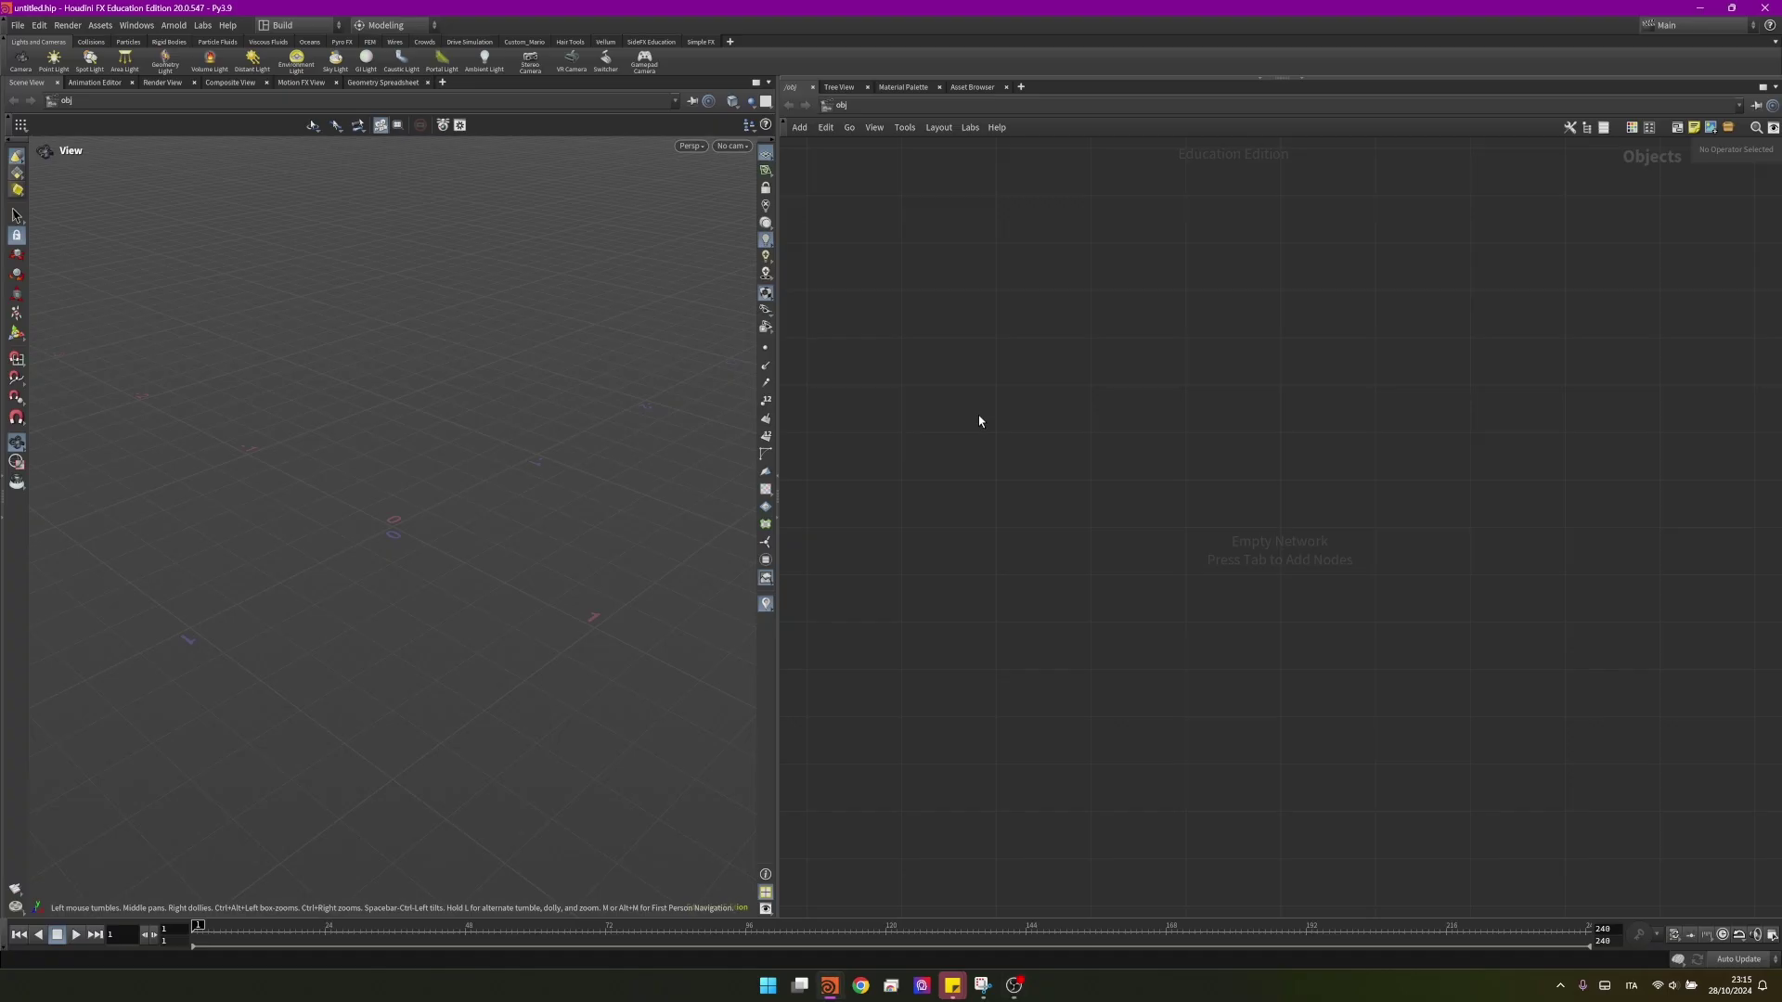
- Create a Geometry object in the scene network and rename it Vellum_Hair
{"action": "key", "text": "Tab"}
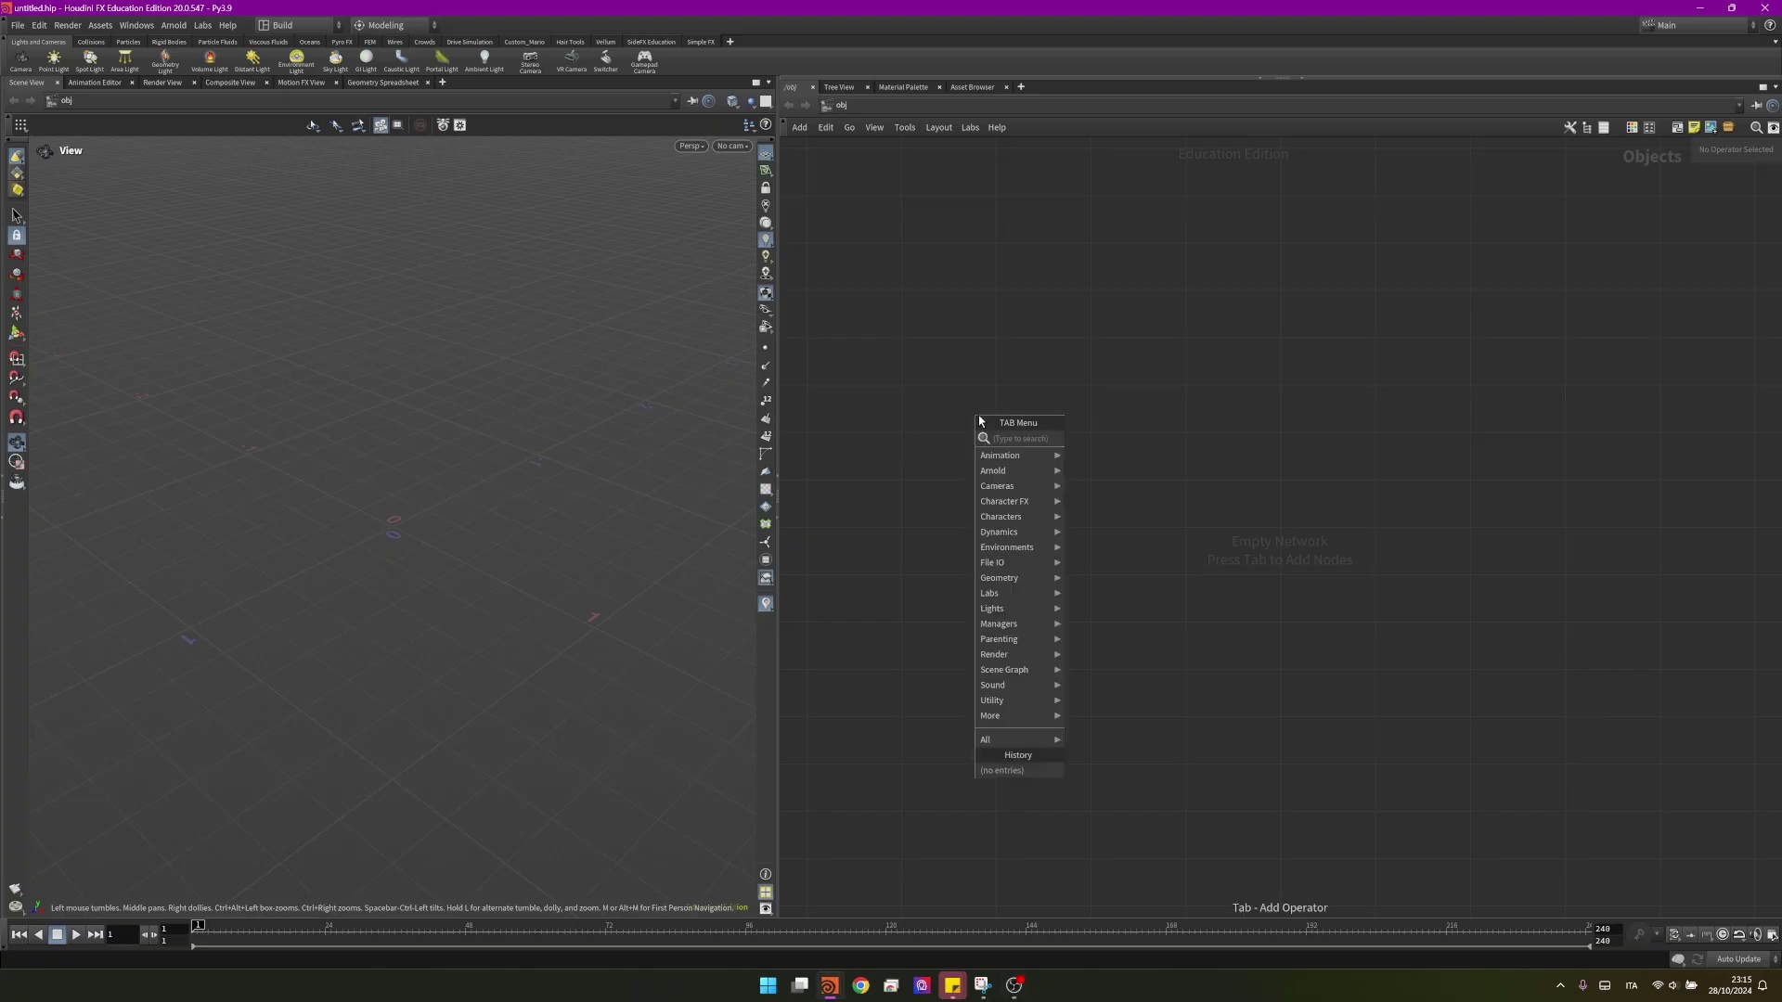
{"action": "type", "text": "geo"}
{"action": "key", "text": "Return"}
{"action": "left_click", "coordinate": [979, 422]}
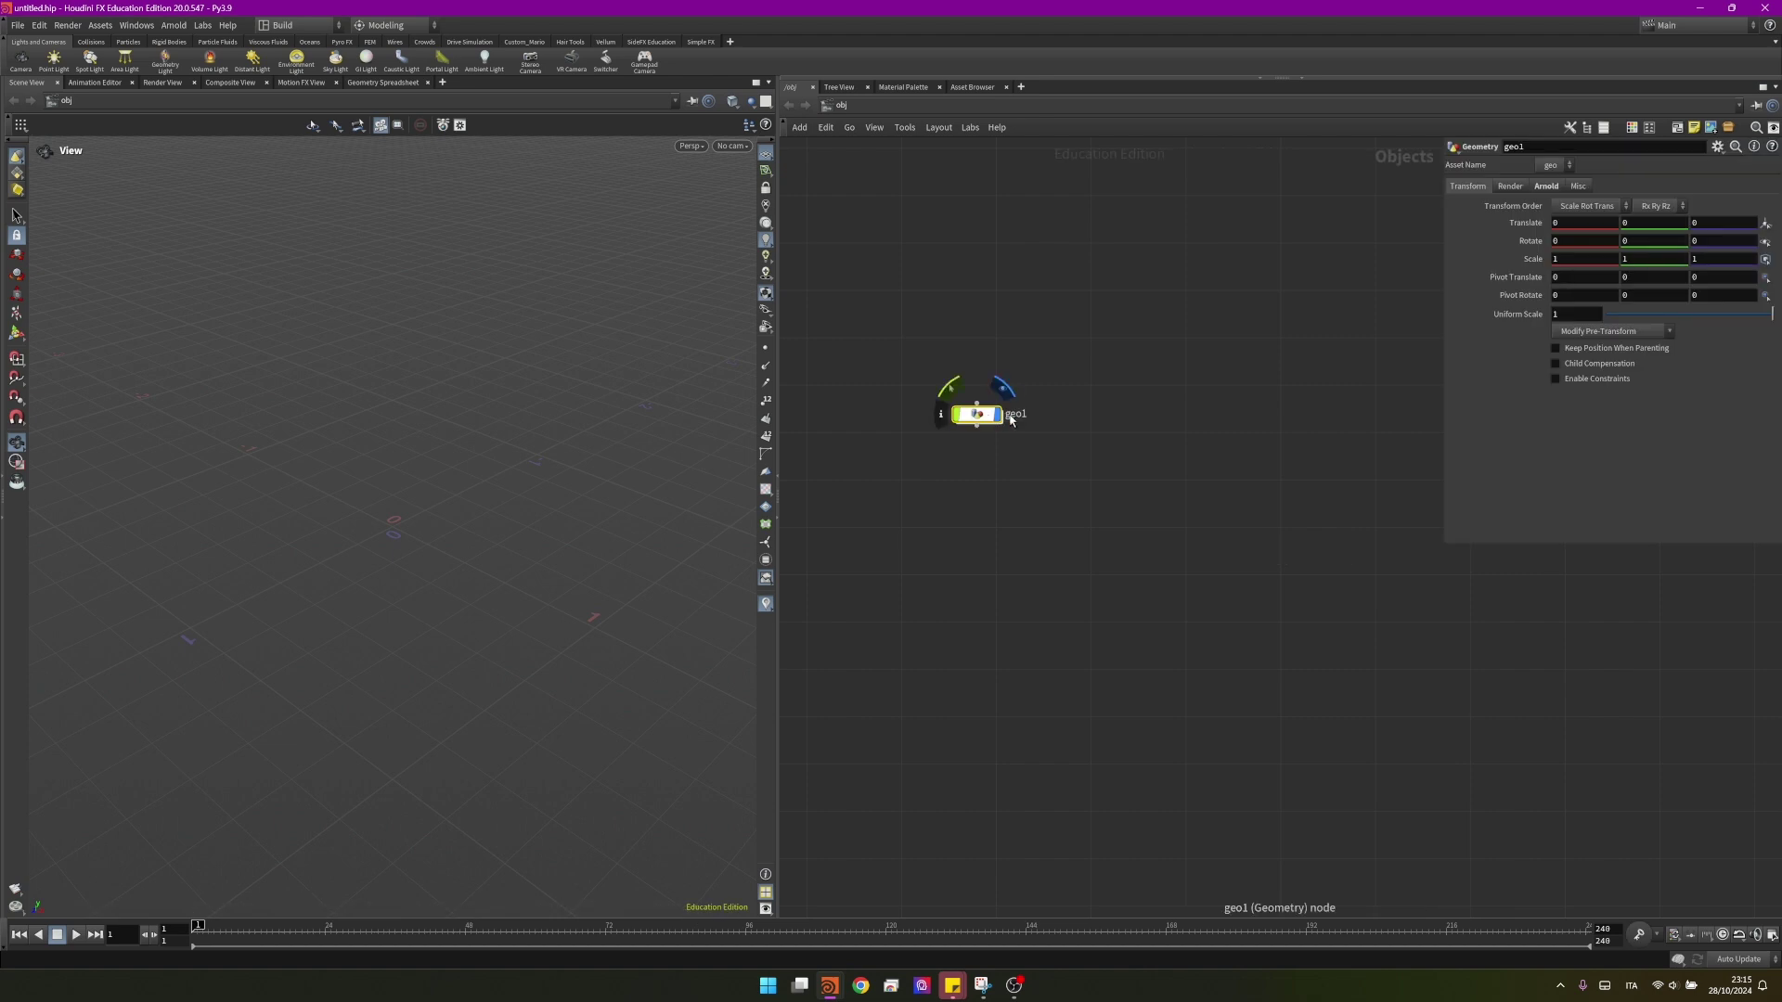
{"action": "left_click", "coordinate": [1013, 416]}
{"action": "double_click", "coordinate": [1074, 474]}
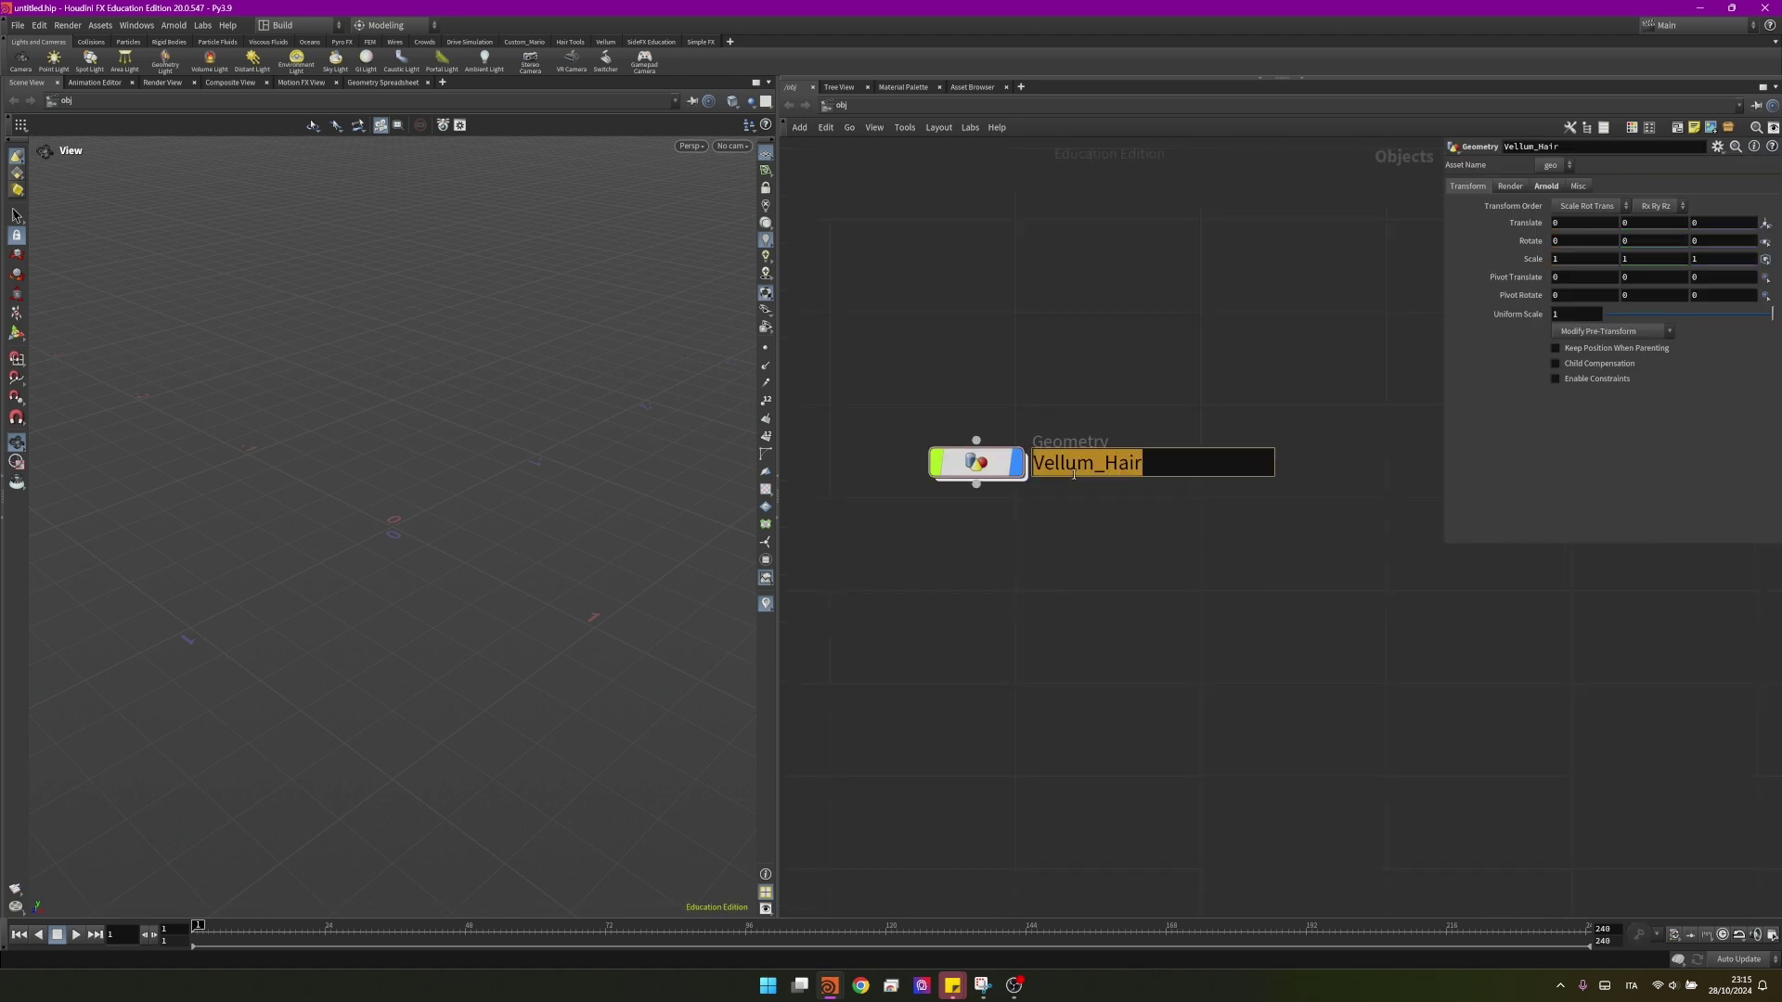
- Save the scene as a new file named Vellum_Hair
{"action": "key", "text": "ctrl+shift+s"}
{"action": "left_click", "coordinate": [1007, 695]}
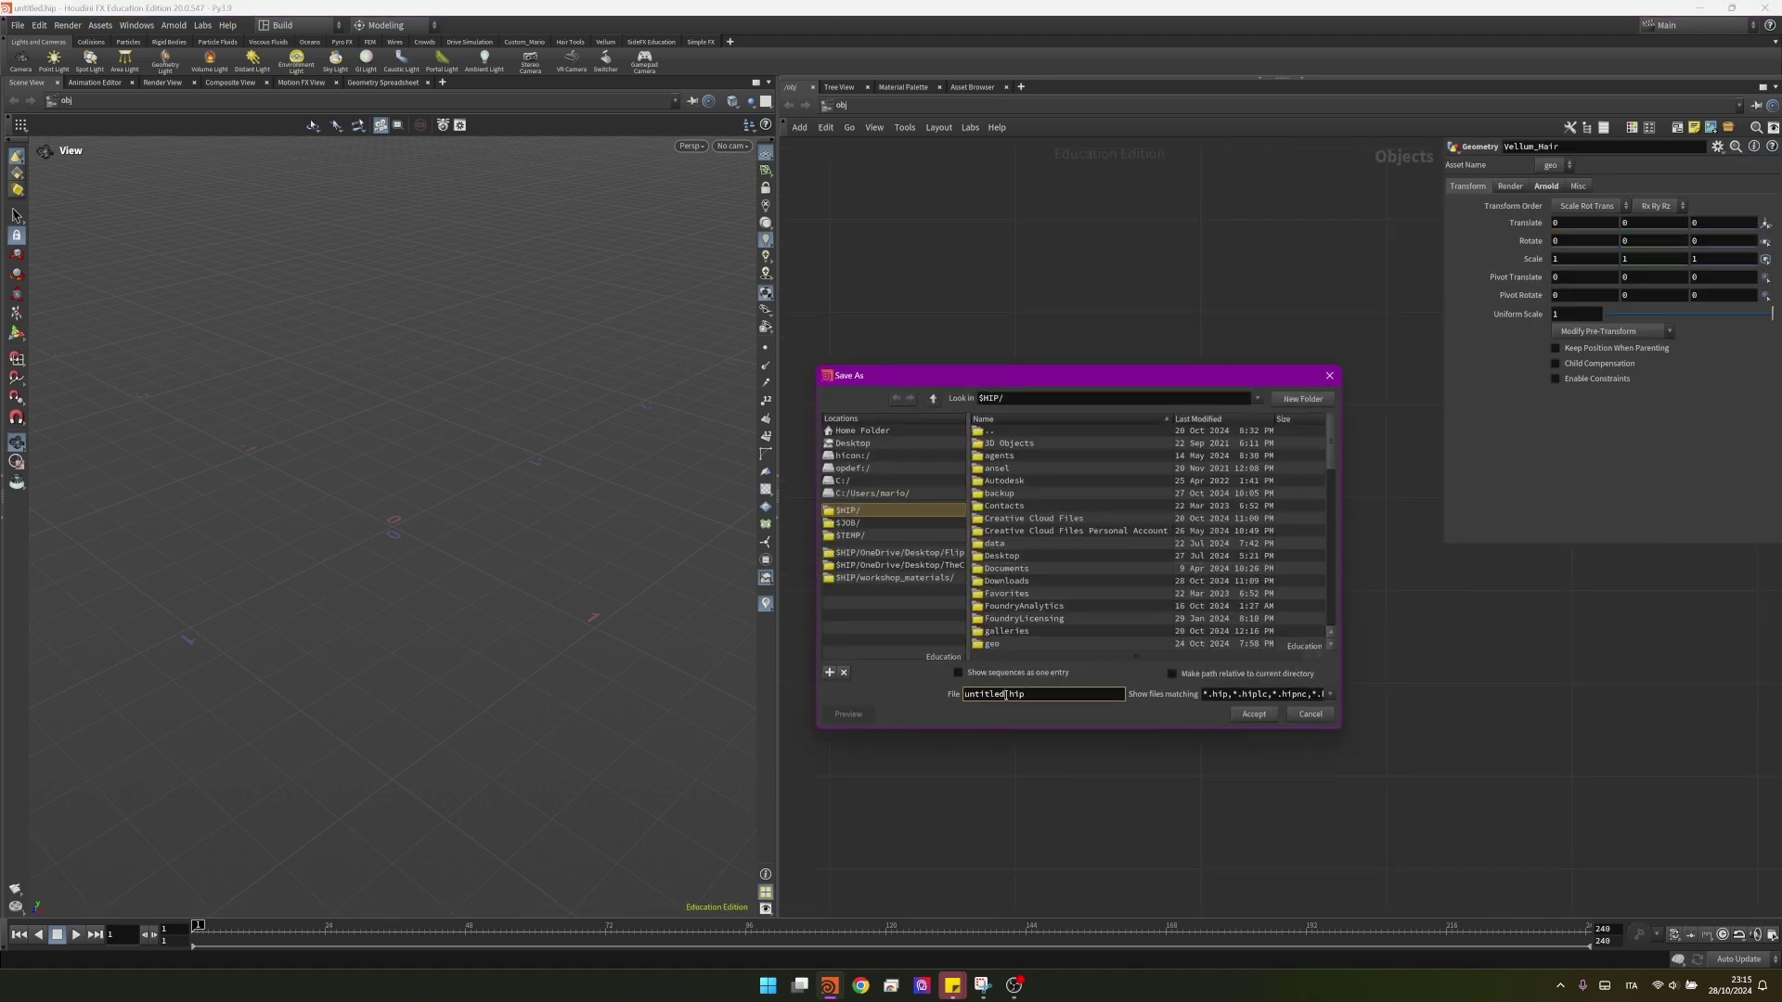
{"action": "left_click_drag", "start_coordinate": [965, 694], "coordinate": [1007, 698]}
{"action": "type", "text": "Vellum_Hair"}
{"action": "left_click", "coordinate": [1254, 714]}
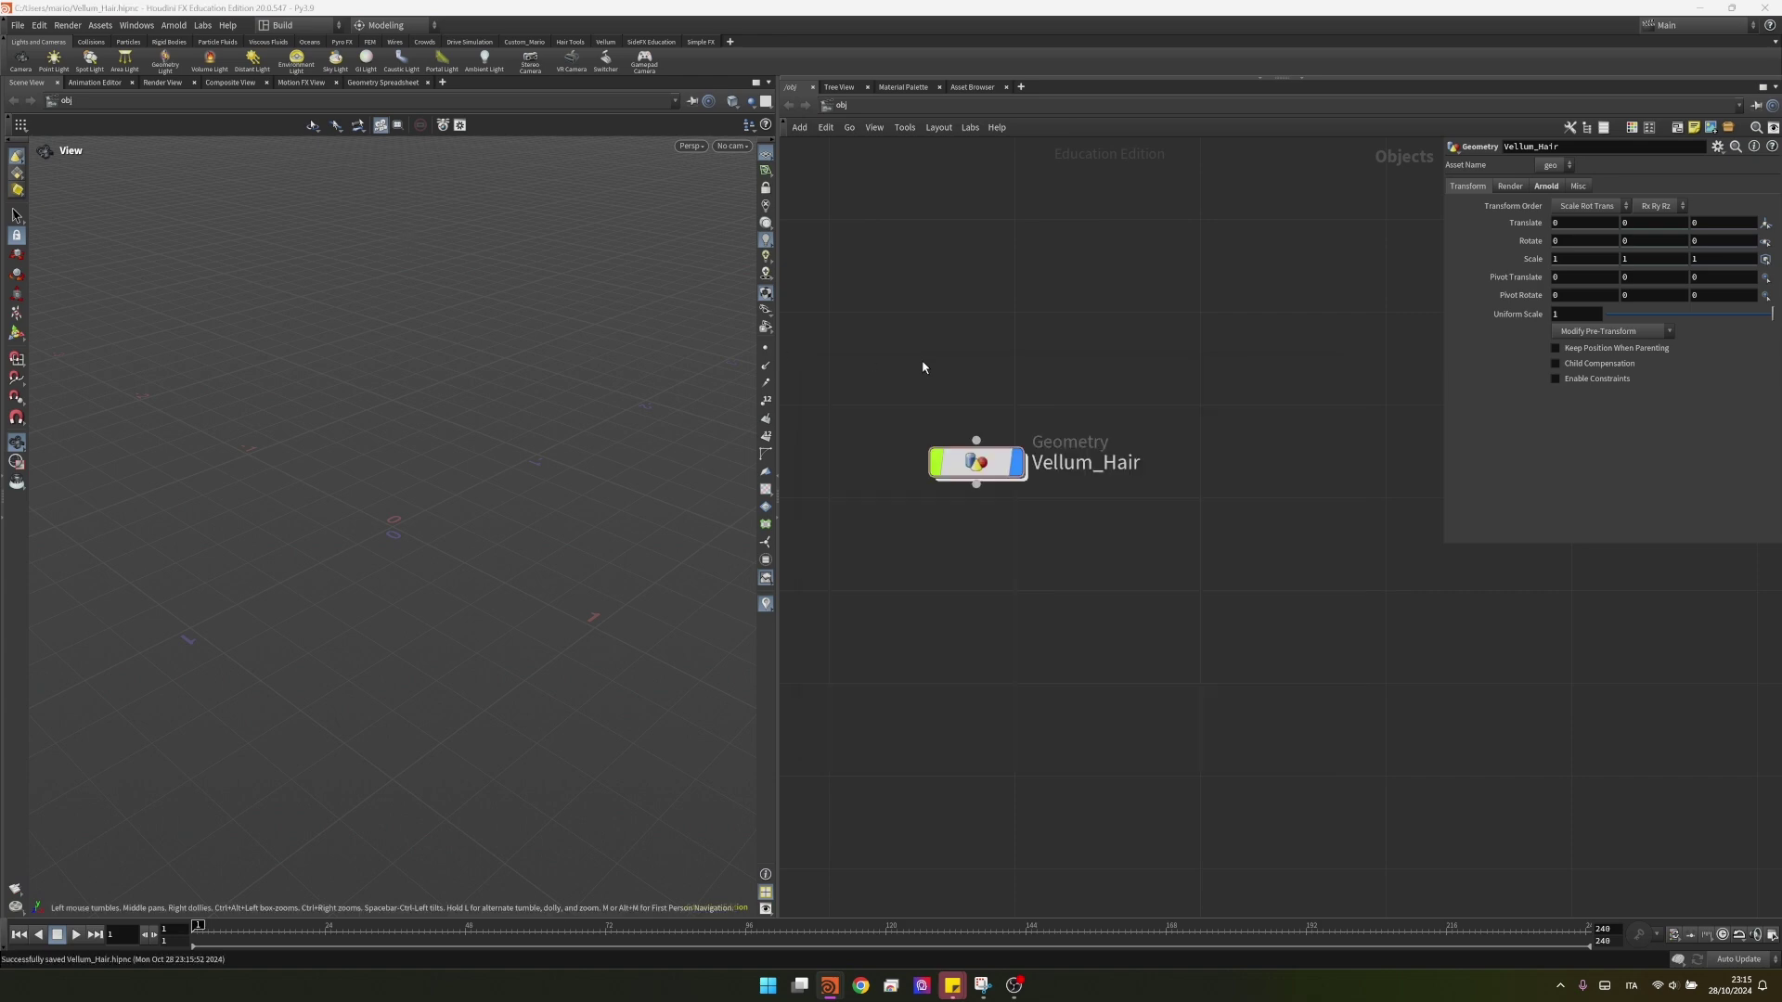
- Go inside the Vellum_Hair object and add a Line node
{"action": "double_click", "coordinate": [974, 462]}
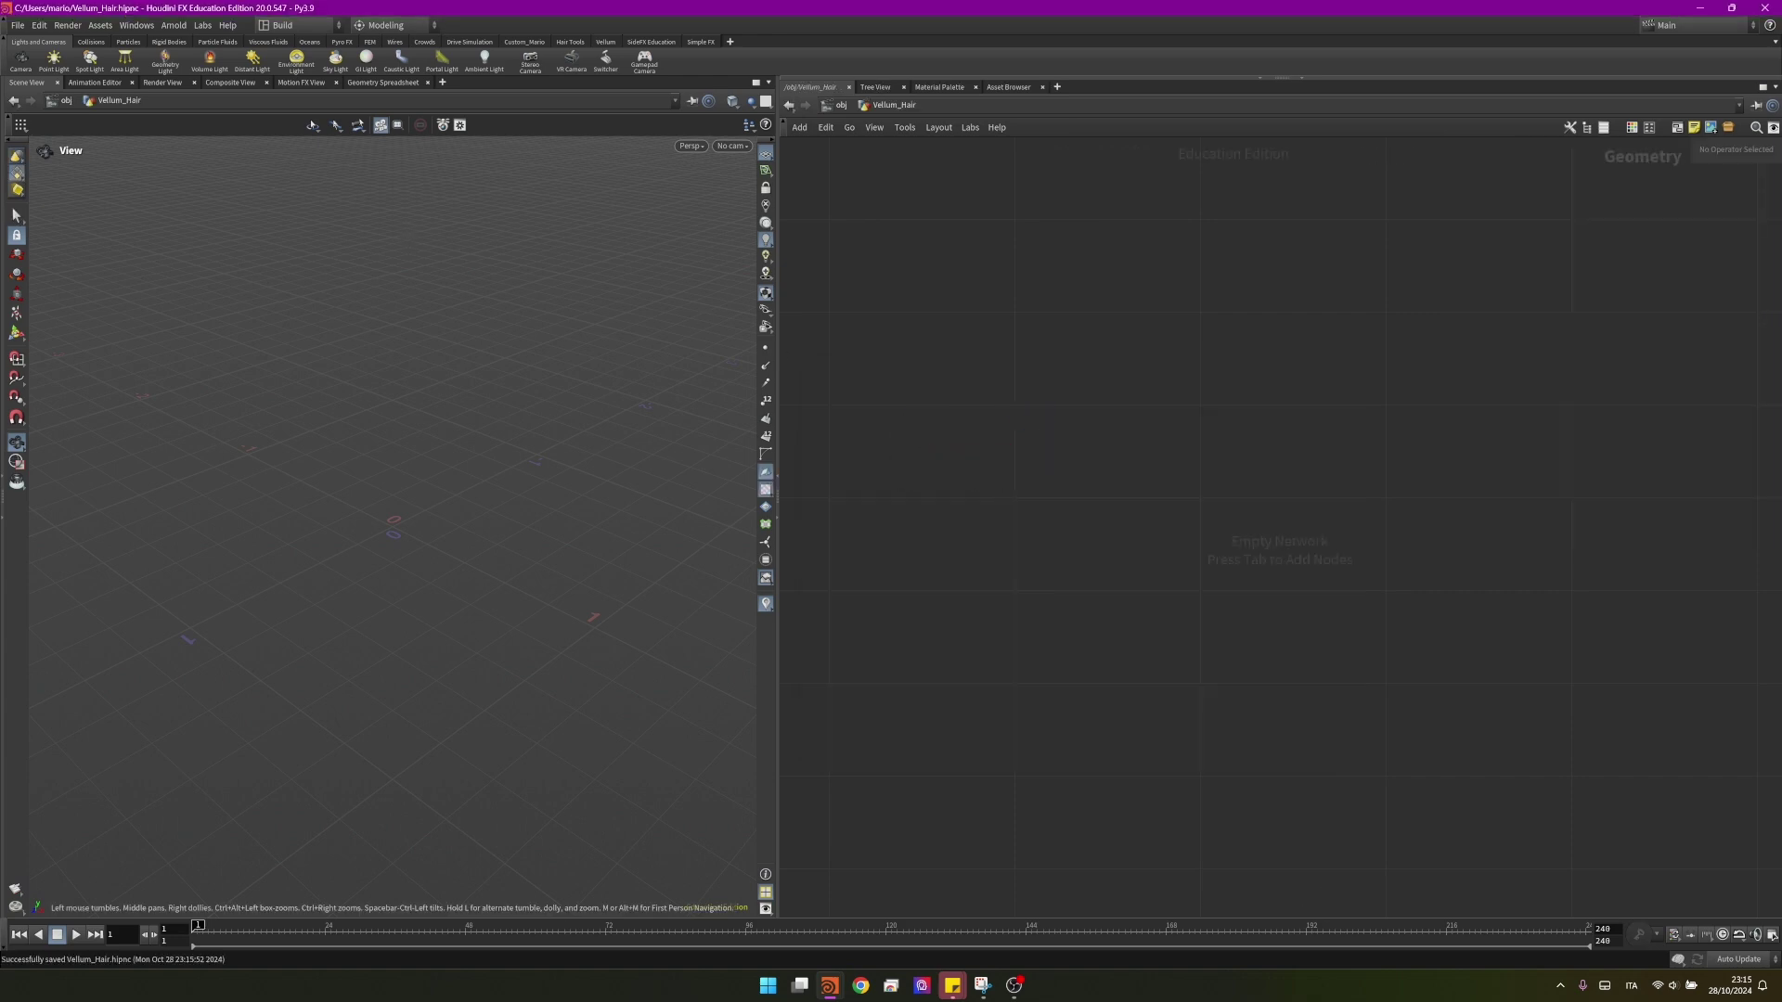
{"action": "key", "text": "Tab"}
{"action": "type", "text": "line"}
{"action": "key", "text": "Return"}
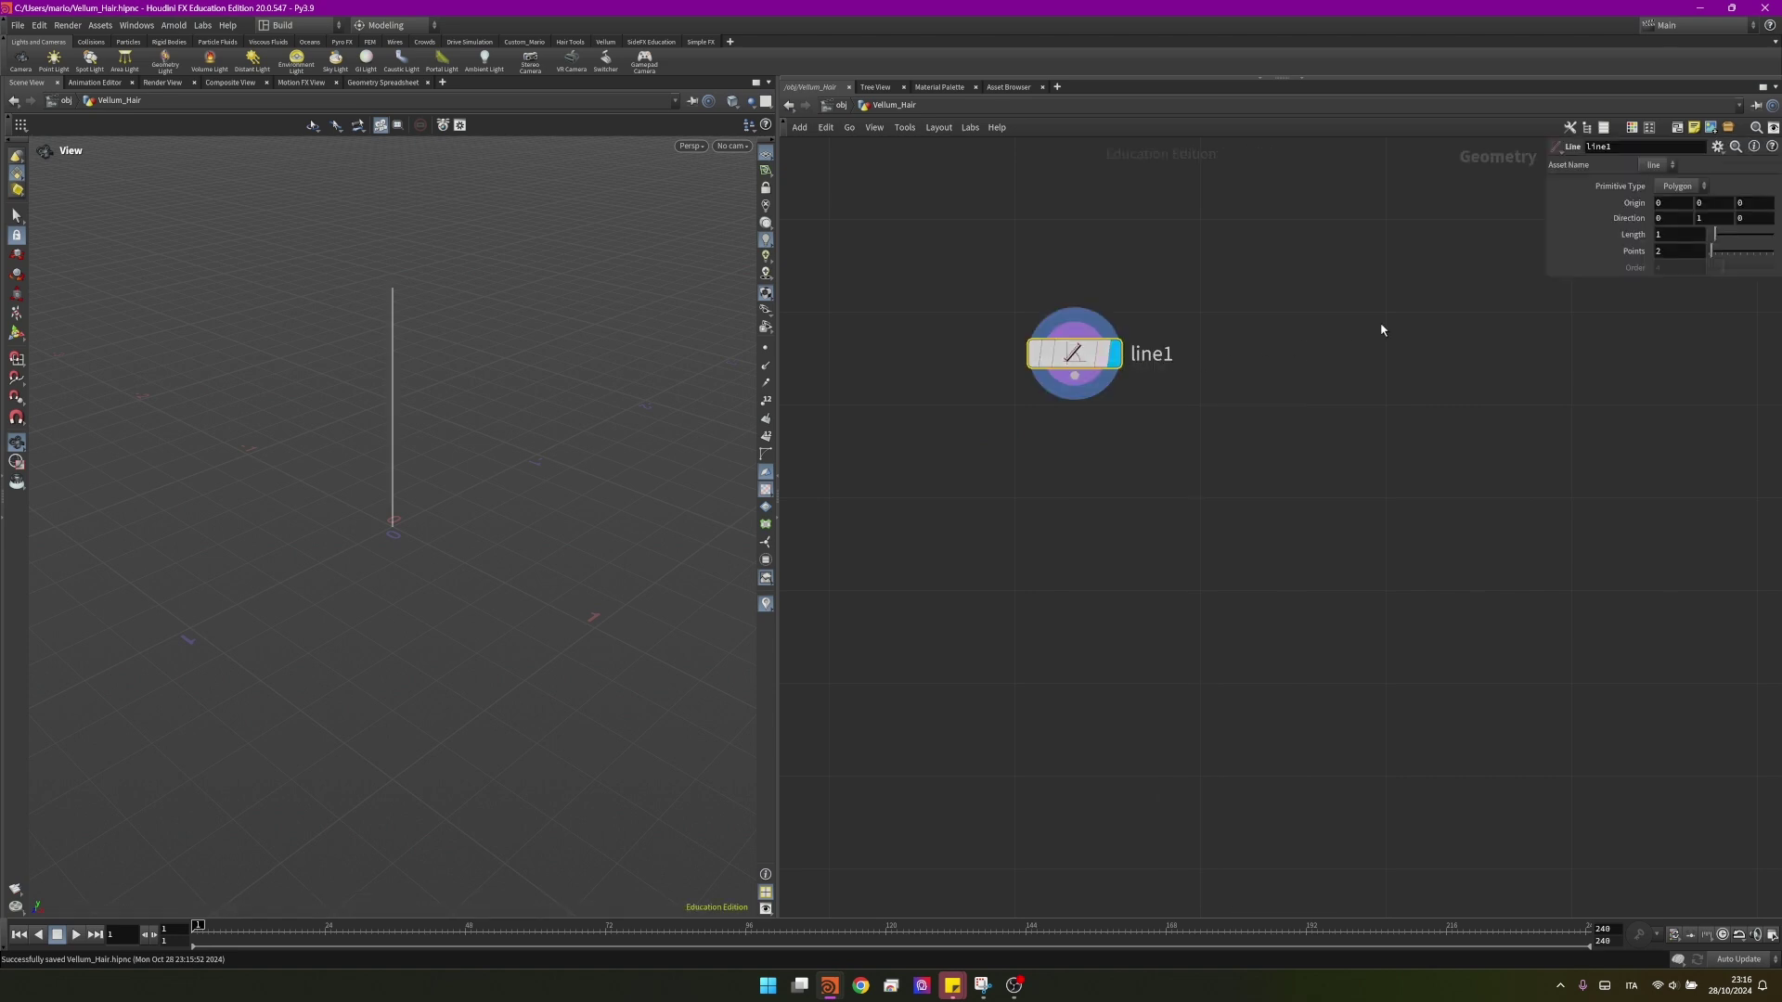
- Give the line 13 points and set its length to 0.1
{"action": "left_click_drag", "start_coordinate": [1549, 281], "coordinate": [1397, 382]}
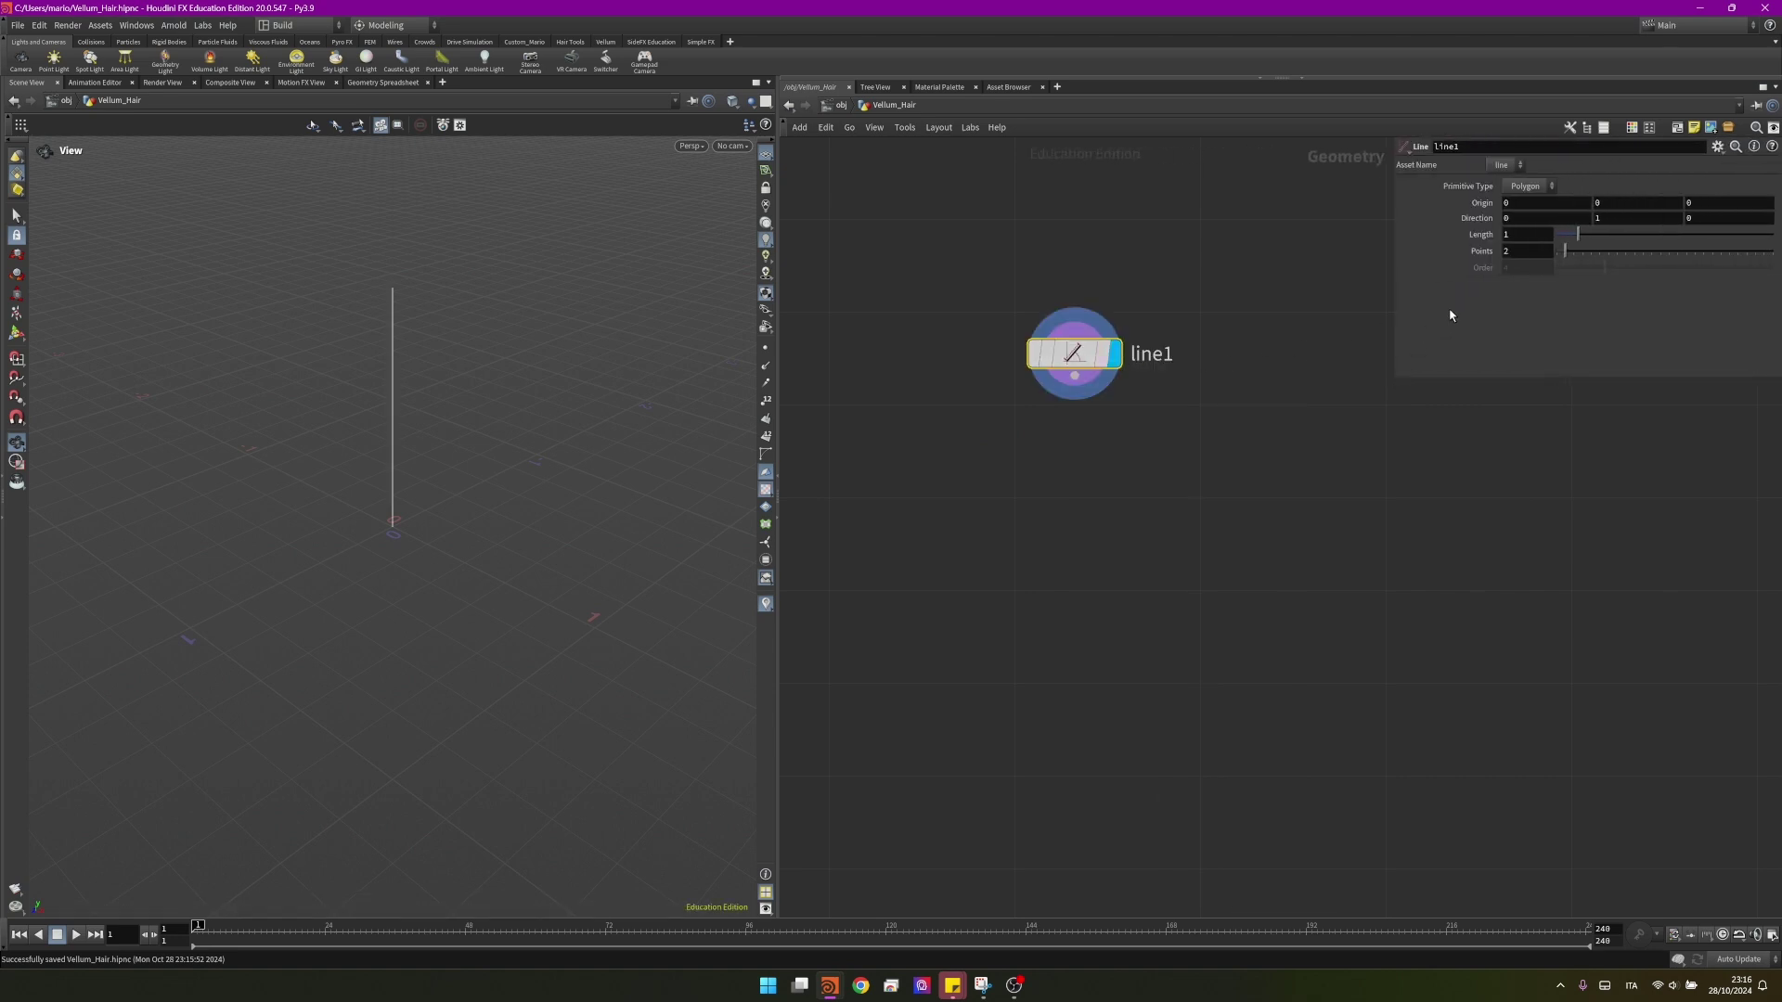
{"action": "left_click_drag", "start_coordinate": [1526, 255], "coordinate": [1453, 266]}
{"action": "type", "text": "13"}
{"action": "left_click", "coordinate": [1522, 234]}
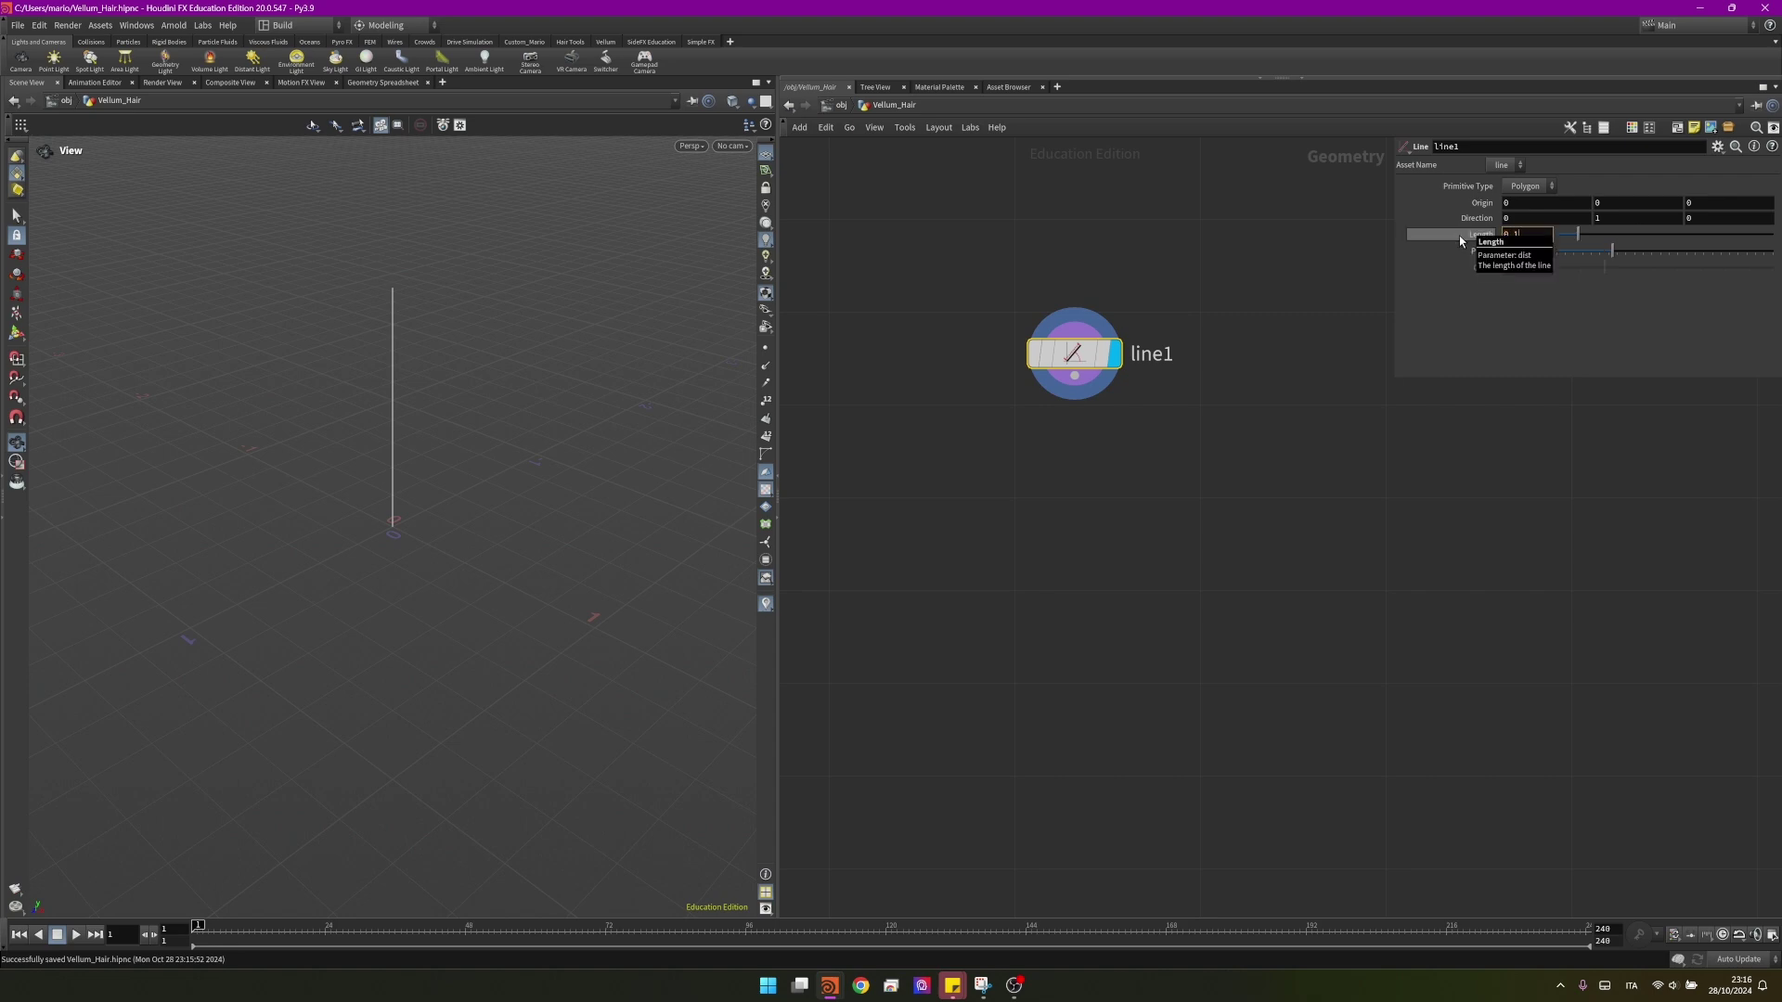
{"action": "type", "text": "0.1"}
{"action": "key", "text": "Return"}
- Add a Group node beneath the line, connect the line to its first input, and display it
{"action": "key", "text": "Tab"}
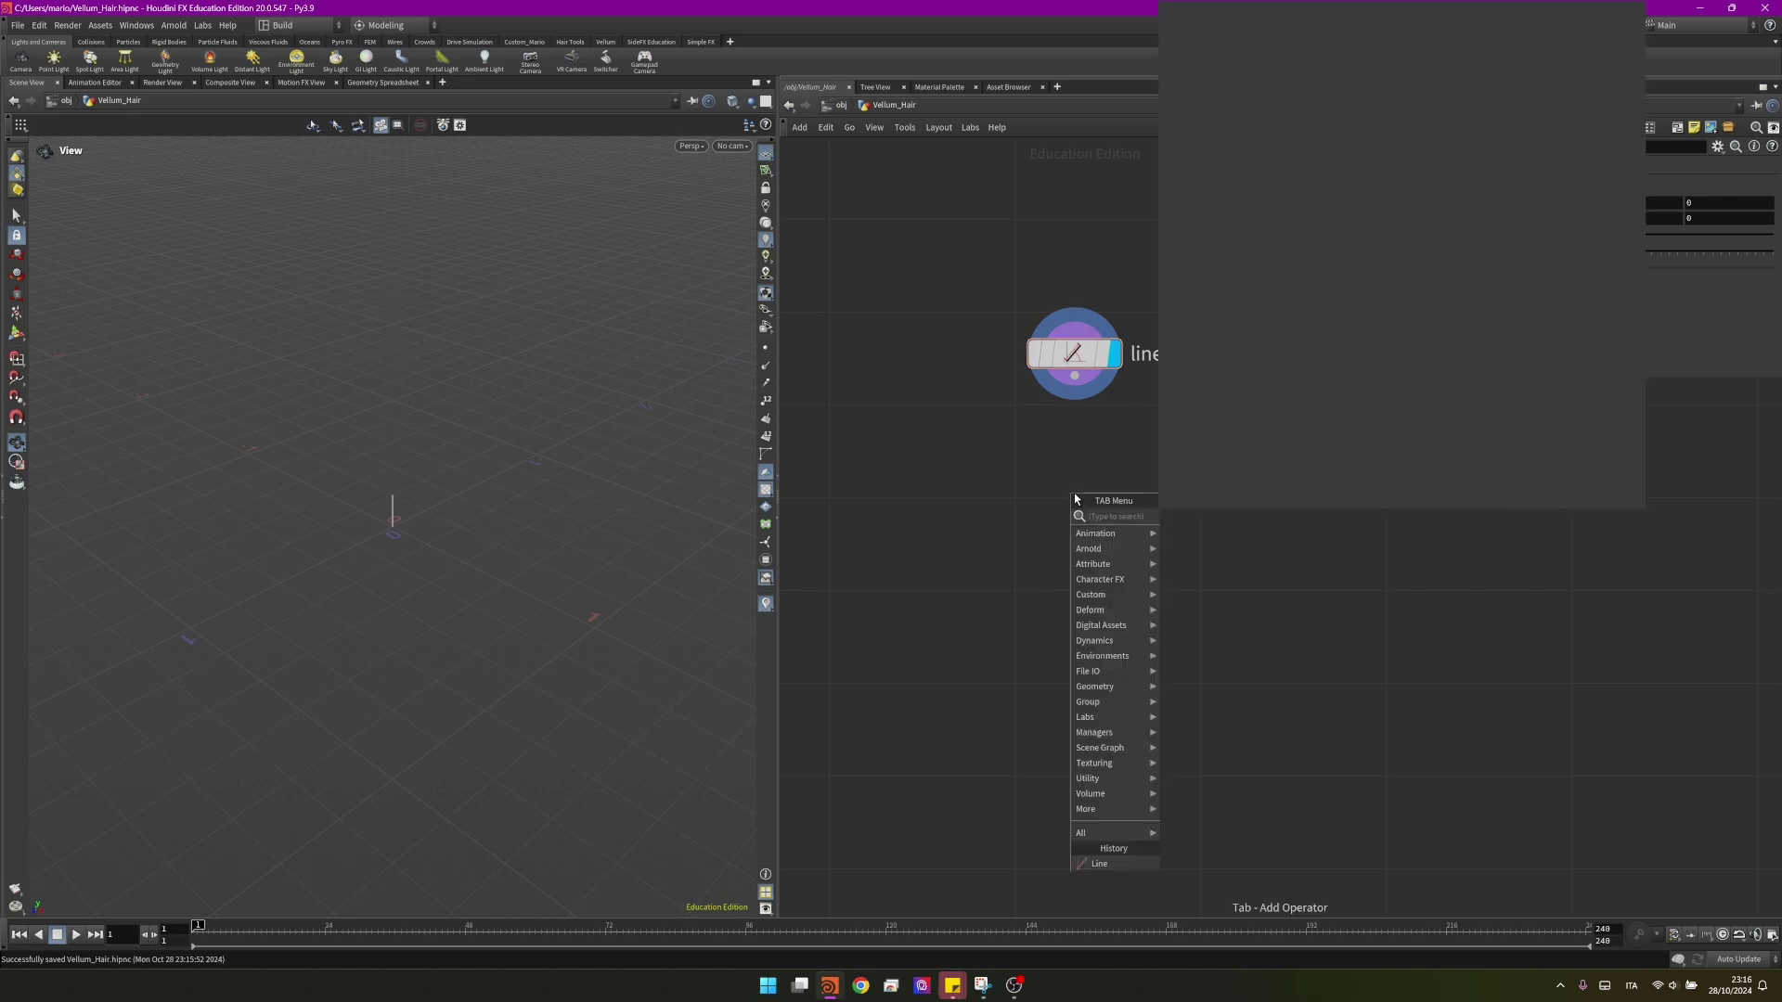
{"action": "type", "text": "group"}
{"action": "key", "text": "Return"}
{"action": "left_click", "coordinate": [1073, 493]}
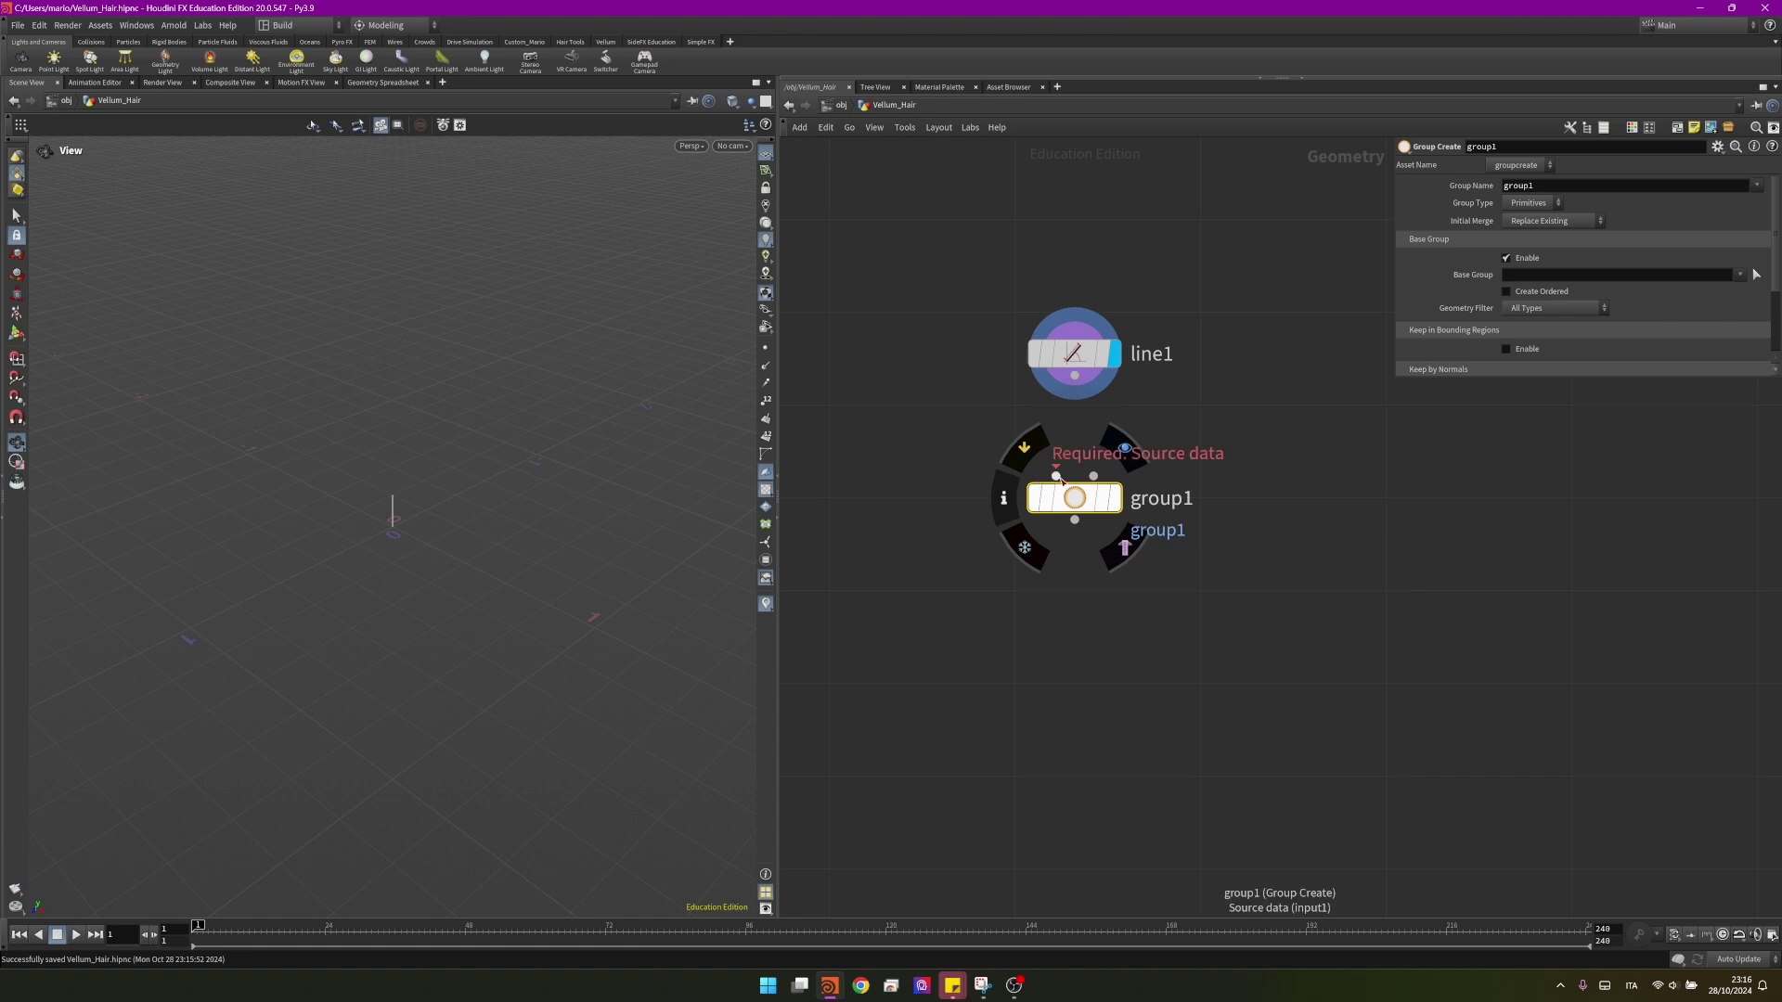
{"action": "left_click_drag", "start_coordinate": [1057, 477], "coordinate": [1073, 376]}
{"action": "left_click", "coordinate": [1114, 497]}
{"action": "left_click_drag", "start_coordinate": [1073, 498], "coordinate": [1073, 479]}
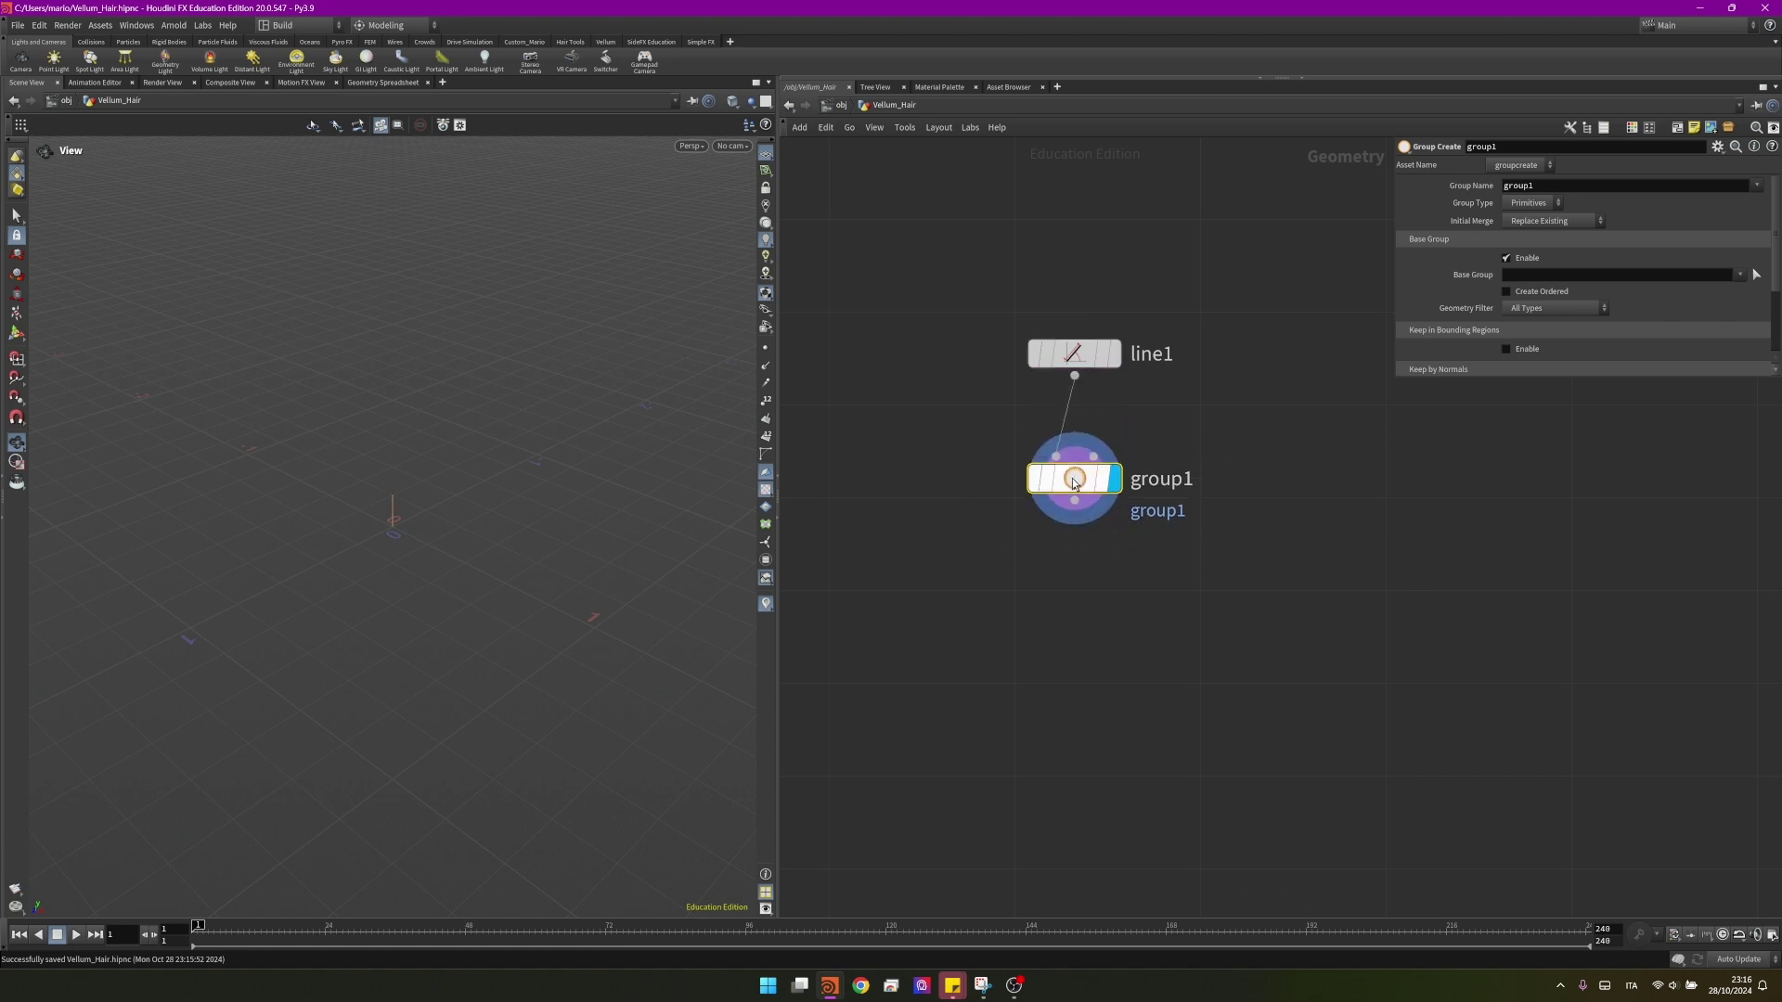
- Configure the group as a point group named roots with base group 0
{"action": "left_click", "coordinate": [1522, 233]}
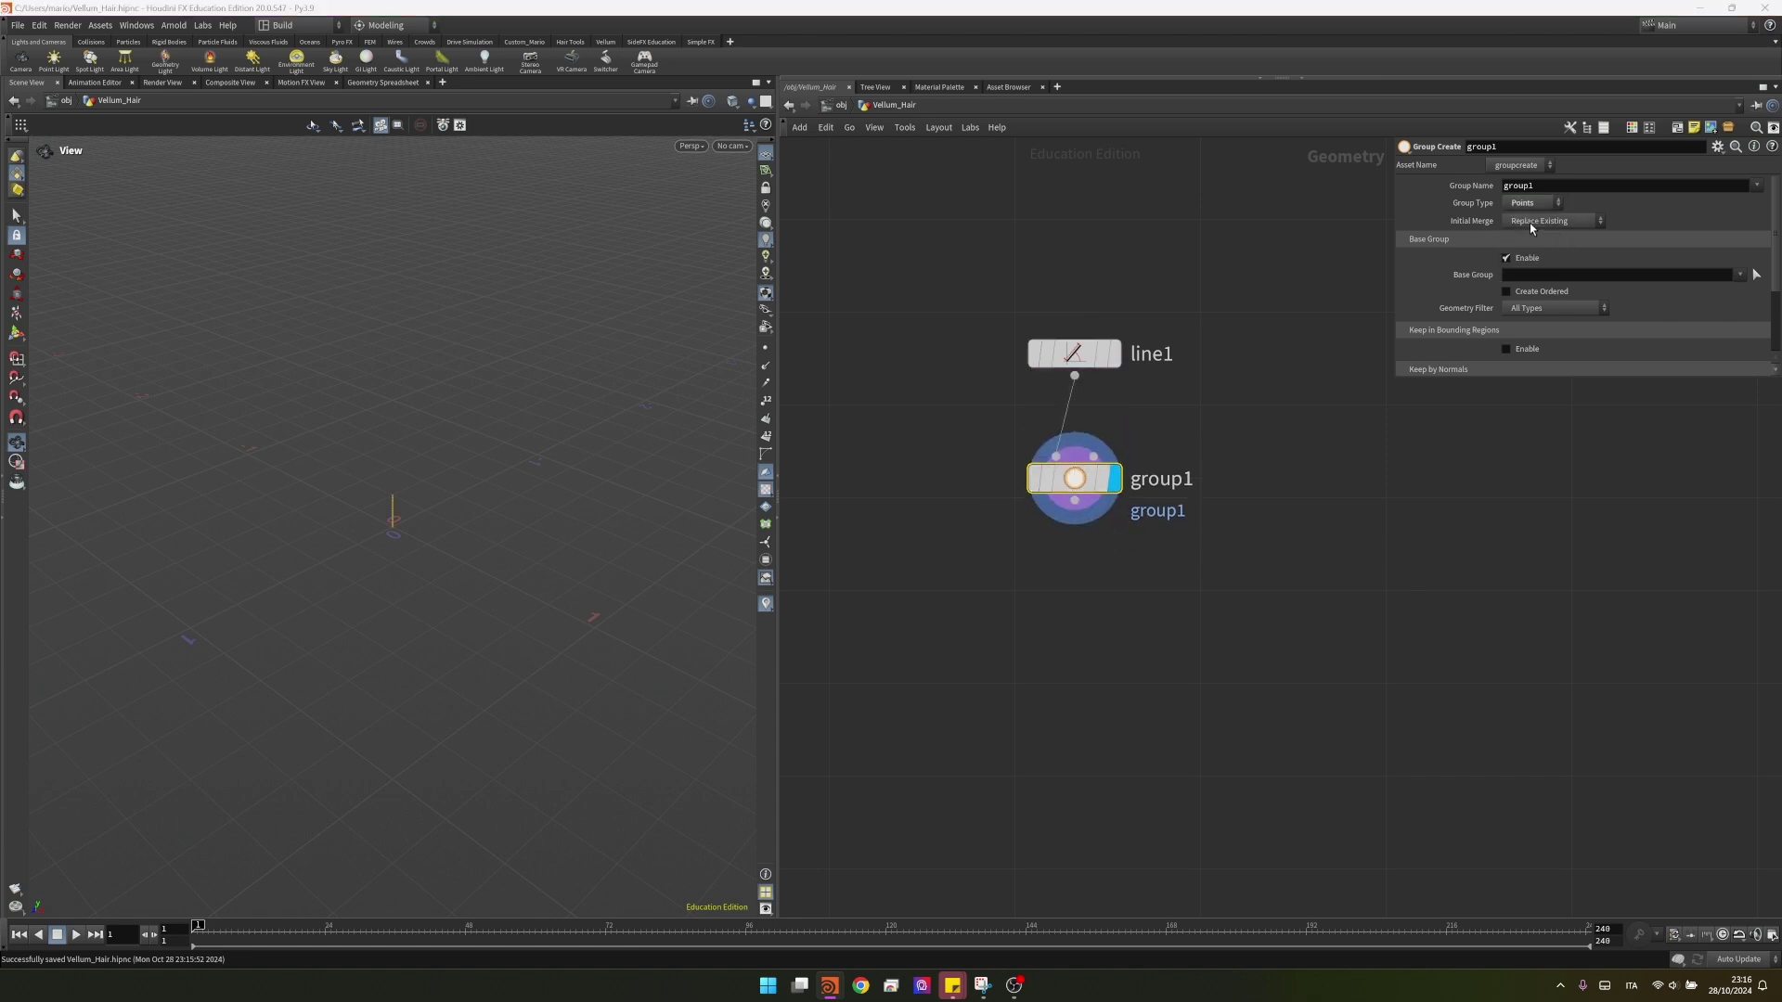
{"action": "type", "text": "roots"}
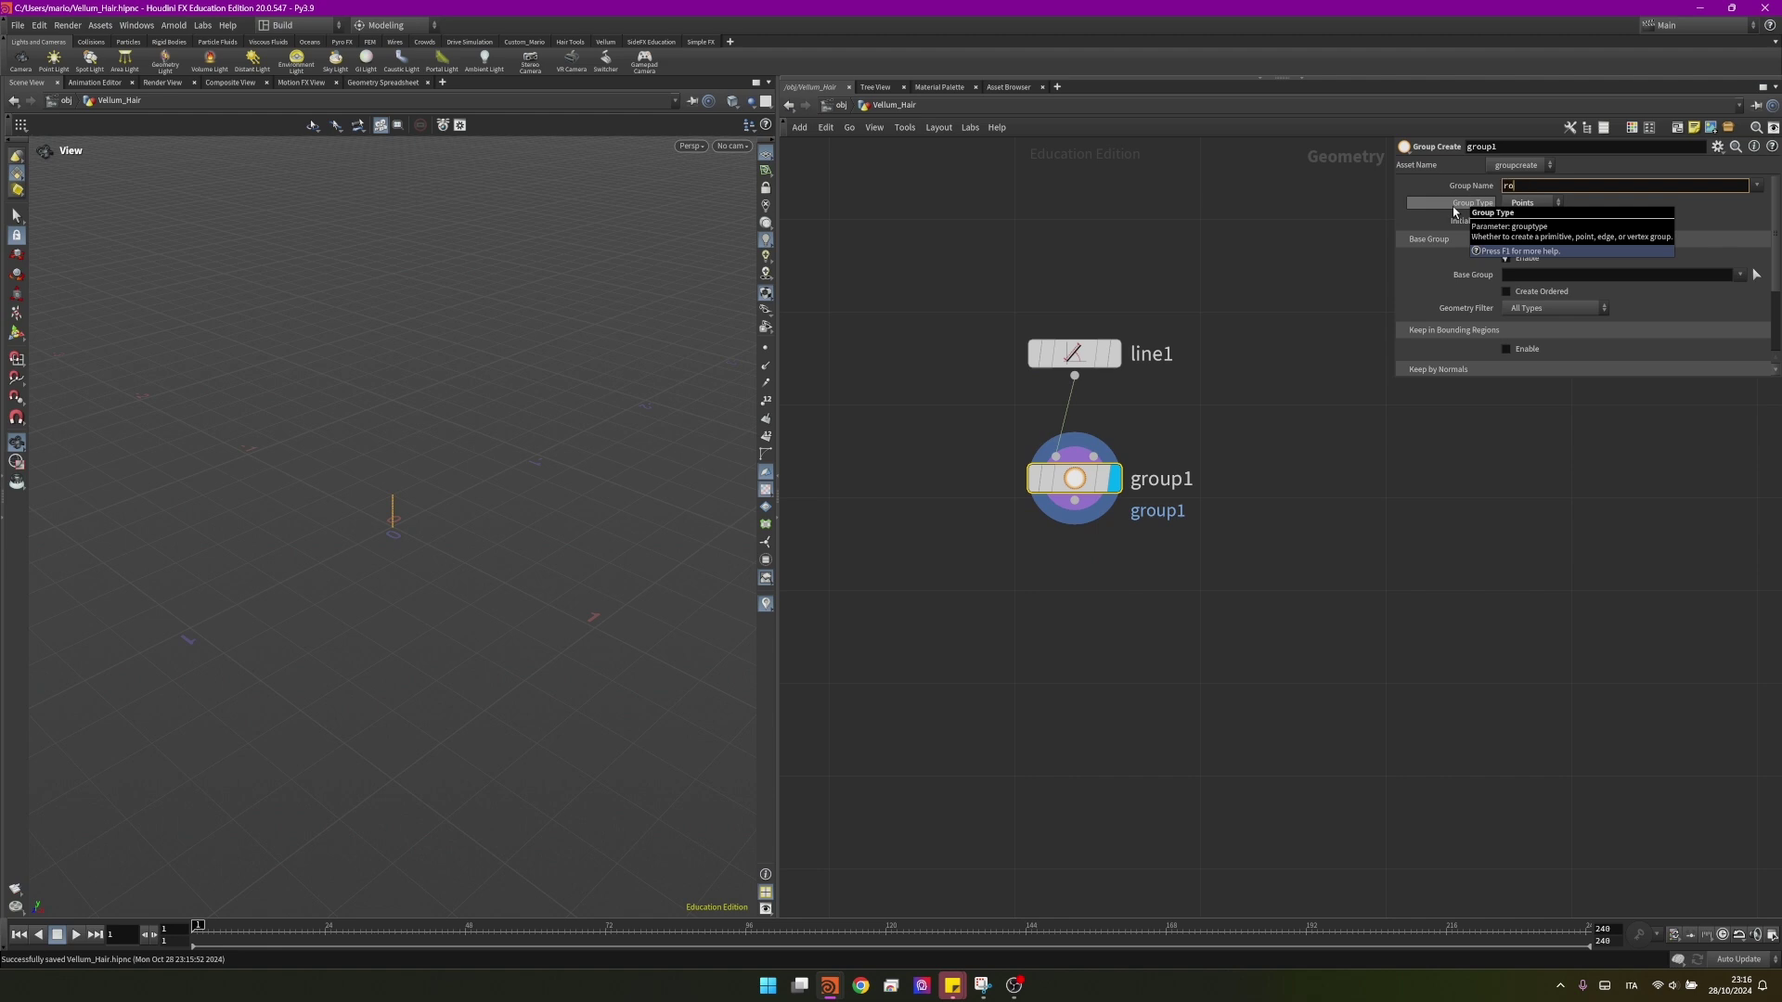
{"action": "left_click", "coordinate": [1506, 258]}
{"action": "left_click", "coordinate": [1510, 278]}
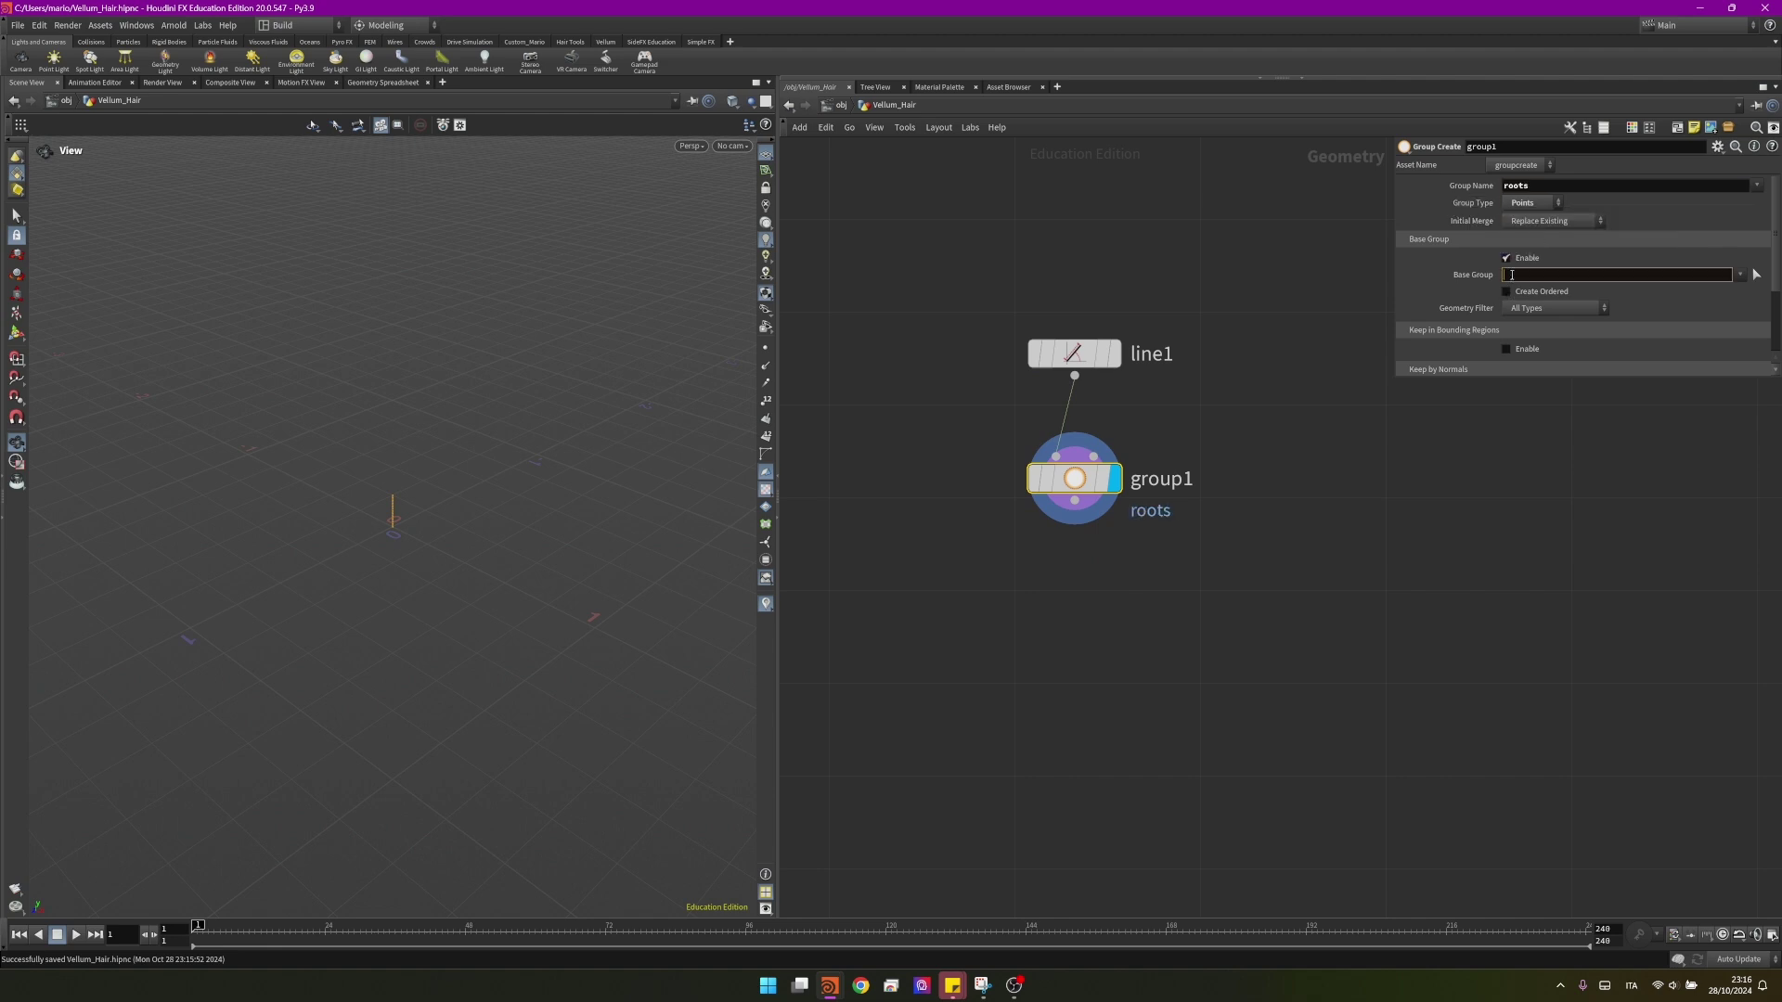
{"action": "left_click", "coordinate": [1363, 461]}
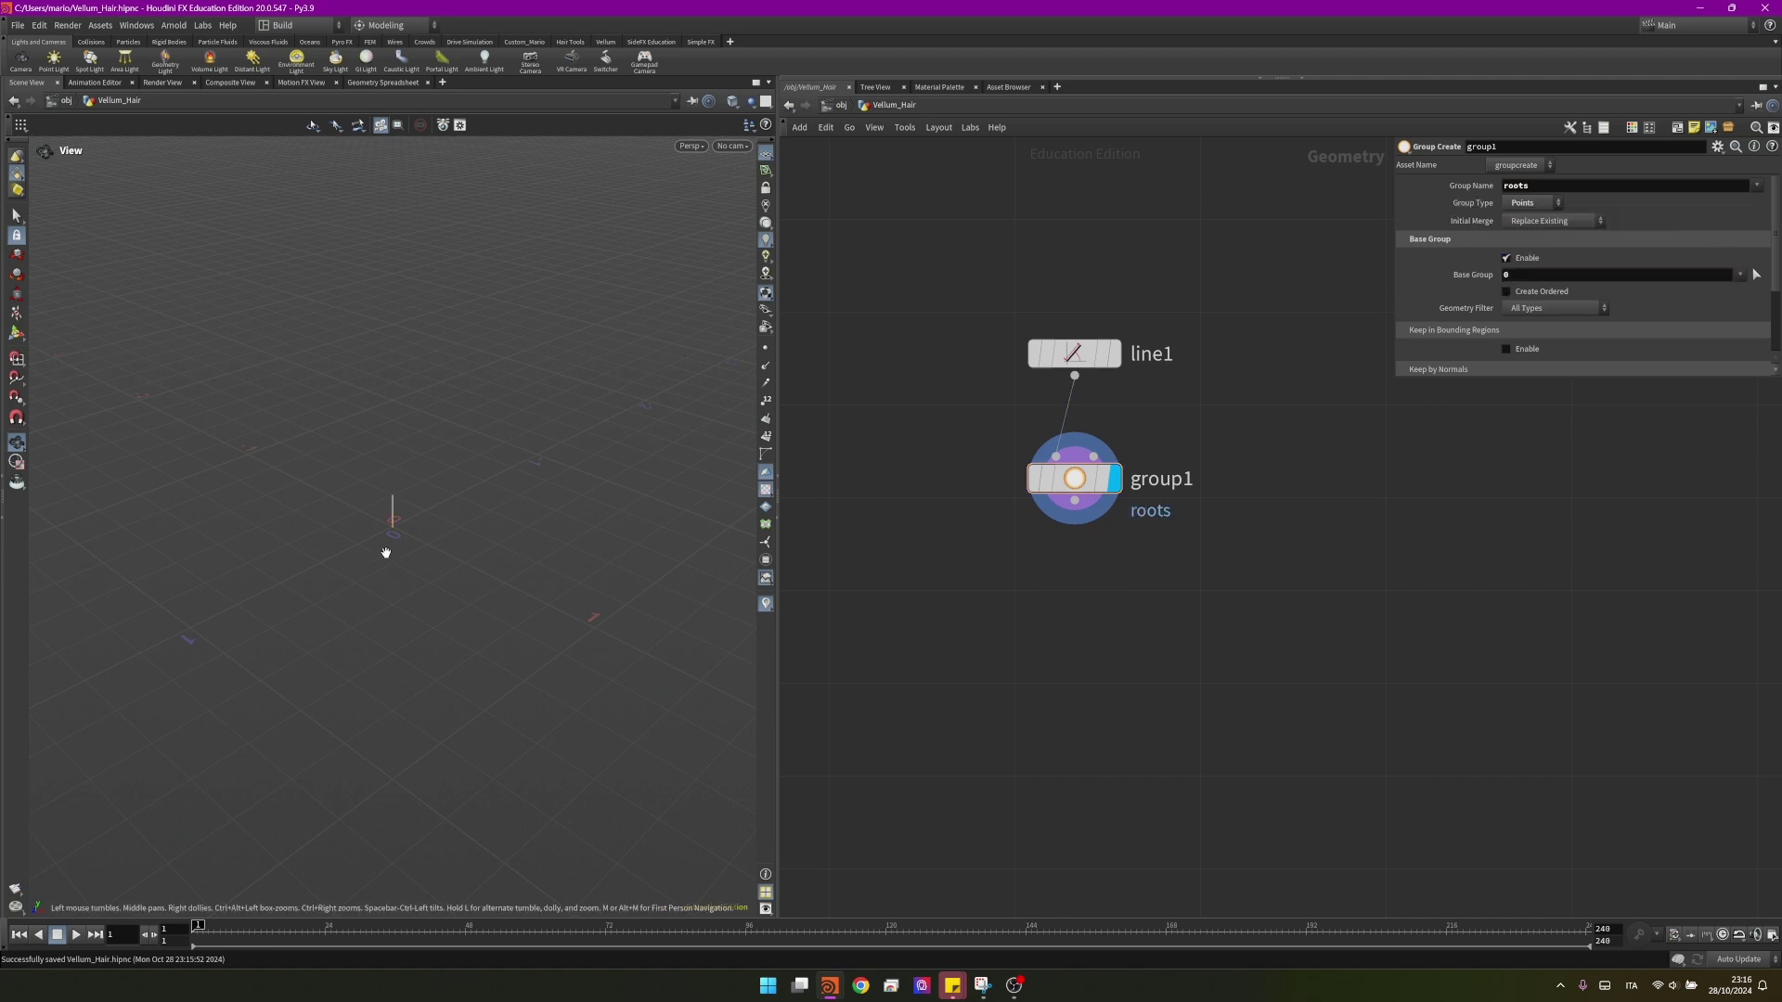
{"action": "right_click_drag", "start_coordinate": [390, 522], "coordinate": [1044, 431], "text": "alt"}
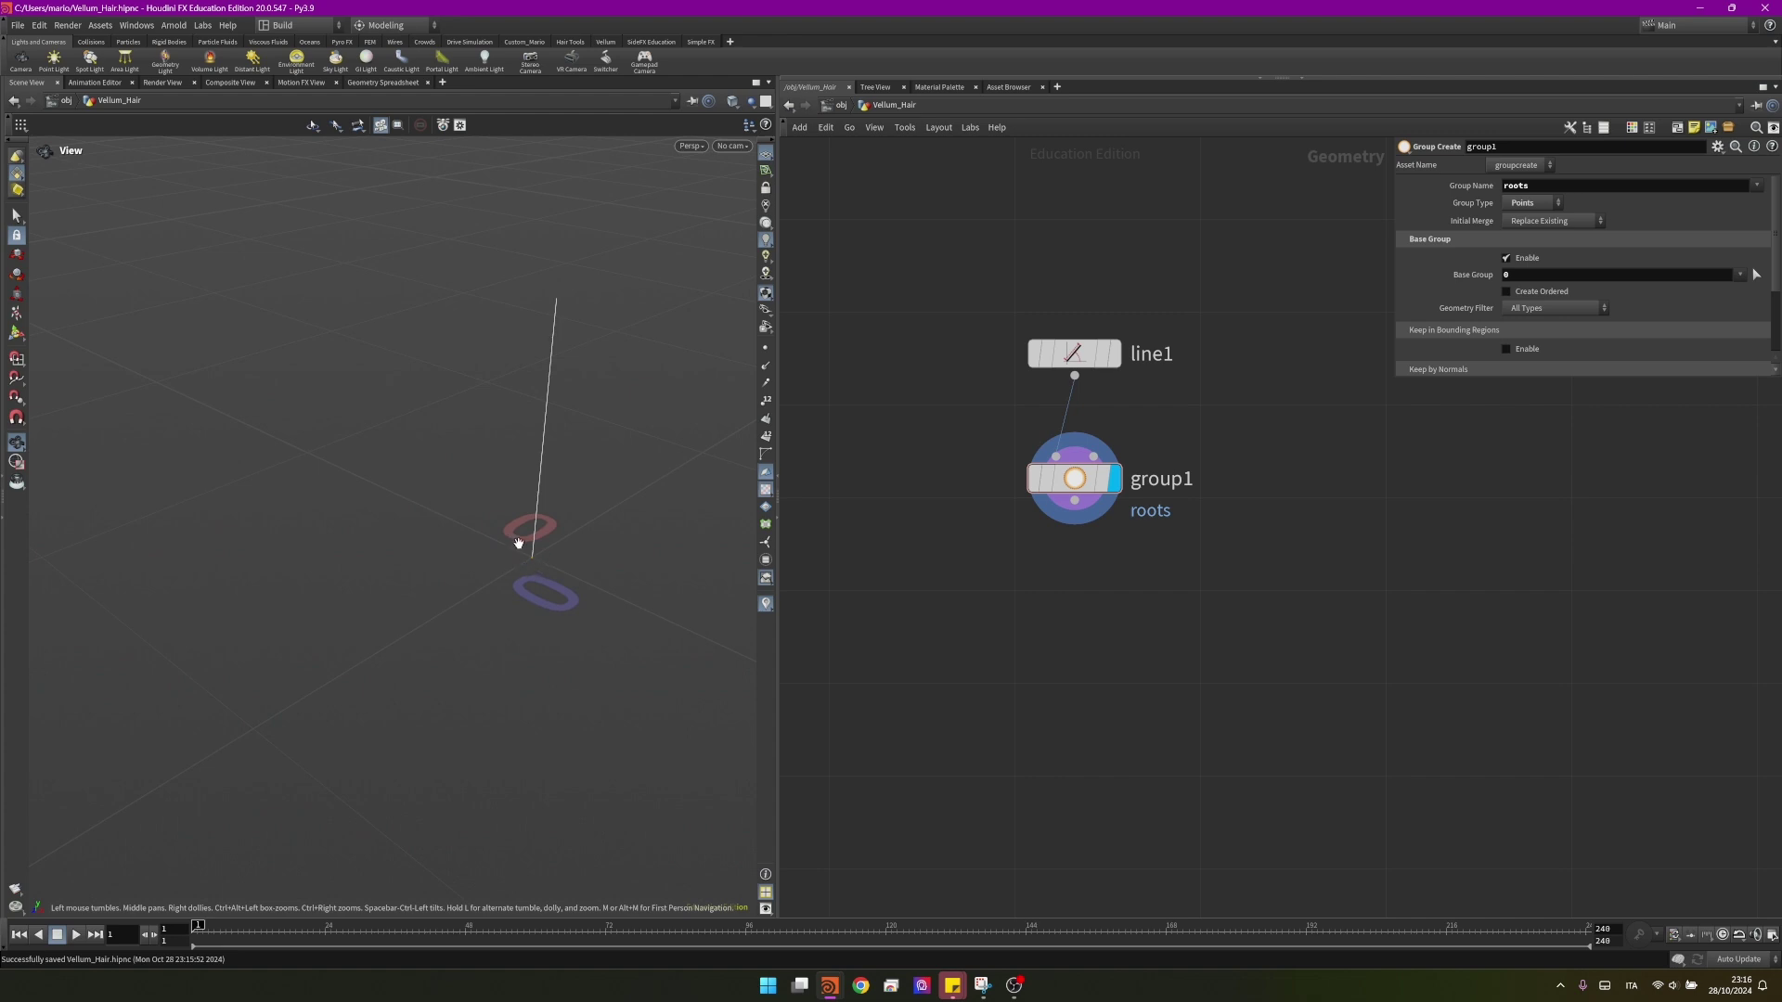
{"action": "right_click_drag", "start_coordinate": [568, 534], "coordinate": [306, 547]}
- Add a Grid node beside the line branch and set its size to 1 by 1
{"action": "scroll", "coordinate": [1177, 565], "scroll_direction": "down", "scroll_amount": 3}
{"action": "middle_click_drag", "start_coordinate": [1177, 566], "coordinate": [1120, 608]}
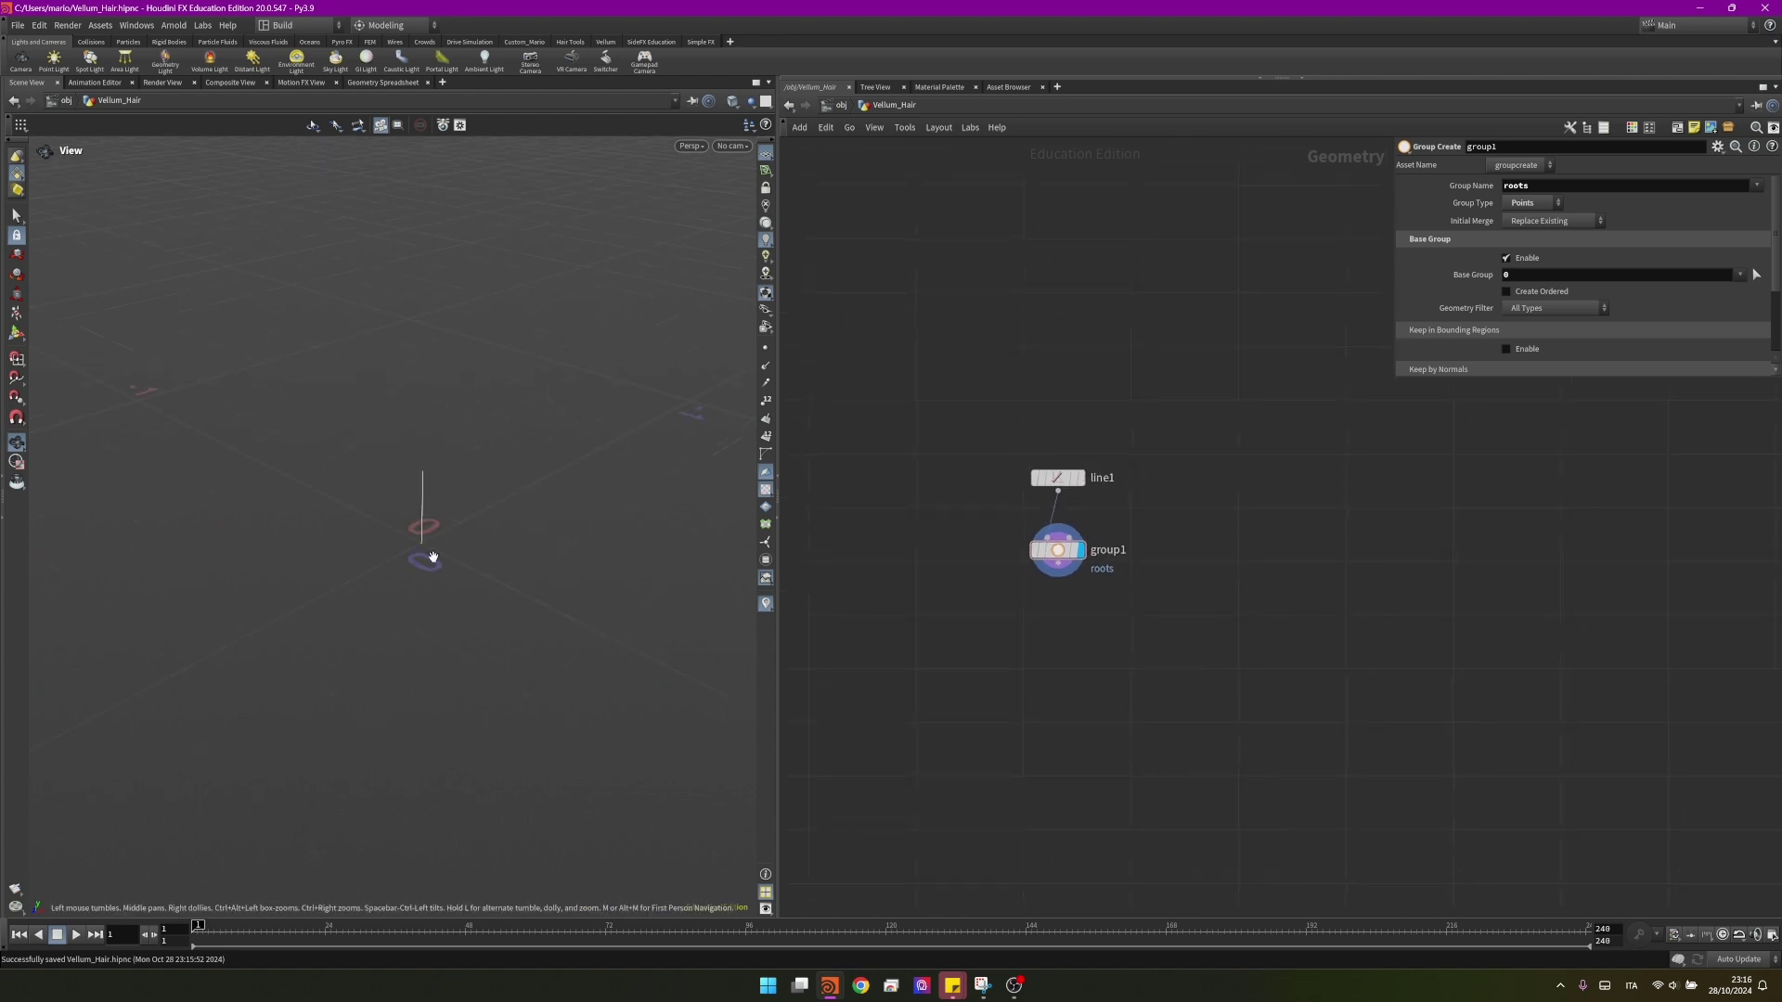
{"action": "key", "text": "Tab"}
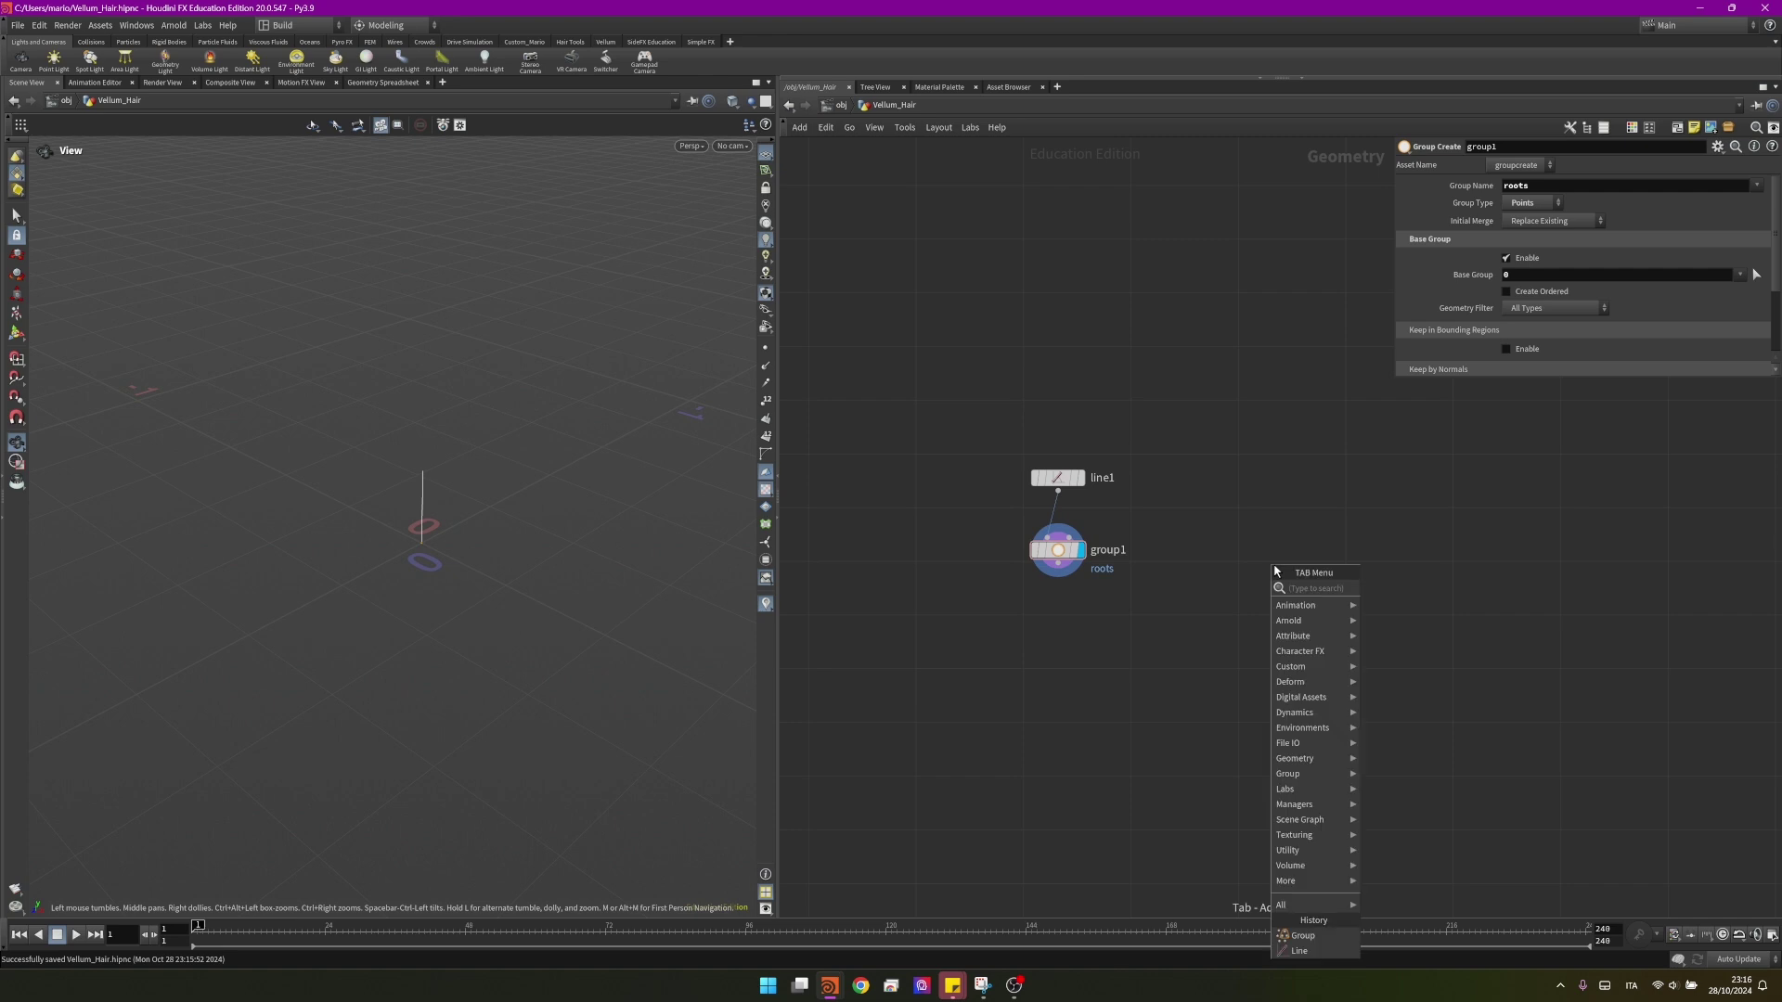
{"action": "type", "text": "grid"}
{"action": "key", "text": "Return"}
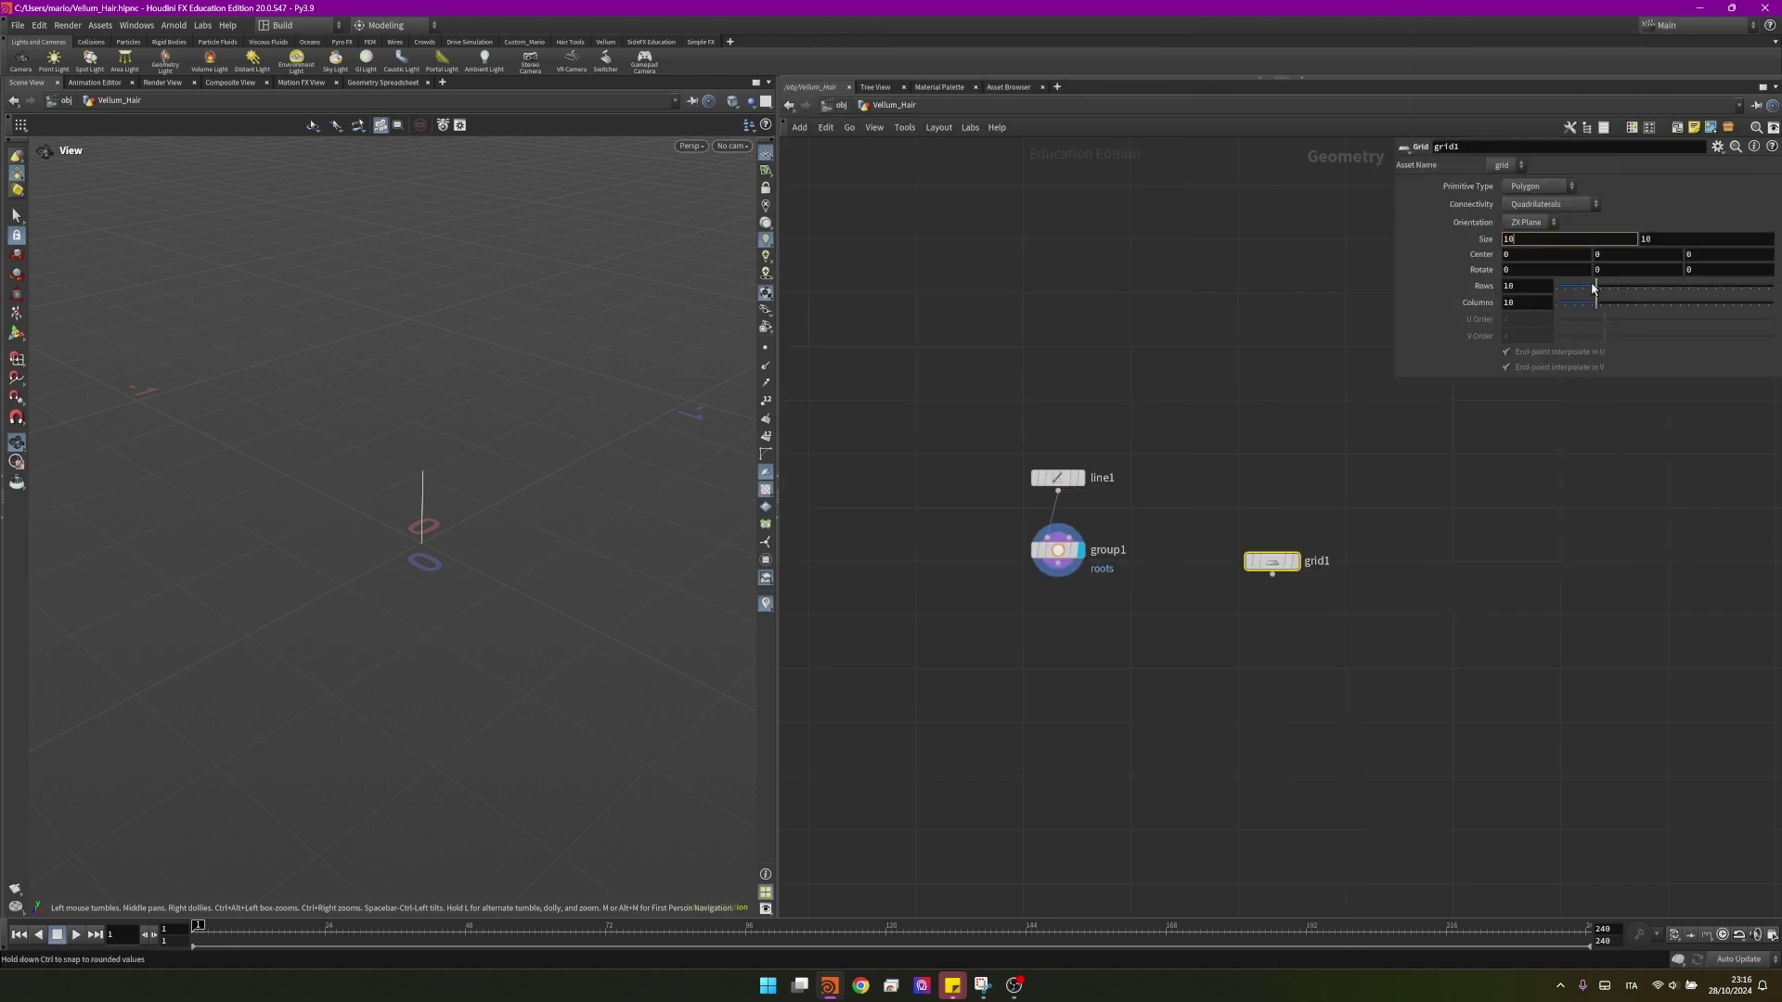
{"action": "key", "text": "BackSpace"}
{"action": "left_click", "coordinate": [1695, 243]}
{"action": "key", "text": "Return"}
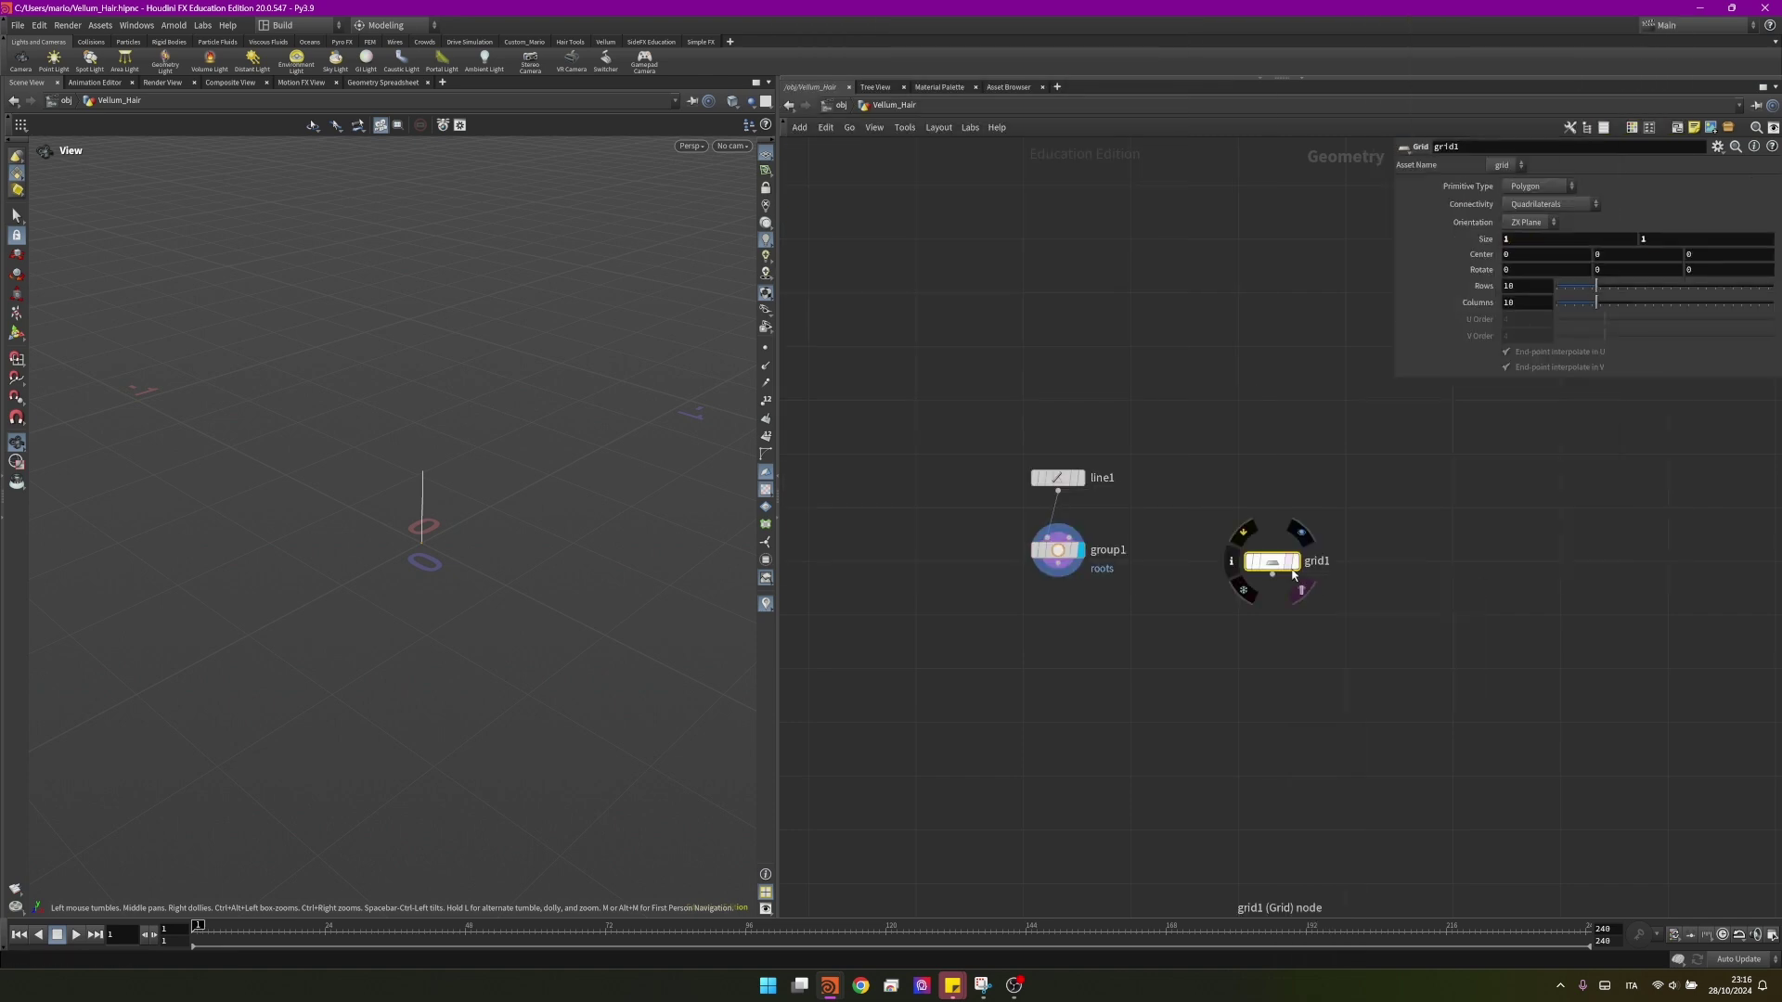
- Display the grid, align its node with the line node, and reduce it to 2 rows and 2 columns
{"action": "left_click", "coordinate": [1297, 529]}
{"action": "left_click_drag", "start_coordinate": [1271, 560], "coordinate": [1258, 477]}
{"action": "left_click", "coordinate": [1564, 287]}
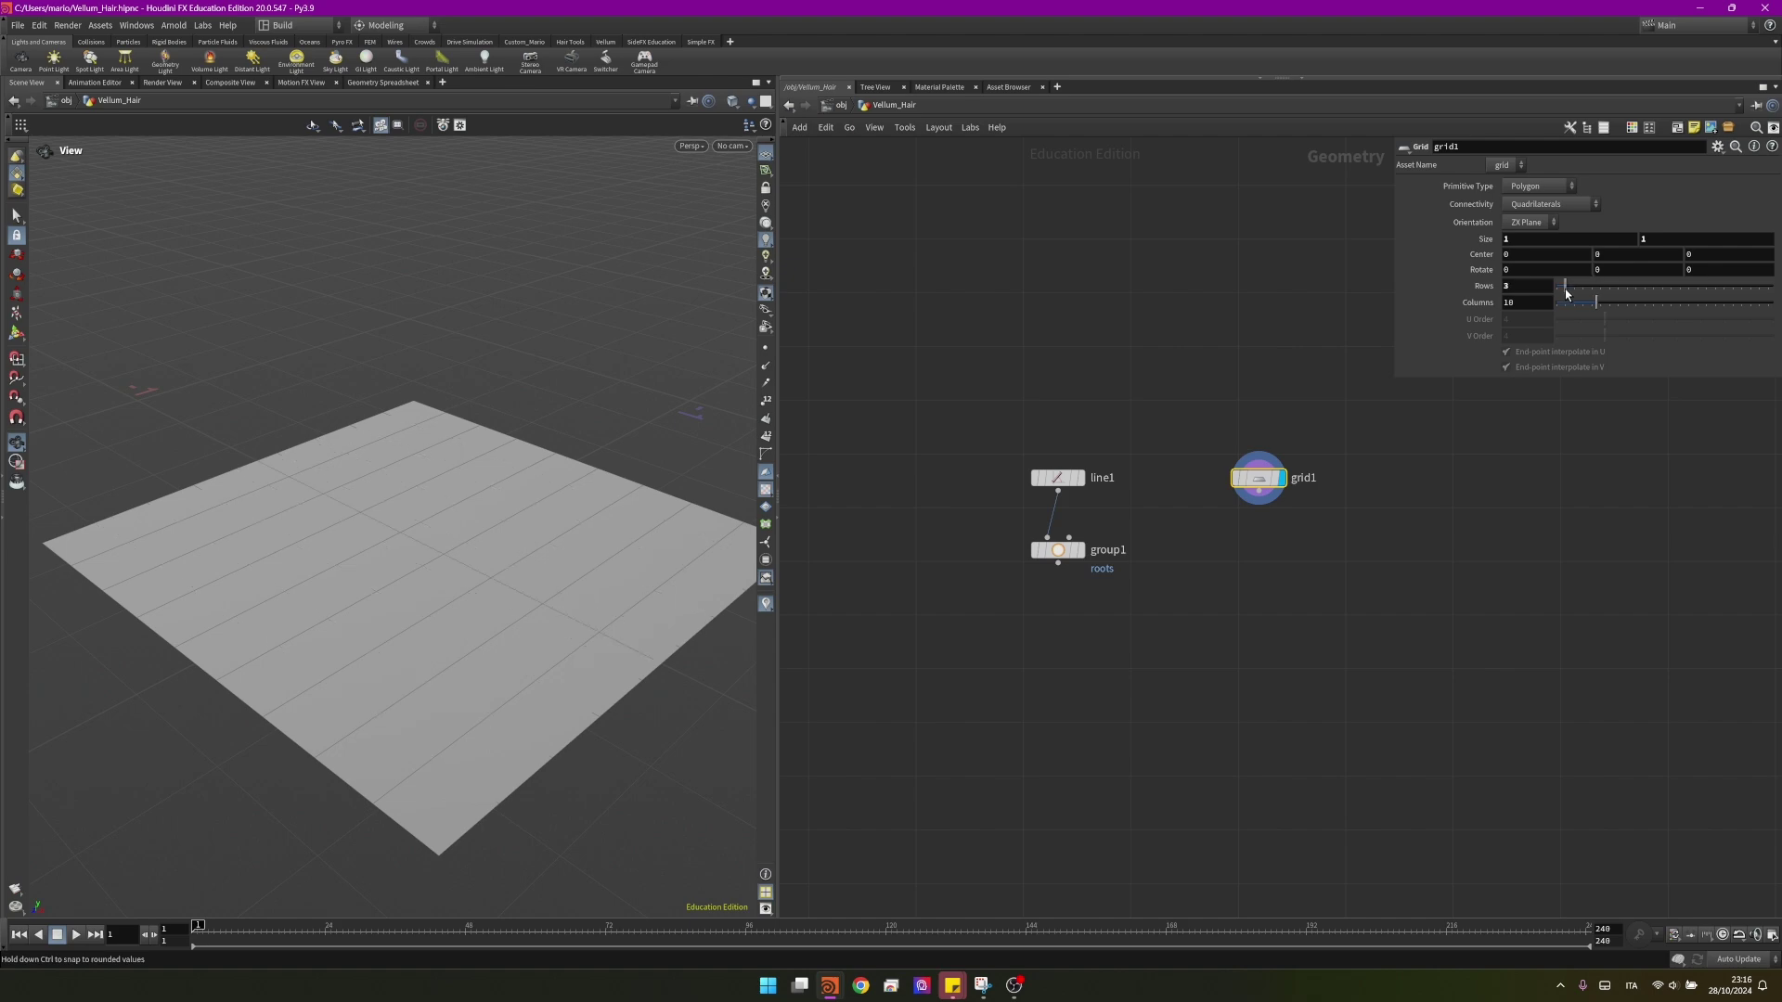
{"action": "left_click", "coordinate": [1562, 307]}
- Scatter 2000 points over the grid with a displayed Scatter node and set its relax iterations to 5
{"action": "key", "text": "Tab"}
{"action": "type", "text": "sc"}
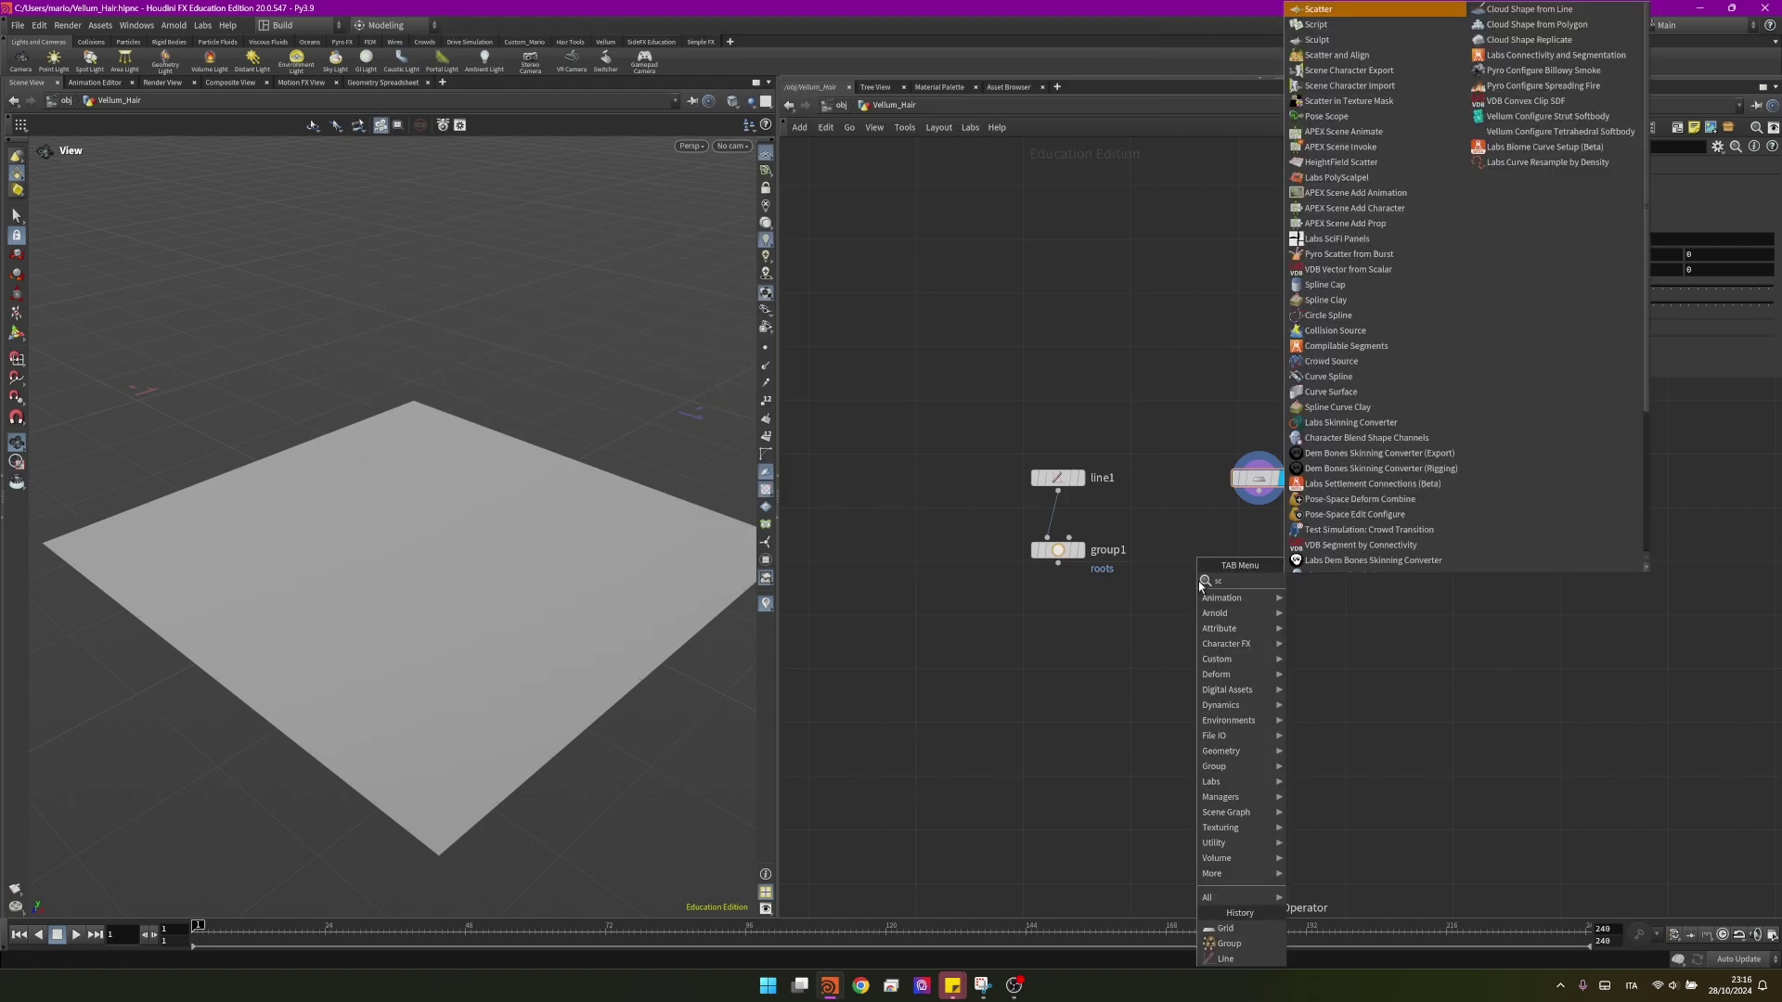
{"action": "key", "text": "Return"}
{"action": "left_click", "coordinate": [1266, 538]}
{"action": "left_click", "coordinate": [1285, 540]}
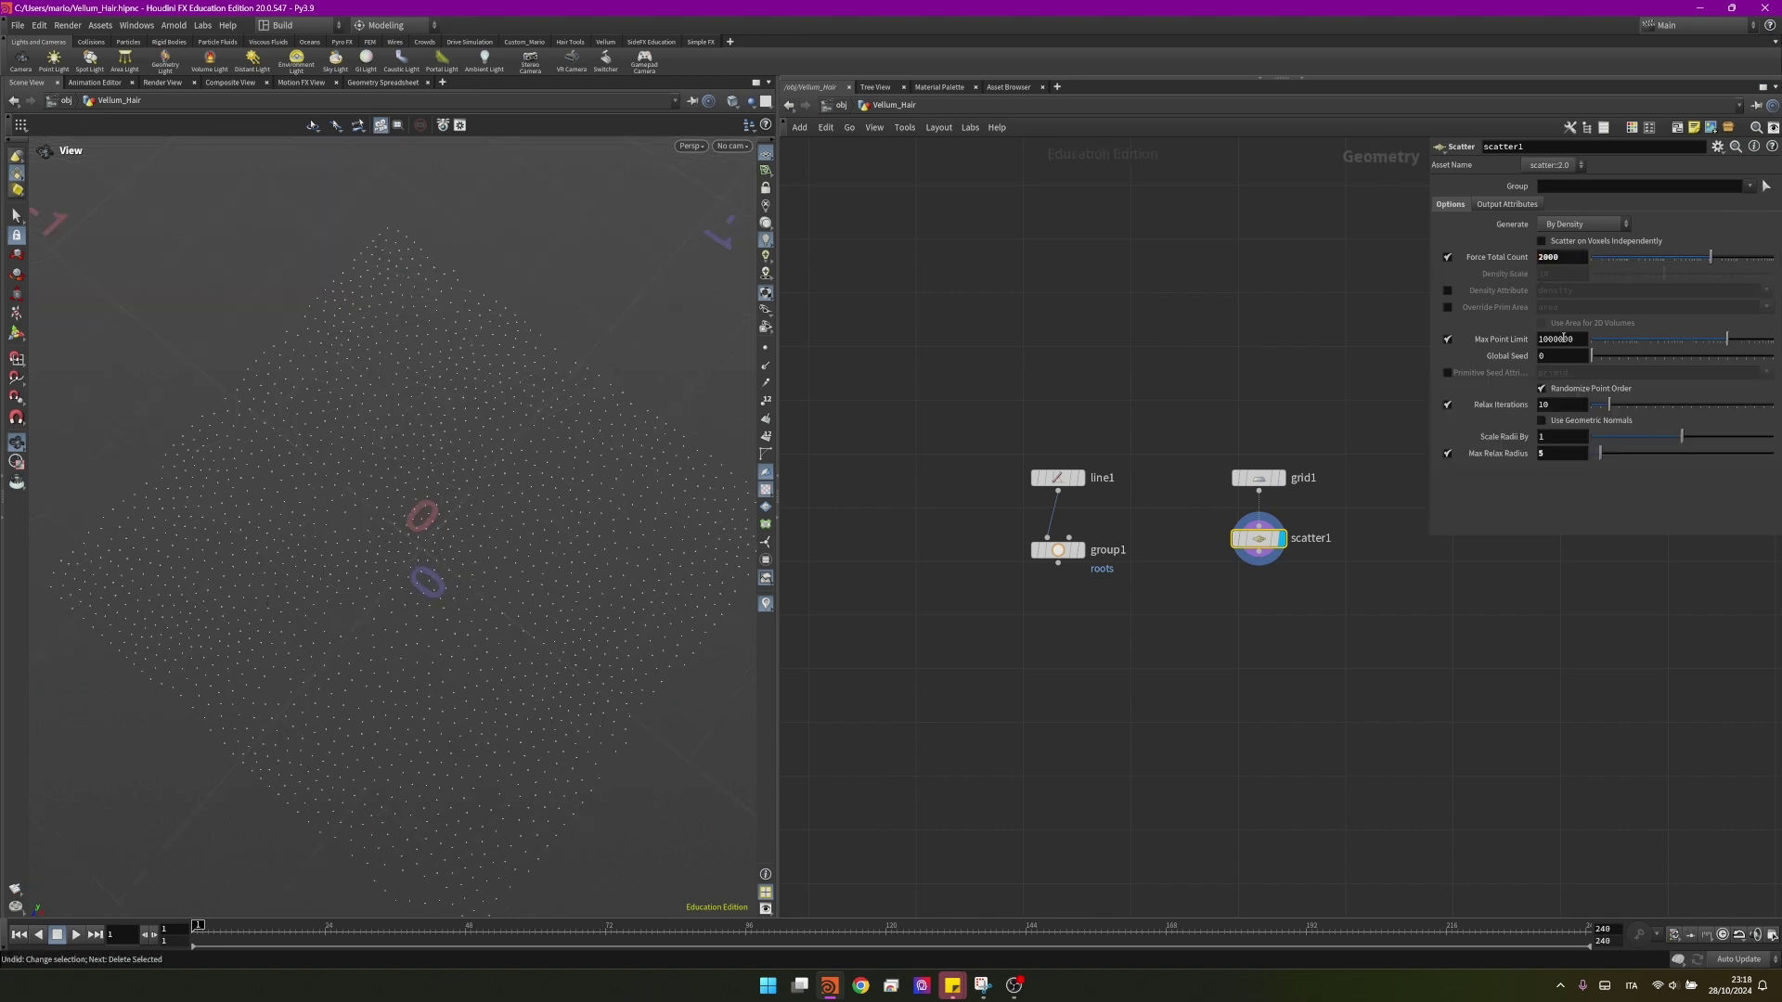
{"action": "double_click", "coordinate": [1553, 407]}
{"action": "type", "text": "5"}
{"action": "key", "text": "Return"}
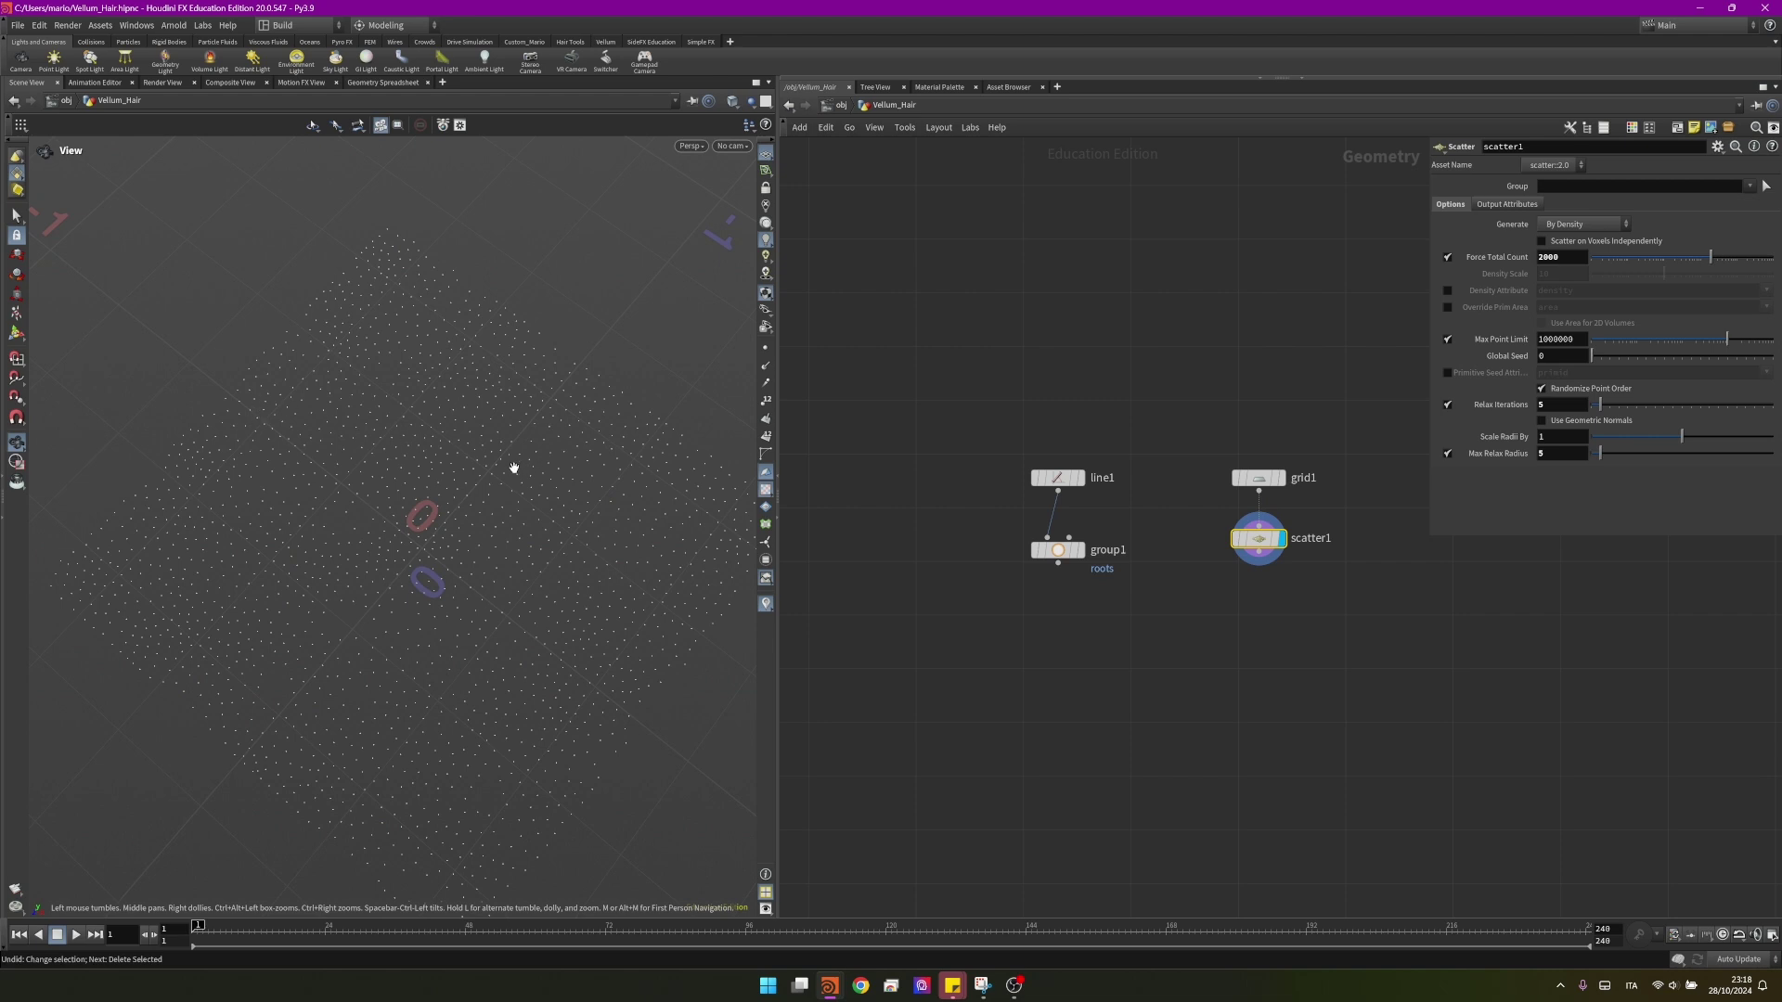
- Add a Delete node fed by the scatter node, display it, and align it underneath
{"action": "left_click", "coordinate": [1272, 625]}
{"action": "key", "text": "Tab"}
{"action": "type", "text": "de"}
{"action": "key", "text": "Return"}
{"action": "key", "text": "Return"}
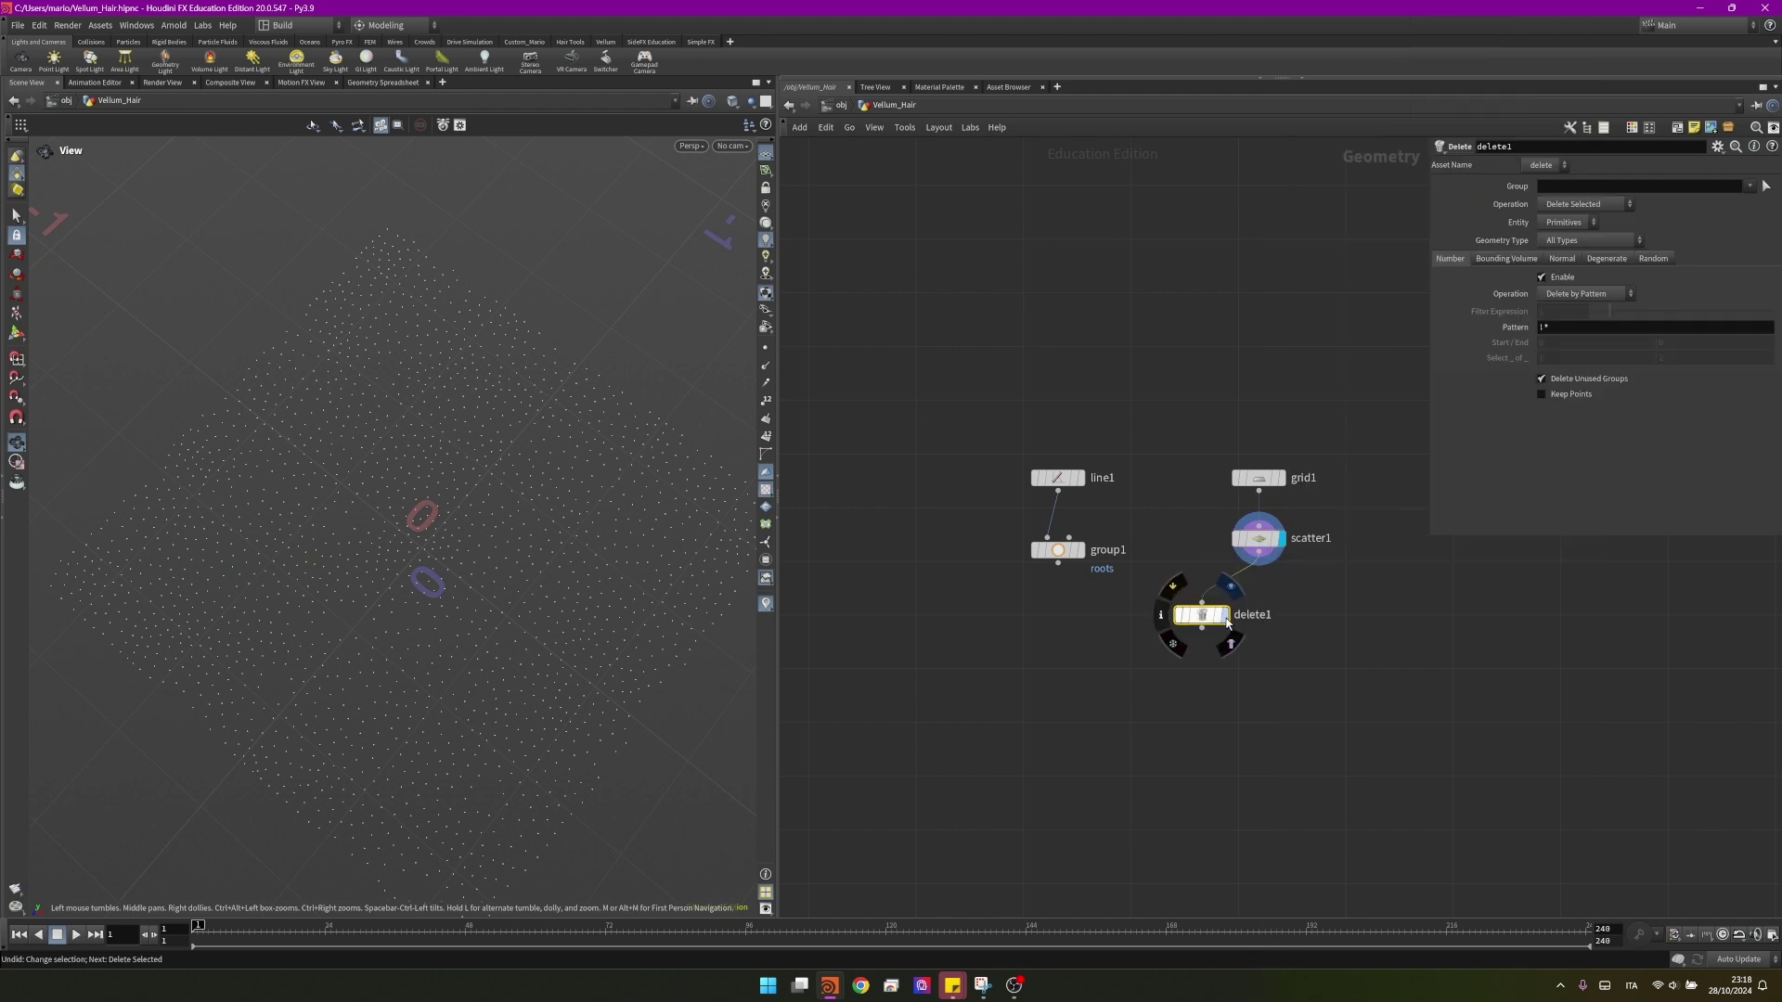
{"action": "left_click", "coordinate": [1232, 585]}
{"action": "left_click_drag", "start_coordinate": [1210, 620], "coordinate": [1260, 621]}
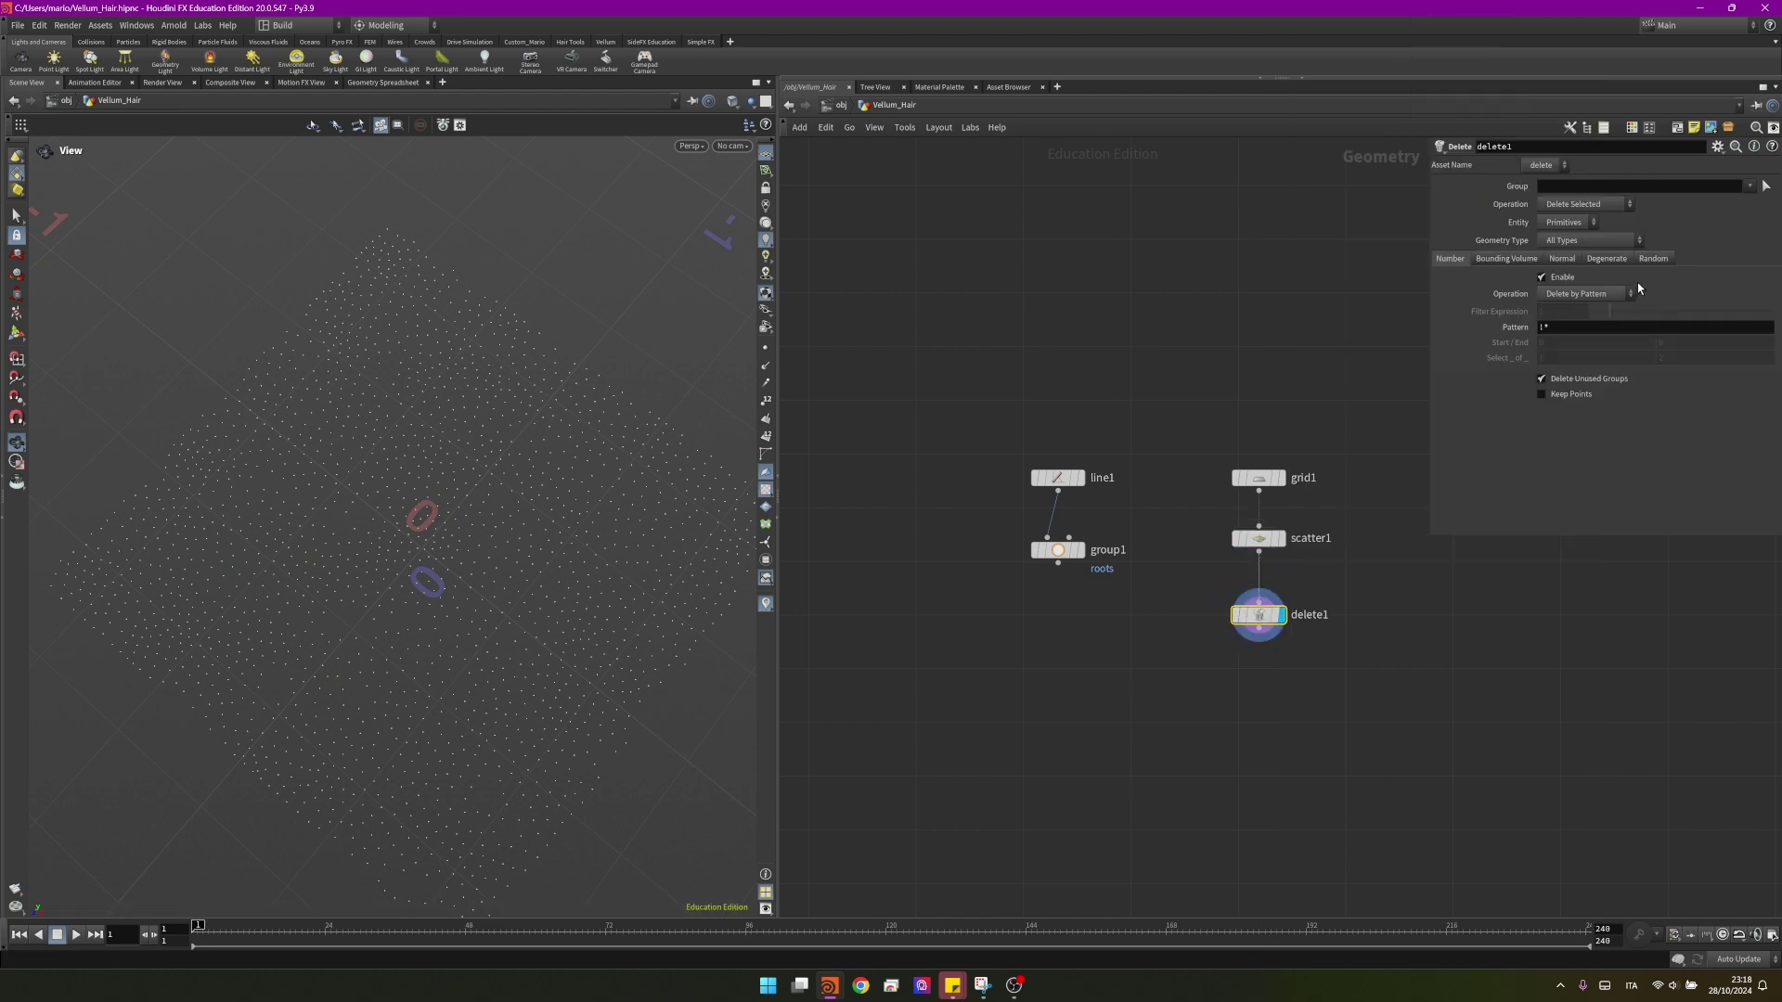
- Enable random deletion on the Delete node at 18 percent and set its entity to Points
{"action": "left_click", "coordinate": [1653, 259]}
{"action": "left_click", "coordinate": [1543, 277]}
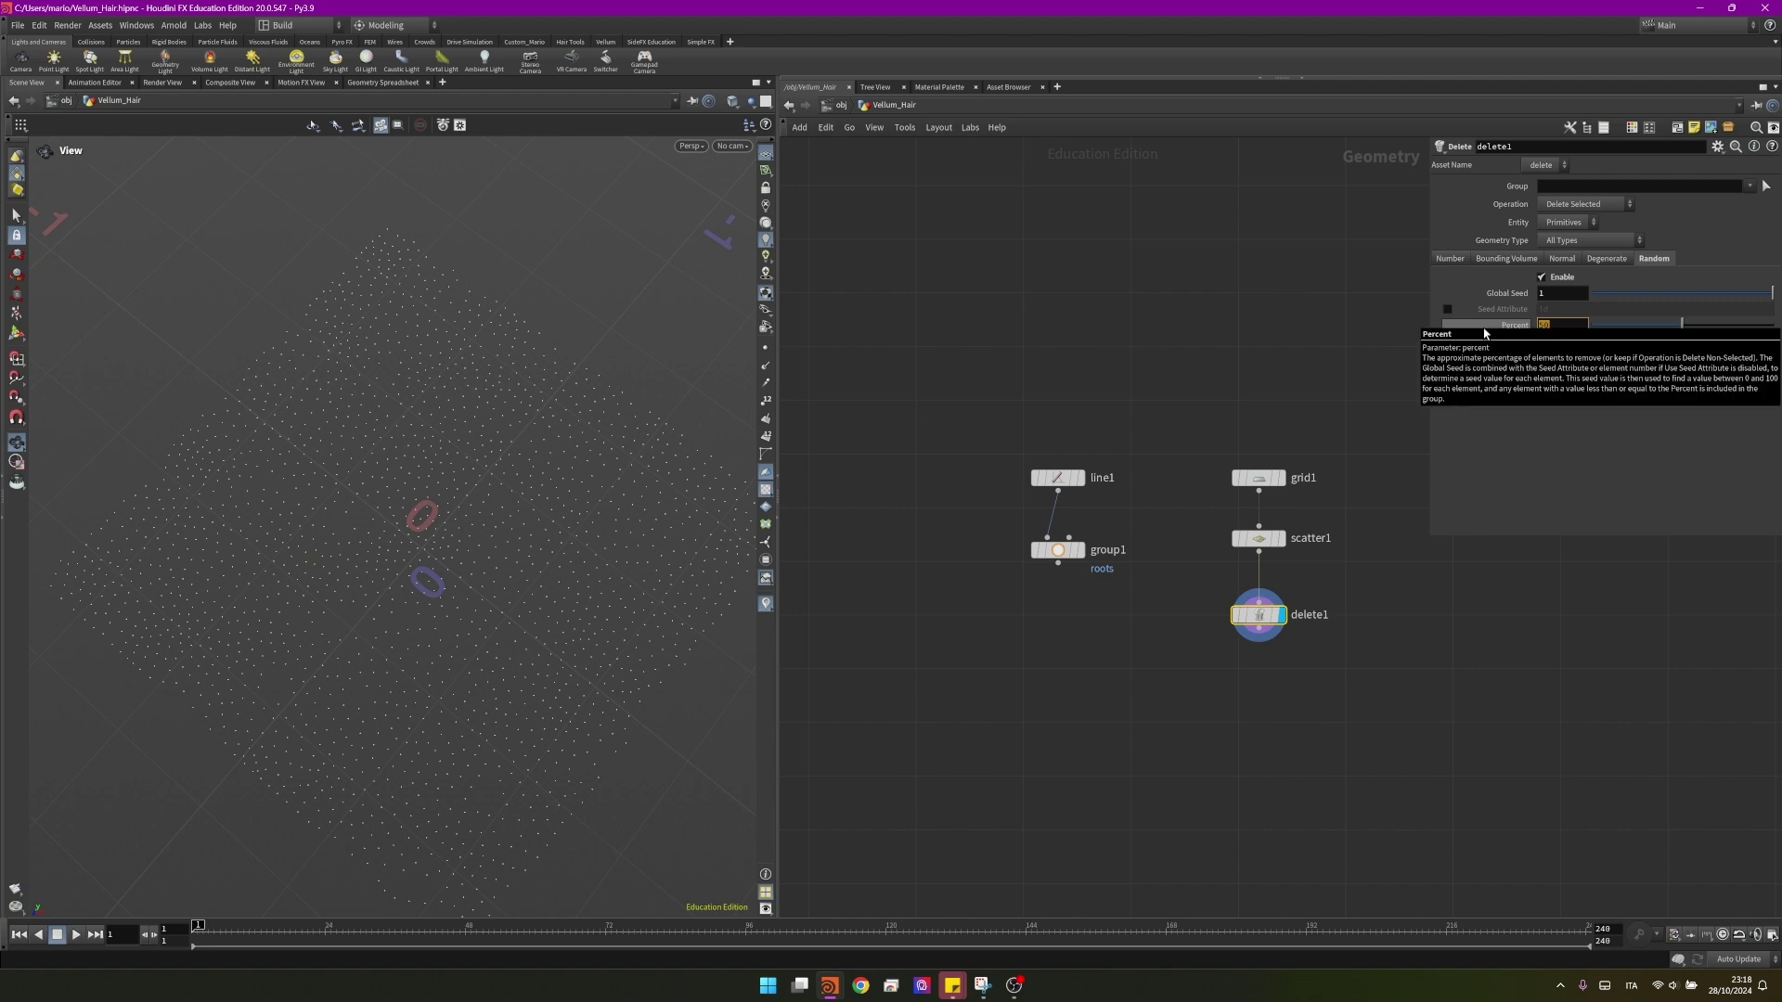
{"action": "type", "text": "18"}
{"action": "key", "text": "Return"}
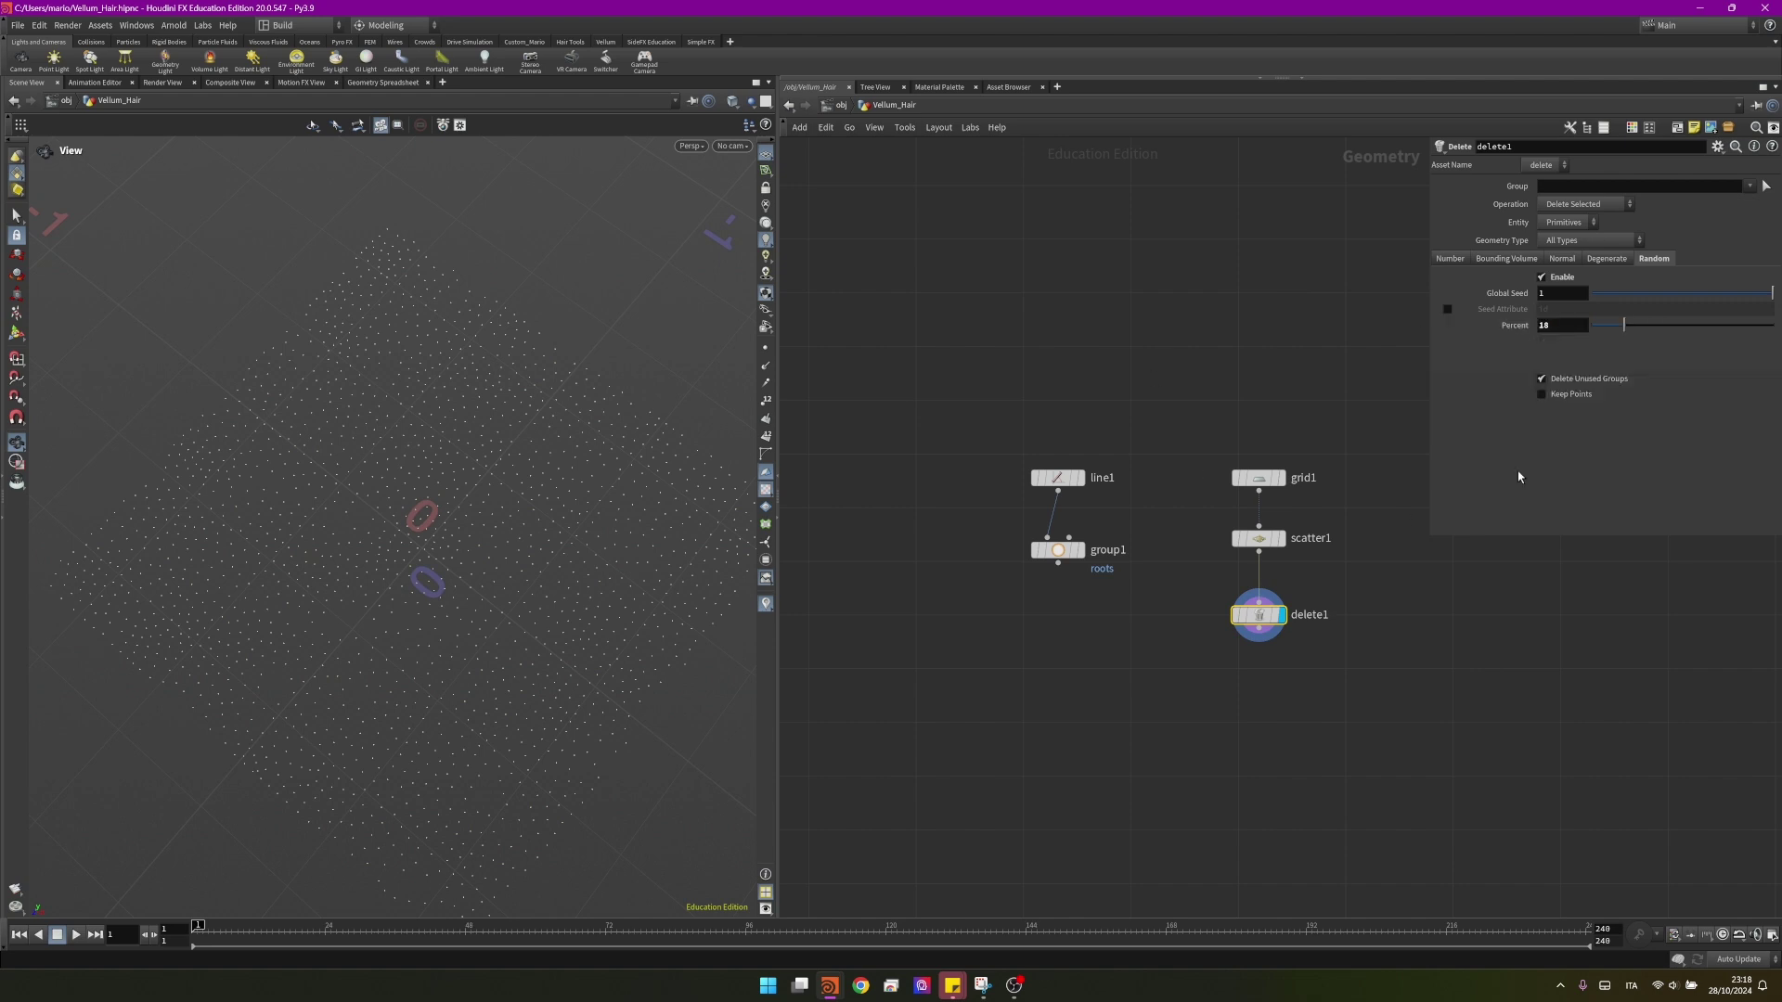
{"action": "left_click", "coordinate": [1576, 231]}
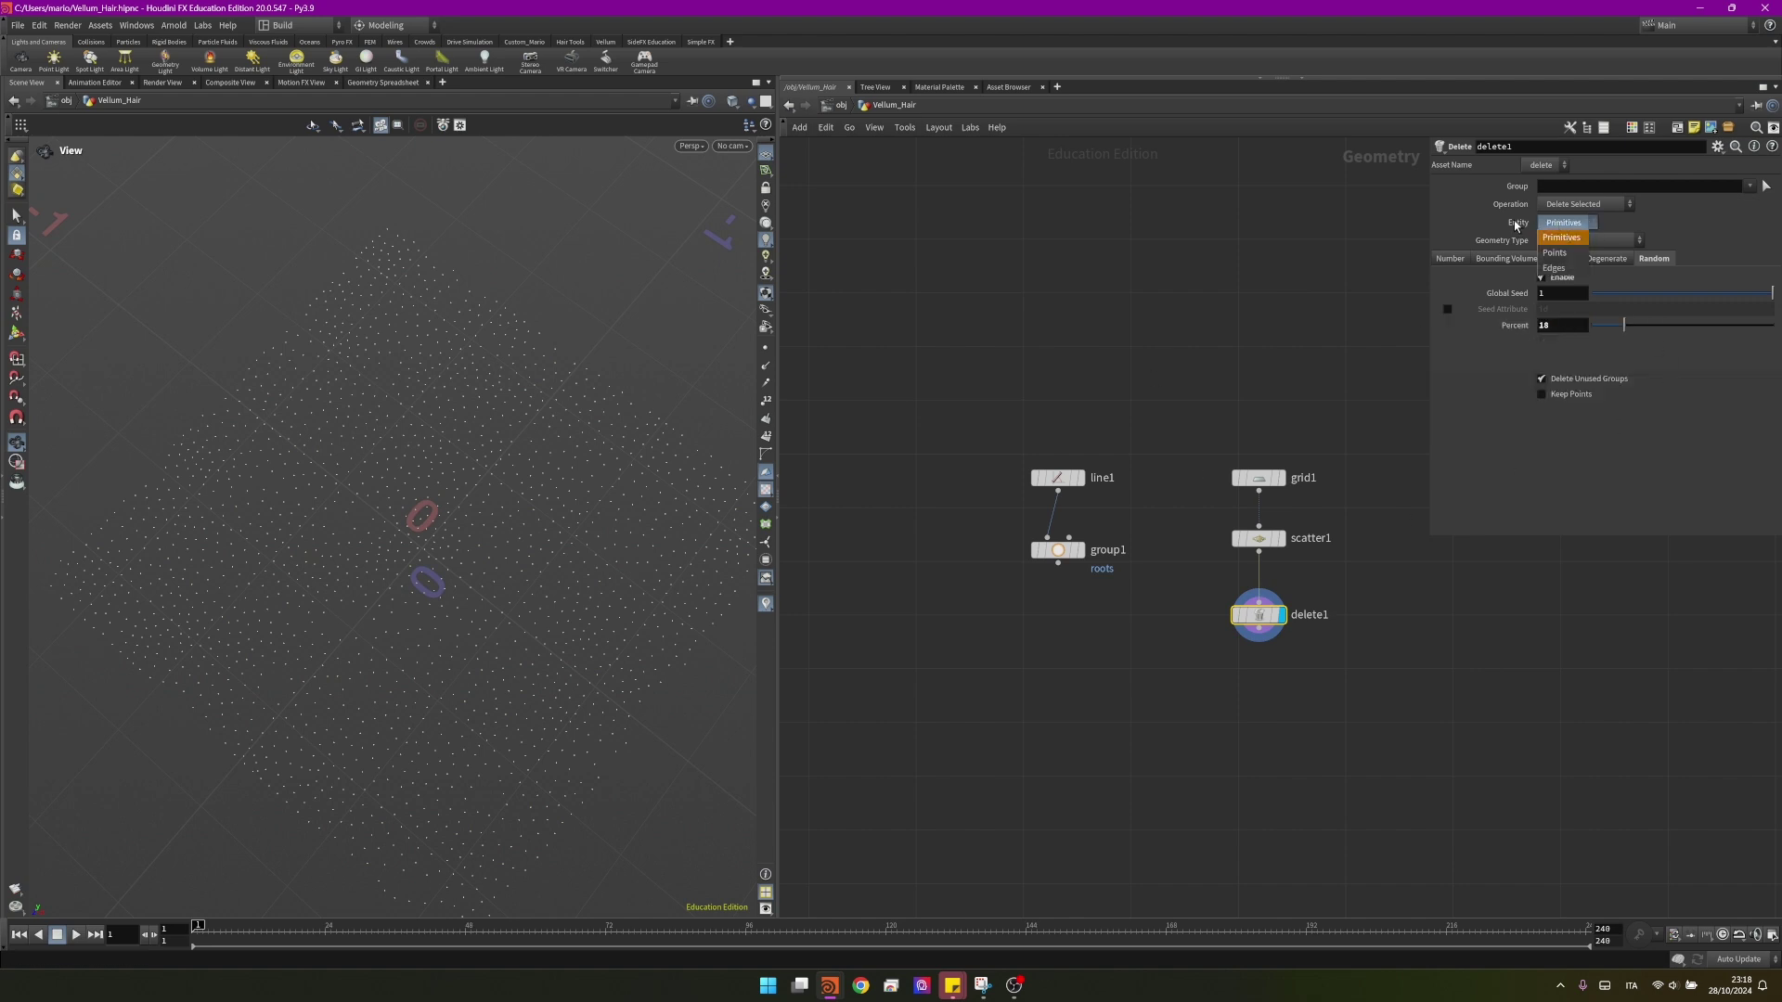
{"action": "left_click", "coordinate": [1555, 252]}
{"action": "key", "text": "ctrl+z"}
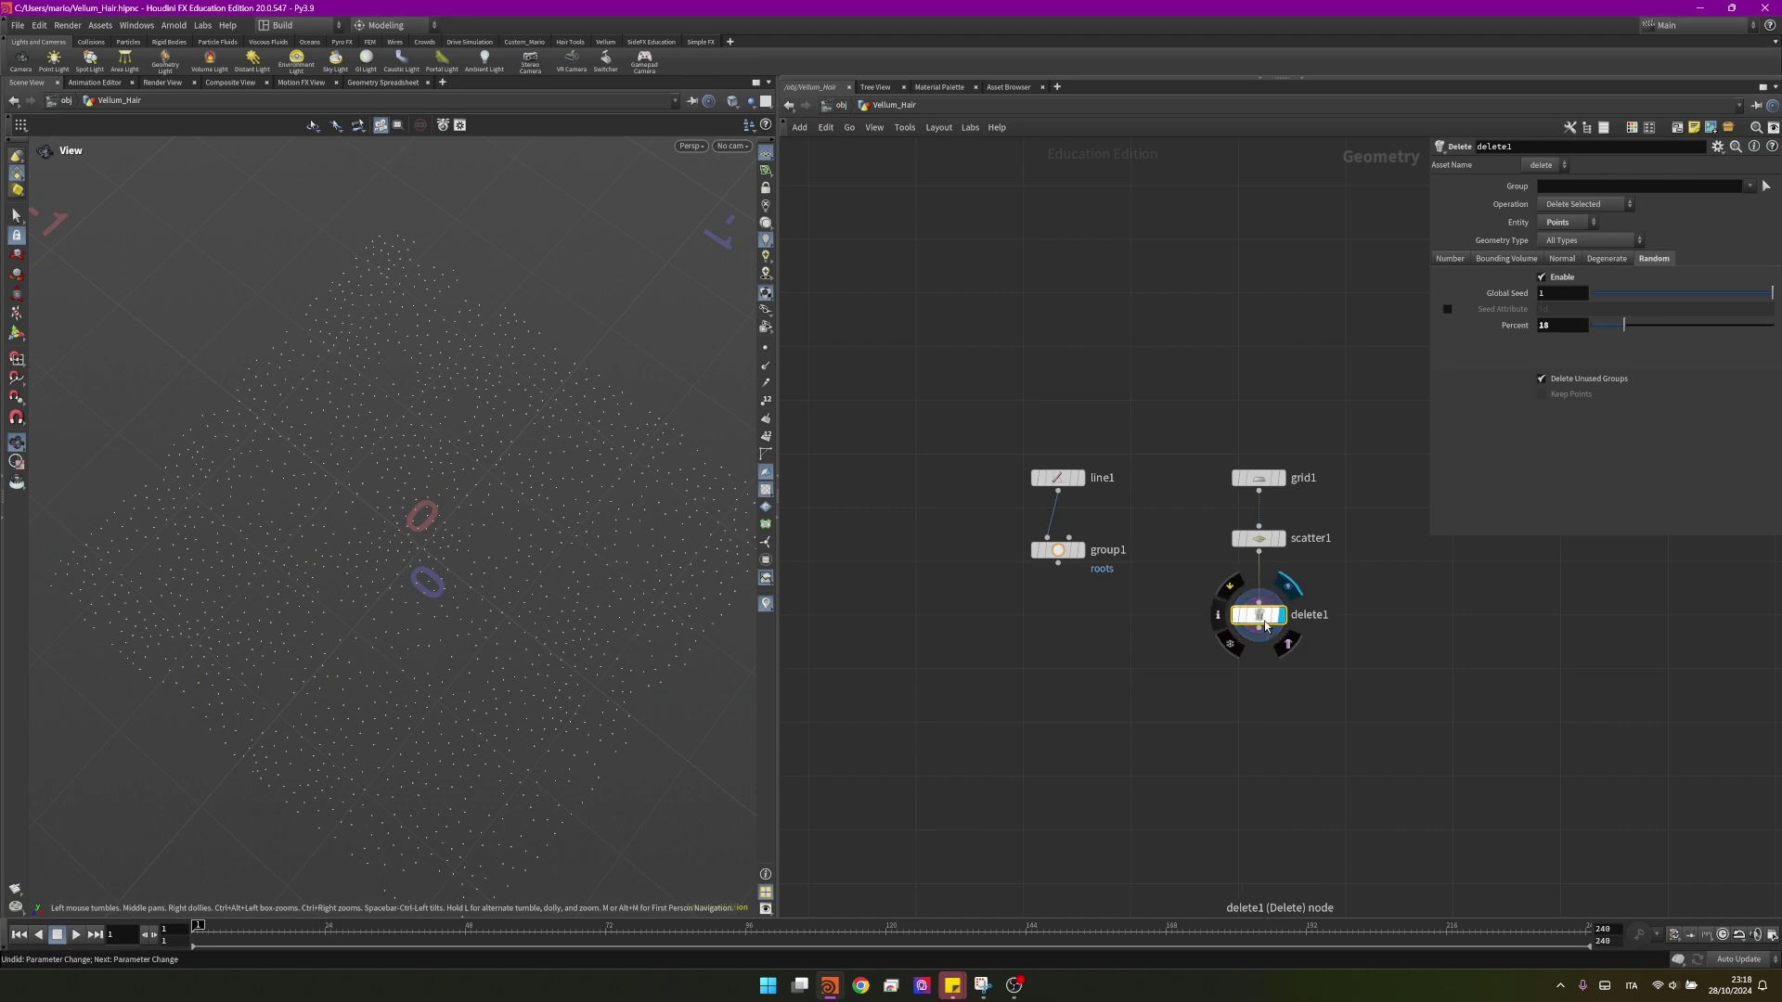
- Add a Copy to Points node that copies the grouped line onto the points from the Delete node
{"action": "key", "text": "Tab"}
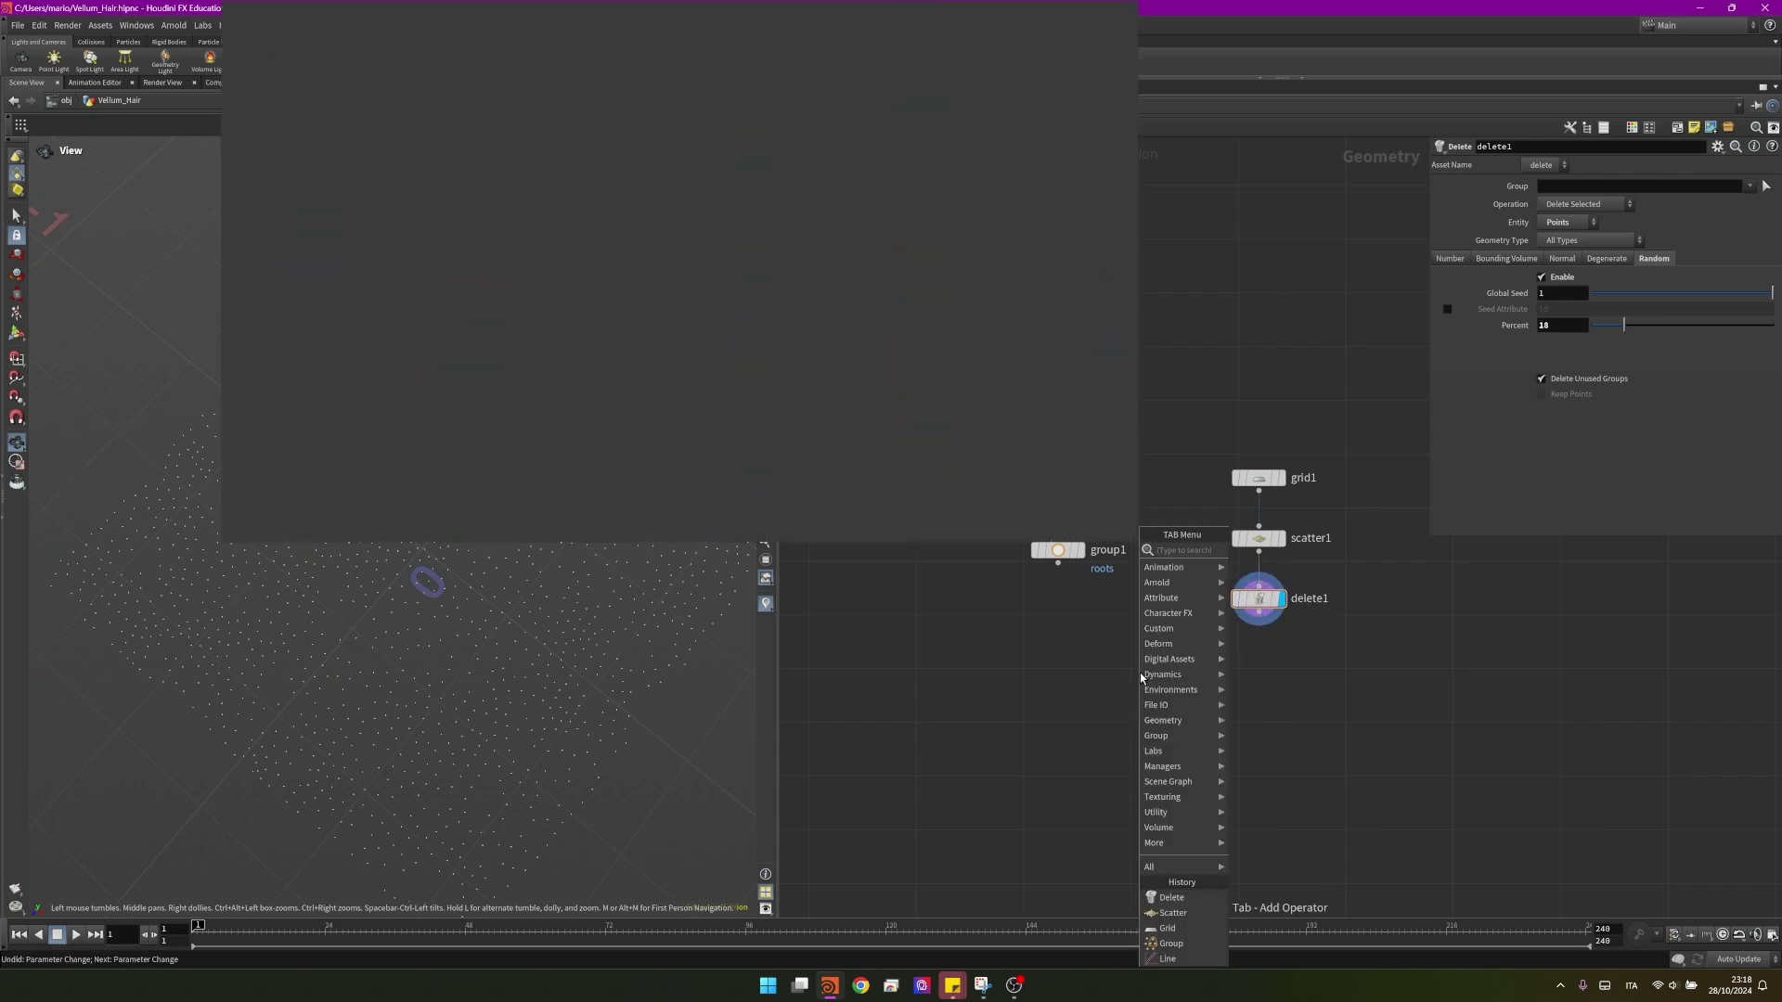
{"action": "type", "text": "ctp"}
{"action": "key", "text": "Return"}
{"action": "left_click", "coordinate": [1139, 671]}
{"action": "left_click_drag", "start_coordinate": [1057, 563], "coordinate": [1128, 654]}
{"action": "left_click_drag", "start_coordinate": [1258, 617], "coordinate": [1067, 675]}
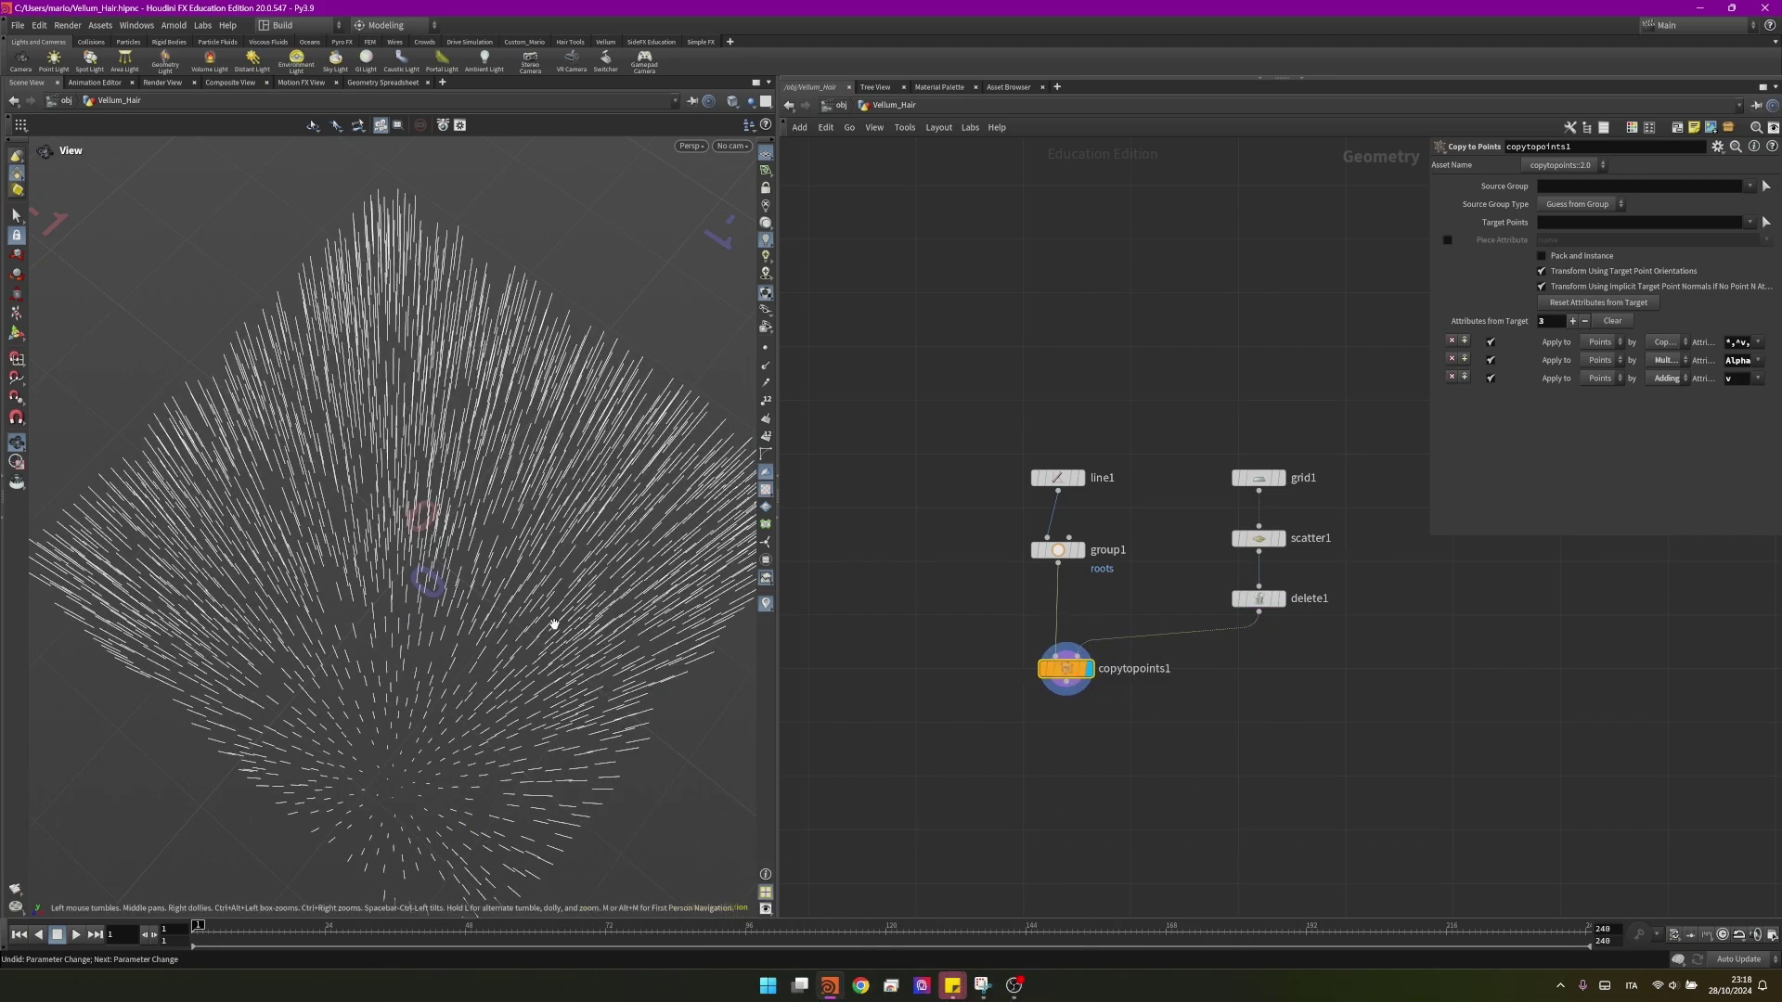
{"action": "left_click_drag", "start_coordinate": [553, 624], "coordinate": [320, 585]}
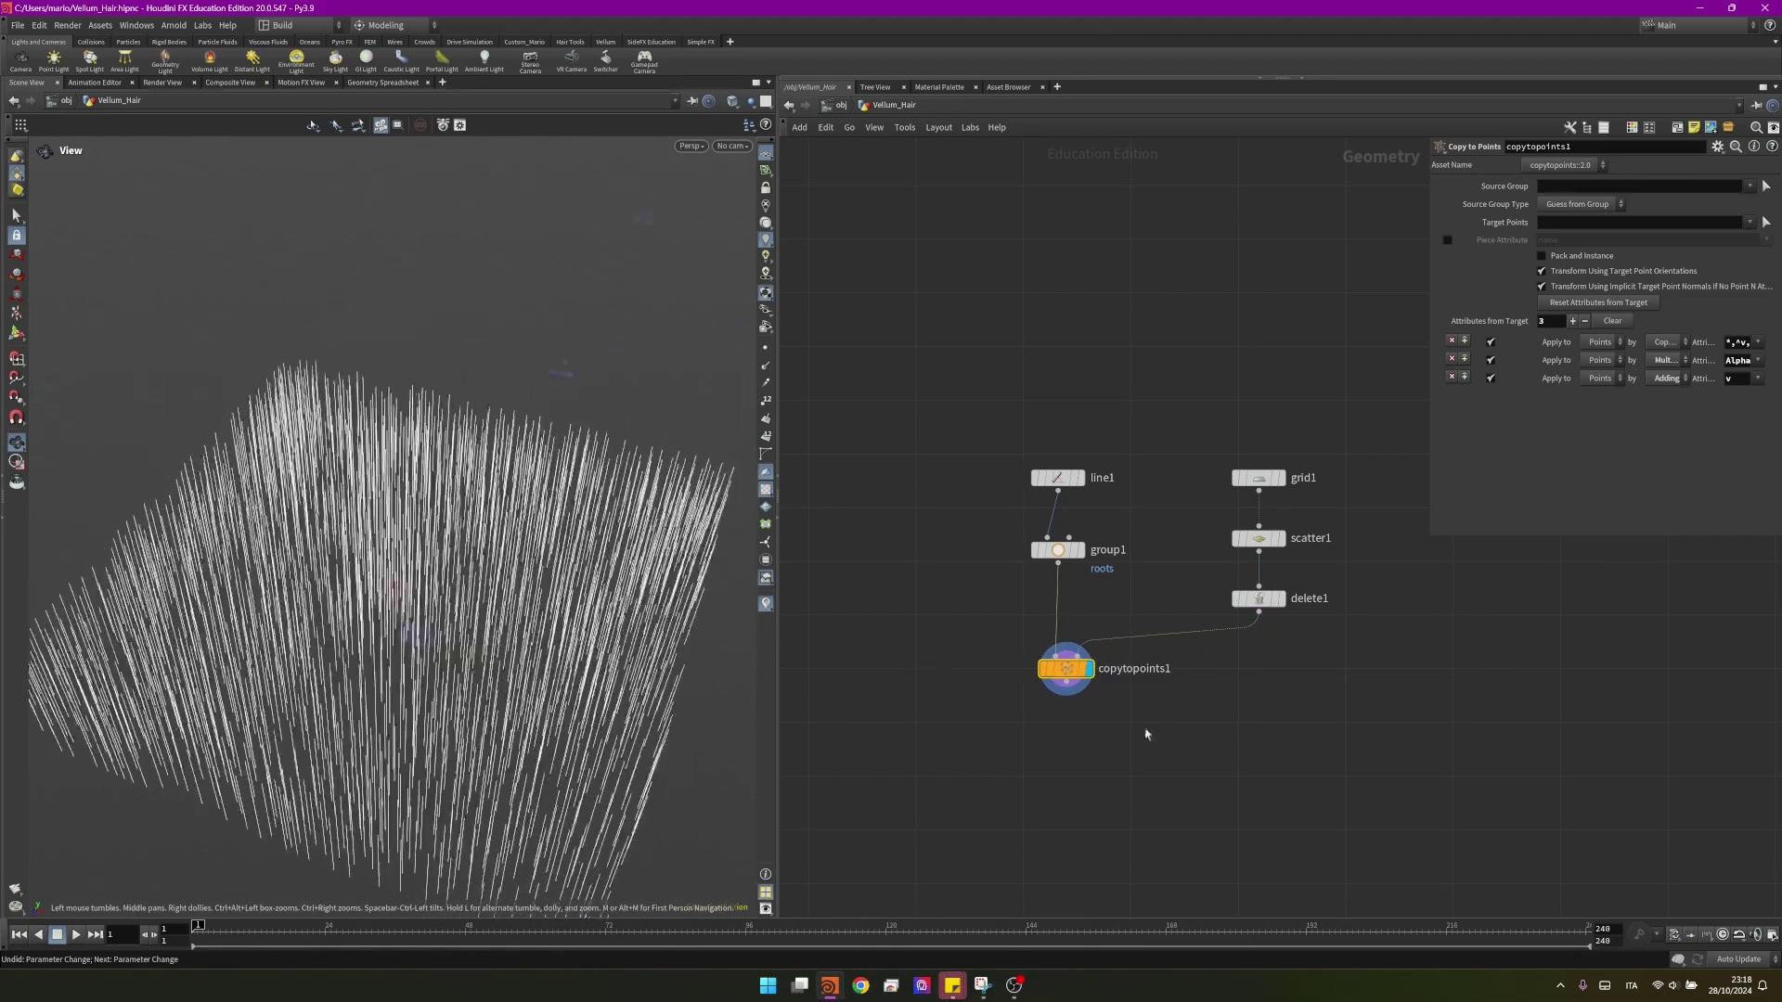
{"action": "mouse_move", "coordinate": [469, 623]}
{"action": "left_mouse_down"}
{"action": "mouse_move", "coordinate": [453, 522]}
{"action": "mouse_move", "coordinate": [454, 640]}
{"action": "left_mouse_up"}
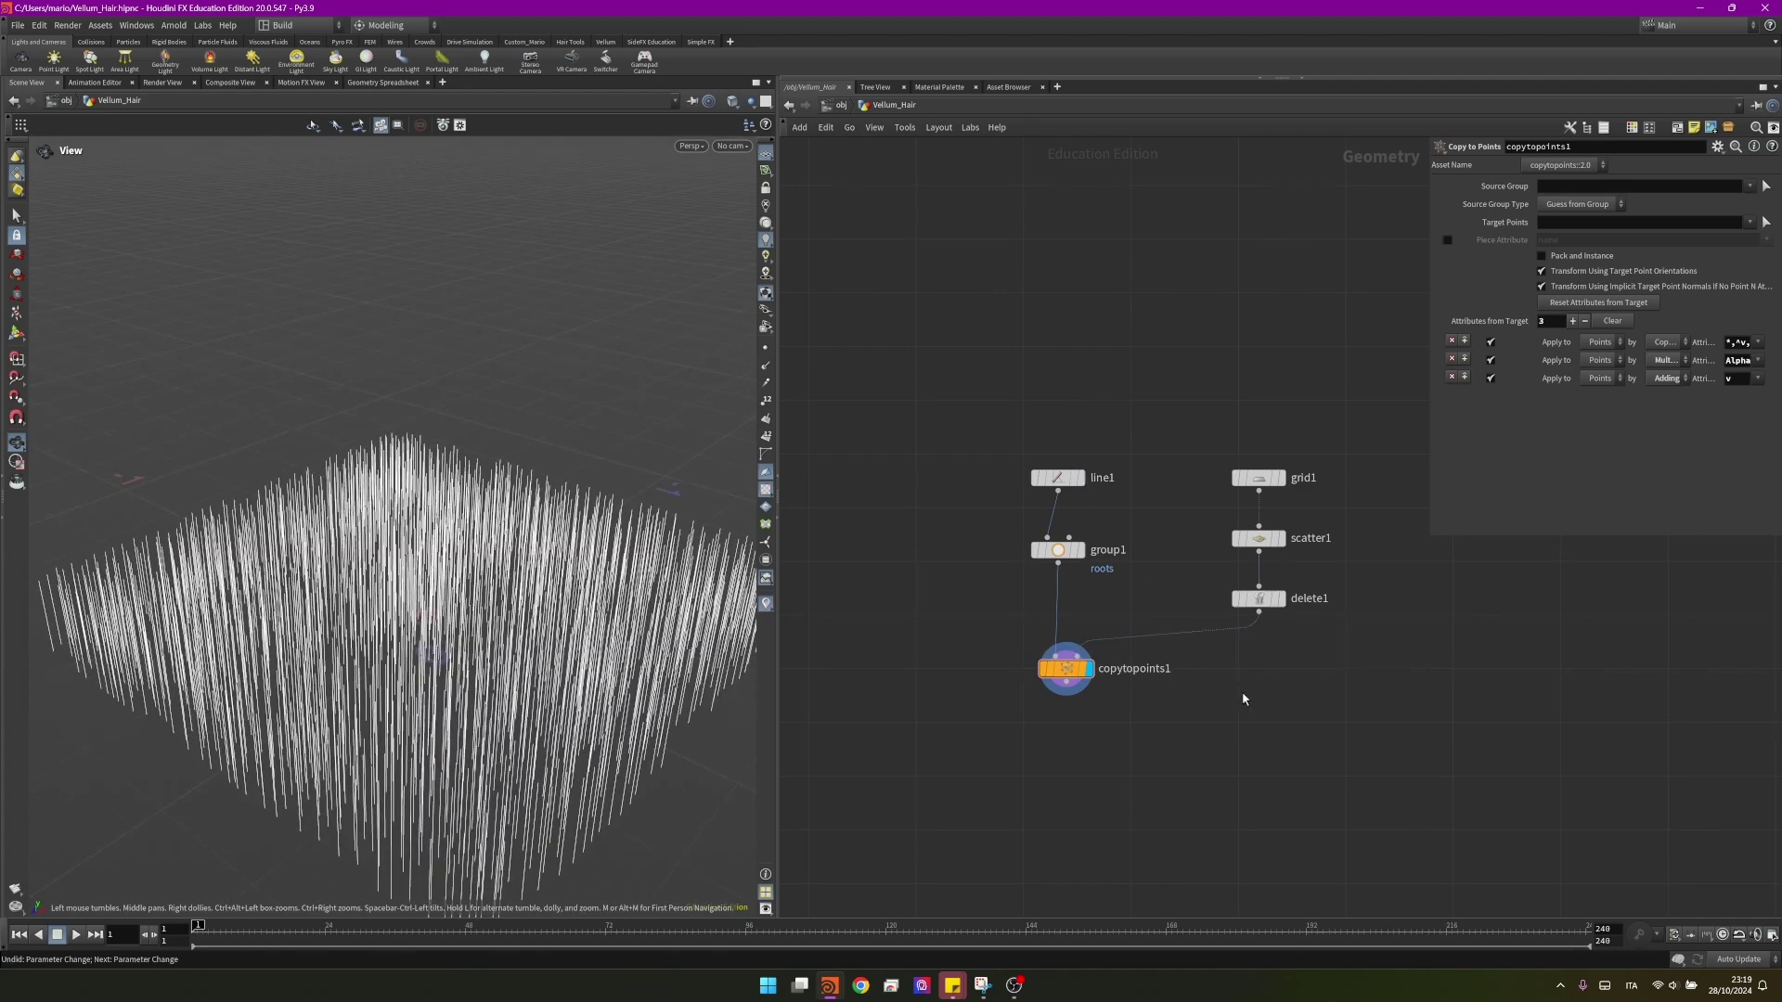
- Insert an Attribute Randomize node between the Delete and Copy to Points nodes, and set its attribute name to pscale
{"action": "key", "text": "Tab"}
{"action": "type", "text": "atrand"}
{"action": "key", "text": "Return"}
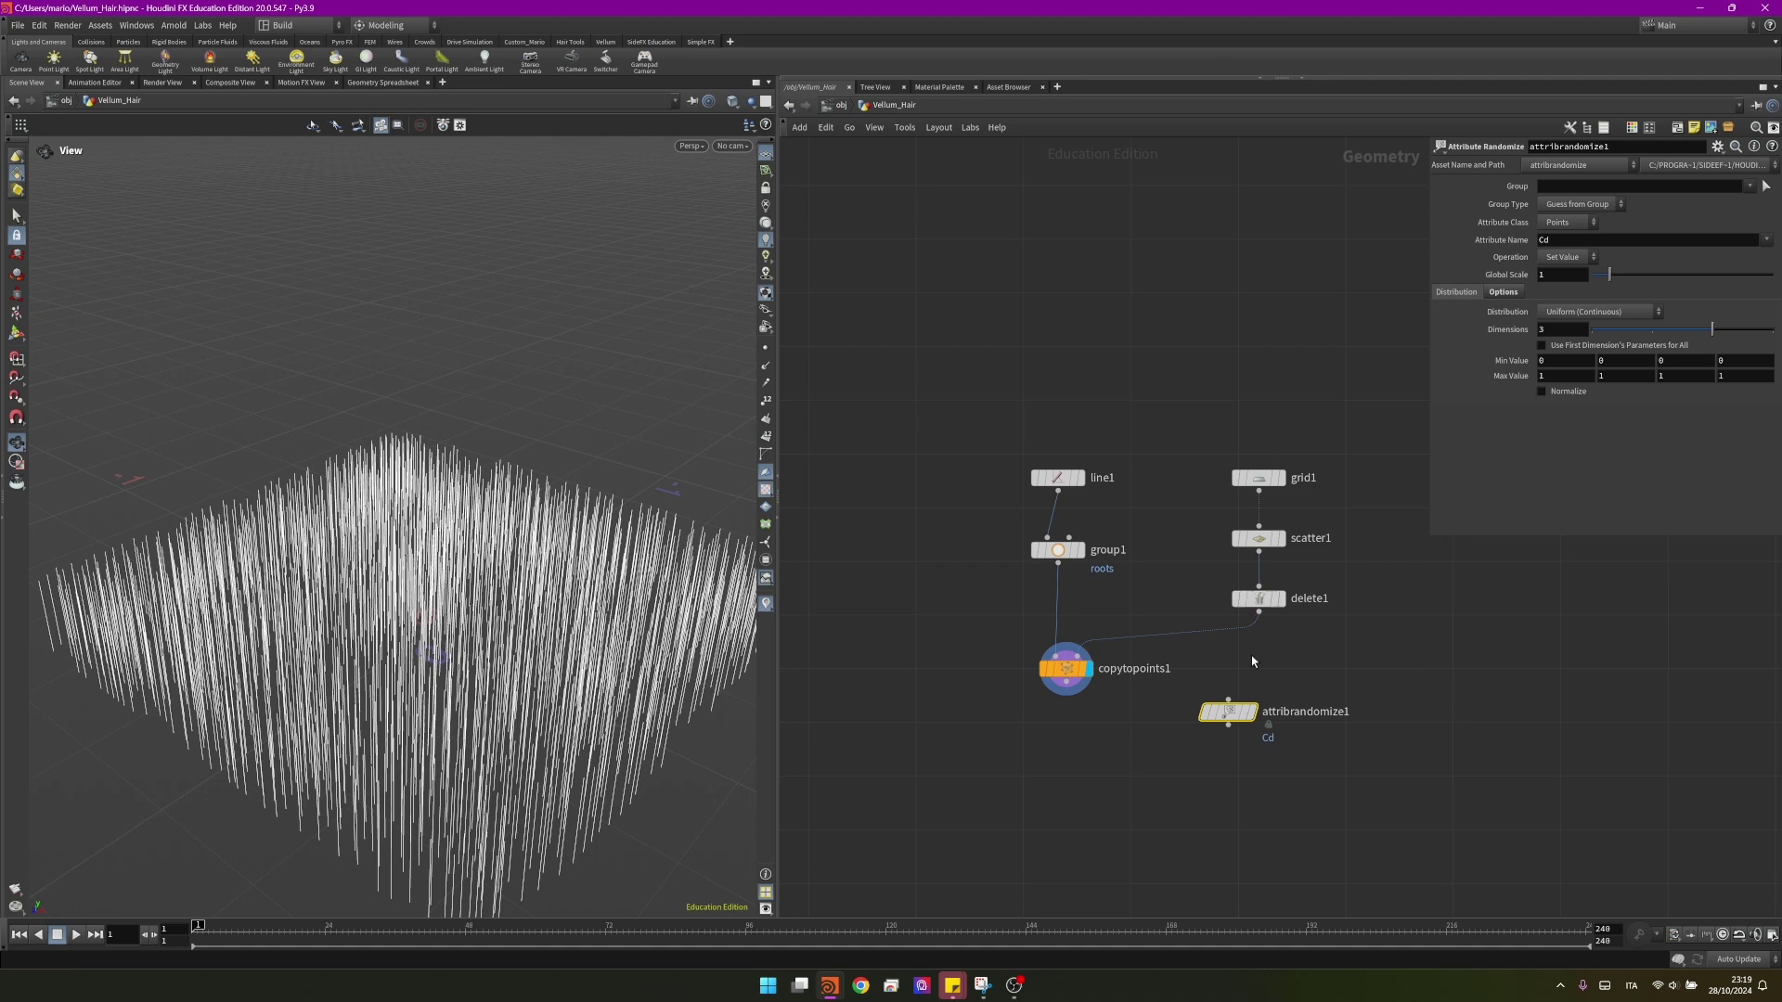
{"action": "left_click_drag", "start_coordinate": [1227, 712], "coordinate": [1216, 659]}
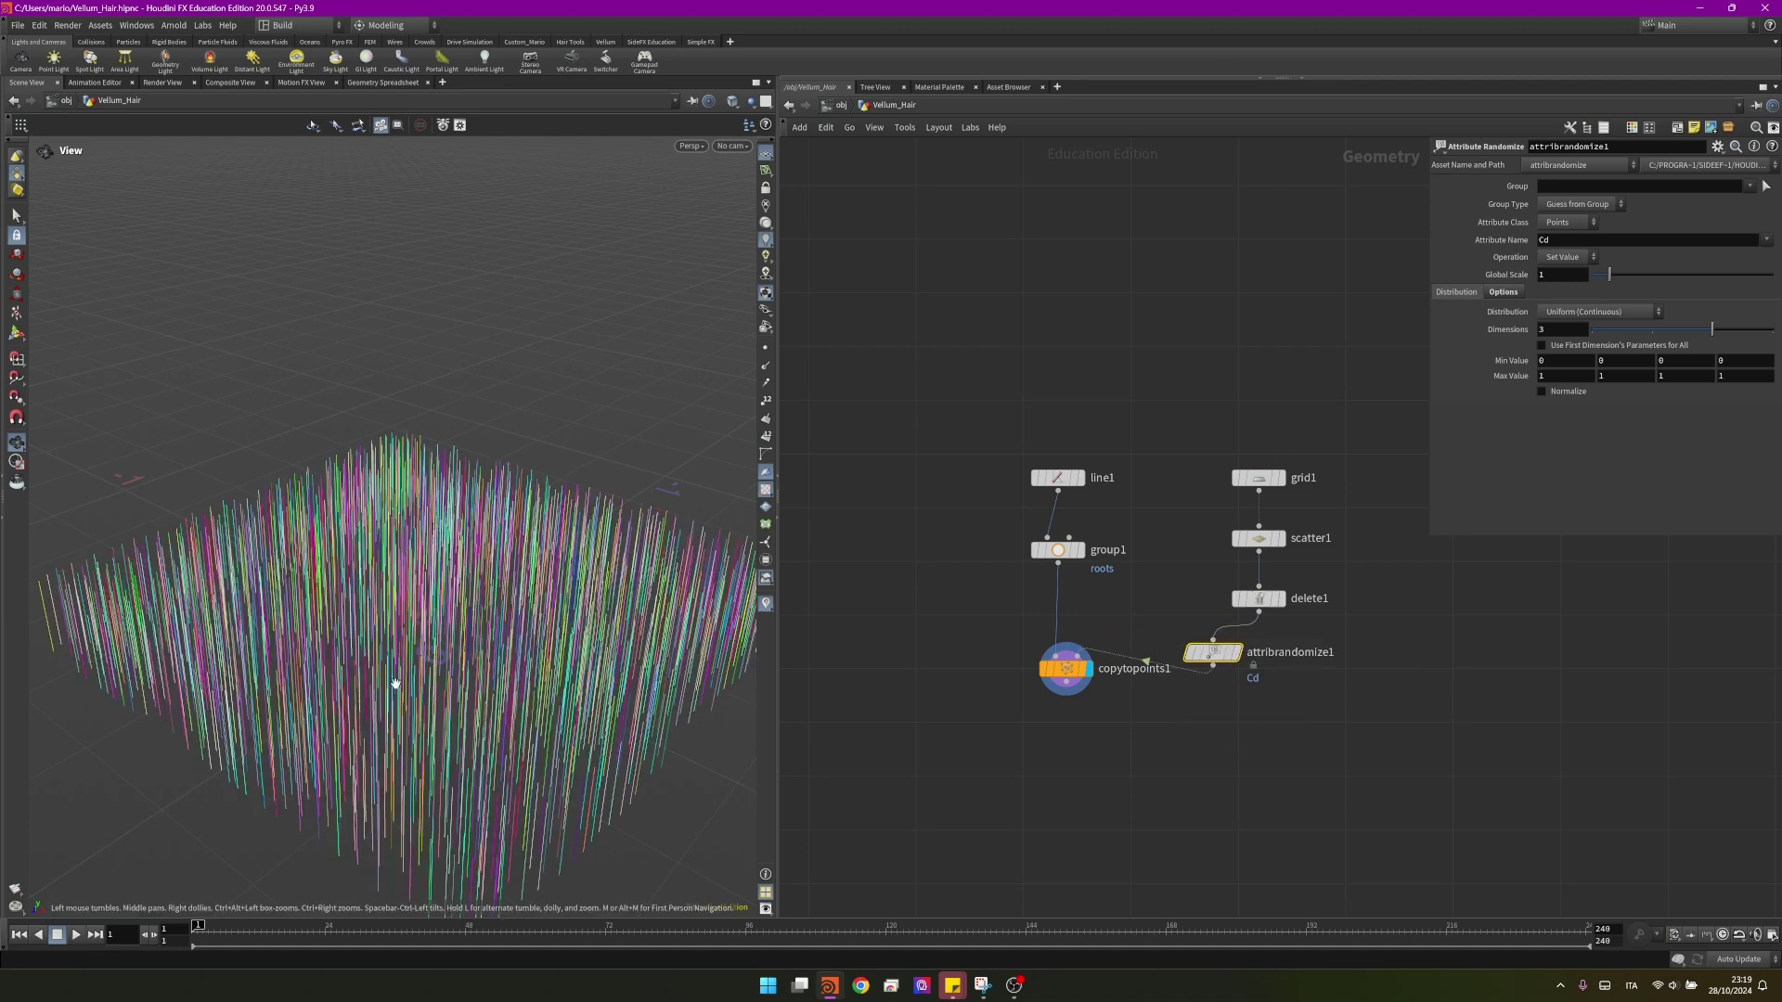
{"action": "left_click_drag", "start_coordinate": [1568, 240], "coordinate": [1487, 243]}
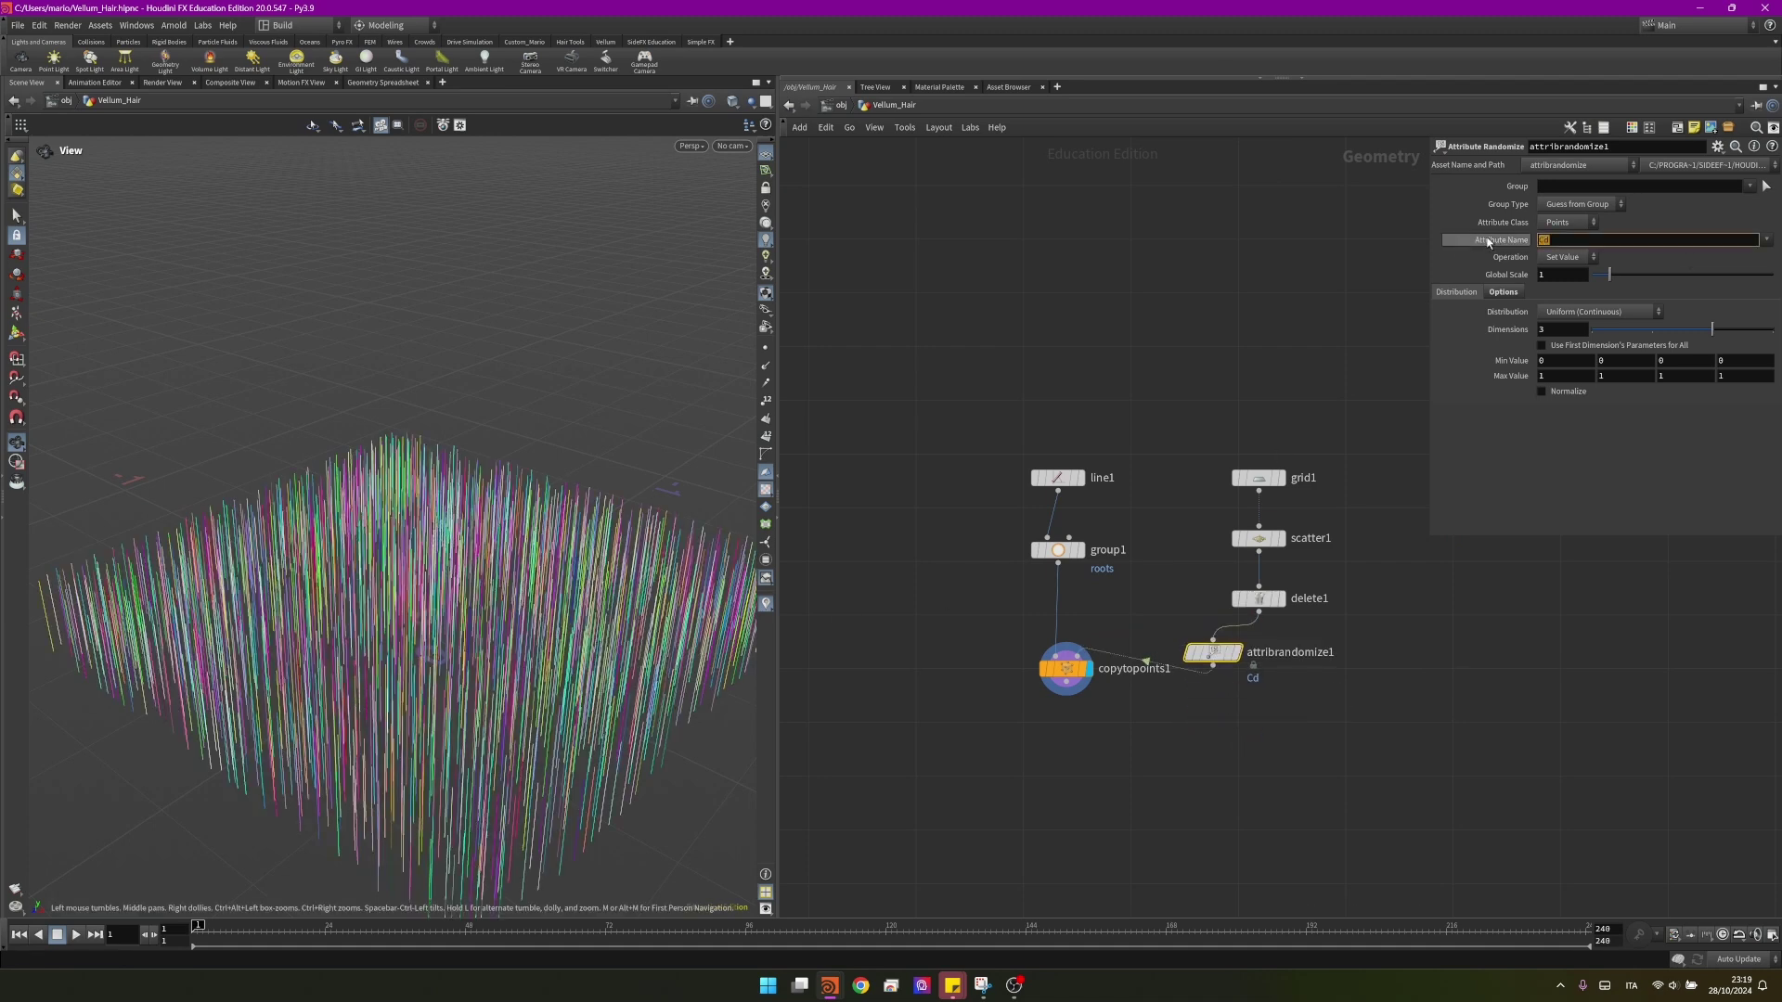
{"action": "type", "text": "pscale"}
{"action": "key", "text": "Return"}
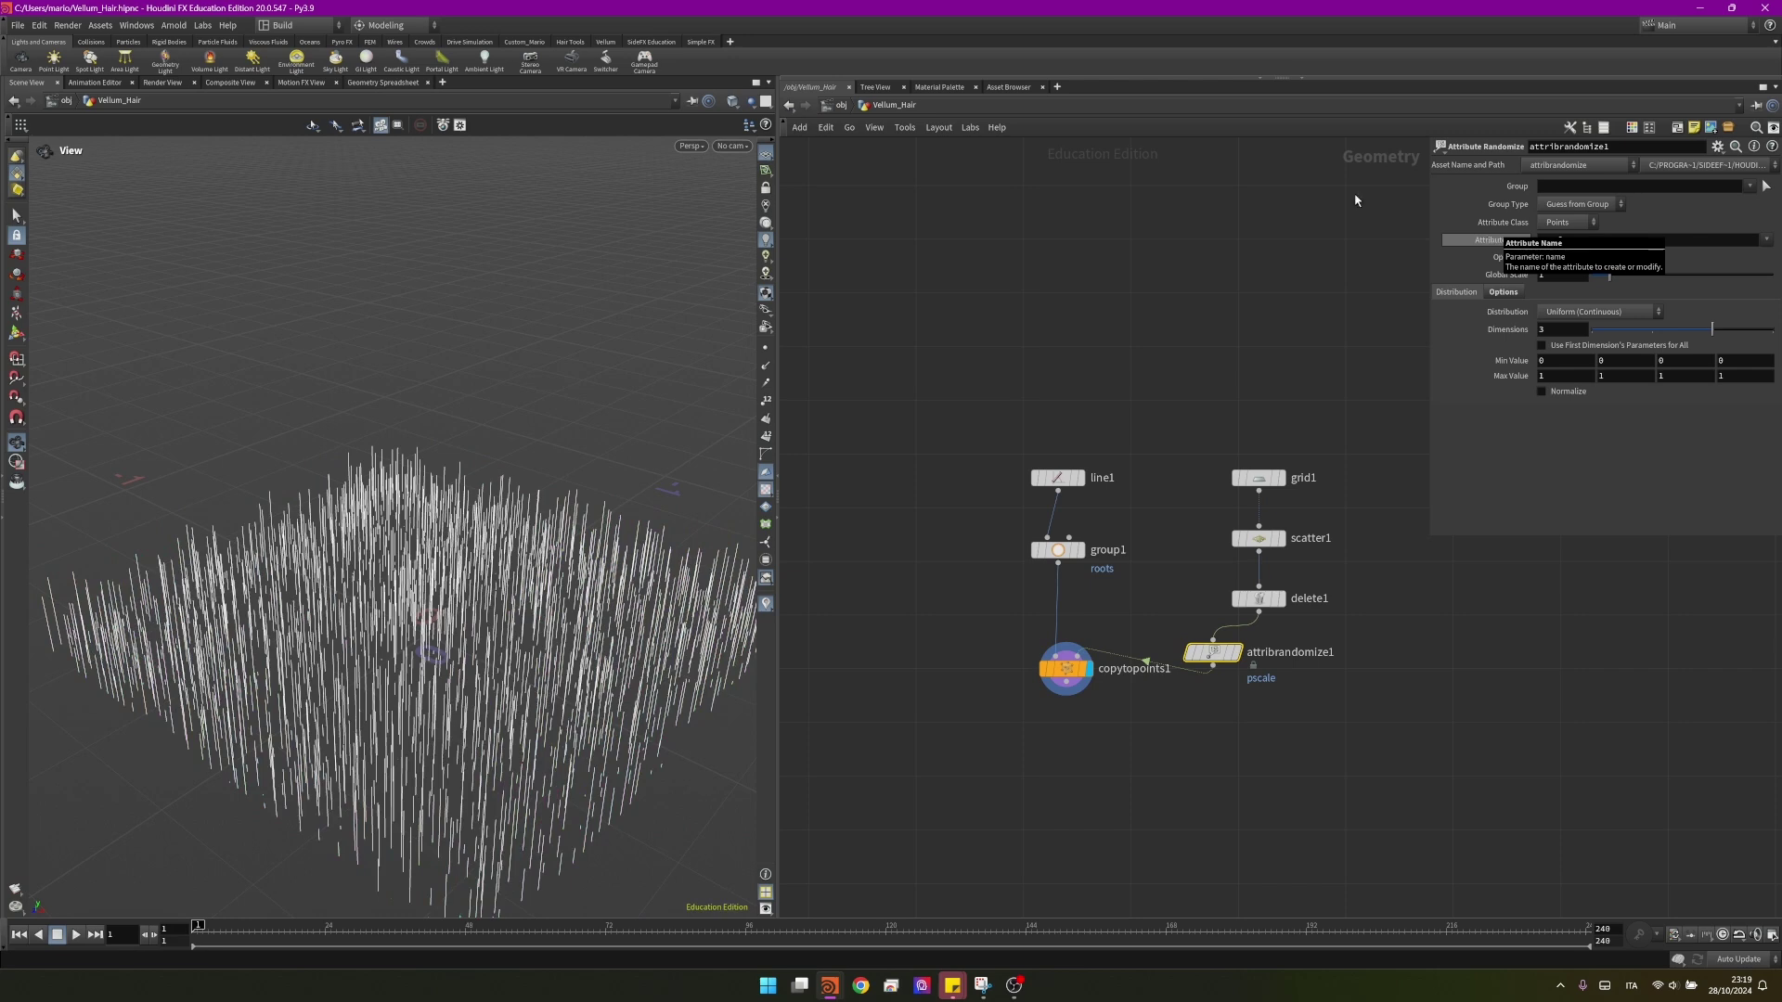
{"action": "left_click_drag", "start_coordinate": [477, 616], "coordinate": [513, 652]}
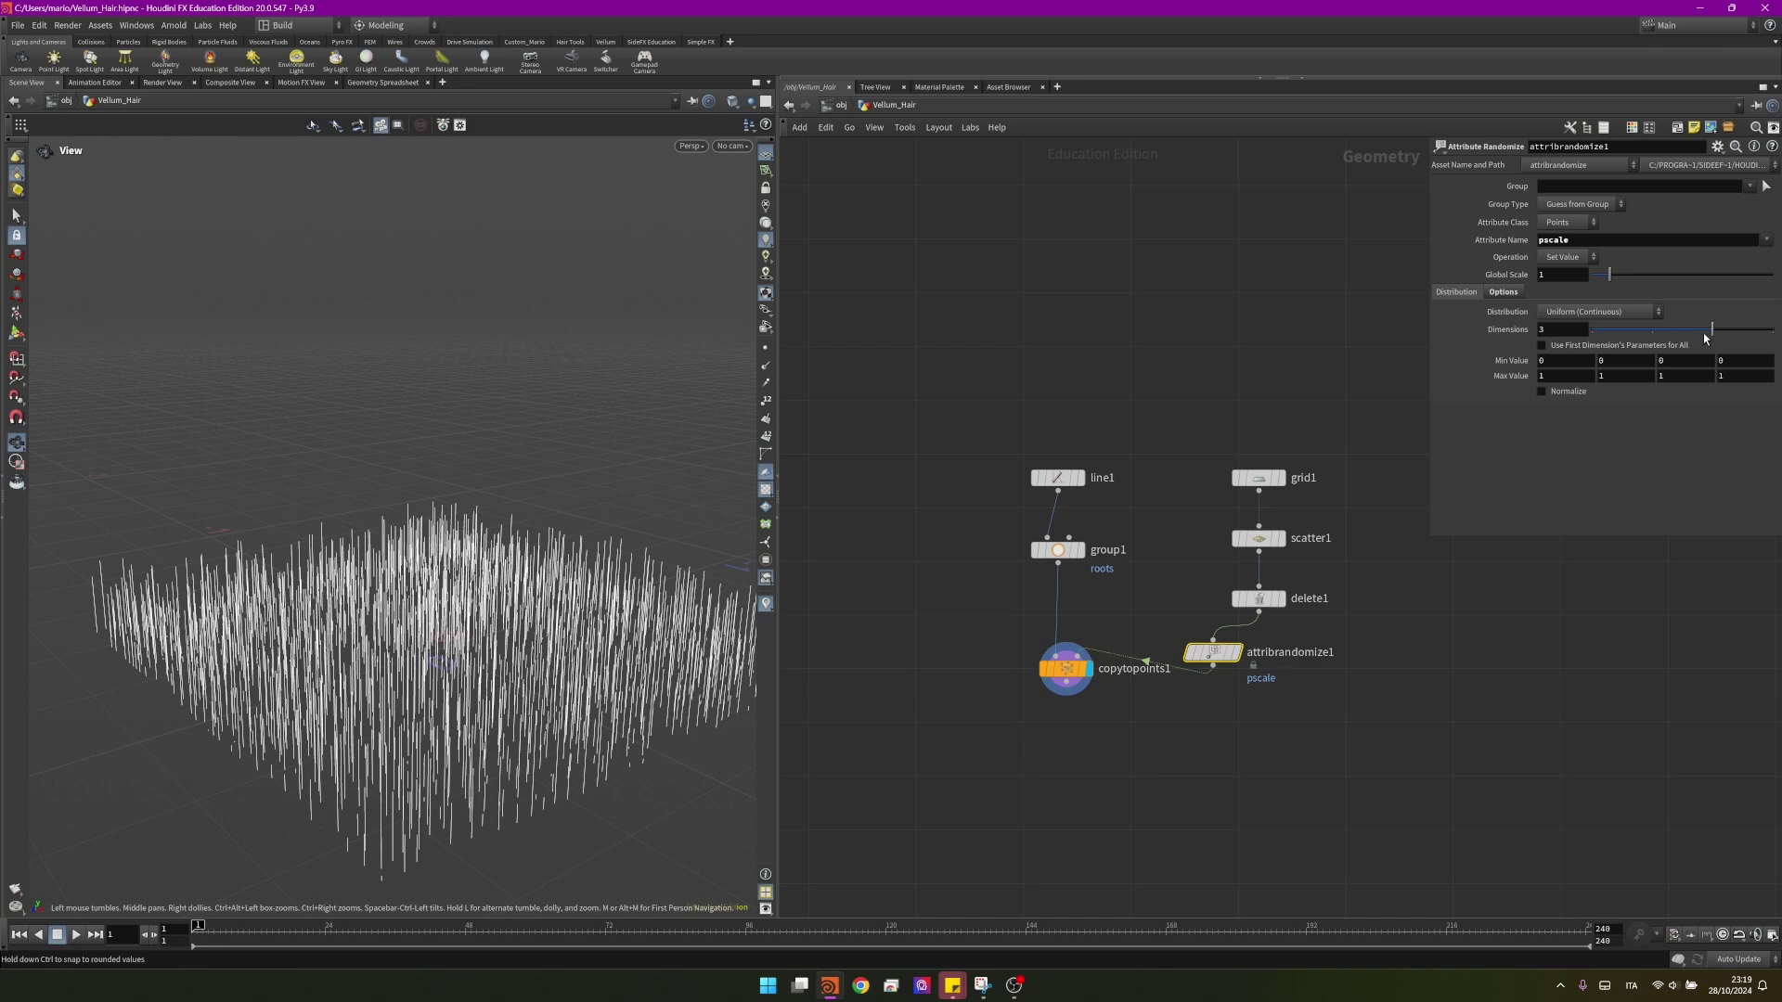
- Set the pscale randomization to 1 dimension with minimum 0.7 and maximum 1.2, and line up the nodes in the network
{"action": "left_click_drag", "start_coordinate": [1705, 339], "coordinate": [1590, 338]}
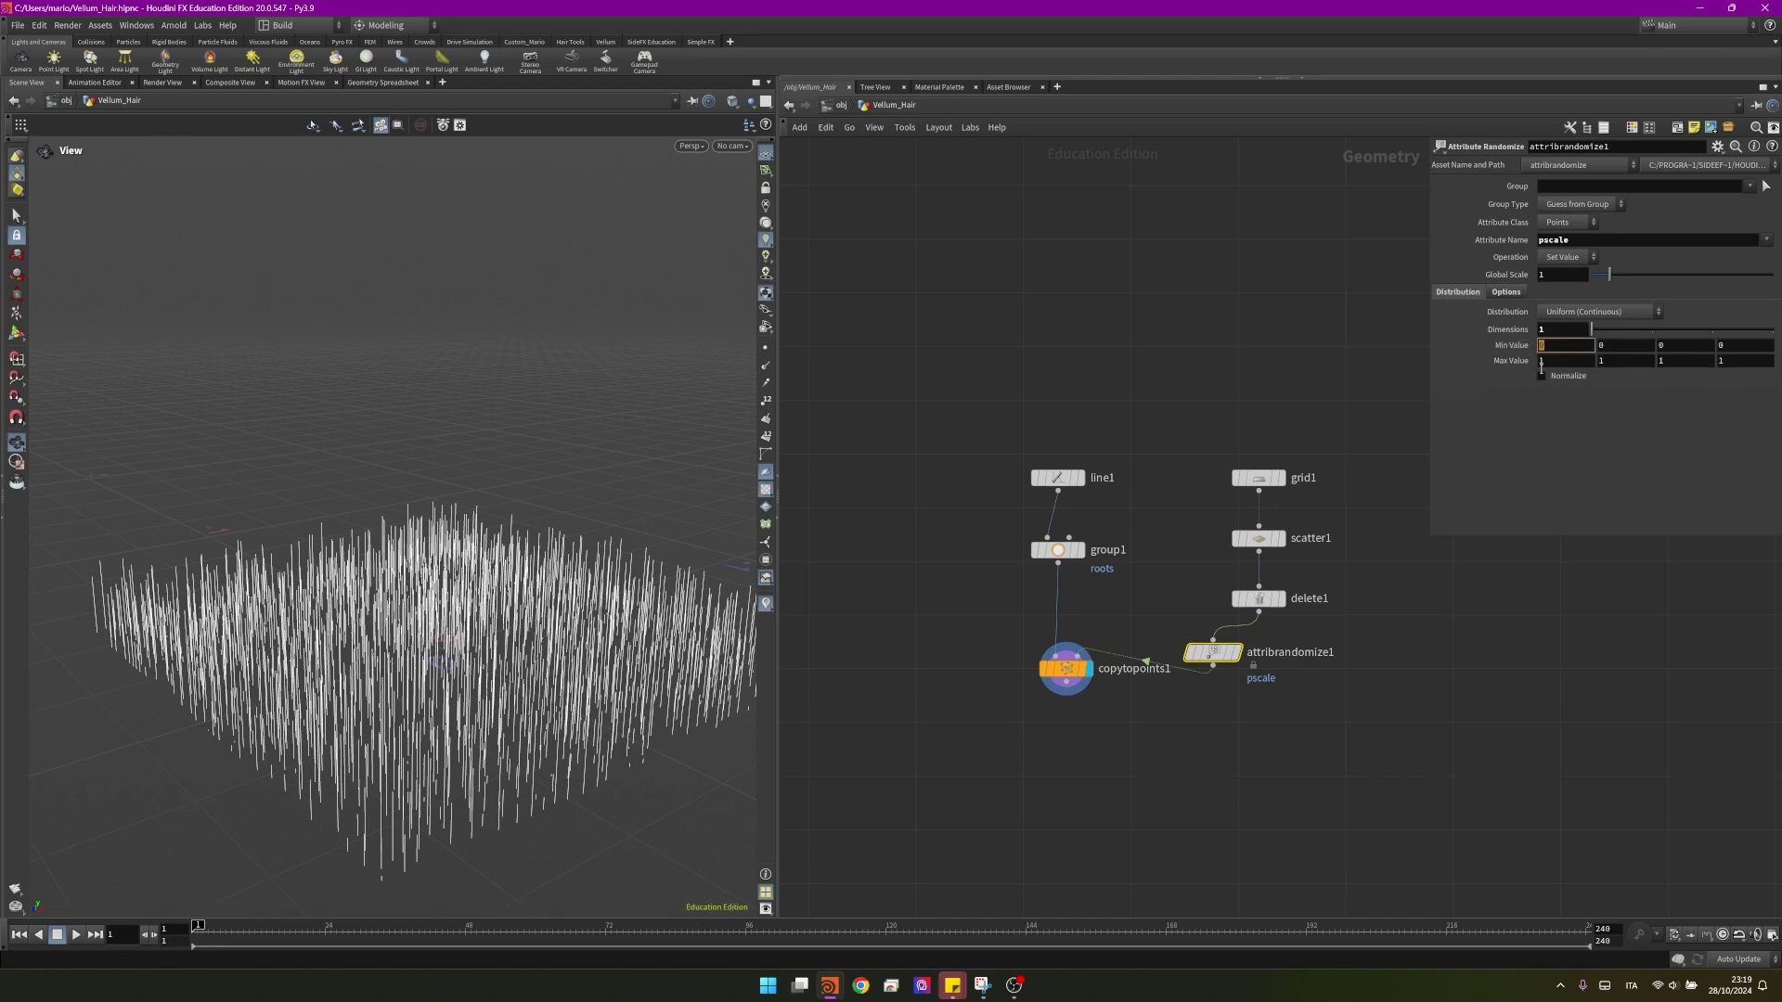
{"action": "type", "text": "0.7"}
{"action": "key", "text": "Tab"}
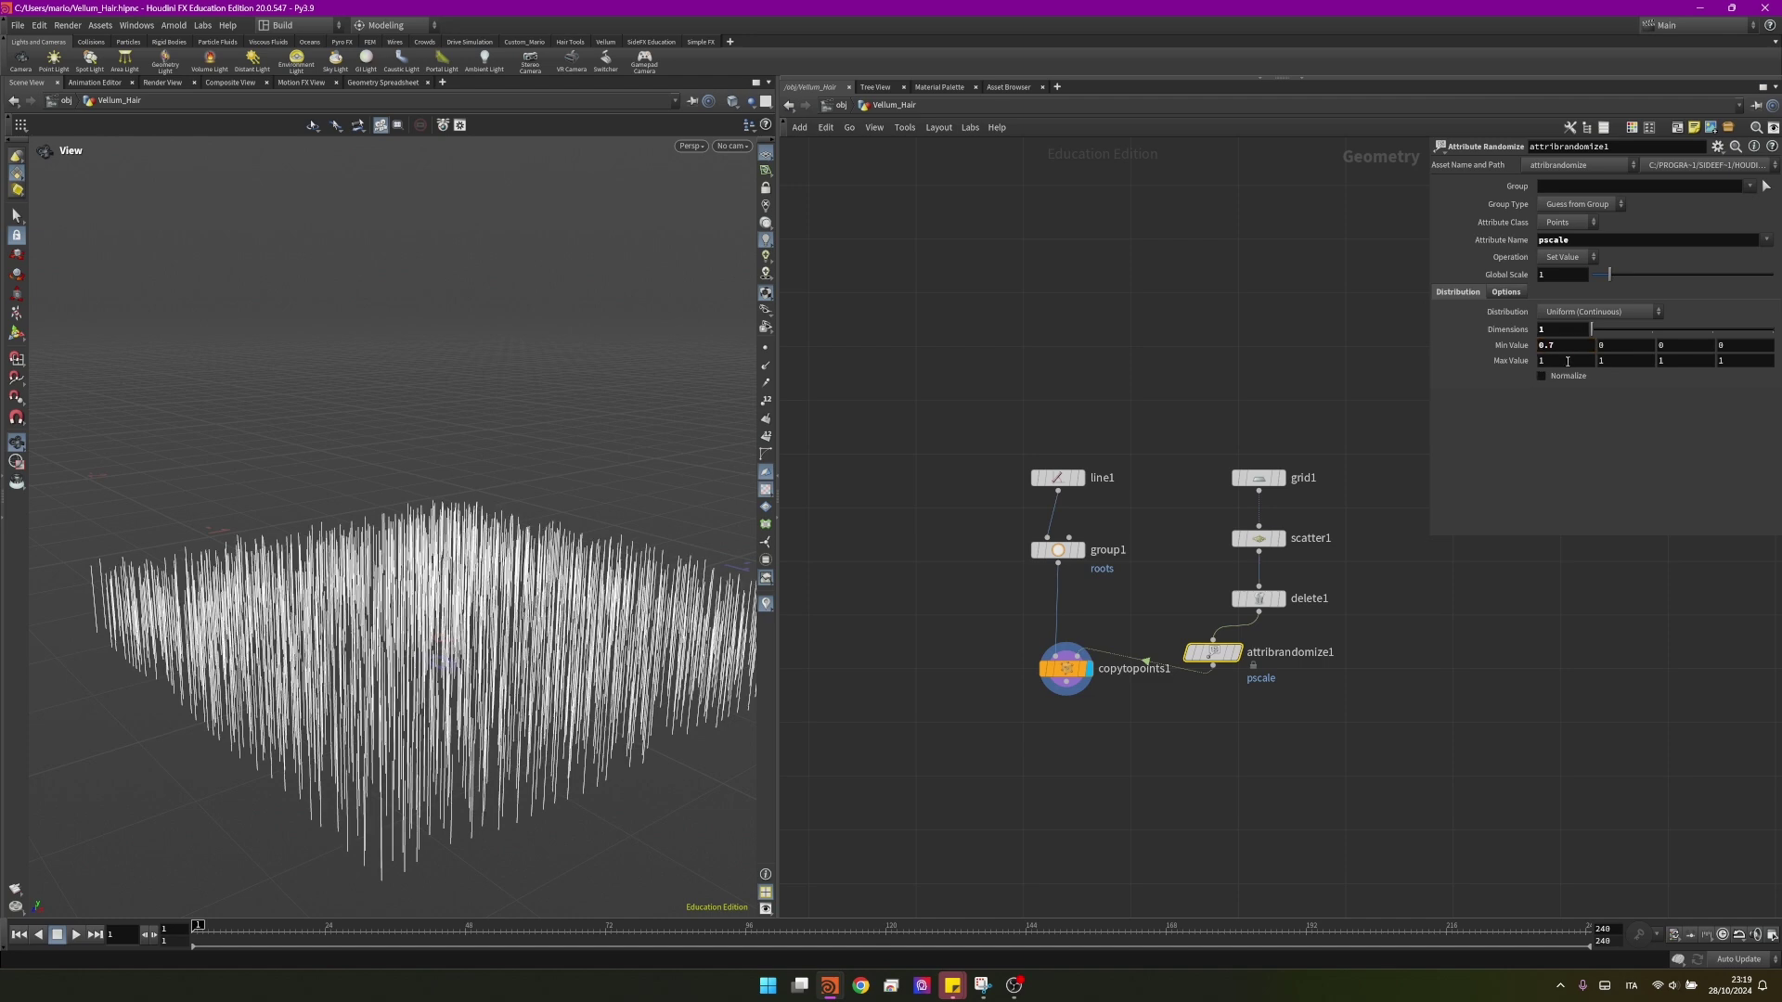
{"action": "type", "text": ".2"}
{"action": "left_click_drag", "start_coordinate": [542, 691], "coordinate": [463, 610]}
{"action": "left_click_drag", "start_coordinate": [1204, 652], "coordinate": [1251, 652]}
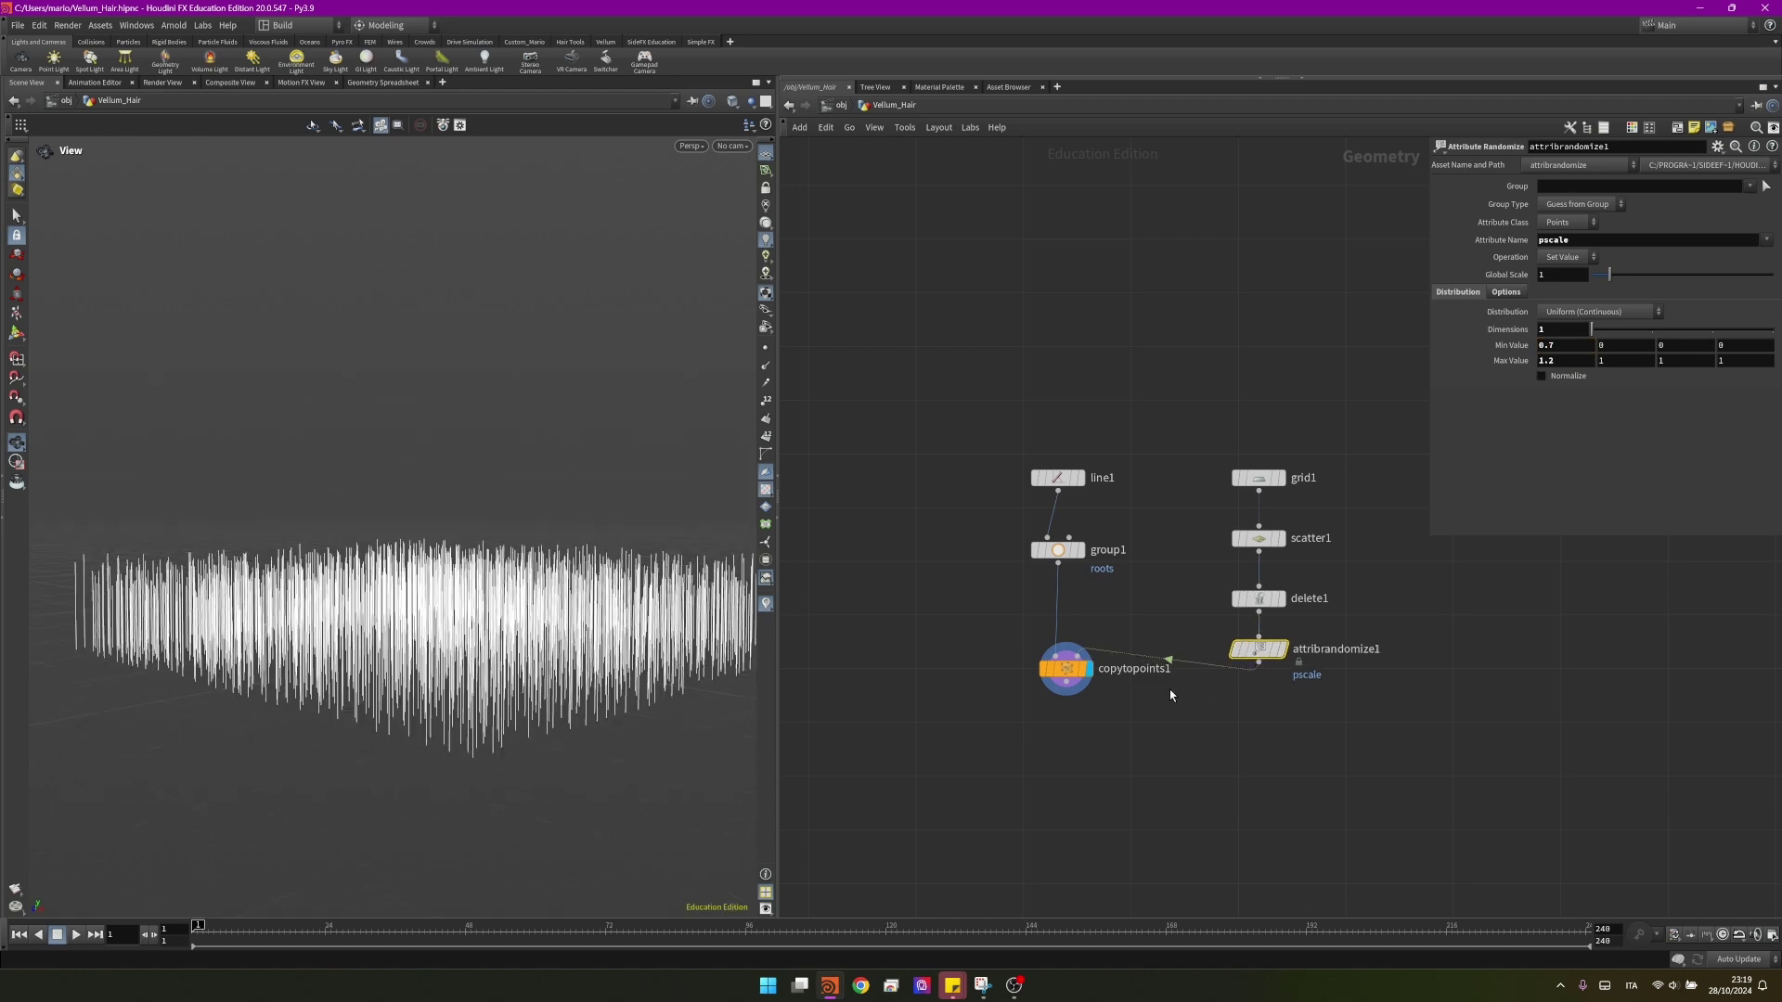
{"action": "left_click_drag", "start_coordinate": [1079, 673], "coordinate": [1072, 695]}
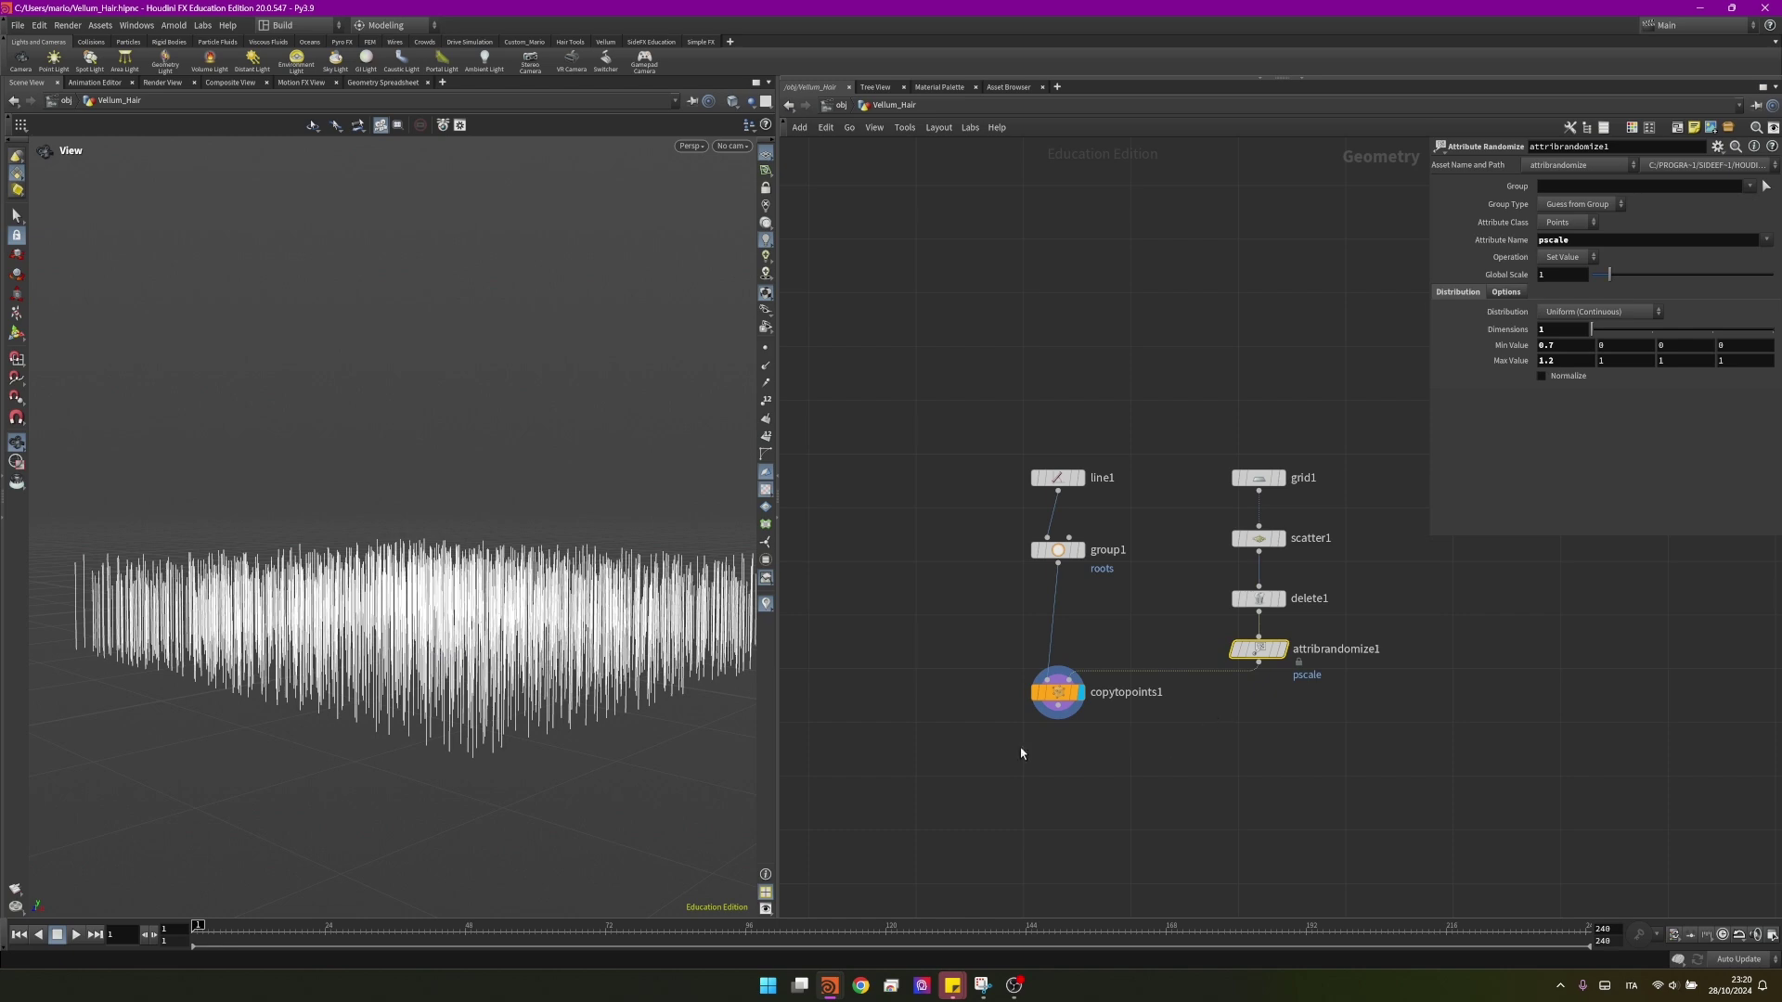
- Add a Vellum Configure Hair node fed by the Copy to Points node and display it
{"action": "middle_click_drag", "start_coordinate": [1063, 762], "coordinate": [1078, 687]}
{"action": "scroll", "coordinate": [1080, 679], "scroll_direction": "down", "scroll_amount": 2}
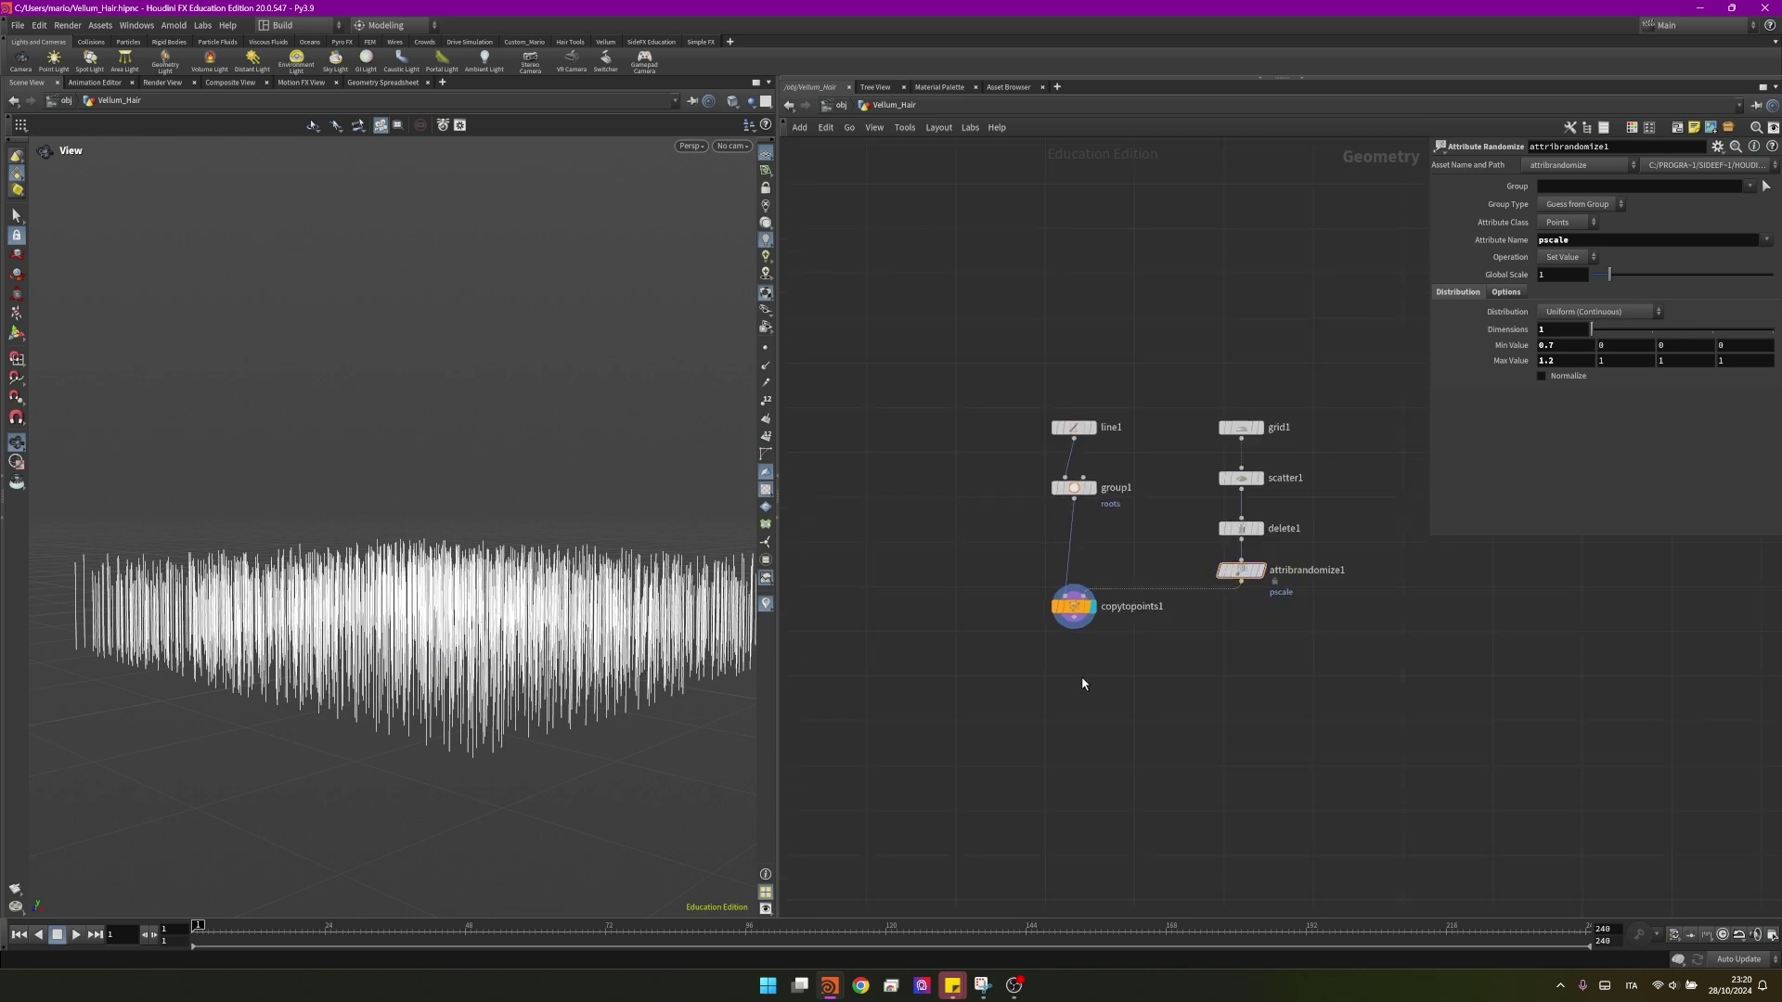
{"action": "key", "text": "Tab"}
{"action": "type", "text": "vel"}
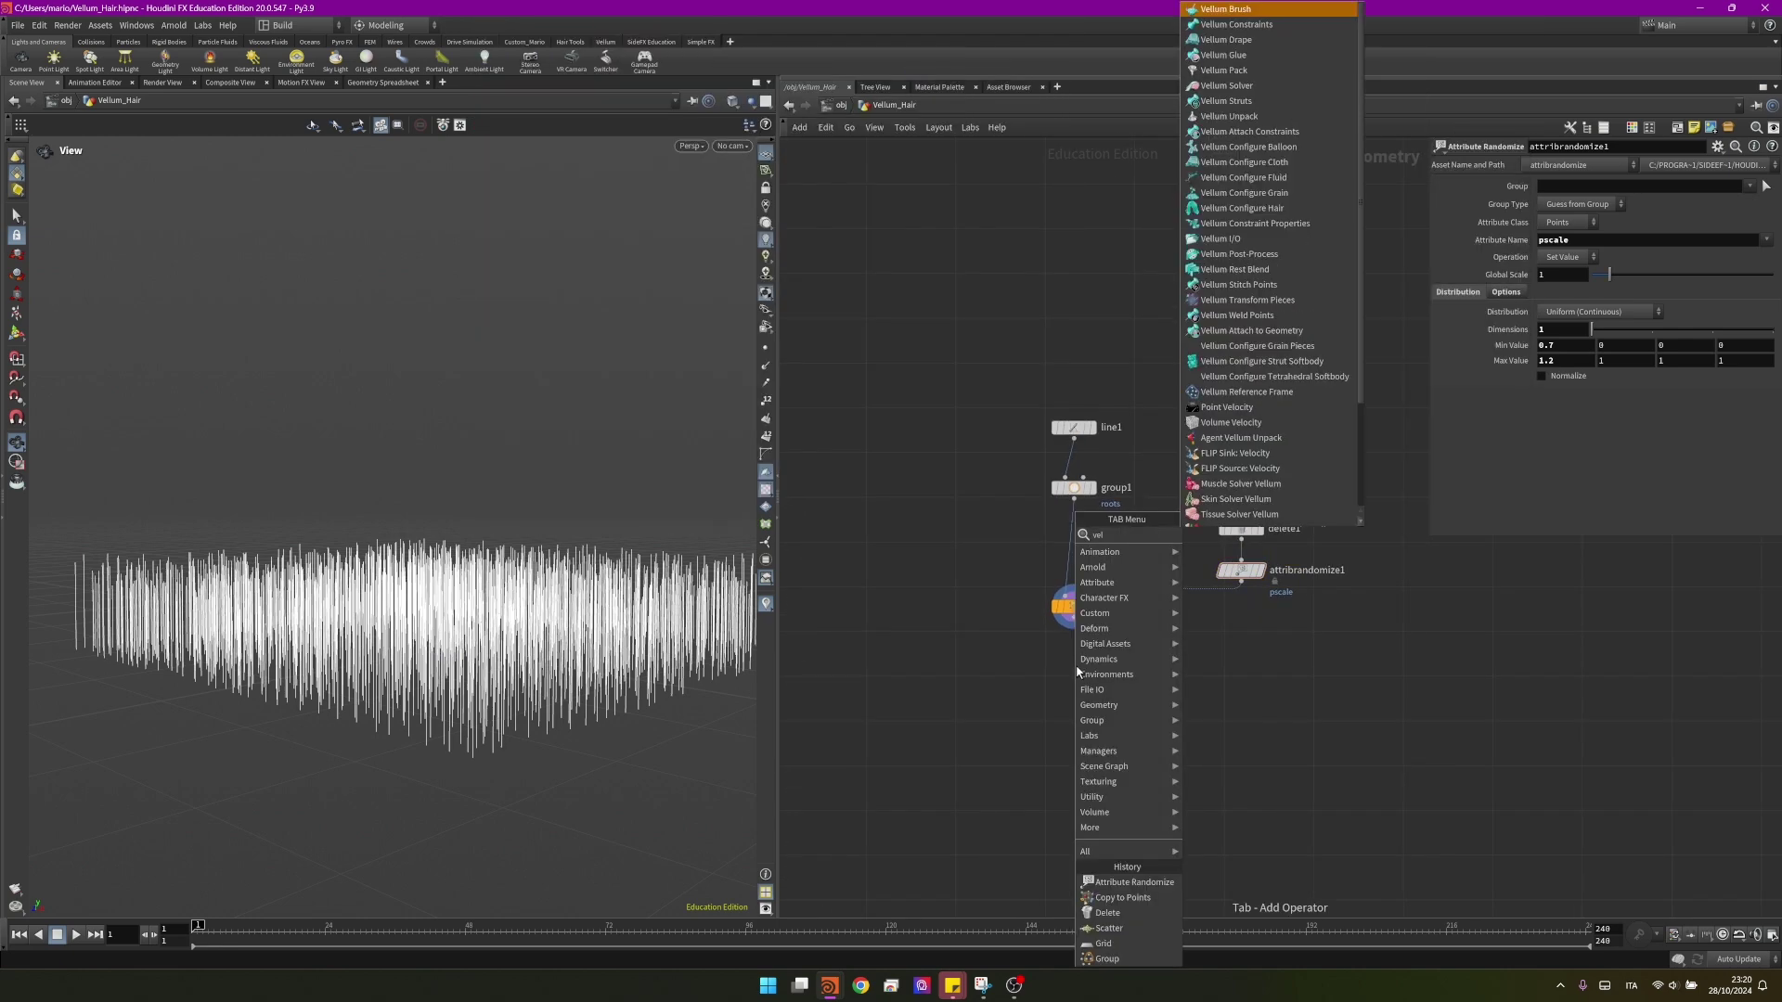
{"action": "type", "text": "ha"}
{"action": "key", "text": "Return"}
{"action": "scroll", "coordinate": [1078, 670], "scroll_direction": "up", "scroll_amount": 4}
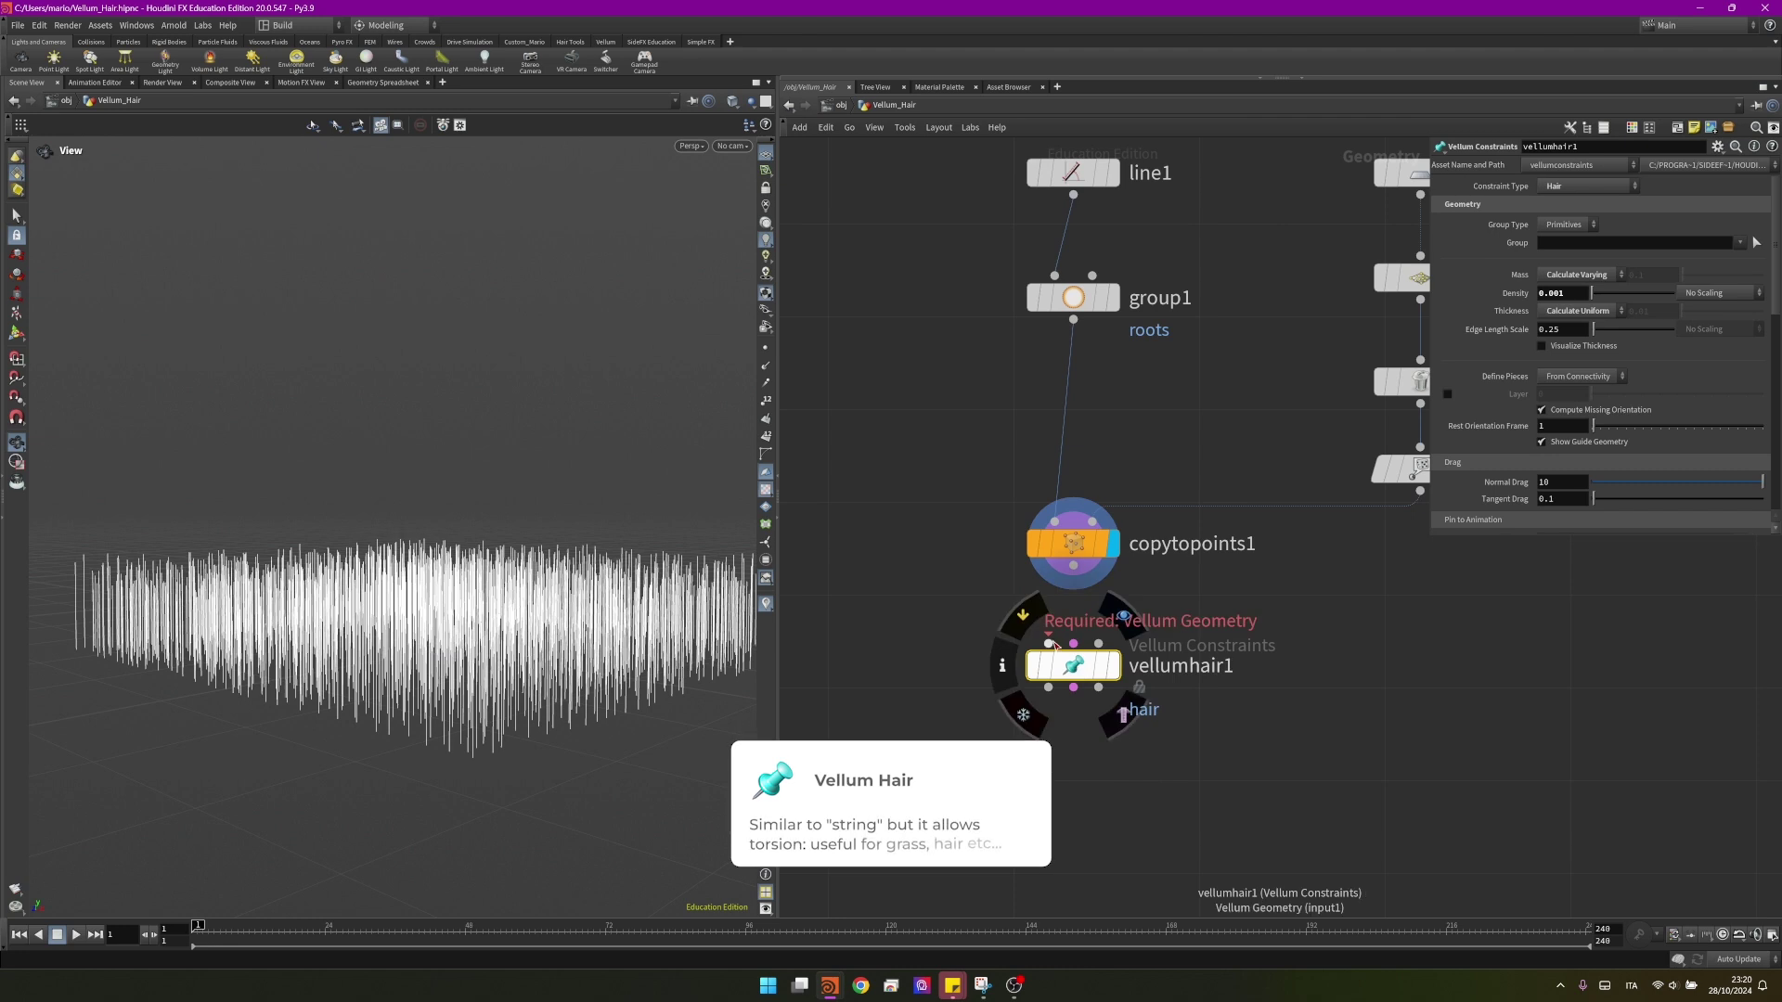
{"action": "left_click", "coordinate": [1116, 668]}
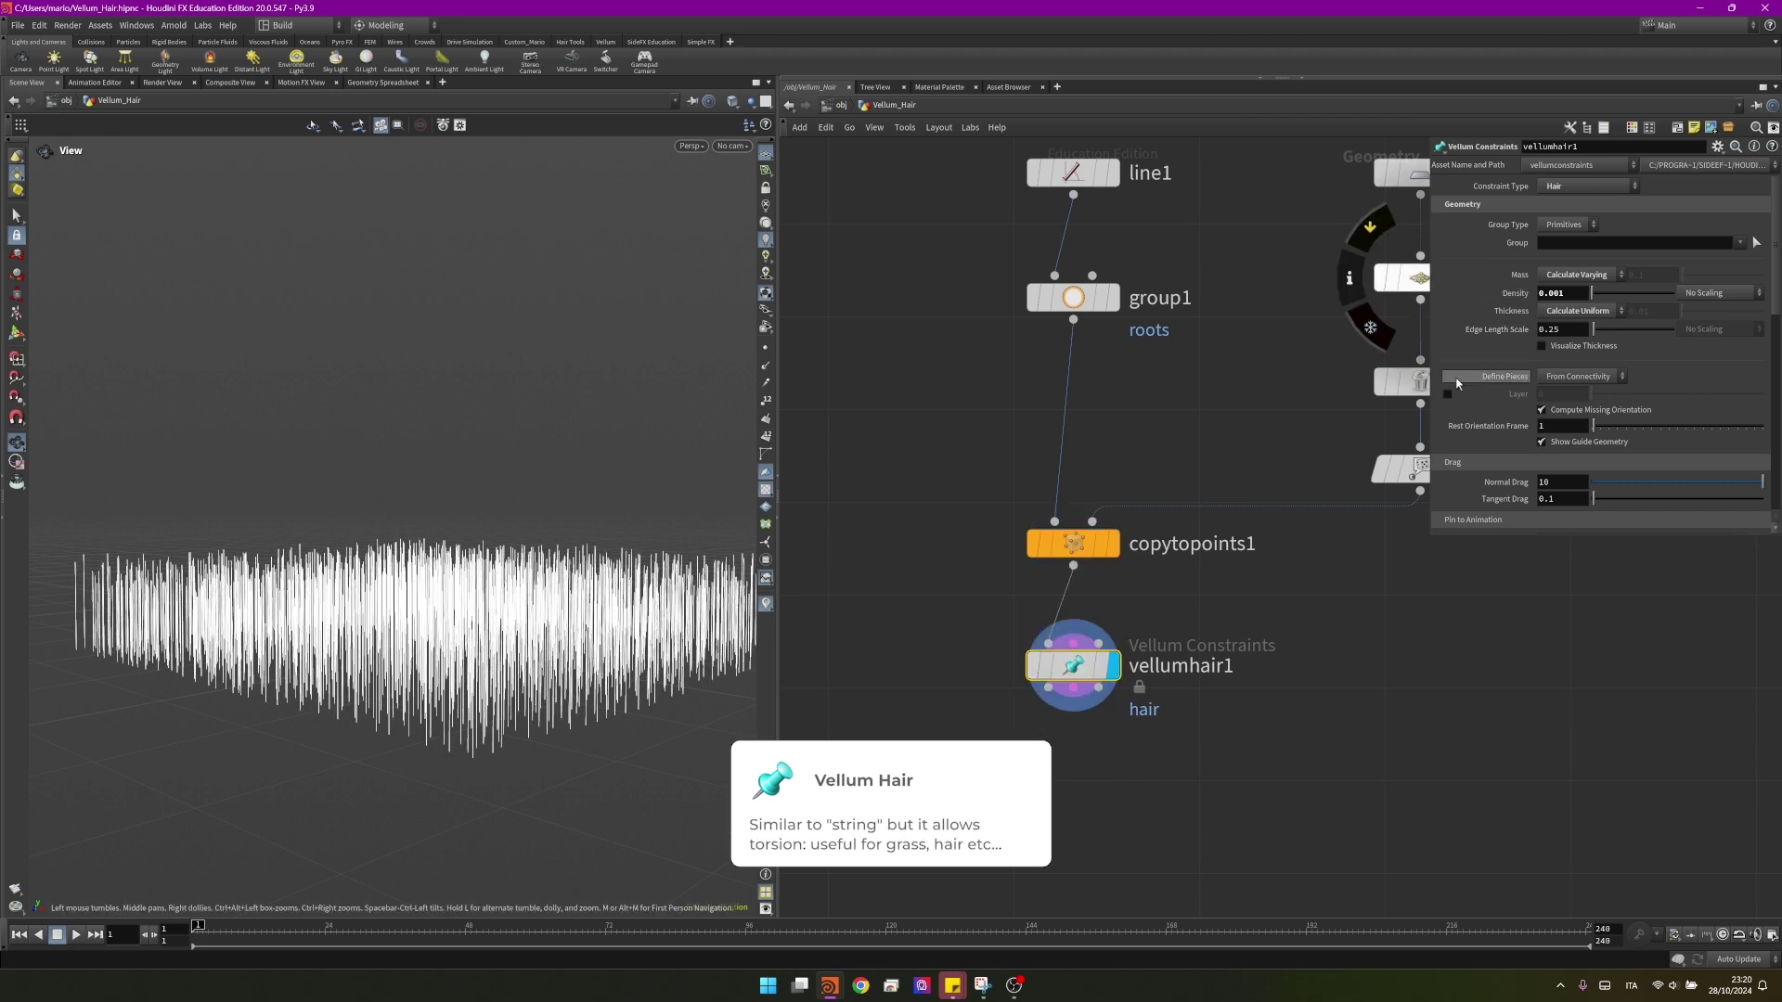
- Set the hair constraint's mass to Set Uniform at 0.1 and its thickness to Set Uniform at 0.005
{"action": "left_click", "coordinate": [1585, 277]}
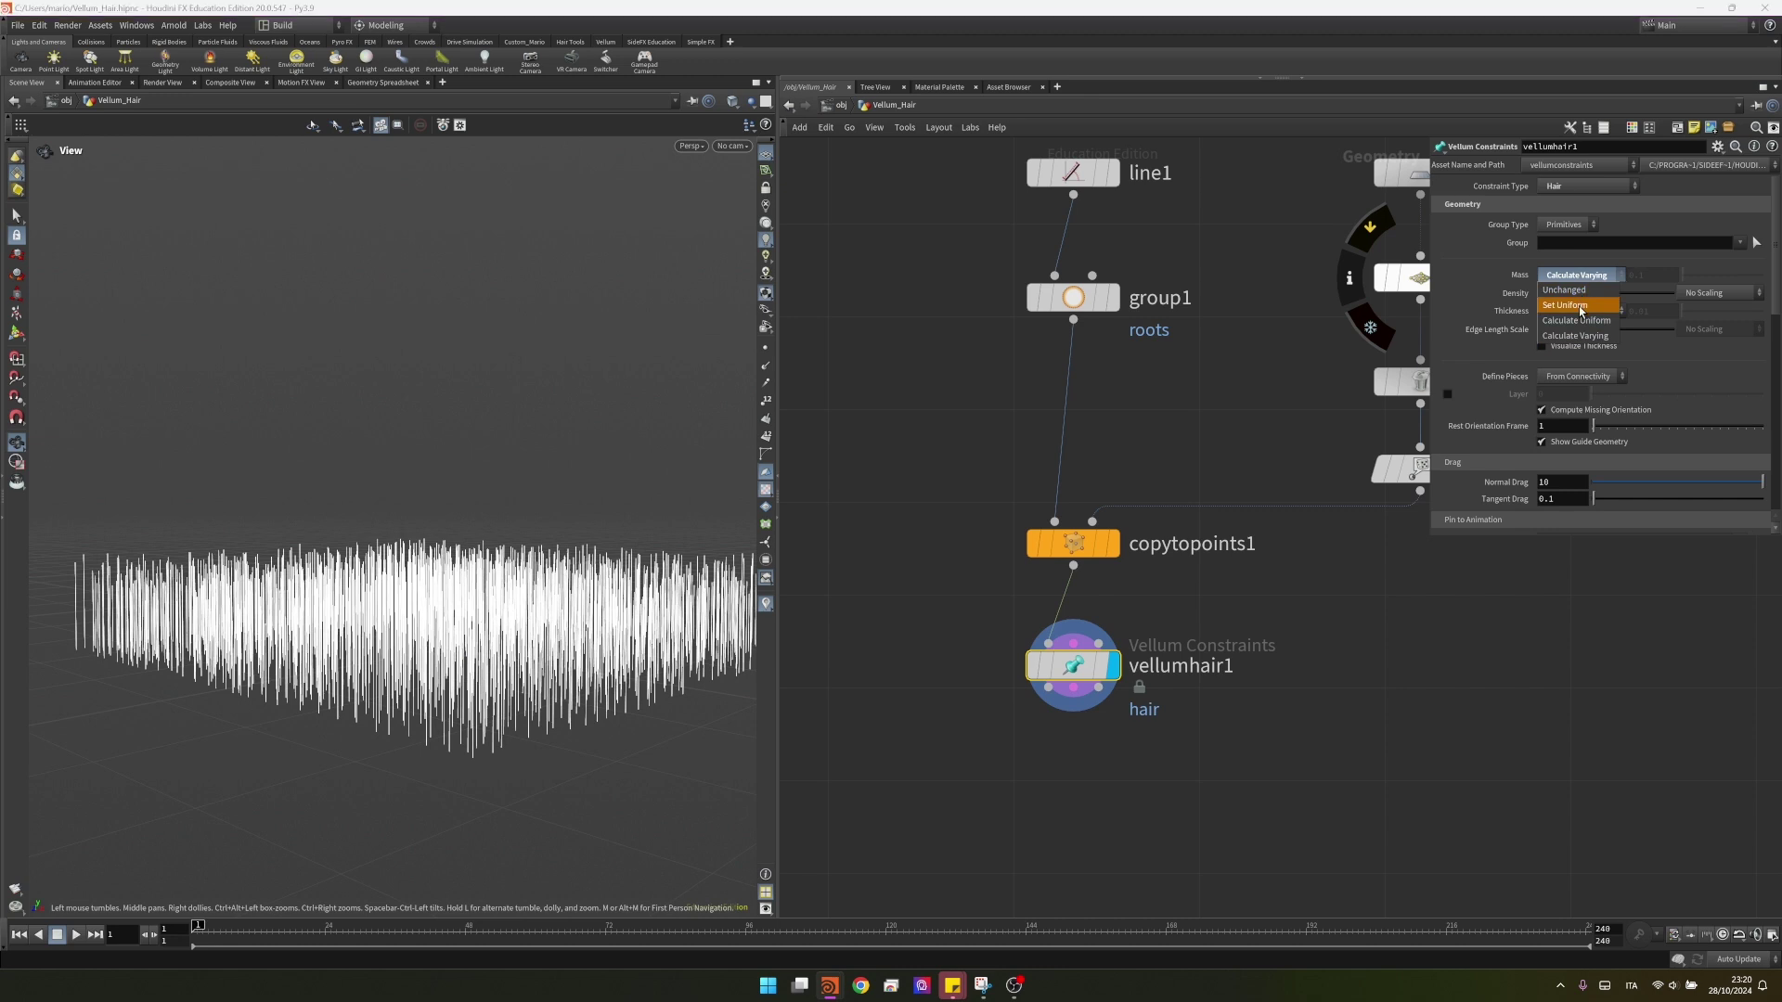
{"action": "left_click", "coordinate": [1587, 305]}
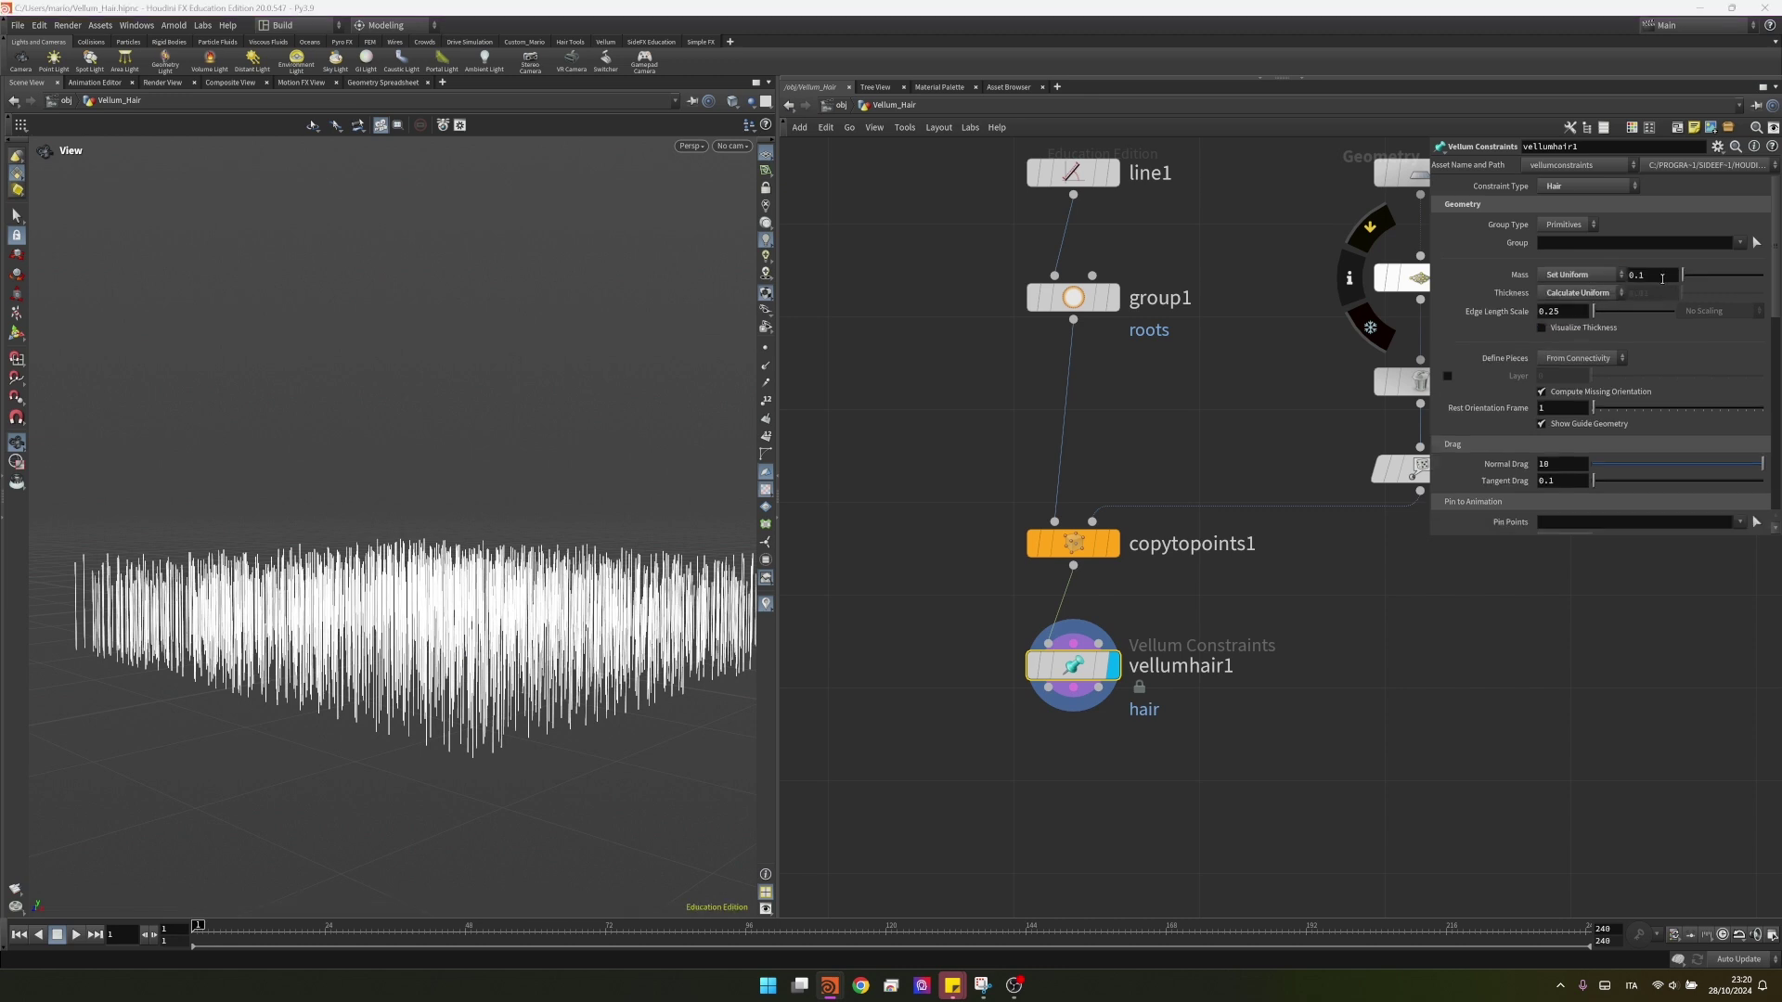
{"action": "left_click", "coordinate": [1587, 294]}
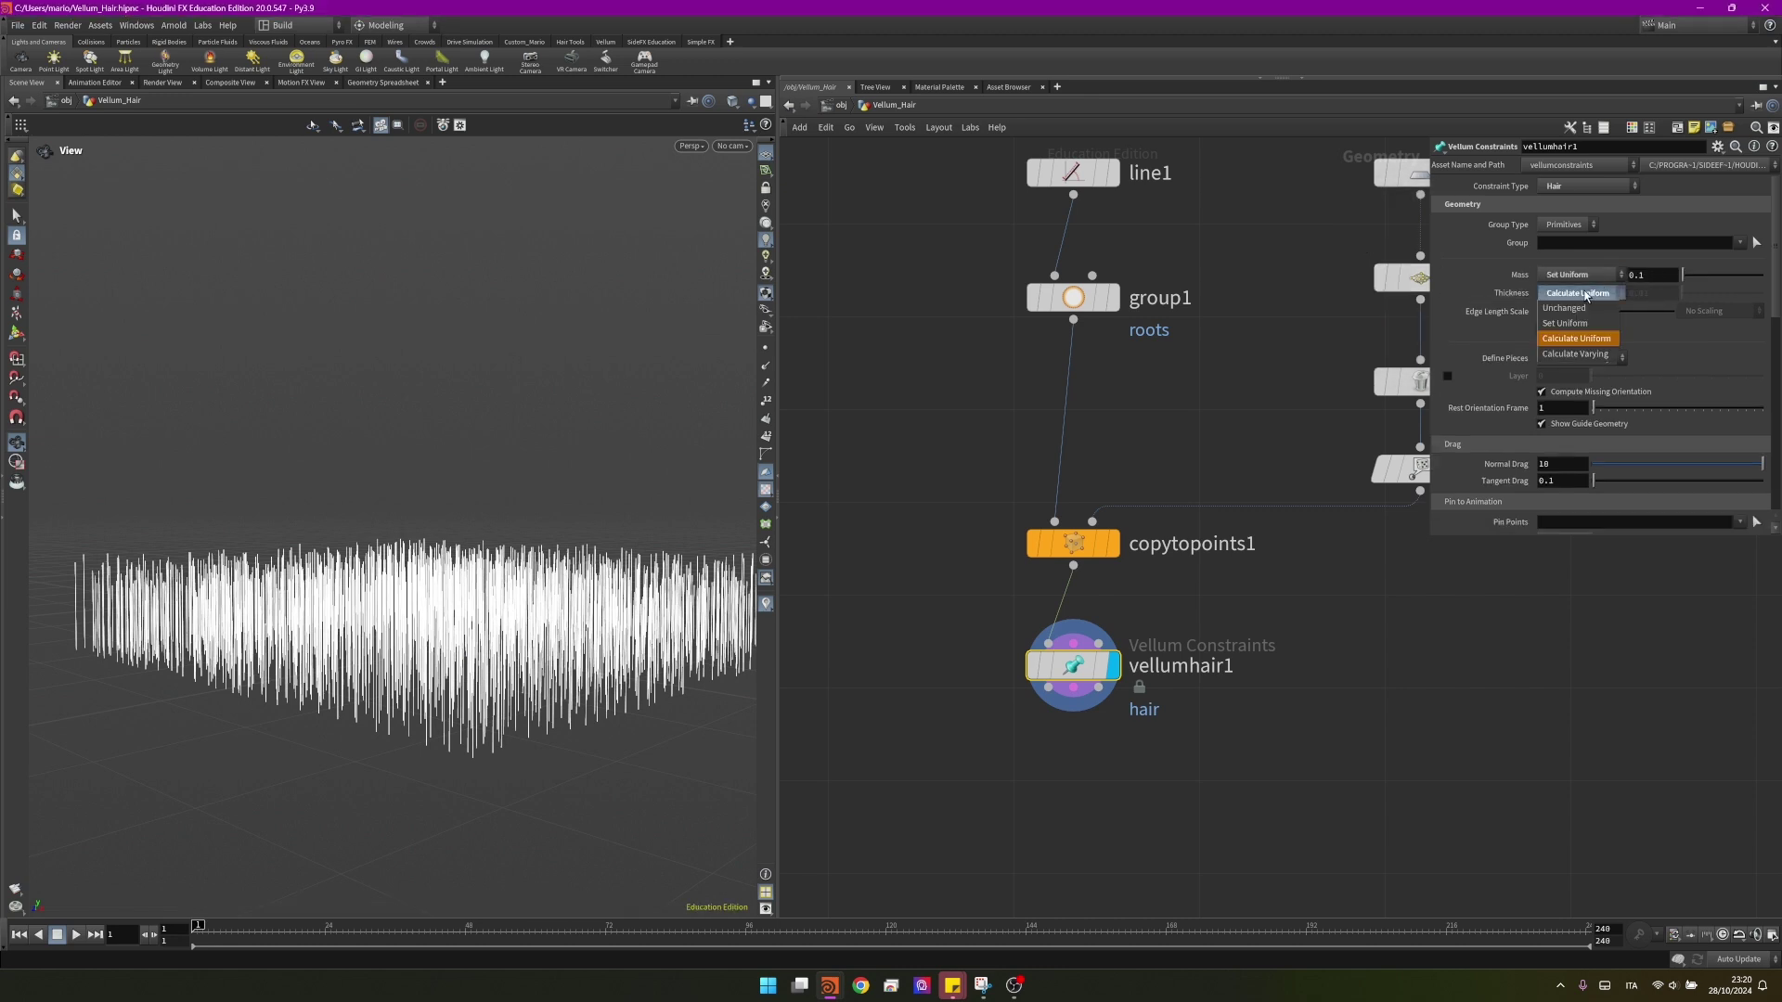
{"action": "left_click", "coordinate": [1588, 324]}
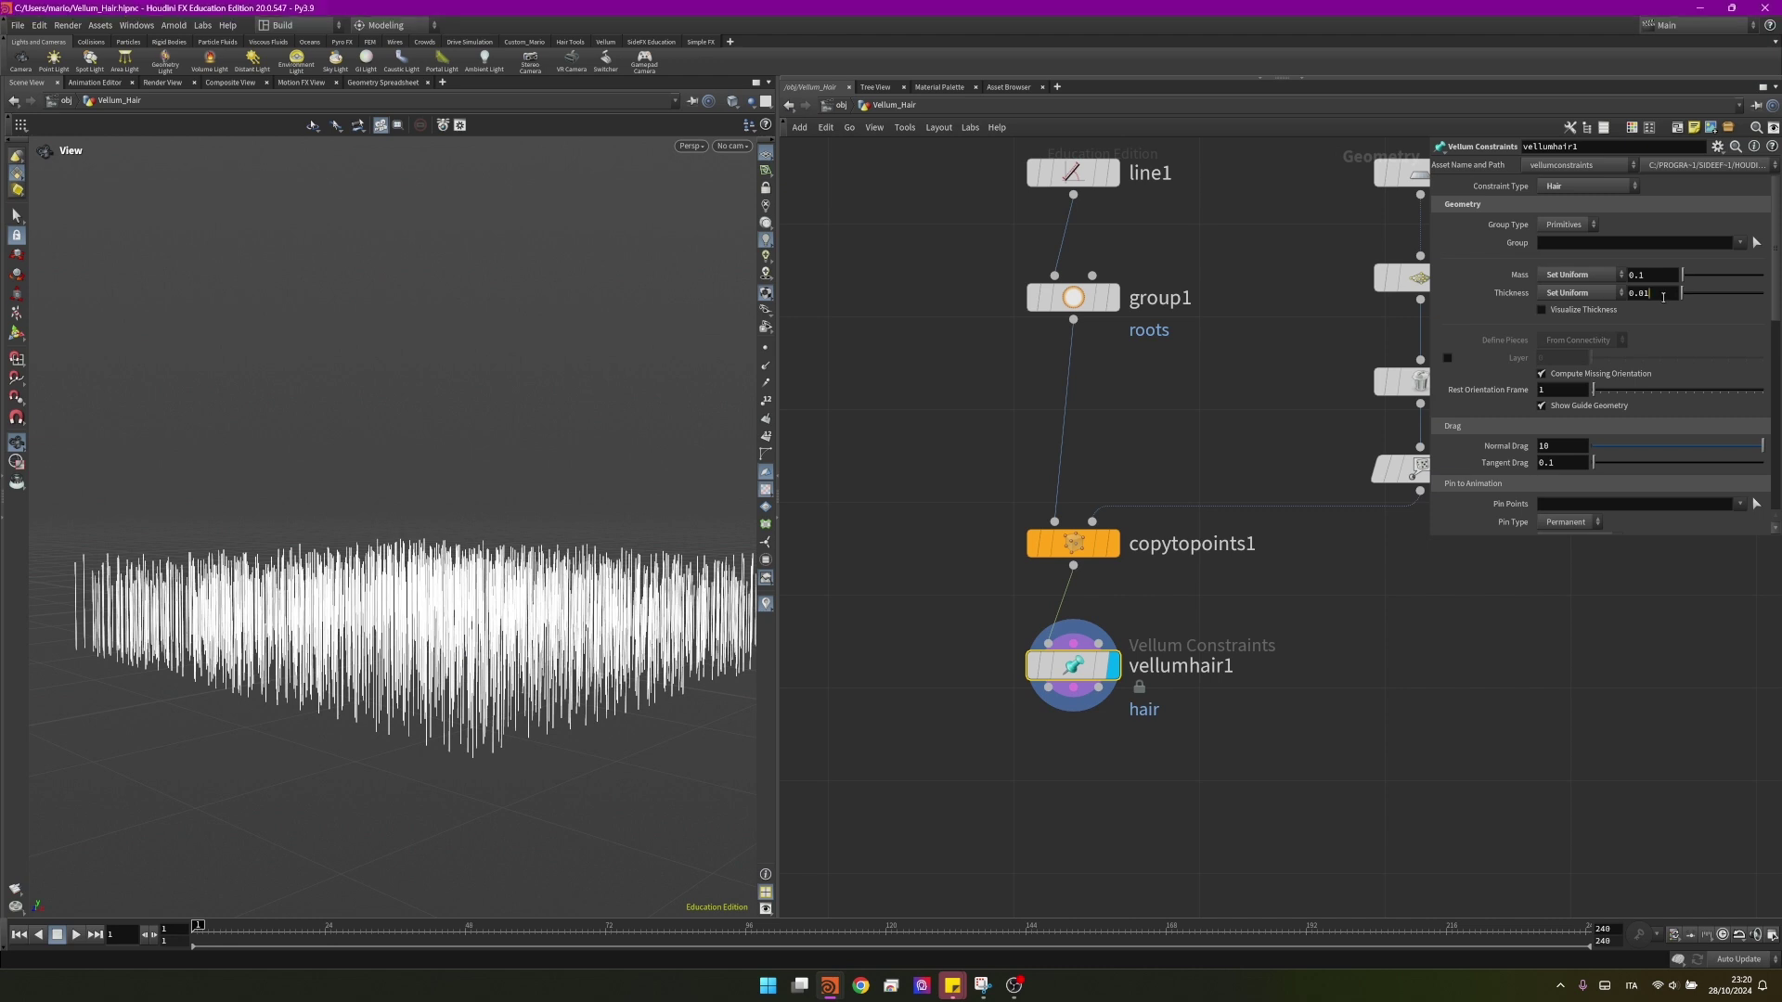
{"action": "left_click", "coordinate": [1657, 292]}
- Pin the hair to animation using the roots group as pin points, with the pin type set to Soft
{"action": "scroll", "coordinate": [1575, 373], "scroll_direction": "down", "scroll_amount": 3}
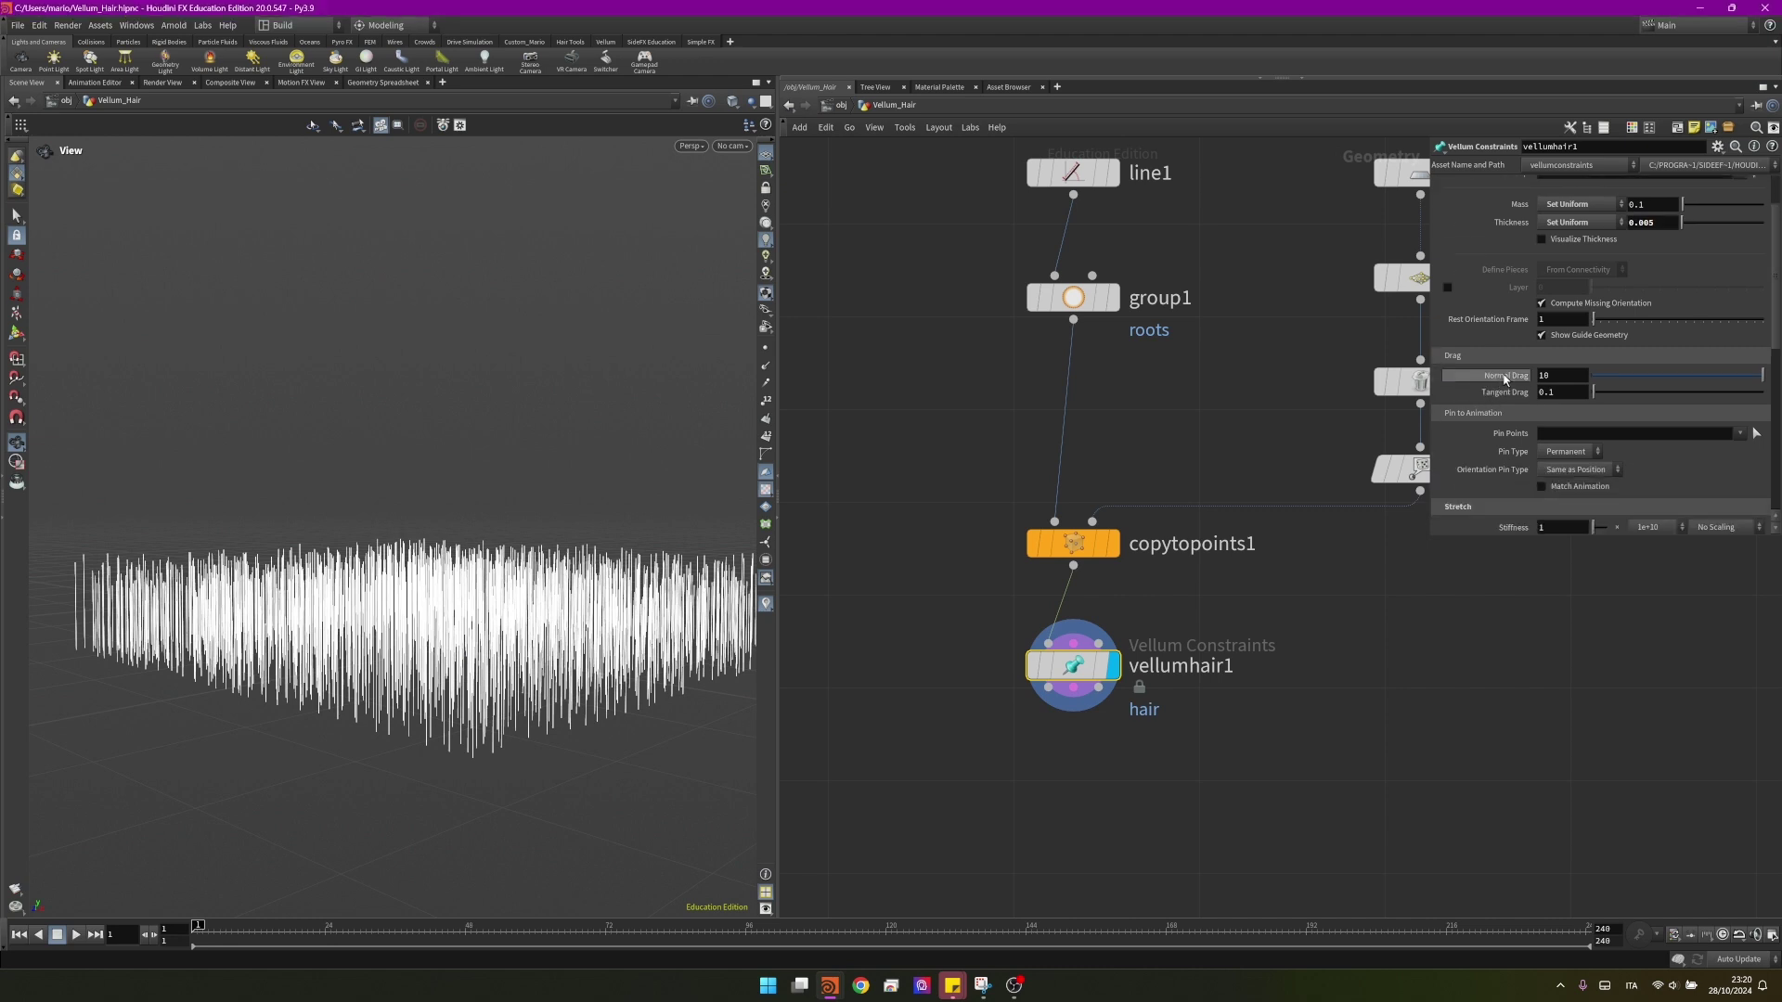
{"action": "left_click", "coordinate": [1740, 363]}
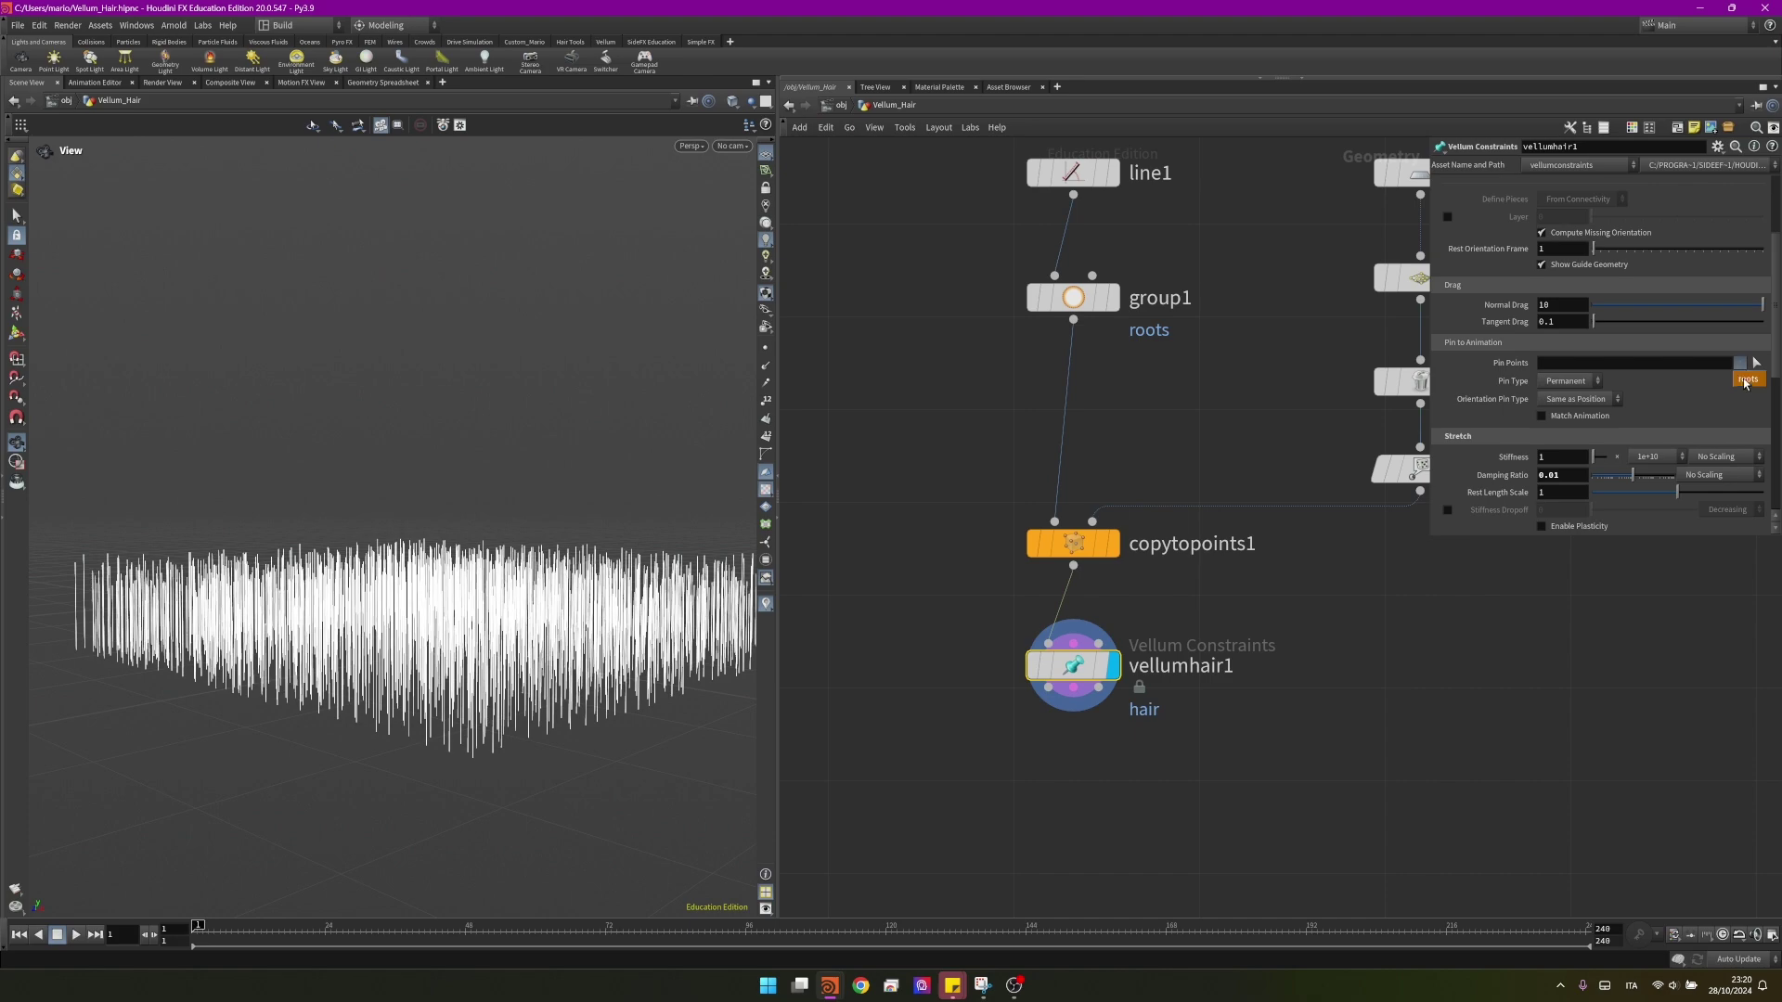
{"action": "left_click", "coordinate": [1742, 380]}
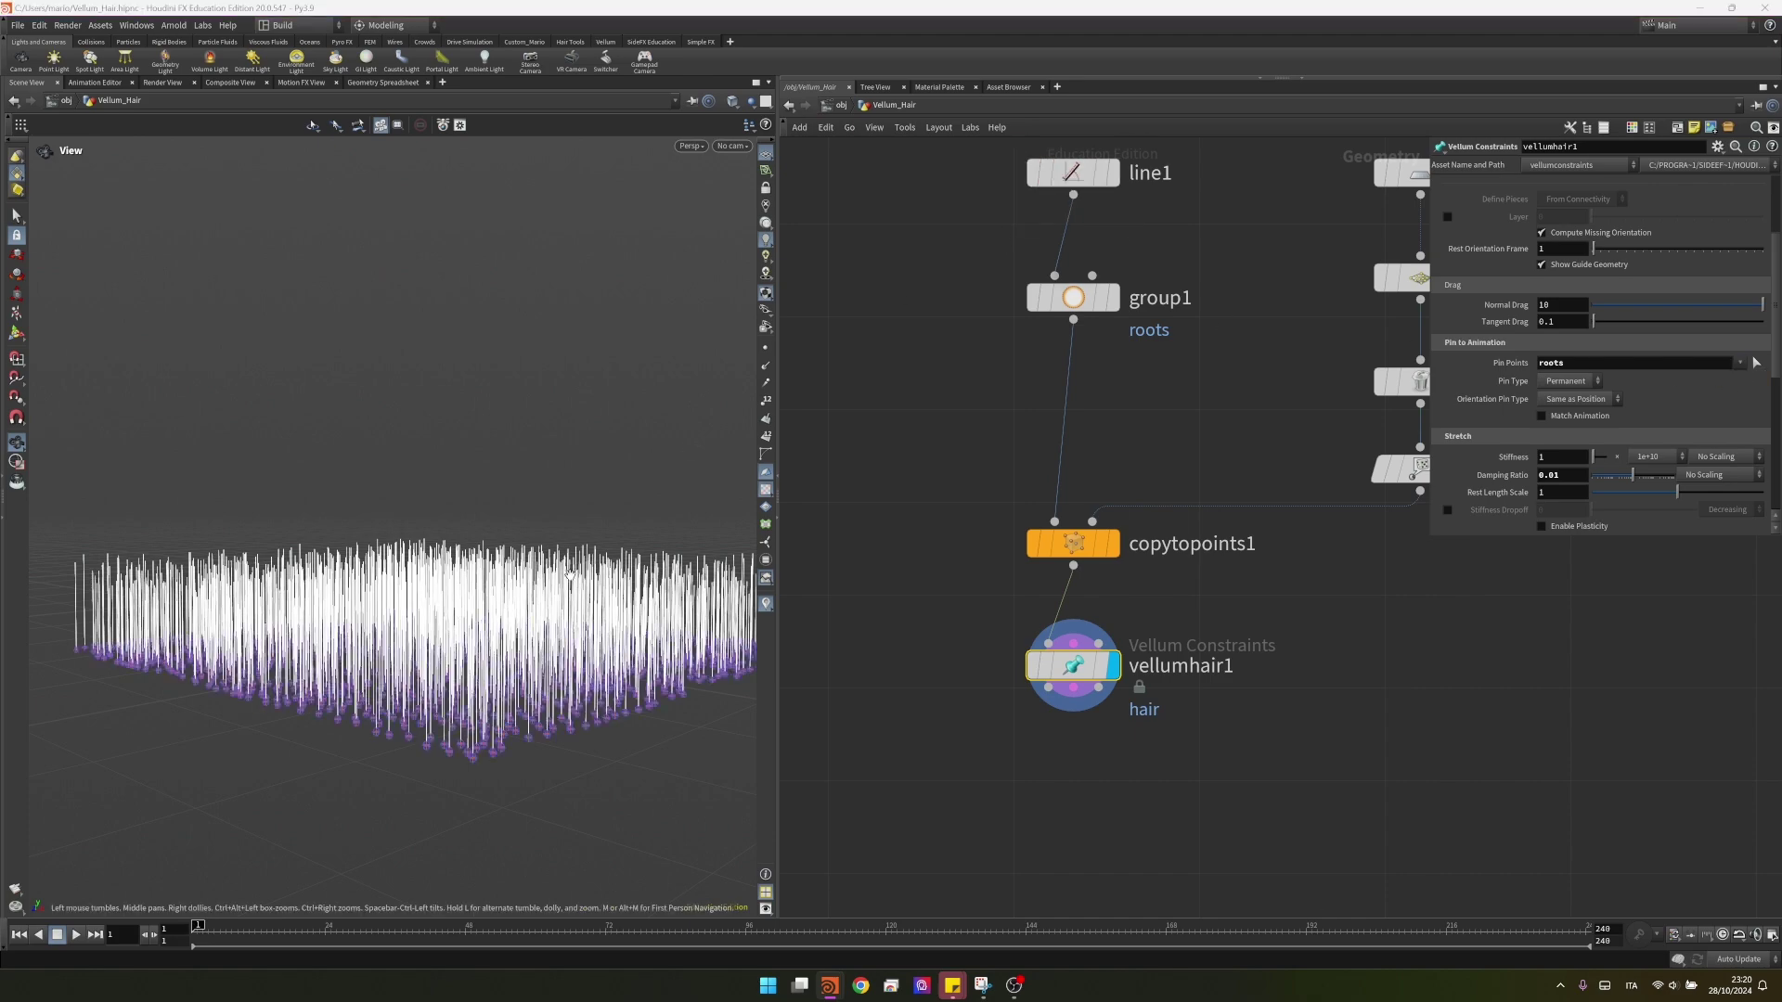
{"action": "right_click_drag", "start_coordinate": [460, 751], "coordinate": [675, 705]}
{"action": "scroll", "coordinate": [613, 695], "scroll_direction": "down", "scroll_amount": 6}
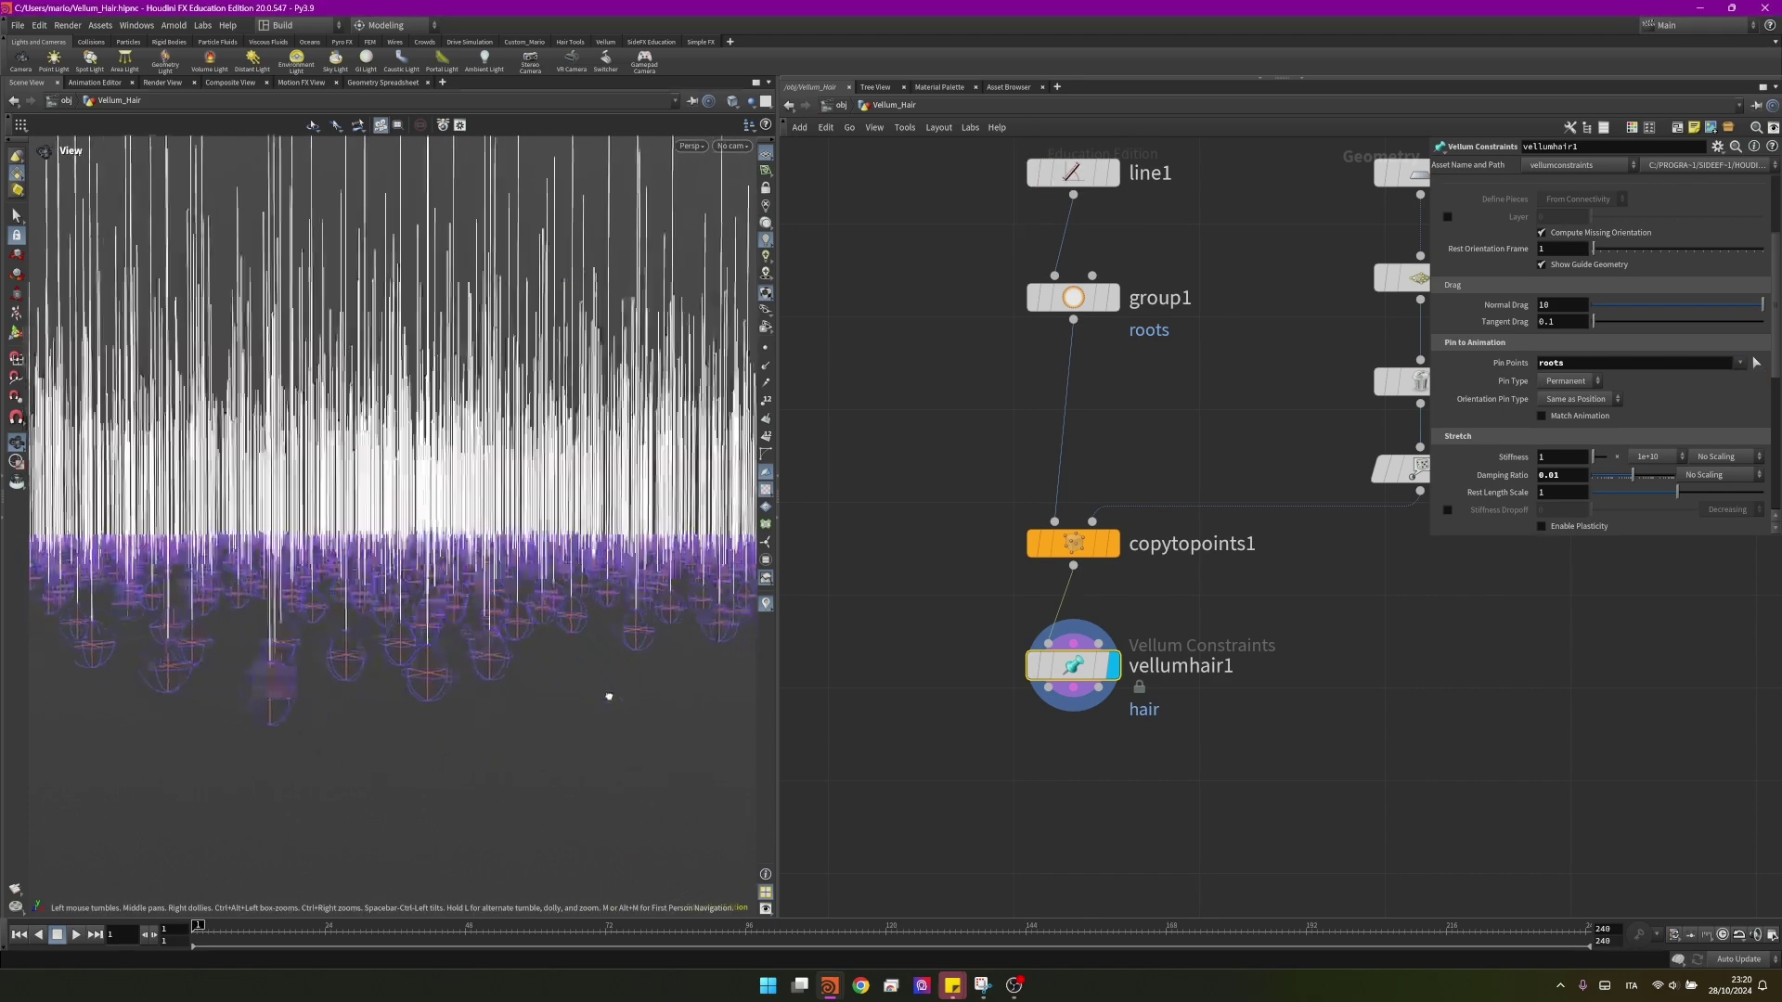
{"action": "left_click_drag", "start_coordinate": [450, 595], "coordinate": [526, 564]}
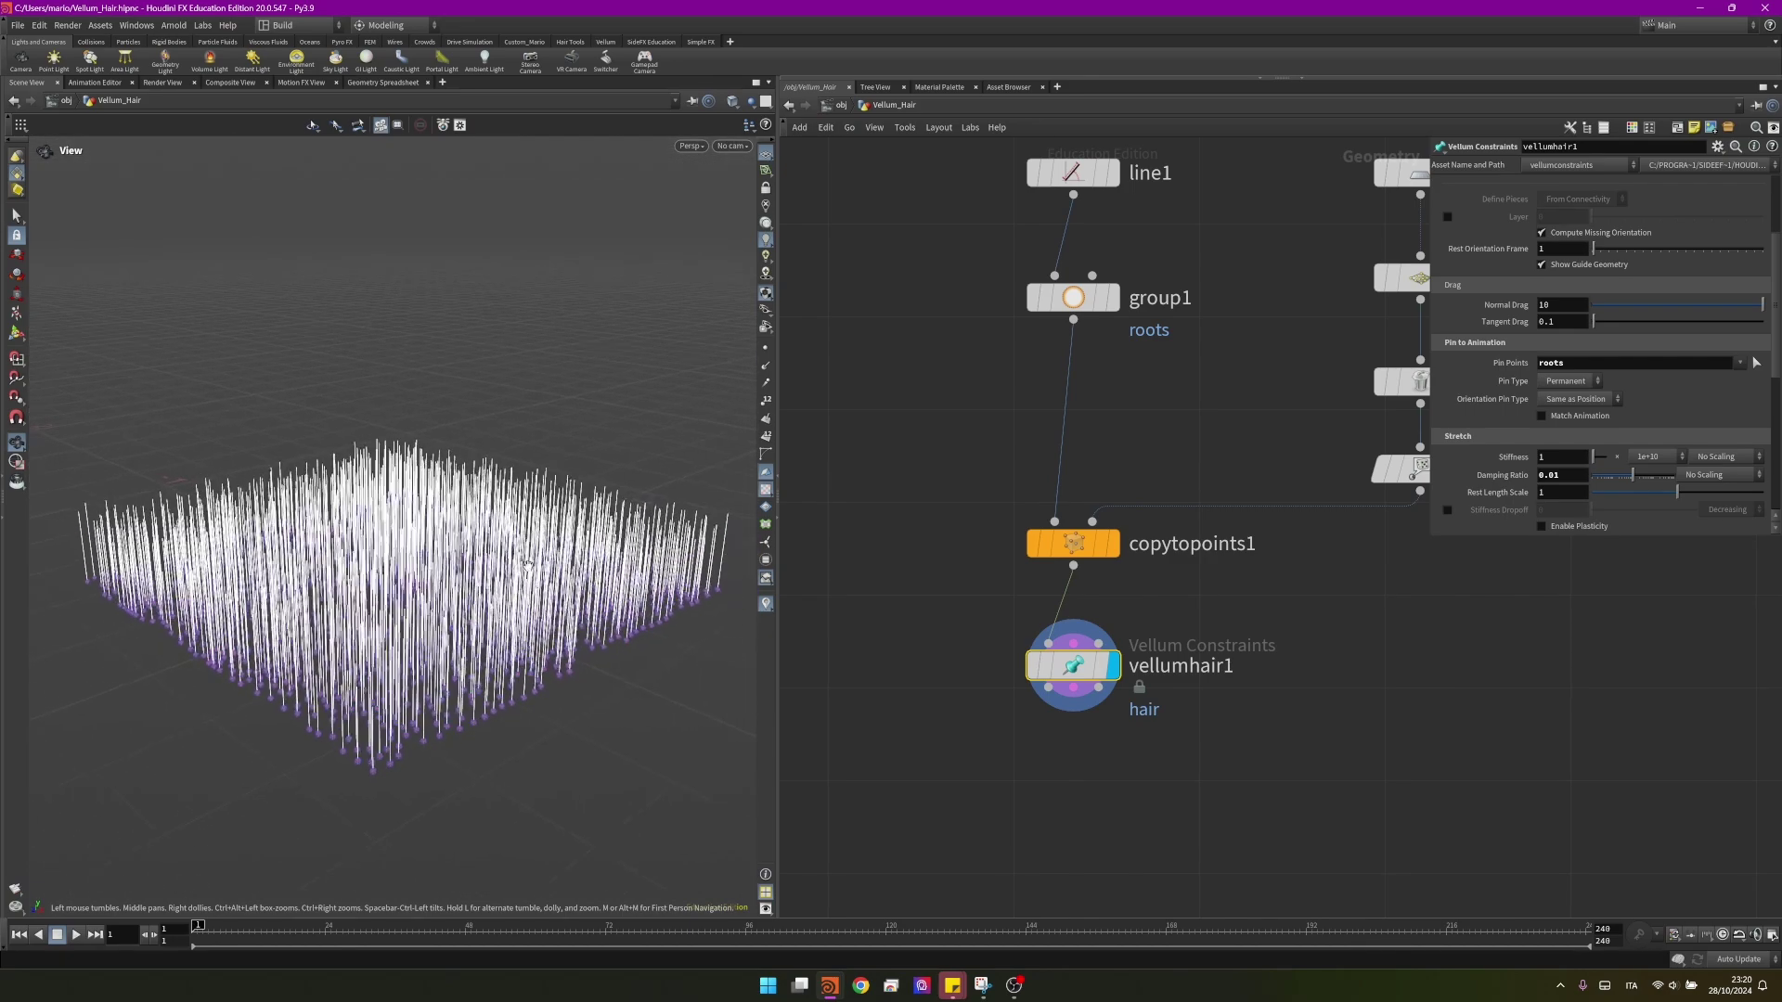
{"action": "left_click", "coordinate": [1566, 381]}
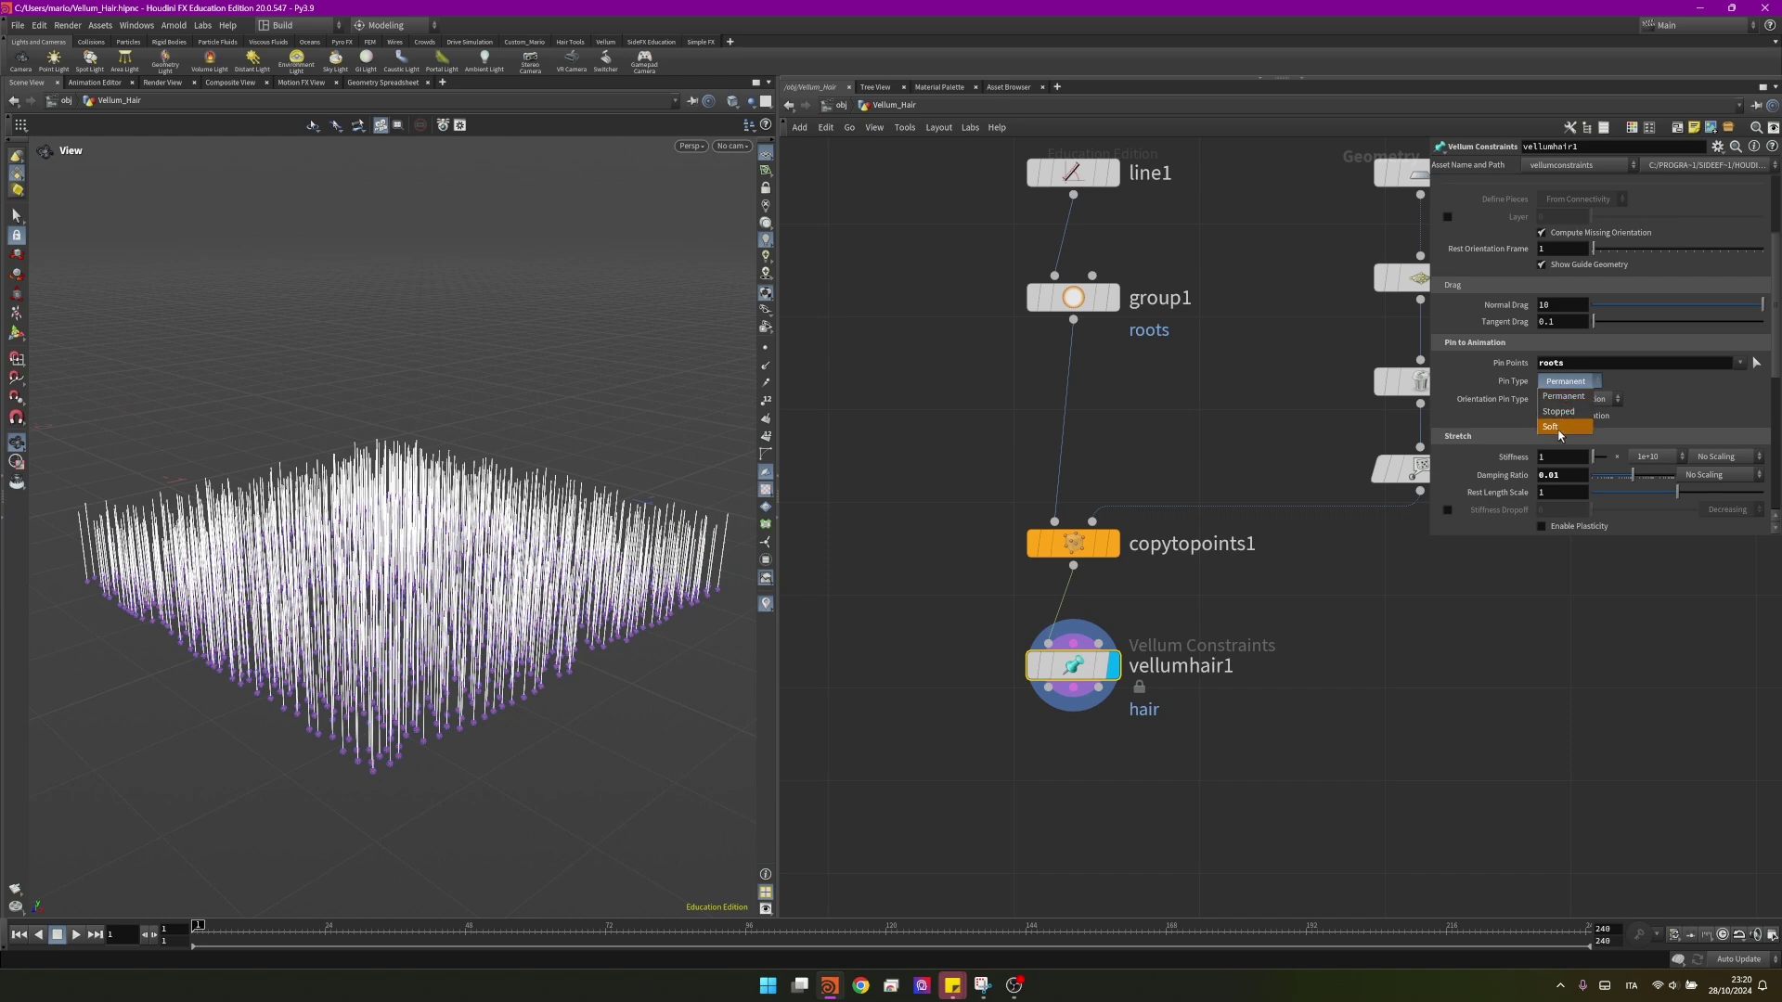
{"action": "left_click", "coordinate": [1559, 427]}
- Enlarge the parameter area and set the hair's stretch damping ratio to 0.001
{"action": "scroll", "coordinate": [1674, 415], "scroll_direction": "down", "scroll_amount": 5}
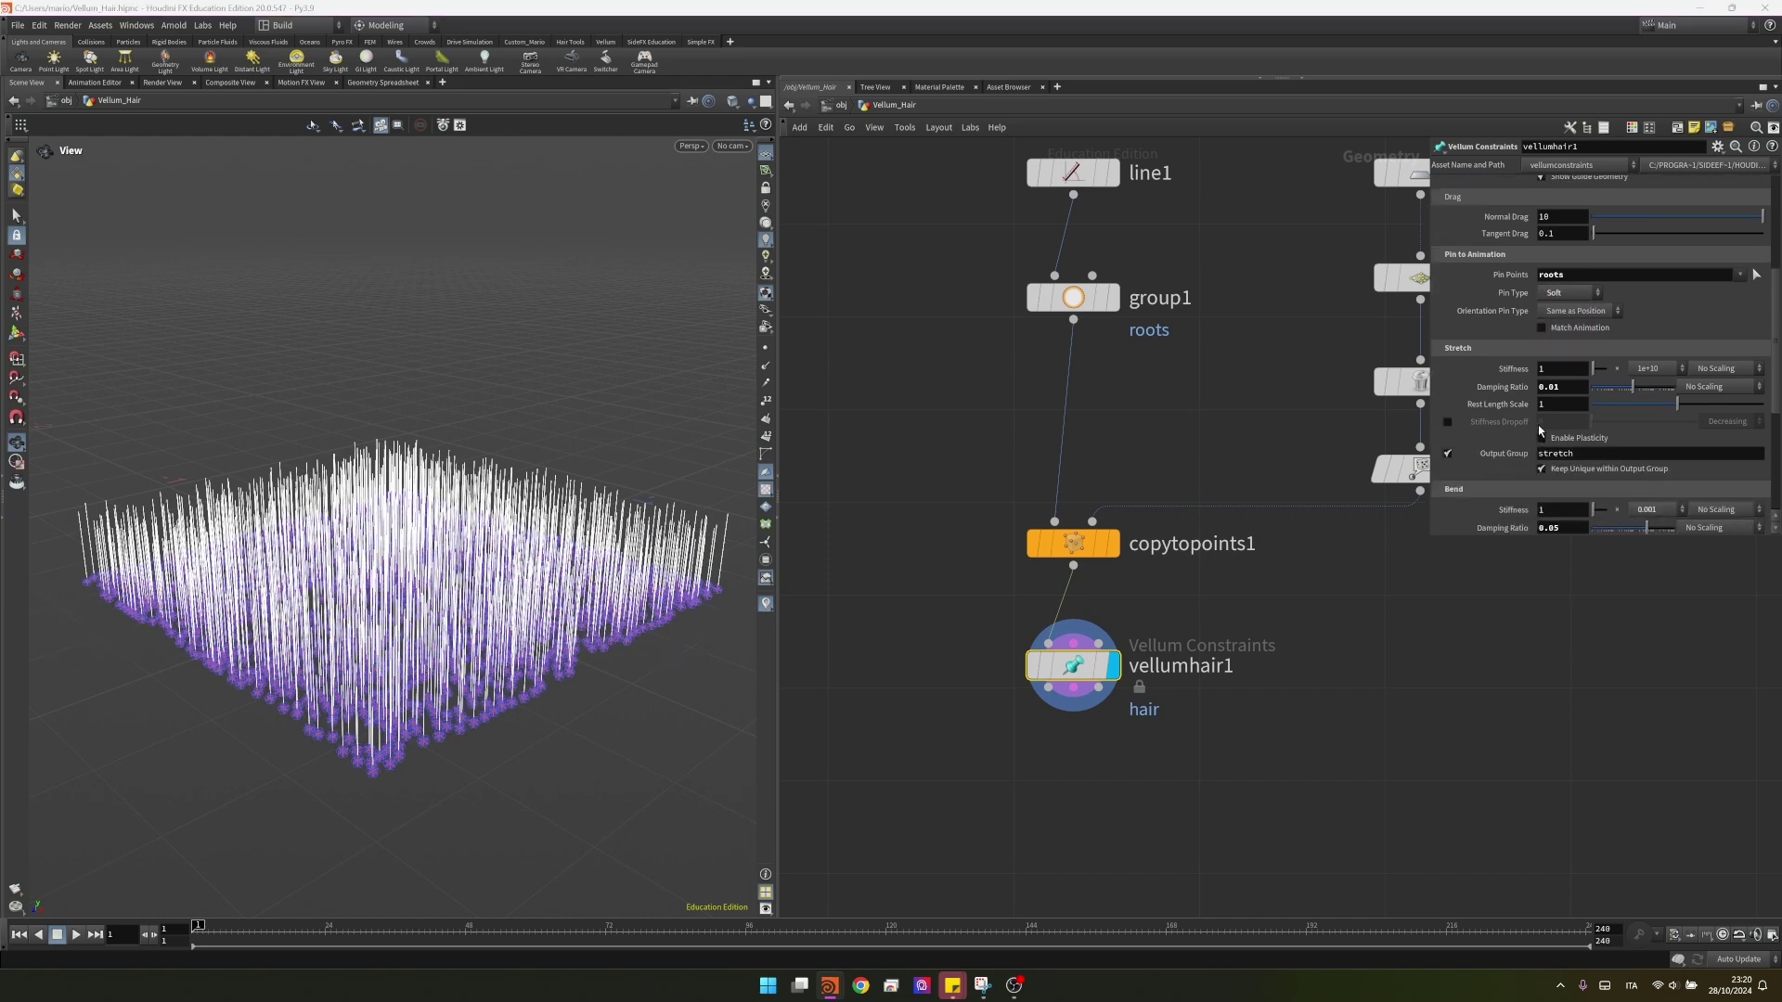
{"action": "left_click_drag", "start_coordinate": [1430, 537], "coordinate": [1328, 692]}
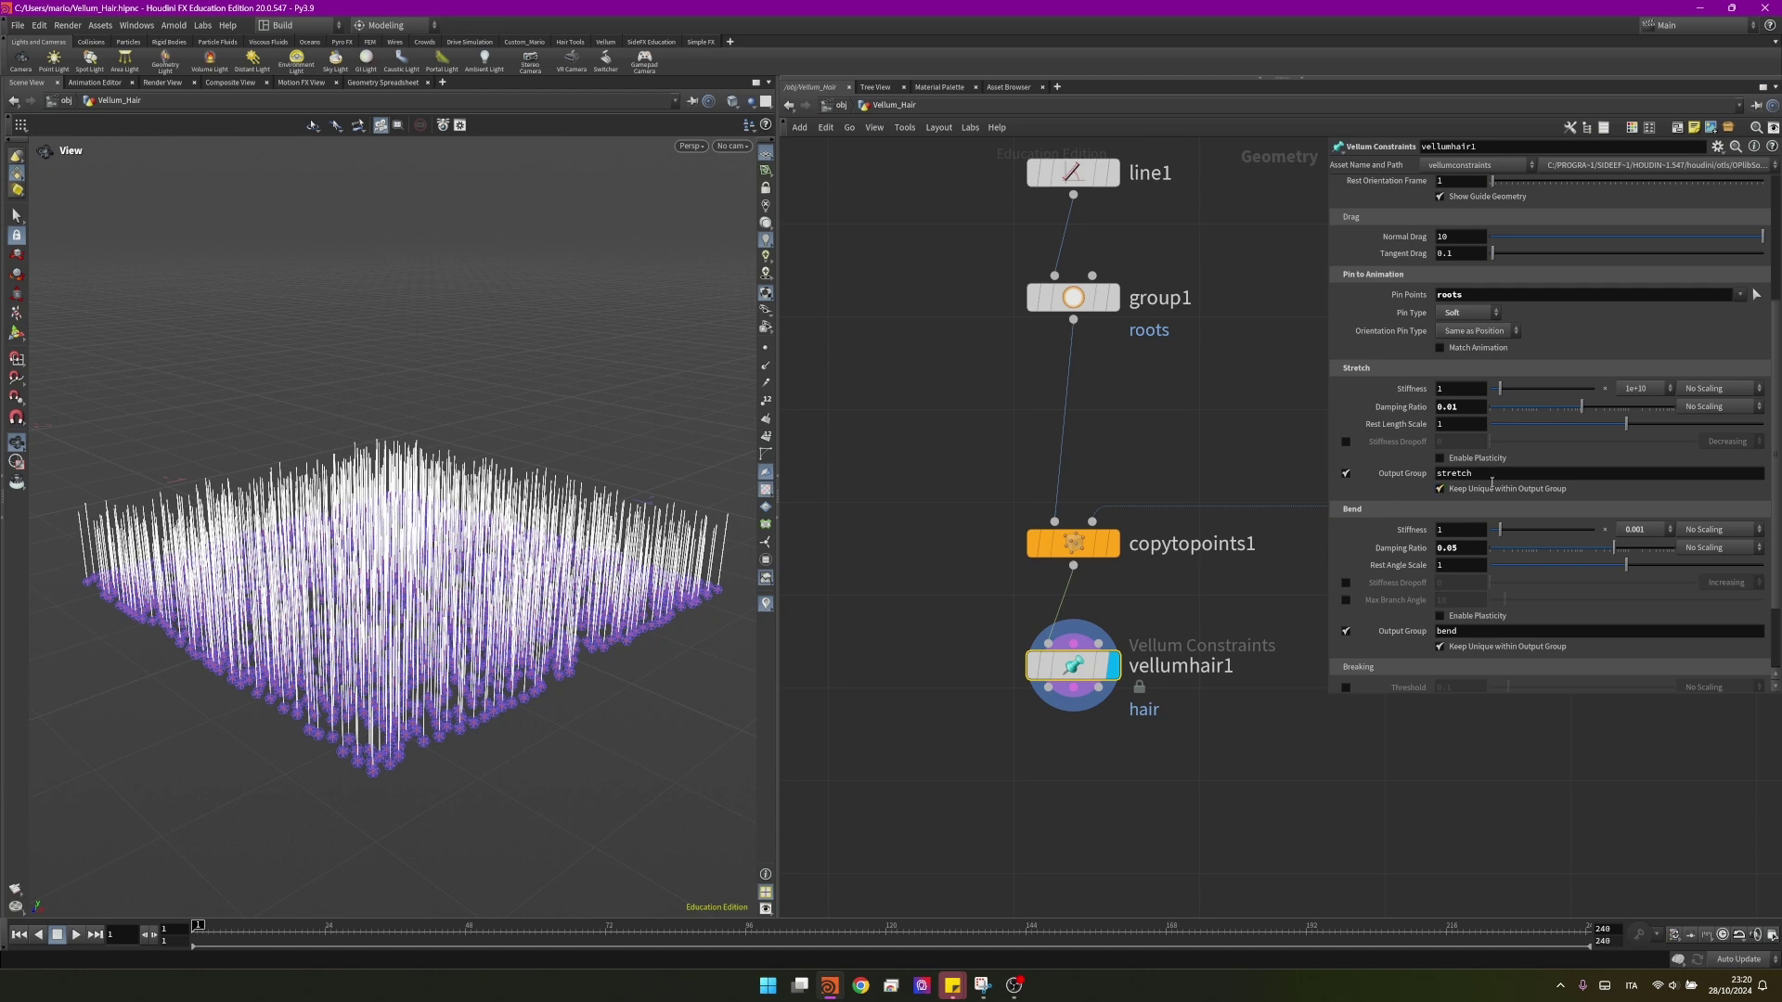
{"action": "left_click", "coordinate": [1458, 408]}
{"action": "type", "text": "1"}
{"action": "key", "text": "Return"}
- Set the hair's bend stiffness multiplier to 10 and its bend damping ratio to 0.01
{"action": "left_click", "coordinate": [1654, 529]}
{"action": "left_click", "coordinate": [1643, 686]}
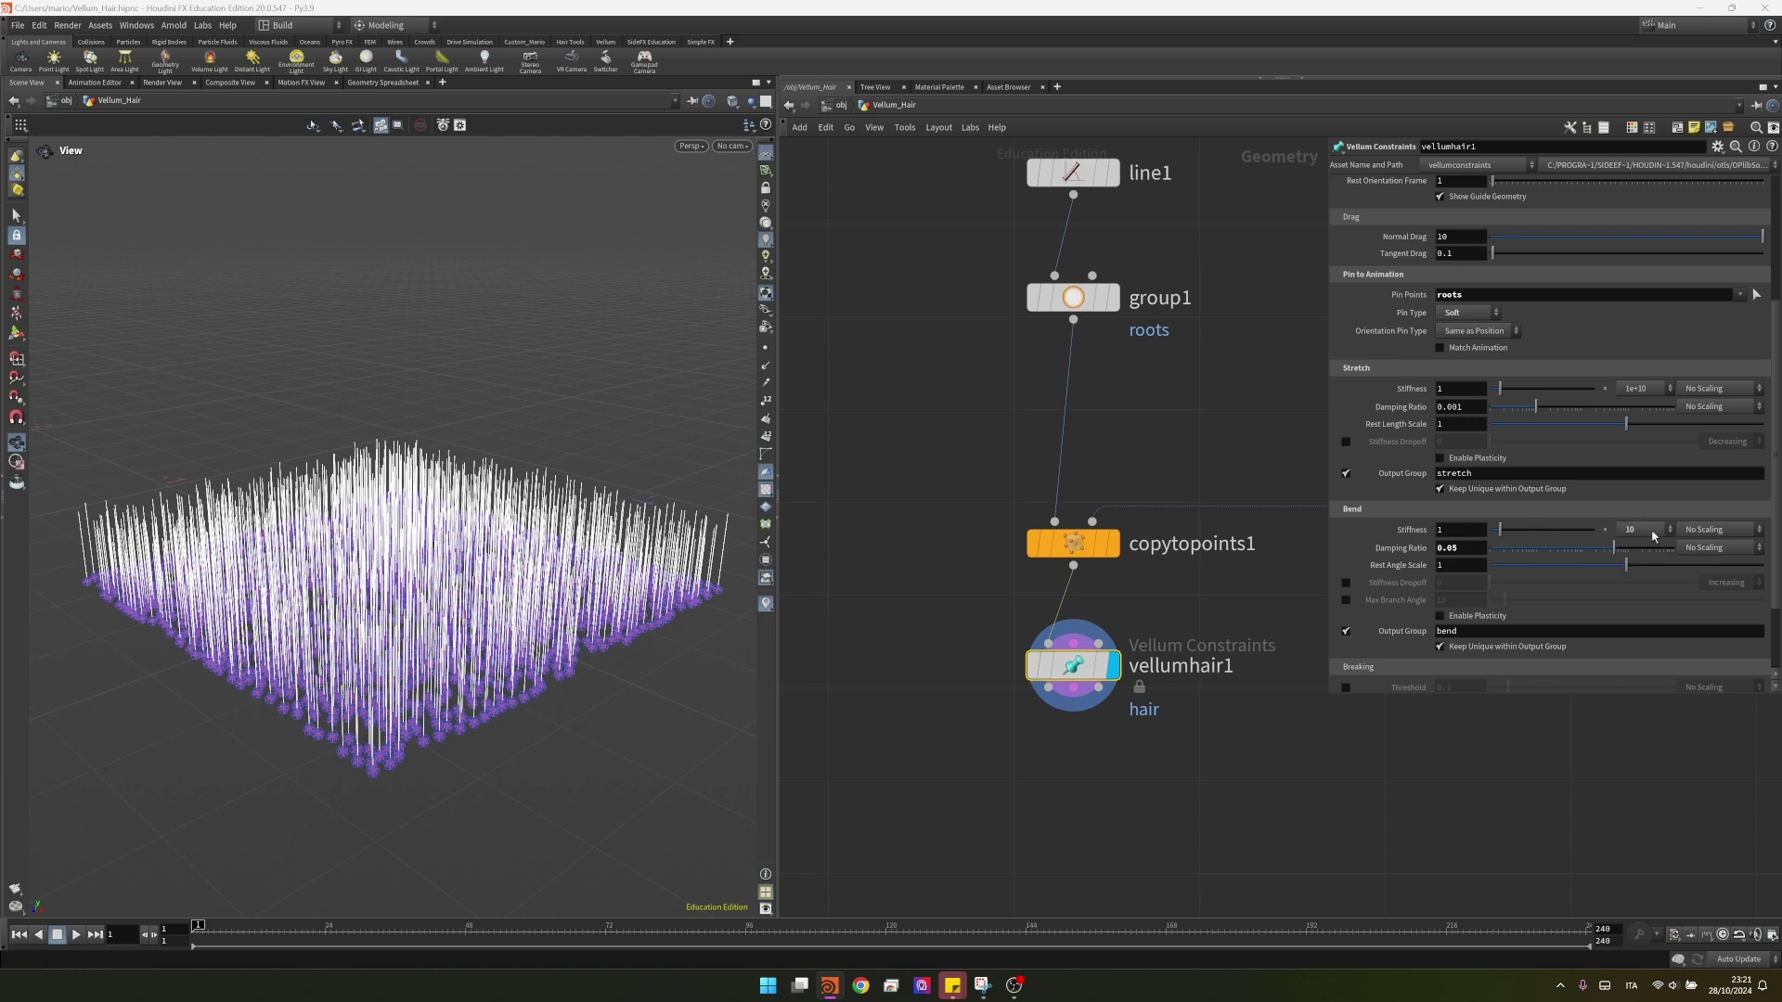
{"action": "left_click", "coordinate": [1480, 549]}
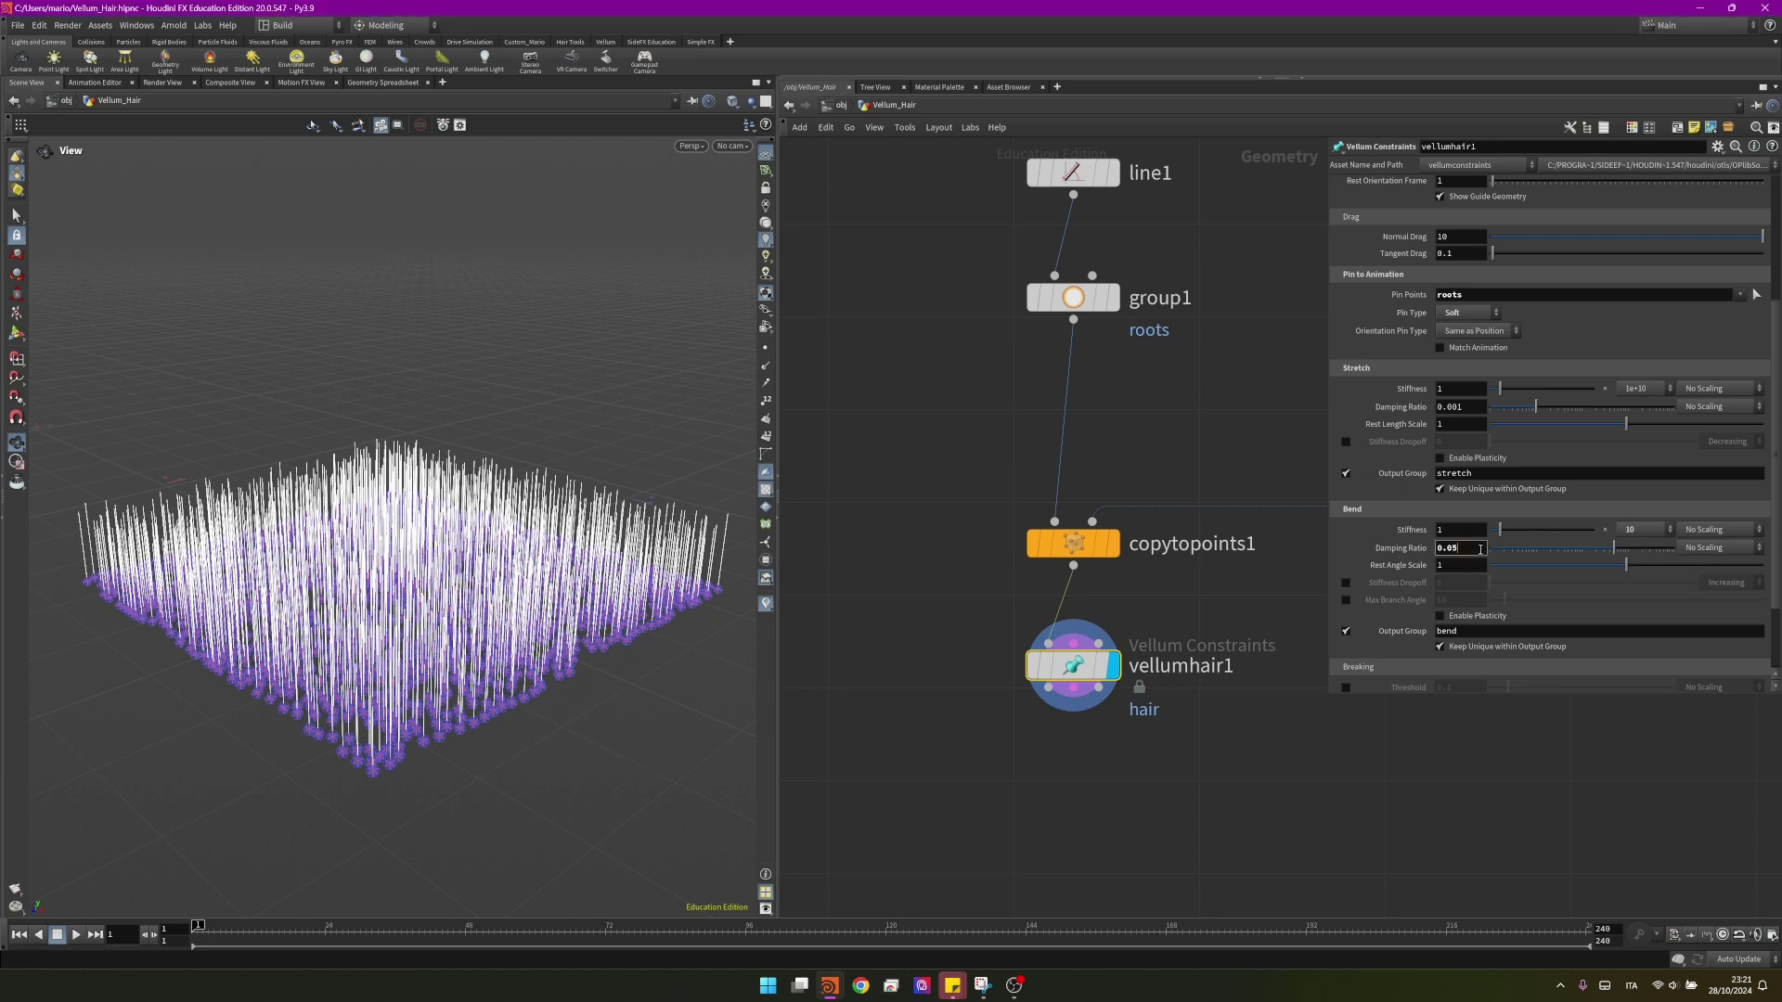
{"action": "key", "text": "Return"}
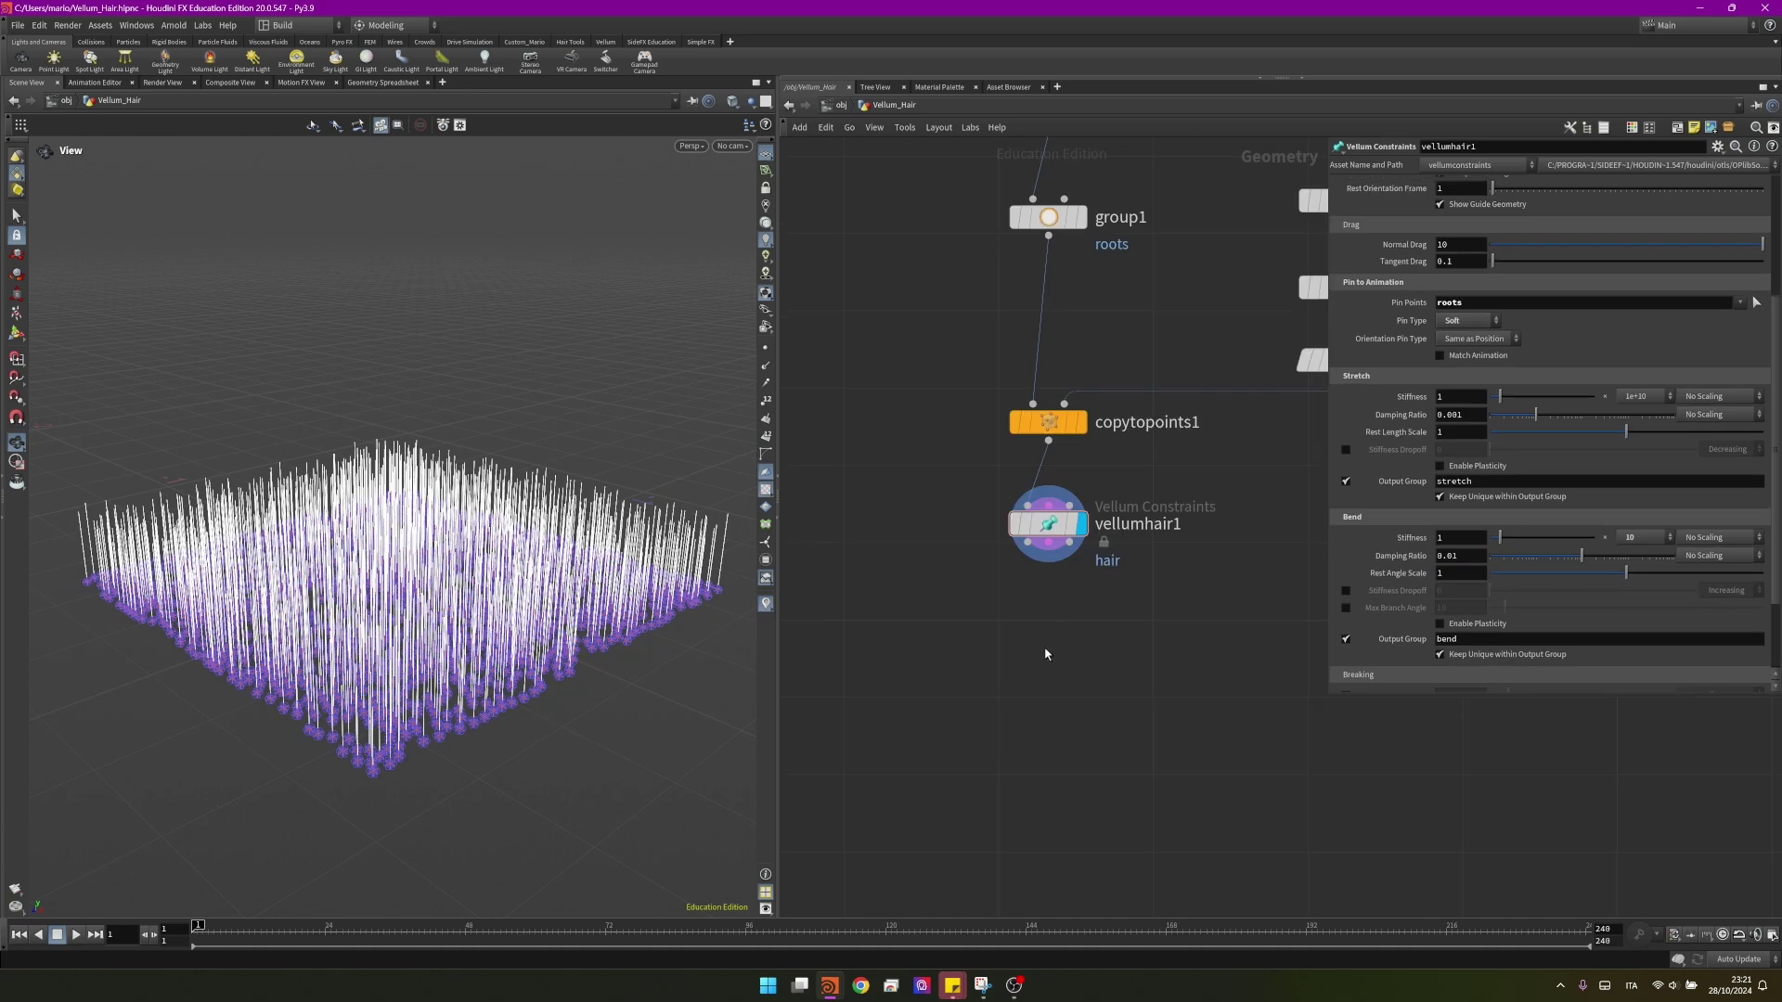
- Add a second Grid node in the empty space beside the scatter branch and display it
{"action": "key", "text": "h"}
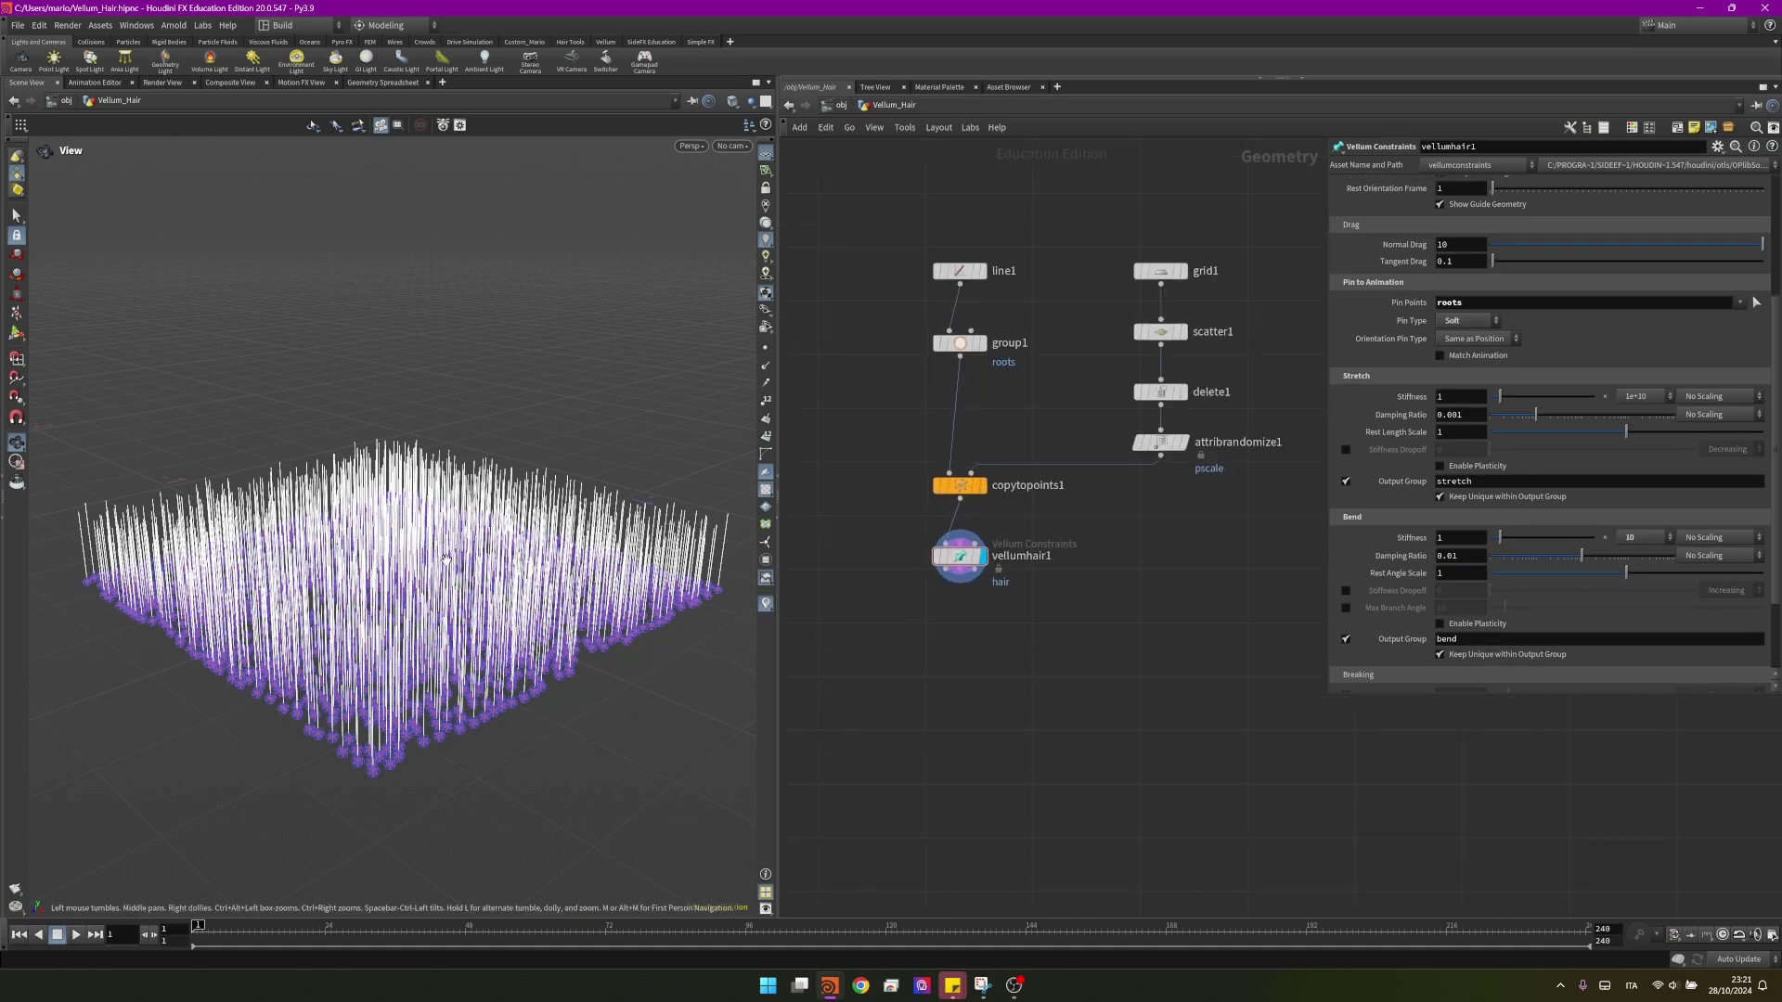
{"action": "left_click_drag", "start_coordinate": [447, 559], "coordinate": [473, 584]}
{"action": "scroll", "coordinate": [1115, 567], "scroll_direction": "down", "scroll_amount": 3}
{"action": "middle_click_drag", "start_coordinate": [1115, 567], "coordinate": [916, 602]}
{"action": "key", "text": "Tab"}
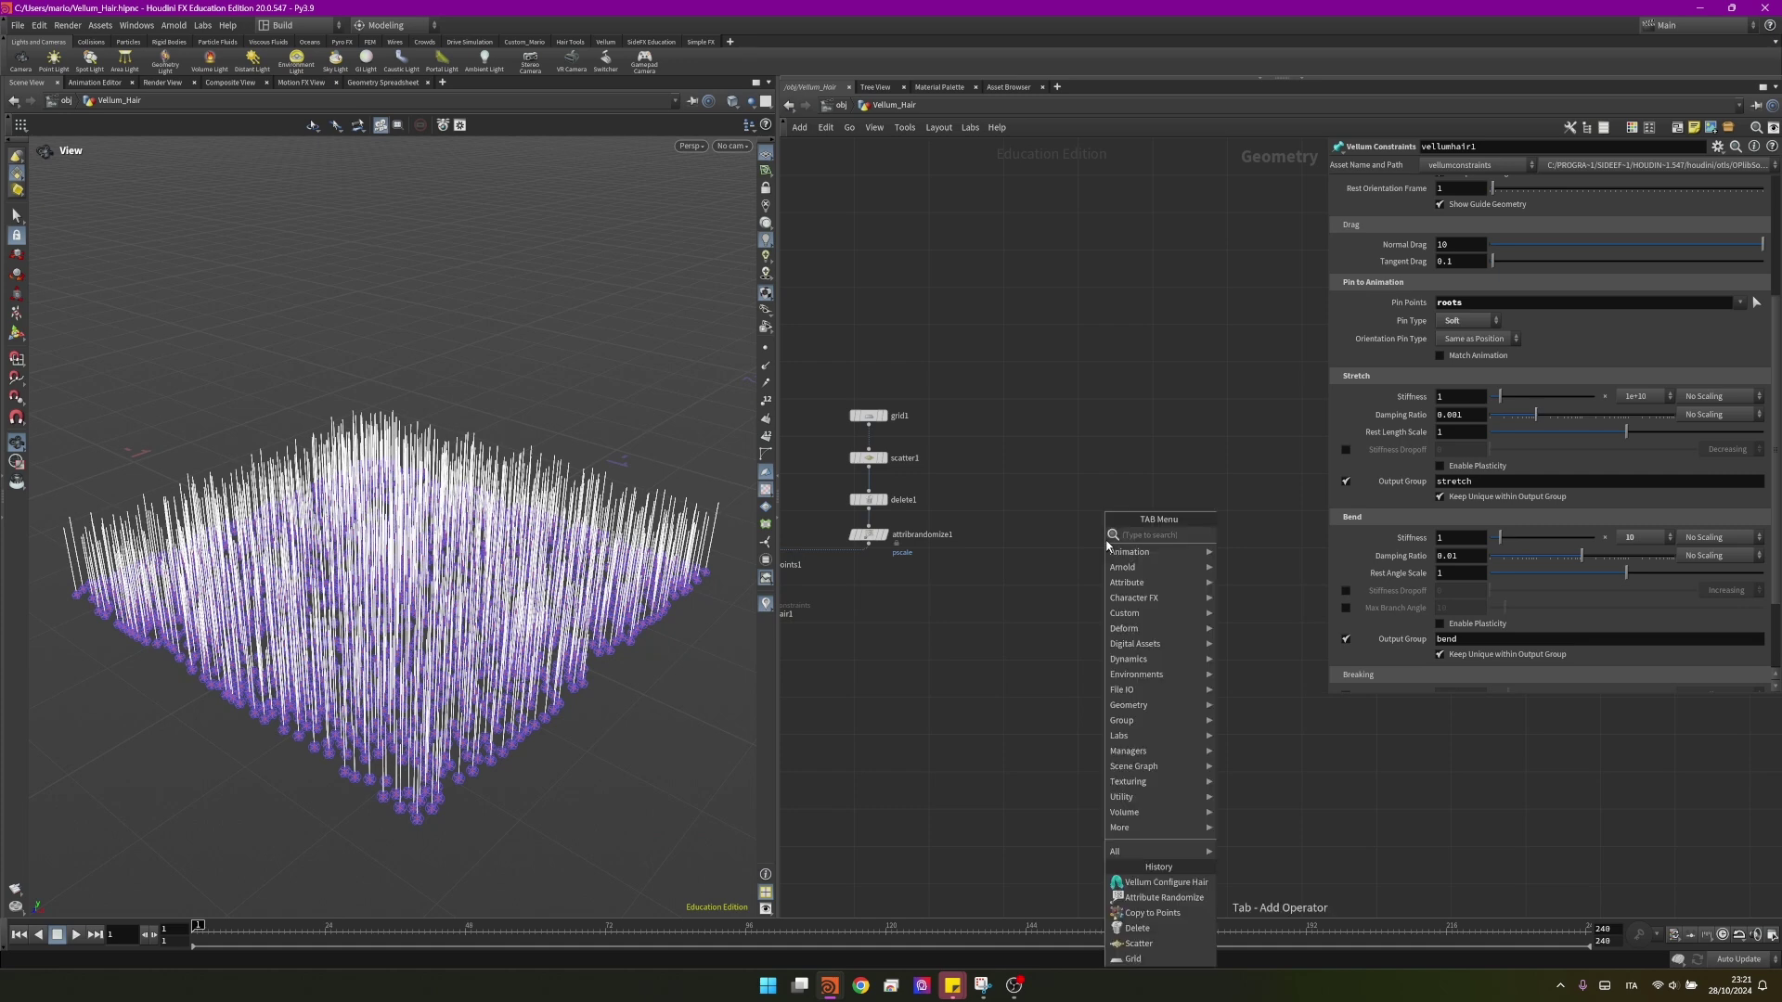
{"action": "type", "text": "grid"}
{"action": "key", "text": "Return"}
{"action": "scroll", "coordinate": [1106, 543], "scroll_direction": "up", "scroll_amount": 2}
{"action": "left_click", "coordinate": [1106, 543]}
{"action": "left_click", "coordinate": [1106, 542]}
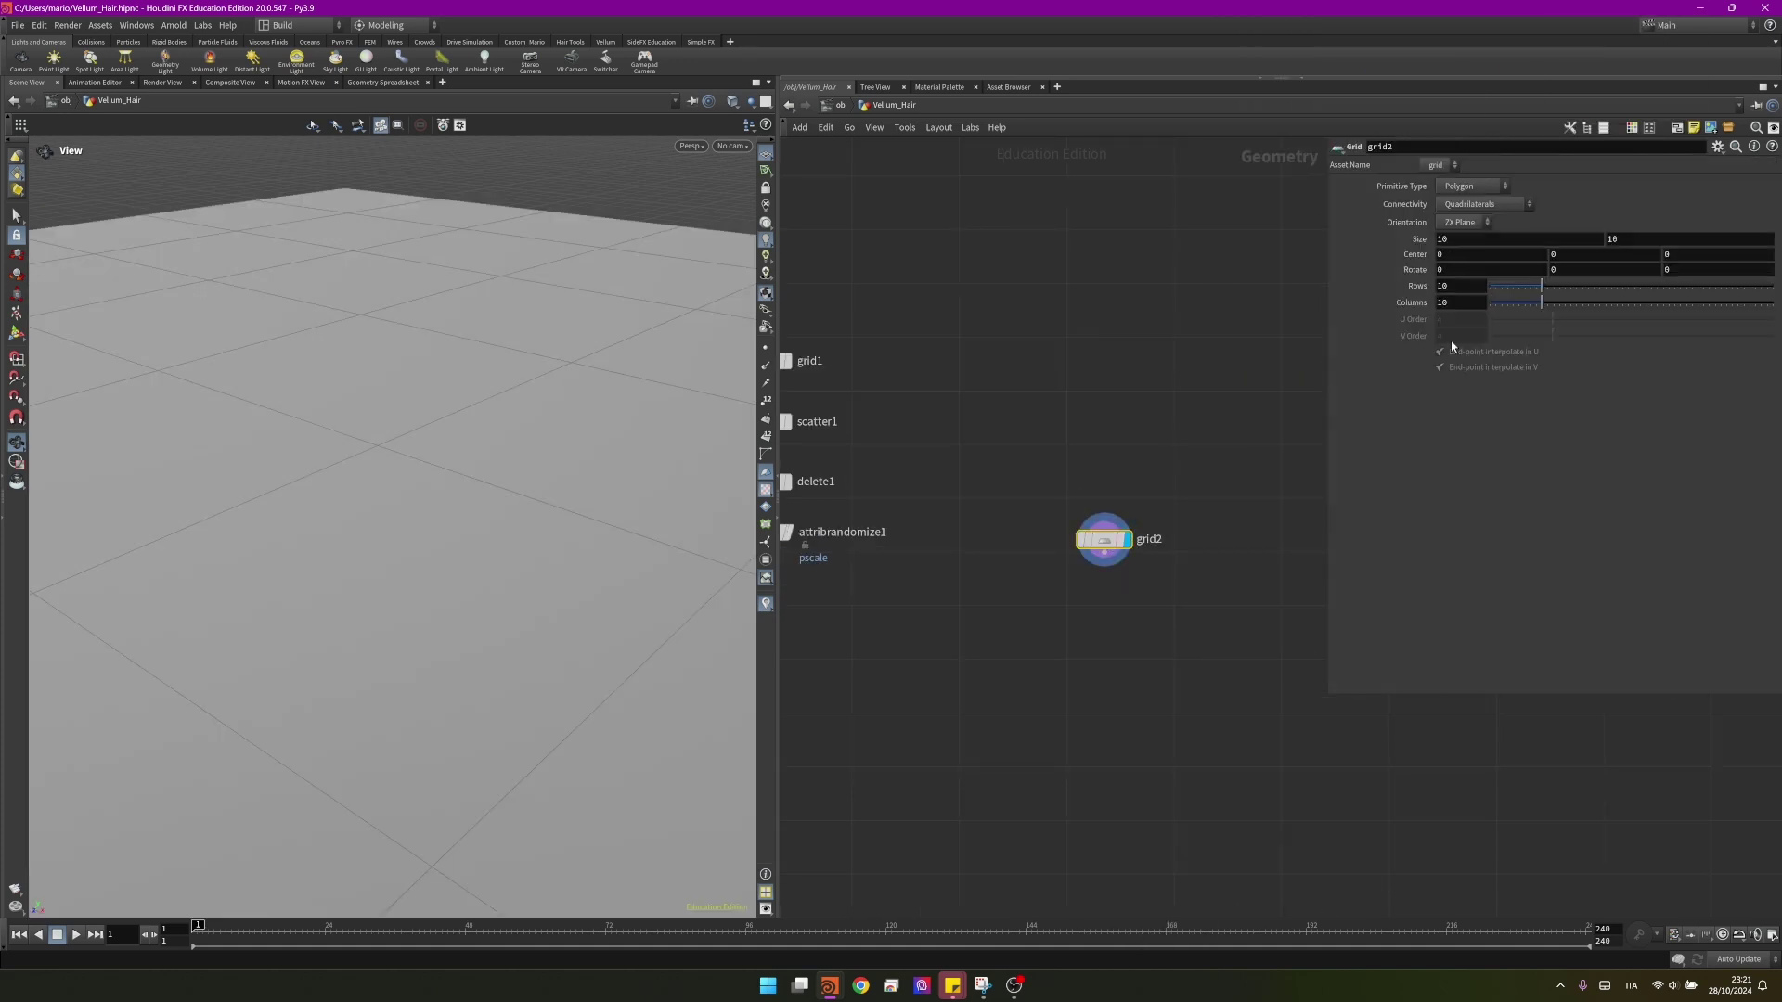
- Set the new grid's size to 2.8 by 2.8
{"action": "left_click_drag", "start_coordinate": [1375, 249], "coordinate": [1359, 252]}
{"action": "key", "text": "Tab"}
{"action": "type", "text": "2."}
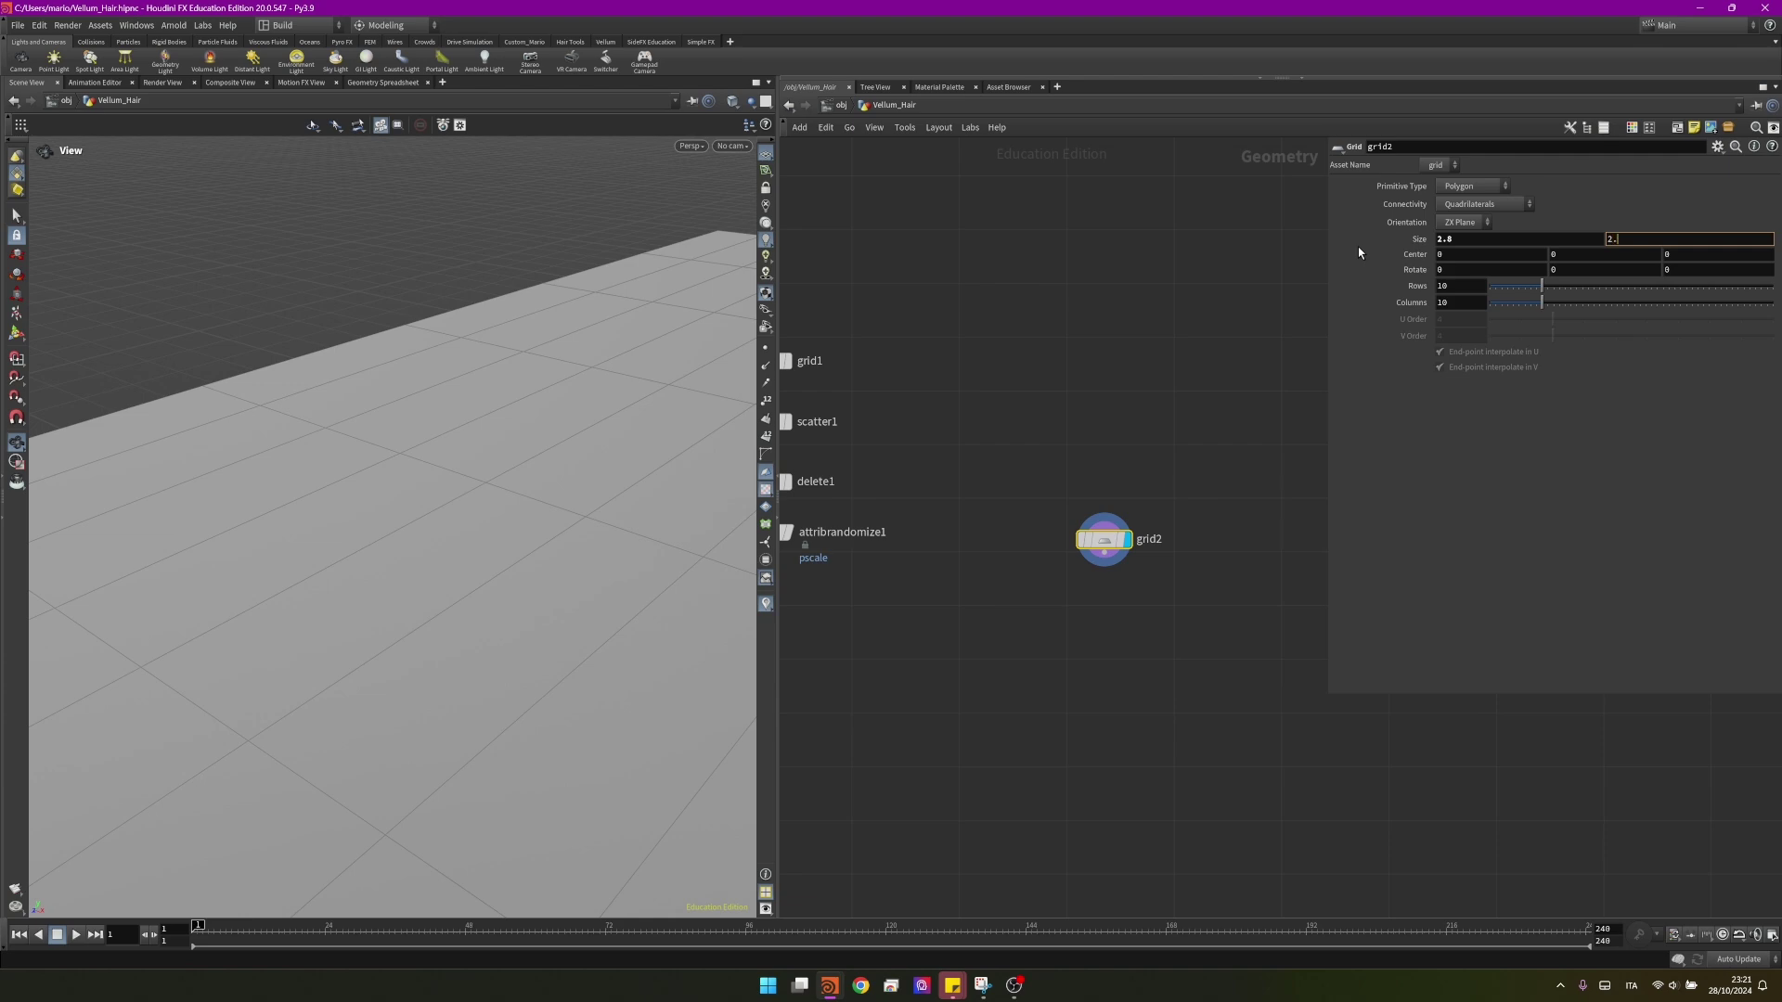
{"action": "type", "text": "8"}
{"action": "key", "text": "Return"}
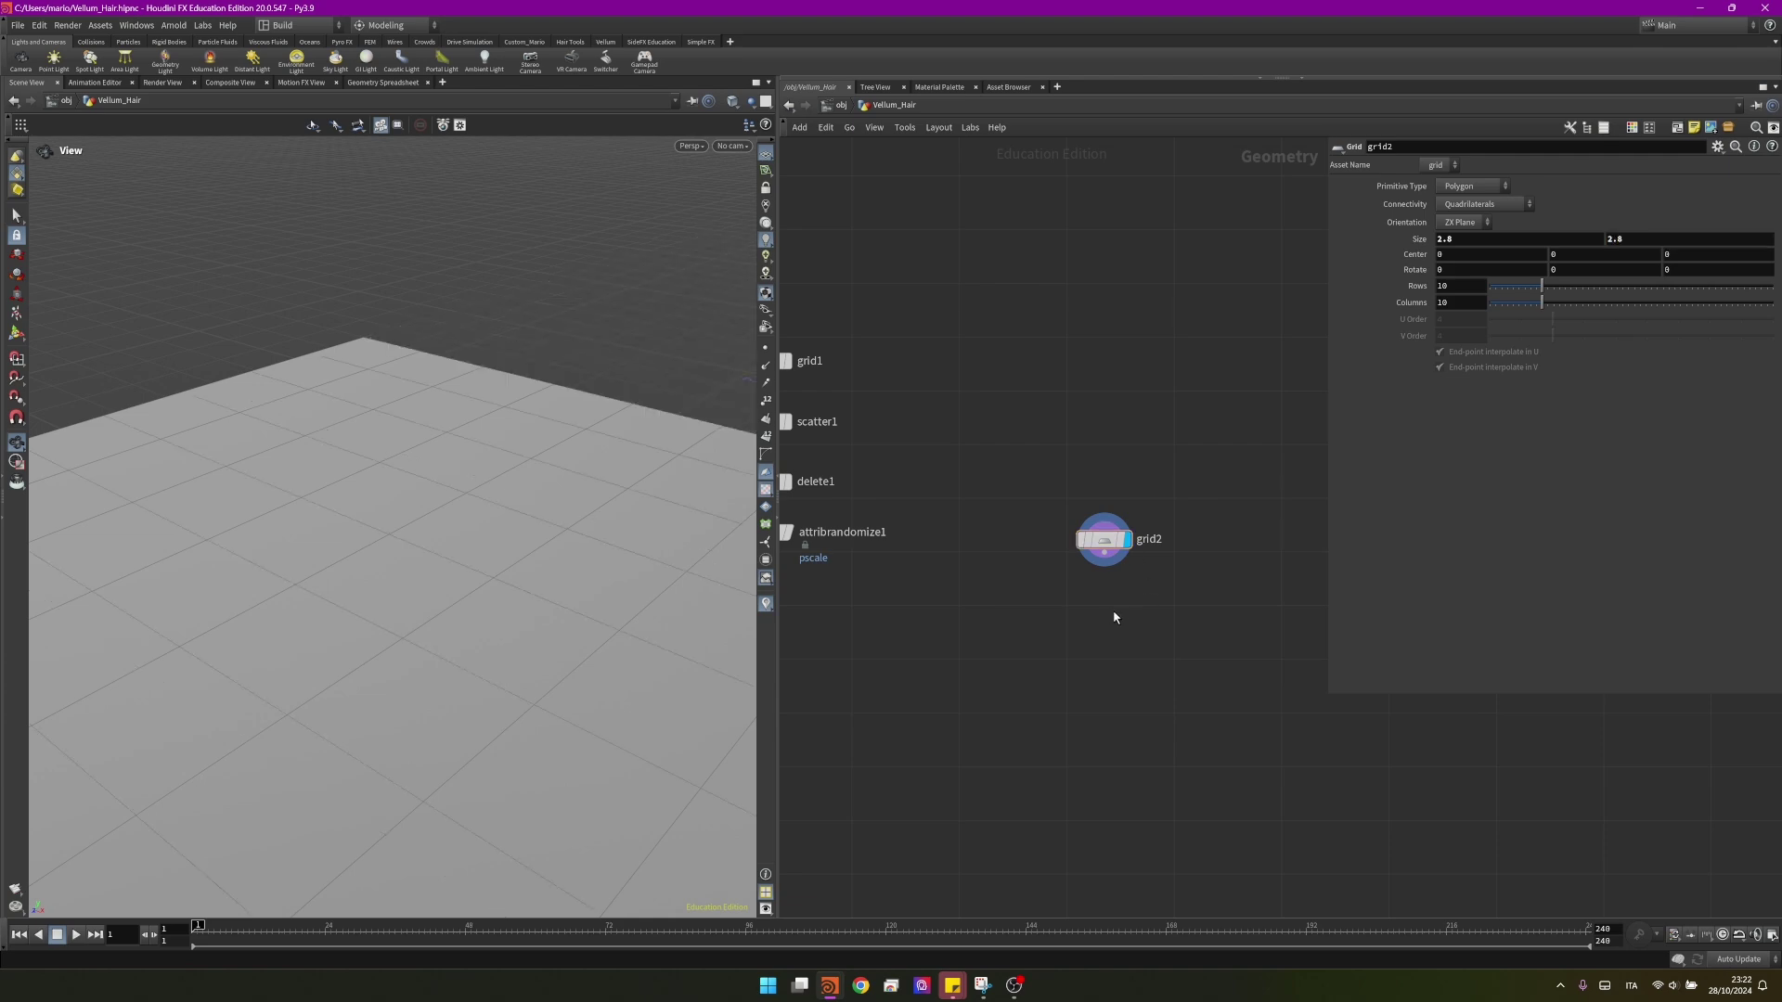
- Add a Color node below the second grid, set its color to dark grey 0.05, and align it under the grid
{"action": "key", "text": "Tab"}
{"action": "type", "text": "color"}
{"action": "key", "text": "Return"}
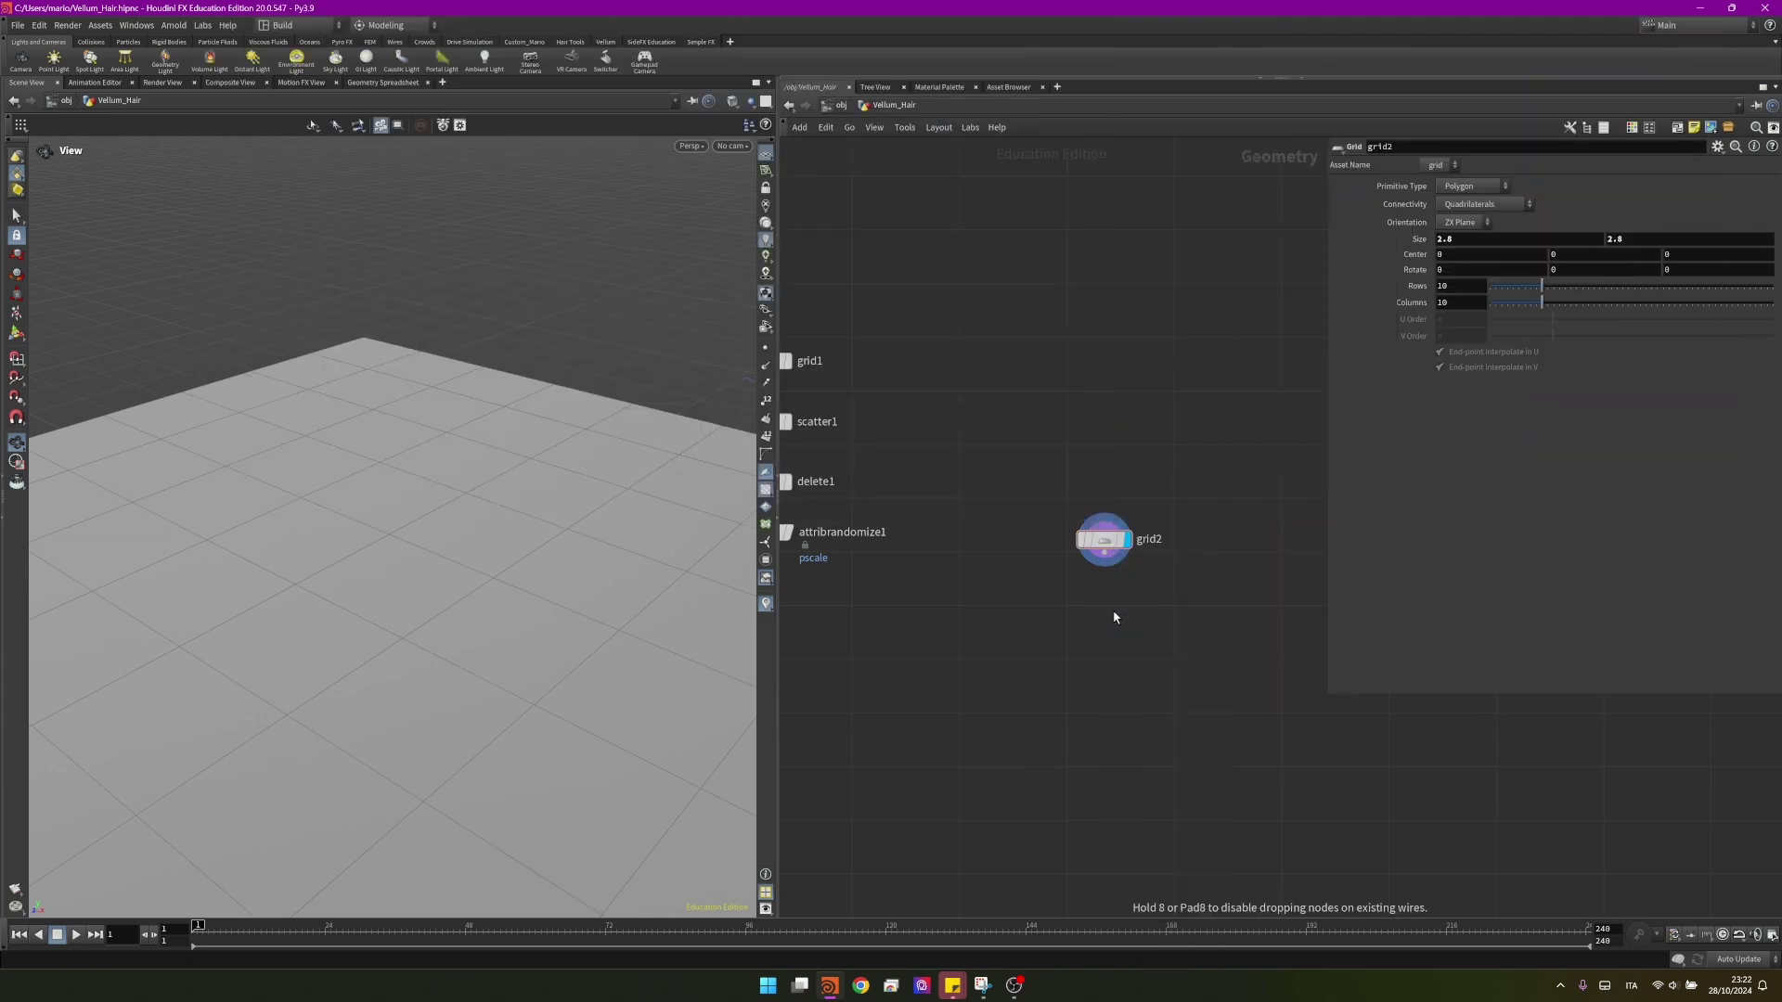
{"action": "left_click", "coordinate": [1114, 617]}
{"action": "left_click", "coordinate": [1453, 273]}
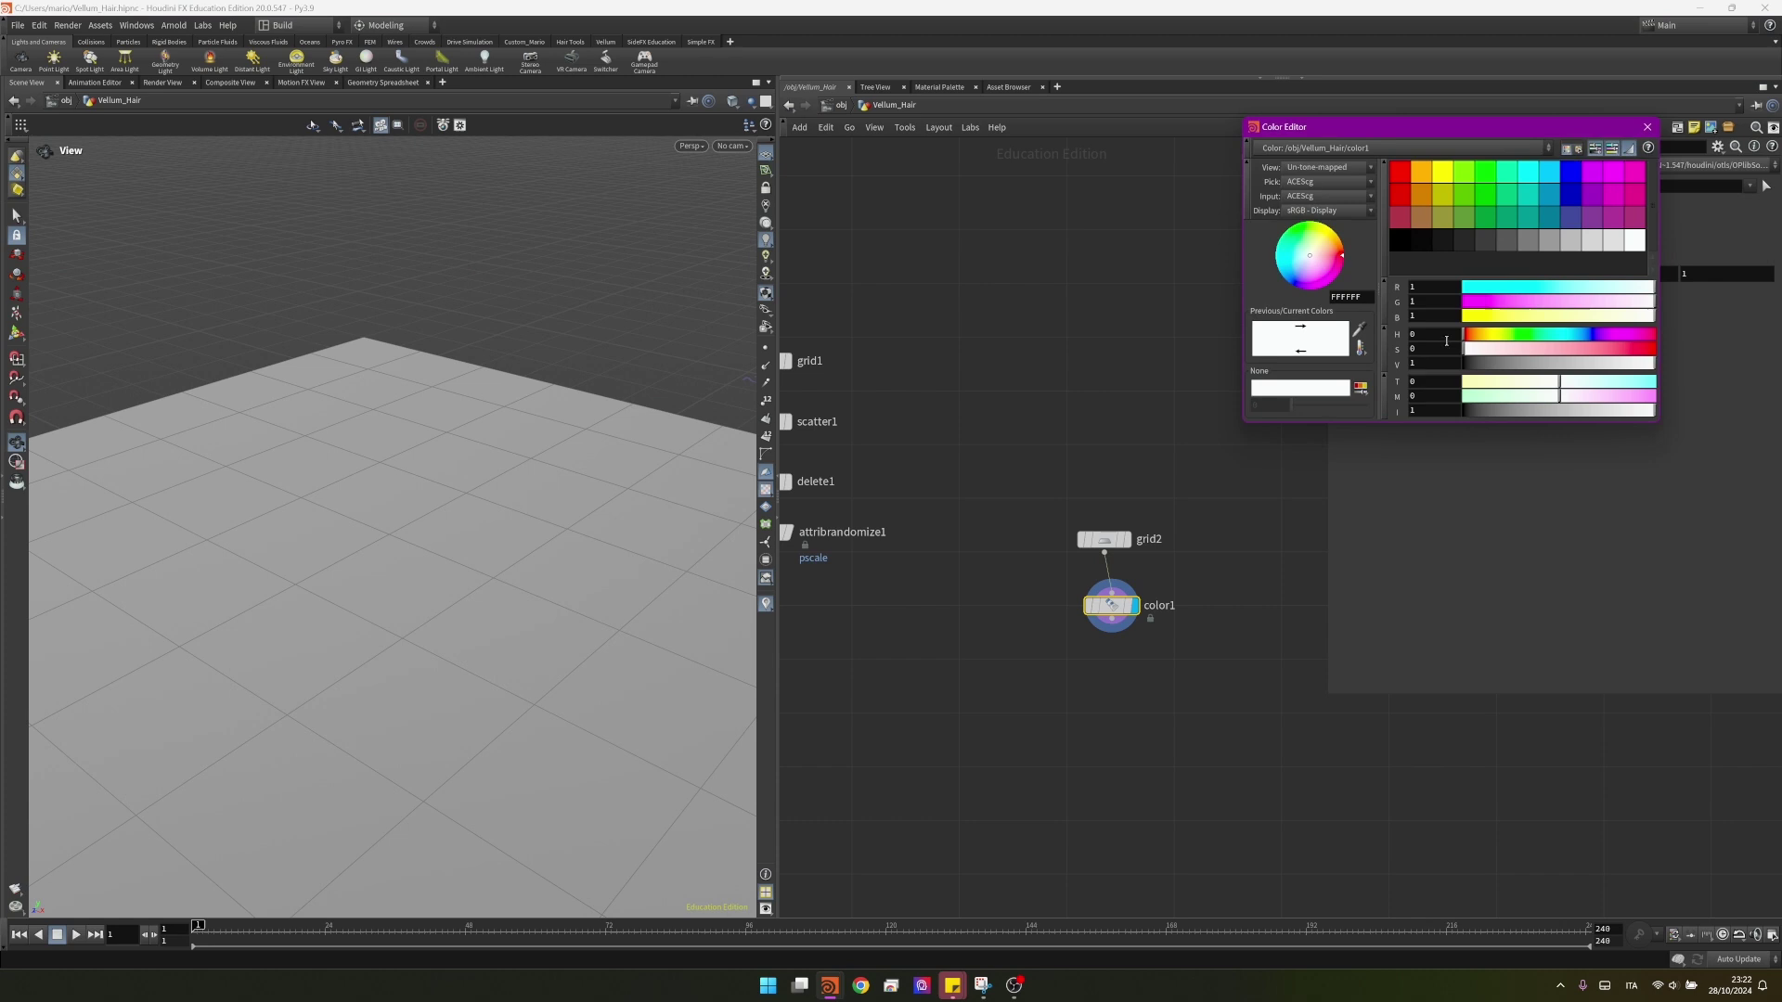
{"action": "left_click", "coordinate": [1467, 245]}
{"action": "left_click", "coordinate": [1647, 126]}
{"action": "left_click_drag", "start_coordinate": [1111, 605], "coordinate": [1104, 605]}
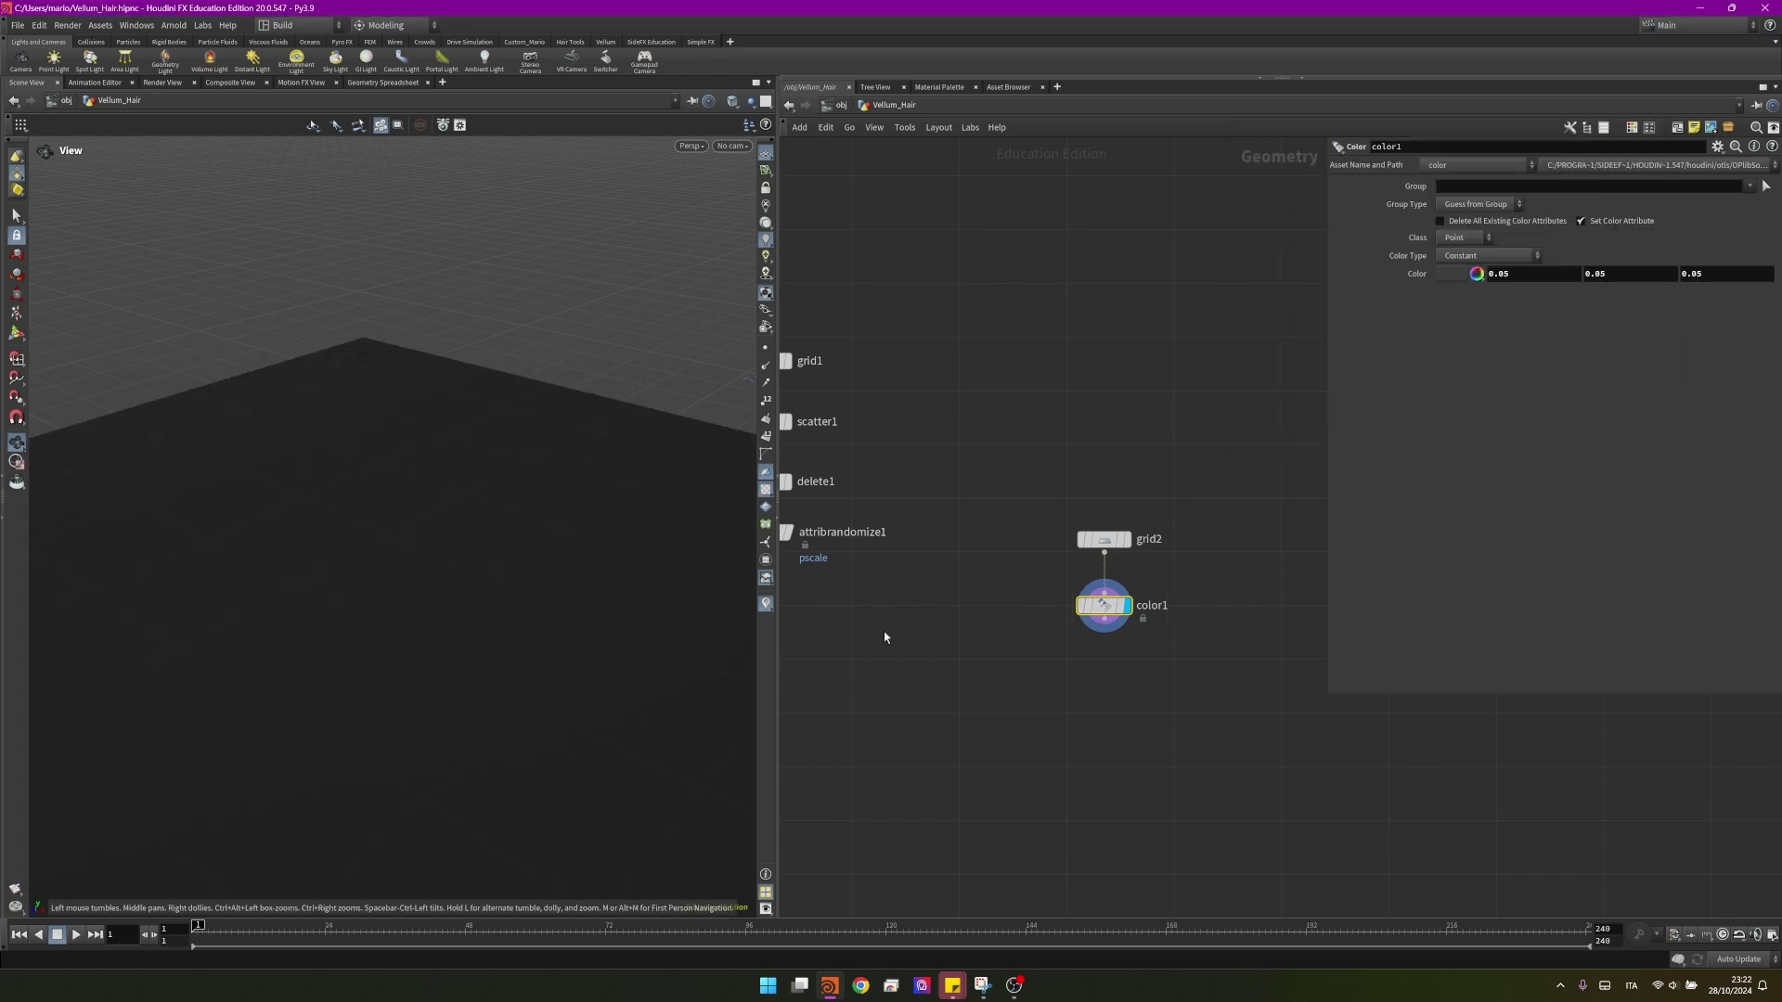
- Add a polygon Sphere node in the empty space beside the second grid's branch and display it
{"action": "left_click_drag", "start_coordinate": [501, 637], "coordinate": [442, 590]}
{"action": "scroll", "coordinate": [1157, 652], "scroll_direction": "down", "scroll_amount": 2}
{"action": "middle_click_drag", "start_coordinate": [1207, 663], "coordinate": [1157, 663]}
{"action": "key", "text": "Tab"}
{"action": "type", "text": "s"}
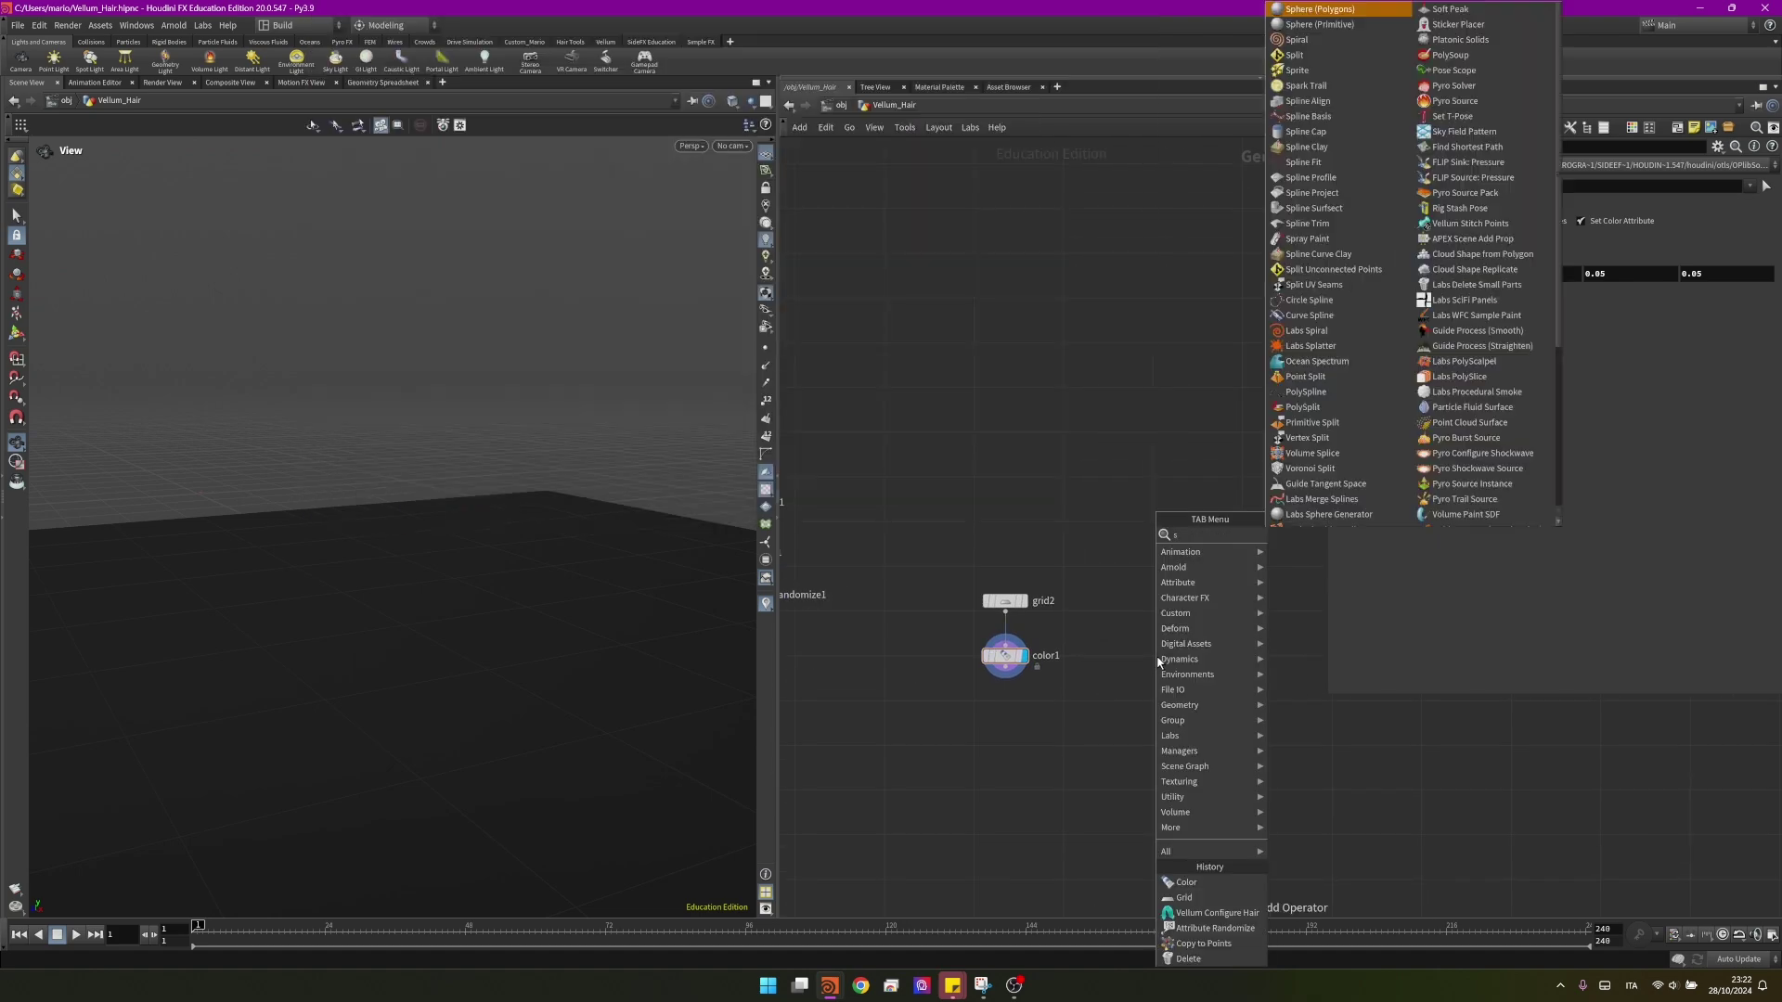
{"action": "type", "text": "phe"}
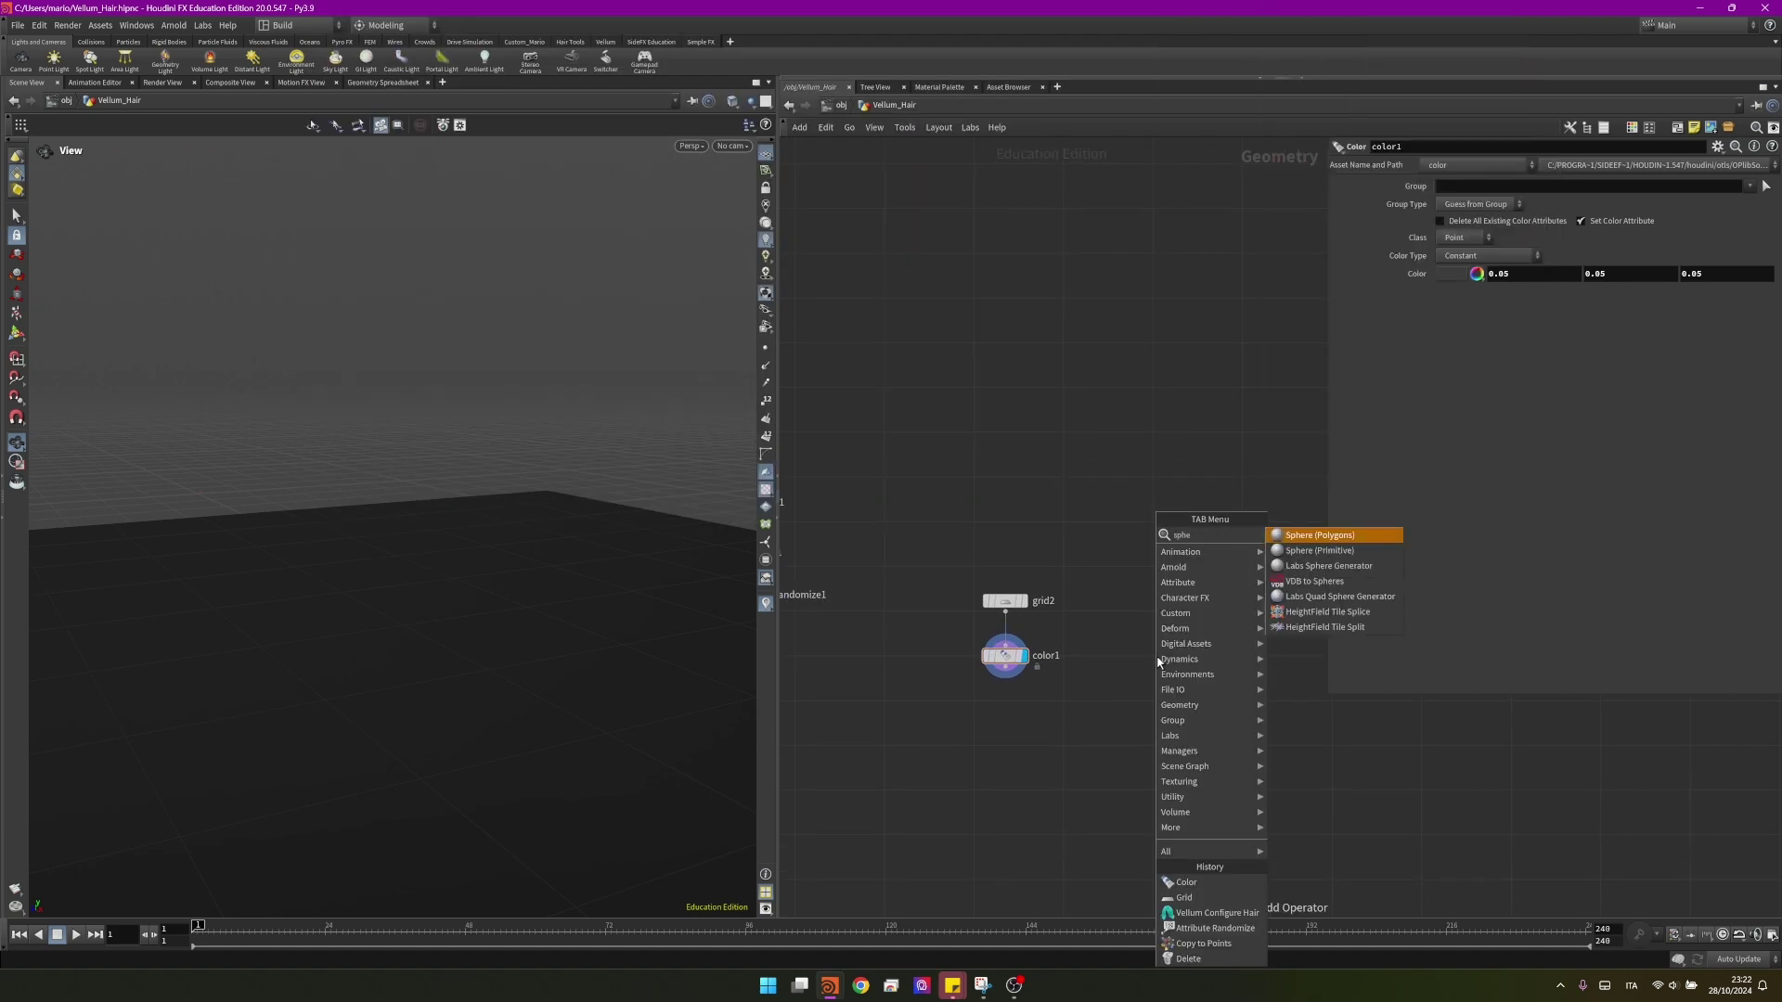
{"action": "key", "text": "Return"}
{"action": "left_click", "coordinate": [1155, 658]}
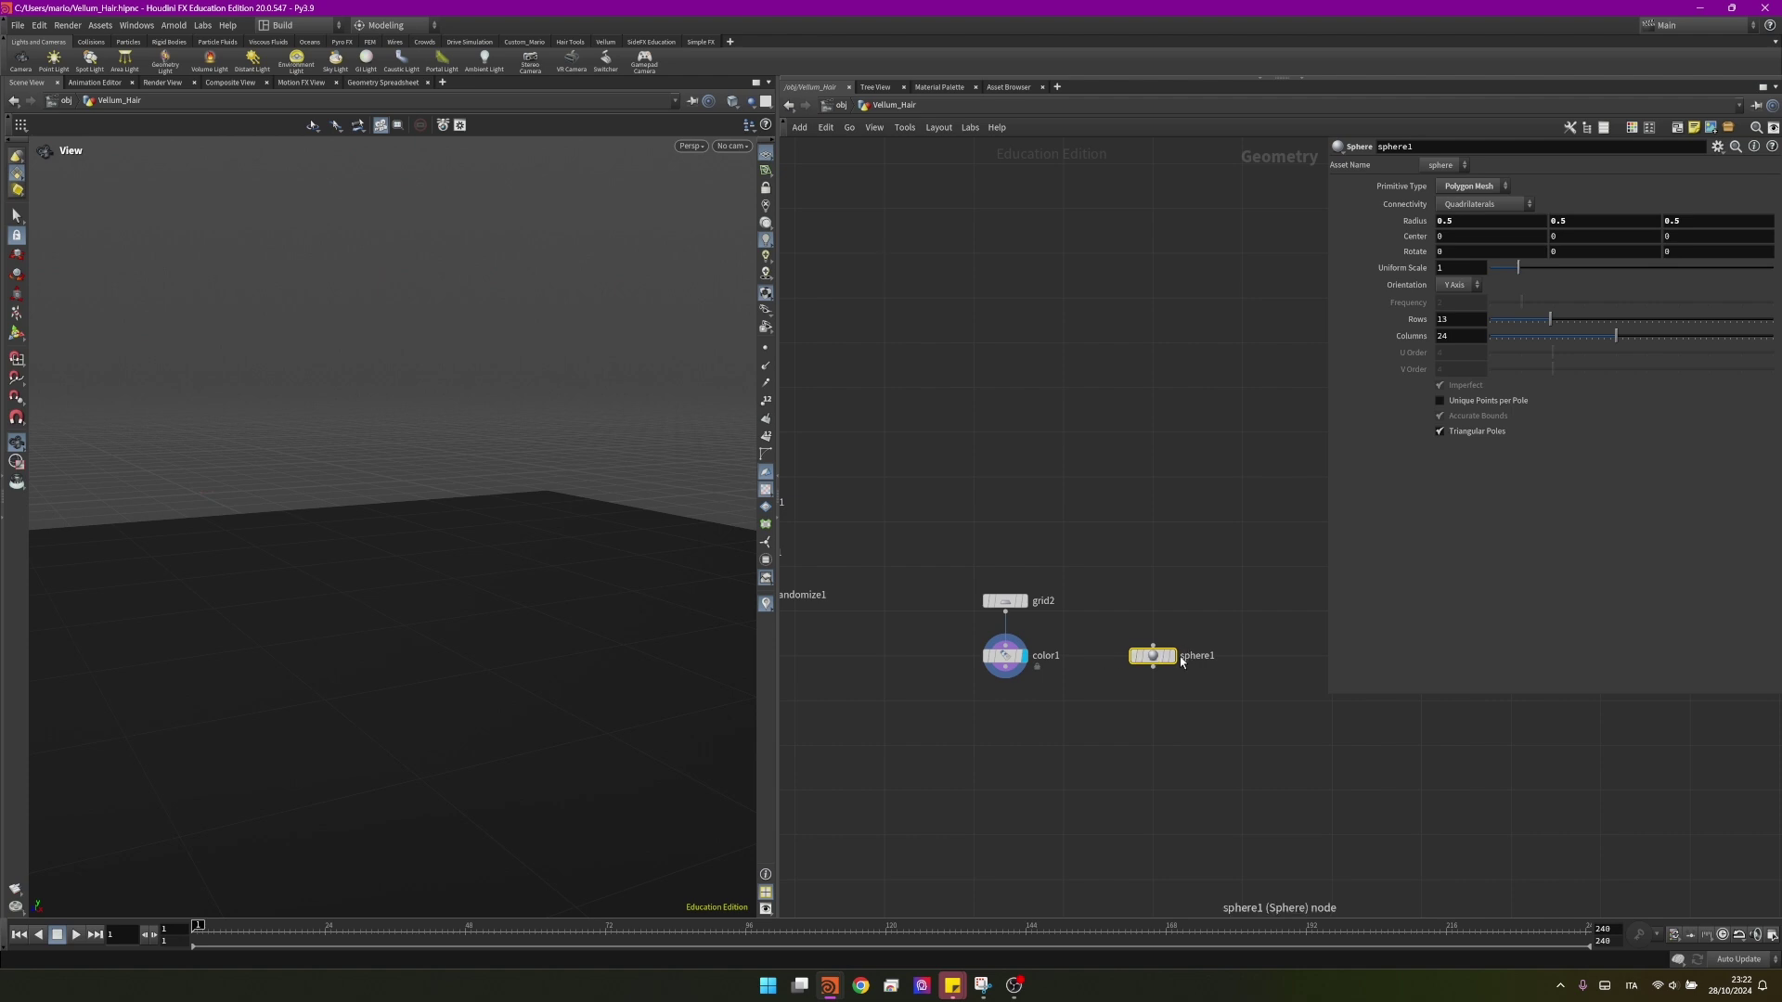
{"action": "left_click_drag", "start_coordinate": [1168, 658], "coordinate": [1195, 614]}
{"action": "left_click", "coordinate": [1199, 611]}
- Set the sphere's primitive type to Polygon, its frequency to 6 and its uniform scale to 0.13
{"action": "left_click", "coordinate": [1484, 186]}
{"action": "left_click", "coordinate": [1477, 219]}
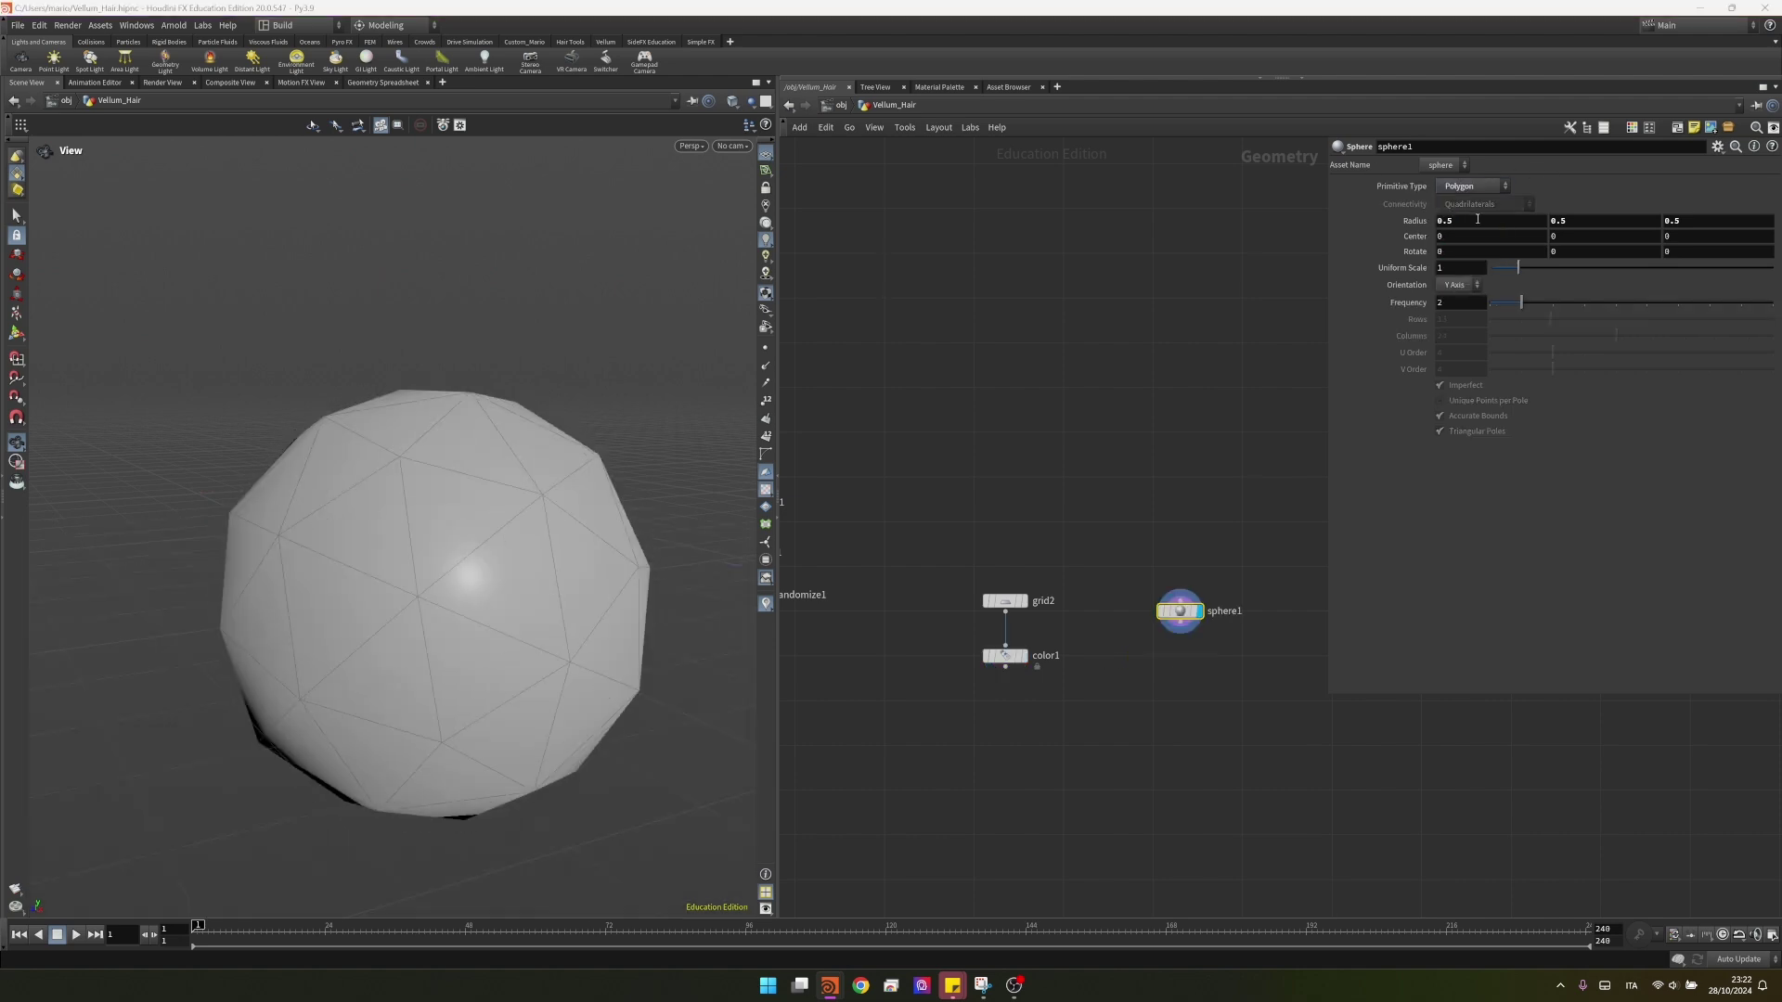
{"action": "left_click_drag", "start_coordinate": [1521, 304], "coordinate": [1643, 316]}
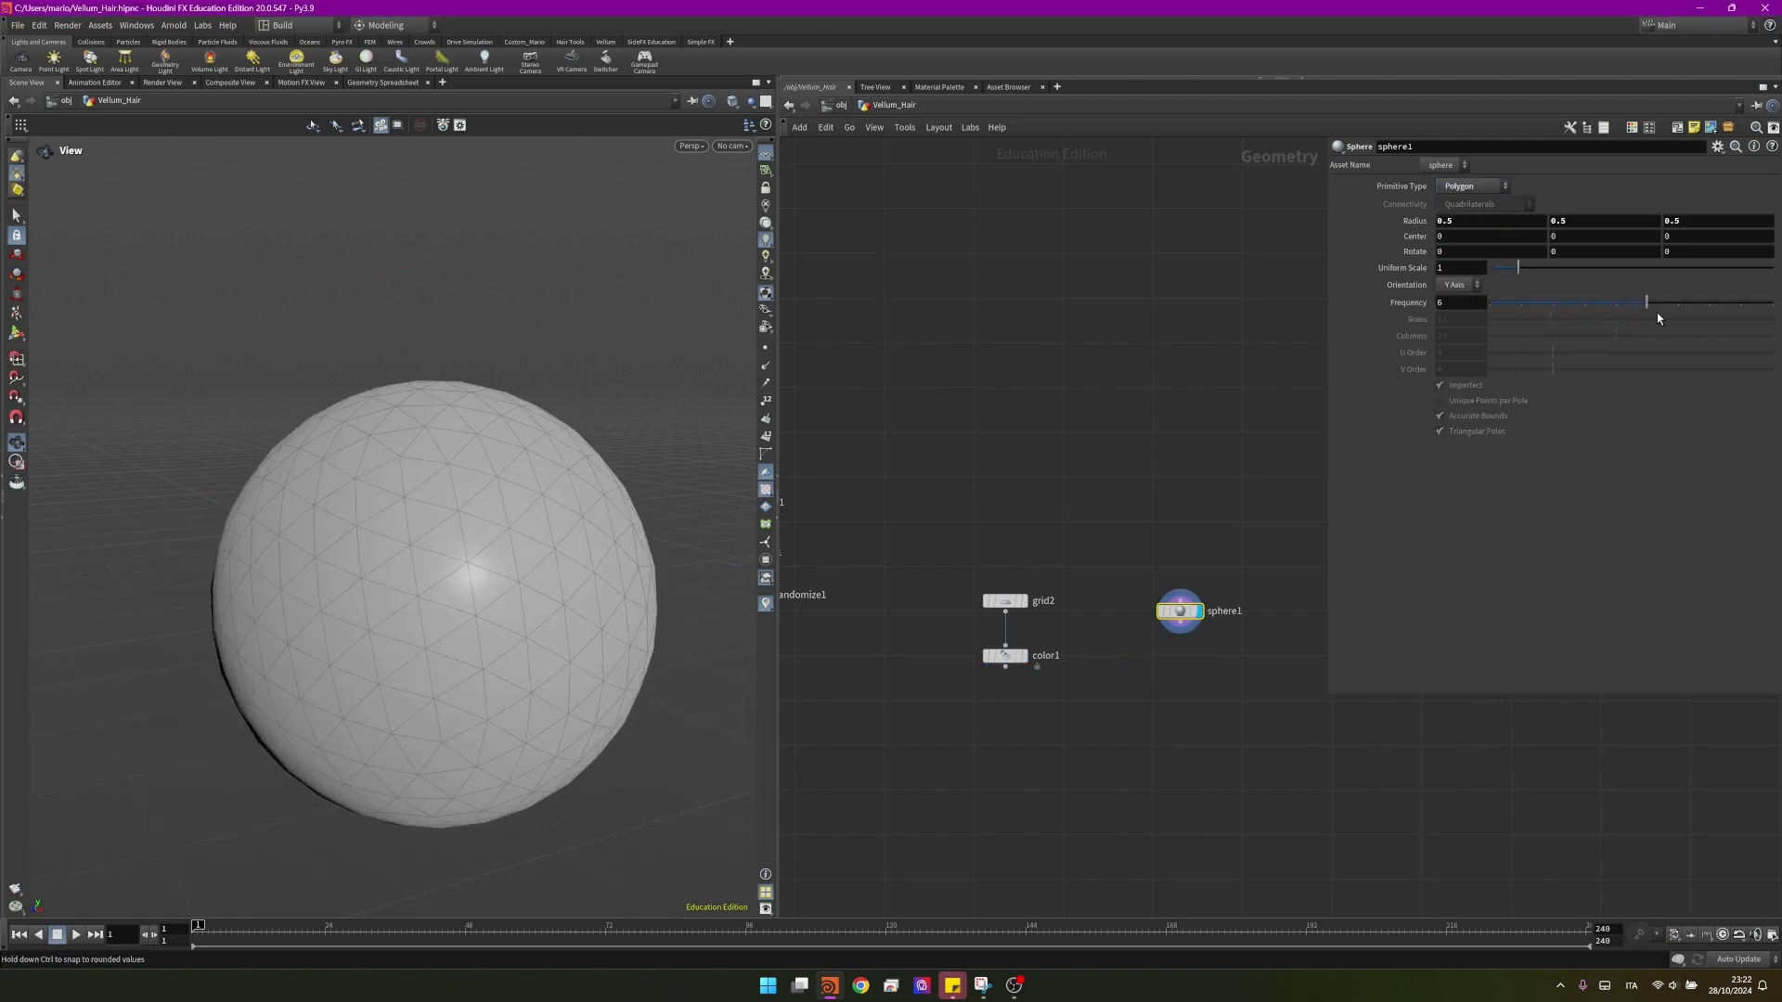
{"action": "left_click", "coordinate": [1454, 268]}
{"action": "type", "text": "0.13"}
{"action": "key", "text": "Return"}
- Move the sphere to the edge of the hair, about 0.62, 0.13, 0, and keyframe its center at frame 1
{"action": "scroll", "coordinate": [1092, 623], "scroll_direction": "down", "scroll_amount": 5}
{"action": "middle_click_drag", "start_coordinate": [891, 650], "coordinate": [1049, 604]}
{"action": "scroll", "coordinate": [1008, 570], "scroll_direction": "up", "scroll_amount": 6}
{"action": "scroll", "coordinate": [1021, 593], "scroll_direction": "up", "scroll_amount": 2}
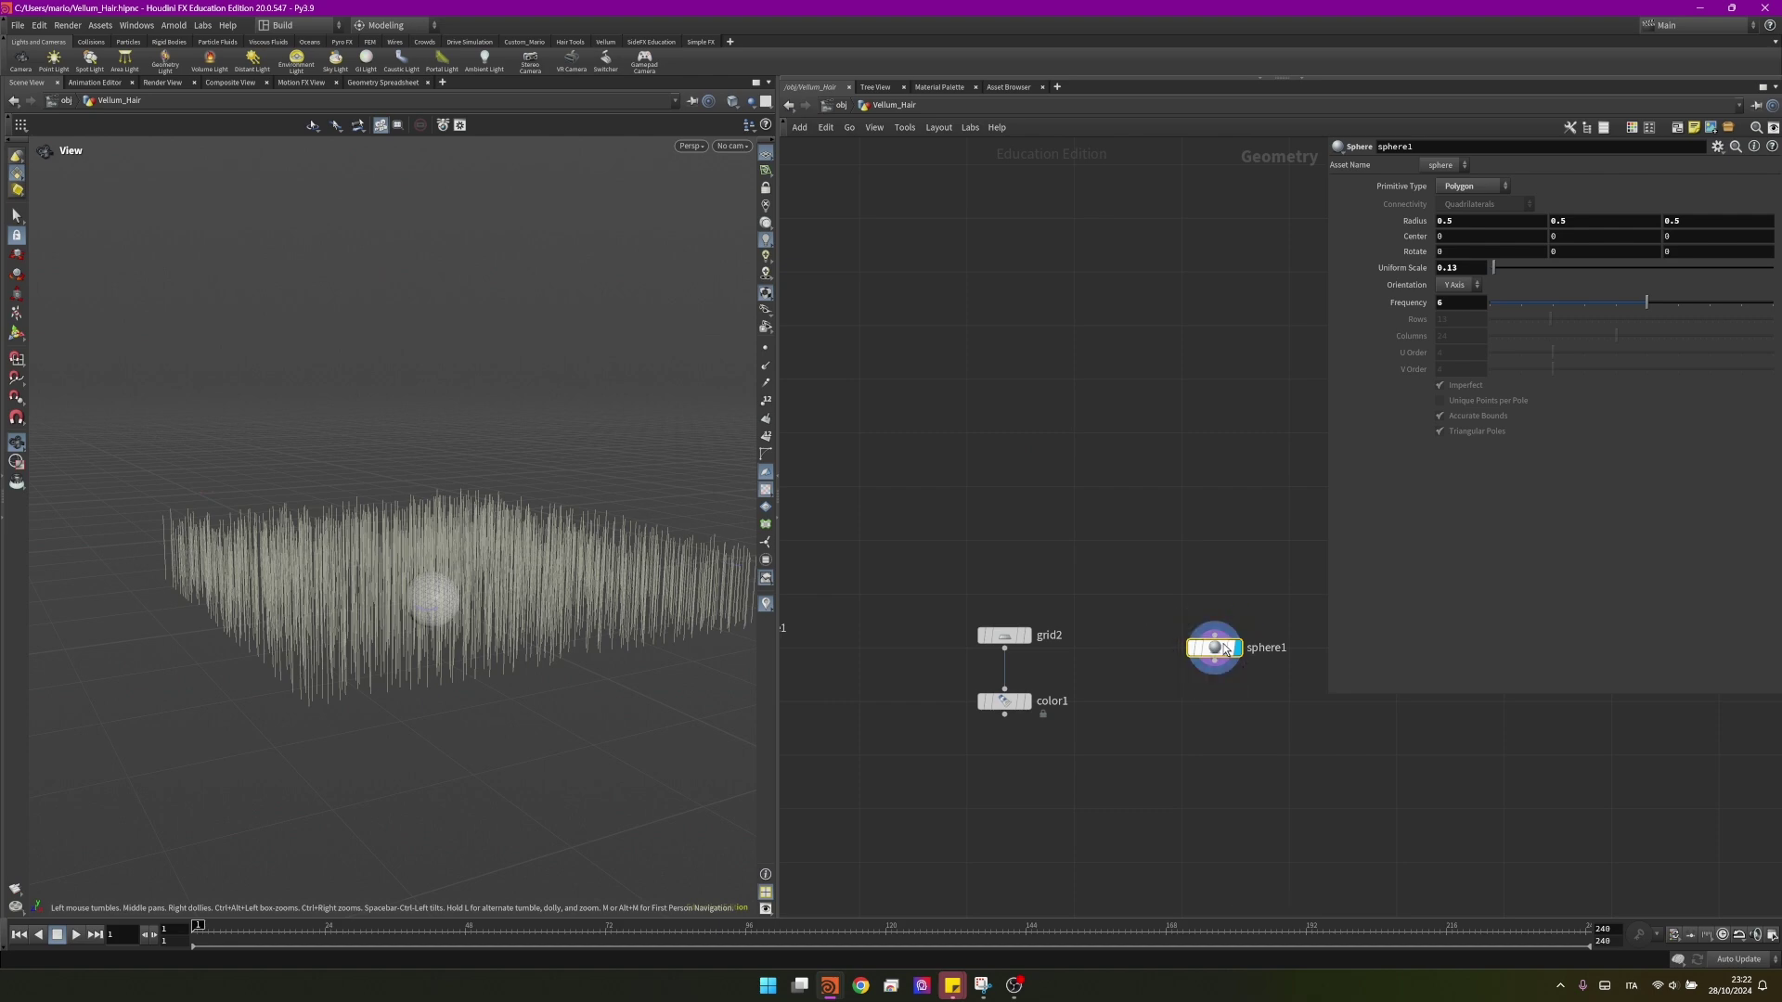
{"action": "left_click_drag", "start_coordinate": [436, 593], "coordinate": [498, 687]}
{"action": "key", "text": "Return"}
{"action": "key", "text": "Escape"}
{"action": "key", "text": "Return"}
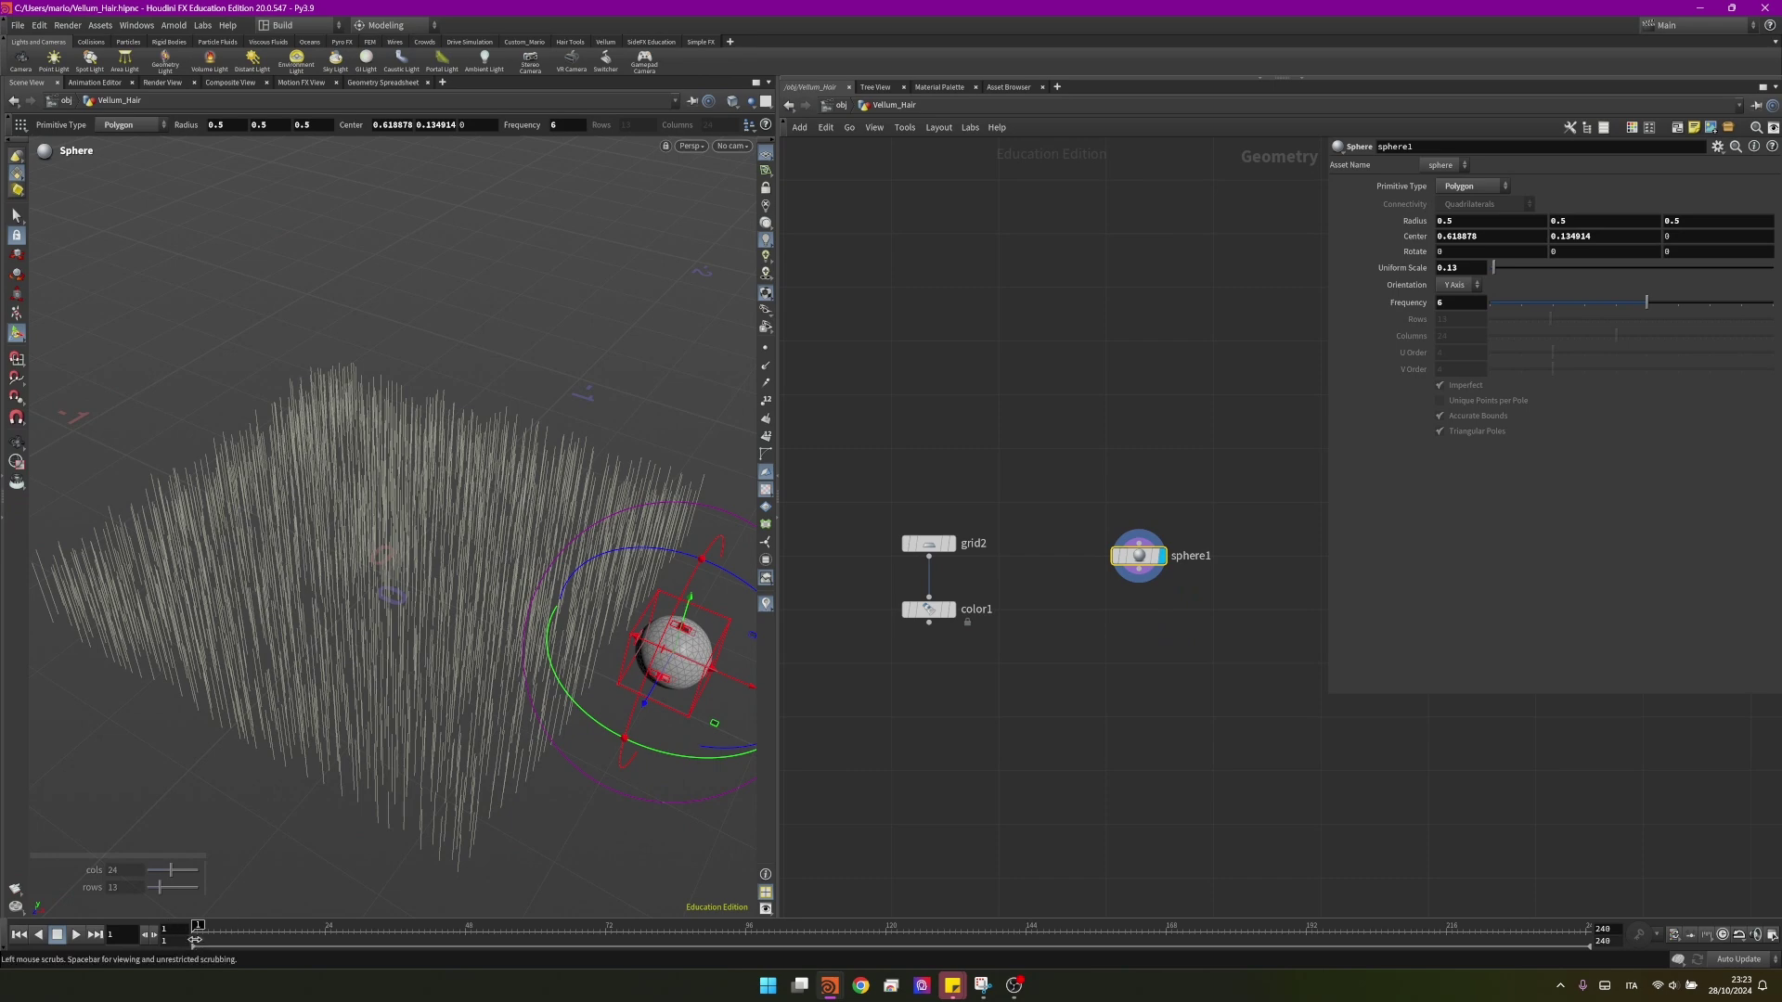
{"action": "left_click", "coordinate": [1414, 237], "text": "alt"}
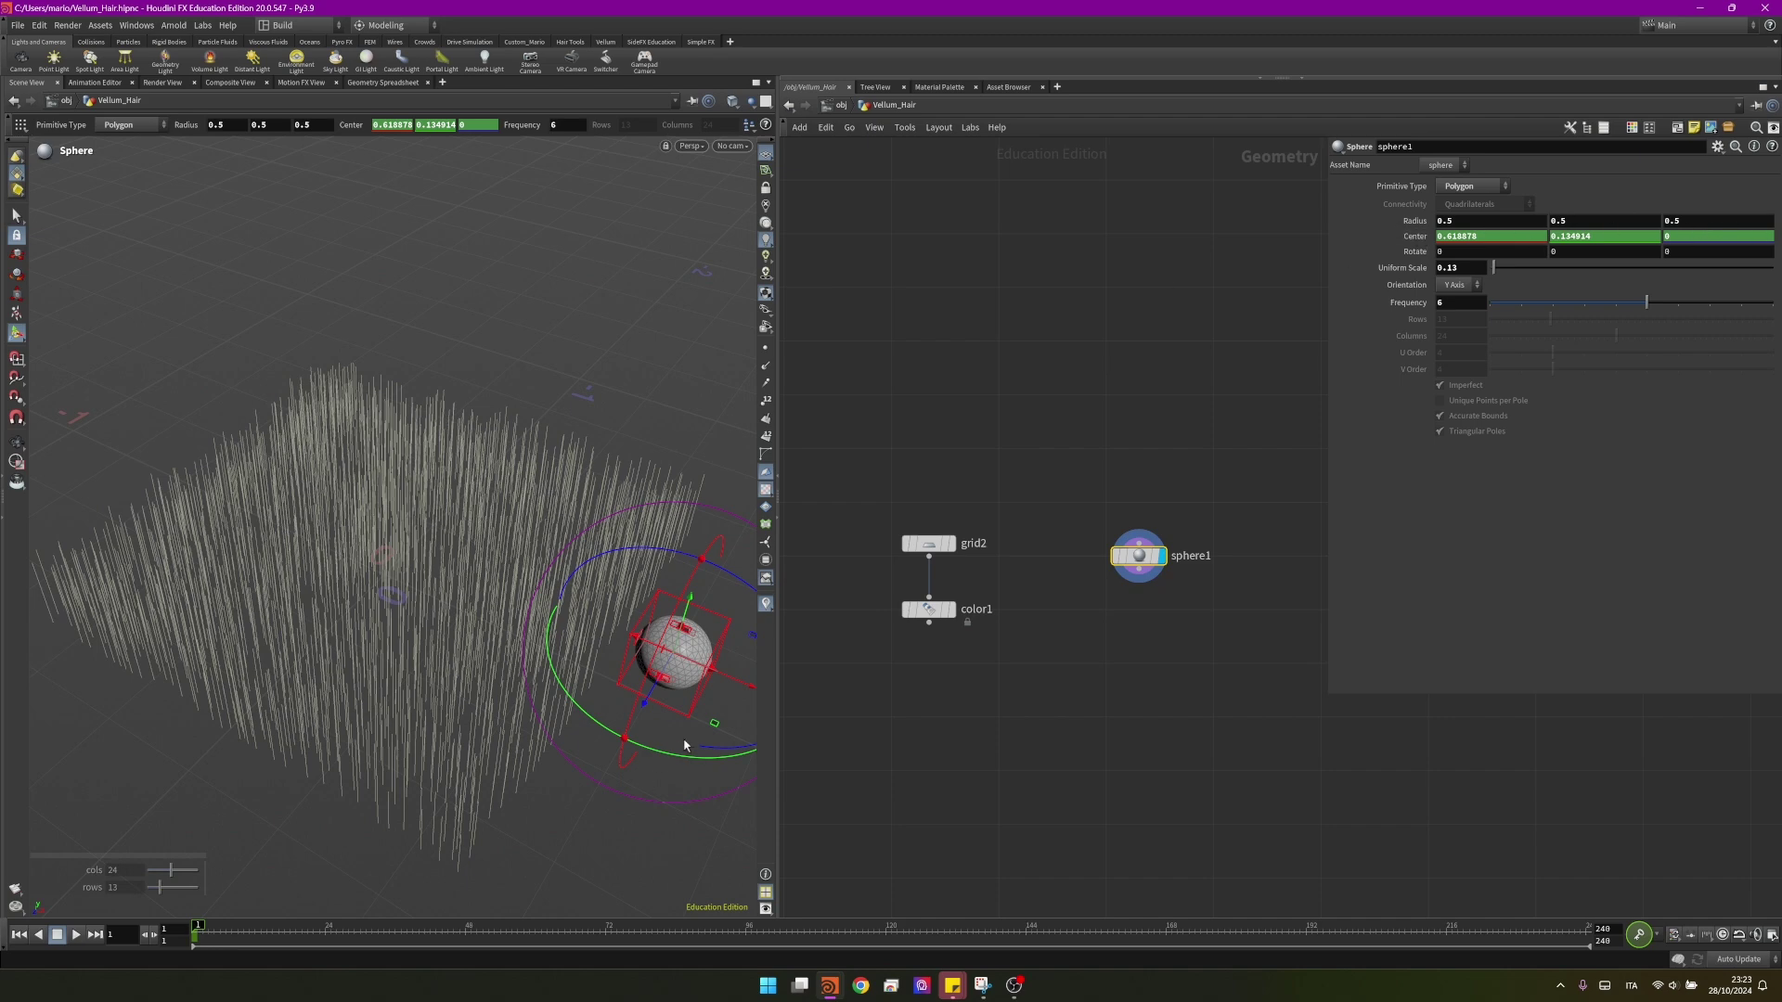
- At frame 24, move the sphere across the hair to about X -0.65, keyframe its center, and play the animation
{"action": "left_click", "coordinate": [327, 943]}
{"action": "left_click_drag", "start_coordinate": [743, 688], "coordinate": [184, 480]}
{"action": "key", "text": "ctrl+z"}
{"action": "key", "text": "r"}
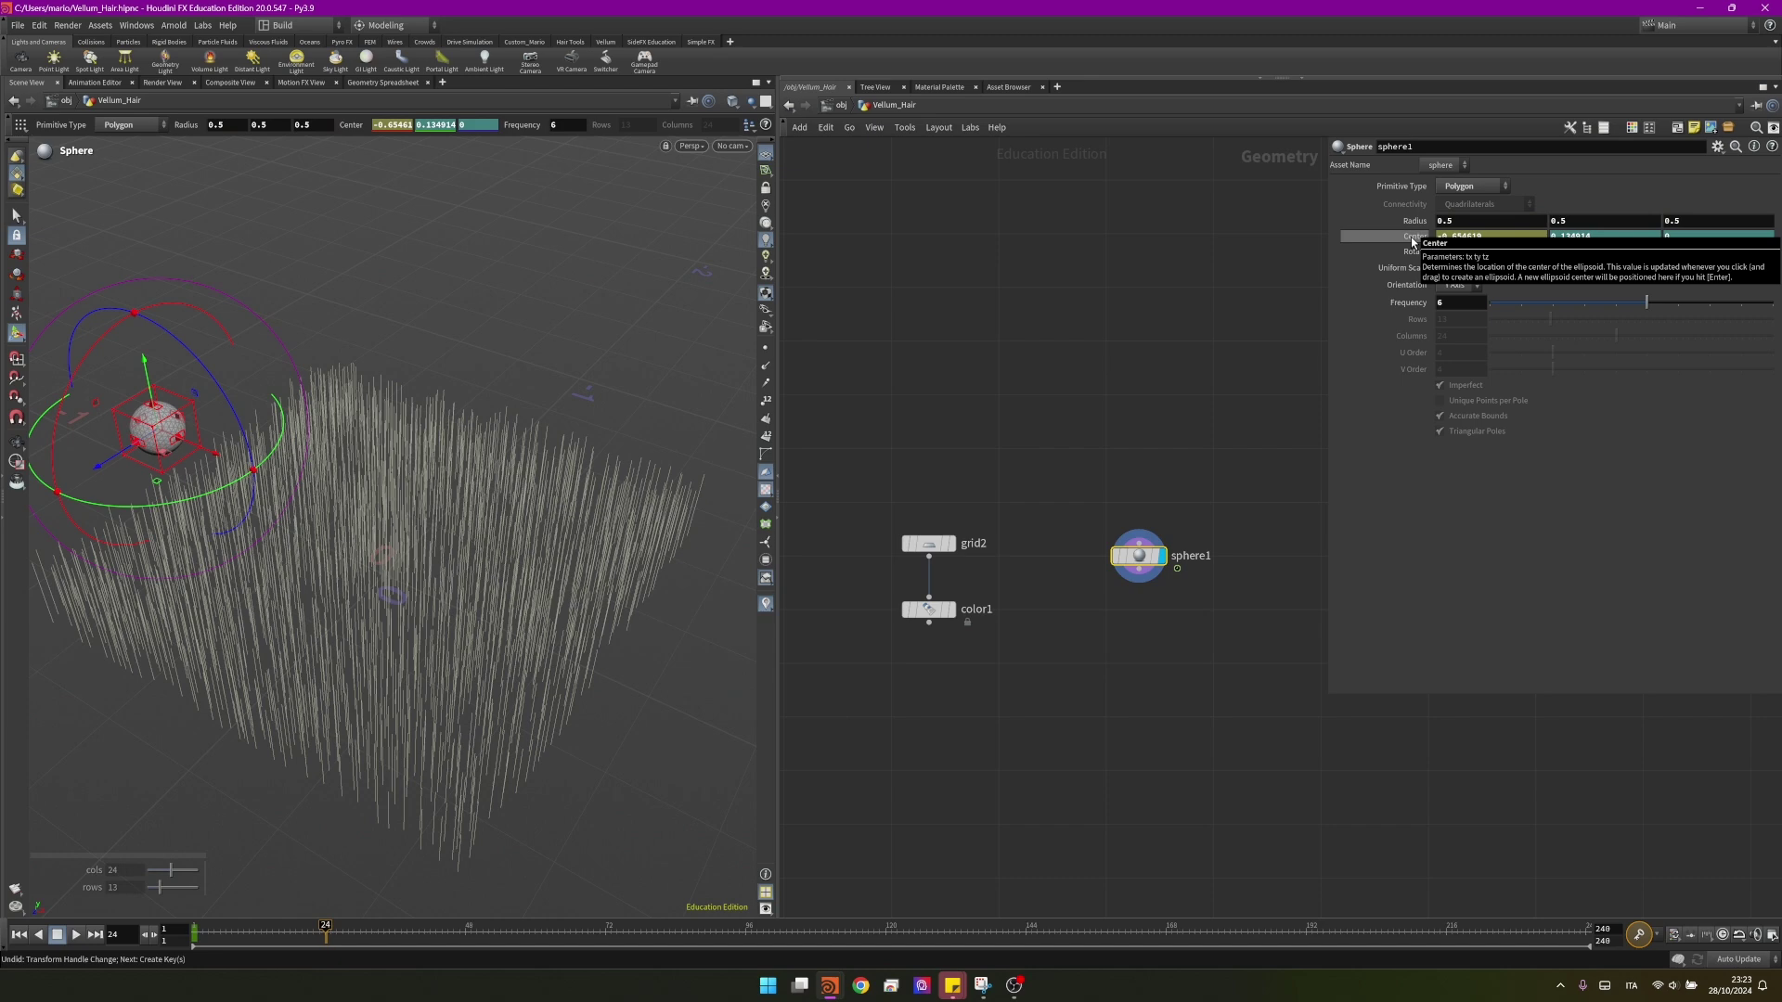
{"action": "left_click", "coordinate": [1410, 240], "text": "alt"}
{"action": "left_click", "coordinate": [19, 934]}
{"action": "left_click", "coordinate": [75, 936]}
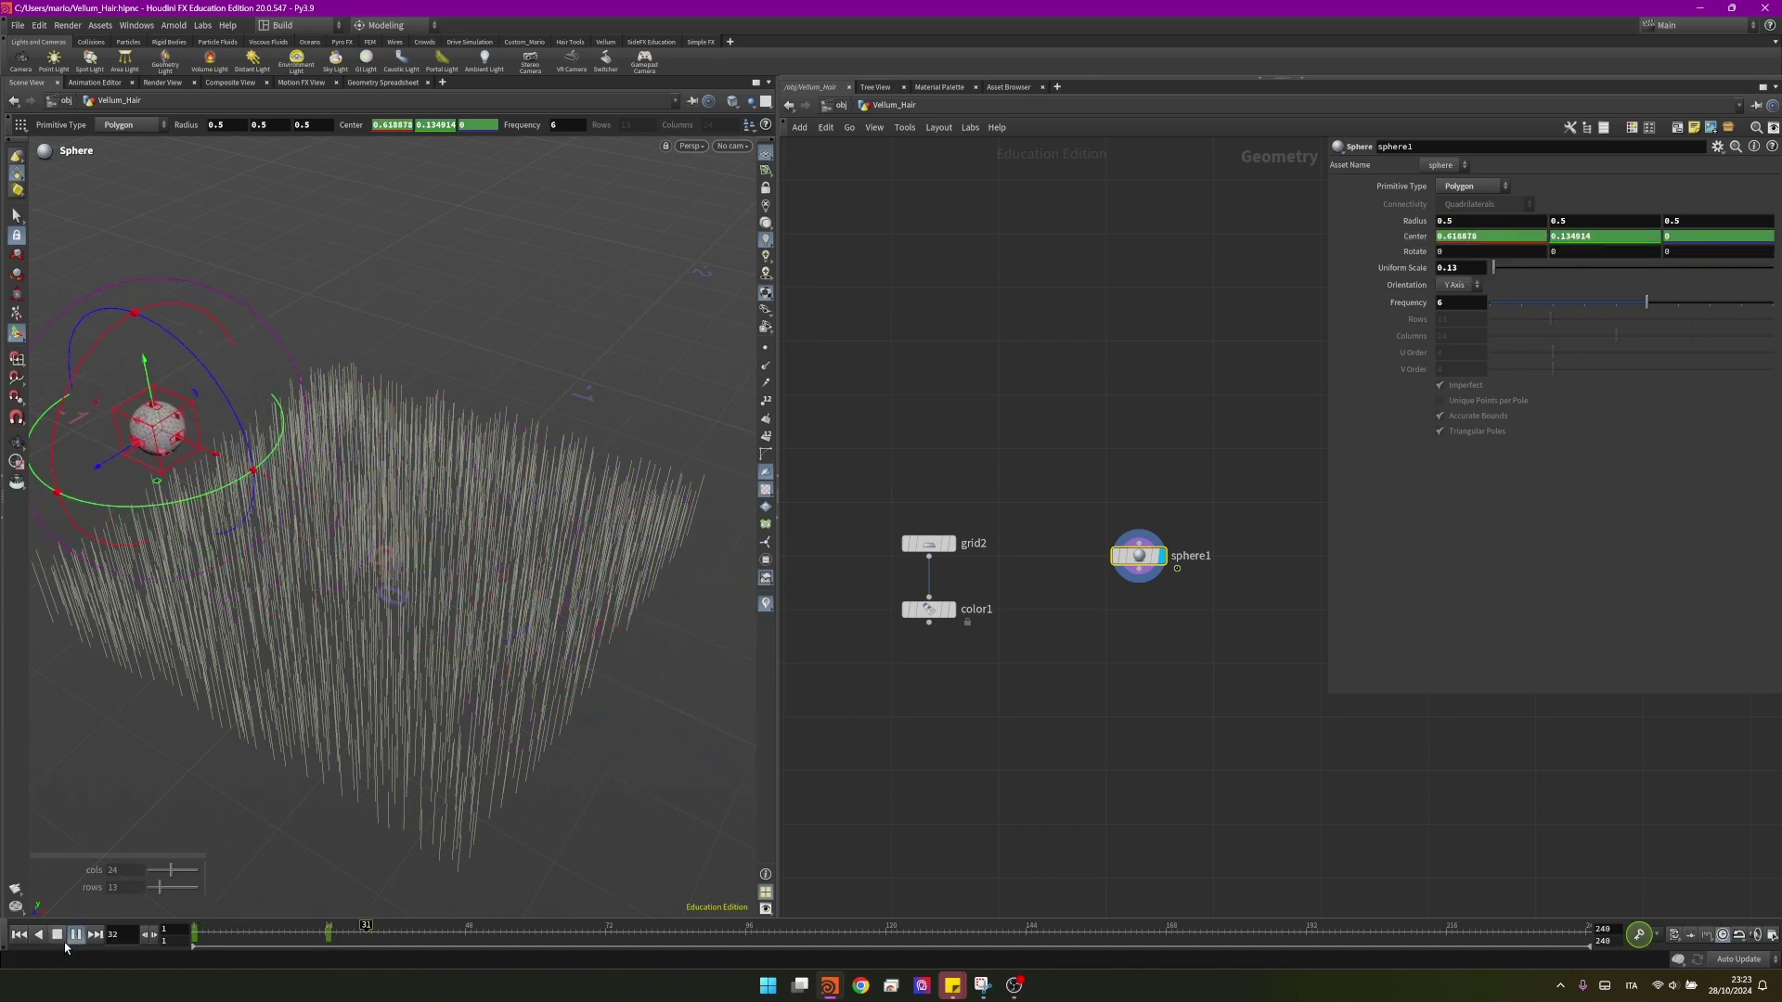
{"action": "left_click", "coordinate": [77, 934]}
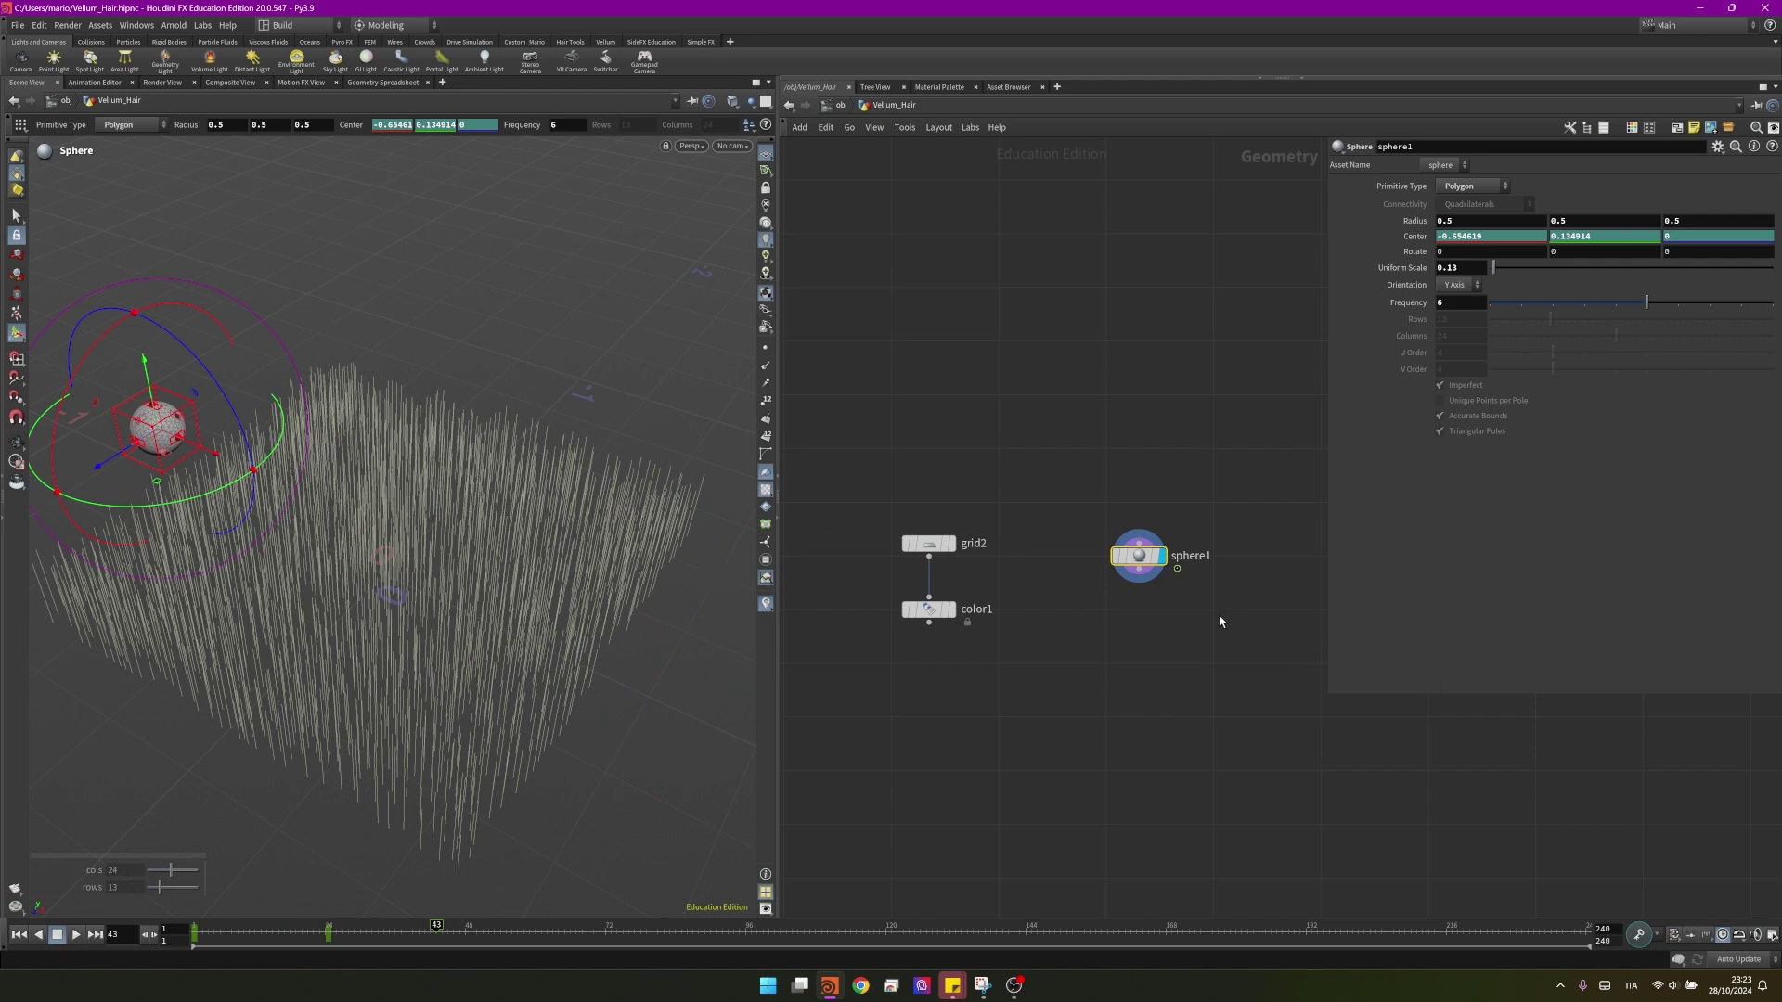
- Add a Transform node fed by the sphere and set its Y rotation to -90
{"action": "key", "text": "Tab"}
{"action": "type", "text": "trans"}
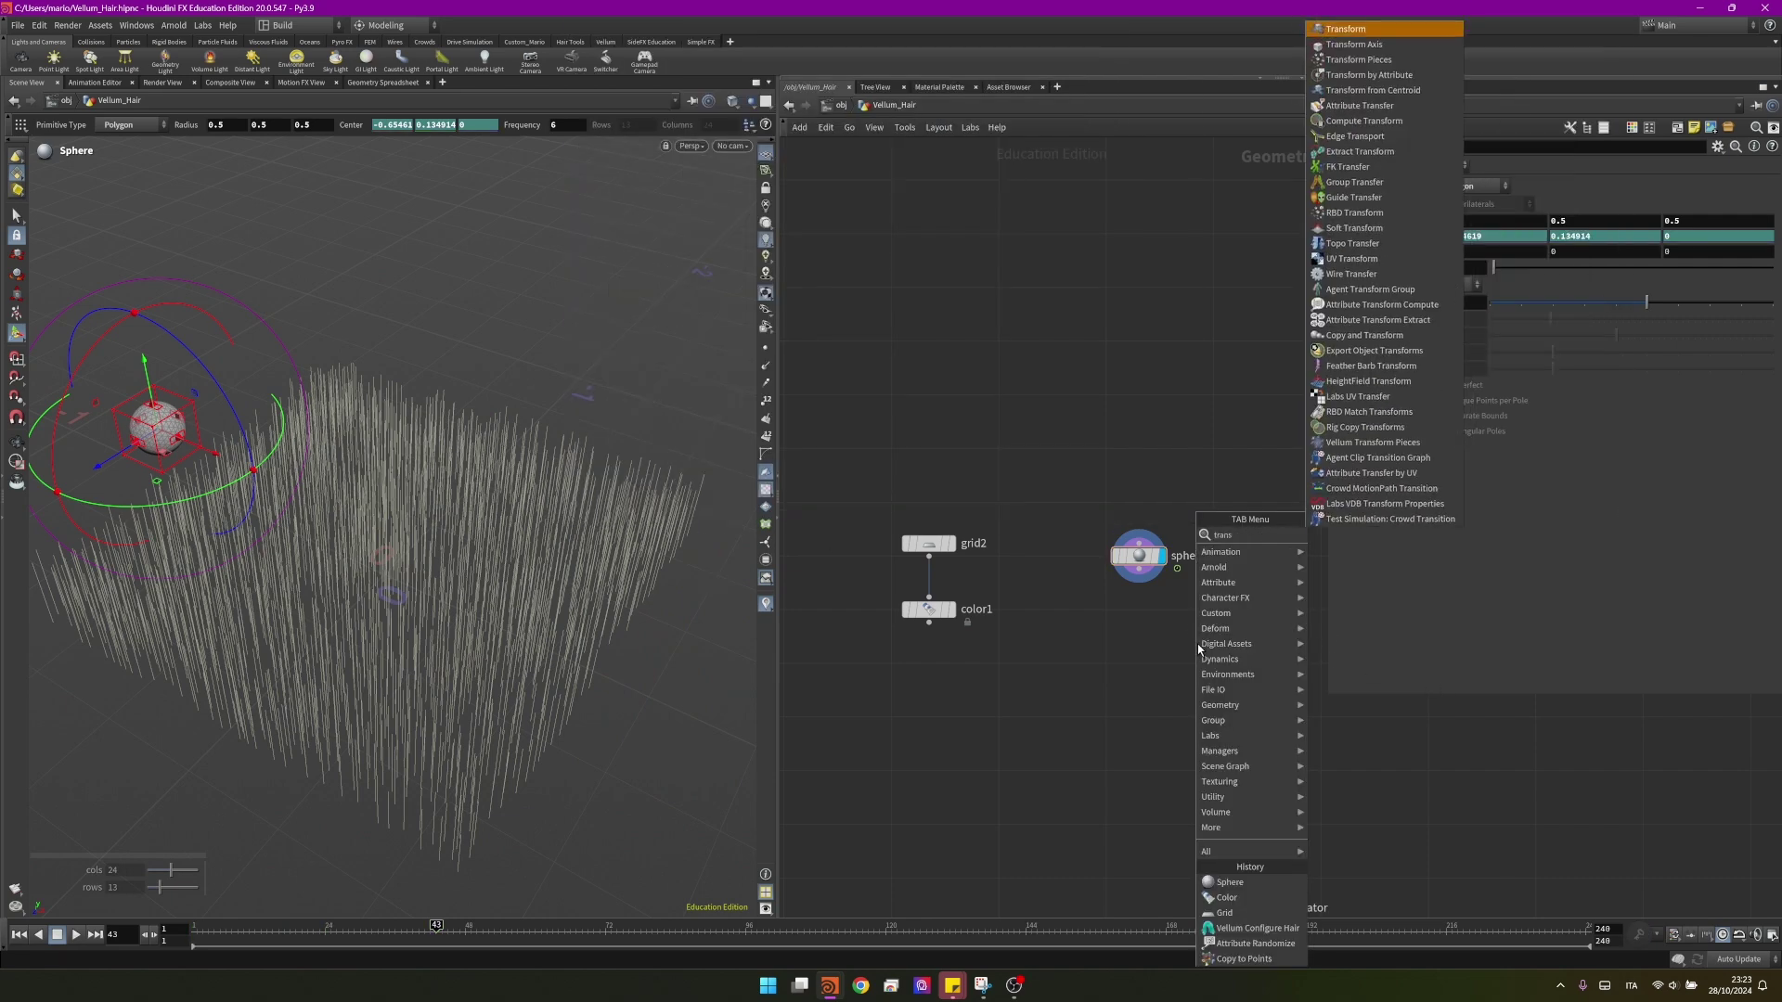
{"action": "key", "text": "Return"}
{"action": "left_click", "coordinate": [1199, 631]}
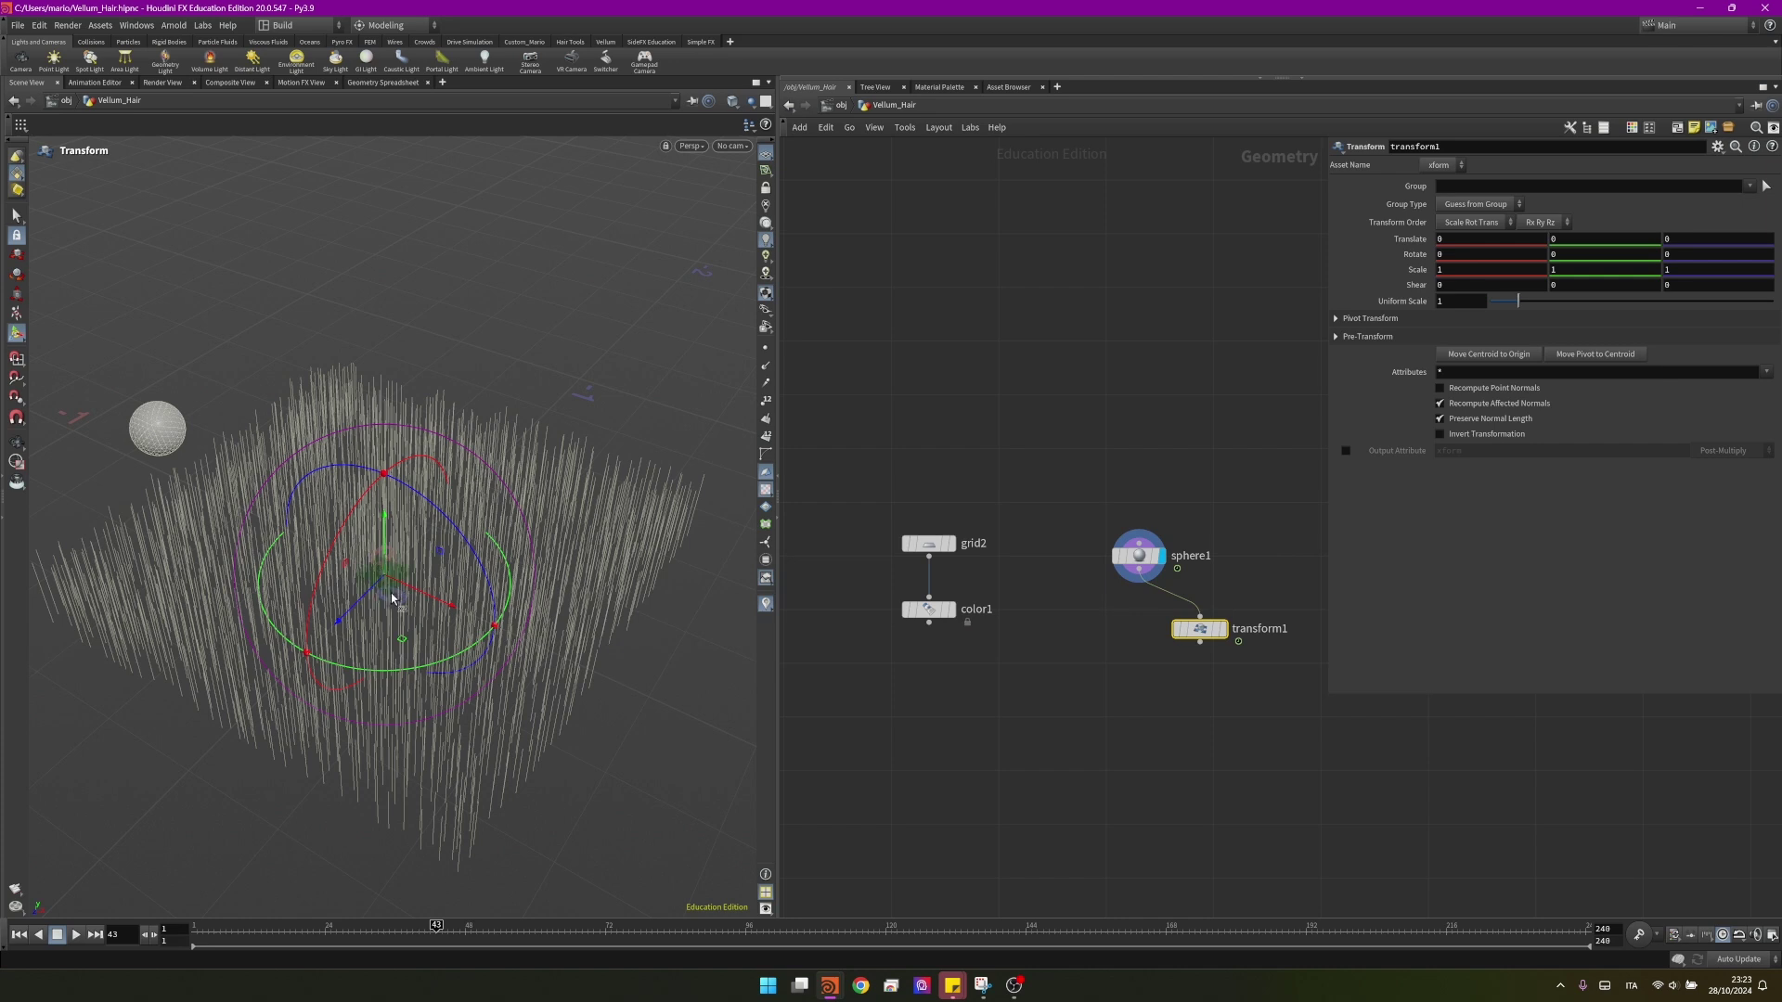
{"action": "left_click_drag", "start_coordinate": [413, 676], "coordinate": [184, 603]}
{"action": "key", "text": "ctrl+z"}
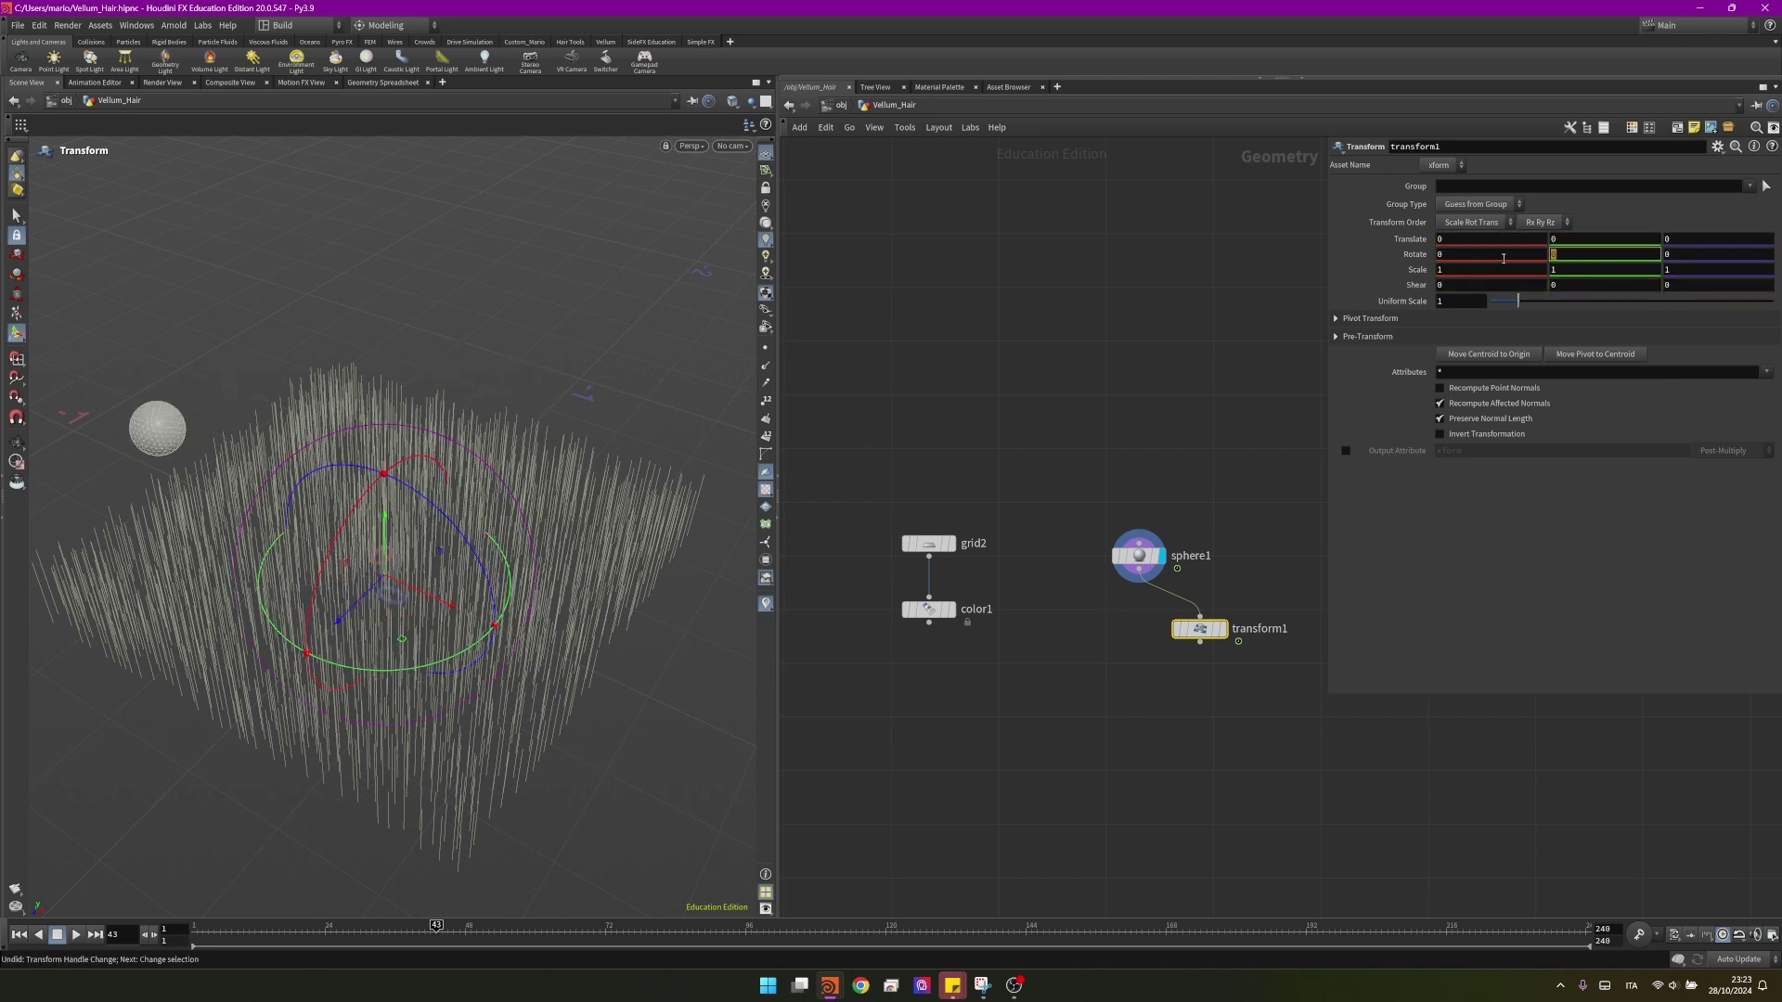
{"action": "type", "text": "-90"}
{"action": "key", "text": "Return"}
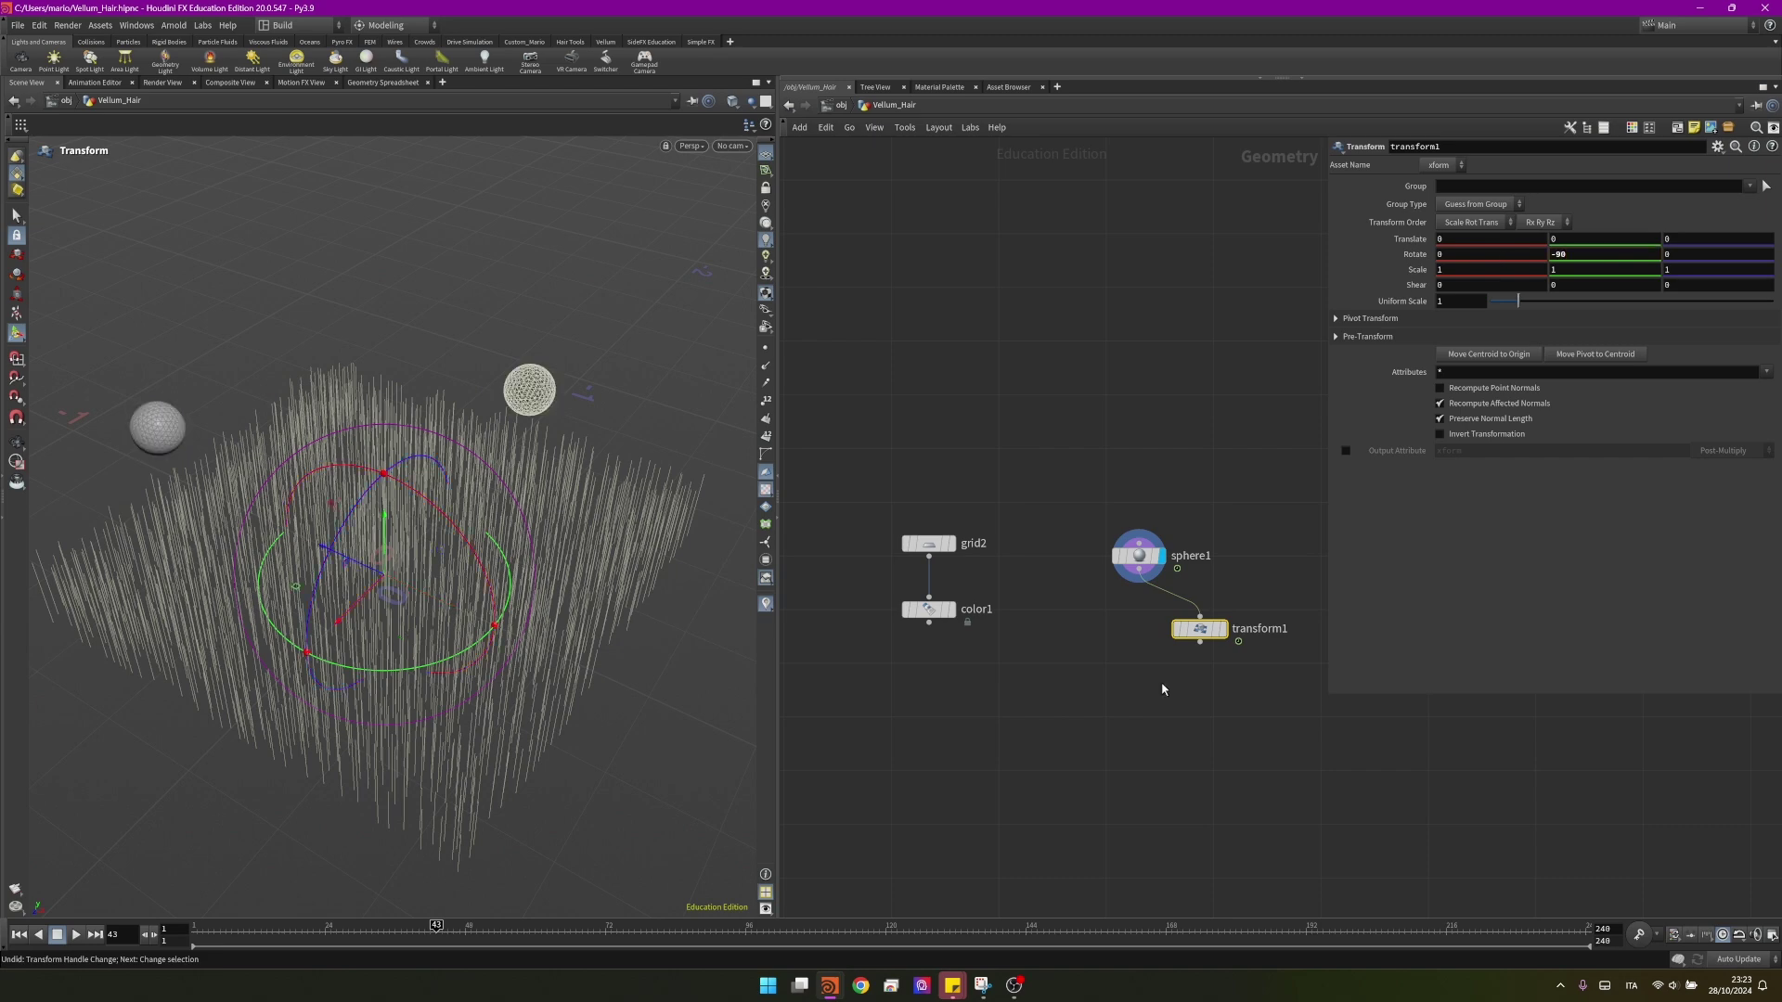
- Merge the colored grid, the sphere and the transformed sphere, display the Merge node, and scrub the timeline to check the motion
{"action": "key", "text": "Tab"}
{"action": "type", "text": "merg"}
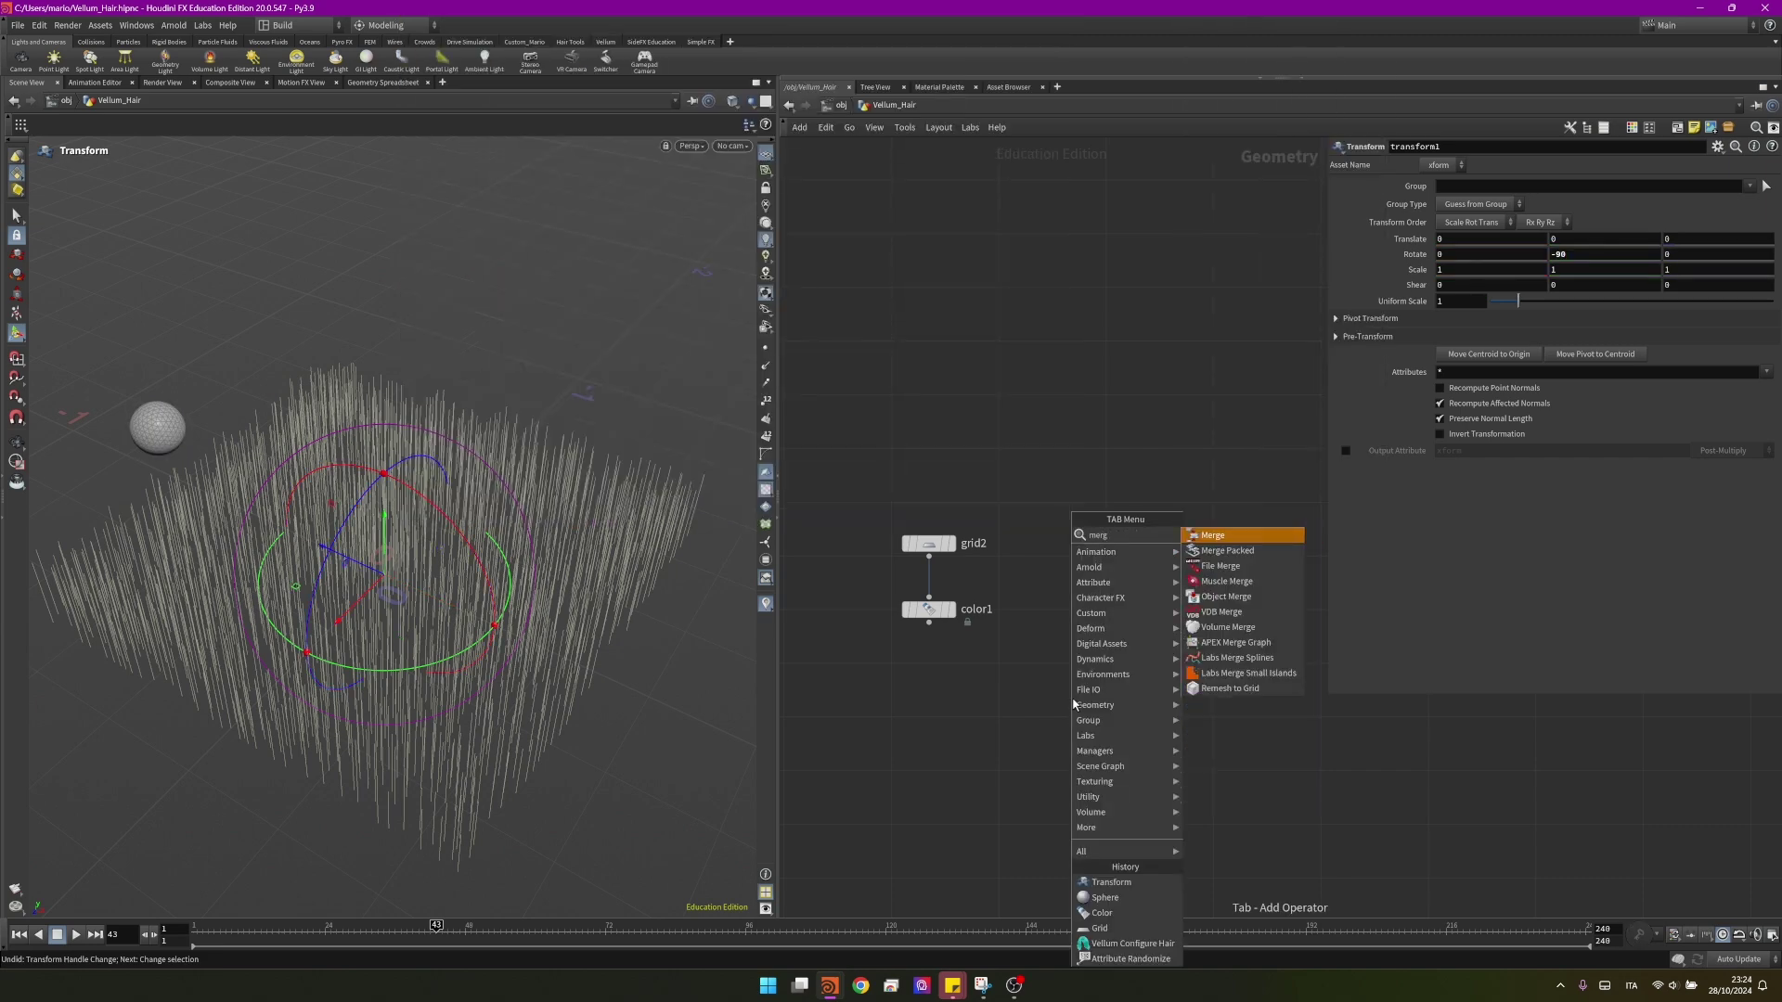
{"action": "key", "text": "Return"}
{"action": "left_click", "coordinate": [1070, 696]}
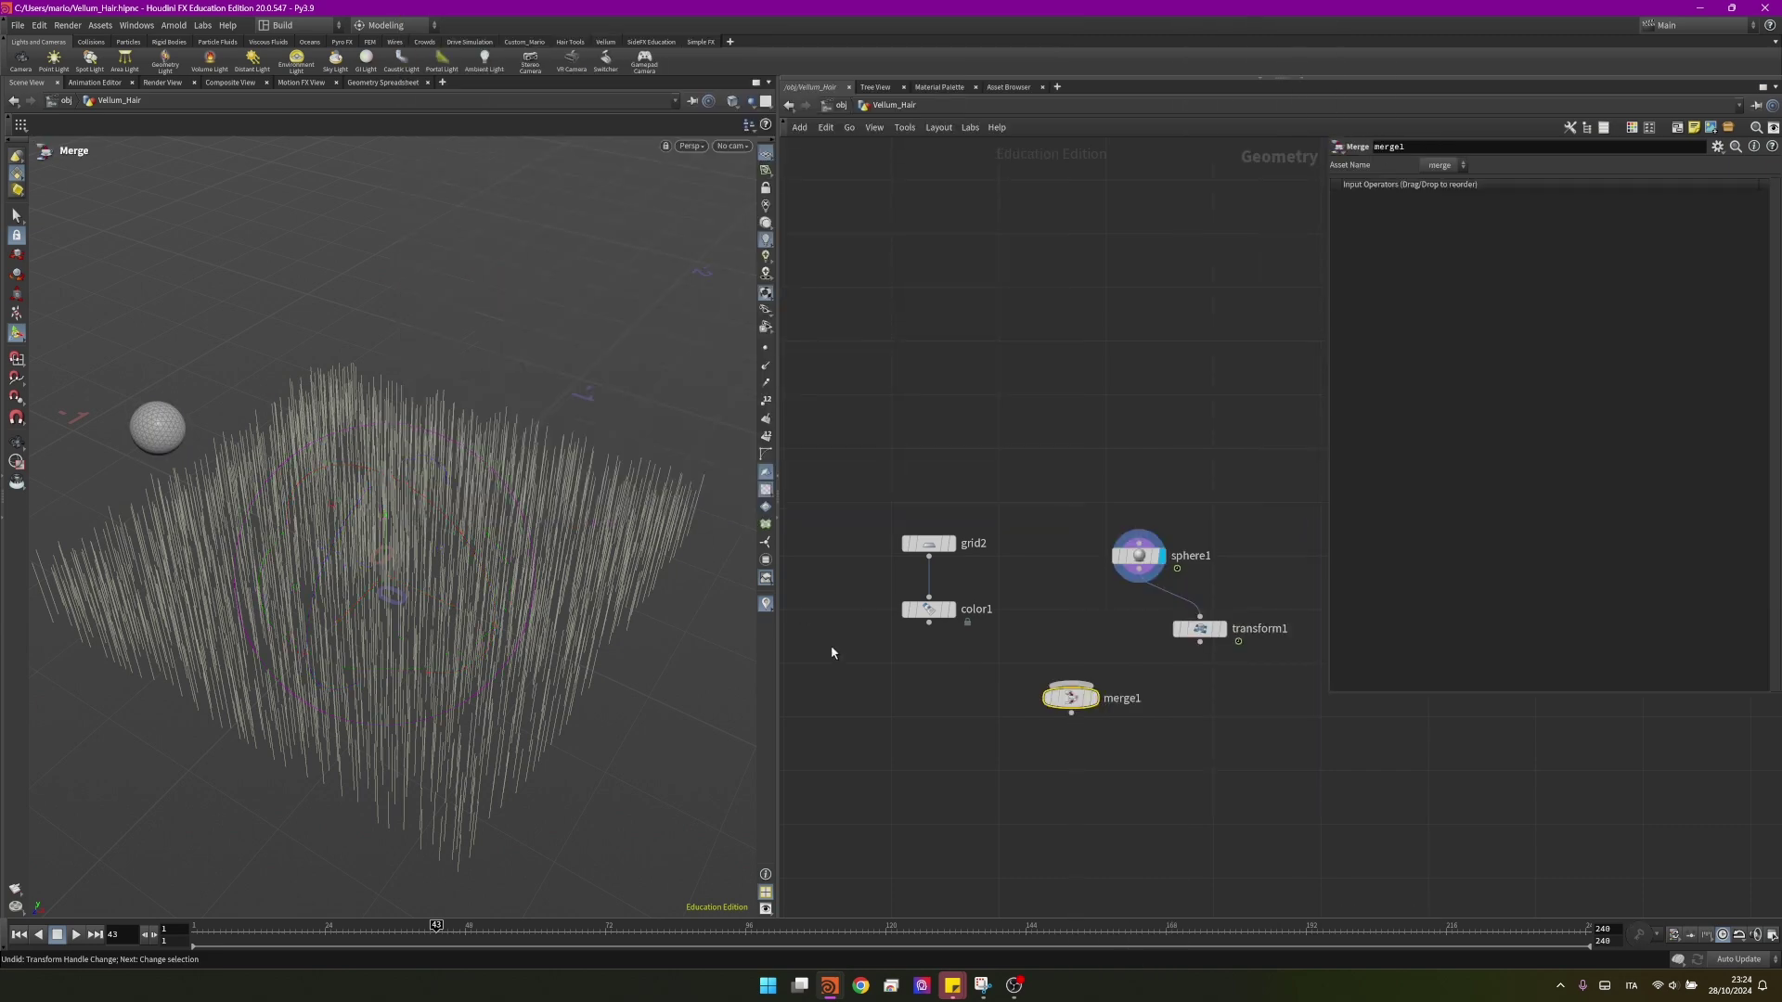
{"action": "left_click_drag", "start_coordinate": [1140, 569], "coordinate": [1071, 686]}
{"action": "left_click", "coordinate": [1200, 641]}
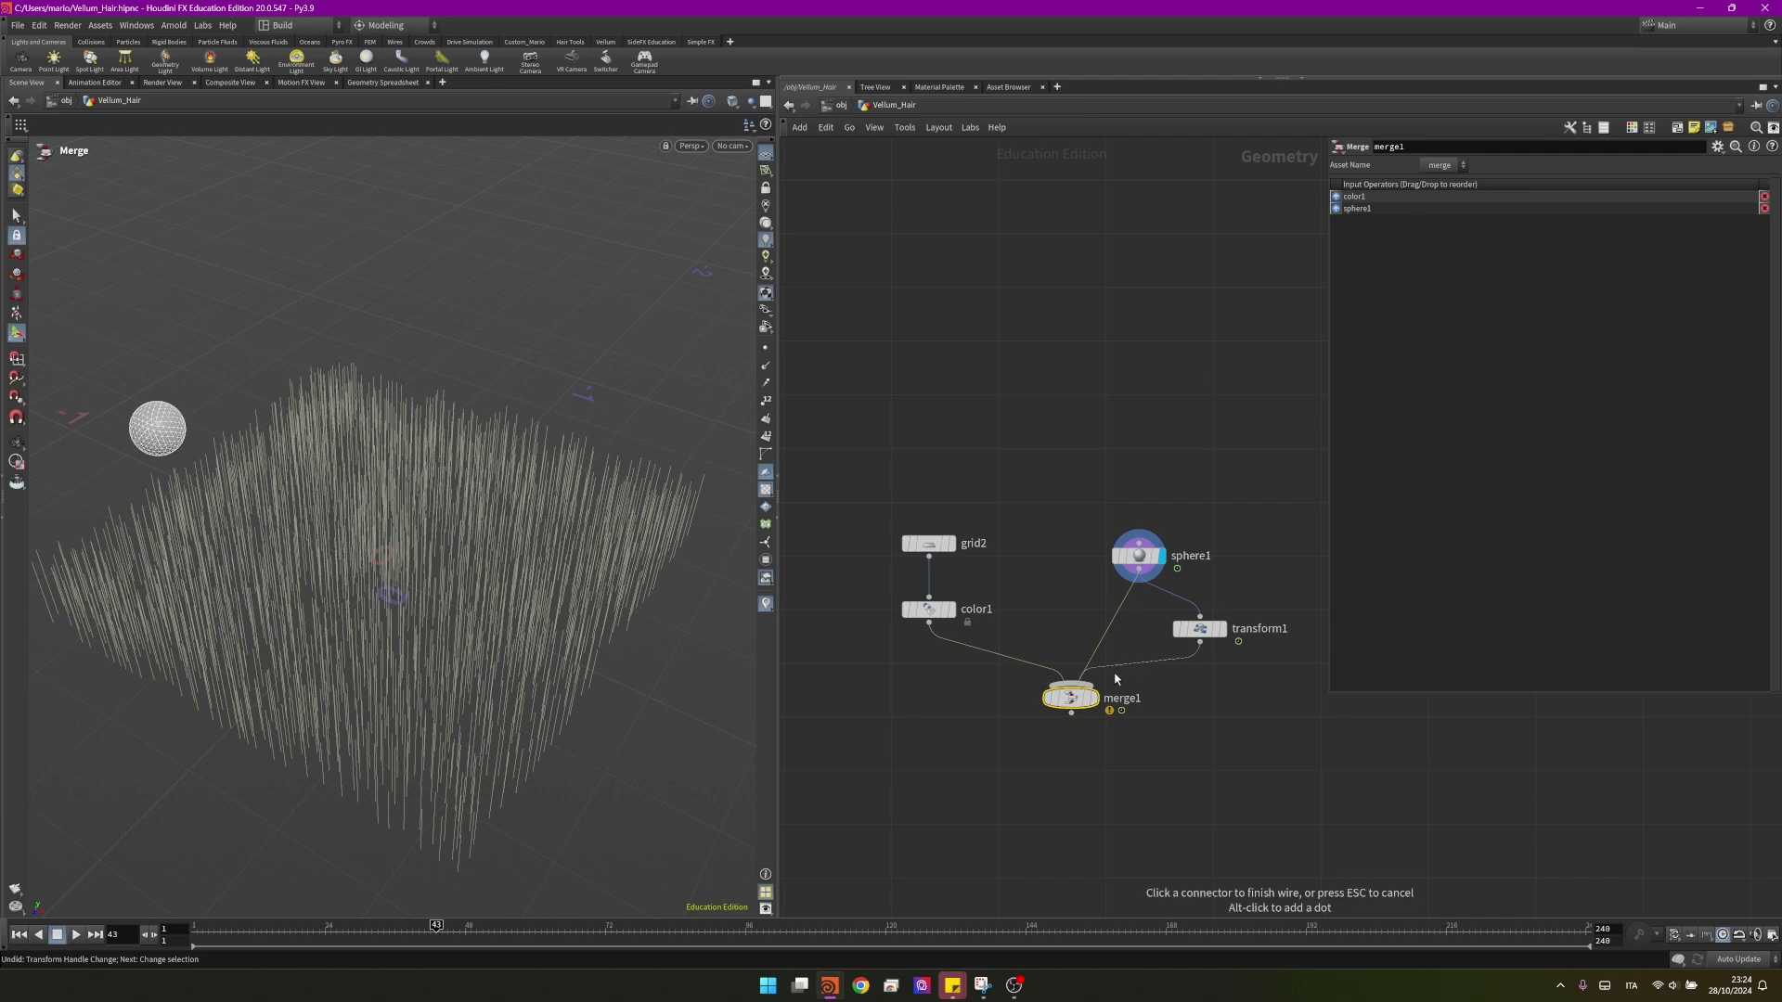
{"action": "left_click", "coordinate": [1076, 687]}
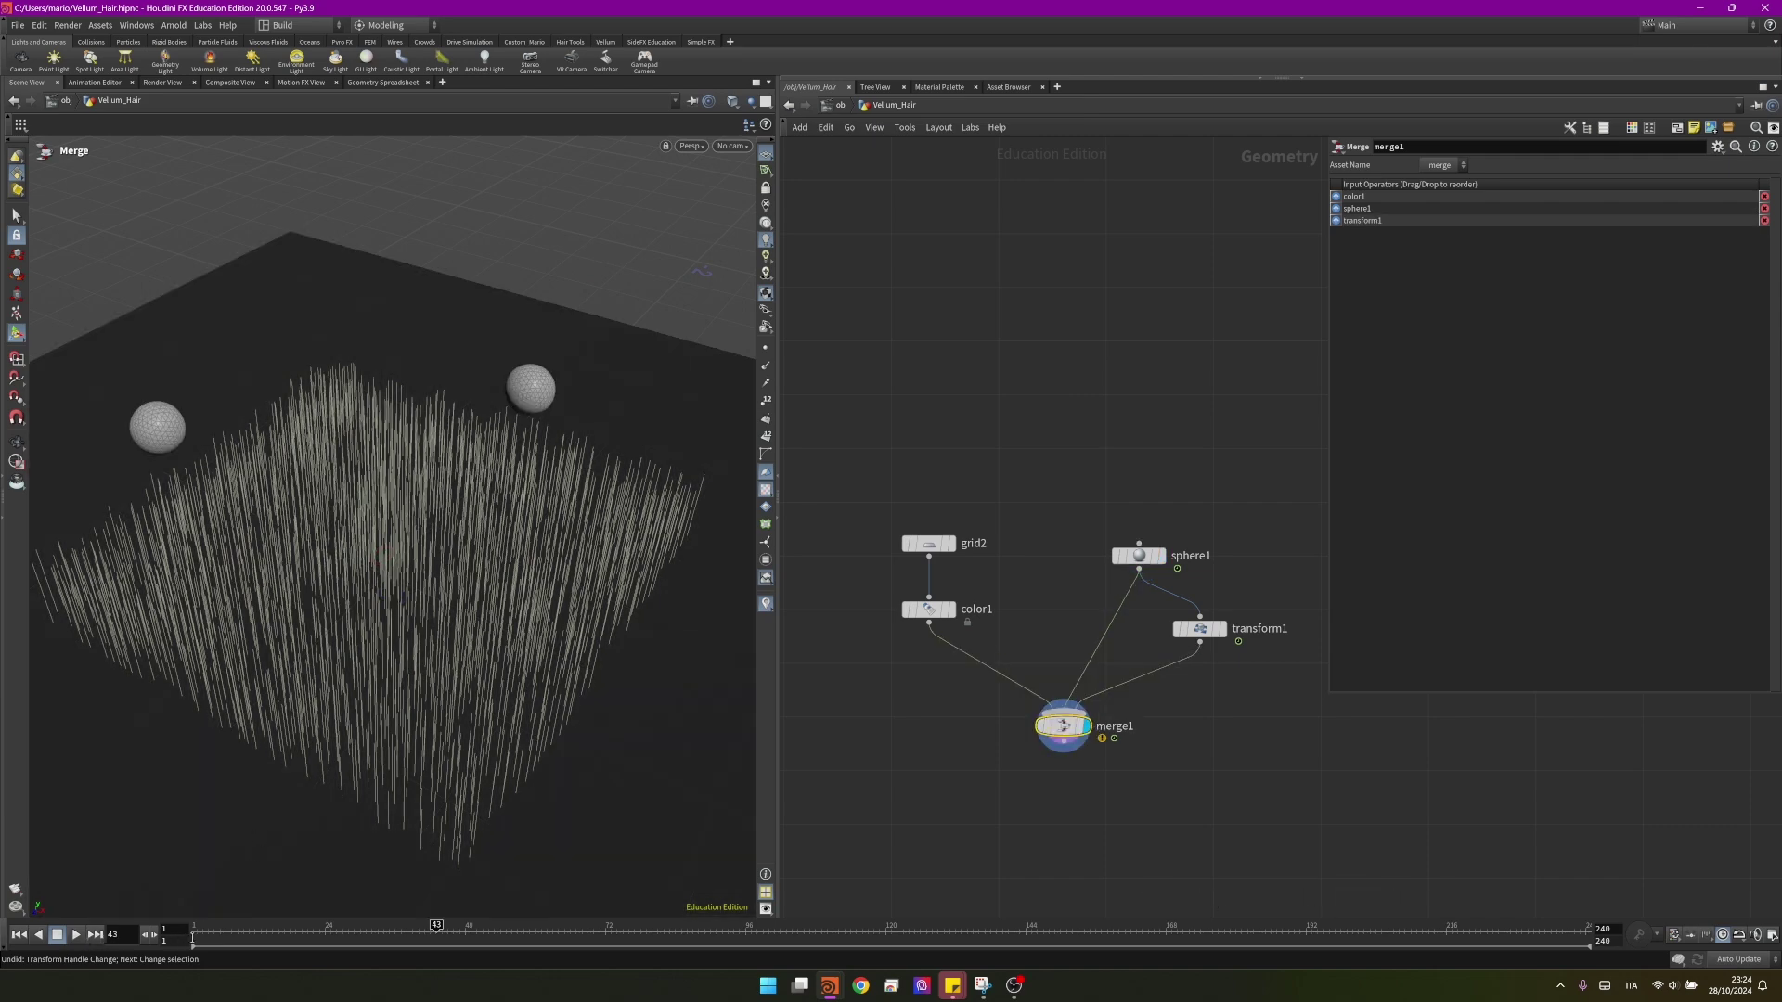
{"action": "mouse_move", "coordinate": [192, 936]}
{"action": "left_mouse_down"}
{"action": "mouse_move", "coordinate": [258, 955]}
{"action": "mouse_move", "coordinate": [210, 957]}
{"action": "left_mouse_up"}
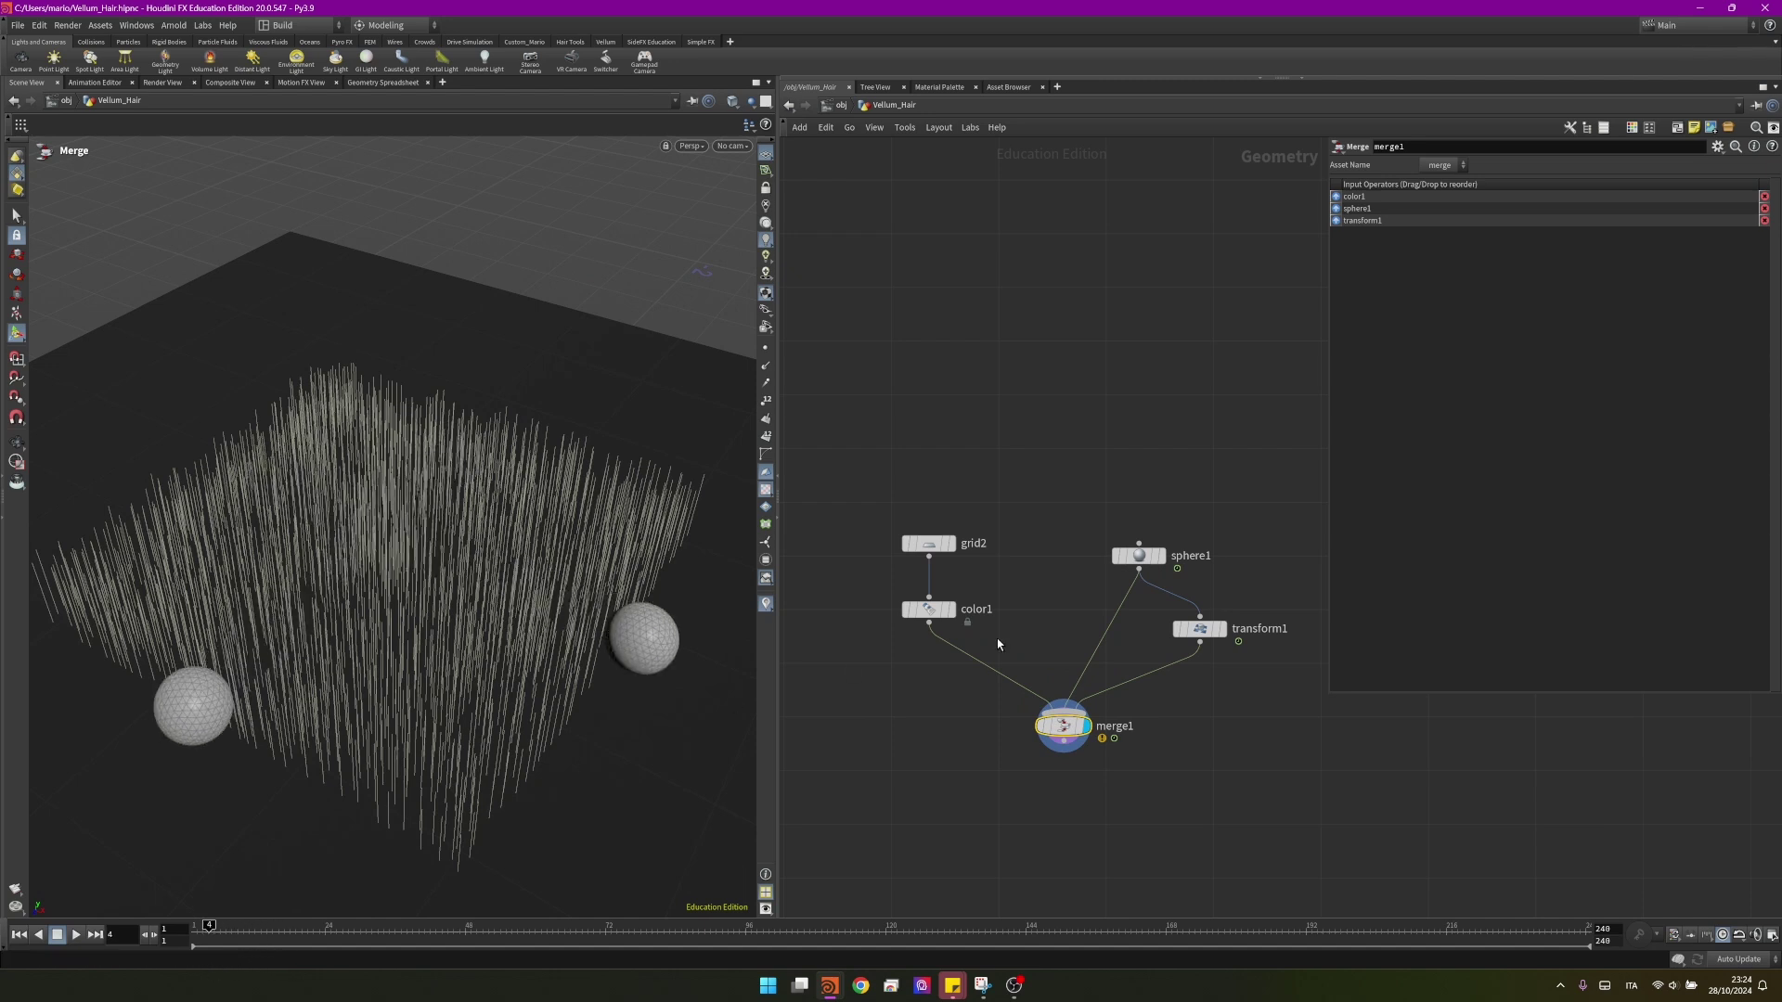
- Insert a Time Shift node between the sphere and its Transform node and align it with the branch
{"action": "left_click_drag", "start_coordinate": [1198, 627], "coordinate": [1195, 652]}
{"action": "key", "text": "Tab"}
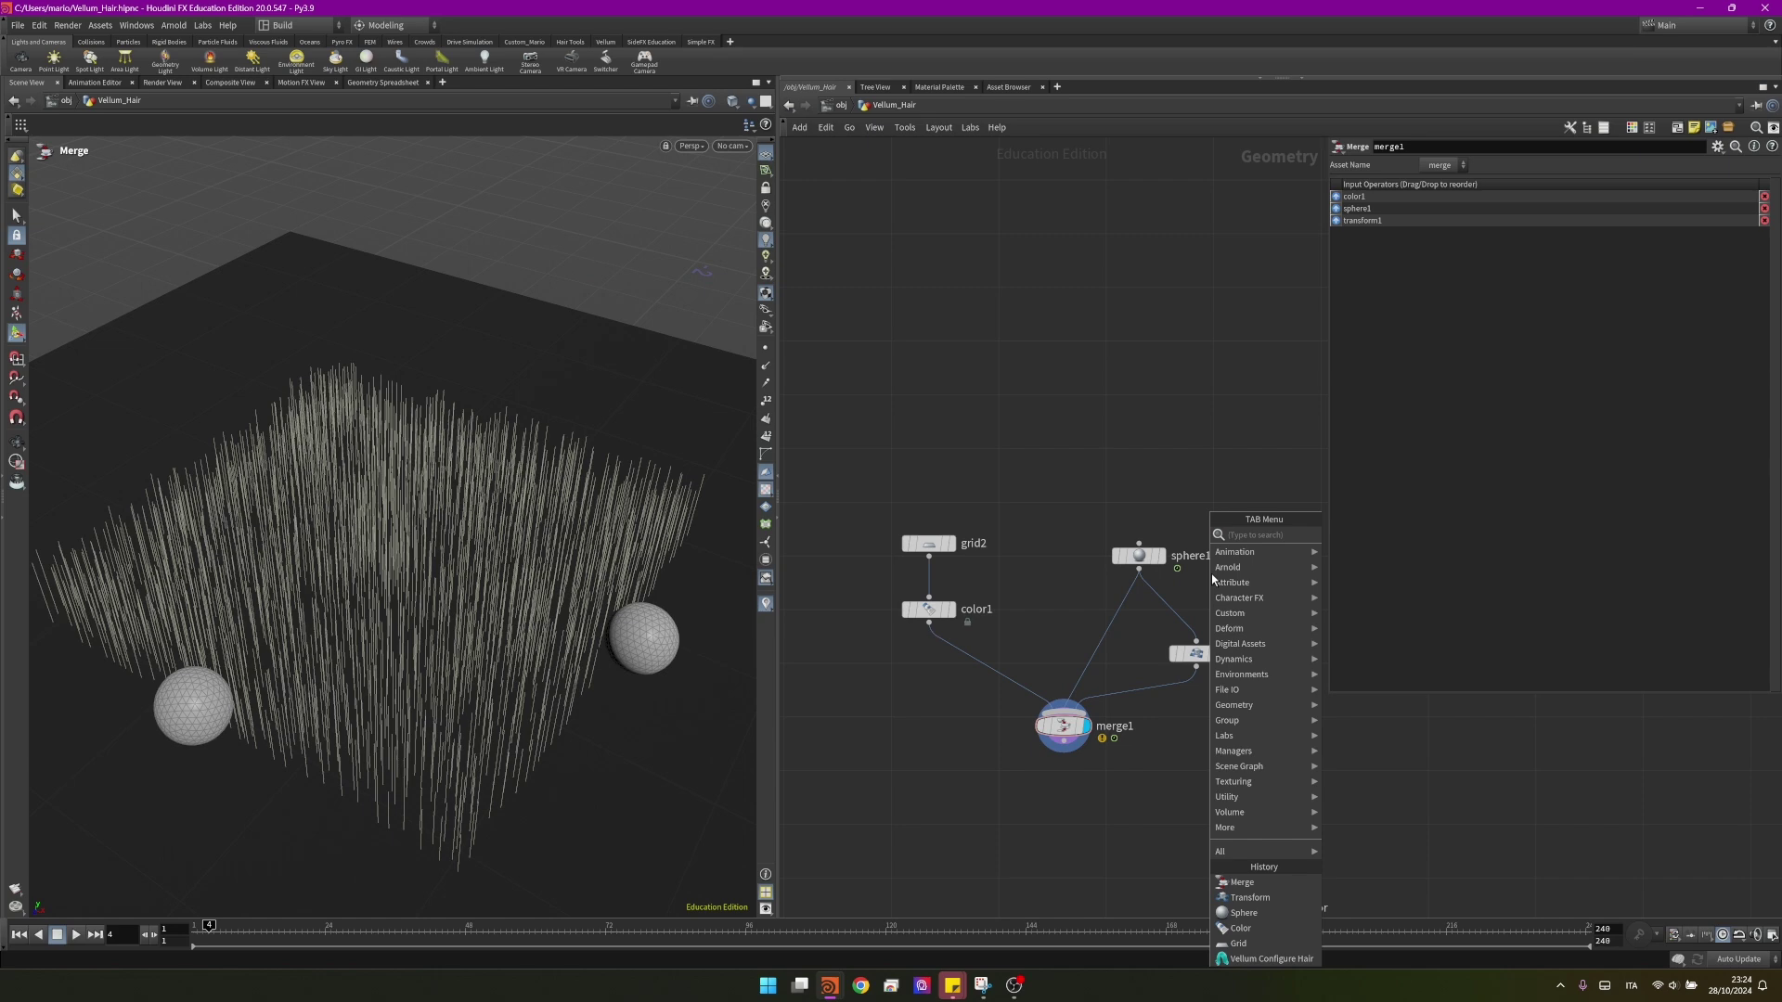
{"action": "type", "text": "ti"}
{"action": "key", "text": "Down"}
{"action": "key", "text": "Return"}
{"action": "left_click", "coordinate": [1186, 610]}
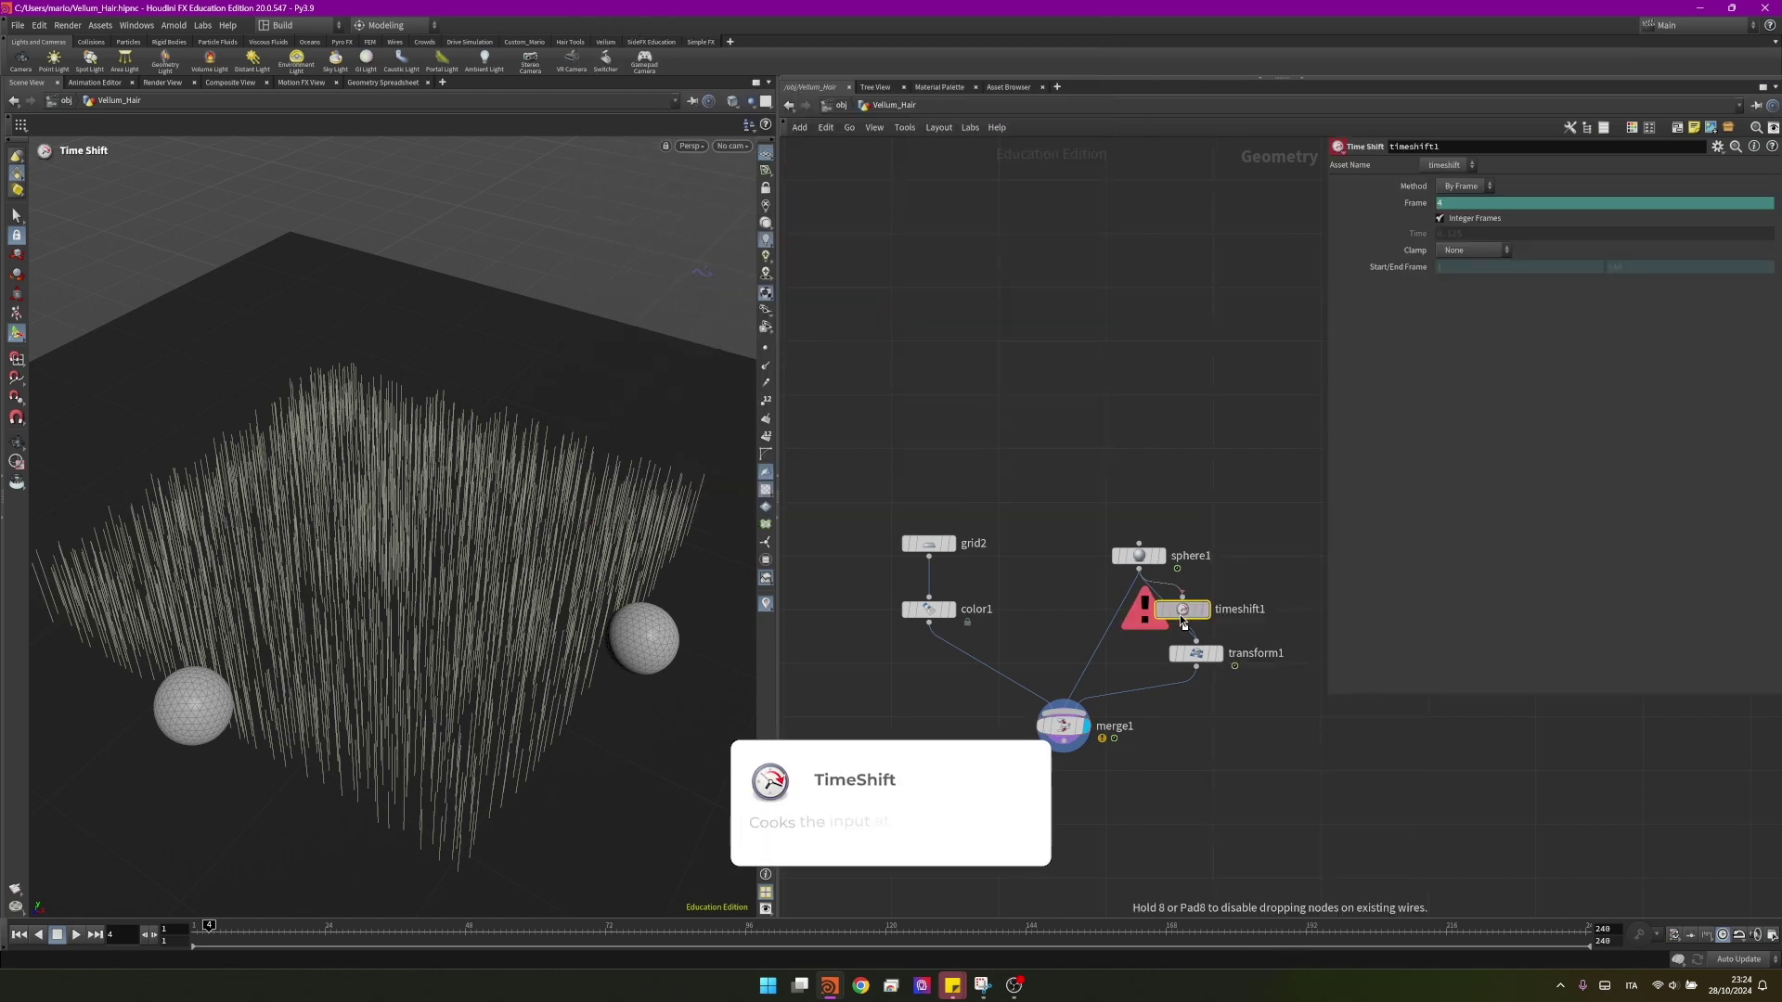
{"action": "left_click_drag", "start_coordinate": [1188, 610], "coordinate": [1197, 631]}
{"action": "left_click", "coordinate": [1197, 631]}
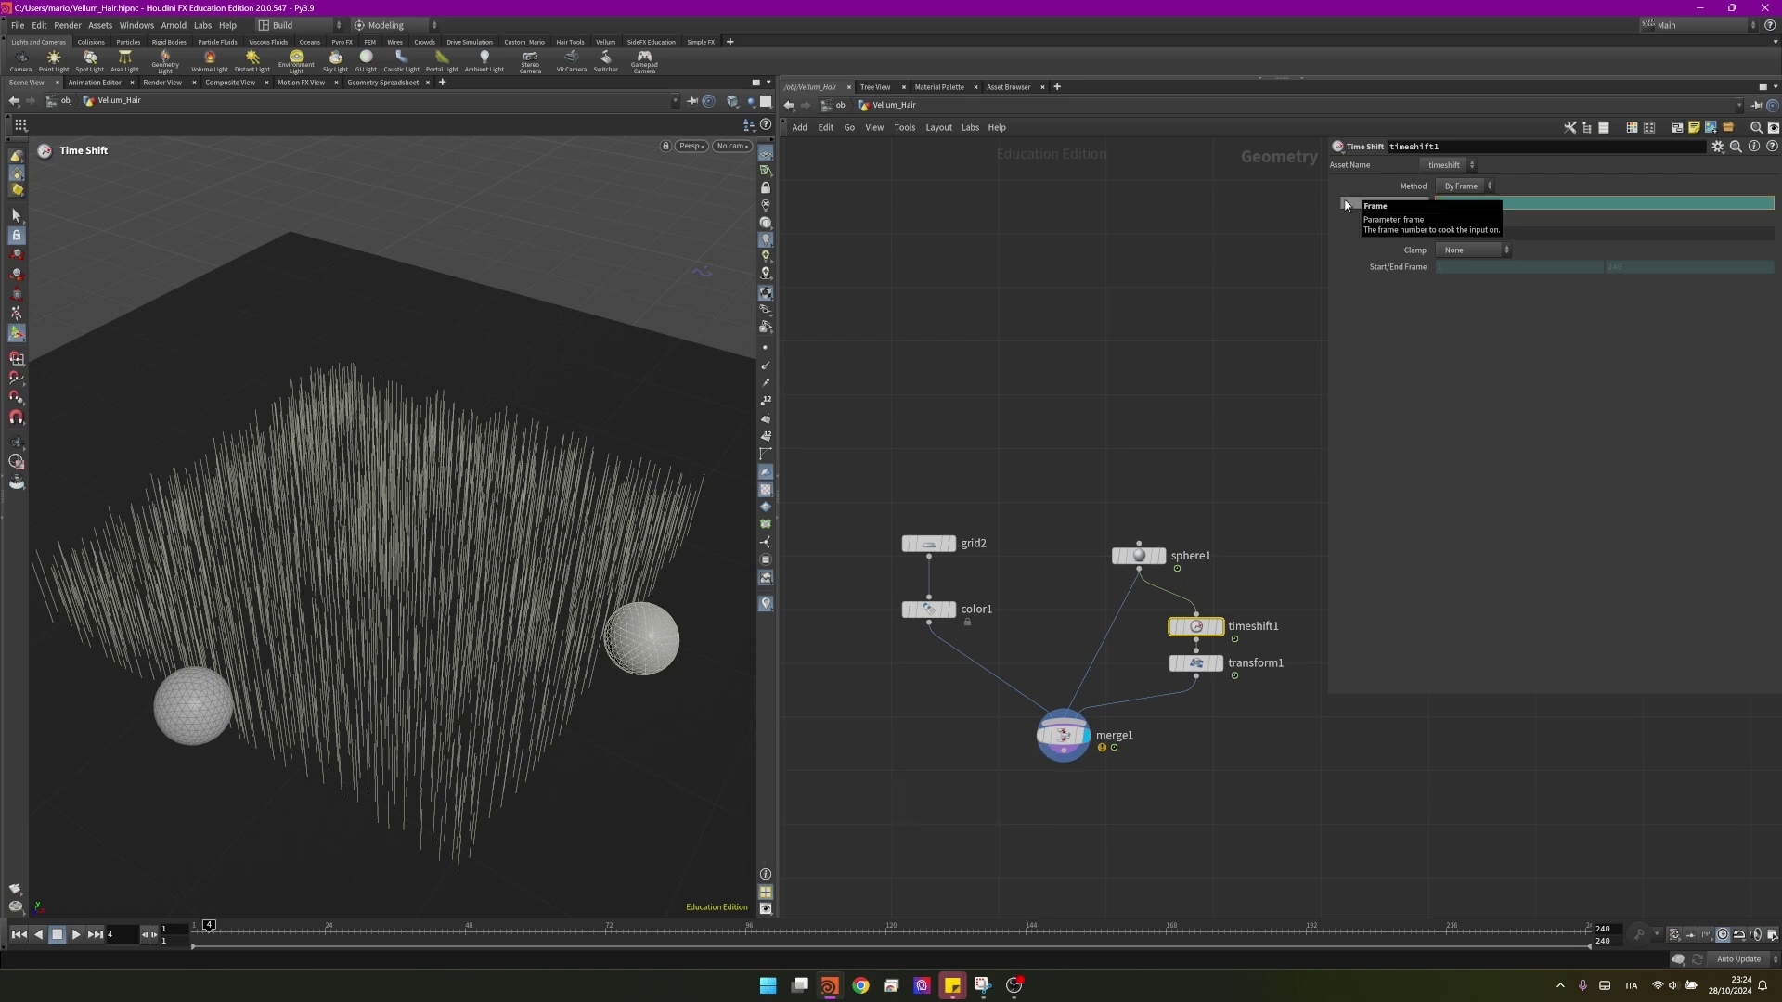
- Set the Time Shift frame expression to $F - 20 and play the animation from frame 1
{"action": "type", "text": "$F"}
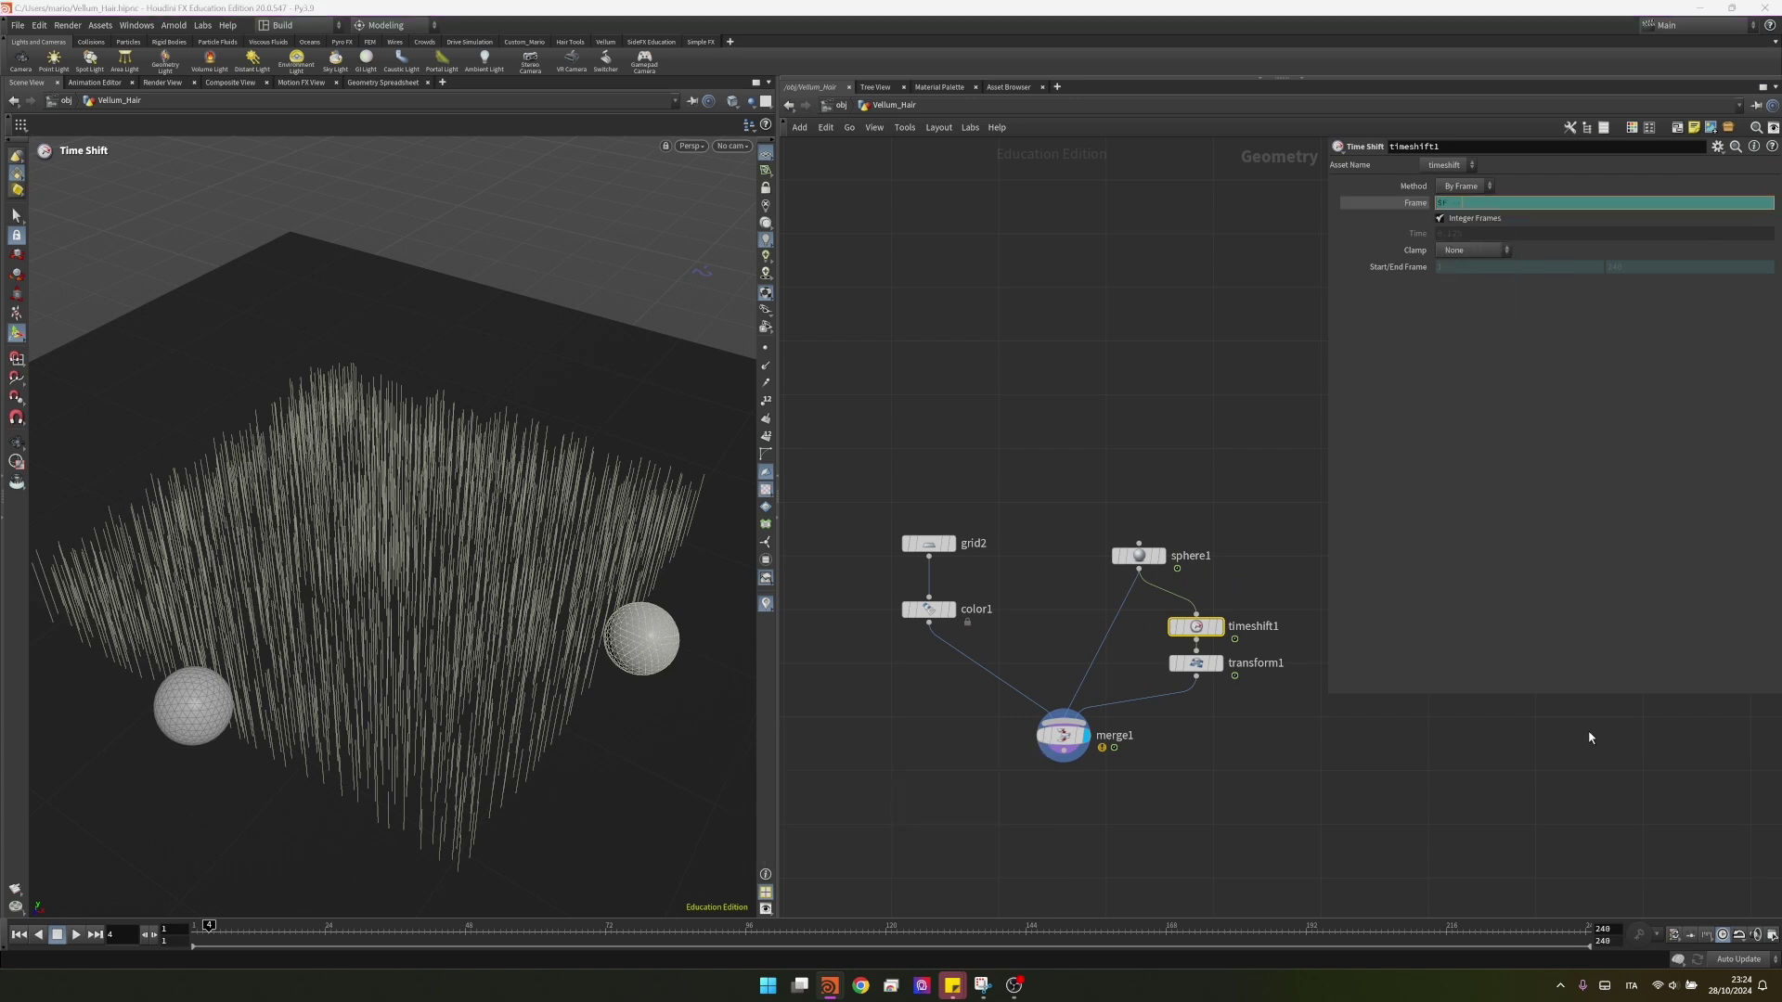
{"action": "type", "text": " - 20"}
{"action": "key", "text": "Return"}
{"action": "left_click", "coordinate": [194, 930]}
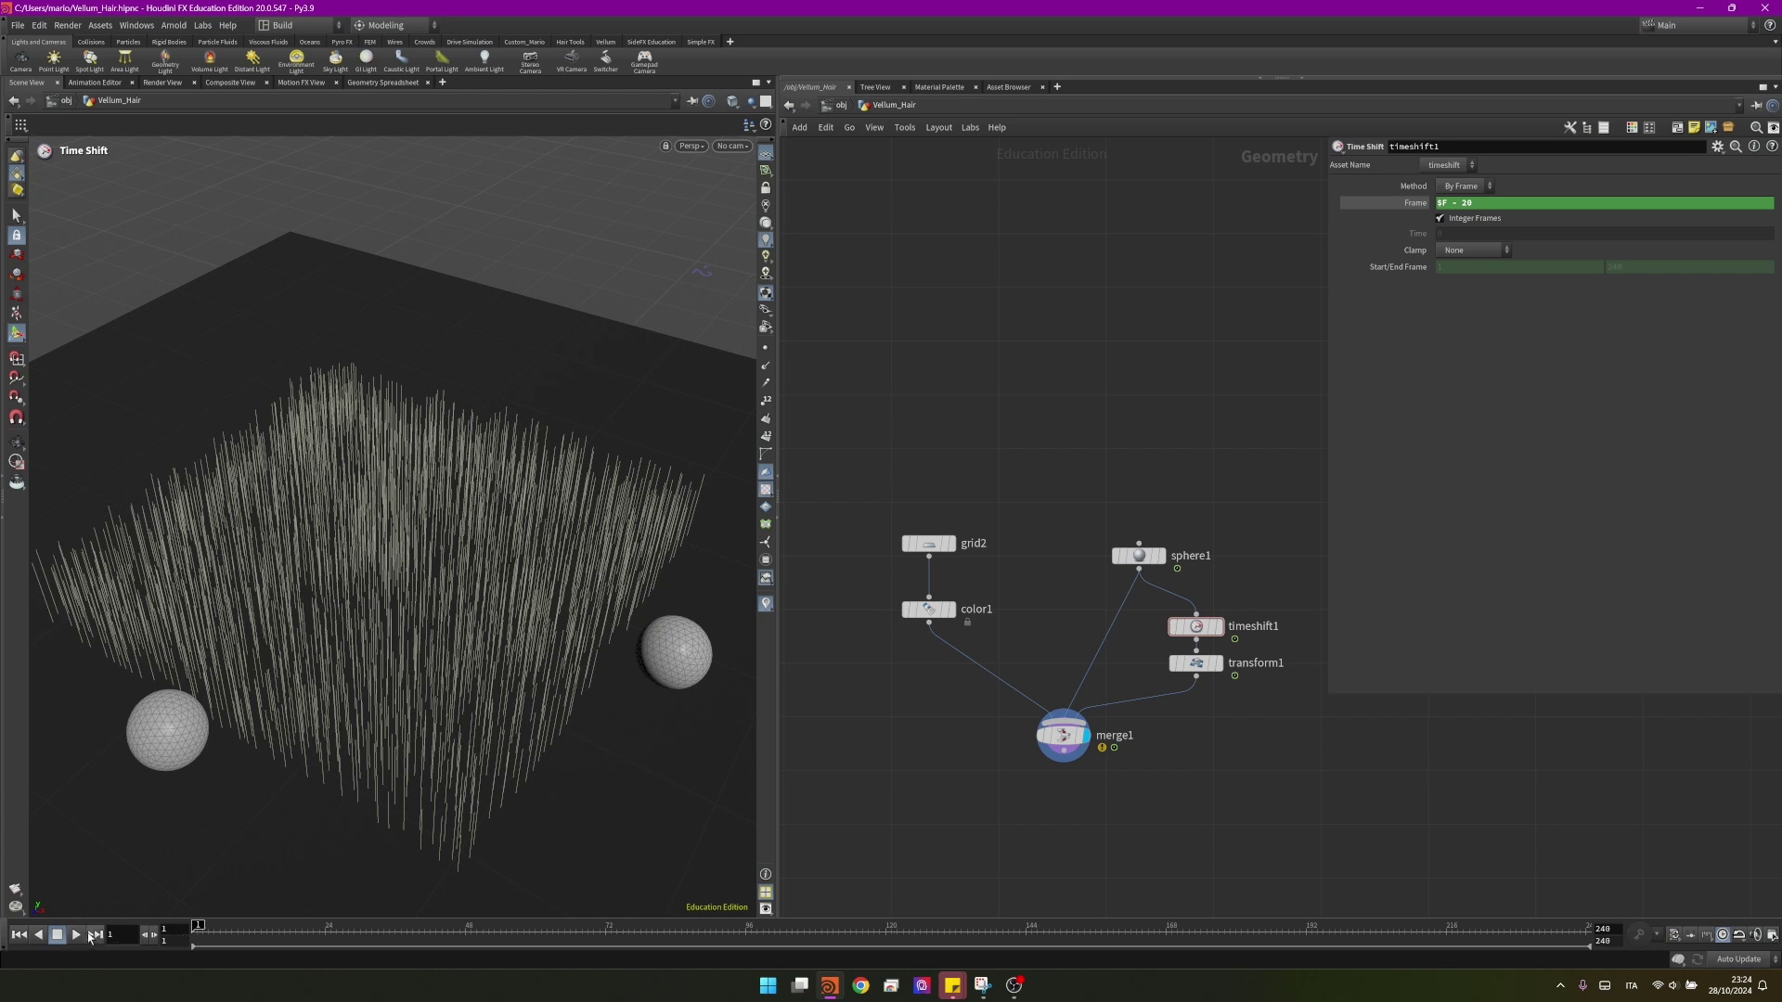
{"action": "left_click", "coordinate": [77, 934]}
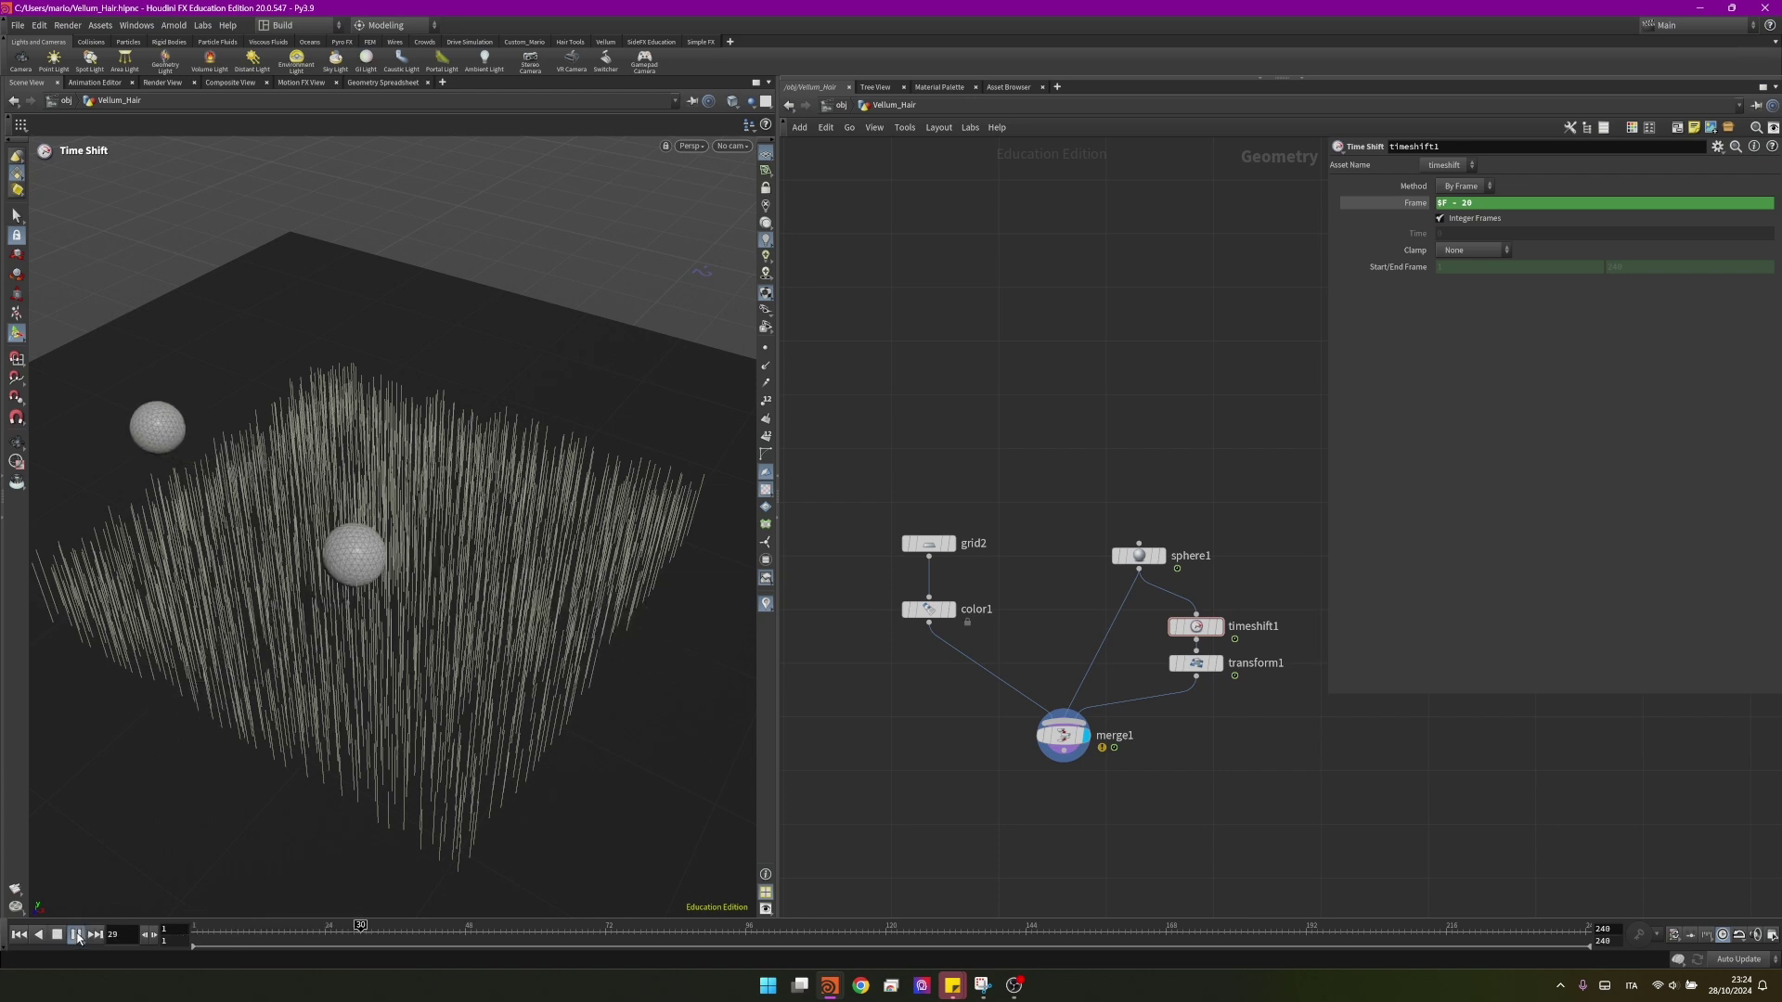
{"action": "left_click", "coordinate": [193, 930]}
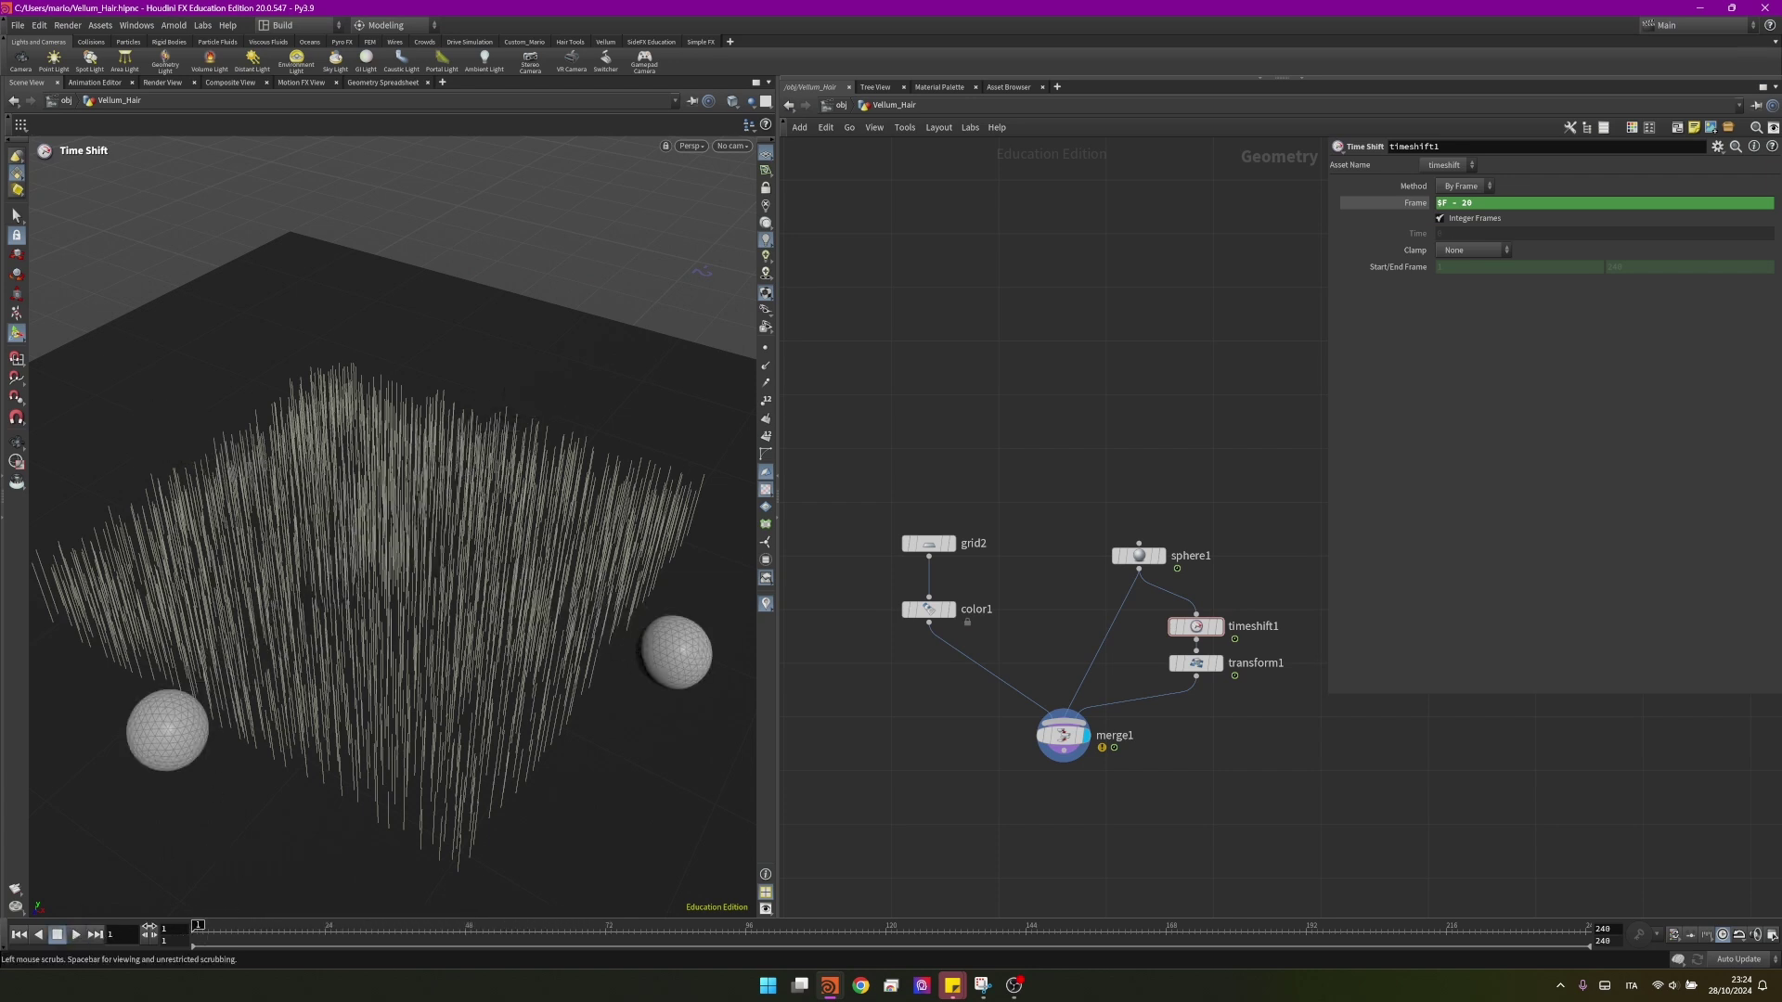
{"action": "left_click", "coordinate": [77, 935]}
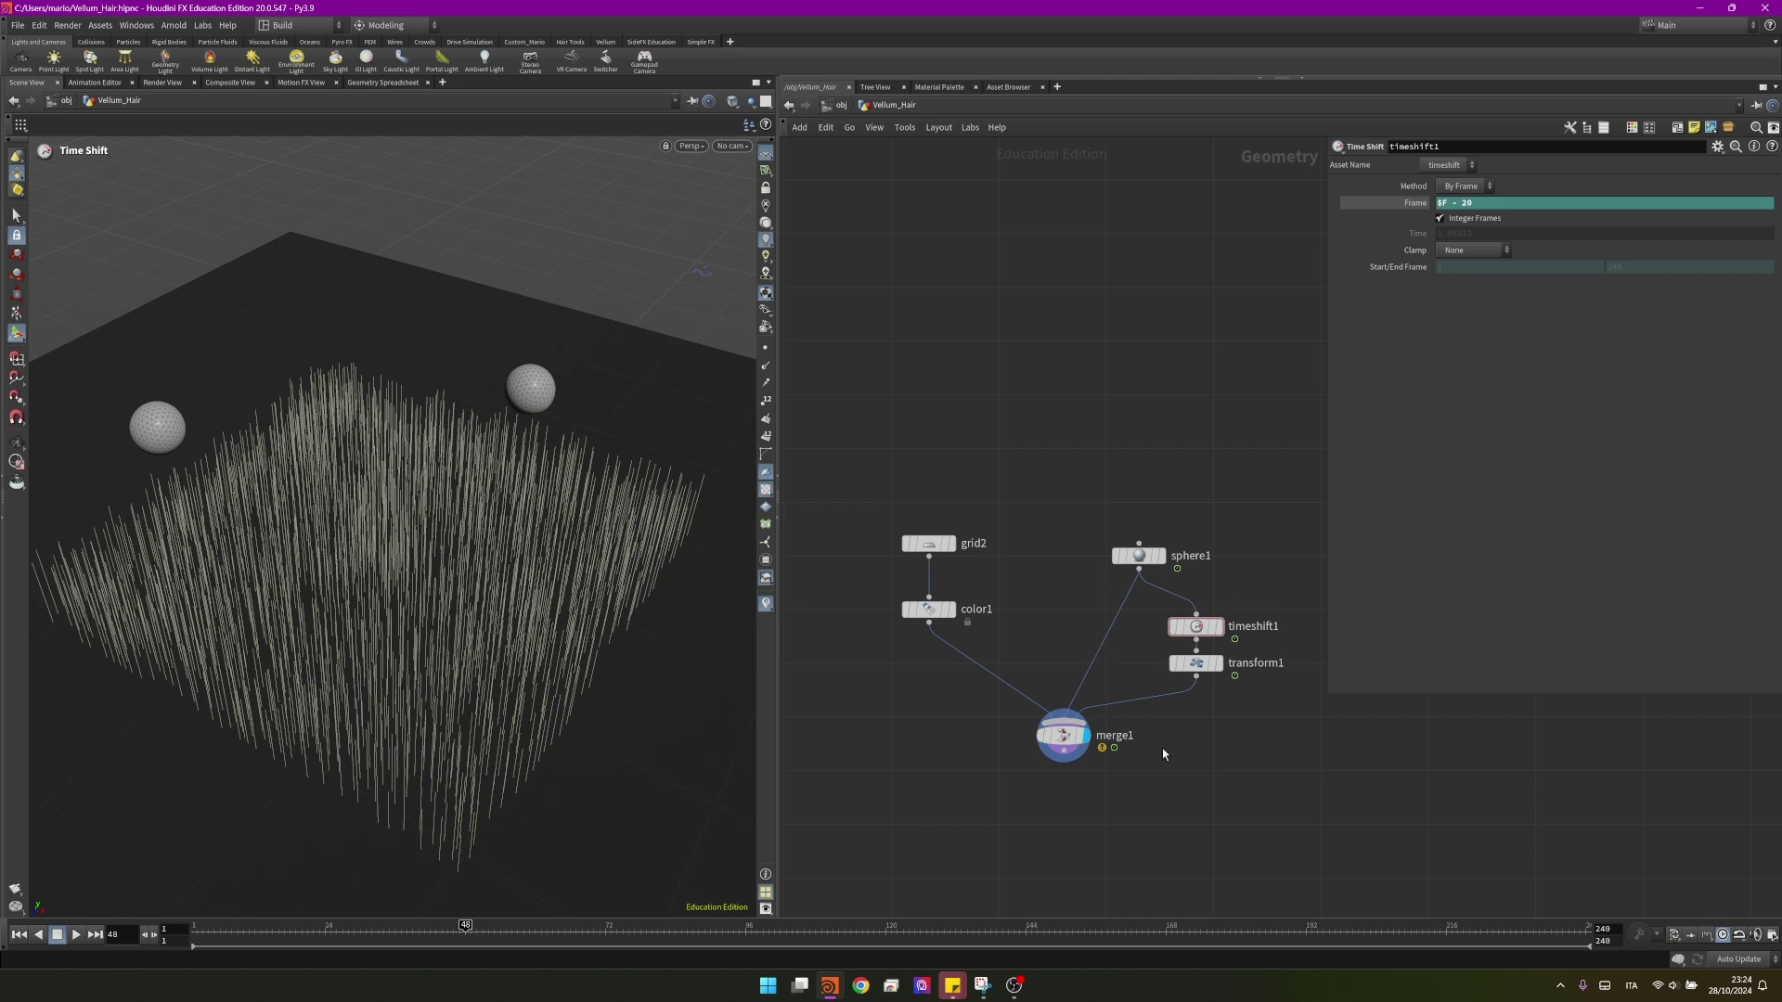
- Move the grid, sphere and merge nodes closer to the hair branch and enclose them in a network box titled COLLIDERS
{"action": "scroll", "coordinate": [1119, 707], "scroll_direction": "down", "scroll_amount": 3}
{"action": "left_click_drag", "start_coordinate": [1233, 748], "coordinate": [921, 575]}
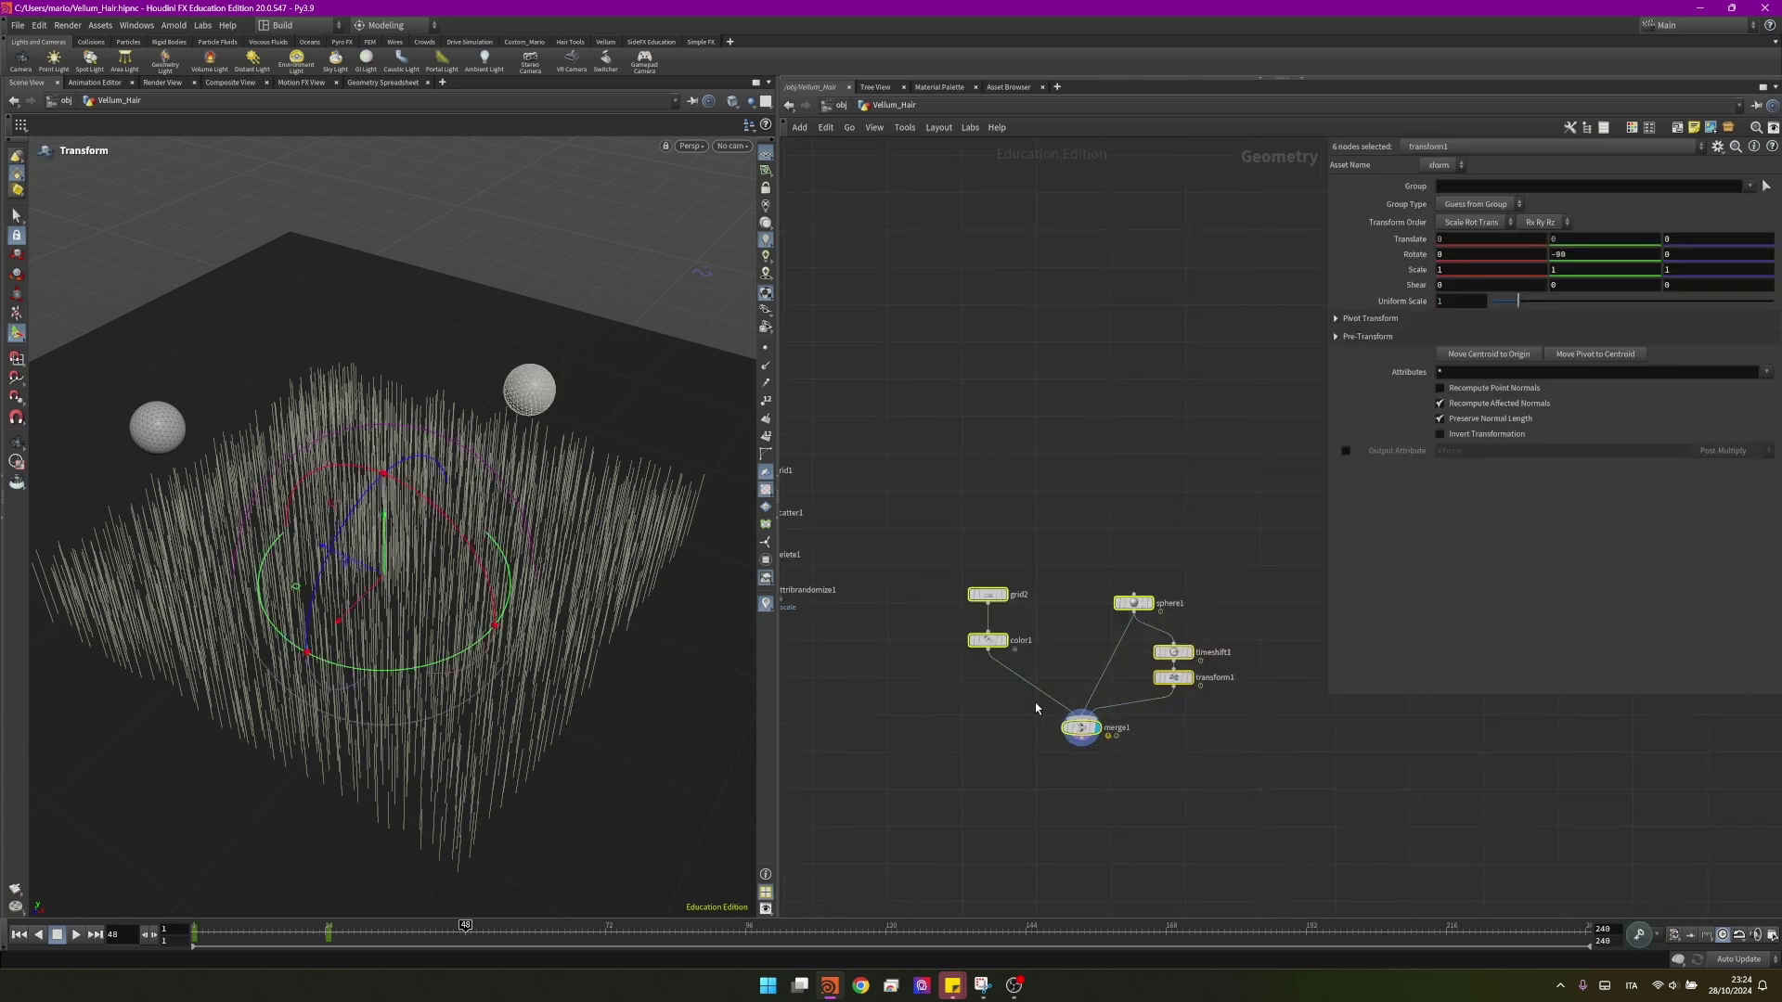
{"action": "left_click_drag", "start_coordinate": [1083, 733], "coordinate": [961, 602]}
{"action": "middle_click_drag", "start_coordinate": [965, 591], "coordinate": [1159, 620]}
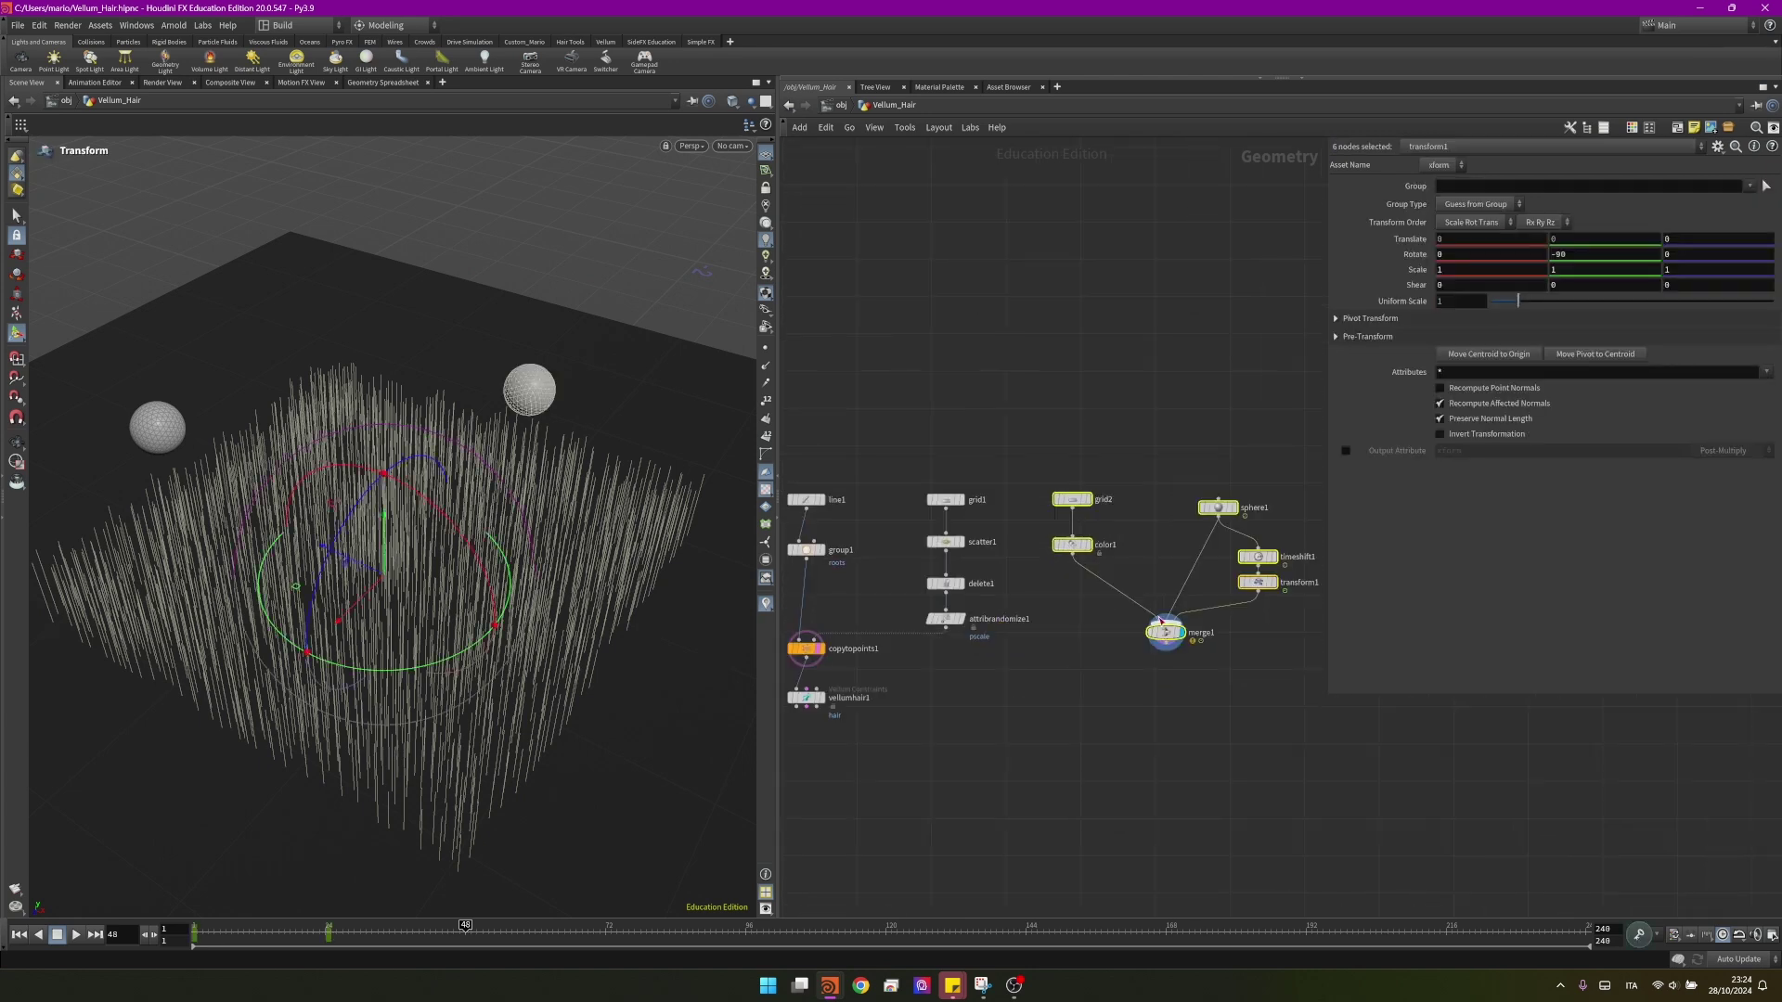
{"action": "key", "text": "shift+o"}
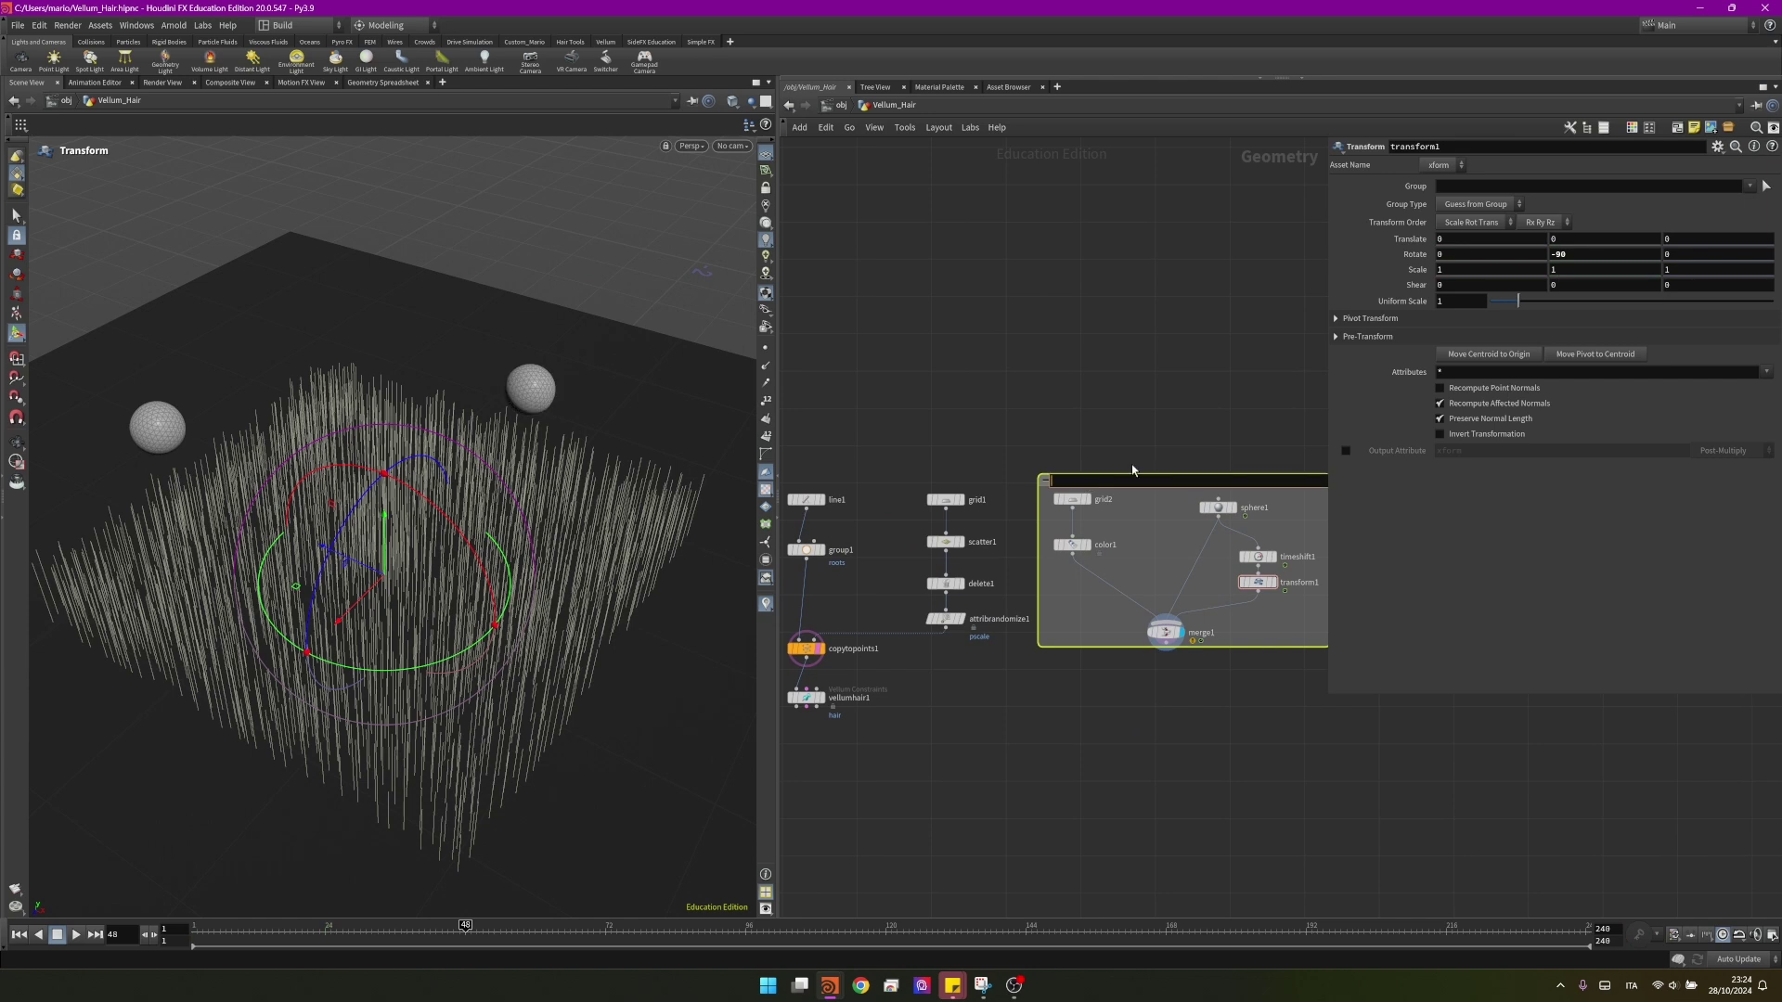
{"action": "type", "text": "COLLIDERS"}
{"action": "key", "text": "Return"}
- Enclose the line, group, copy-to-points and grid scatter branch nodes in a second network box, leaving out the Vellum hair node
{"action": "middle_click_drag", "start_coordinate": [1132, 470], "coordinate": [1257, 385]}
{"action": "left_click_drag", "start_coordinate": [843, 342], "coordinate": [1127, 599]}
{"action": "left_click", "coordinate": [1676, 133]}
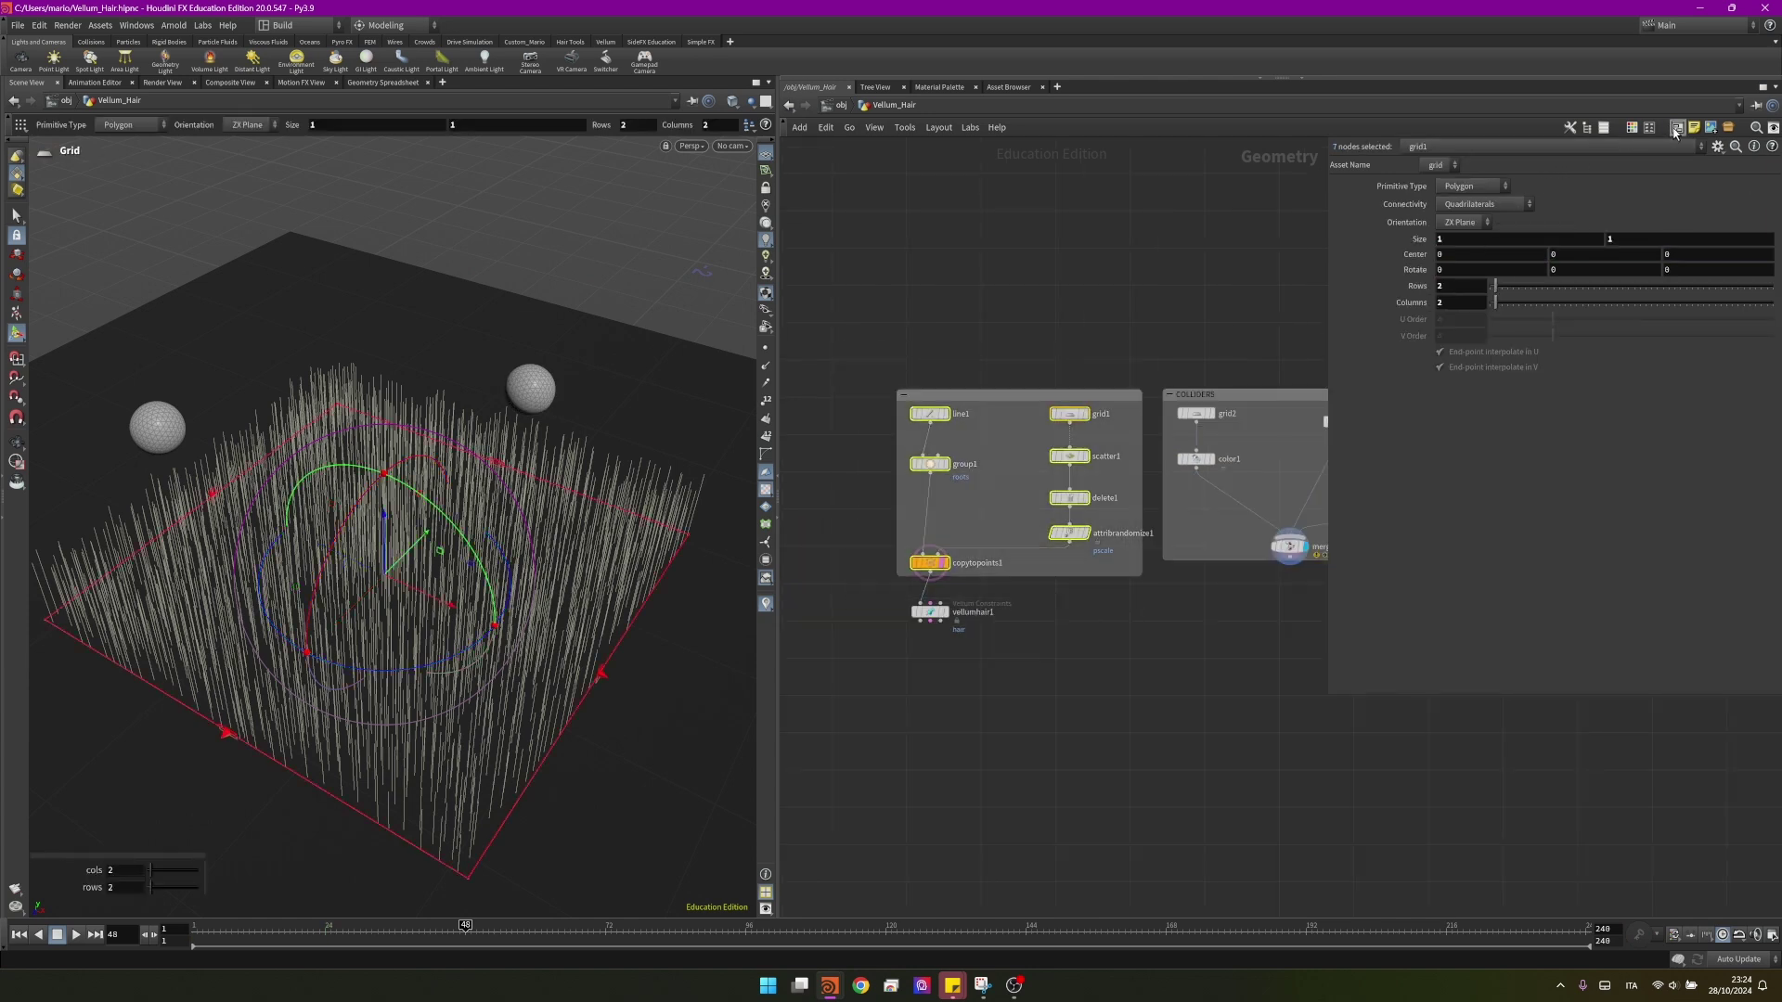
- Title the network box around the hair strand nodes GRASS PATCH and save the scene
{"action": "double_click", "coordinate": [954, 395]}
{"action": "type", "text": "GRASS"}
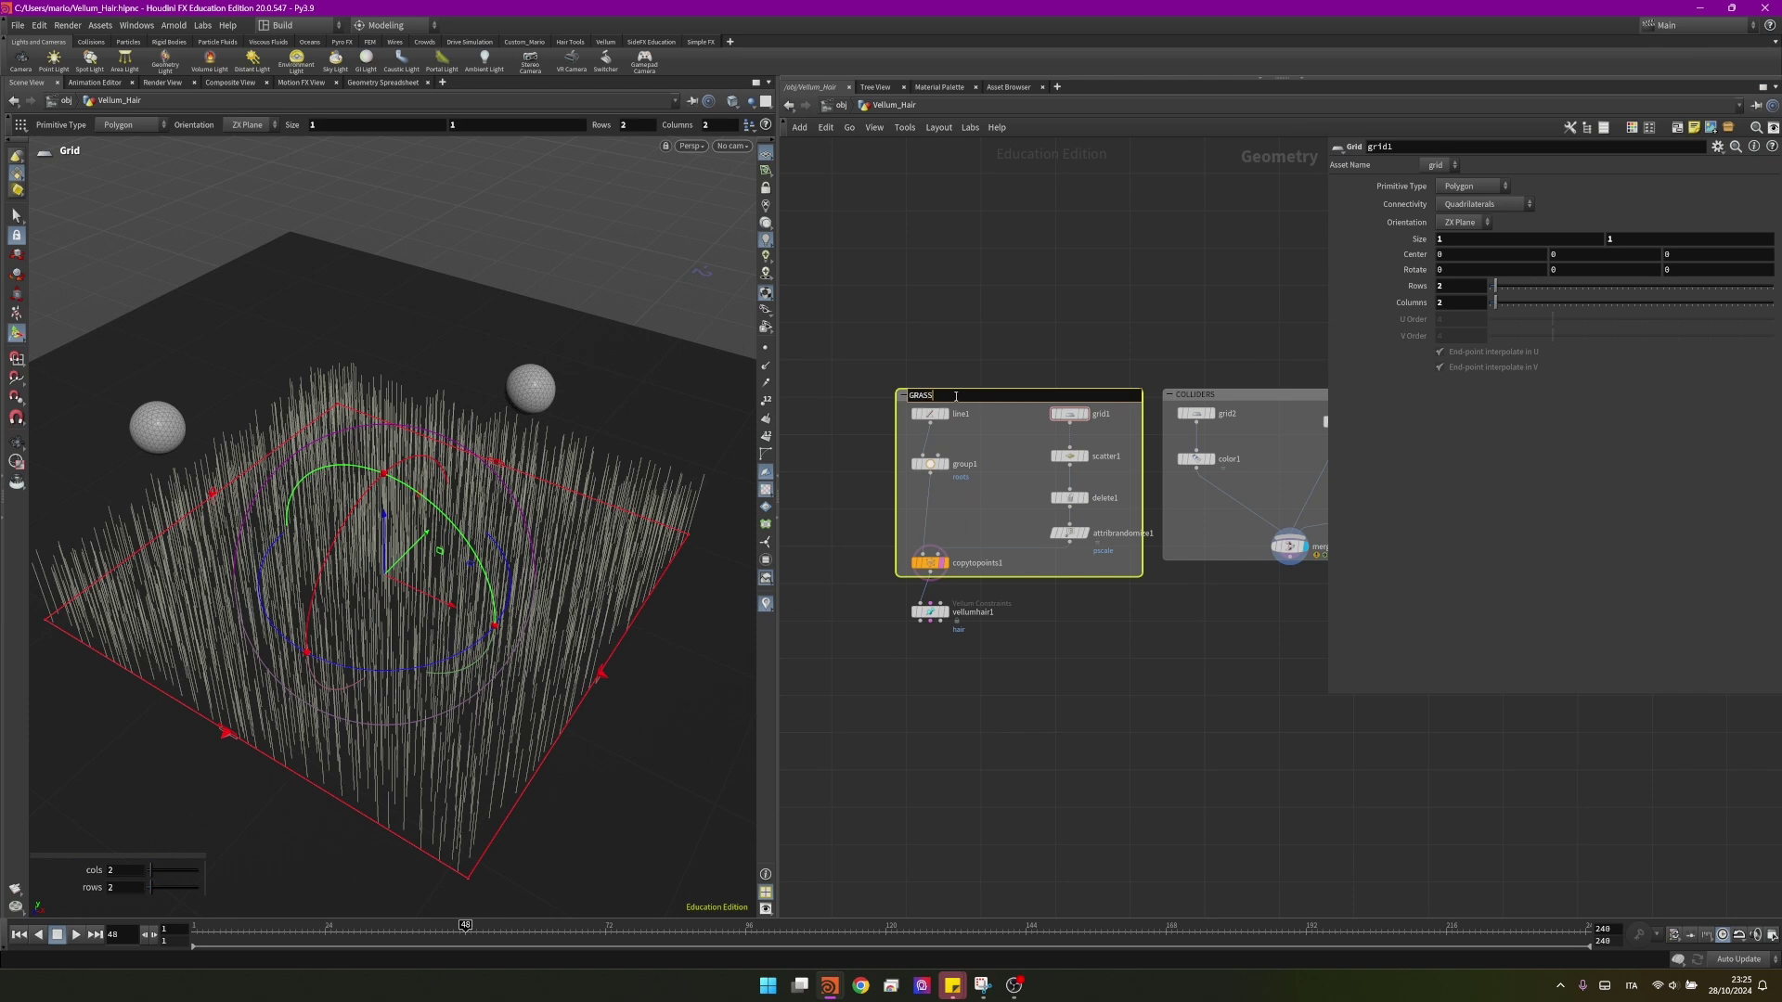
{"action": "type", "text": " PATCH"}
{"action": "key", "text": "Return"}
{"action": "key", "text": "ctrl+s"}
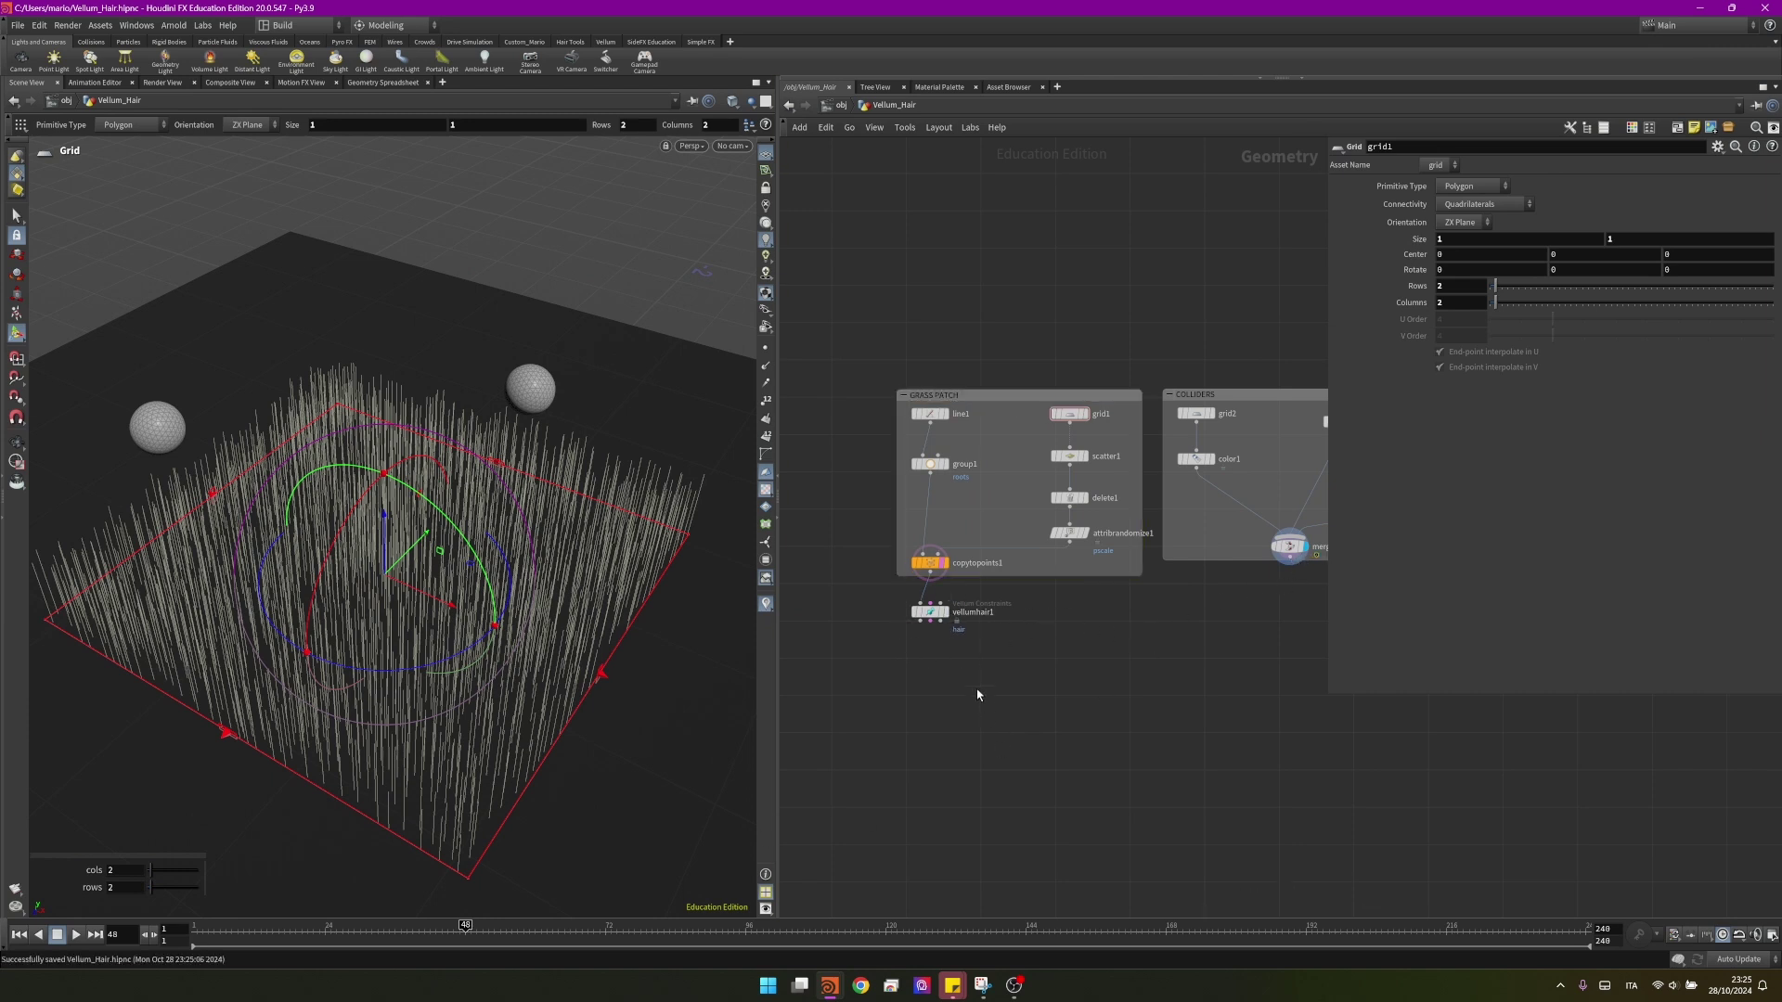
- Wire the collider merge into the Vellum hair node and add a displayed Vellum Solver directly below it, fed by its outputs
{"action": "left_click", "coordinate": [1291, 562]}
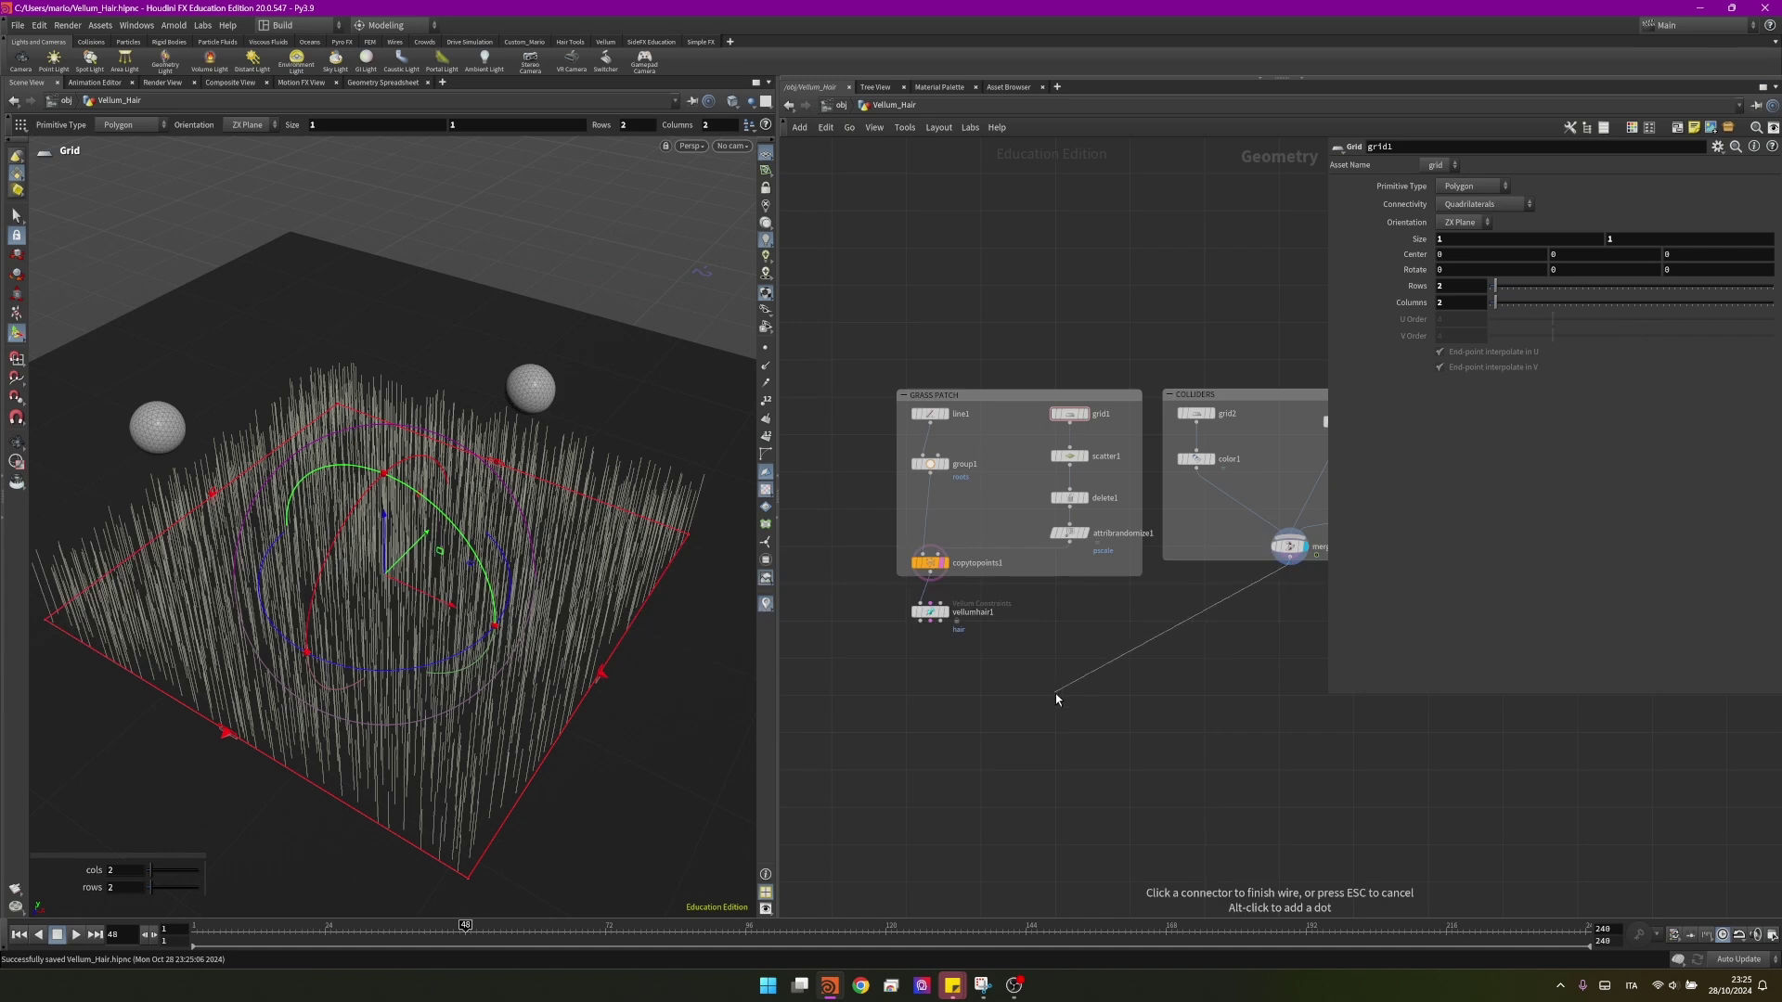
{"action": "left_click", "coordinate": [956, 606]}
{"action": "key", "text": "Tab"}
{"action": "type", "text": "v"}
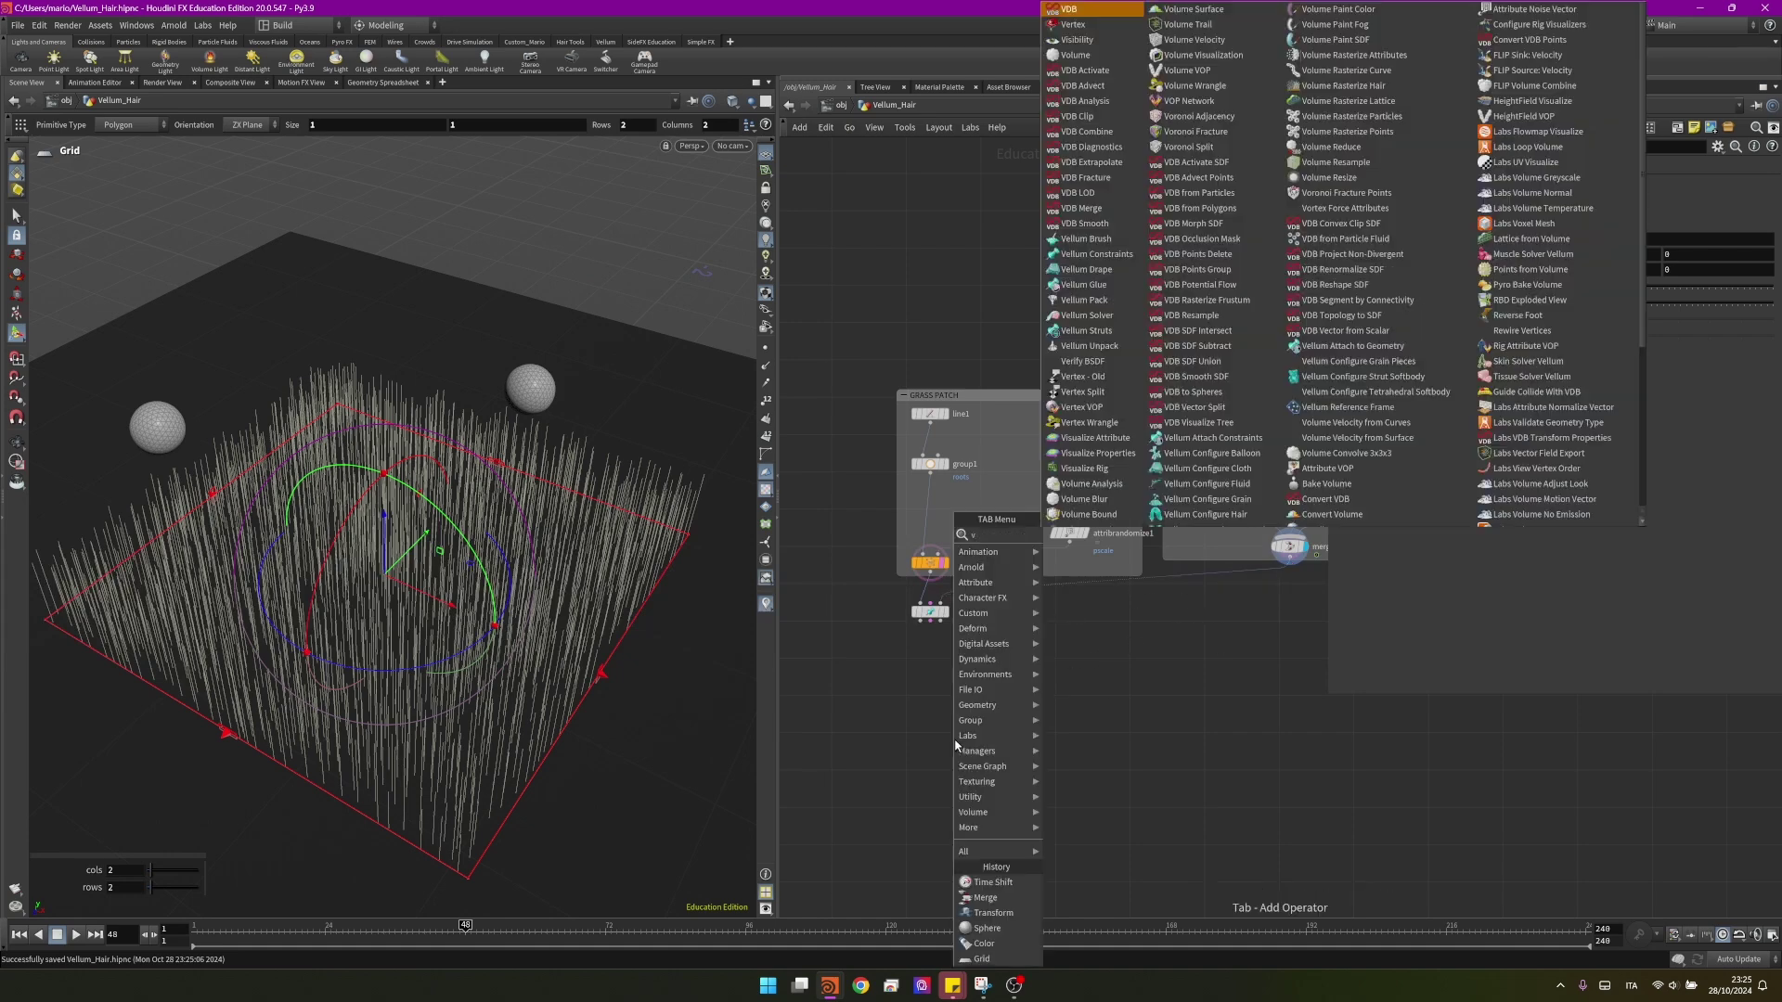
{"action": "type", "text": "els"}
{"action": "key", "text": "Return"}
{"action": "key", "text": "Return"}
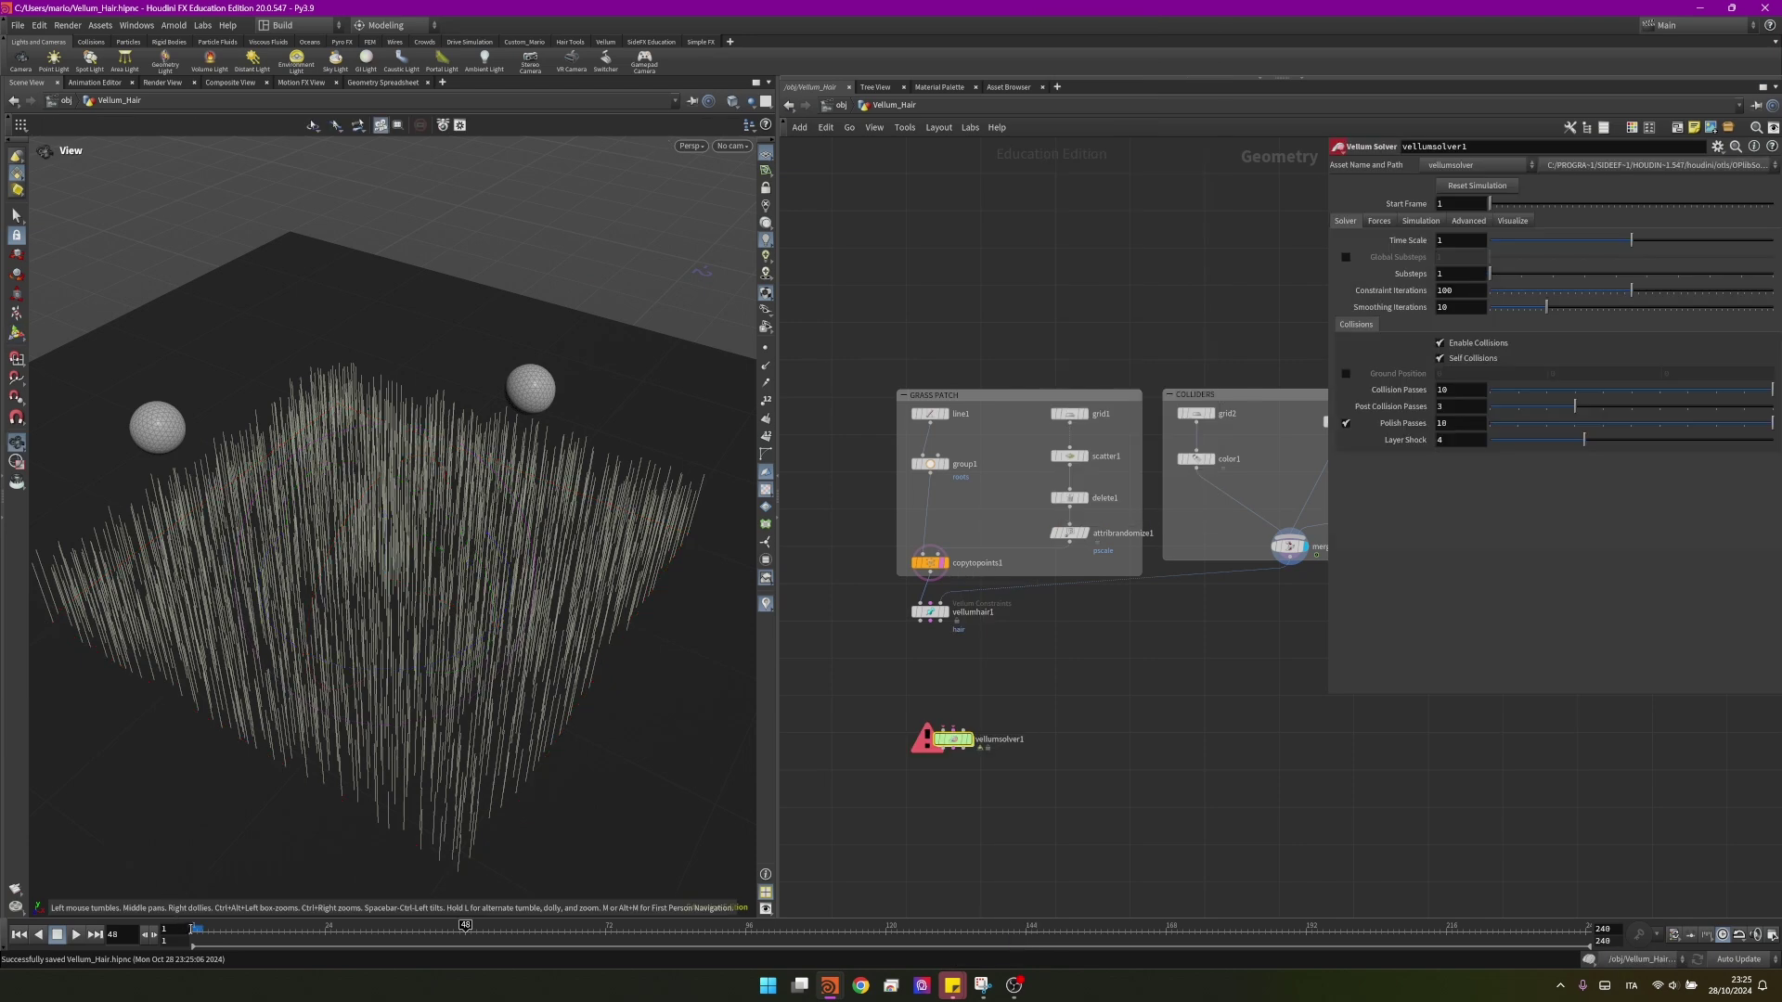
{"action": "key", "text": "ctrl+Up"}
{"action": "left_click_drag", "start_coordinate": [945, 735], "coordinate": [919, 670]}
{"action": "scroll", "coordinate": [920, 659], "scroll_direction": "up", "scroll_amount": 2}
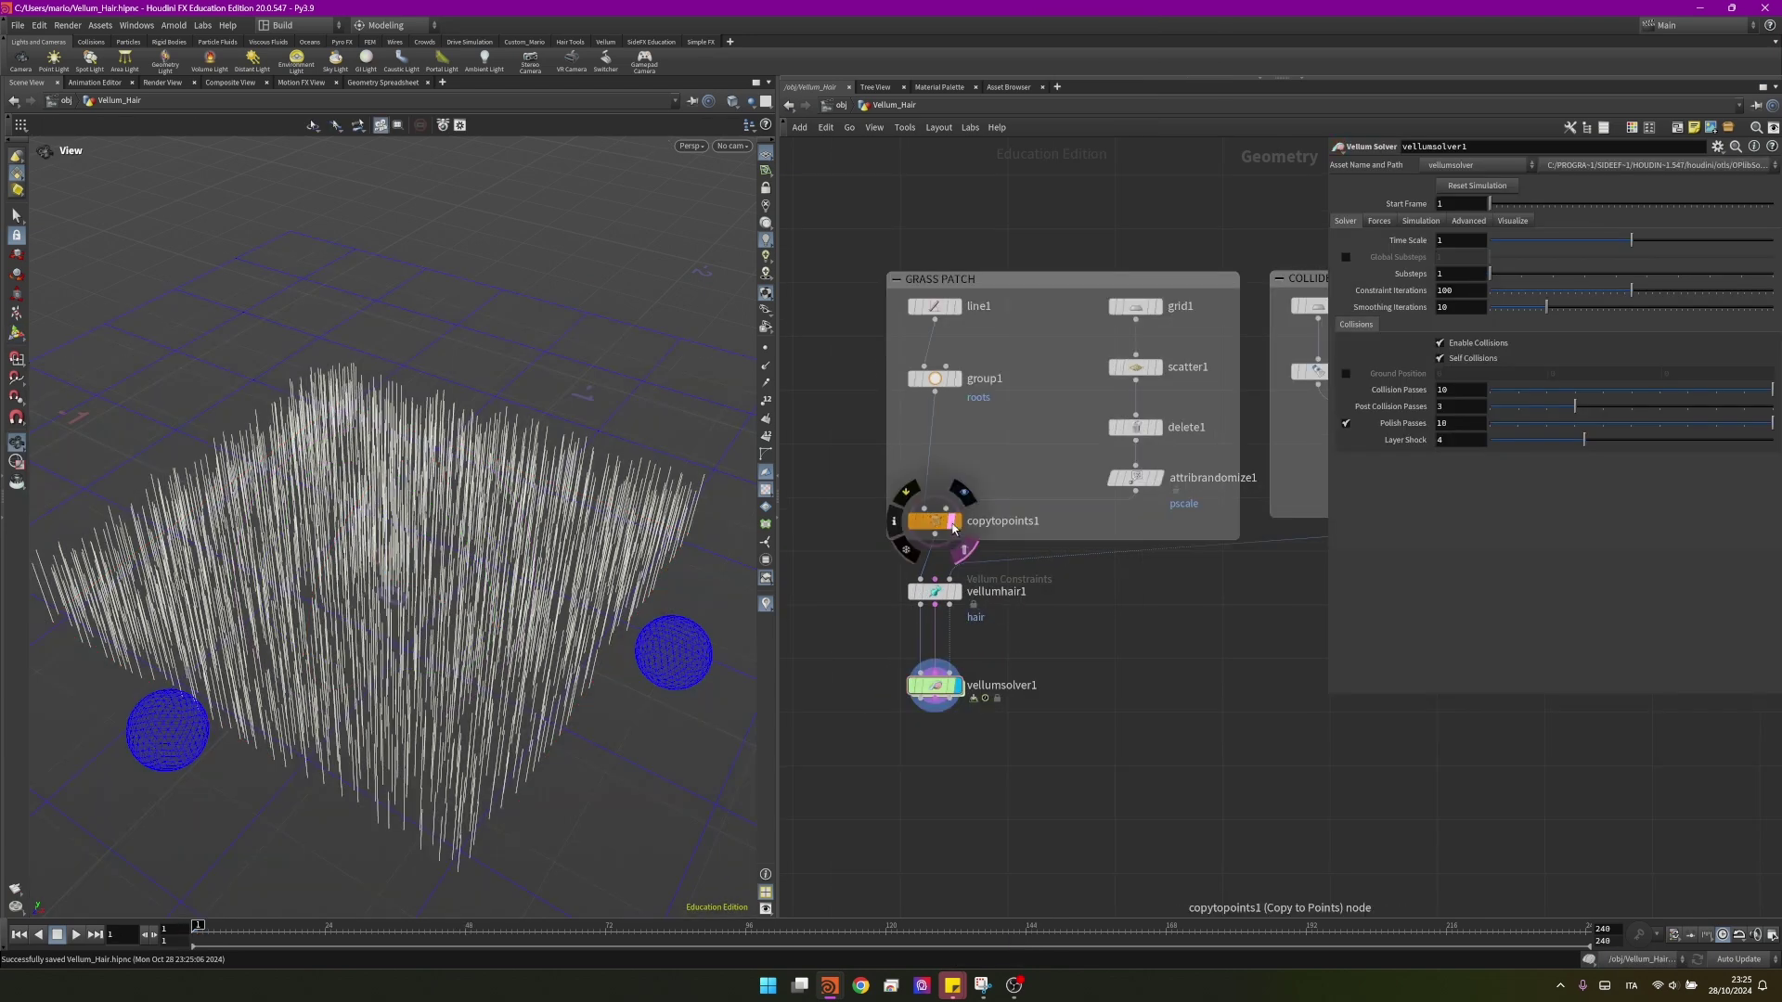
- Set the Vellum Solver to 4 substeps and 200 constraint iterations with self collisions off, and play the simulation
{"action": "left_click", "coordinate": [1460, 275]}
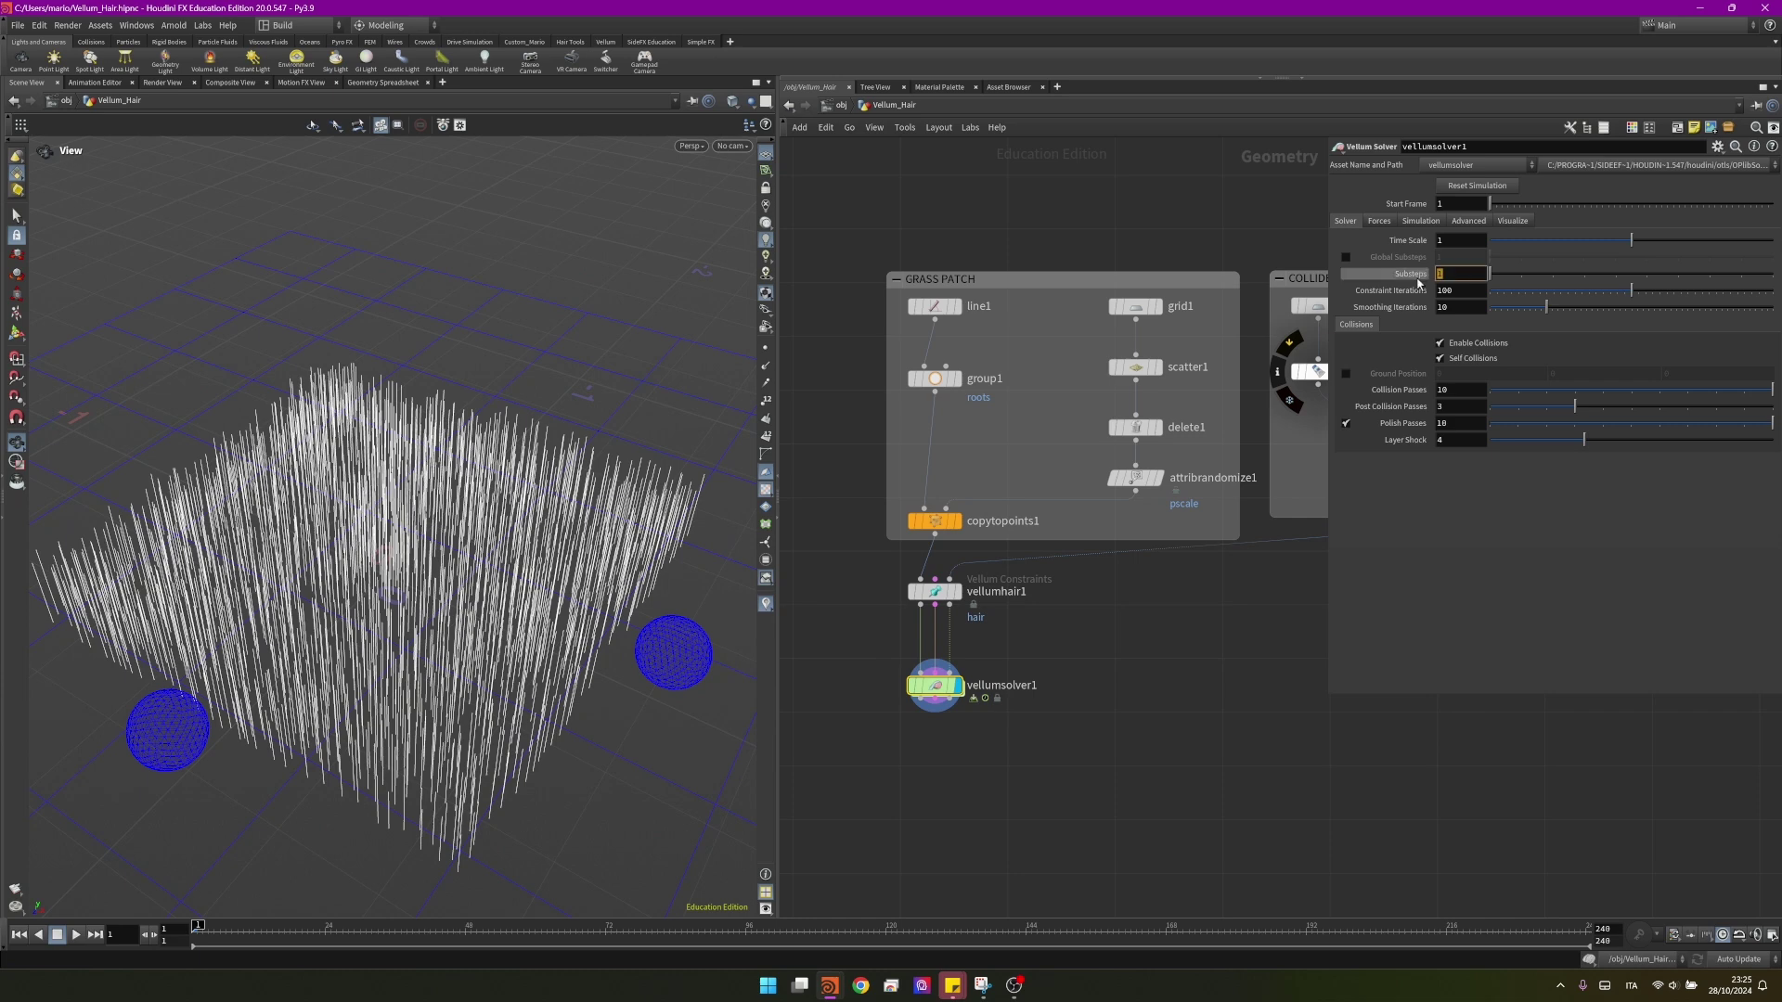
{"action": "key", "text": "Return"}
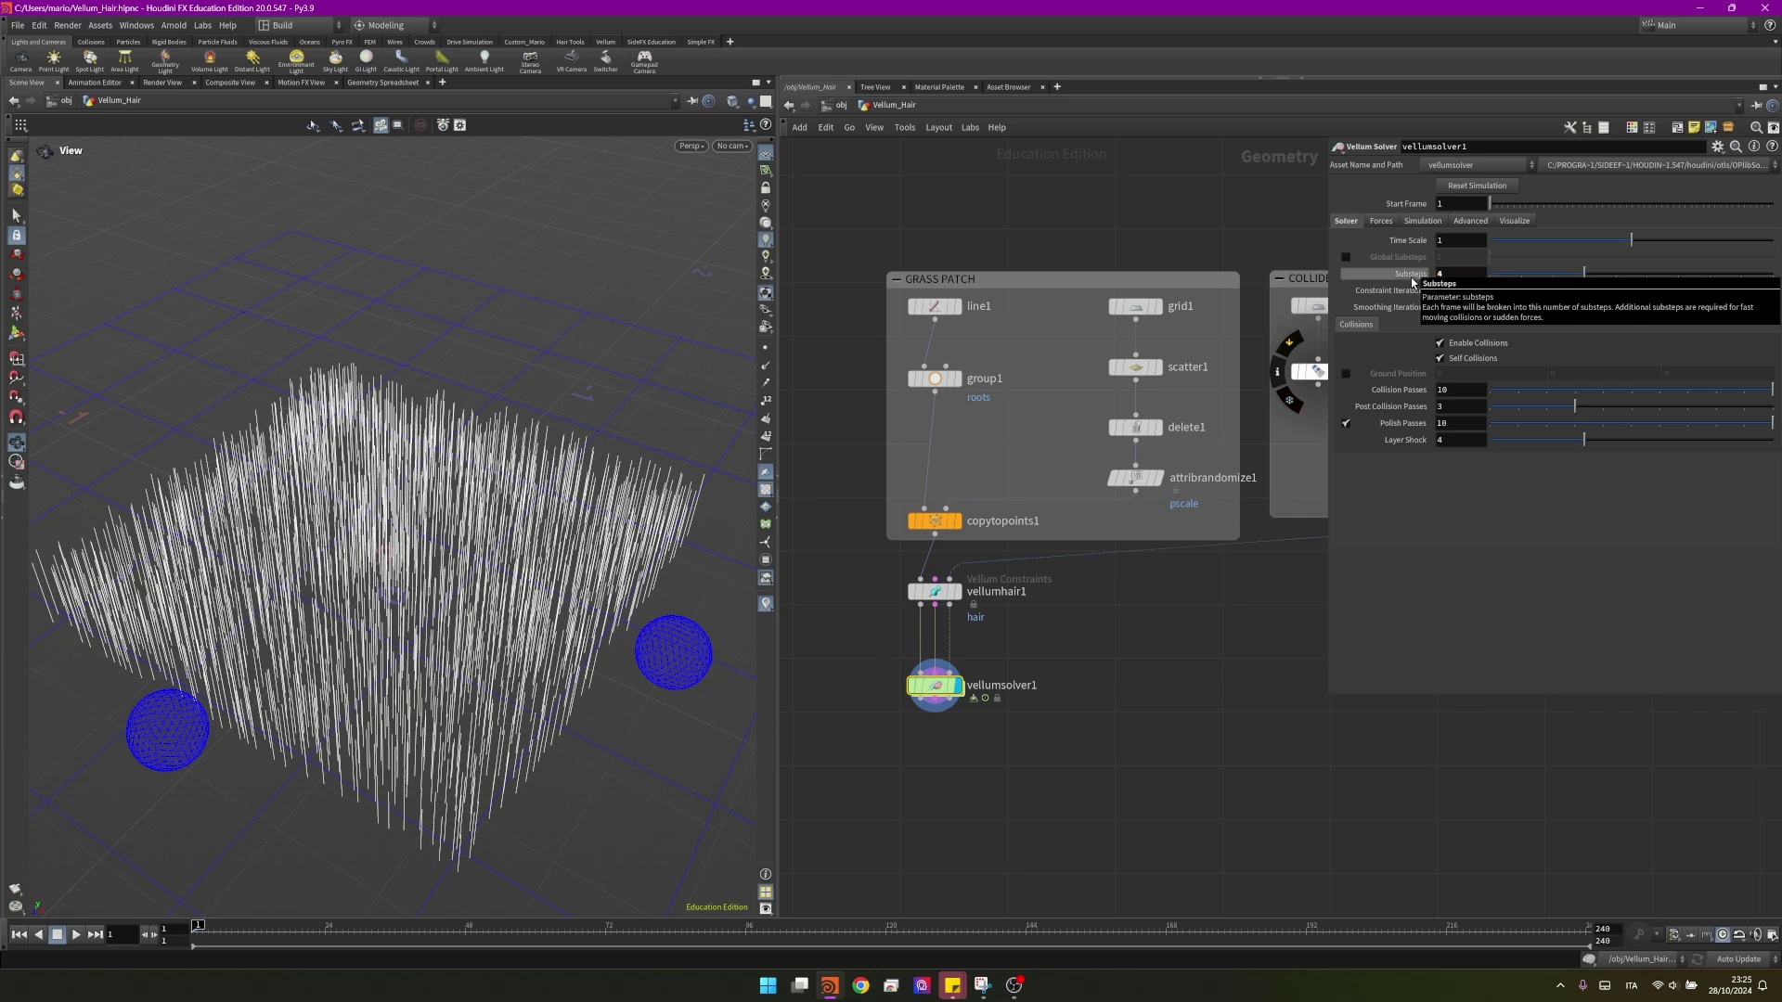
{"action": "type", "text": "2"}
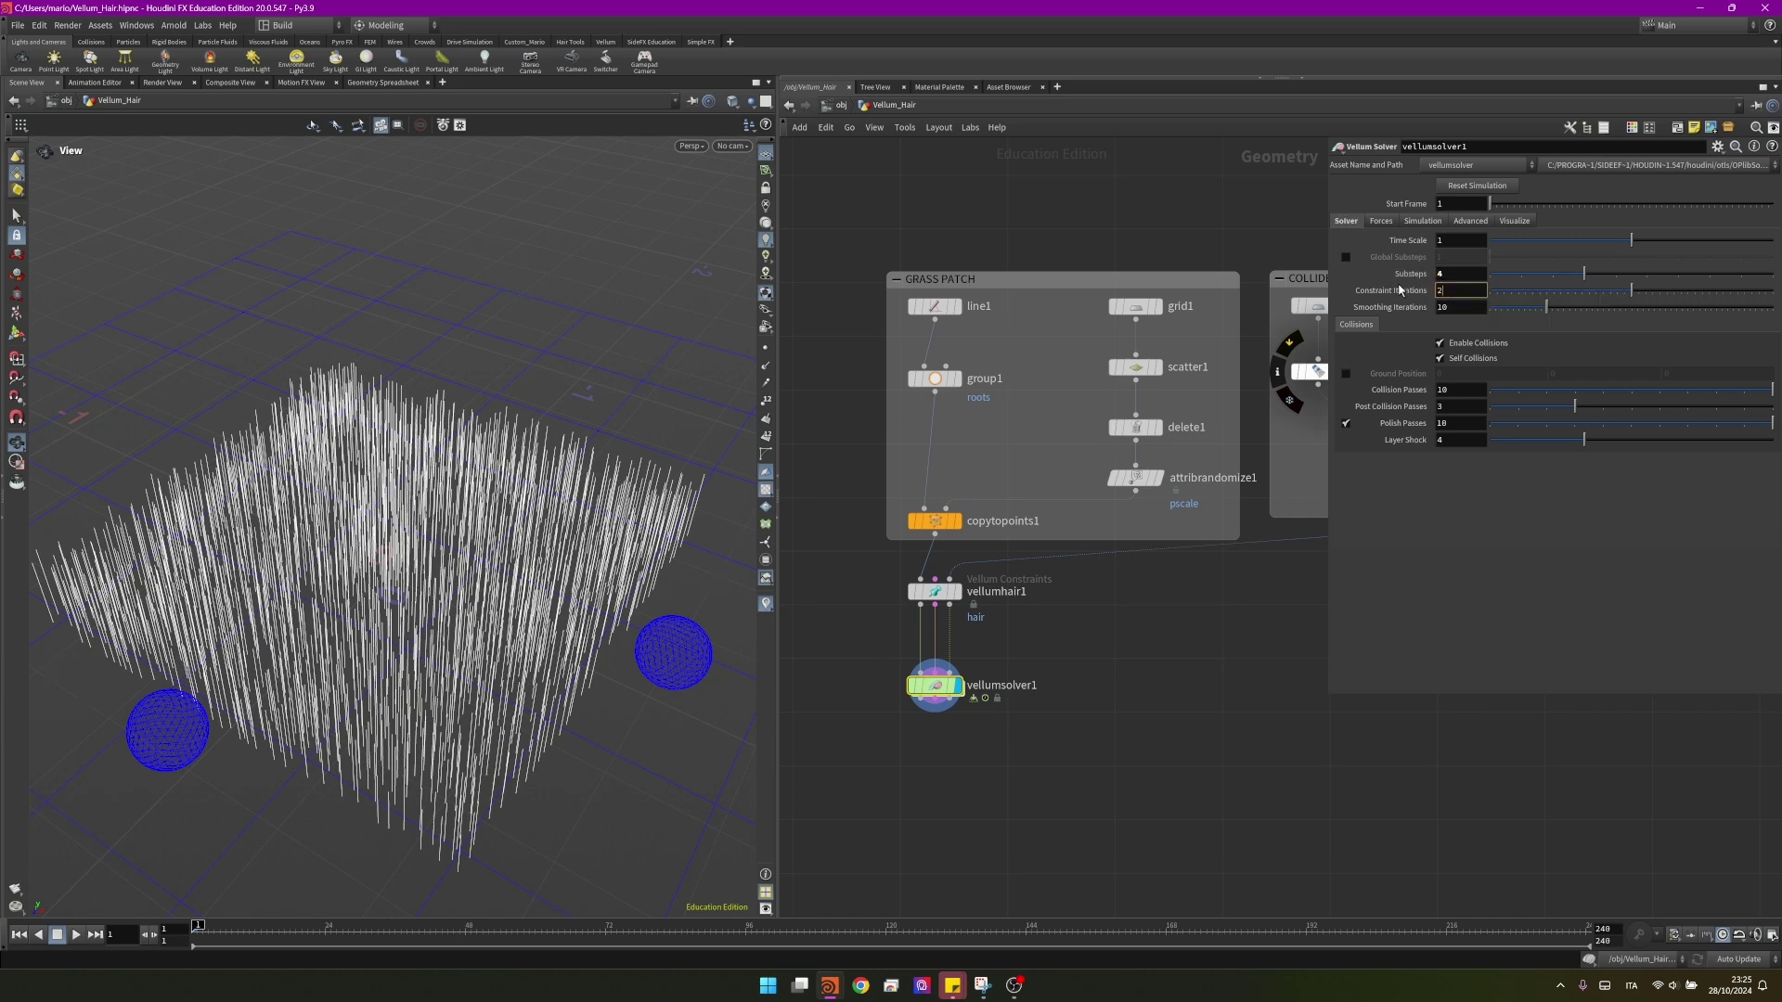
{"action": "type", "text": "00"}
{"action": "key", "text": "Return"}
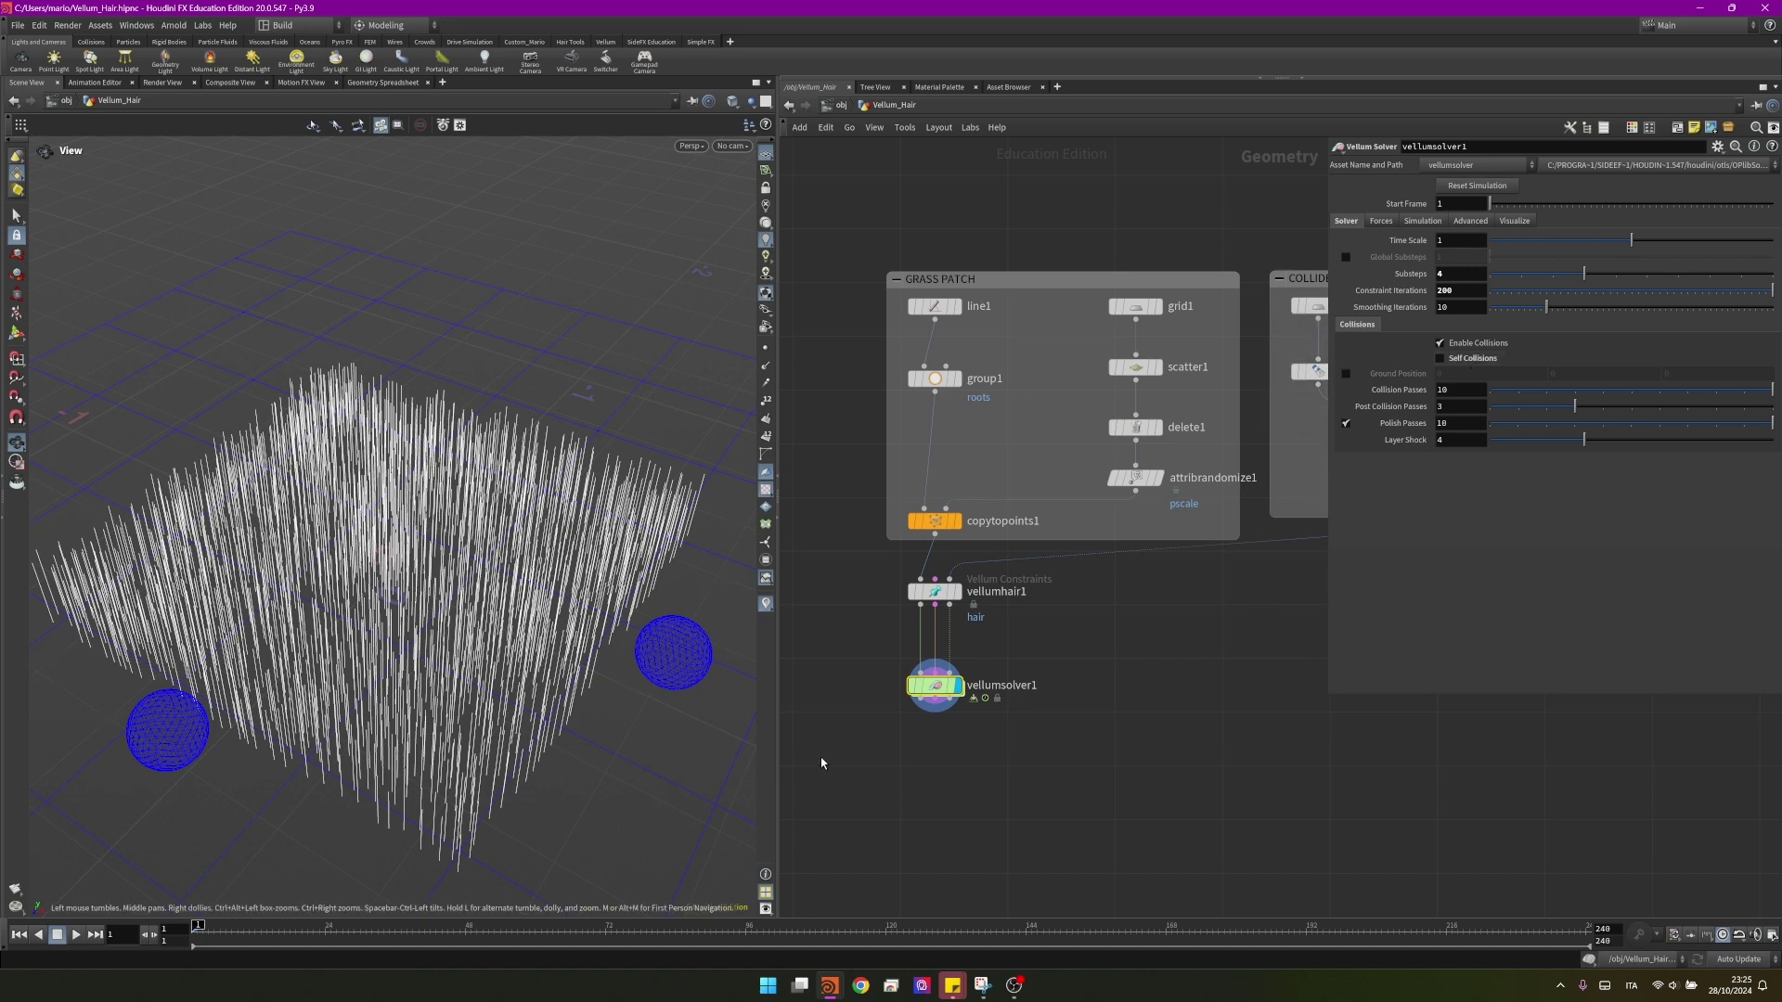
{"action": "left_click", "coordinate": [79, 937]}
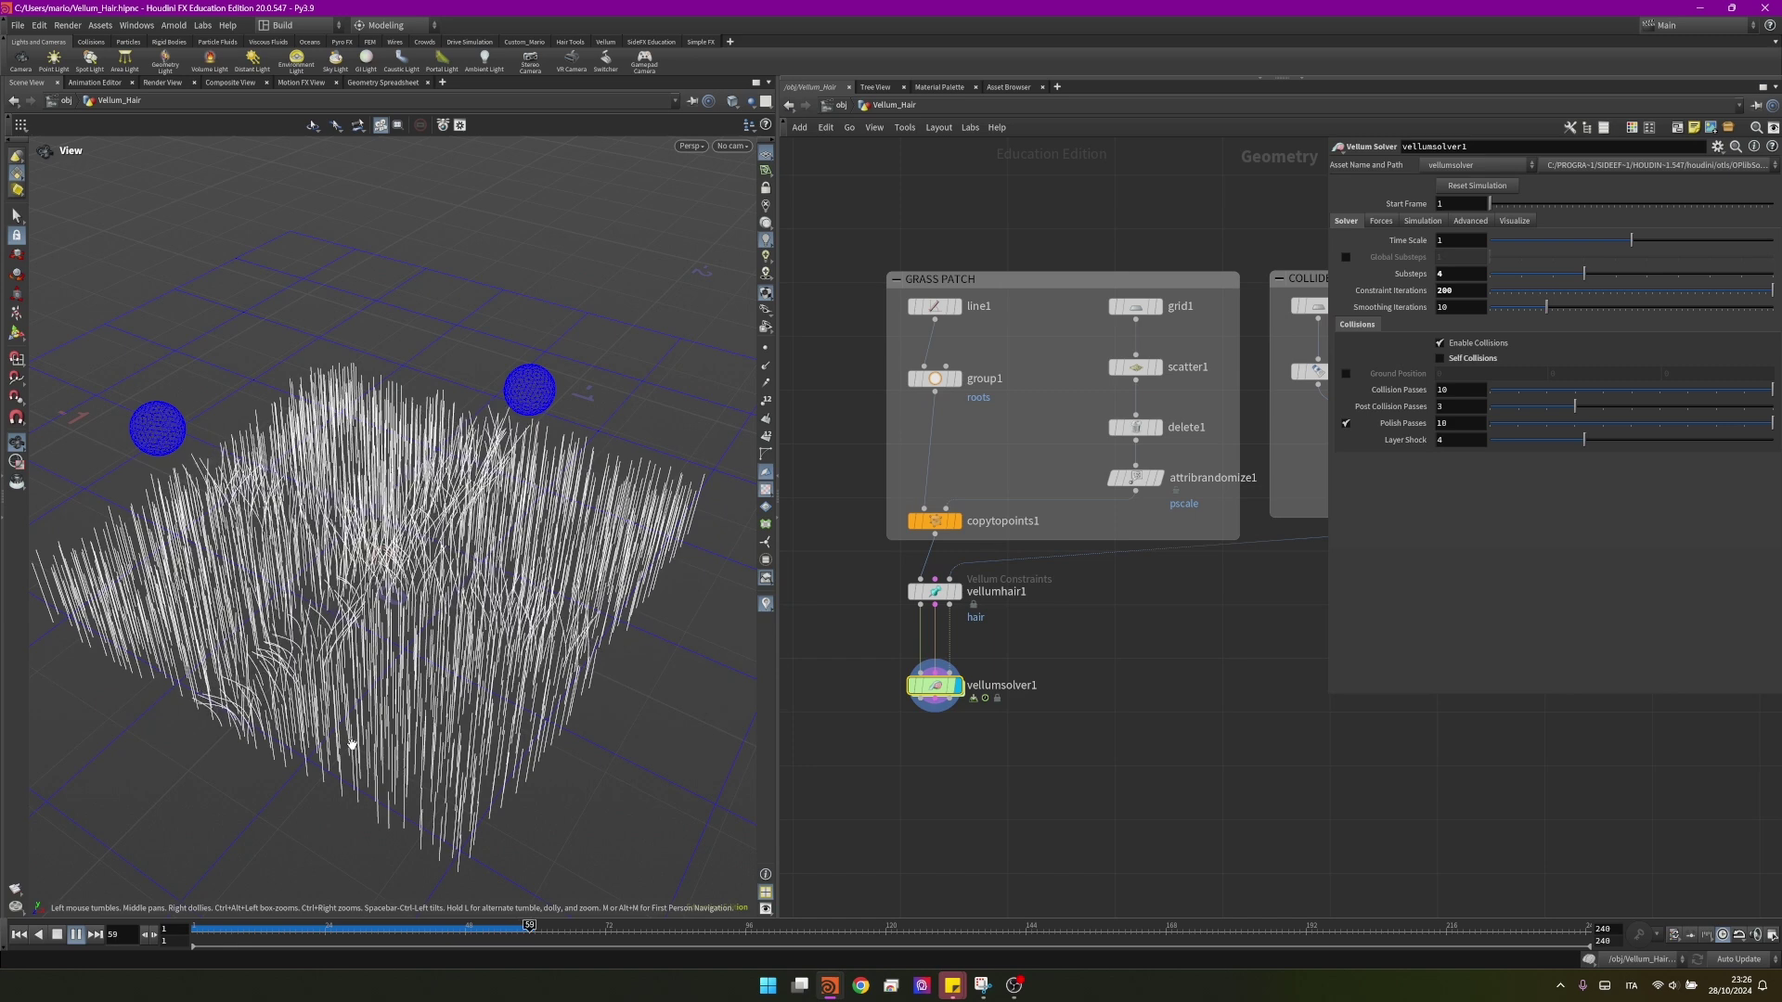
{"action": "left_click", "coordinate": [56, 934]}
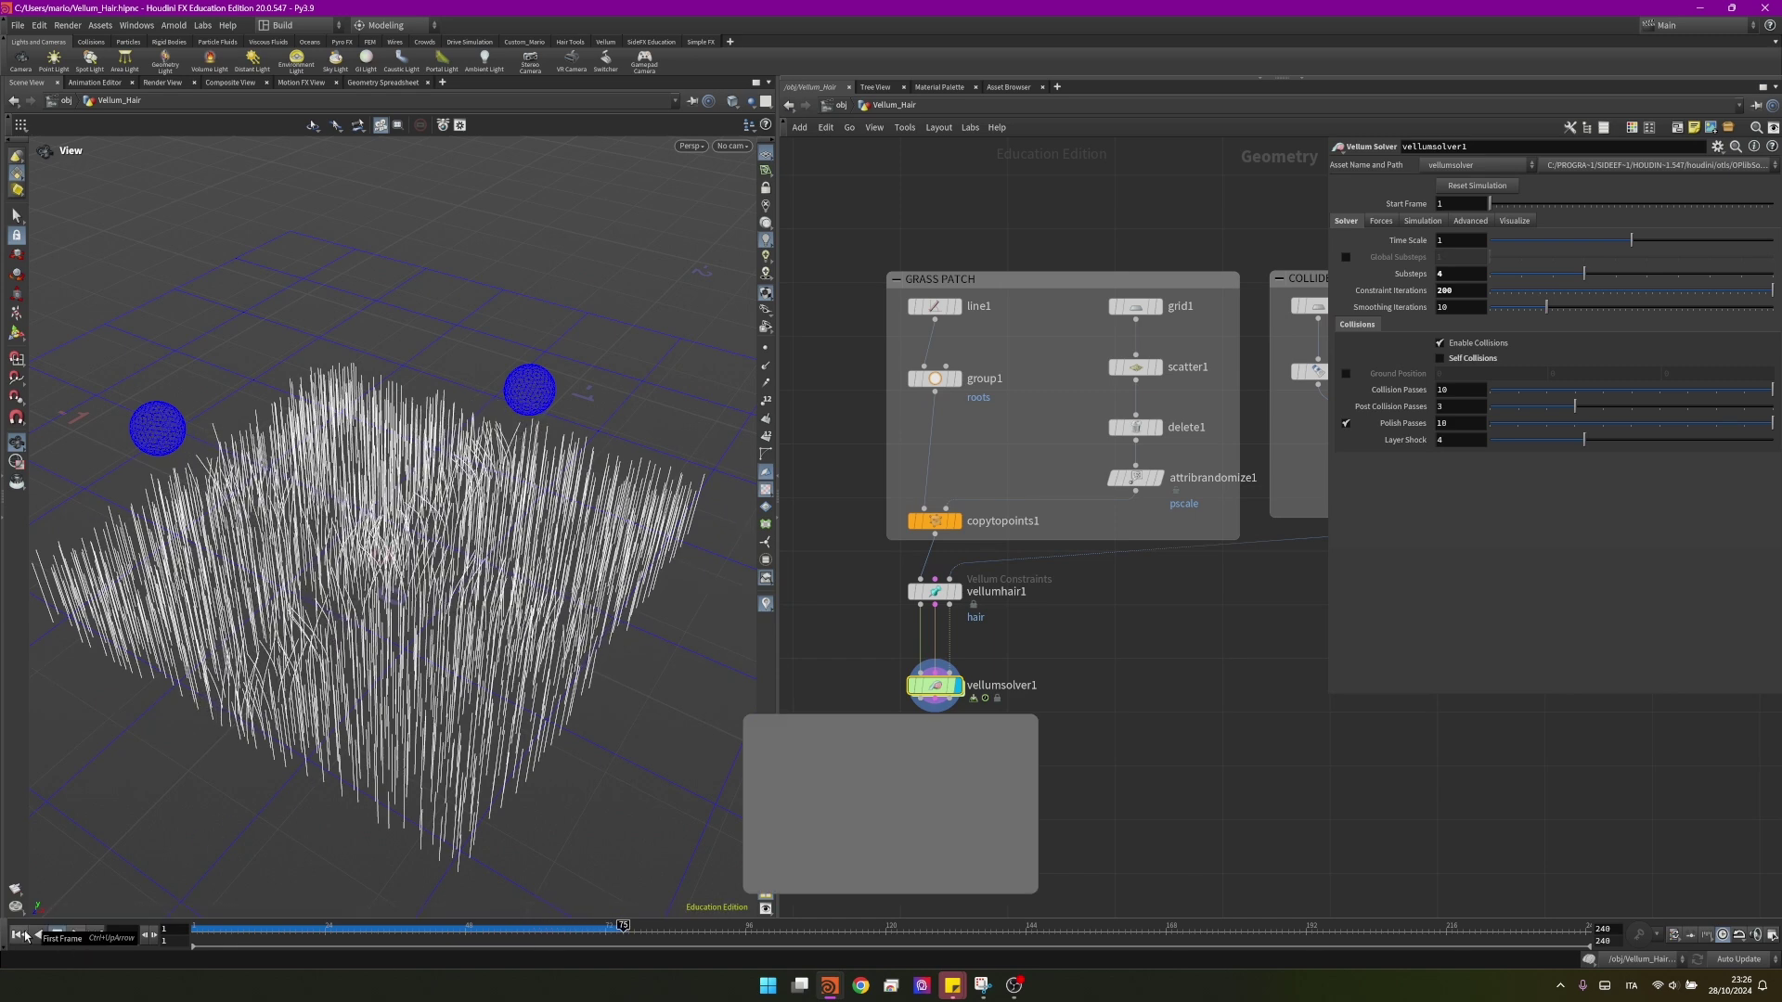
- Enable plasticity in the Bend settings of the Vellum hair node
{"action": "left_click", "coordinate": [928, 588]}
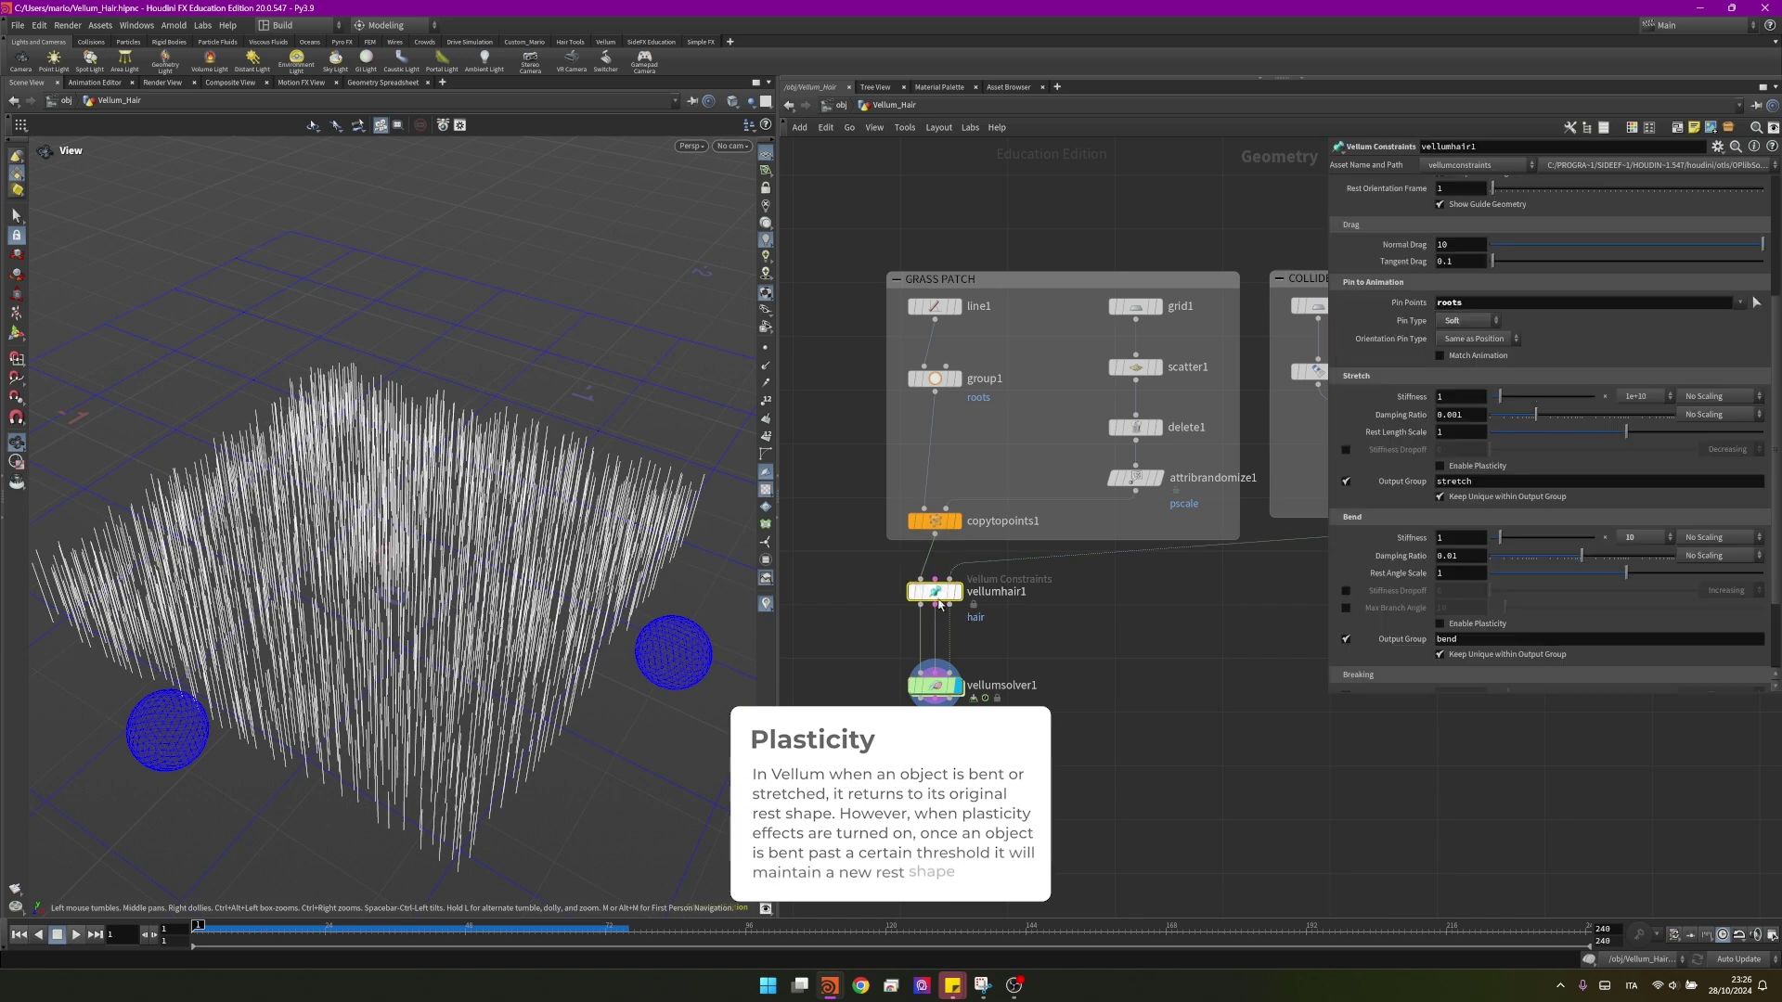
{"action": "scroll", "coordinate": [1431, 385], "scroll_direction": "down", "scroll_amount": 3}
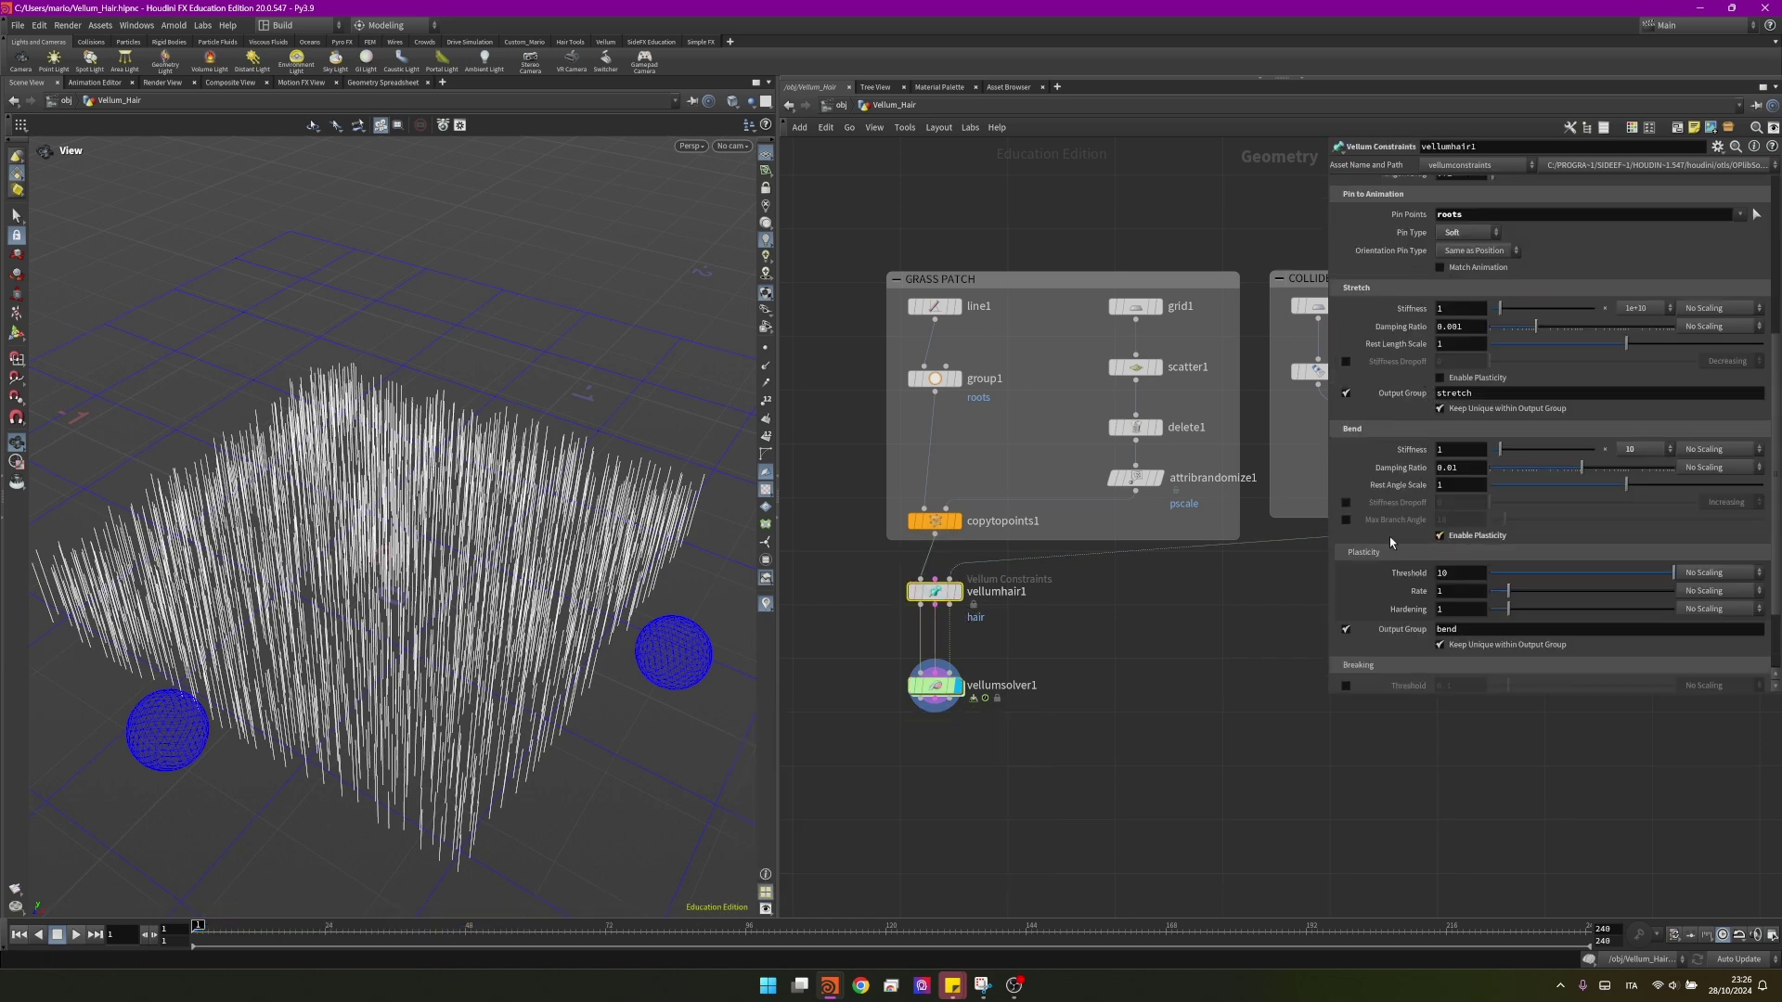
{"action": "scroll", "coordinate": [1390, 547], "scroll_direction": "down", "scroll_amount": 3}
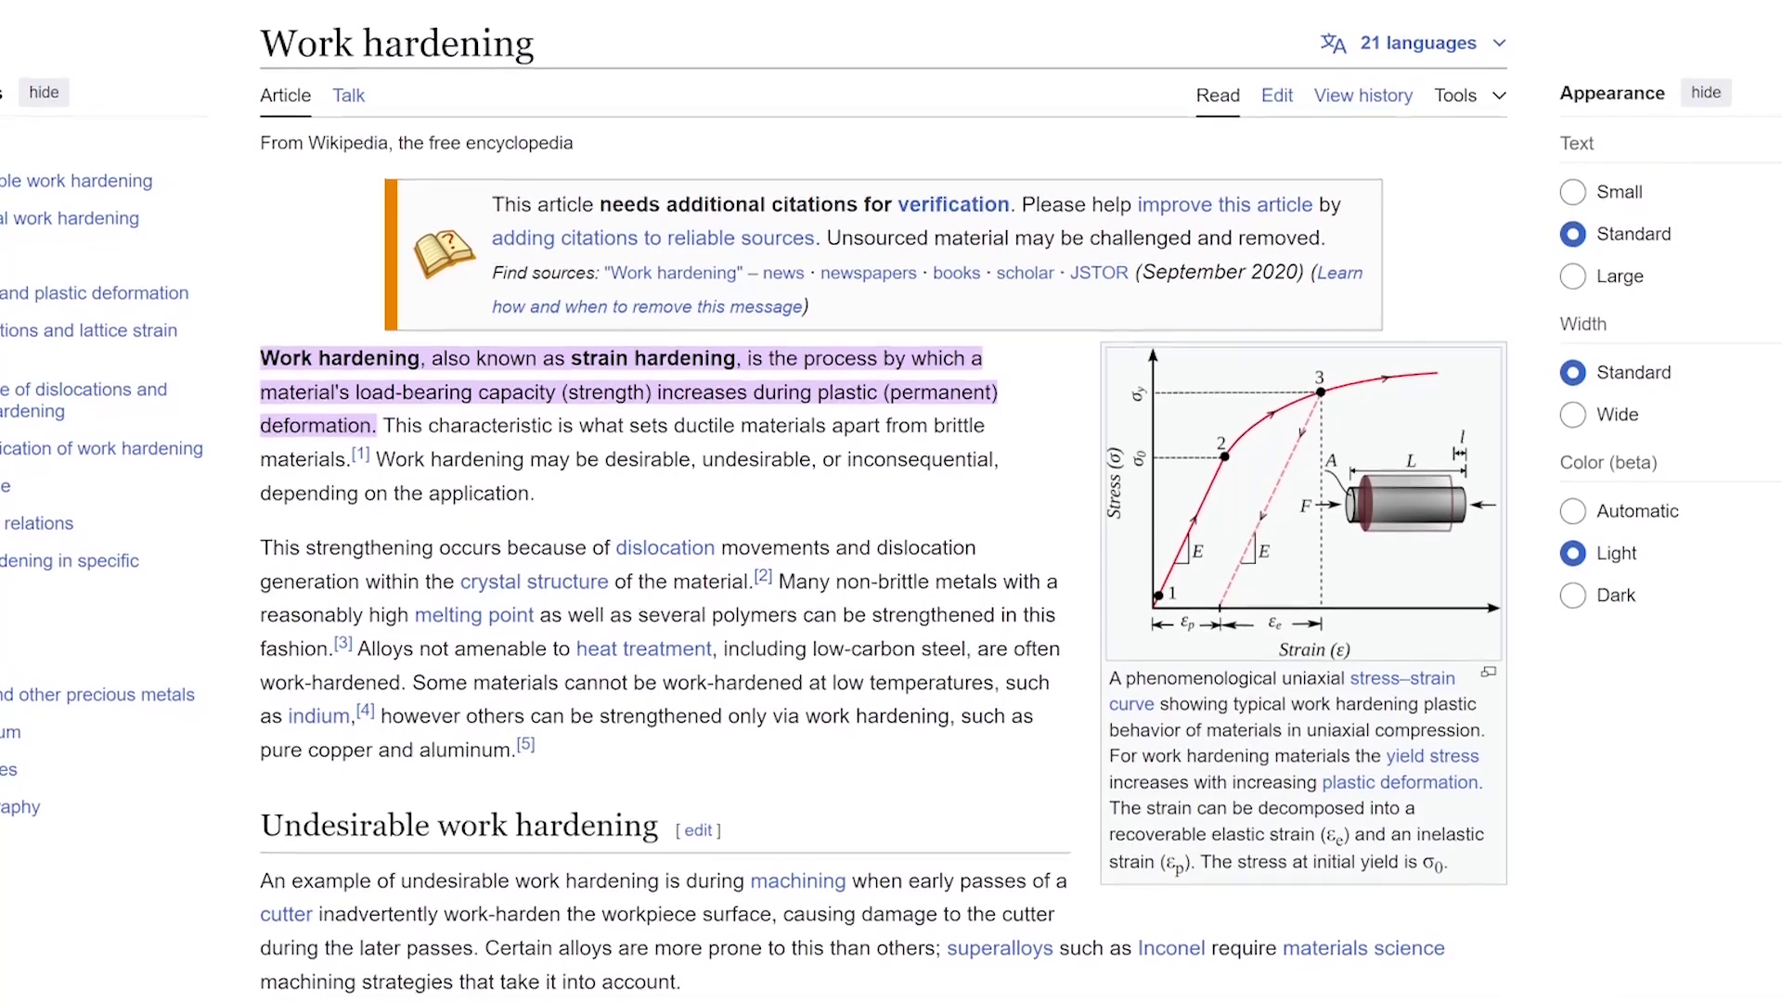
- Read the introduction of the Wikipedia article on work hardening
{"action": "scroll", "coordinate": [882, 520], "scroll_direction": "down", "scroll_amount": 1}
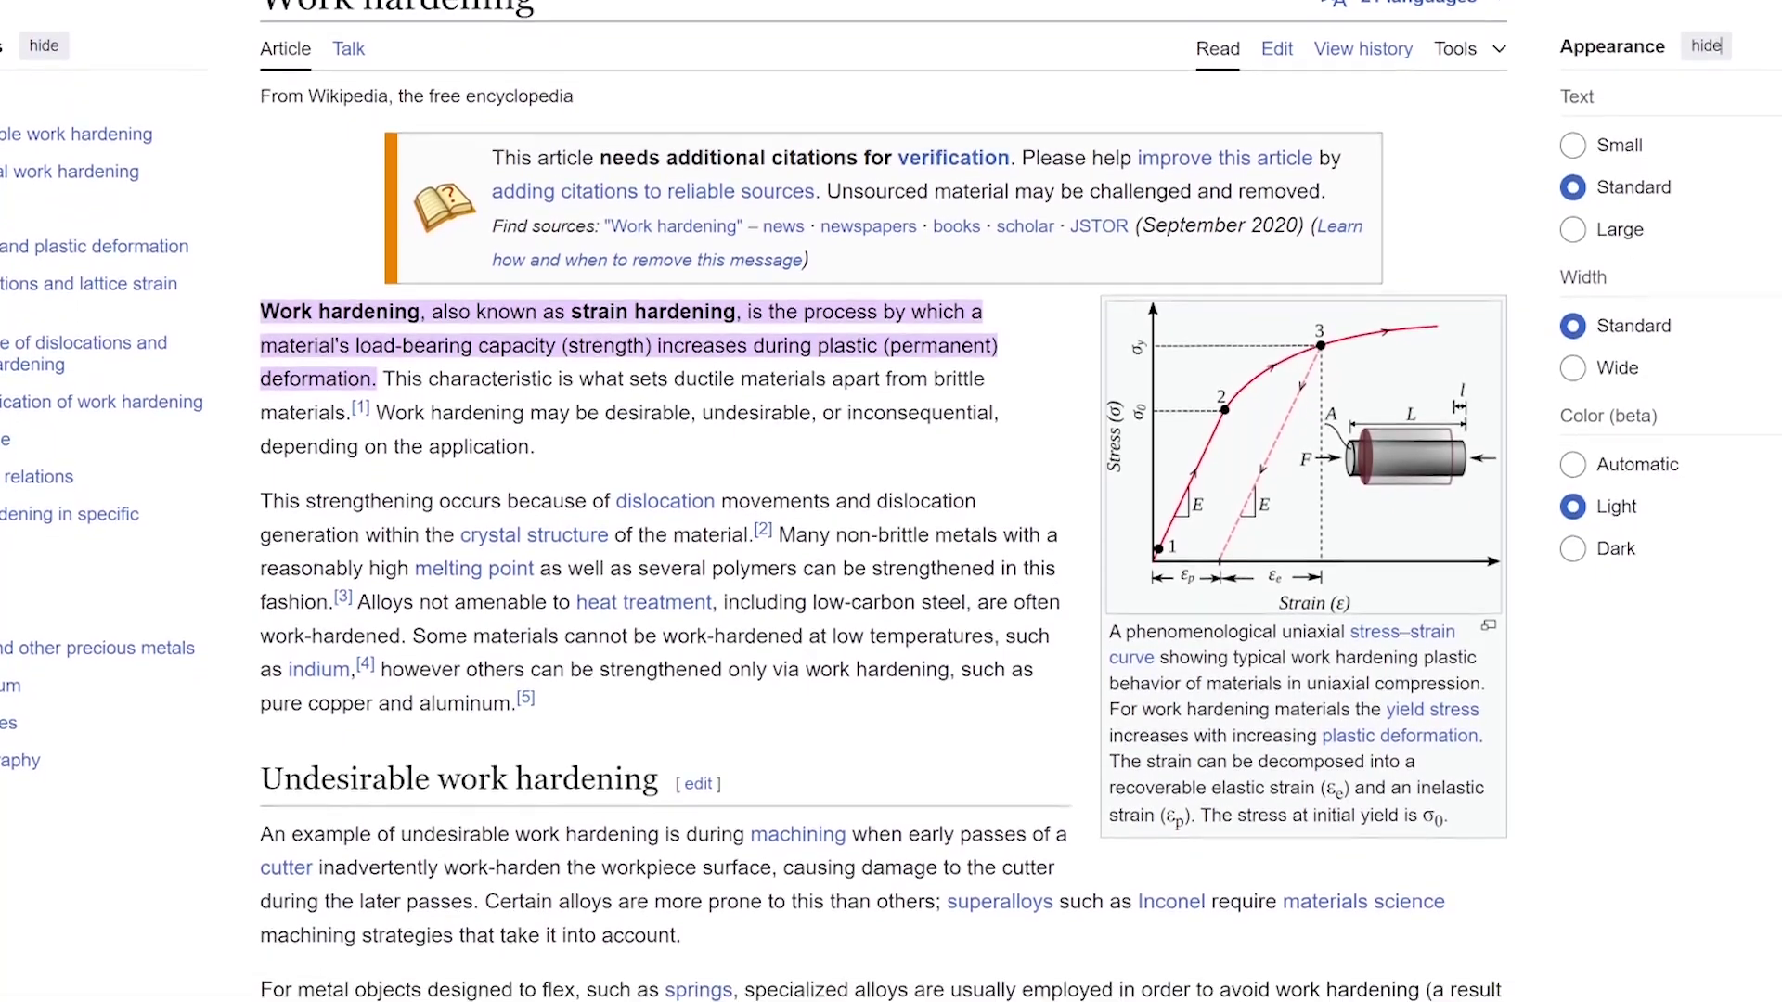
{"action": "scroll", "coordinate": [891, 501], "scroll_direction": "down", "scroll_amount": 1}
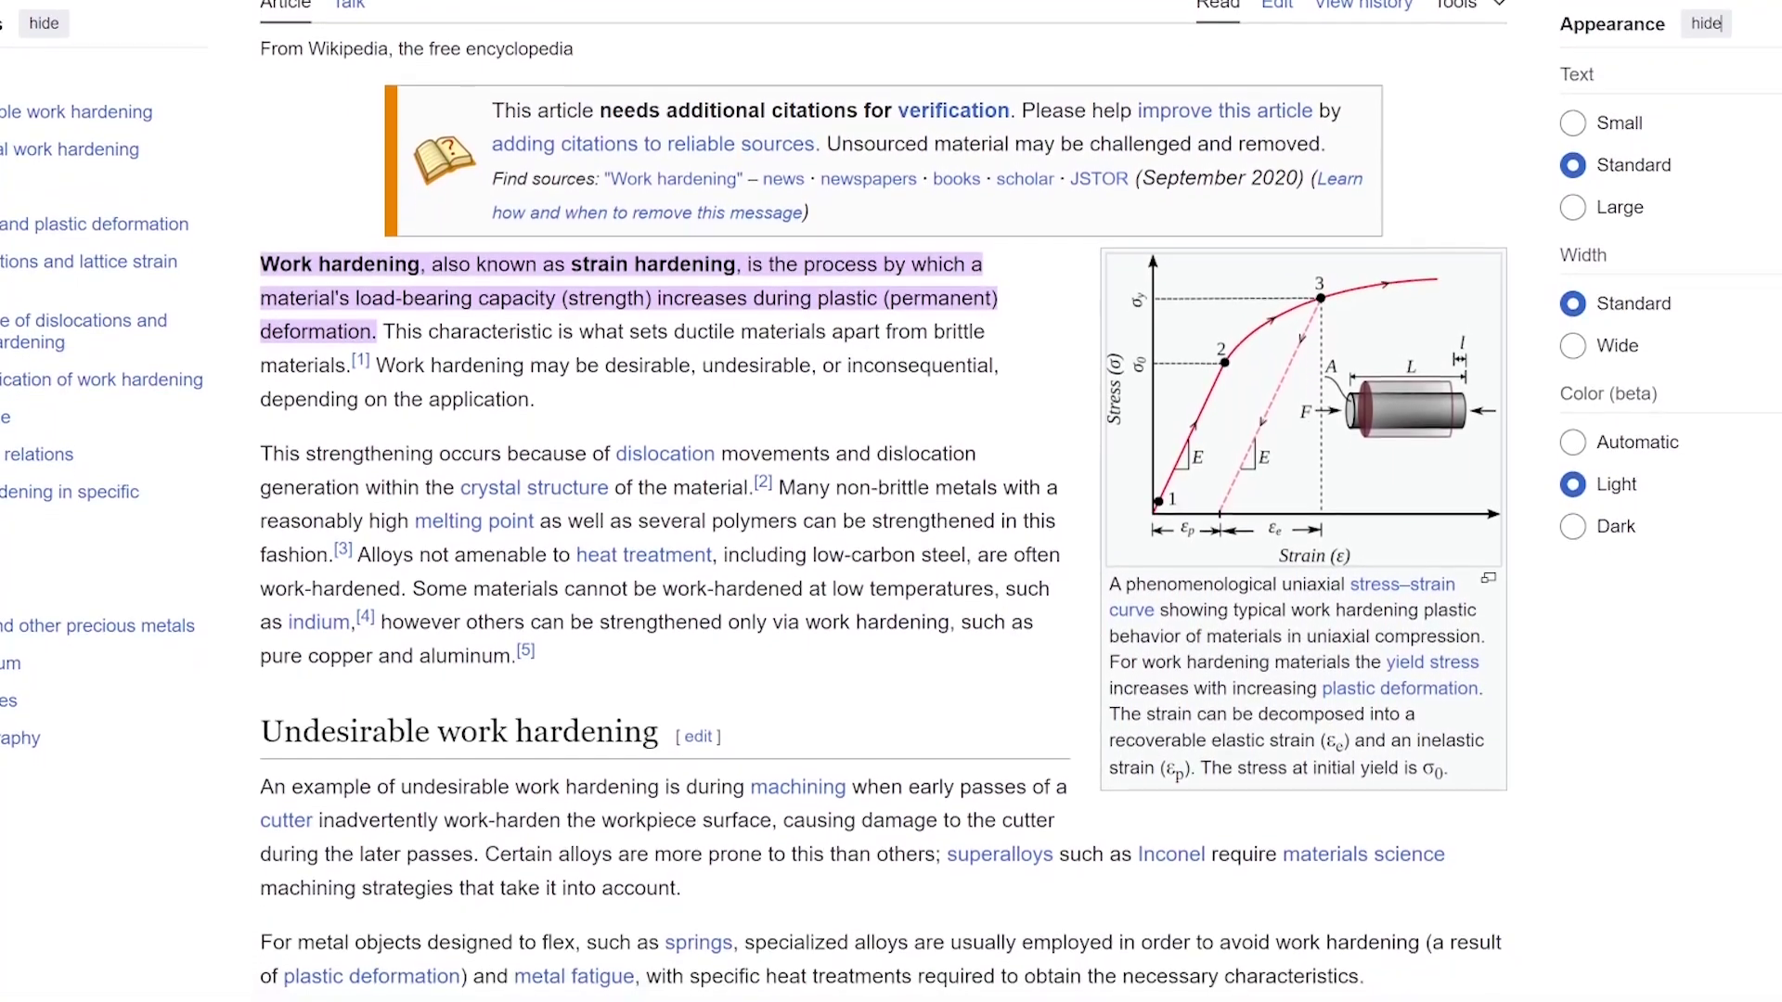
{"action": "scroll", "coordinate": [891, 501], "scroll_direction": "down", "scroll_amount": 1}
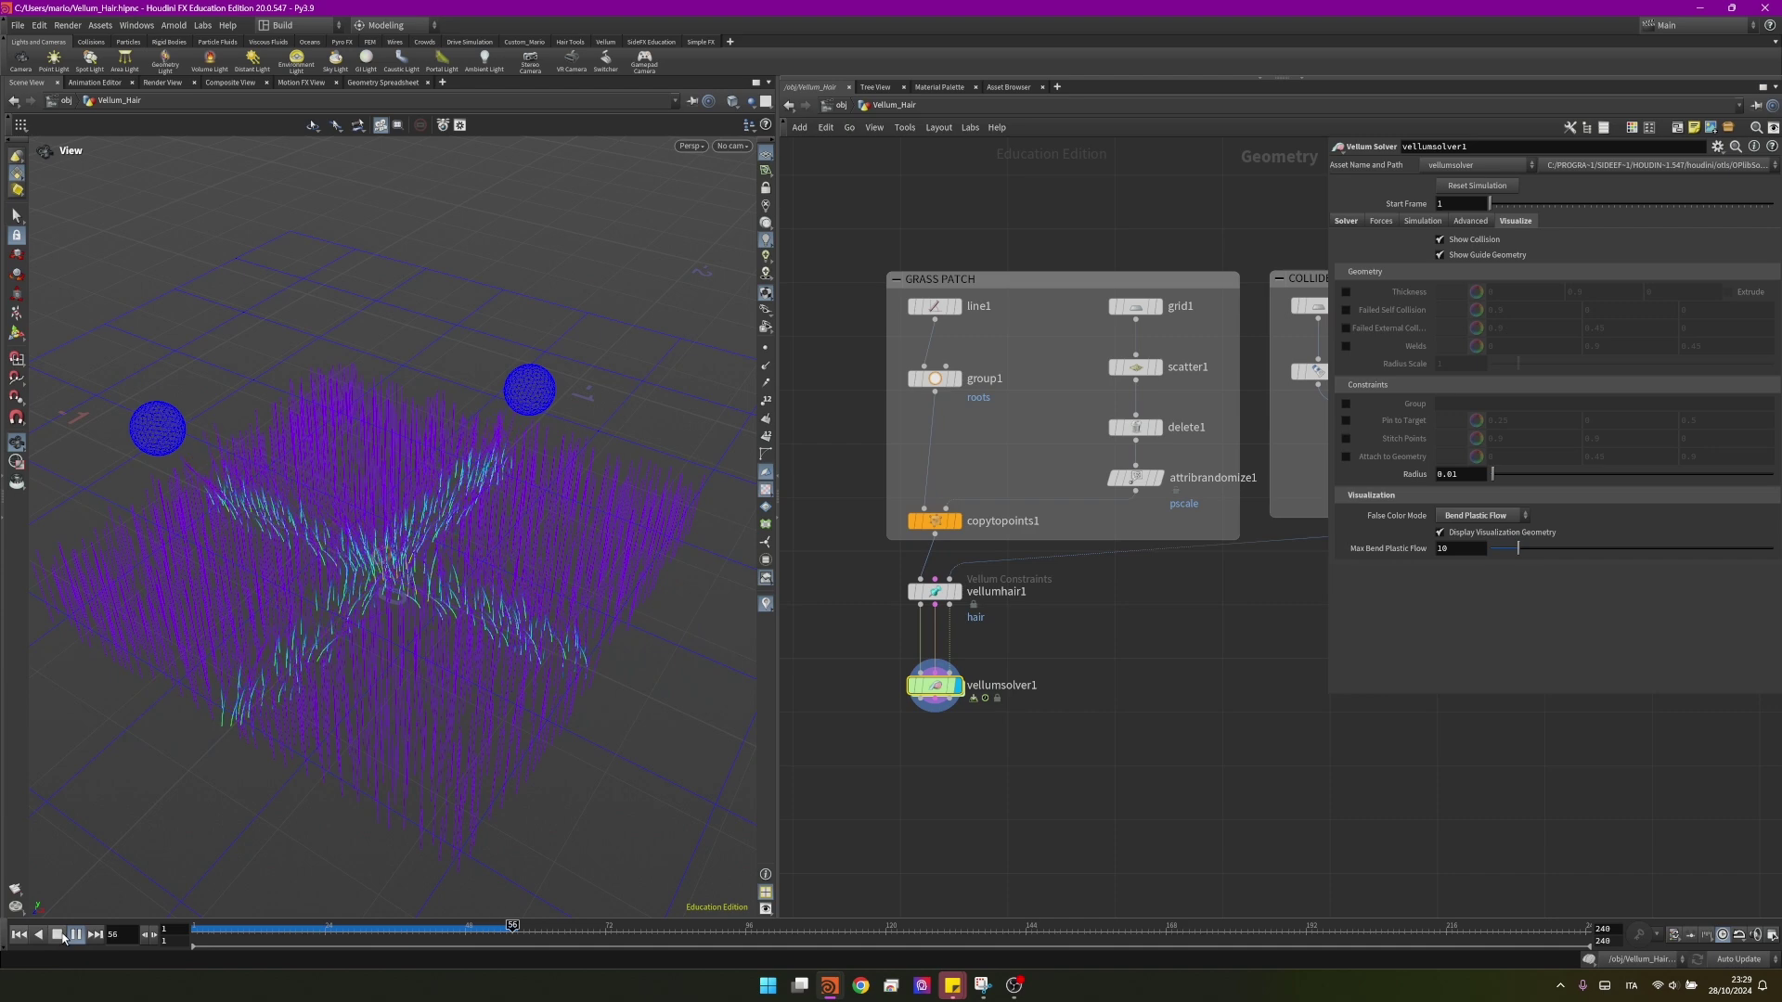
- Set the hair's bend plasticity threshold to 5 and rate to 20, and replay the simulation from frame 1
{"action": "left_click", "coordinate": [75, 932]}
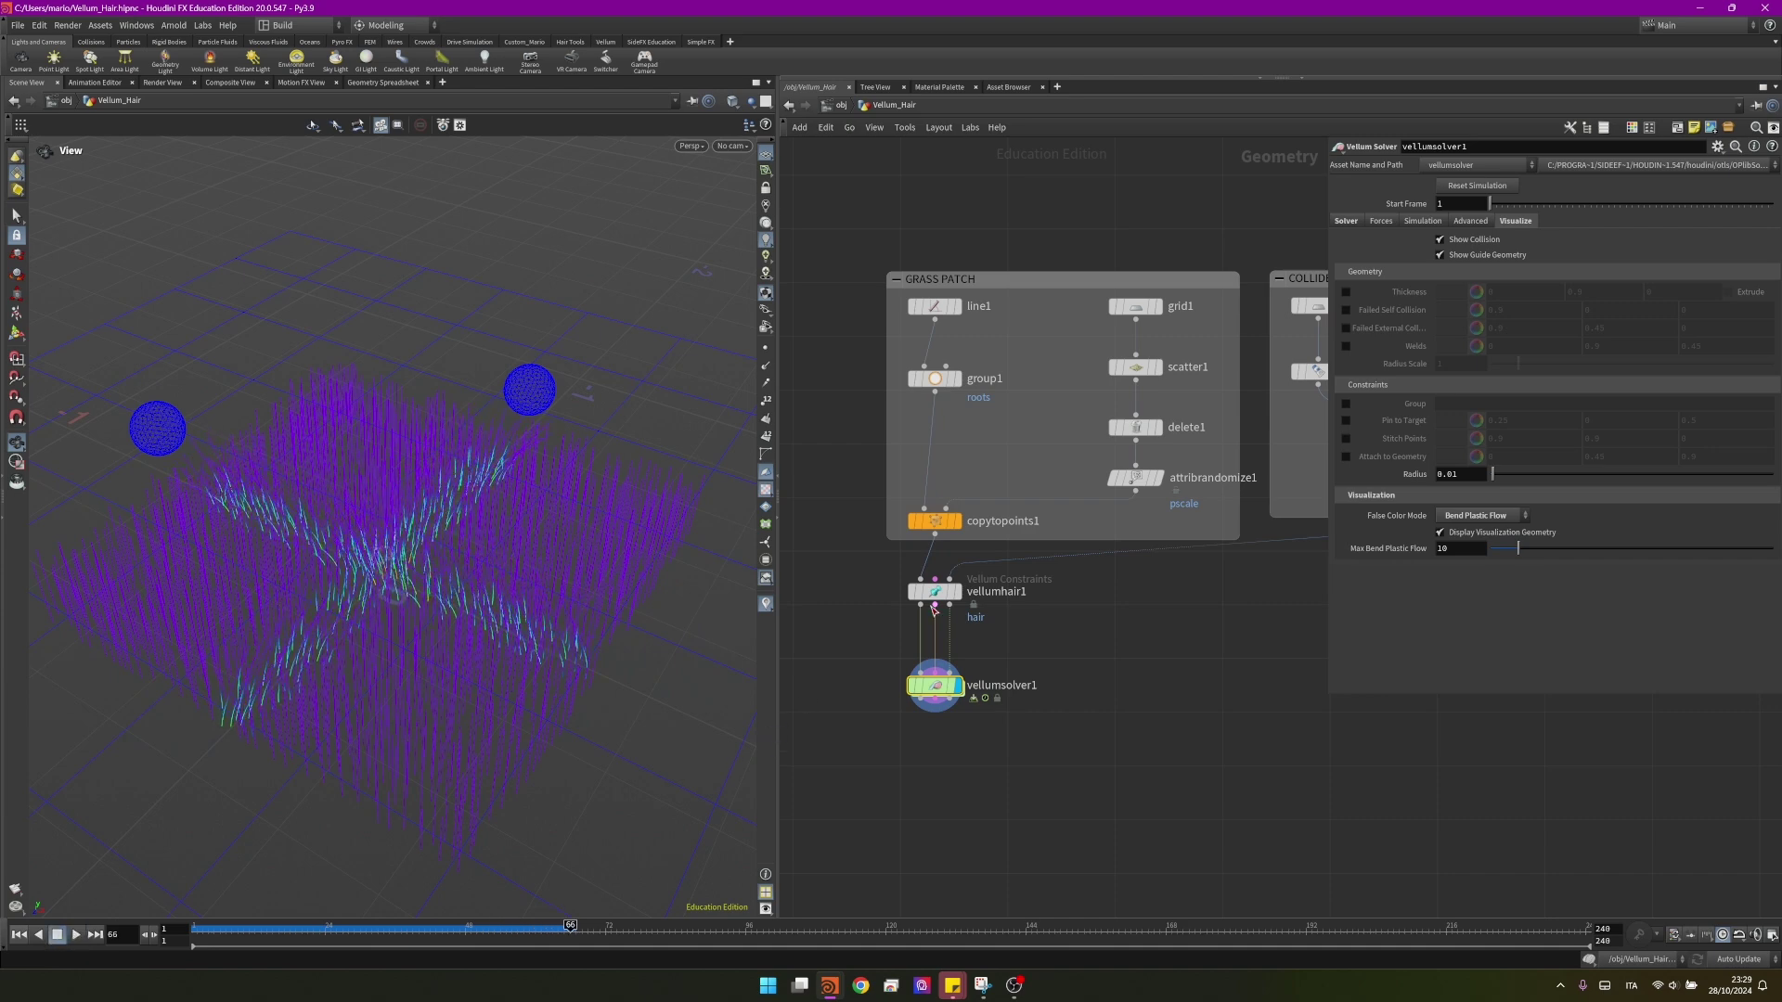
{"action": "left_click", "coordinate": [935, 591]}
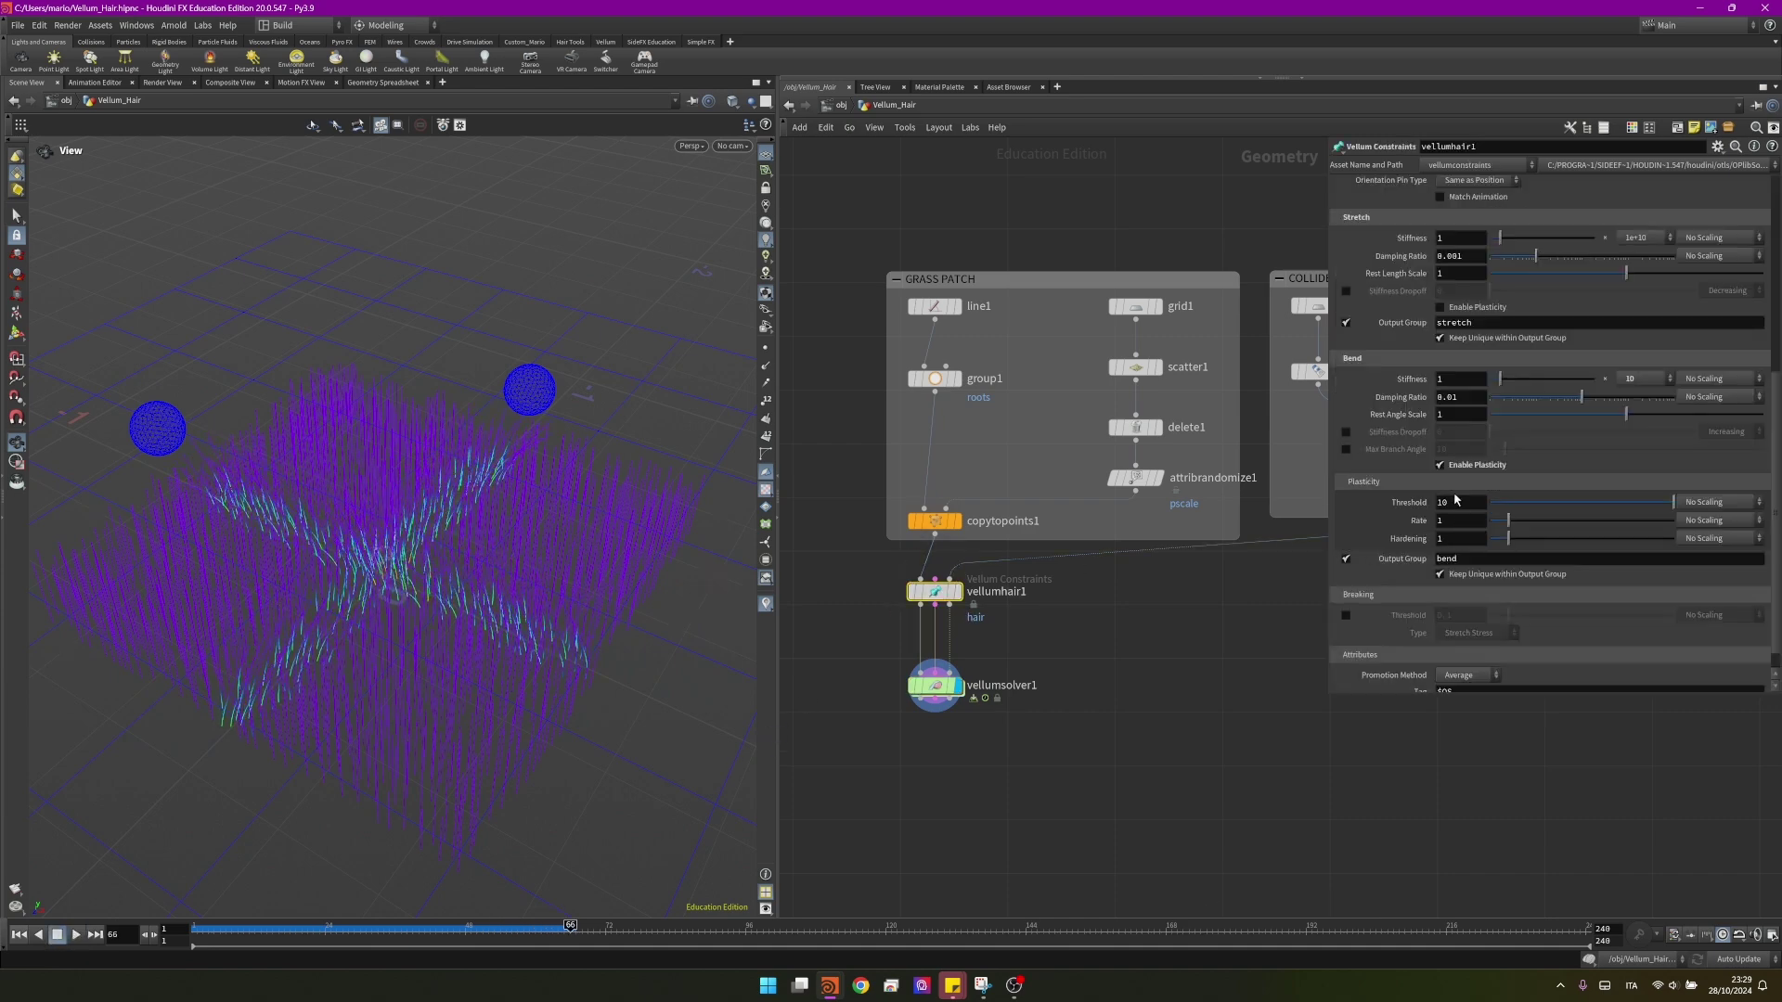
{"action": "left_click_drag", "start_coordinate": [1445, 503], "coordinate": [1432, 494]}
{"action": "type", "text": "5"}
{"action": "key", "text": "Tab"}
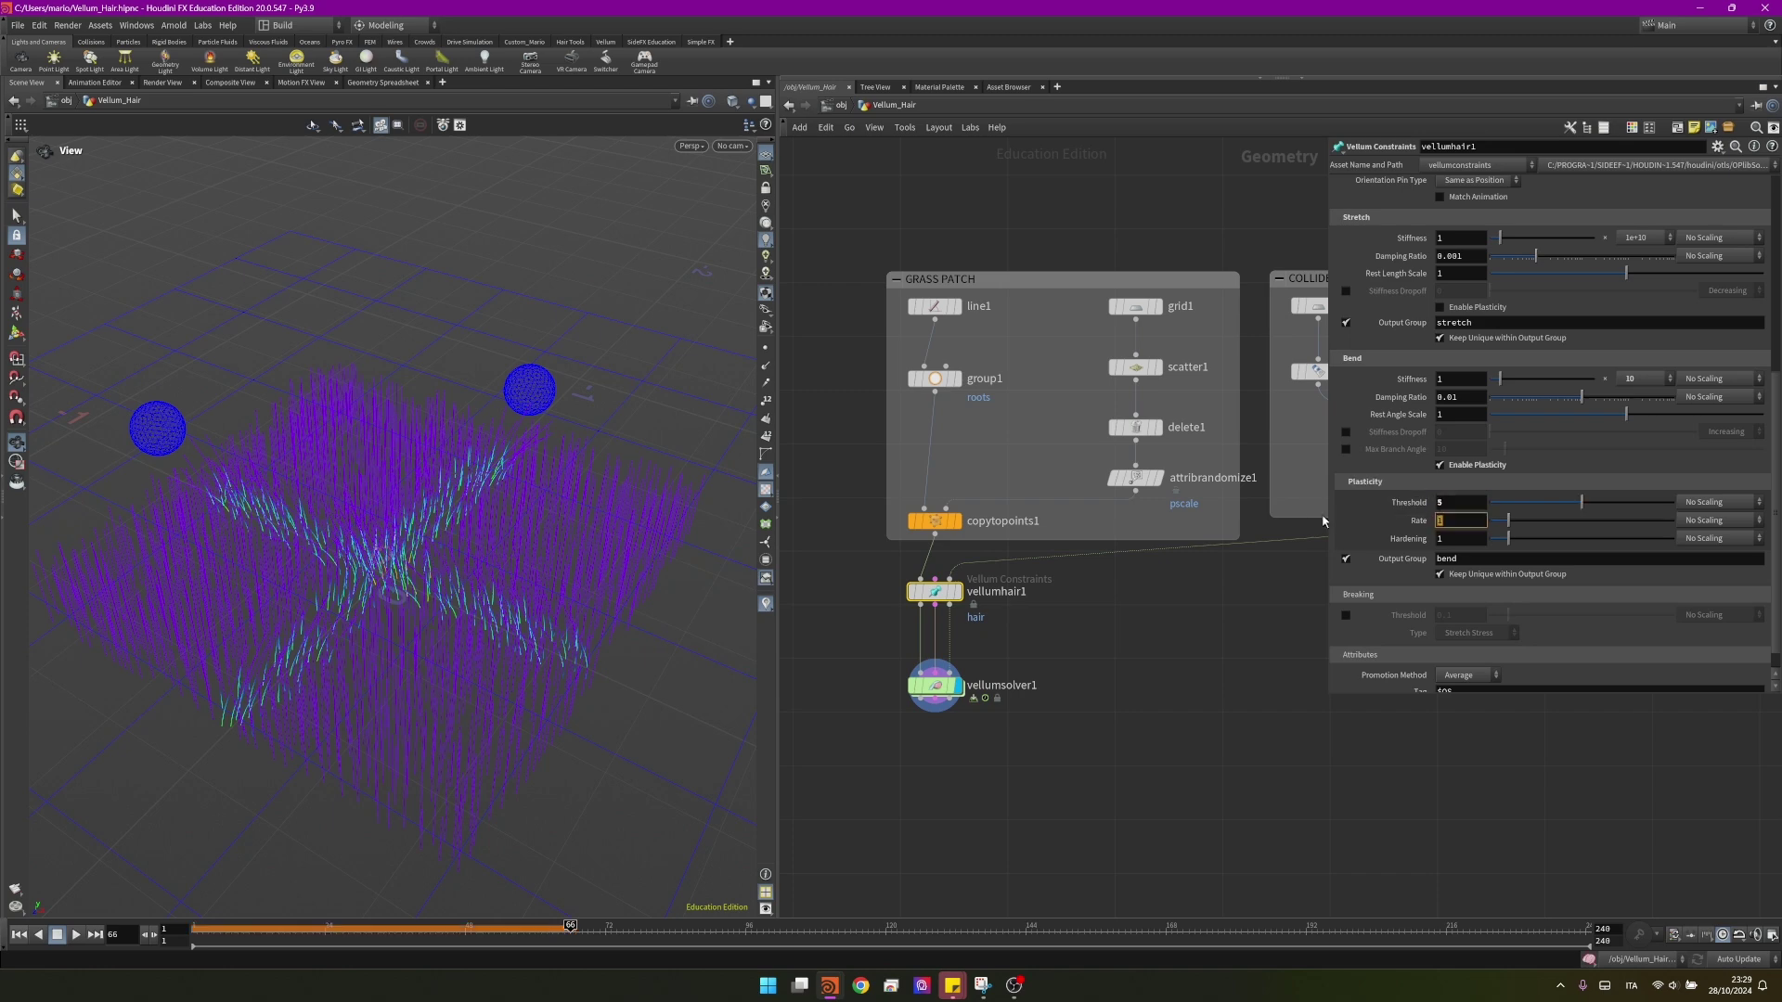
{"action": "type", "text": "20"}
{"action": "key", "text": "Return"}
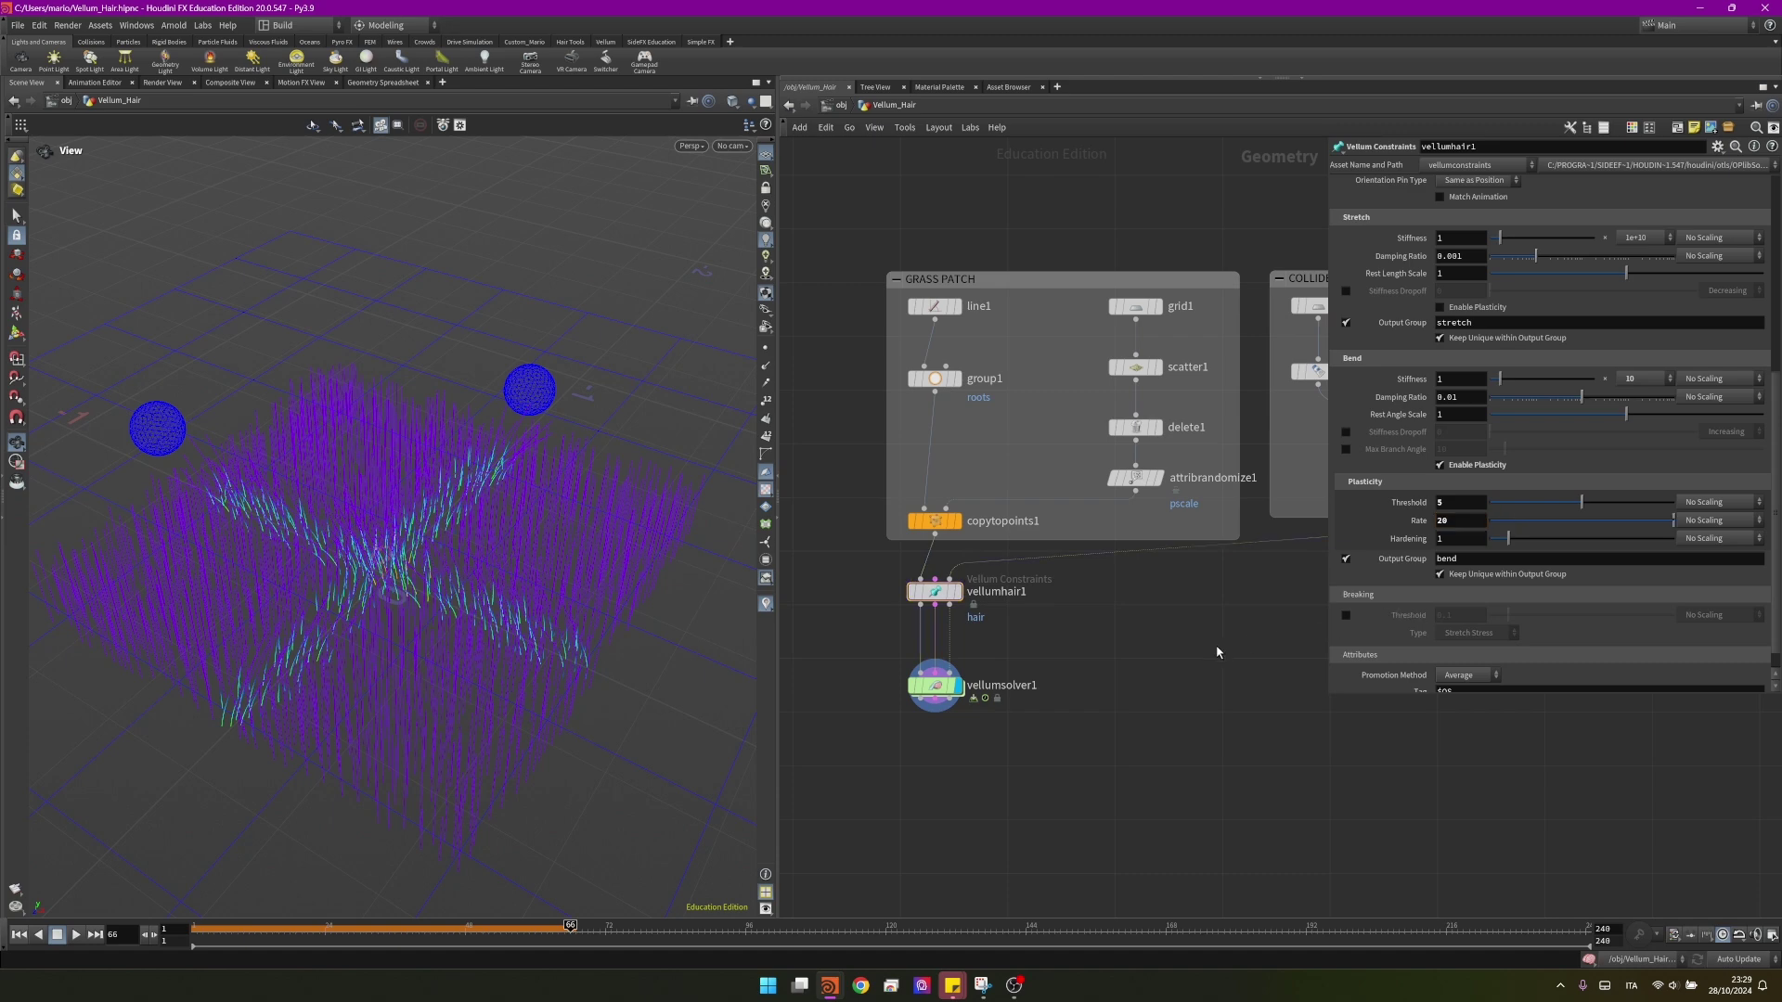
{"action": "left_click", "coordinate": [18, 935]}
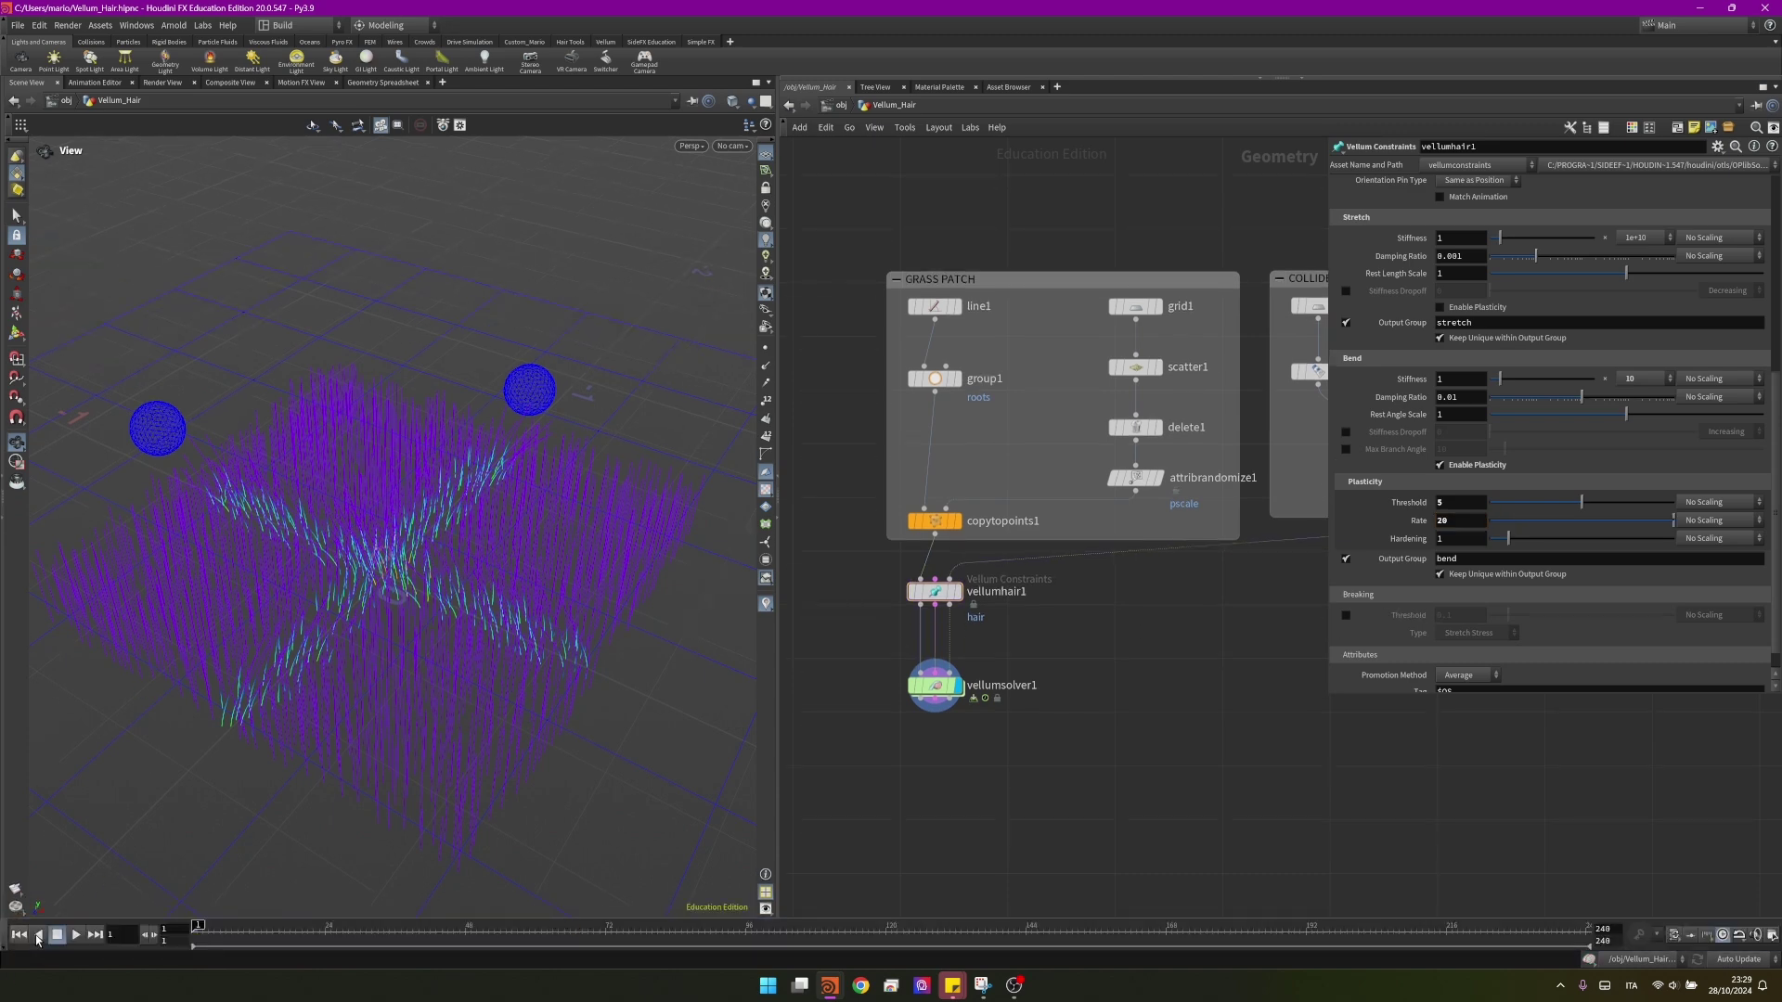
{"action": "left_click", "coordinate": [76, 934]}
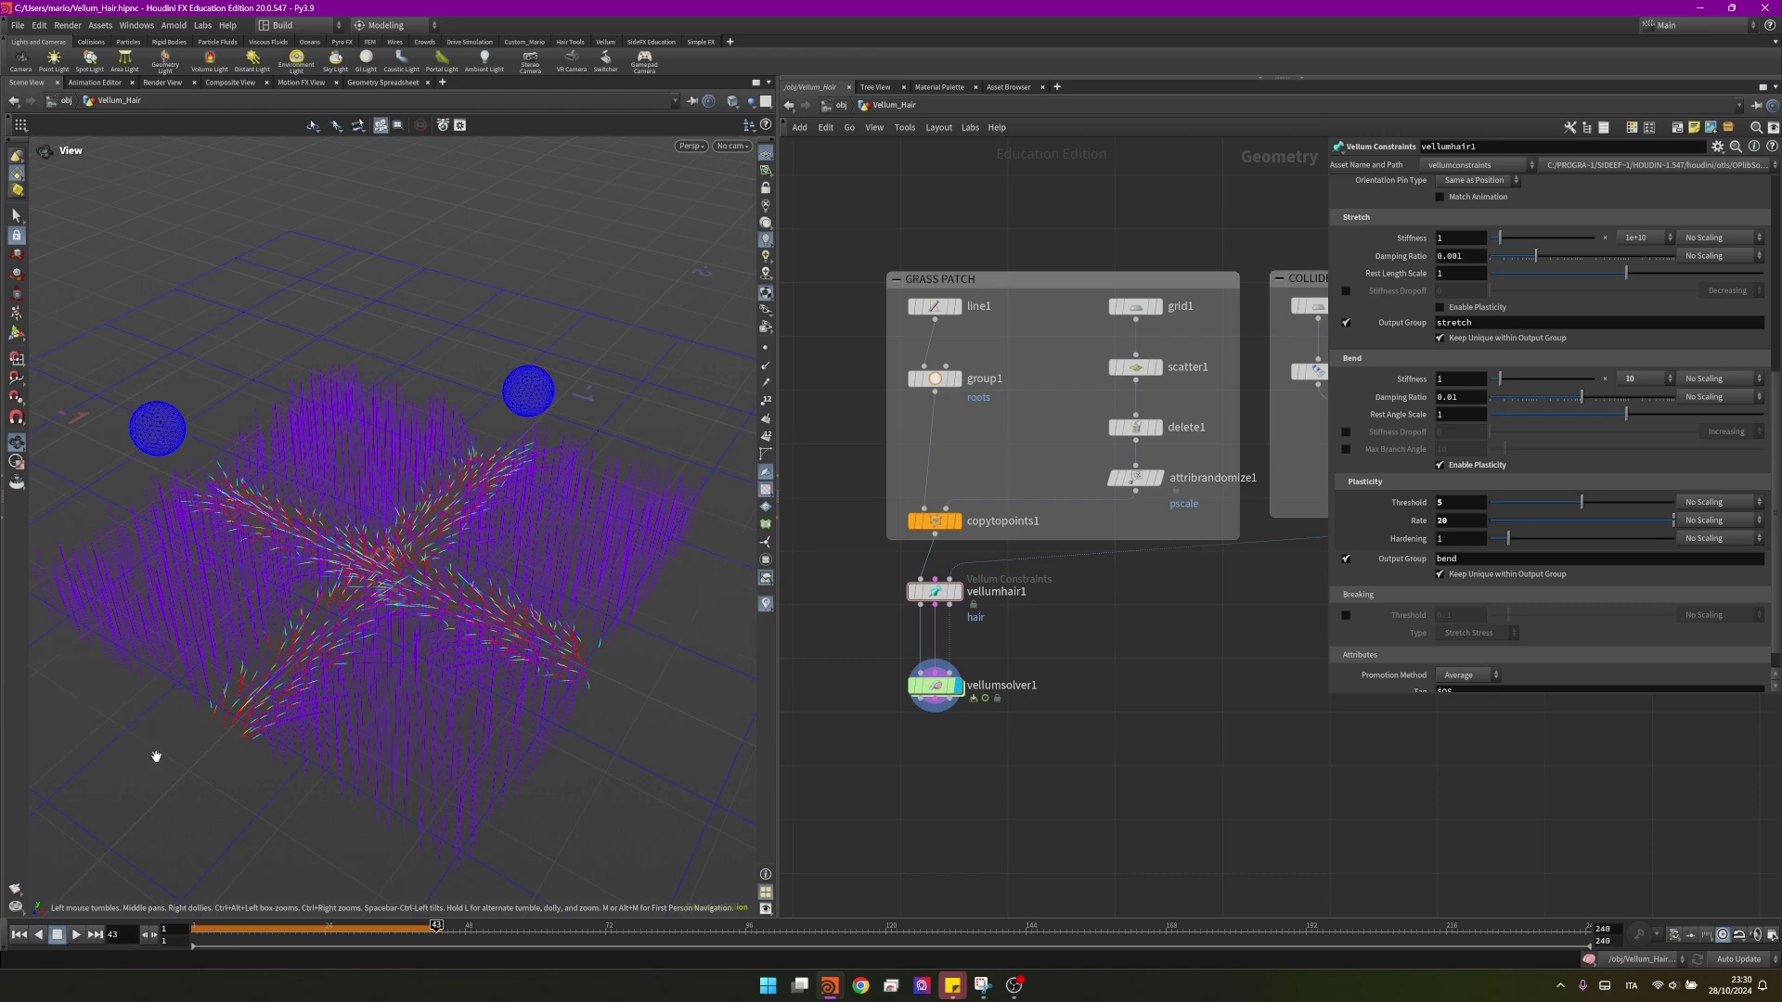
- Add a Test Geometry: Crag node and place it below the COLLIDERS network box
{"action": "key", "text": "h"}
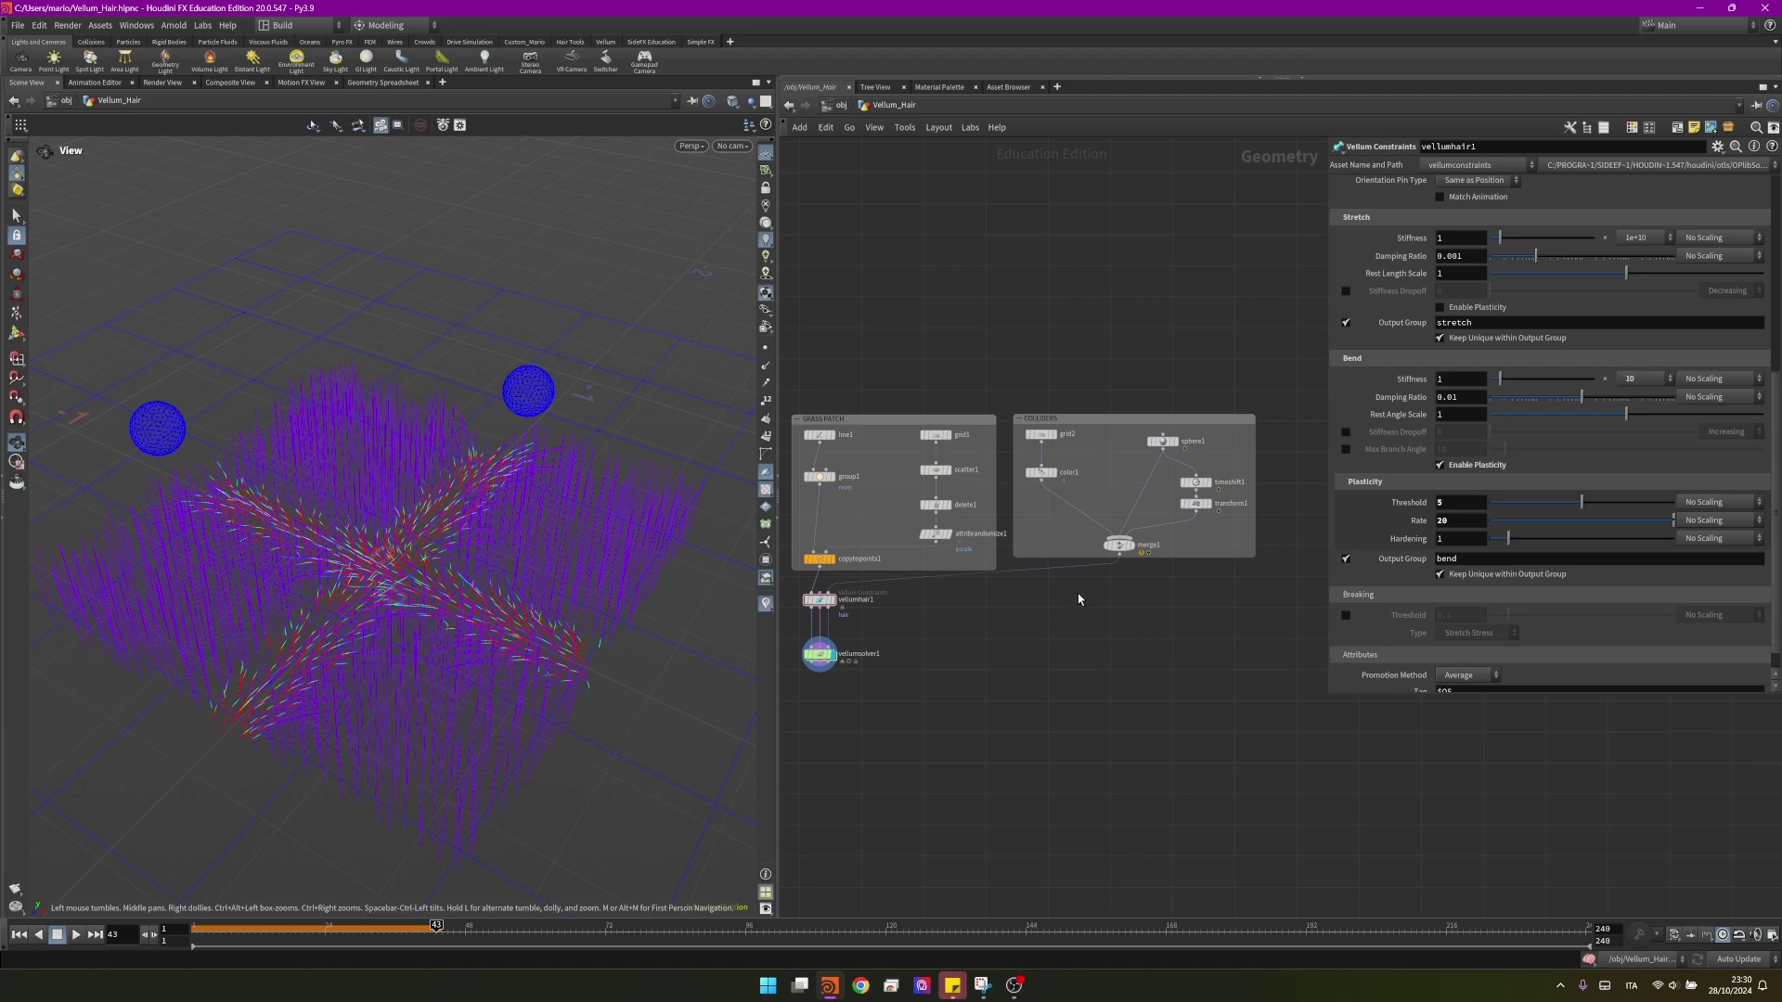
{"action": "key", "text": "Tab"}
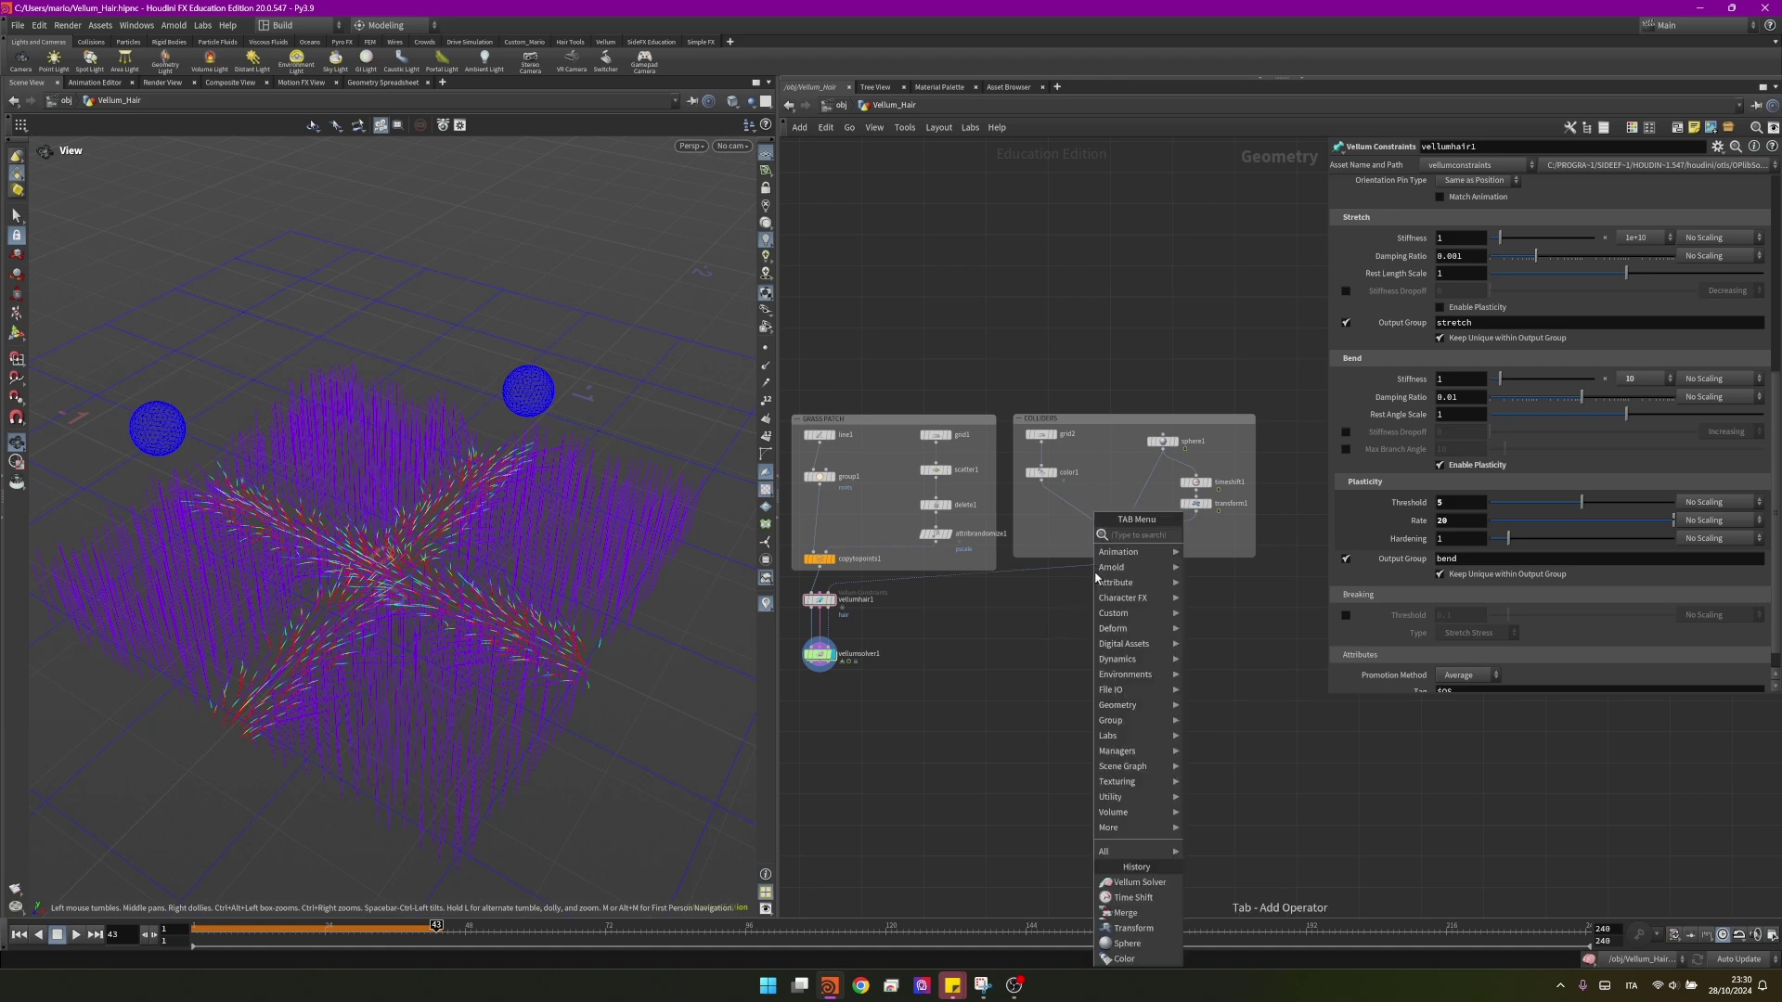
{"action": "type", "text": "crag"}
{"action": "key", "text": "Return"}
{"action": "left_click", "coordinate": [1095, 576]}
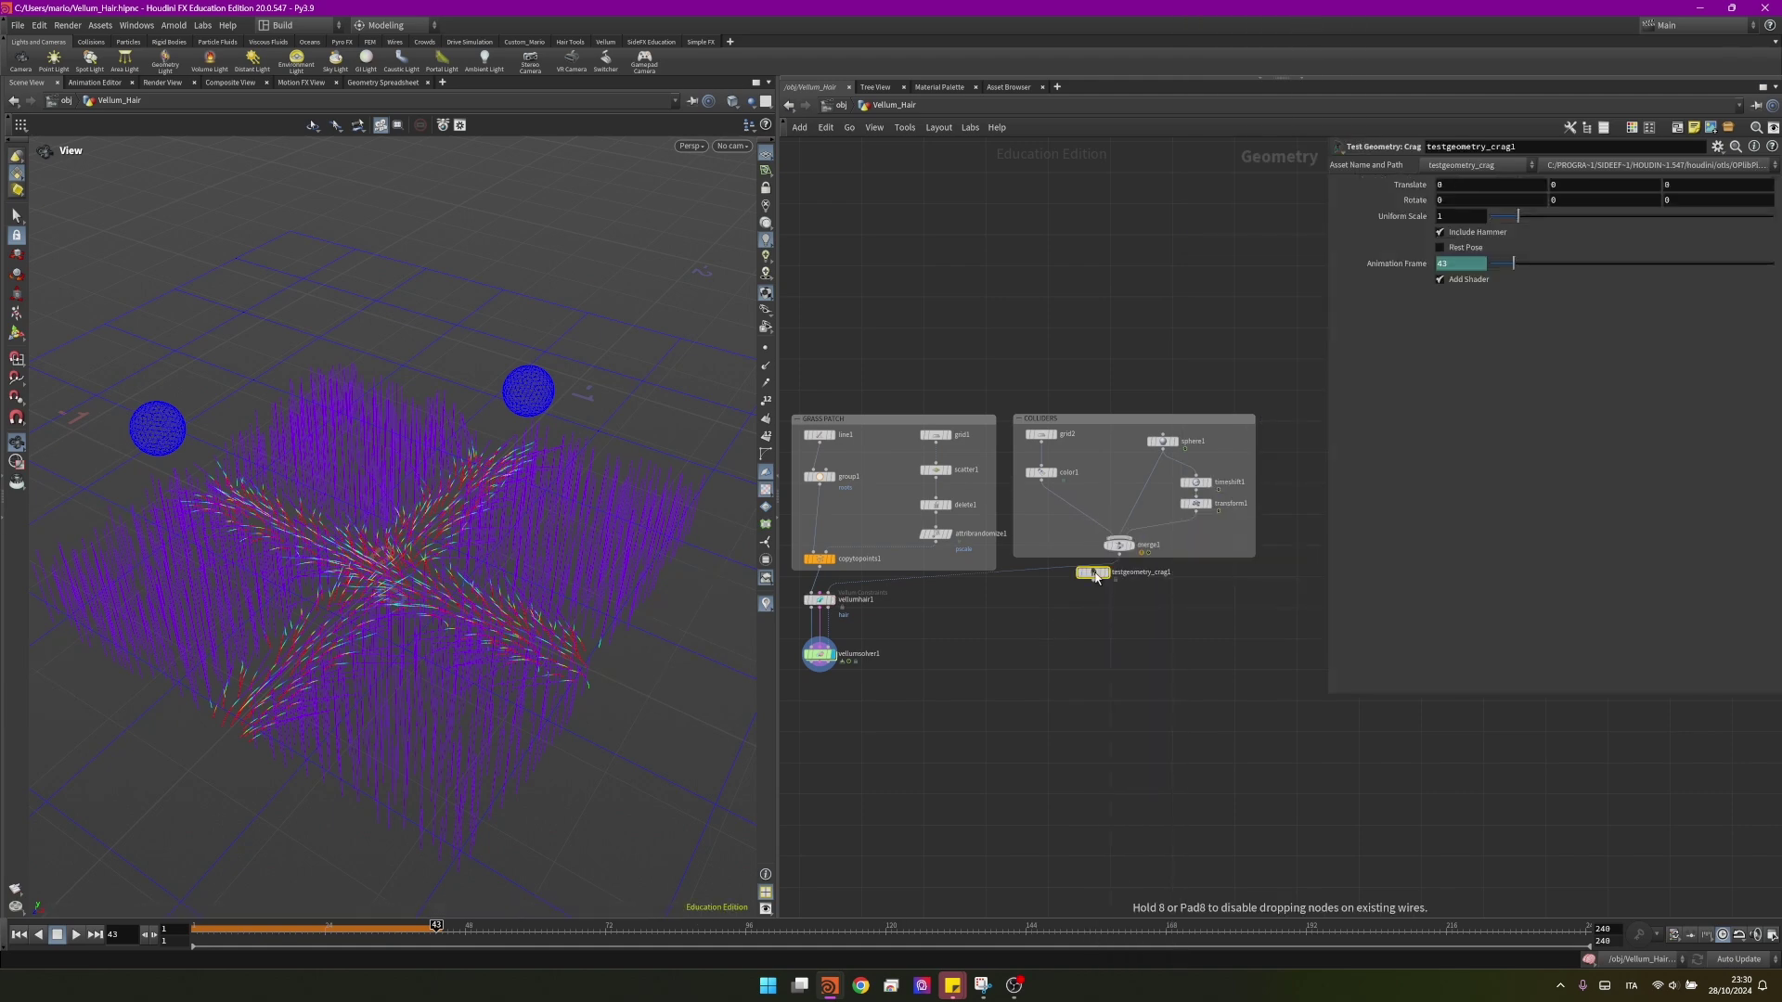
{"action": "scroll", "coordinate": [1099, 579], "scroll_direction": "up", "scroll_amount": 3}
{"action": "left_click_drag", "start_coordinate": [1100, 579], "coordinate": [1147, 620]}
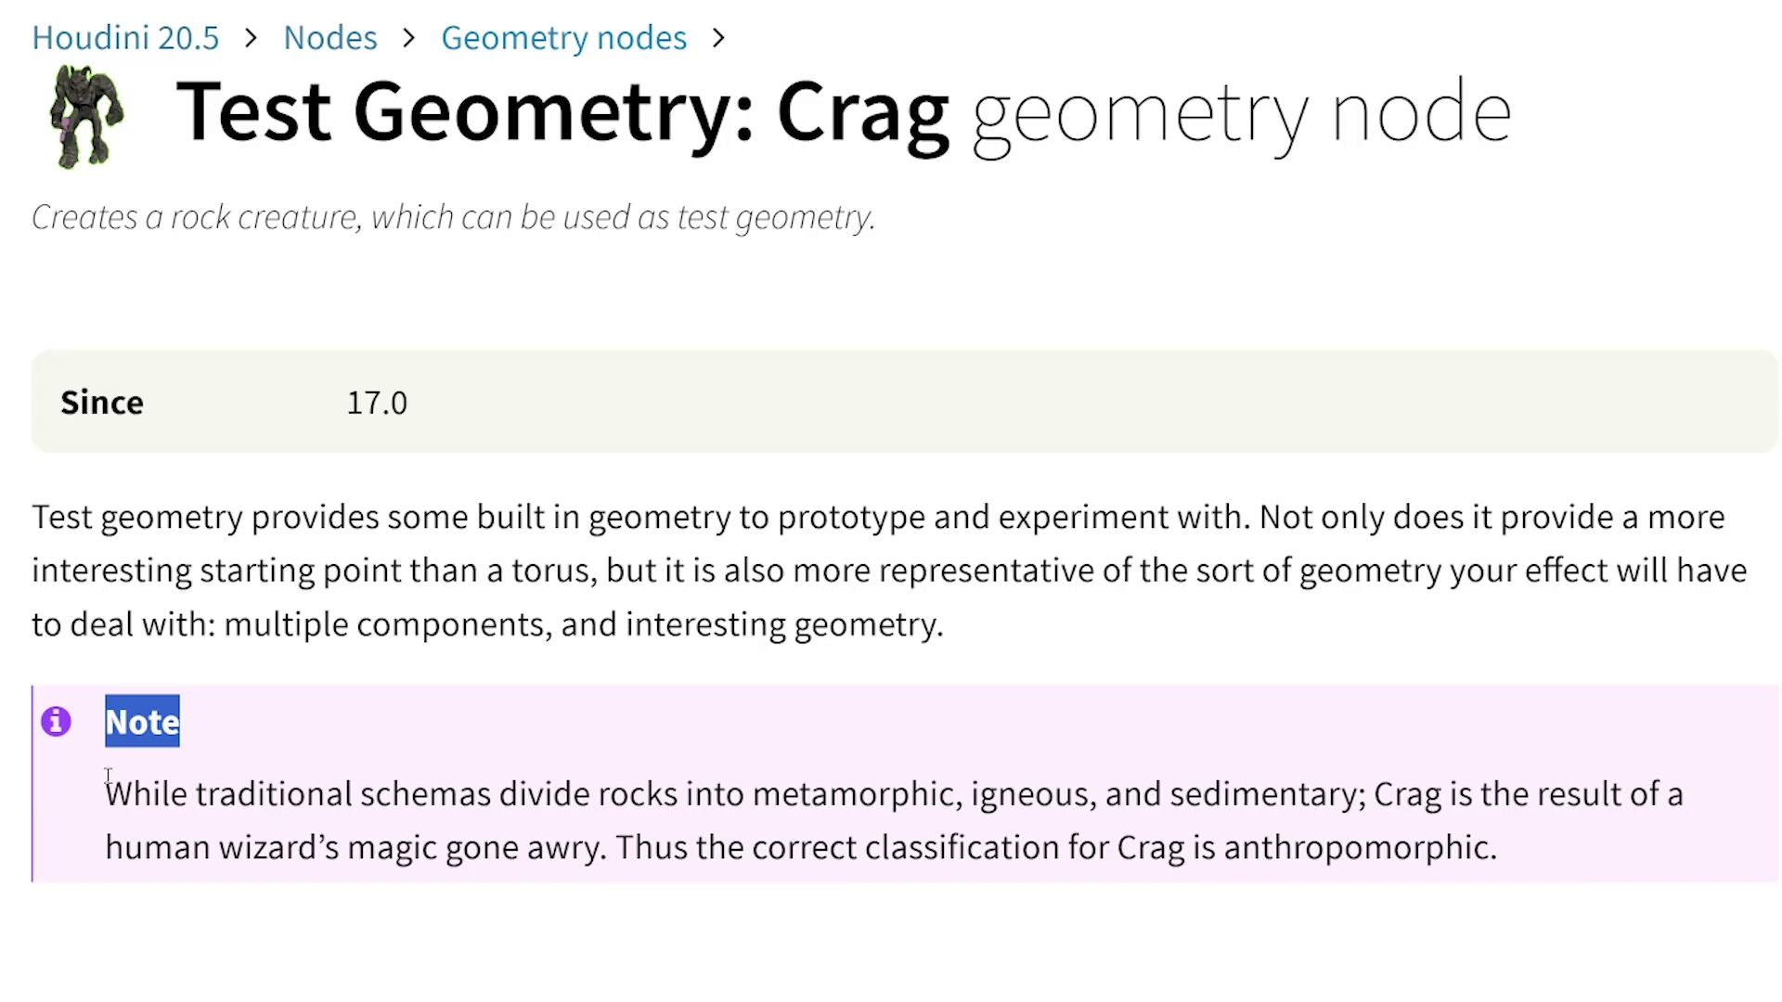
- Read the note about the rock creature on the Test Geometry: Crag help page
{"action": "left_click_drag", "start_coordinate": [108, 780], "coordinate": [1531, 861]}
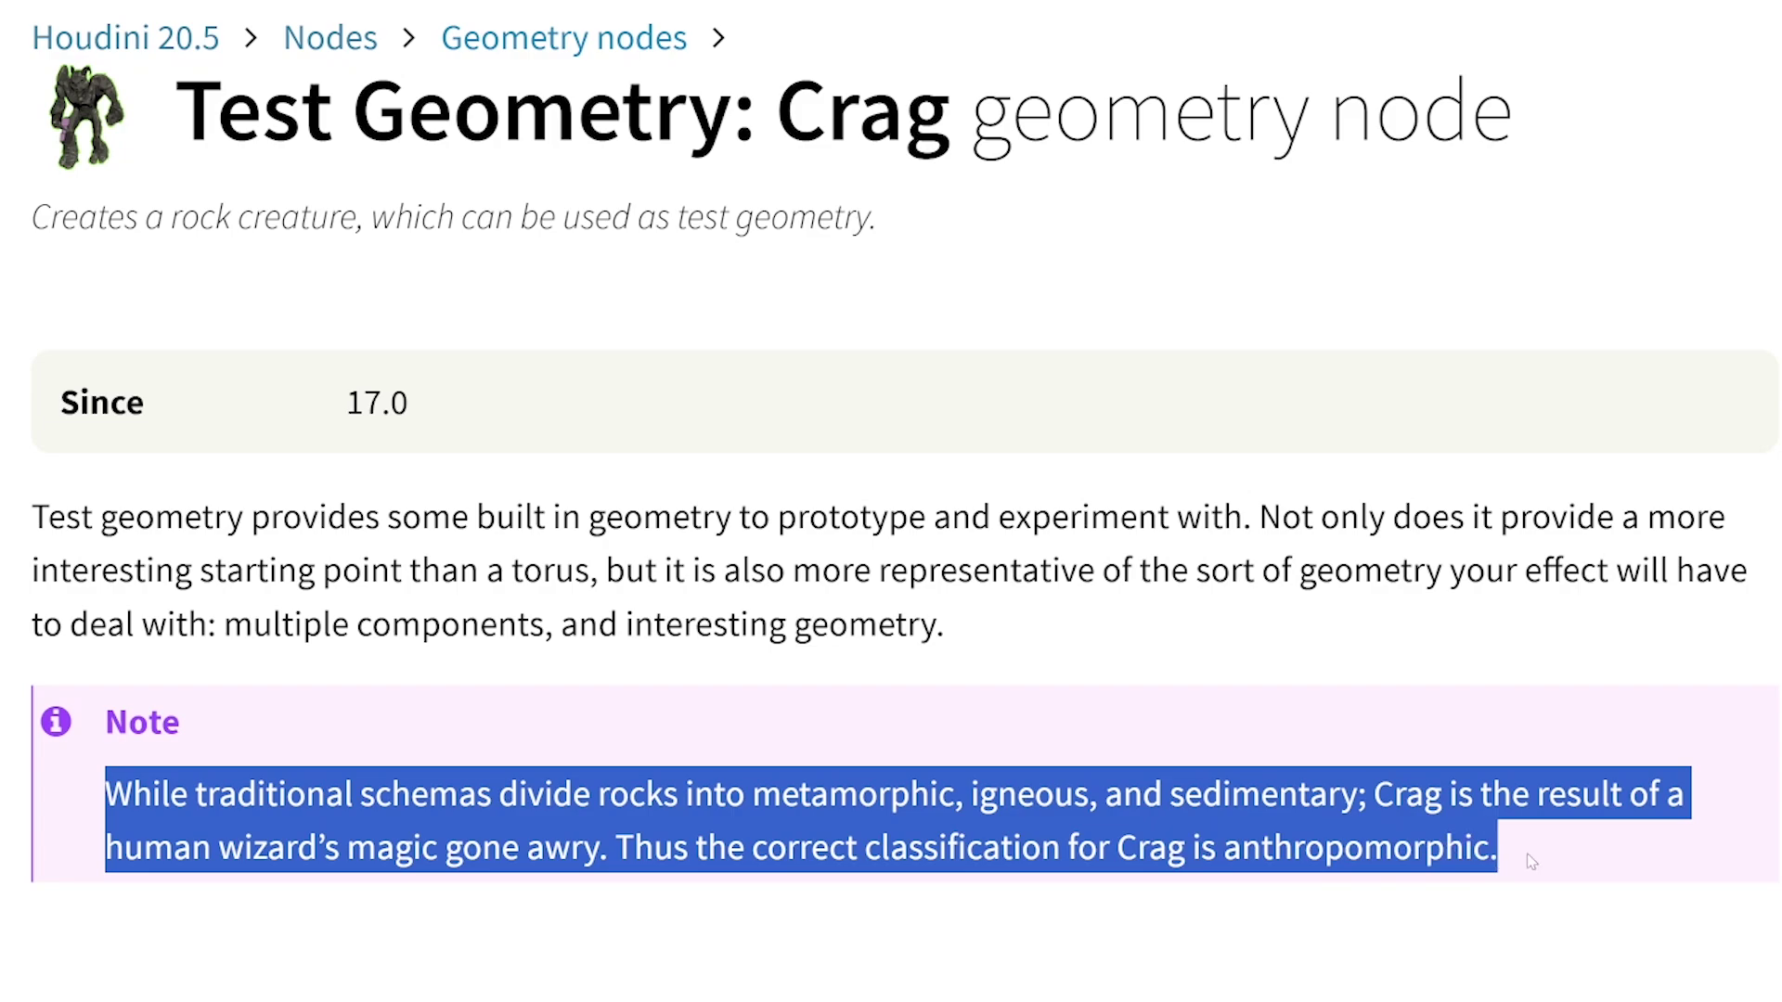
{"action": "left_click", "coordinate": [1531, 861]}
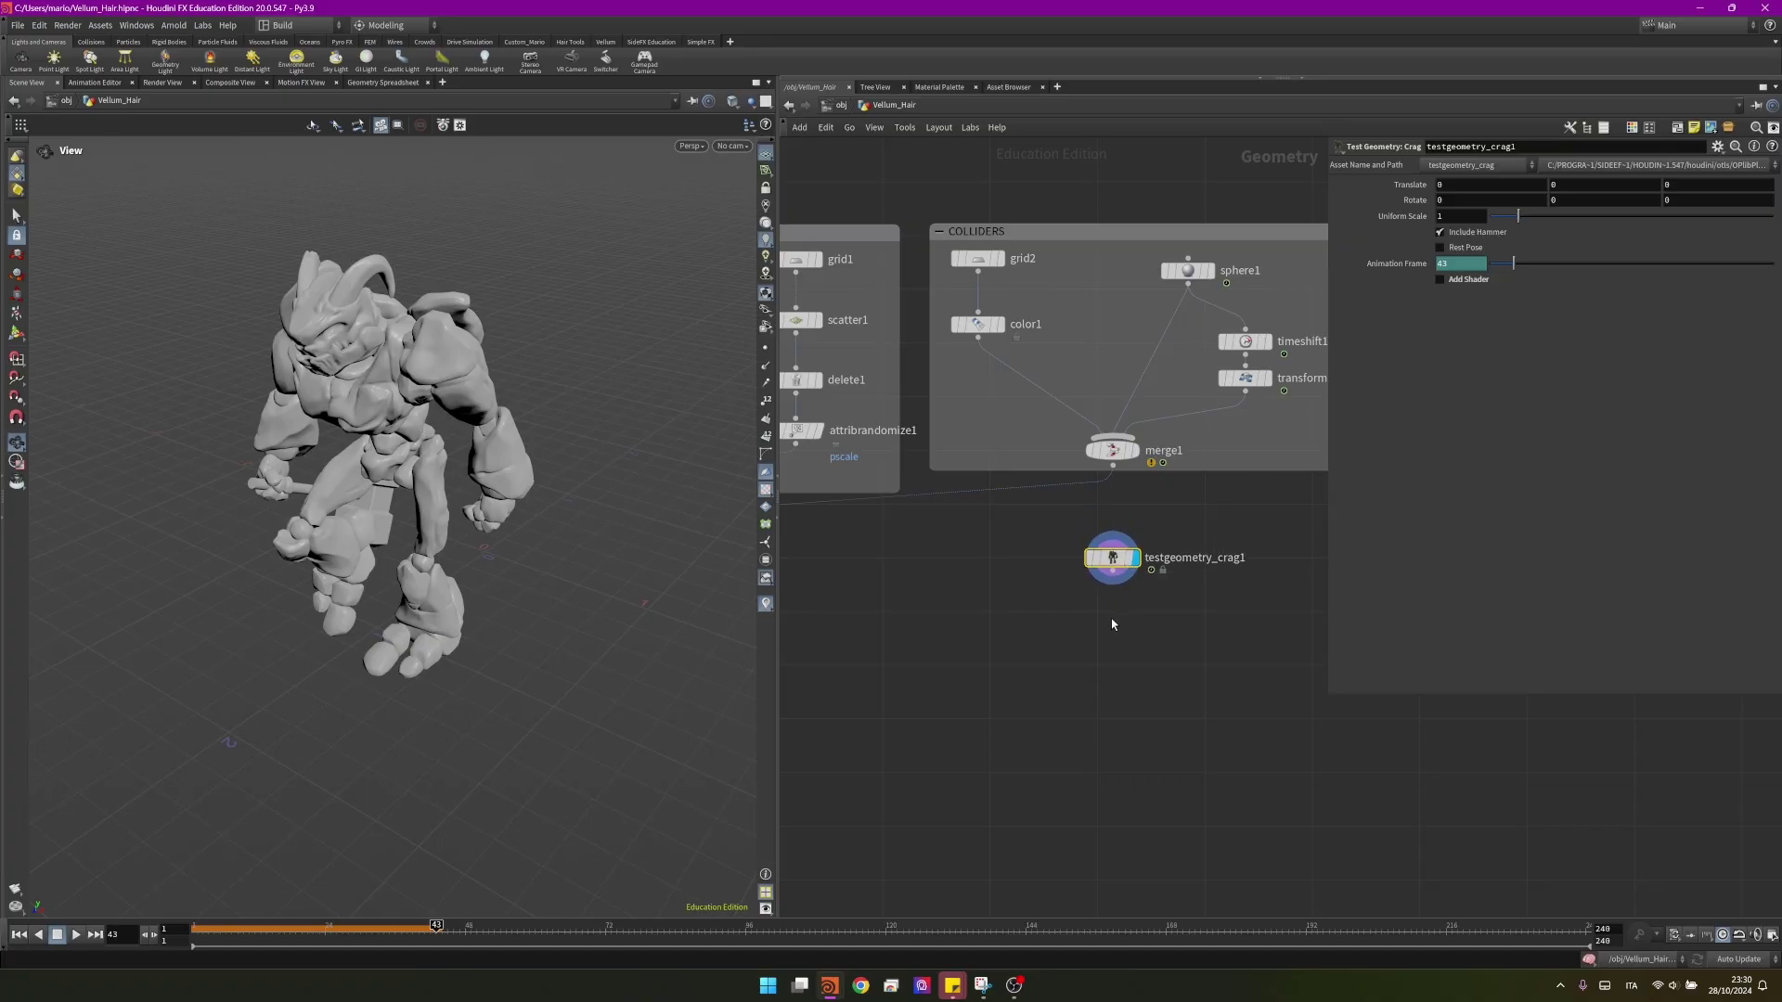
- Add an Unpack node connected below the crag node, display it, and inspect the crag node's geometry information
{"action": "key", "text": "Tab"}
{"action": "type", "text": "unpack"}
{"action": "key", "text": "Return"}
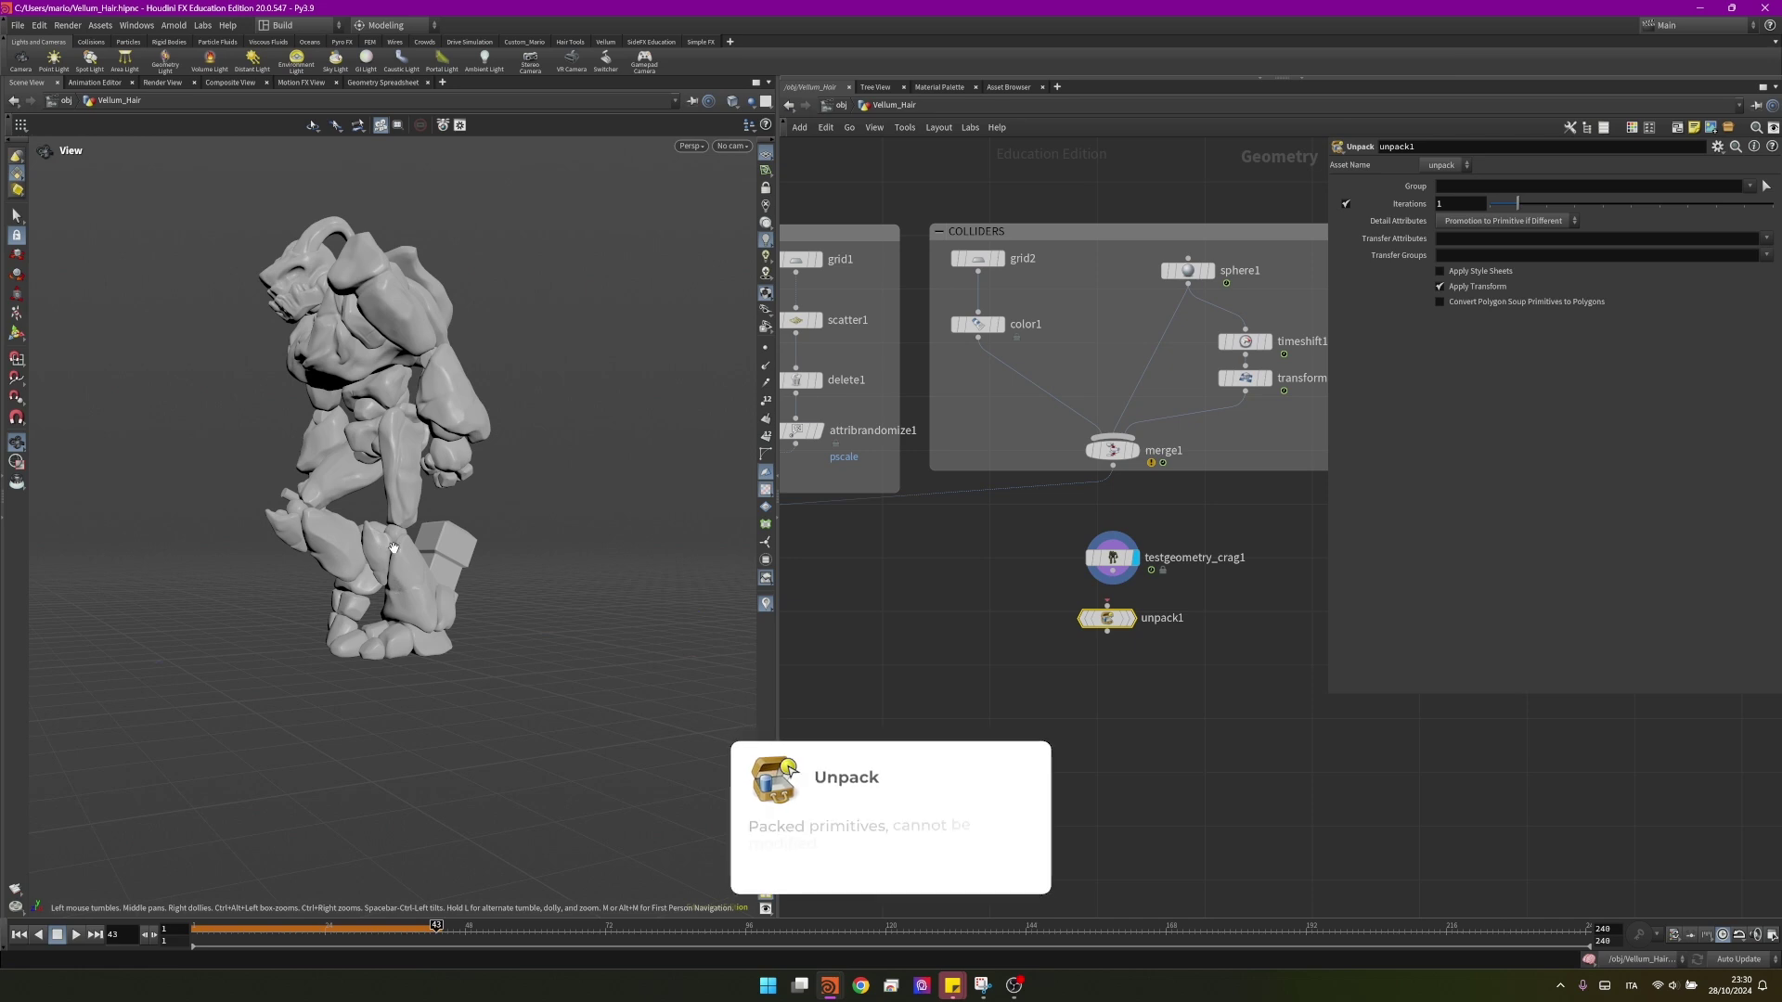
{"action": "left_click_drag", "start_coordinate": [343, 543], "coordinate": [393, 569]}
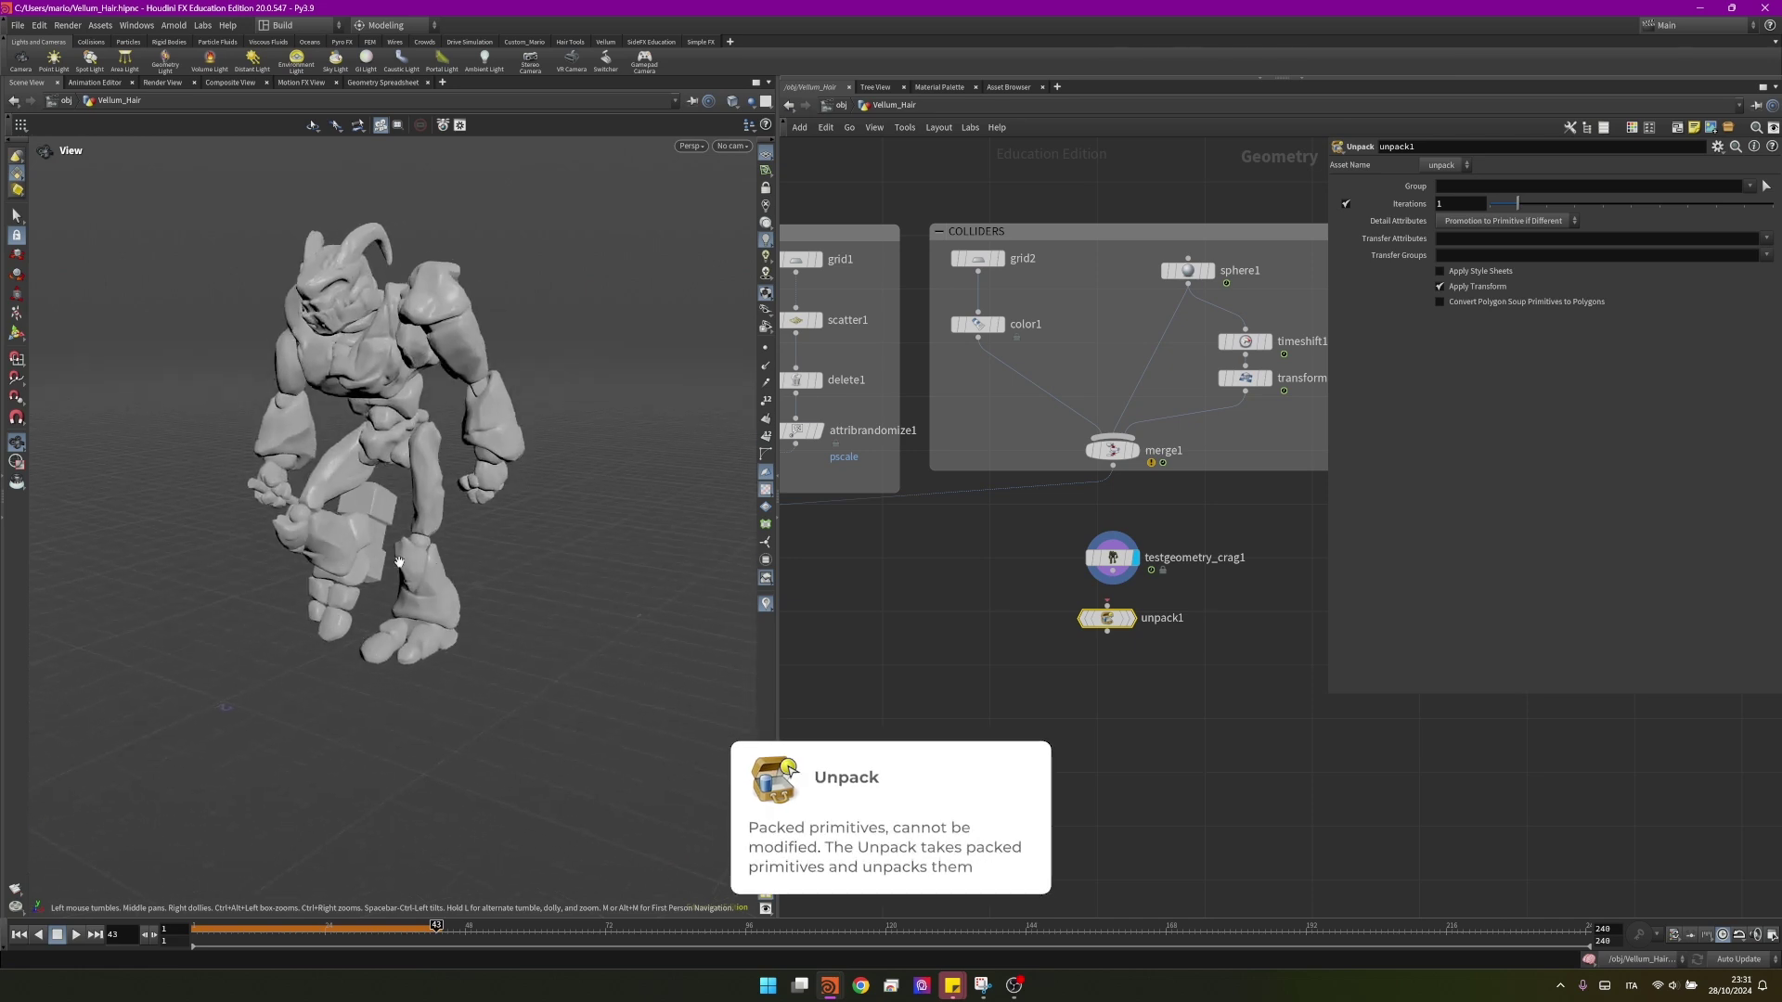
{"action": "left_click_drag", "start_coordinate": [1113, 570], "coordinate": [1119, 621]}
{"action": "key", "text": "r"}
{"action": "middle_click", "coordinate": [1113, 558]}
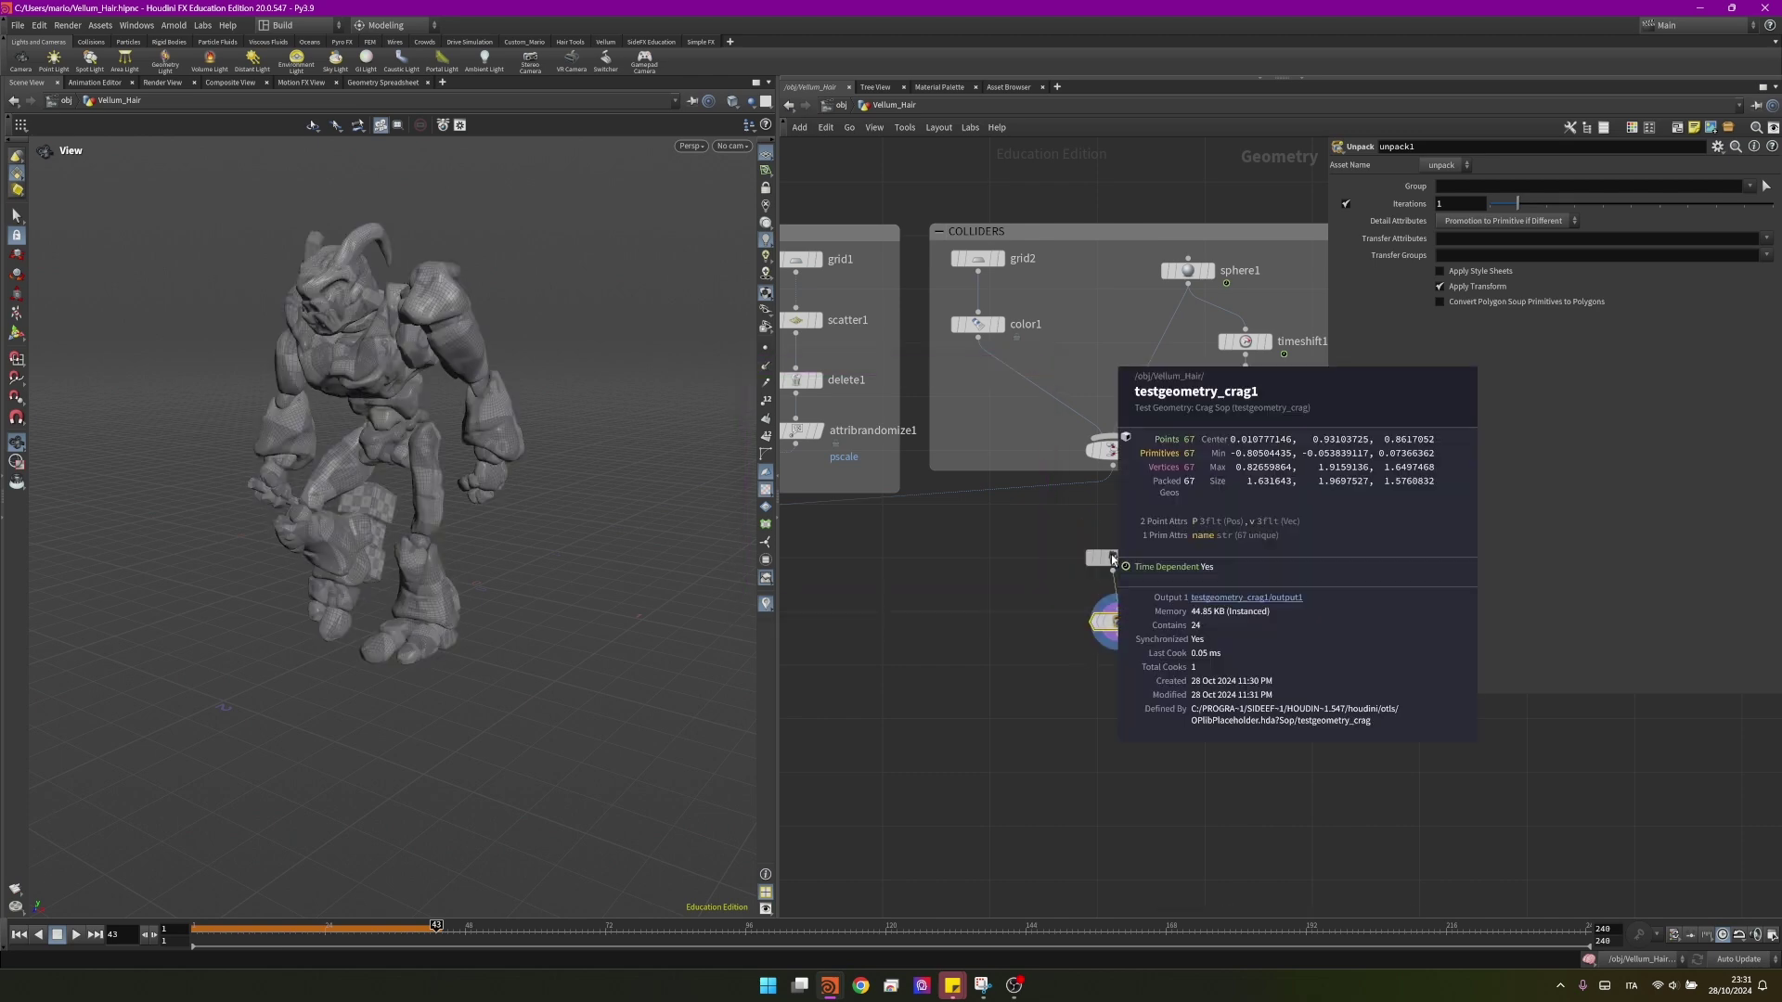
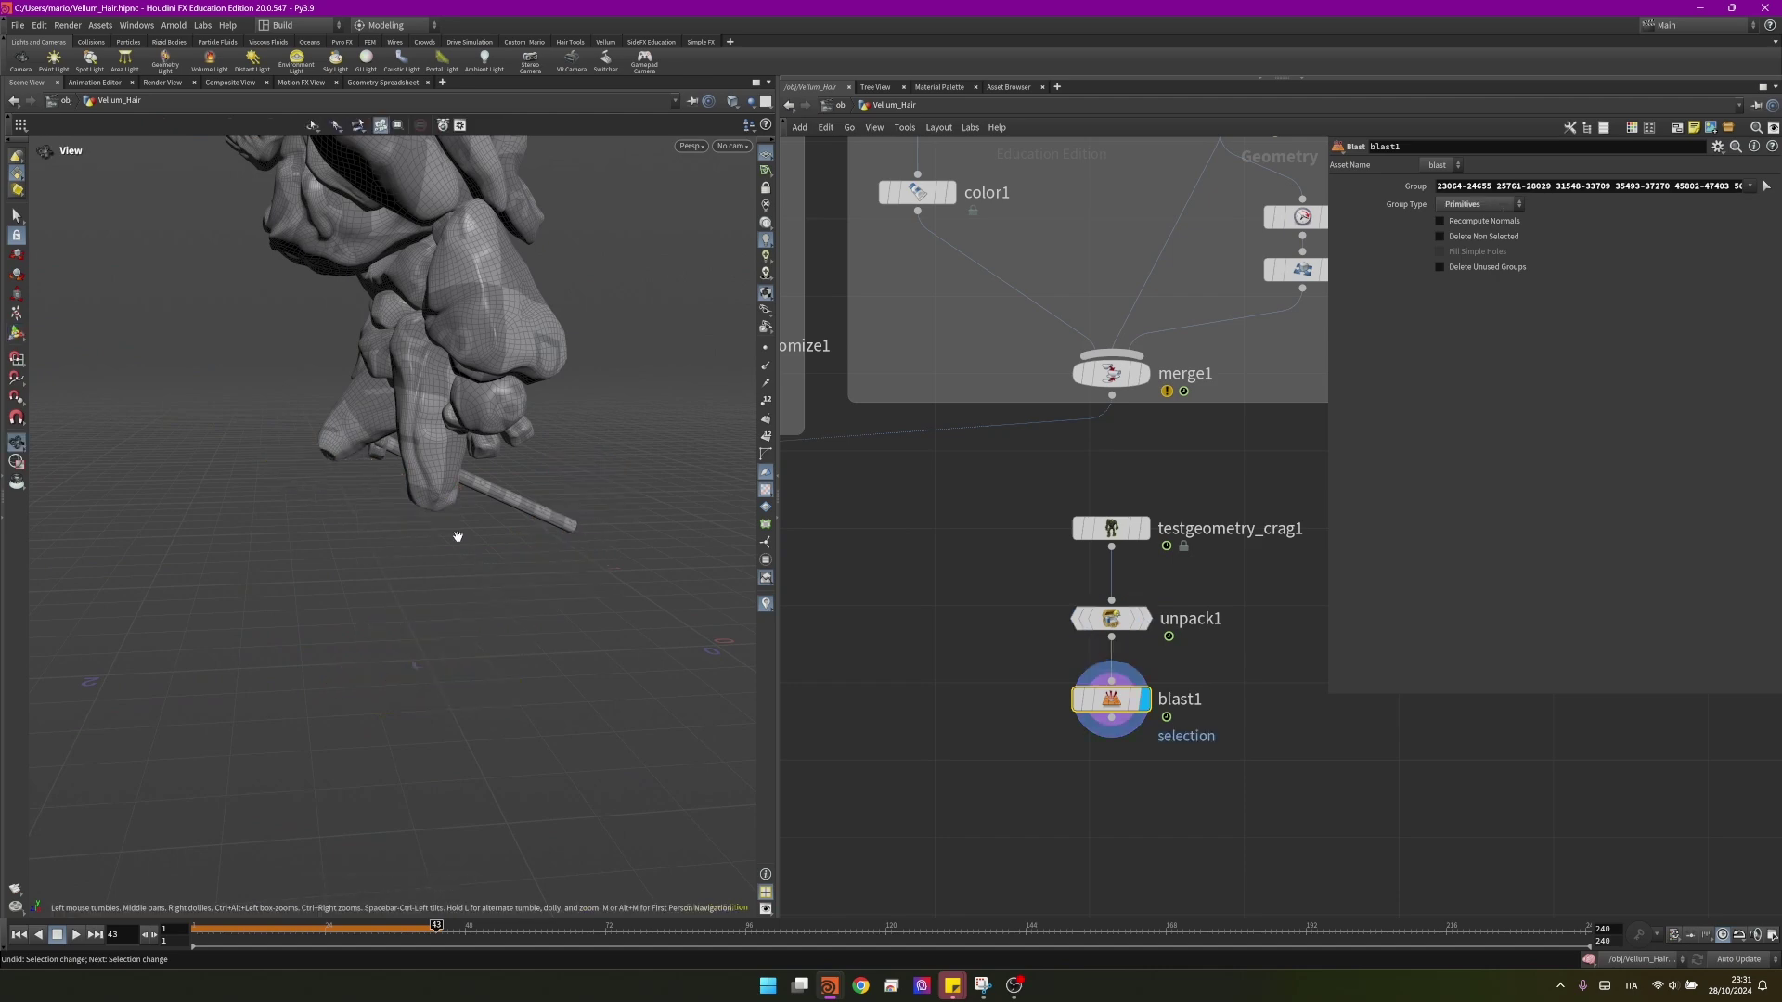
- Enable Delete Non Selected on the Blast node to keep only the selected crag primitives
{"action": "left_click", "coordinate": [1477, 244]}
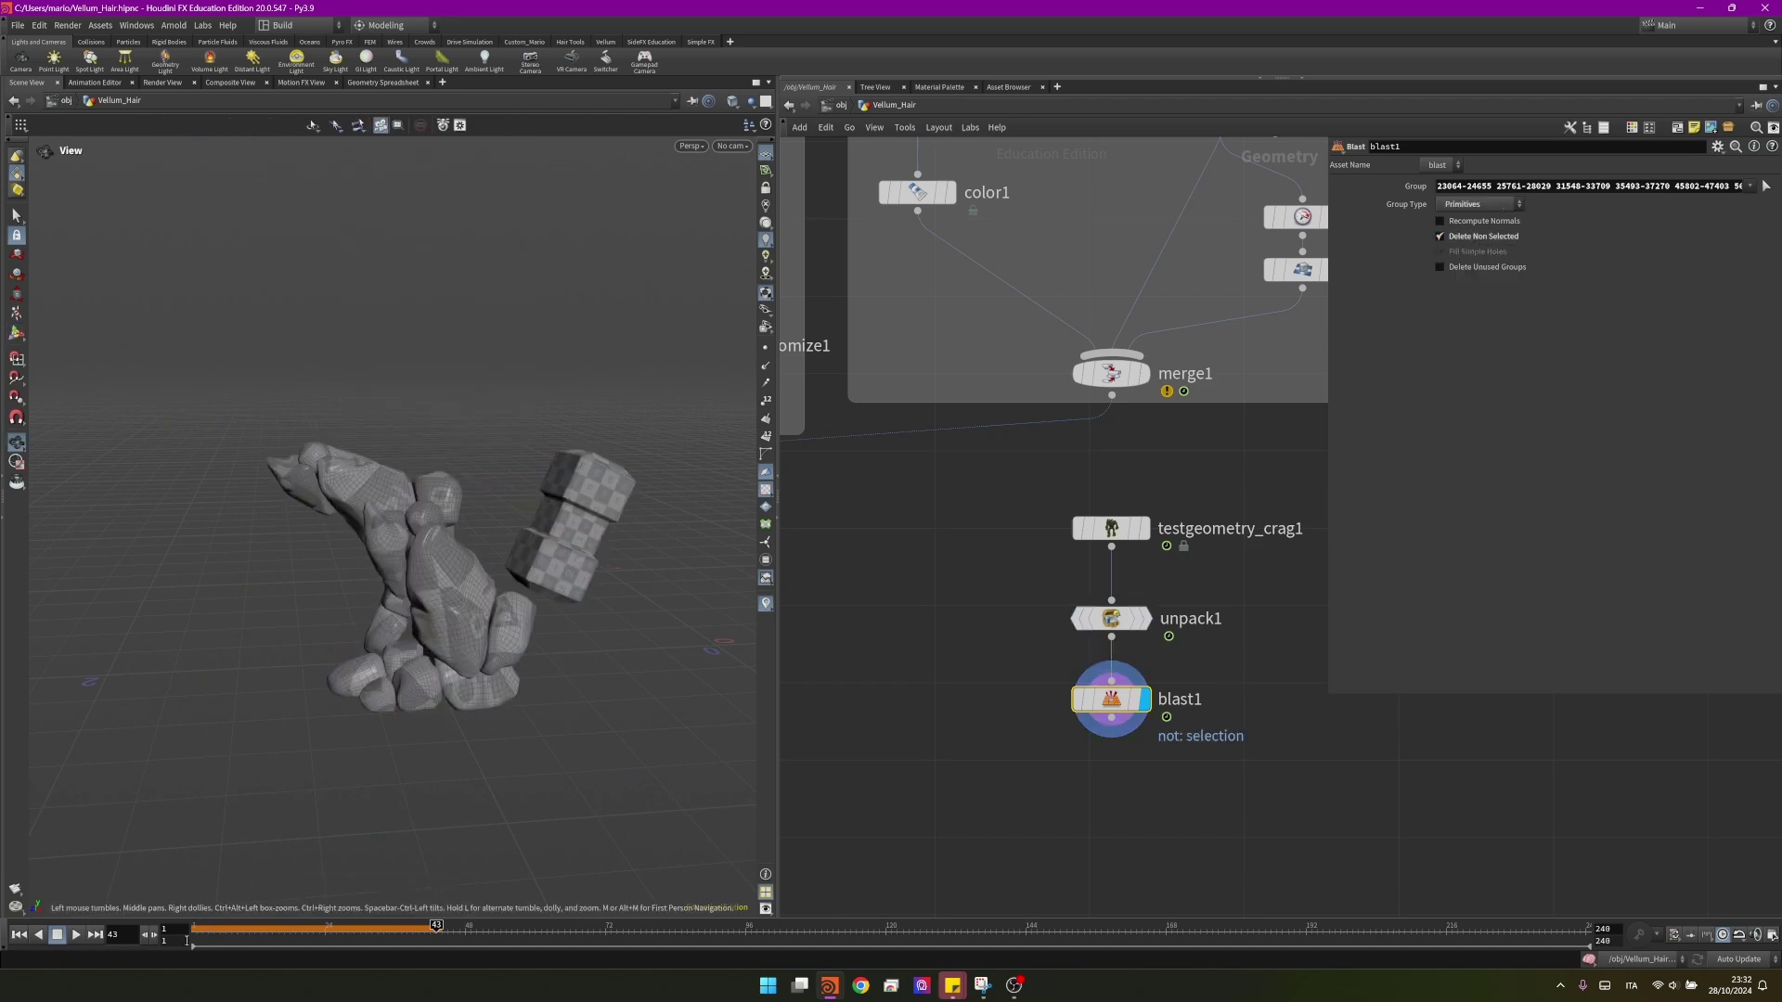
- Add a Pack node connected below blast1 and display it
{"action": "left_click_drag", "start_coordinate": [208, 939], "coordinate": [250, 932]}
{"action": "middle_click_drag", "start_coordinate": [983, 753], "coordinate": [993, 680]}
{"action": "key", "text": "Tab"}
{"action": "type", "text": "pack"}
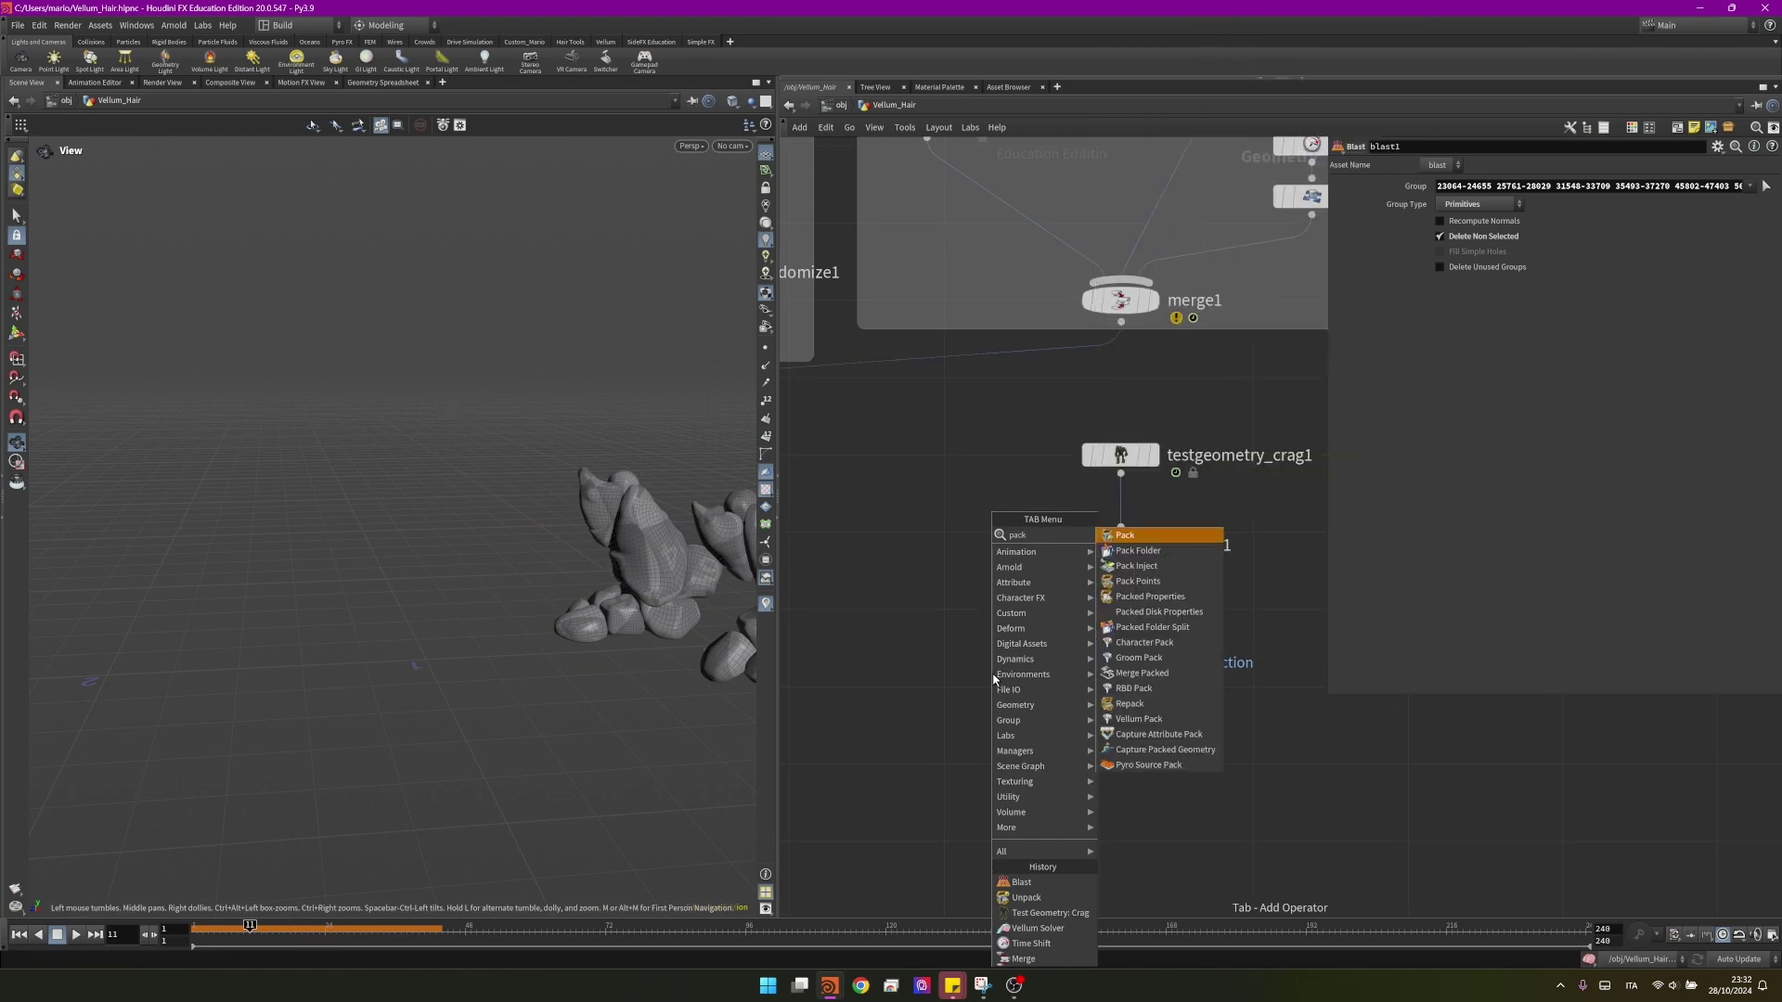
{"action": "key", "text": "Return"}
{"action": "left_click", "coordinate": [993, 679]}
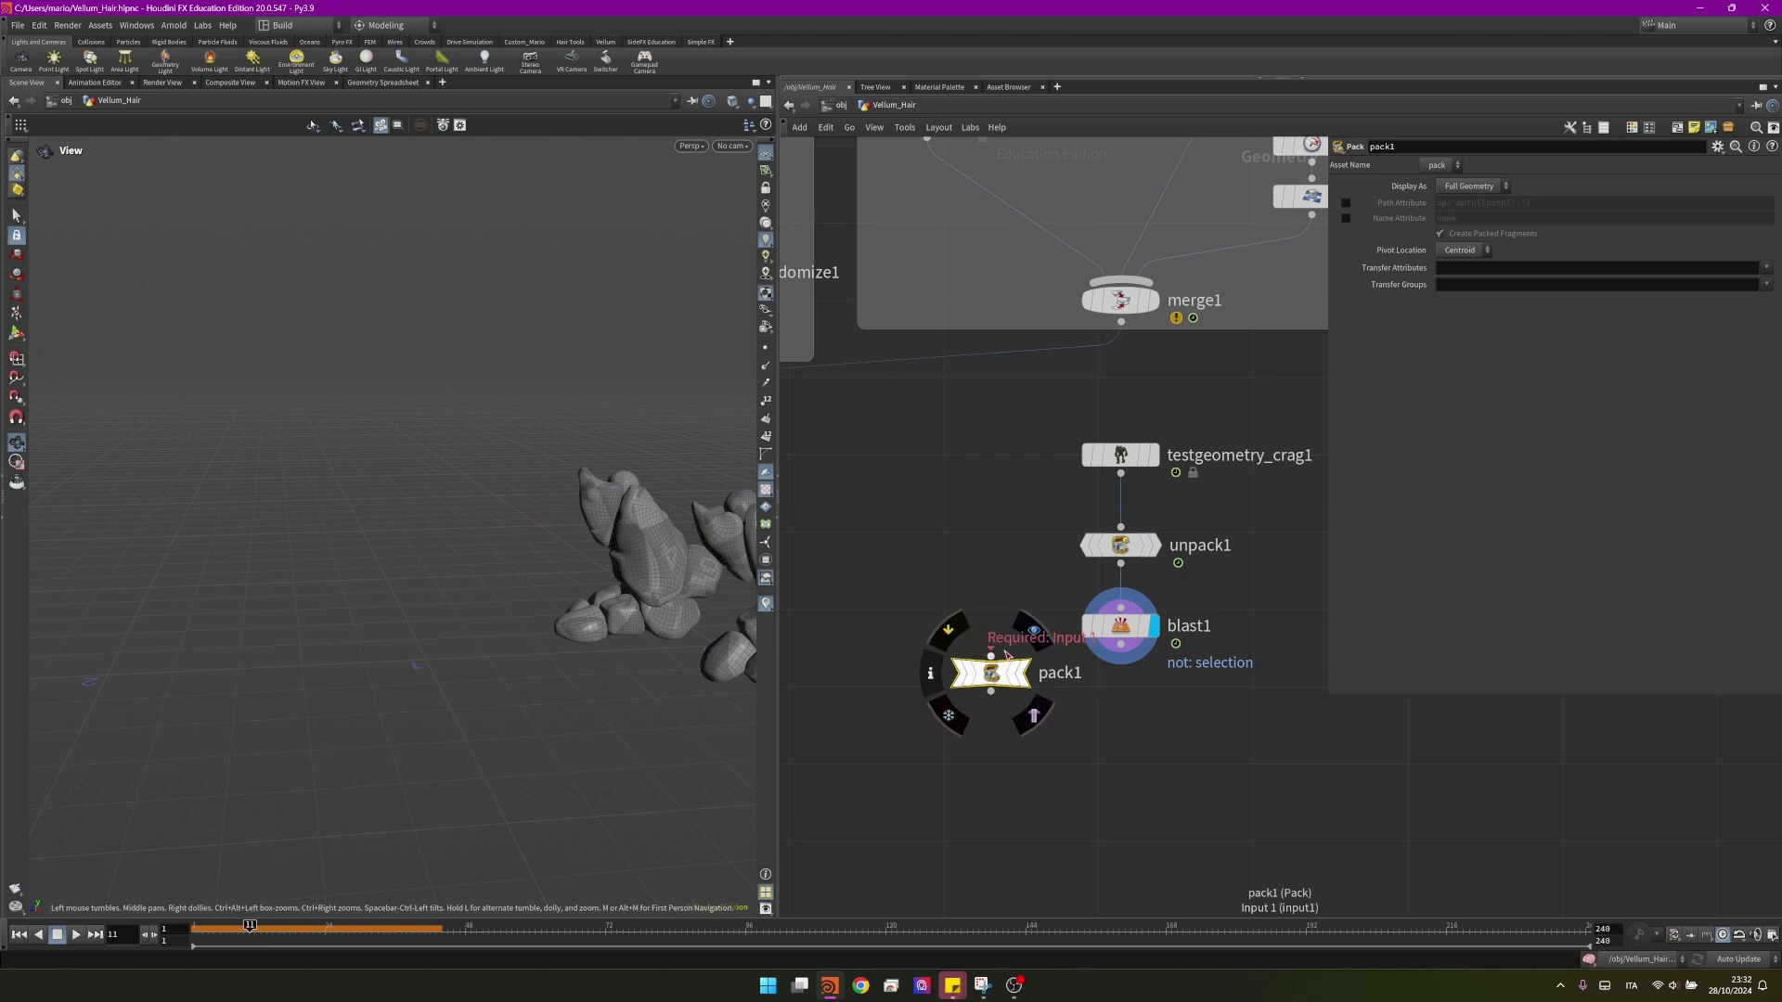
{"action": "left_click", "coordinate": [1022, 672]}
{"action": "left_click_drag", "start_coordinate": [997, 673], "coordinate": [1121, 704]}
- Connect the output of pack1 to the third (collision) input of vellumhair1
{"action": "left_click", "coordinate": [1121, 723]}
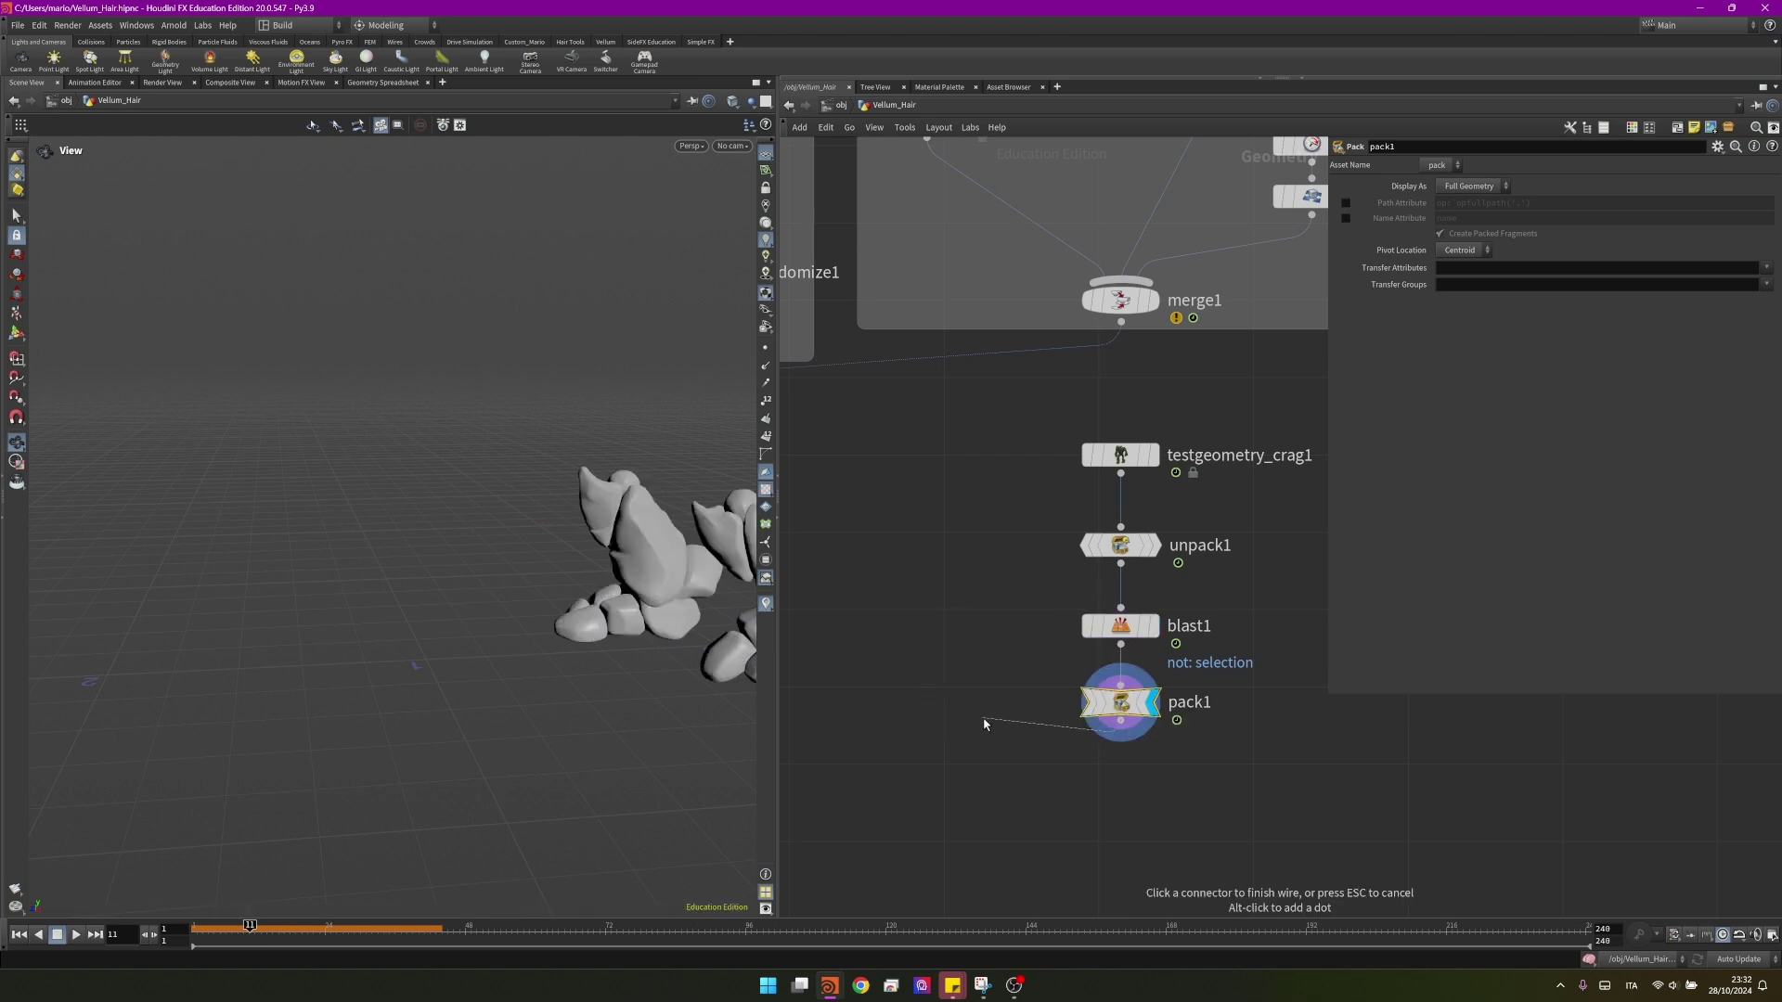
{"action": "scroll", "coordinate": [986, 724], "scroll_direction": "down", "scroll_amount": 5}
{"action": "middle_click_drag", "start_coordinate": [987, 724], "coordinate": [1076, 670]}
{"action": "scroll", "coordinate": [1049, 625], "scroll_direction": "up", "scroll_amount": 4}
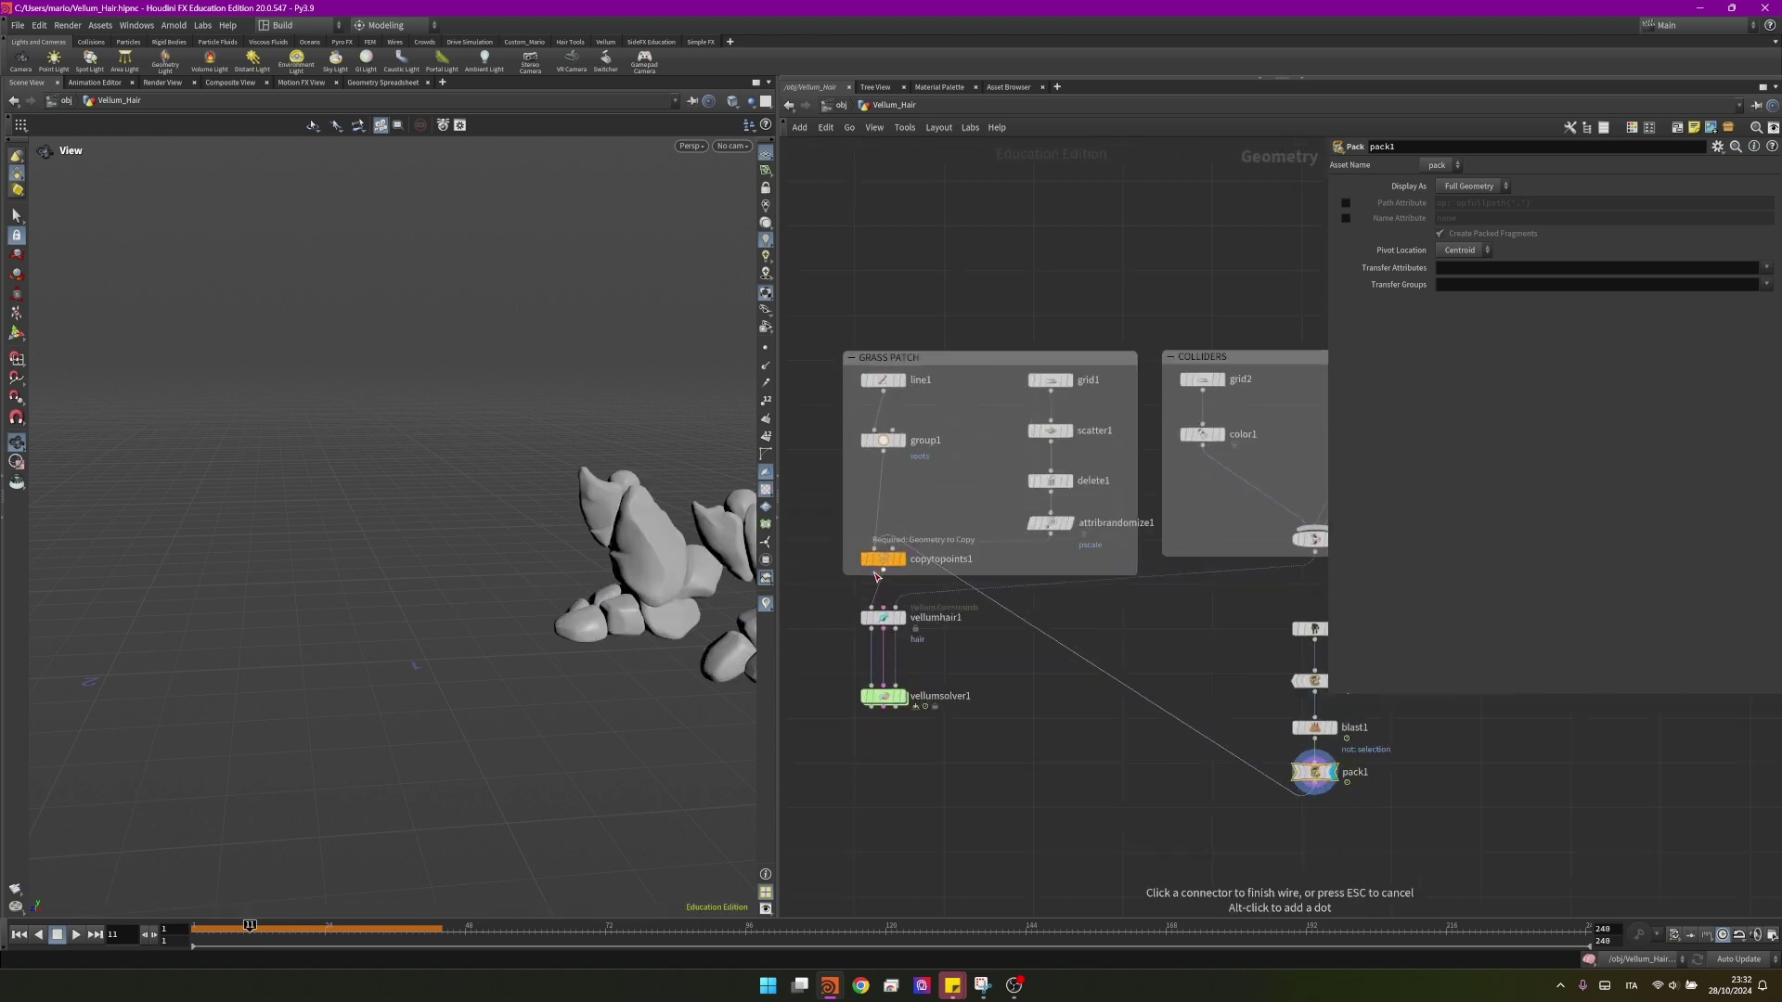
{"action": "left_click", "coordinate": [904, 621]}
- Return the timeline to frame 1 and display vellumsolver1 to view the grass with the crag colliders
{"action": "scroll", "coordinate": [914, 620], "scroll_direction": "down", "scroll_amount": 4}
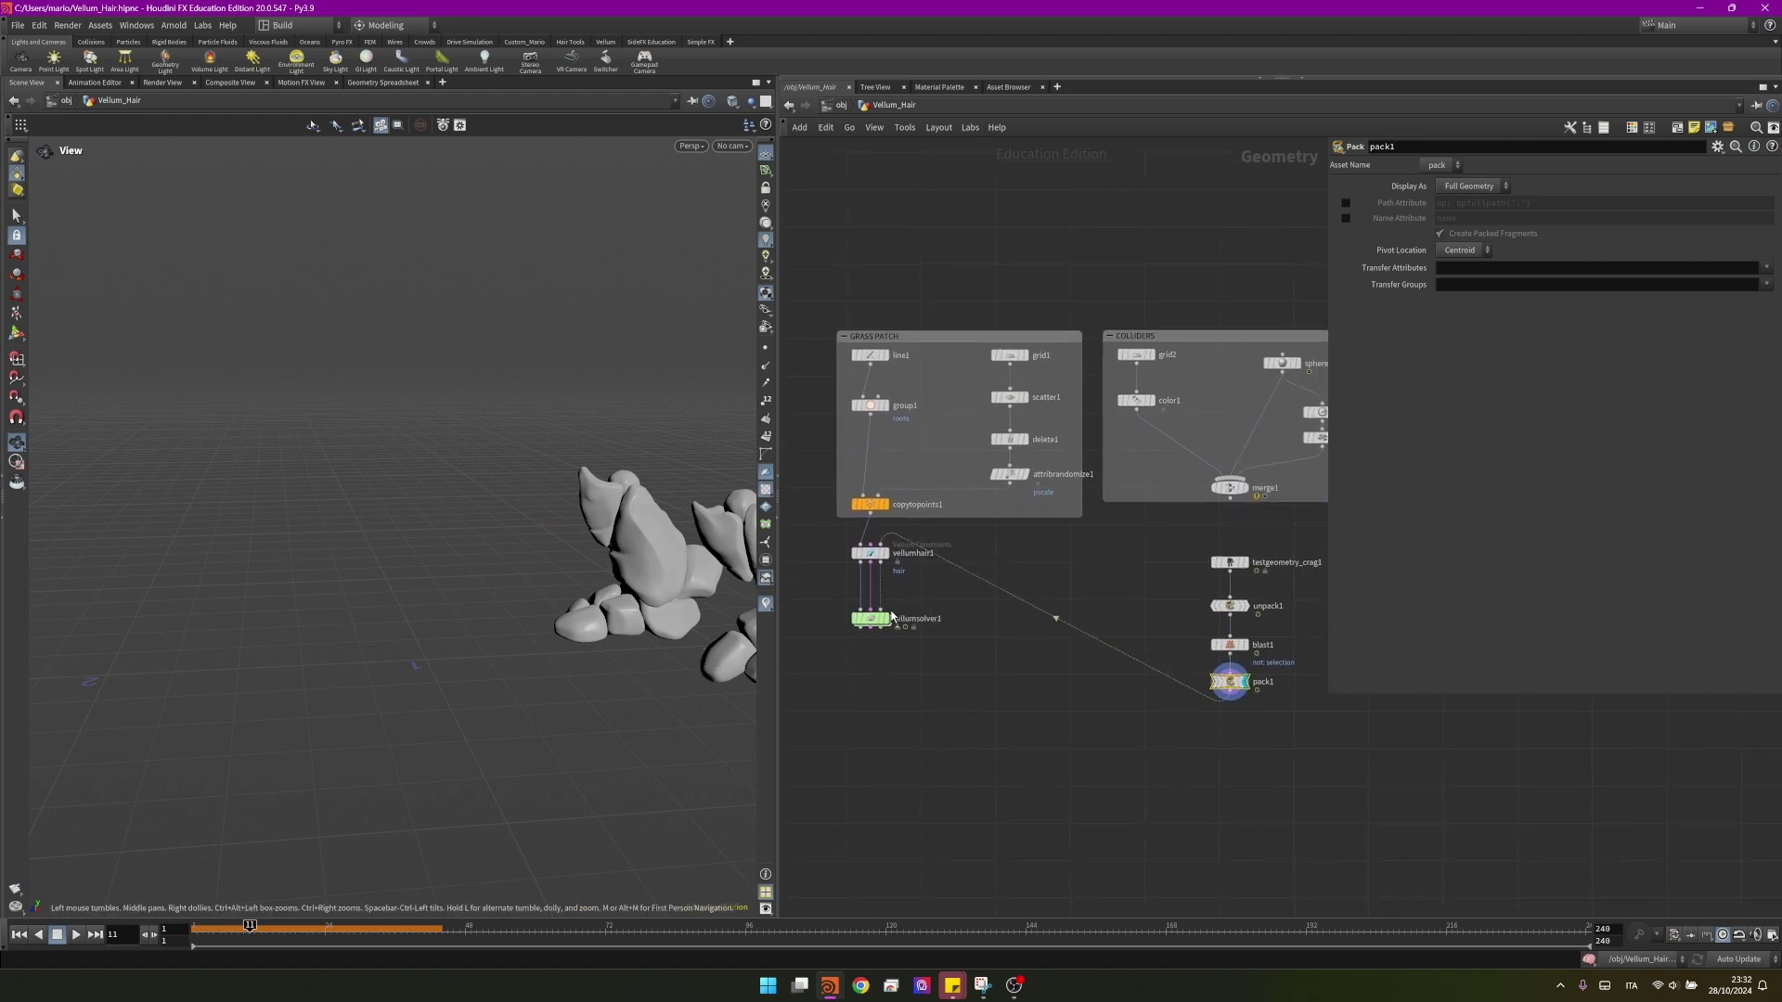
{"action": "scroll", "coordinate": [891, 615], "scroll_direction": "up", "scroll_amount": 3}
{"action": "left_click", "coordinate": [19, 934]}
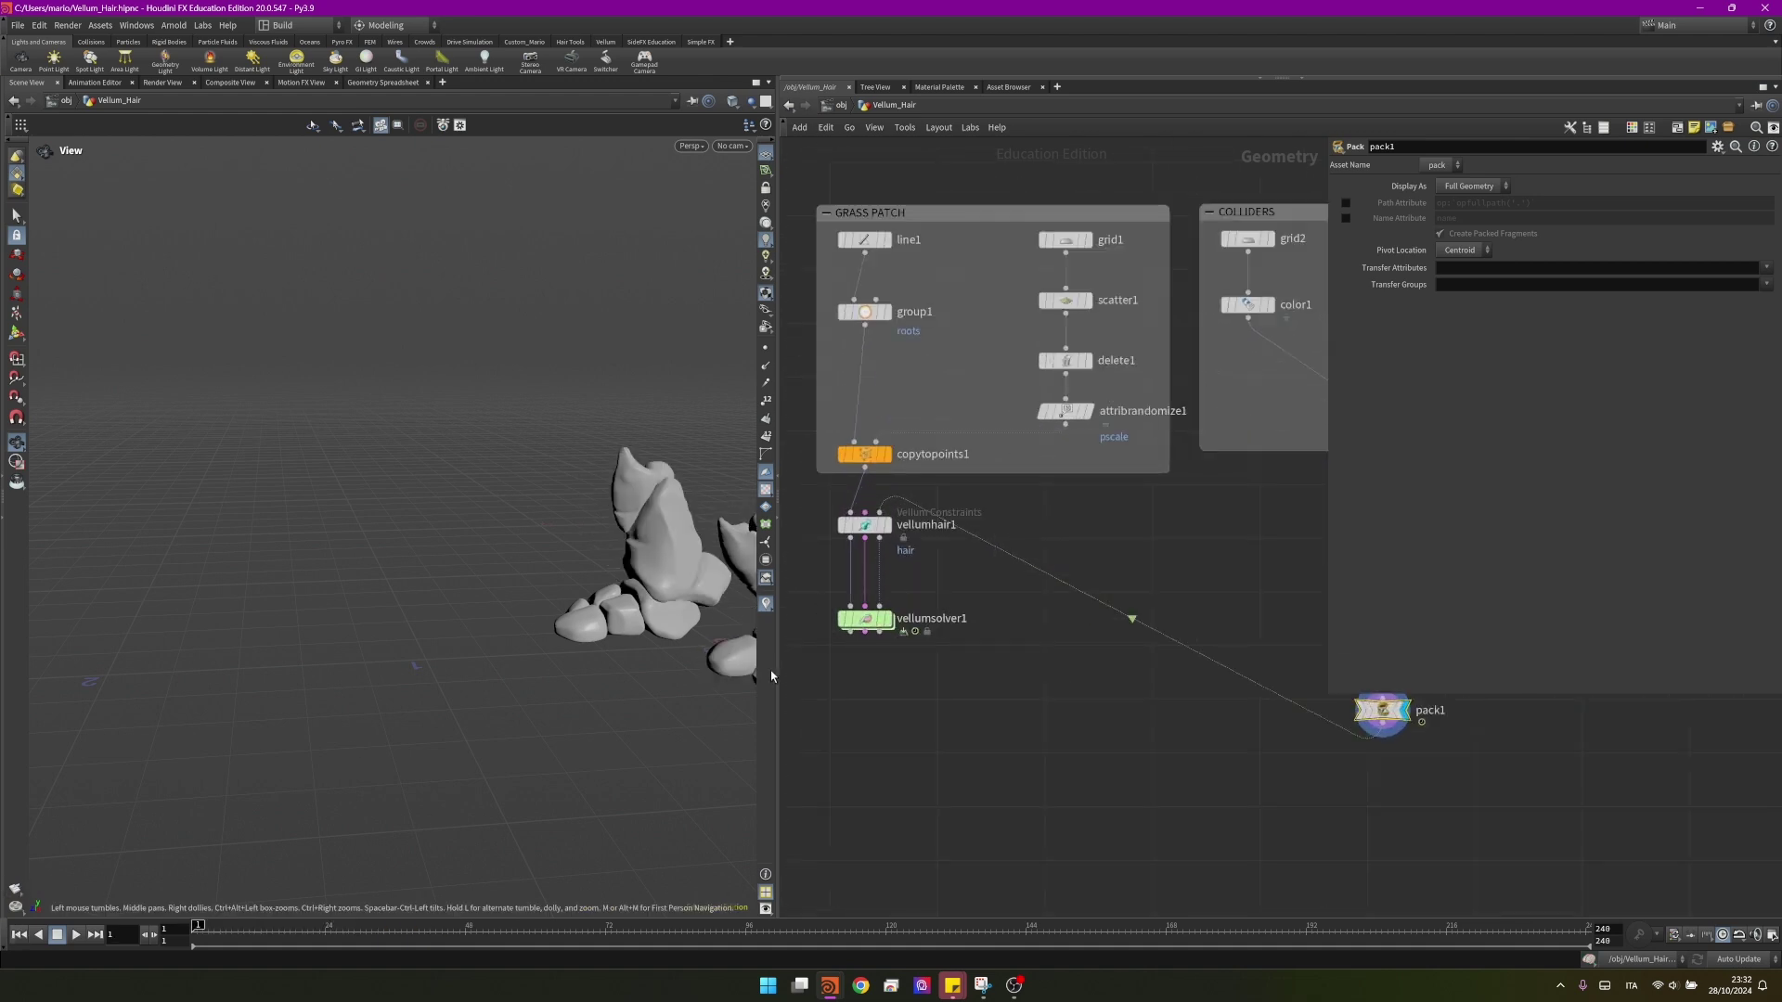
{"action": "left_click", "coordinate": [886, 619]}
{"action": "left_click_drag", "start_coordinate": [632, 610], "coordinate": [287, 613]}
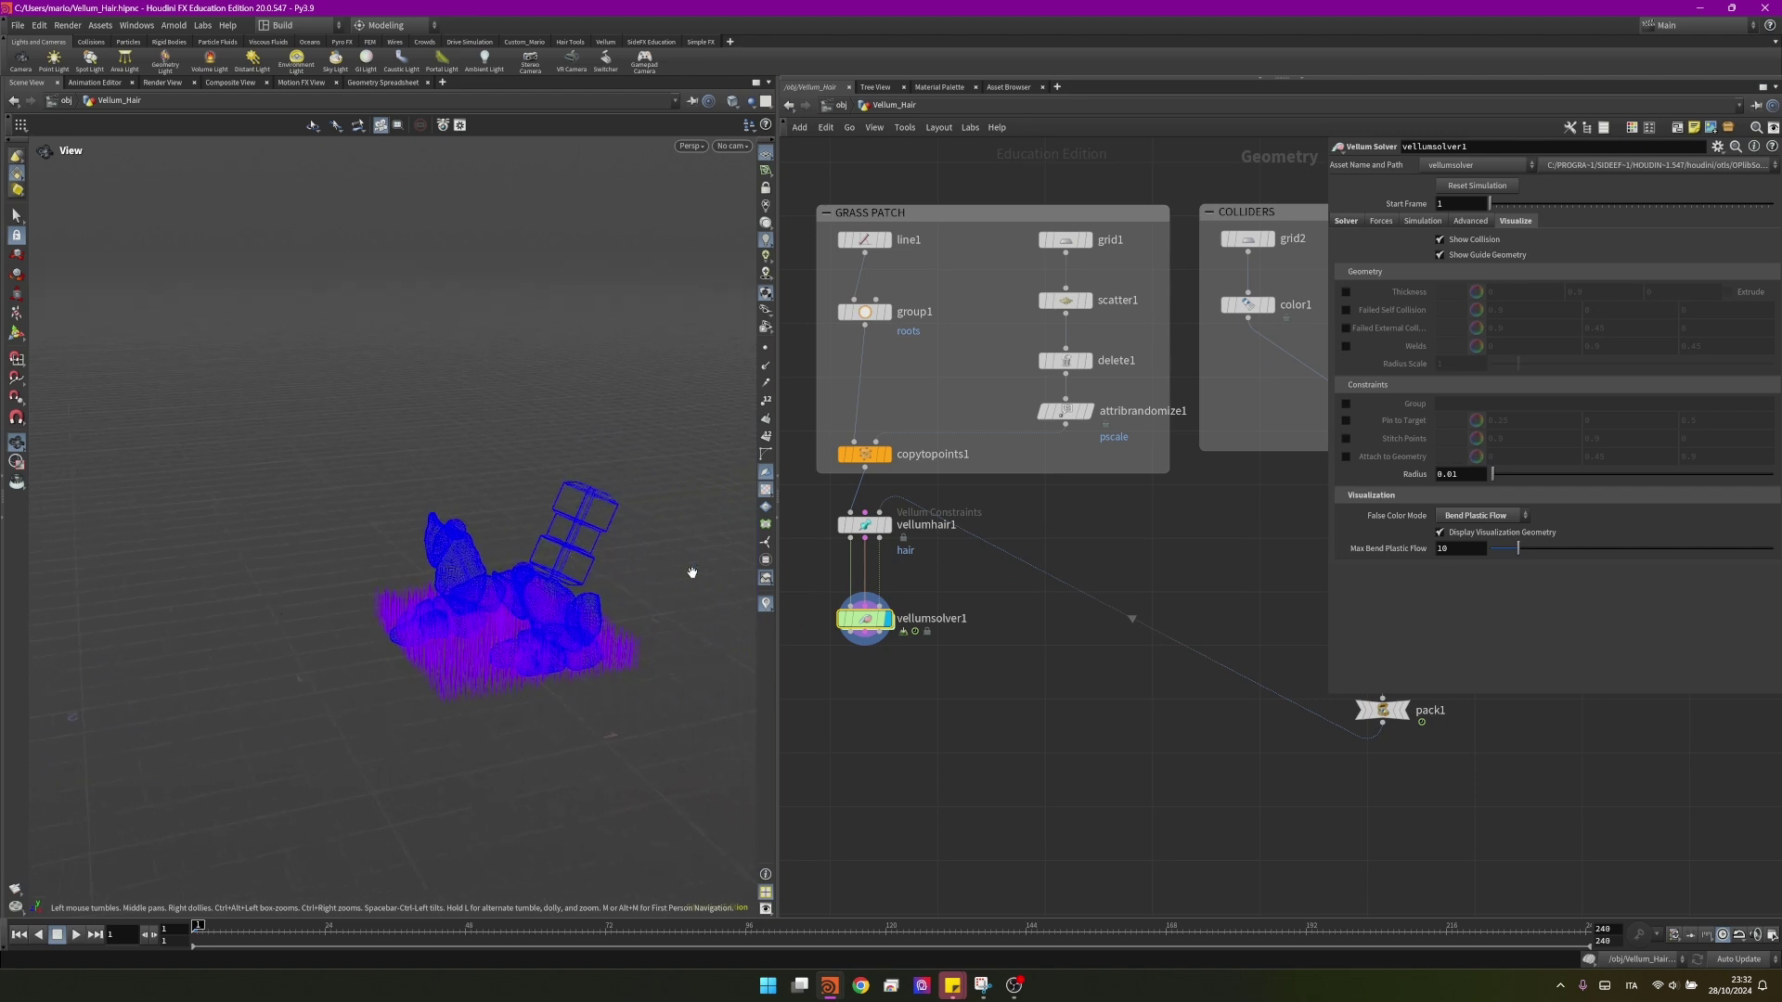
{"action": "left_click_drag", "start_coordinate": [1509, 778], "coordinate": [1359, 746]}
{"action": "middle_click_drag", "start_coordinate": [965, 696], "coordinate": [882, 602]}
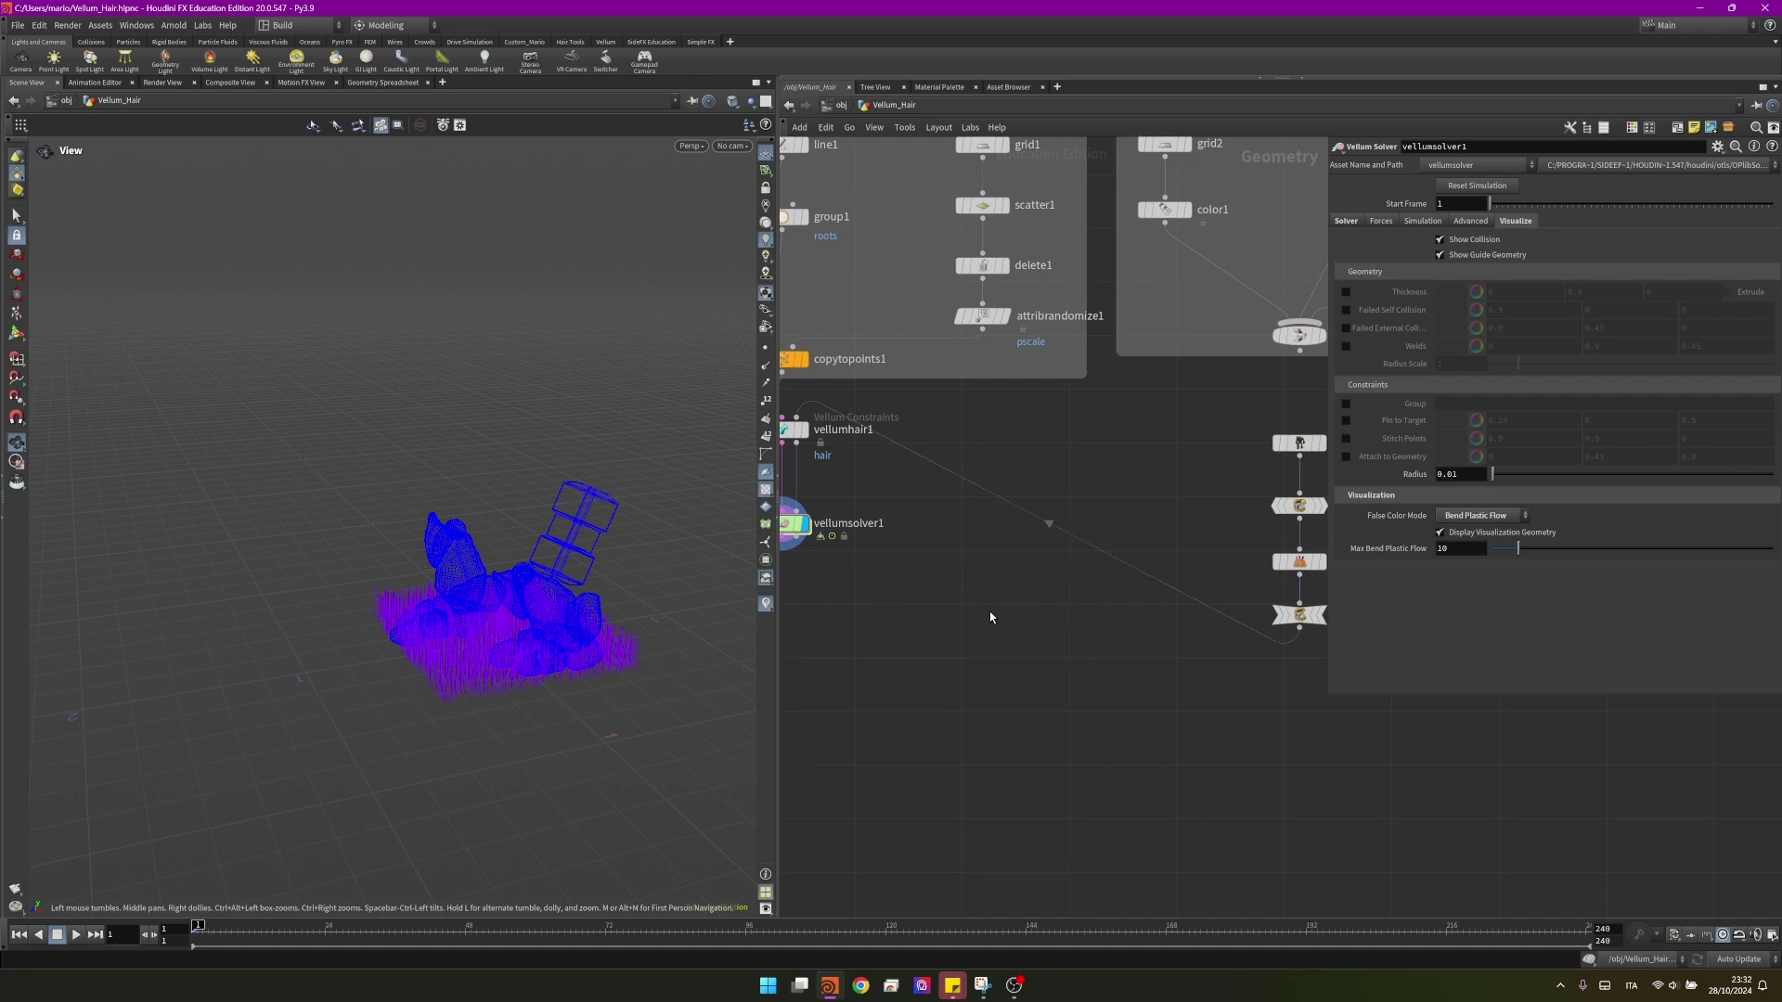
{"action": "middle_click_drag", "start_coordinate": [1061, 599], "coordinate": [1089, 561]}
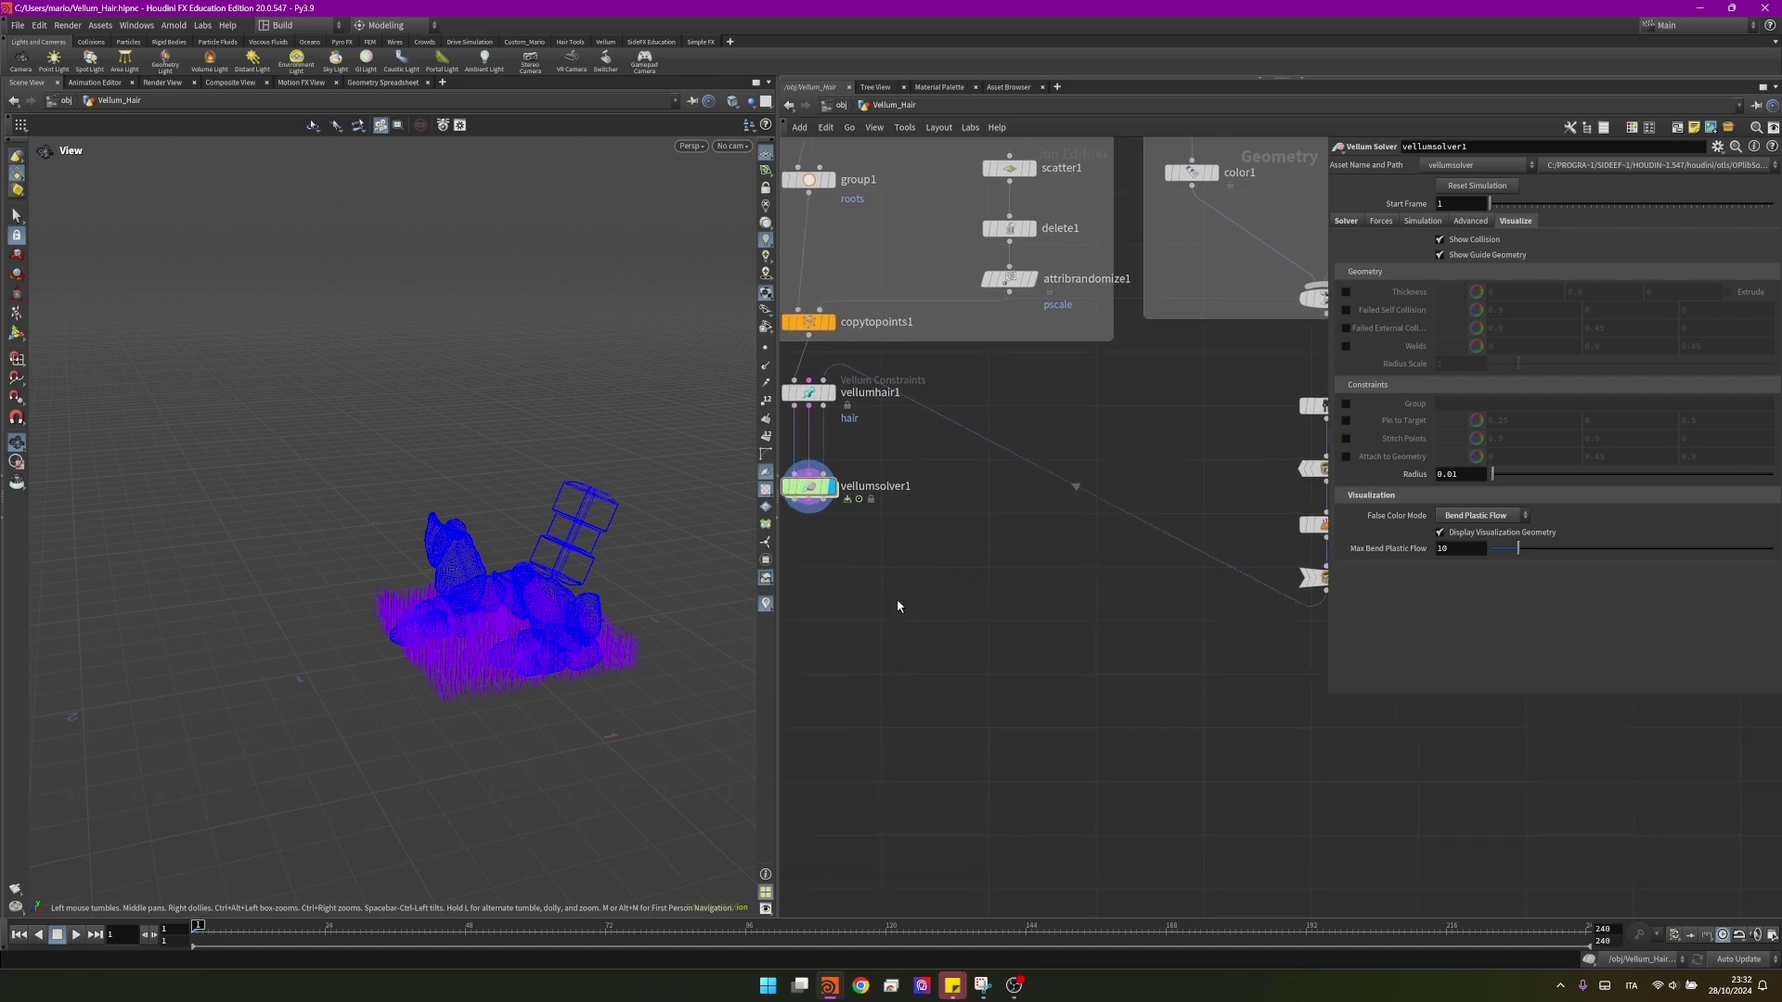
- Add a Merge node below vellumsolver1 and connect the solver's first output to it
{"action": "key", "text": "Tab"}
{"action": "type", "text": "mer"}
{"action": "key", "text": "Return"}
{"action": "key", "text": "Return"}
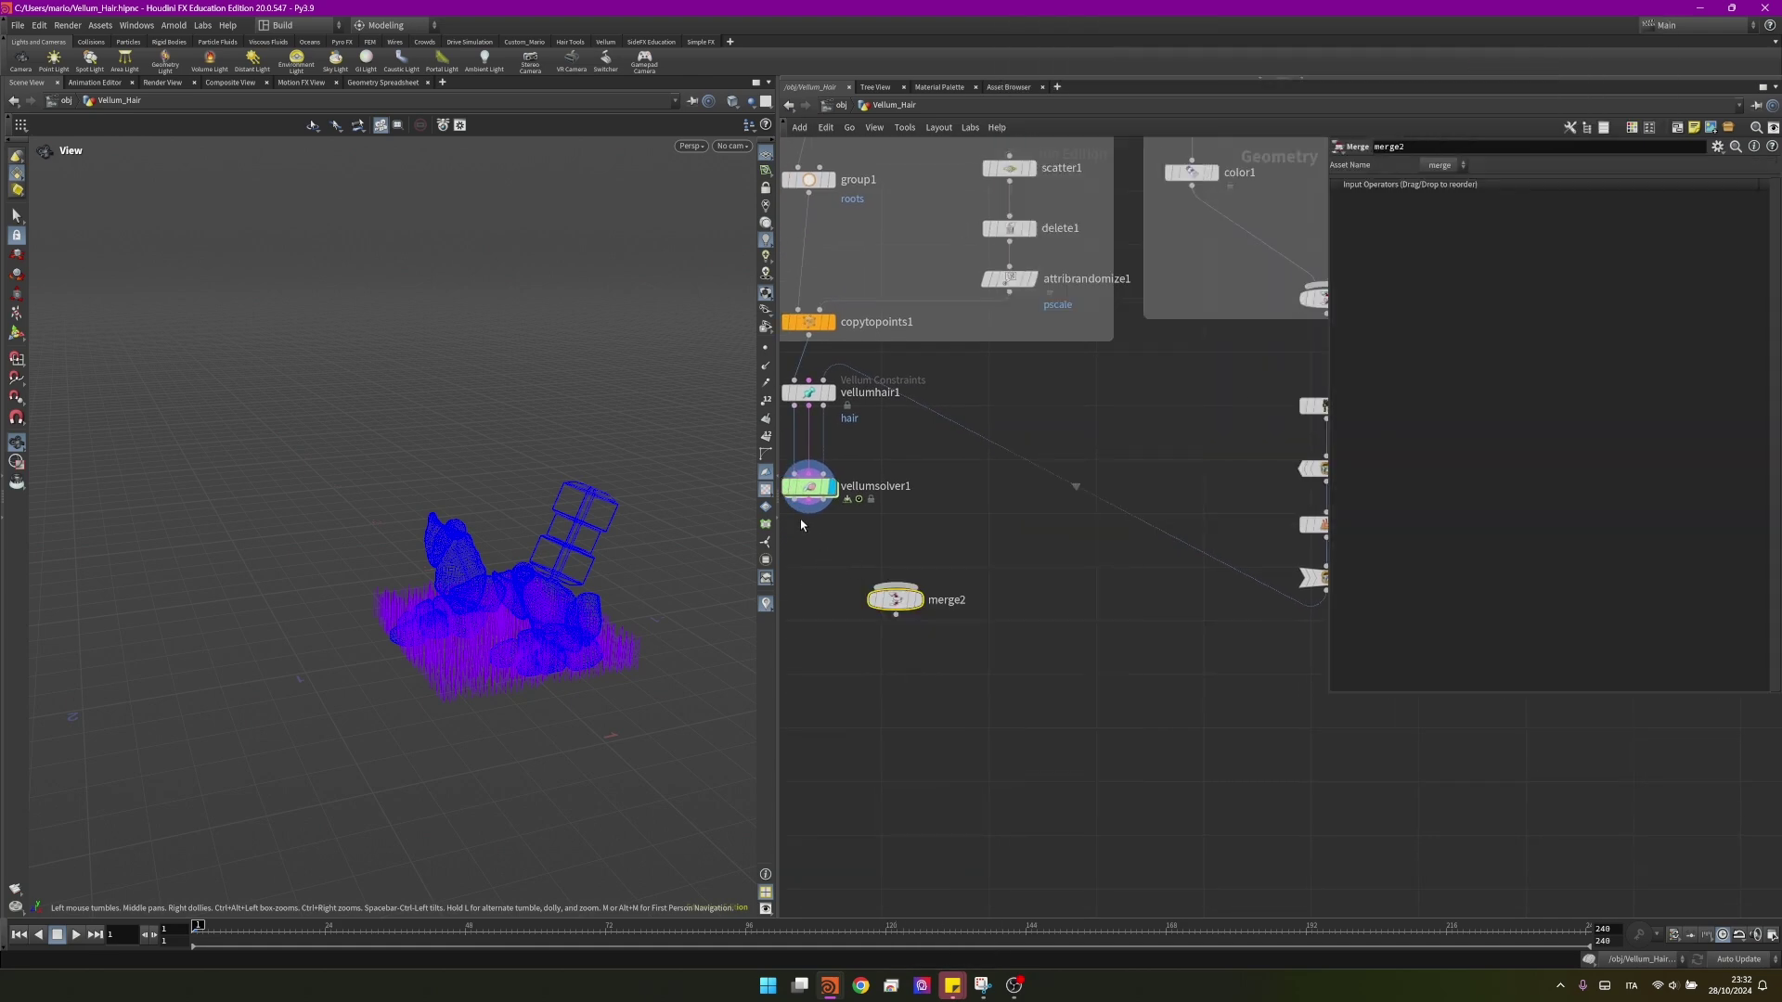
{"action": "left_click", "coordinate": [808, 512]}
{"action": "left_click", "coordinate": [895, 581]}
- Connect testgeometry_crag1 to merge2, align the merge under the solver, and display it
{"action": "scroll", "coordinate": [1076, 607], "scroll_direction": "down", "scroll_amount": 3}
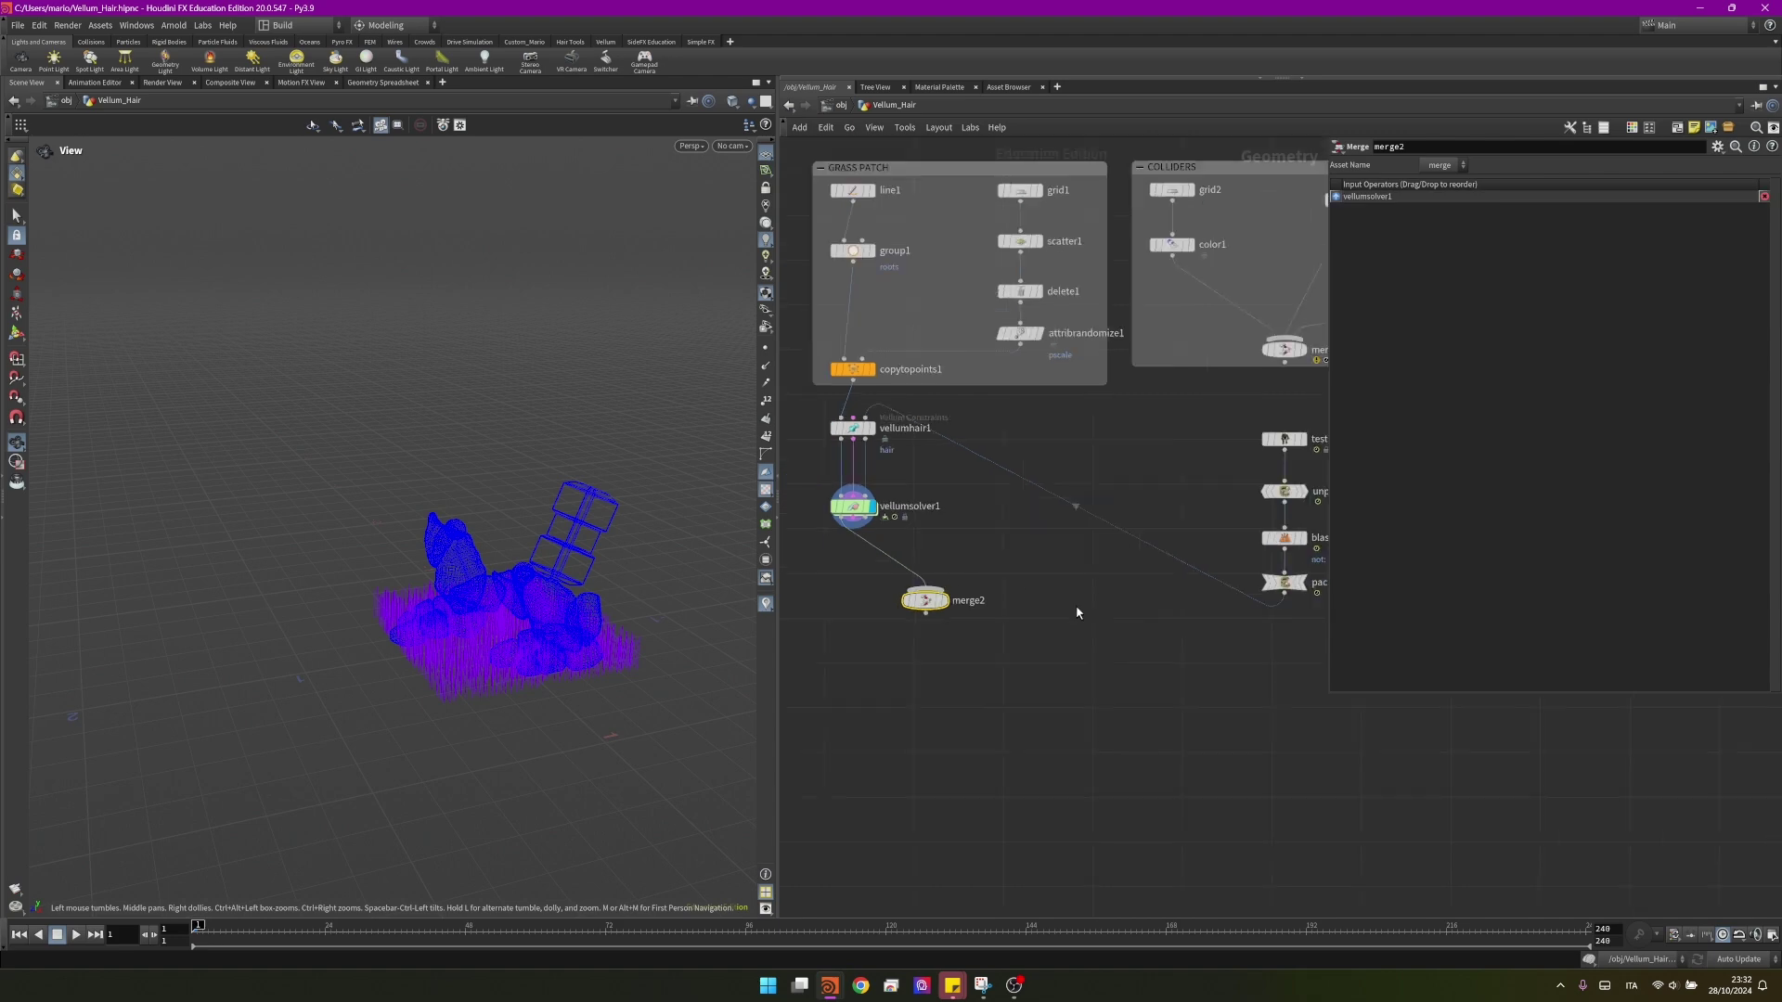
{"action": "scroll", "coordinate": [1141, 508], "scroll_direction": "up", "scroll_amount": 6}
{"action": "left_click", "coordinate": [1162, 458]}
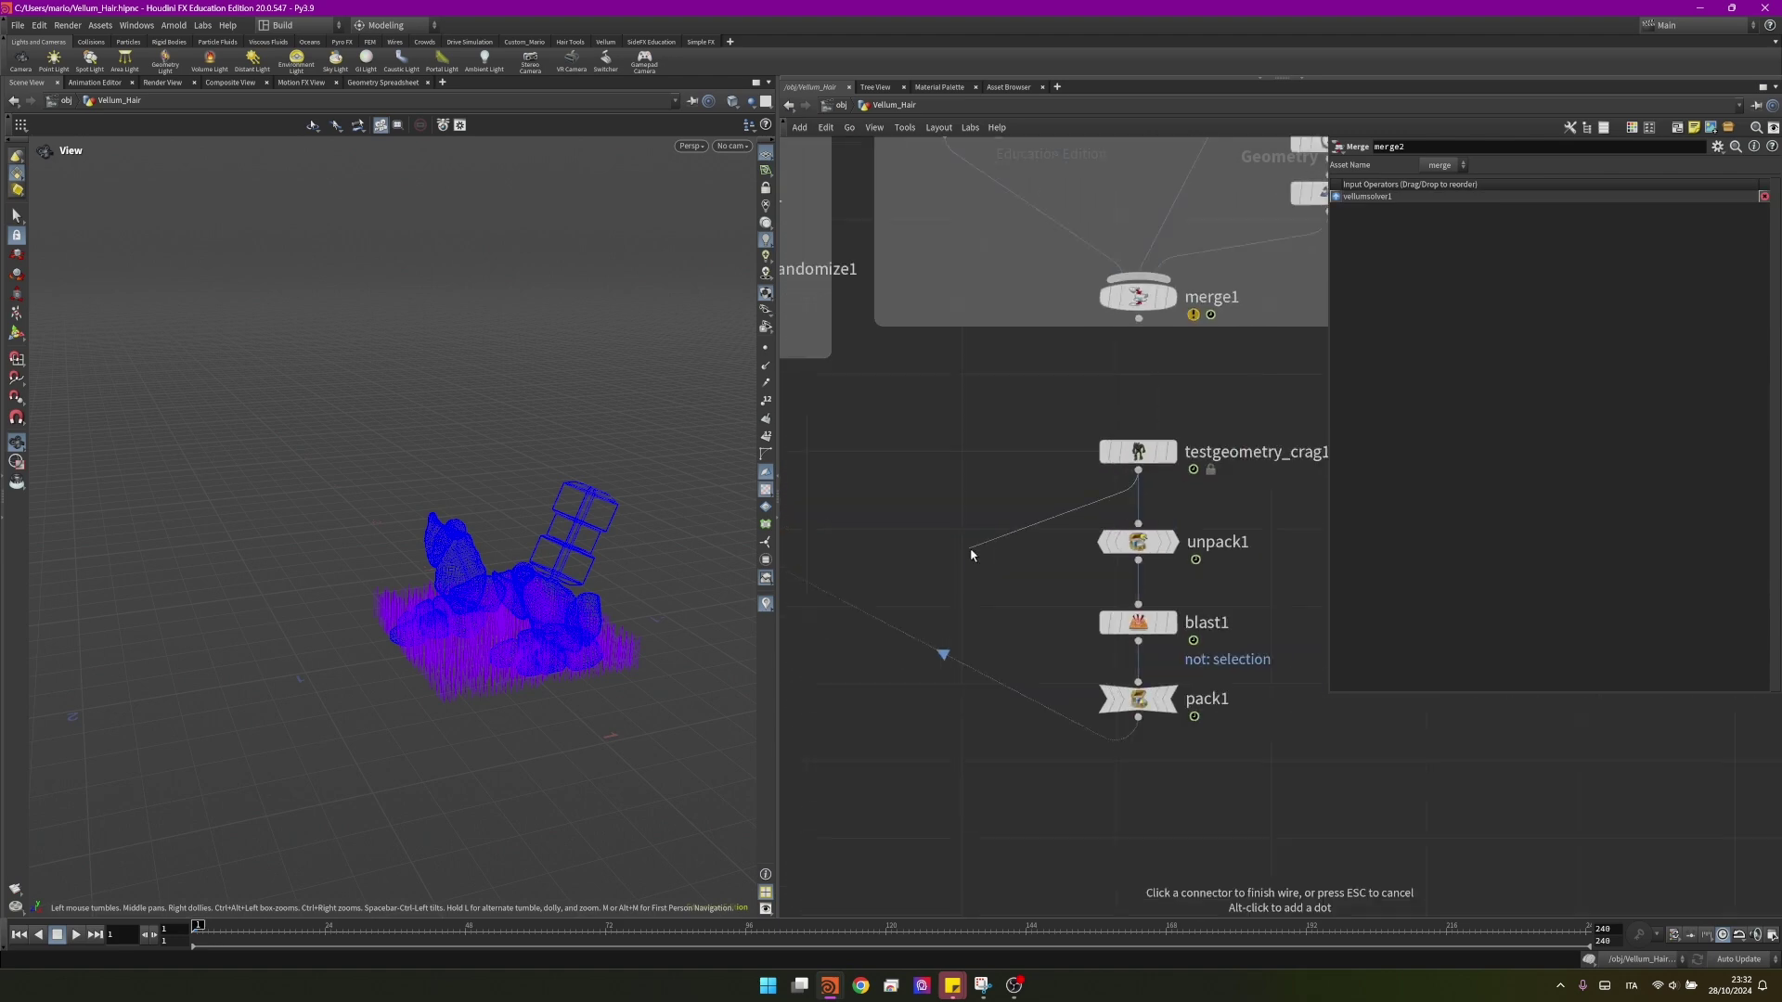
{"action": "scroll", "coordinate": [1113, 492], "scroll_direction": "down", "scroll_amount": 4}
{"action": "left_click", "coordinate": [855, 580]}
{"action": "middle_click_drag", "start_coordinate": [915, 545], "coordinate": [1011, 514]}
{"action": "scroll", "coordinate": [1011, 514], "scroll_direction": "down", "scroll_amount": 1}
{"action": "left_click_drag", "start_coordinate": [994, 553], "coordinate": [933, 553]}
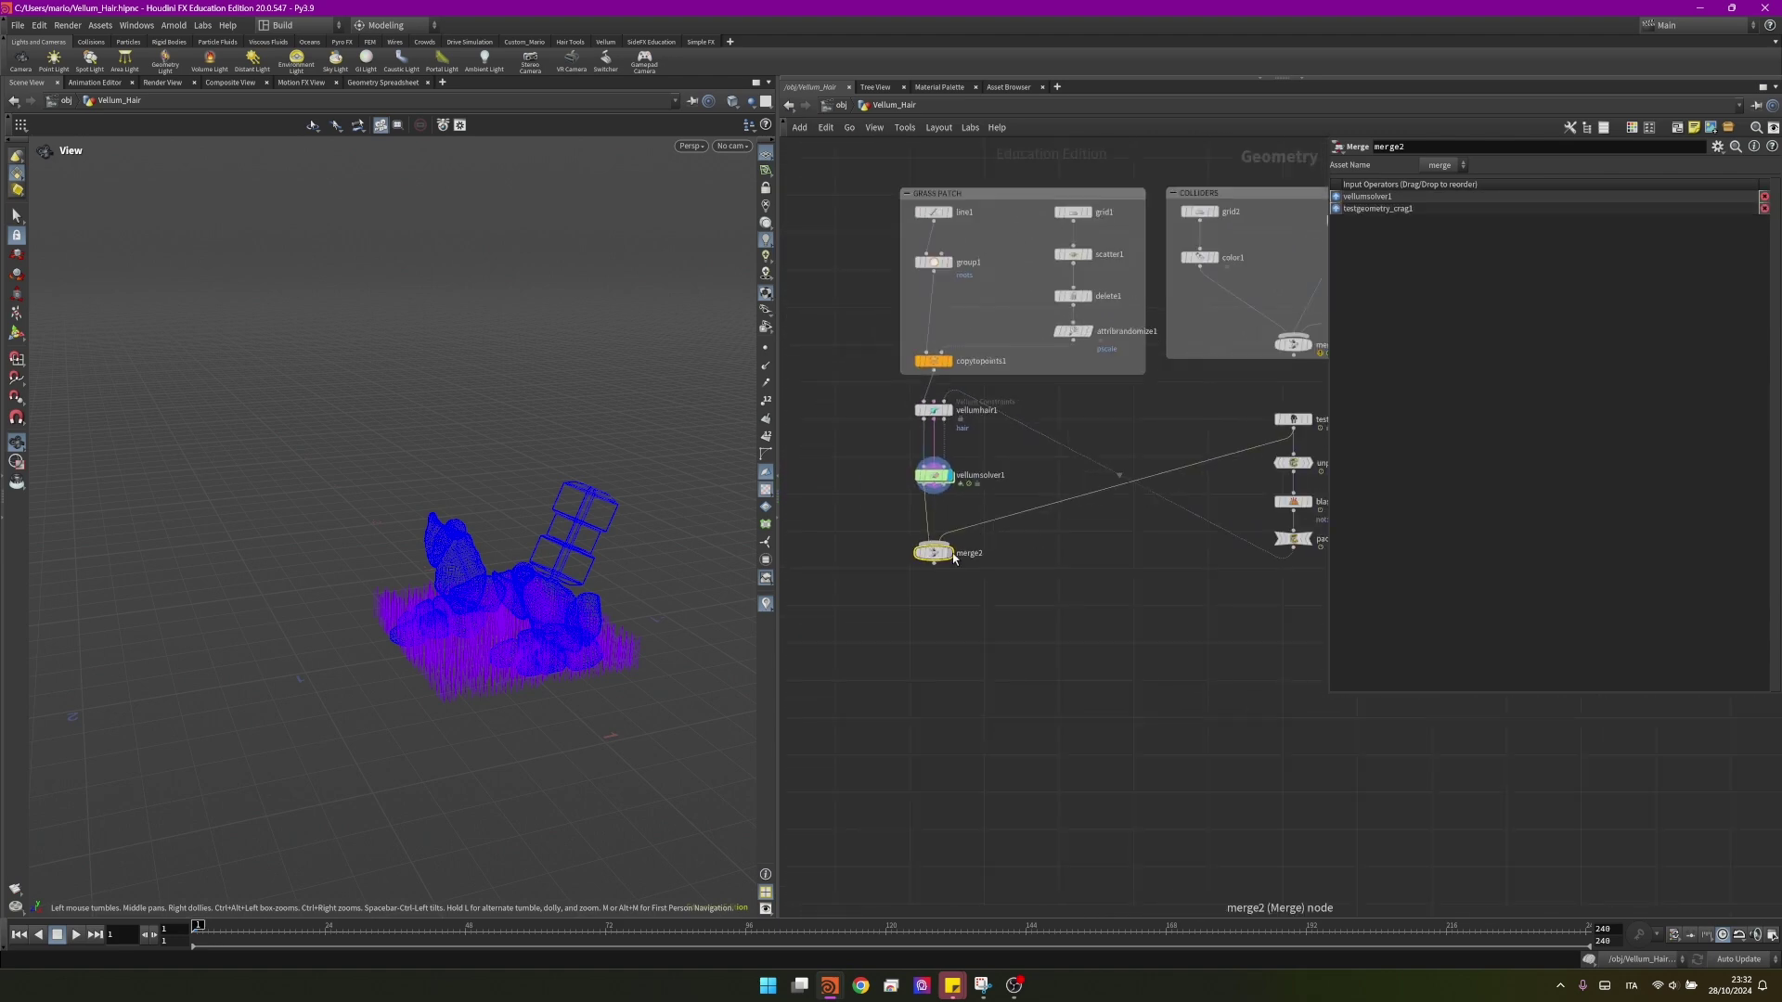
{"action": "left_click", "coordinate": [947, 552]}
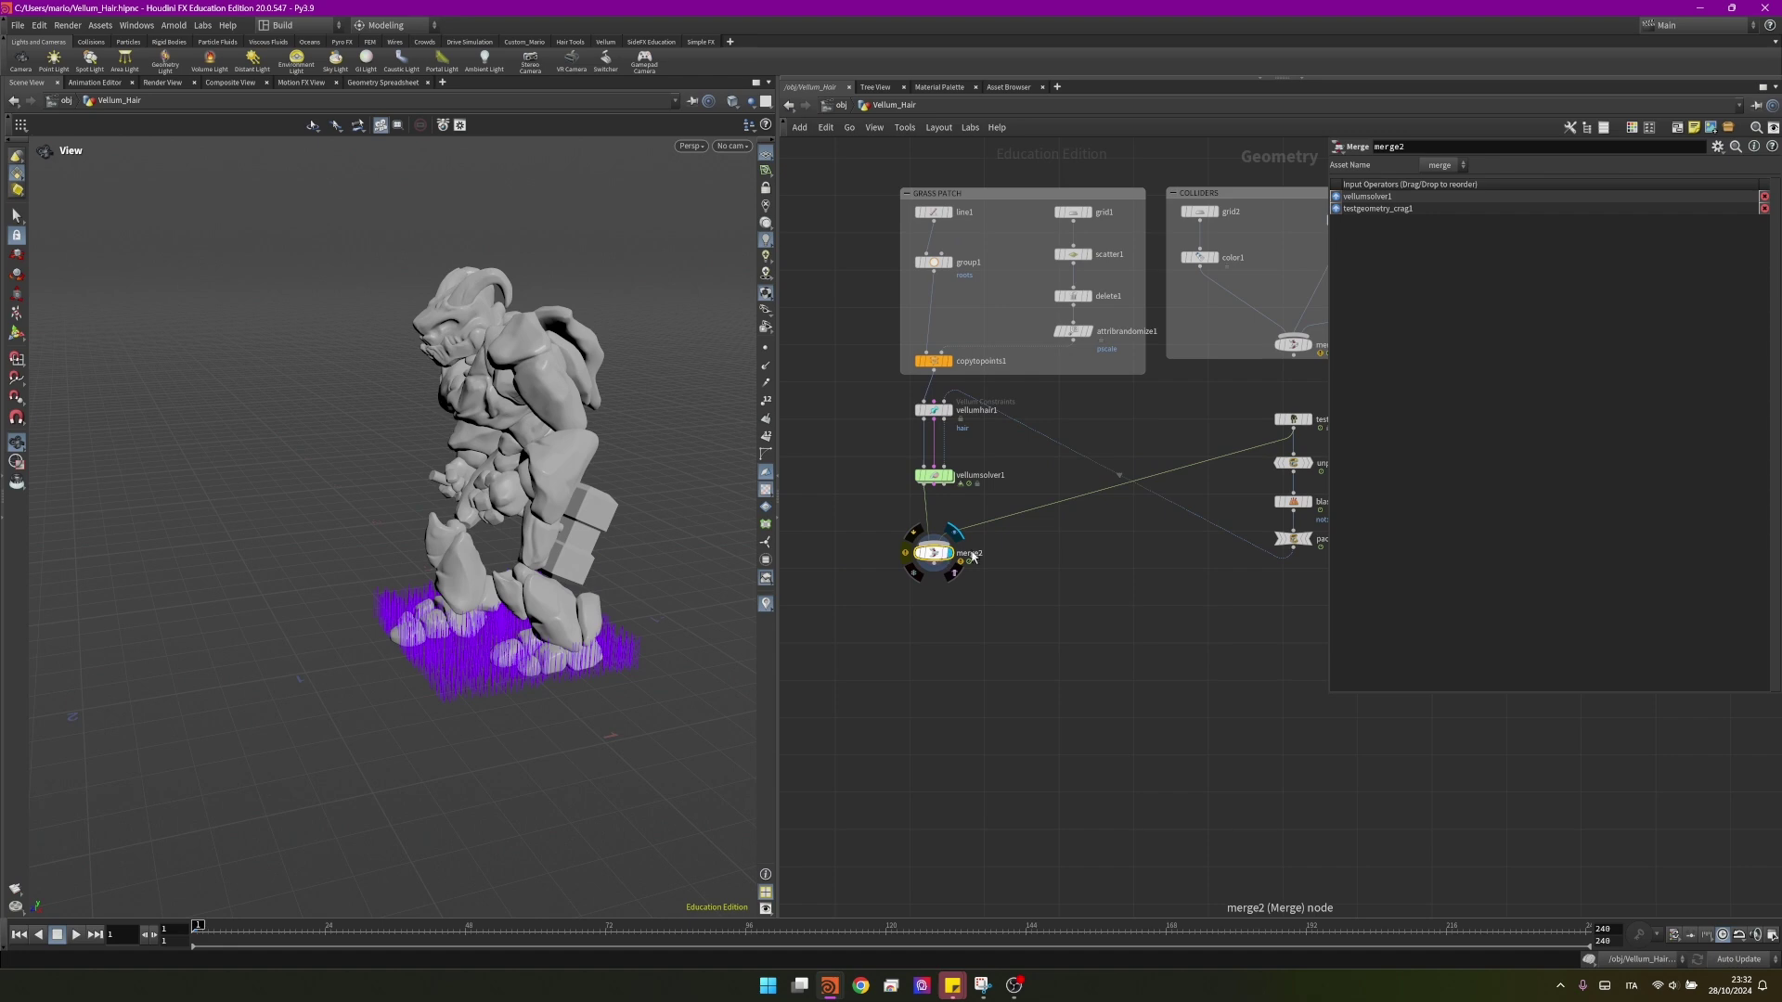
- Move the COLLIDERS network box to the left side of the GRASS PATCH network box
{"action": "middle_click_drag", "start_coordinate": [1053, 565], "coordinate": [964, 570]}
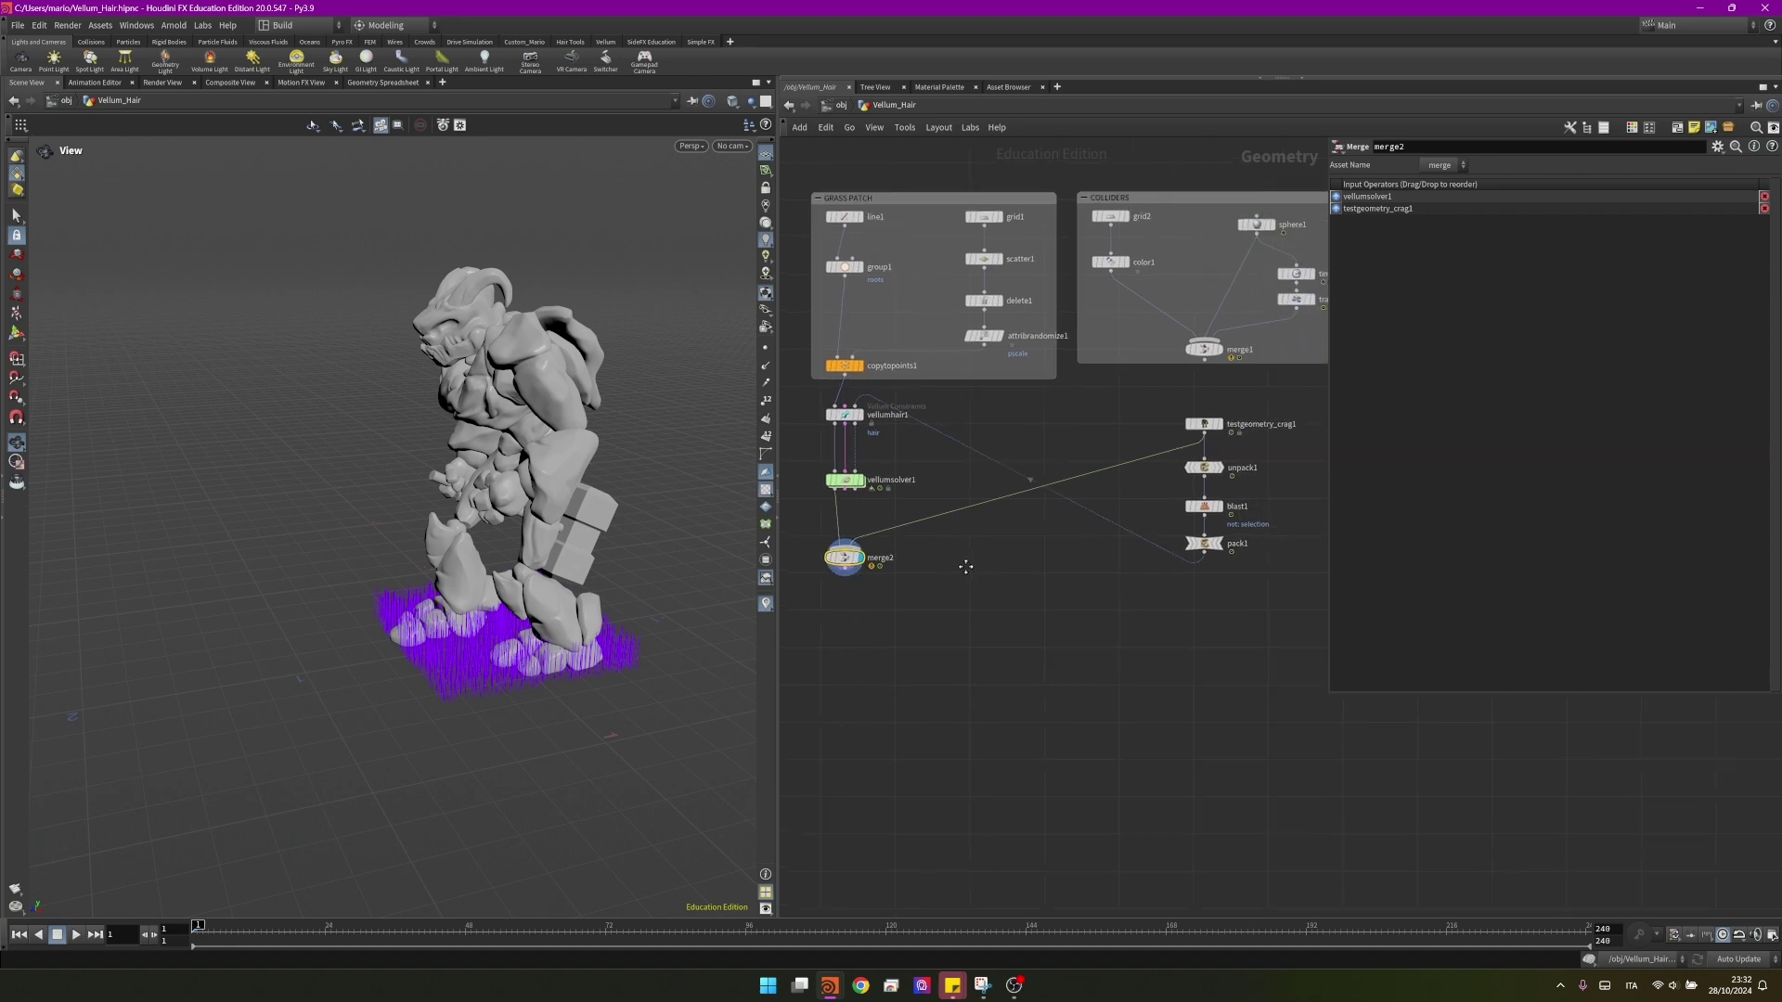
{"action": "left_click", "coordinate": [1221, 546]}
{"action": "left_click", "coordinate": [858, 557]}
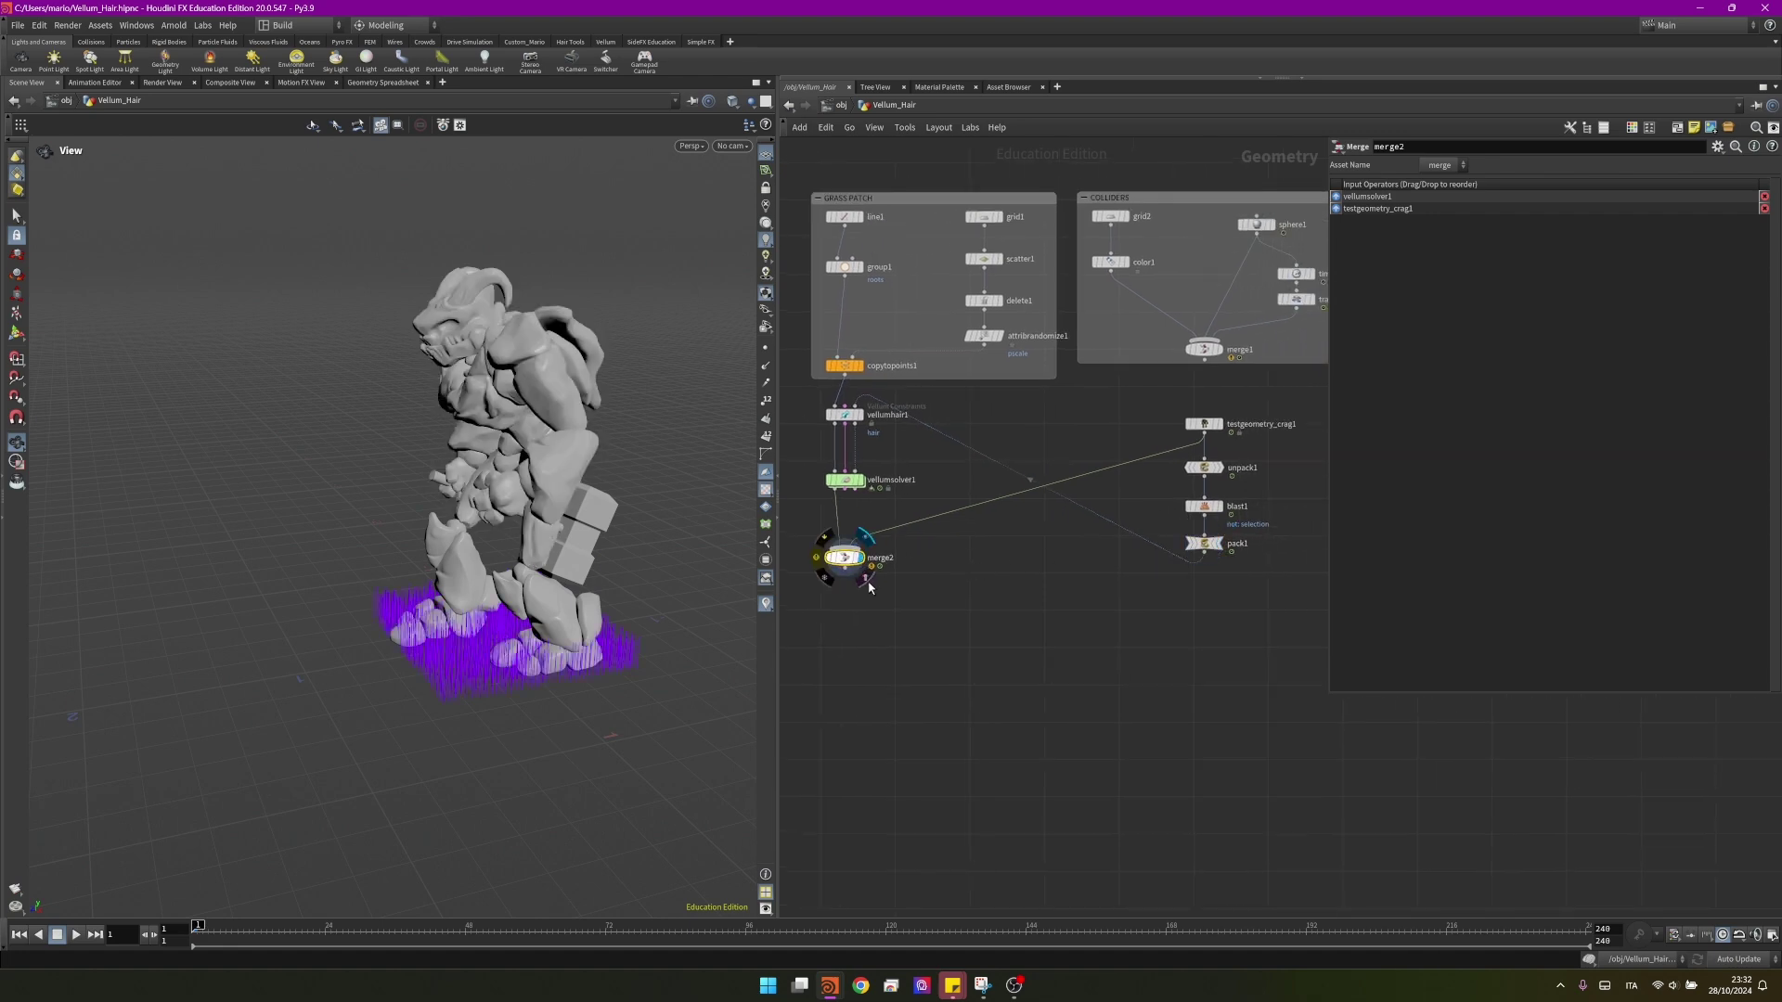
{"action": "key", "text": "h"}
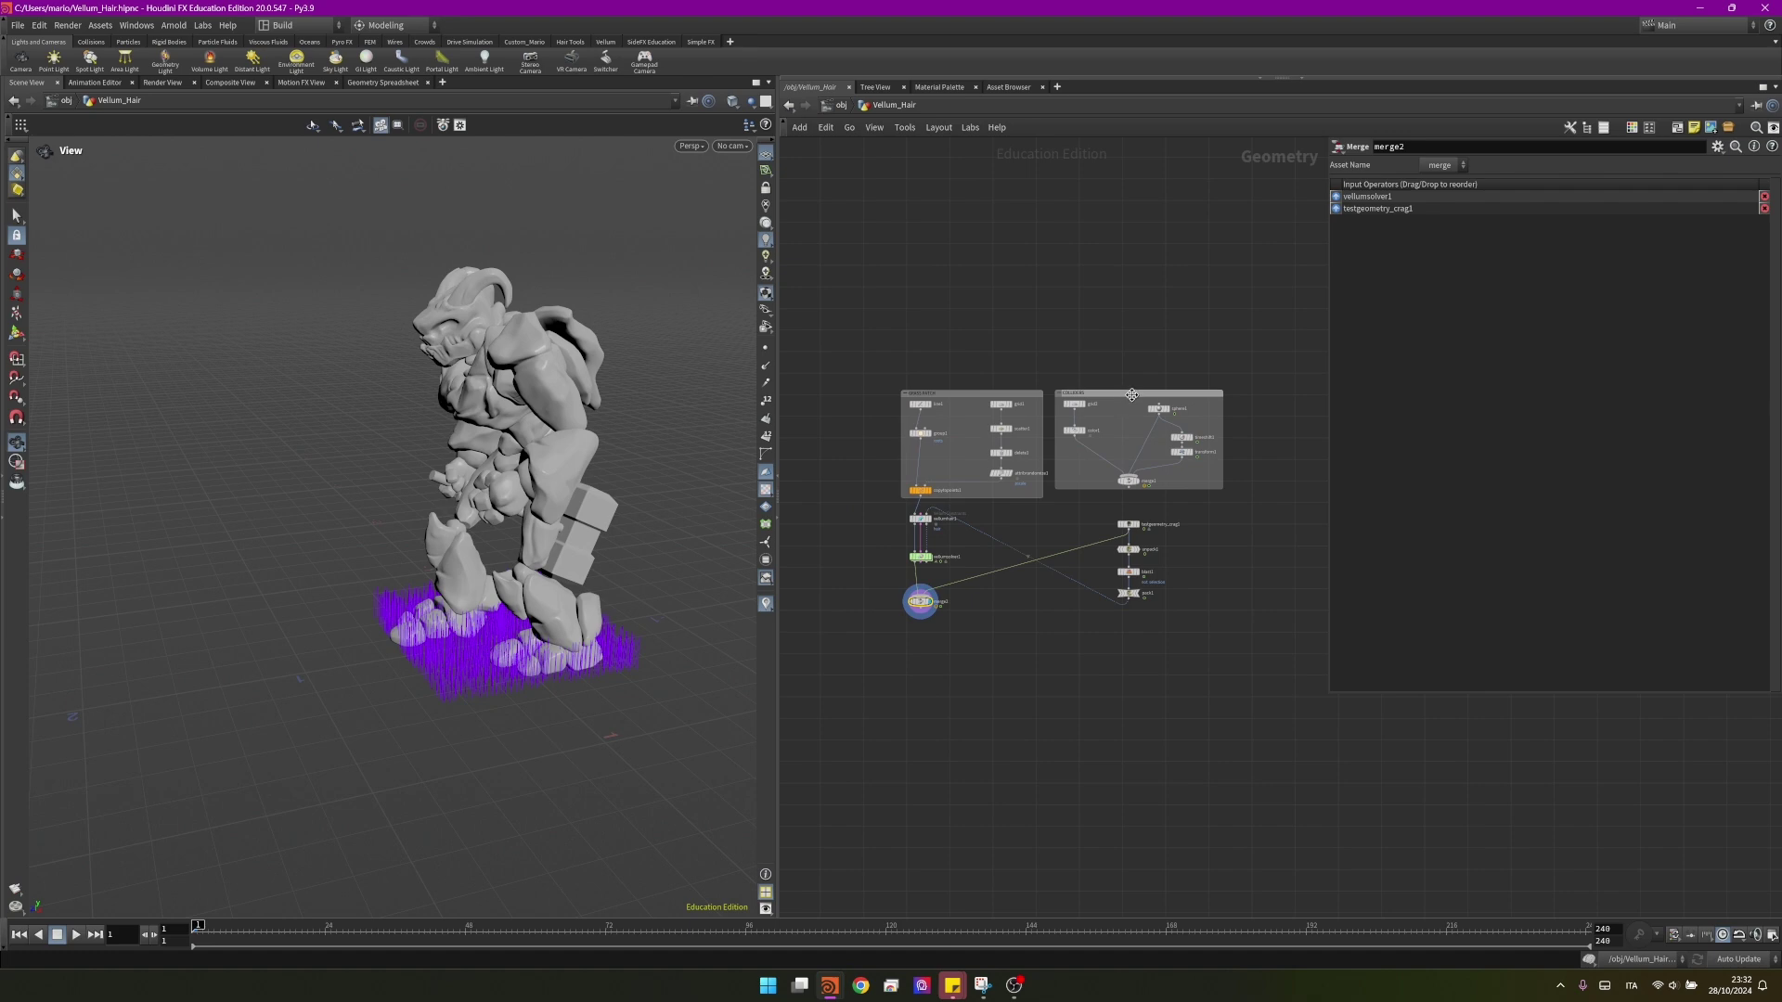
{"action": "middle_click_drag", "start_coordinate": [1058, 489], "coordinate": [1119, 472]}
{"action": "left_click_drag", "start_coordinate": [1160, 380], "coordinate": [833, 378]}
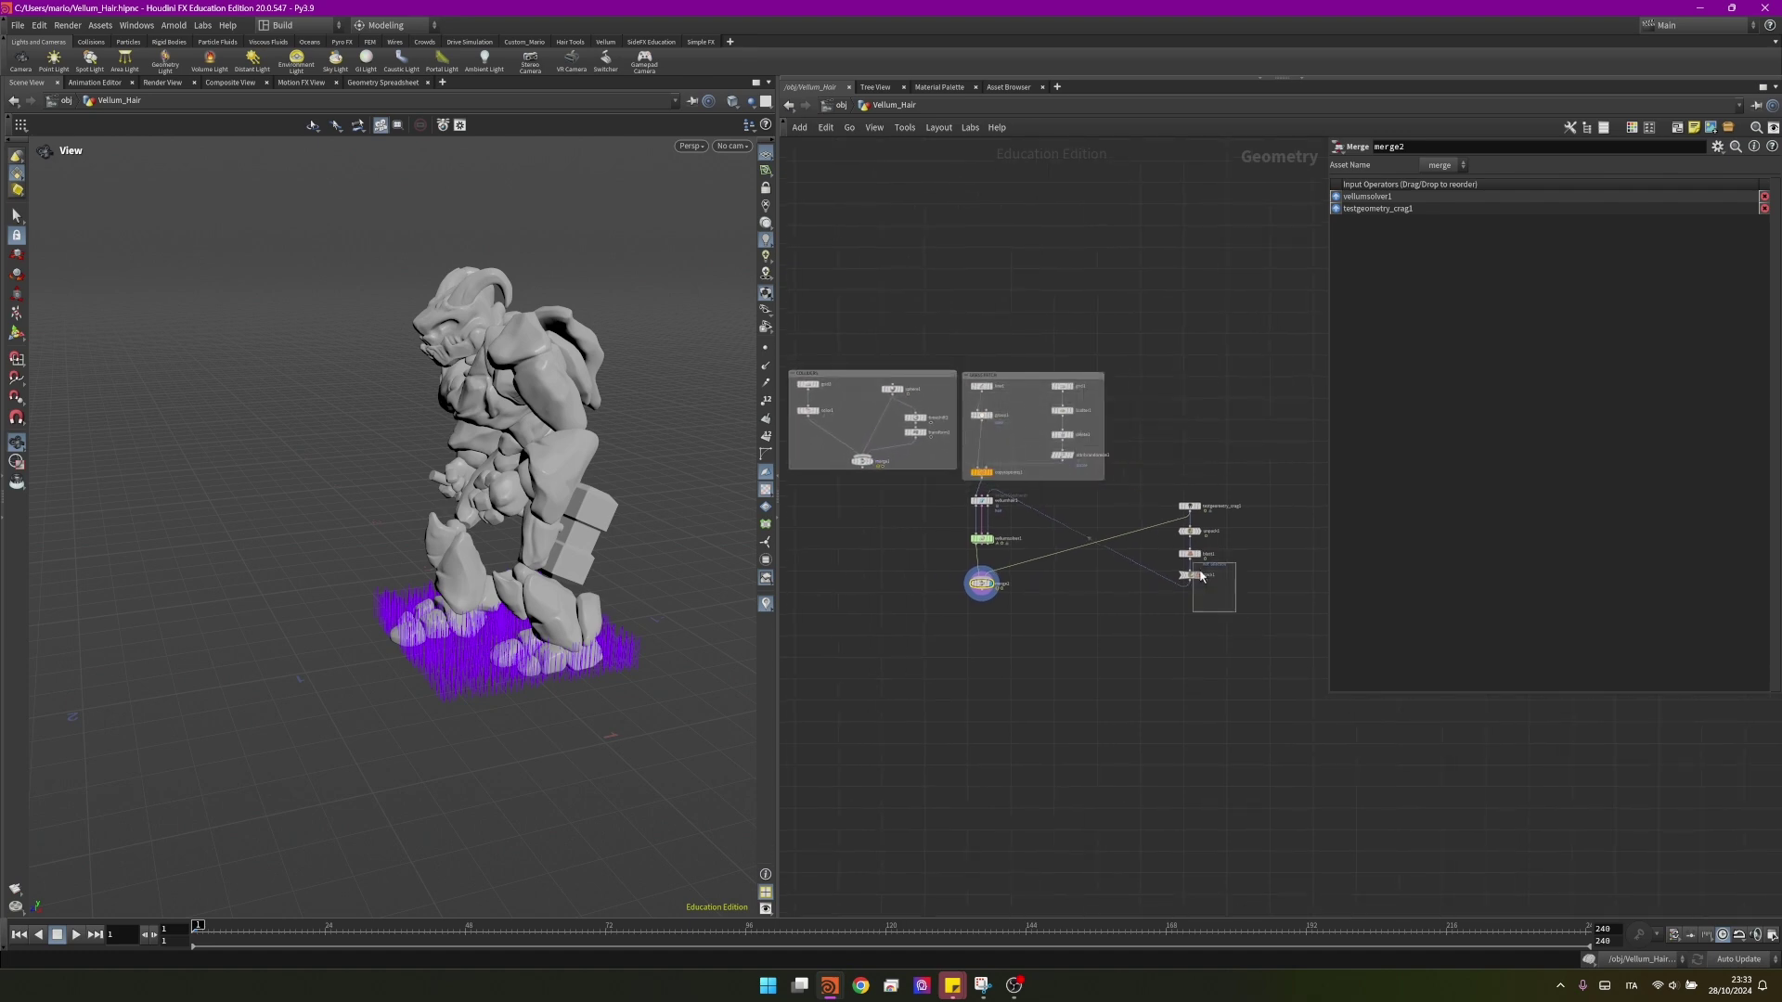
- Enclose the four crag nodes in a network box named "Crag collision" and place it beside the GRASS PATCH box
{"action": "left_click_drag", "start_coordinate": [1200, 576], "coordinate": [1183, 416]}
{"action": "left_click", "coordinate": [1677, 133]}
{"action": "scroll", "coordinate": [1086, 427], "scroll_direction": "up", "scroll_amount": 3}
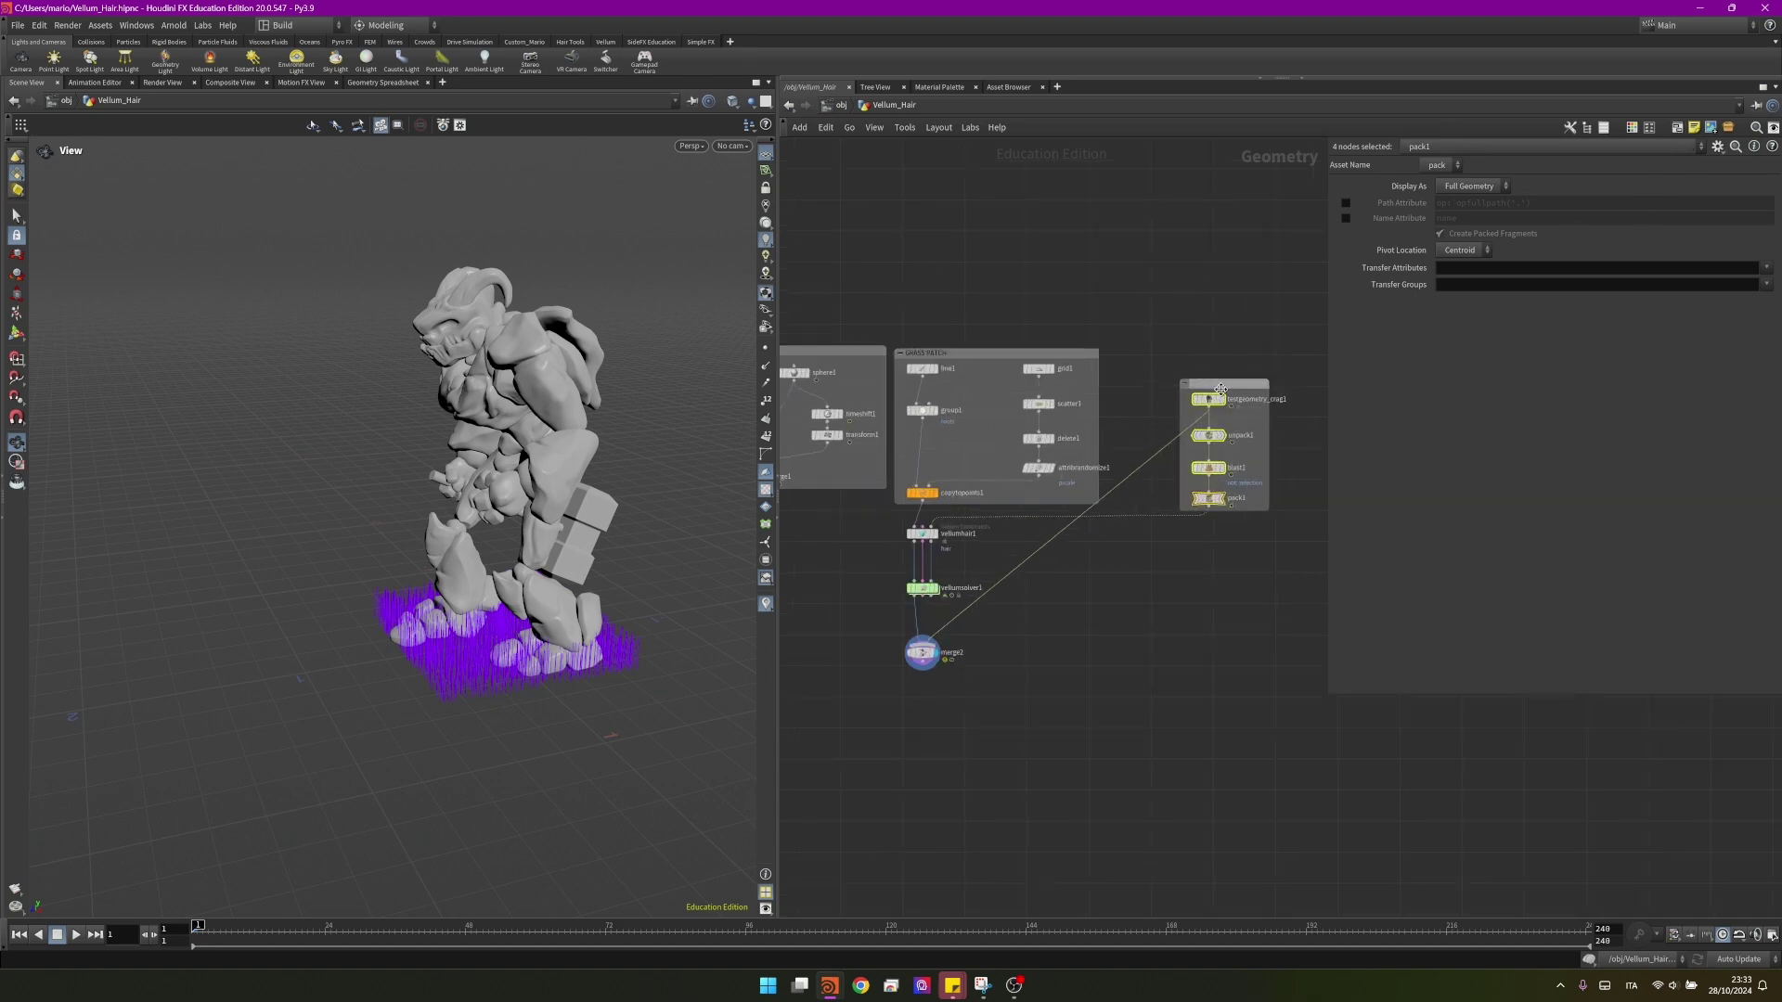
{"action": "type", "text": "Crag collision"}
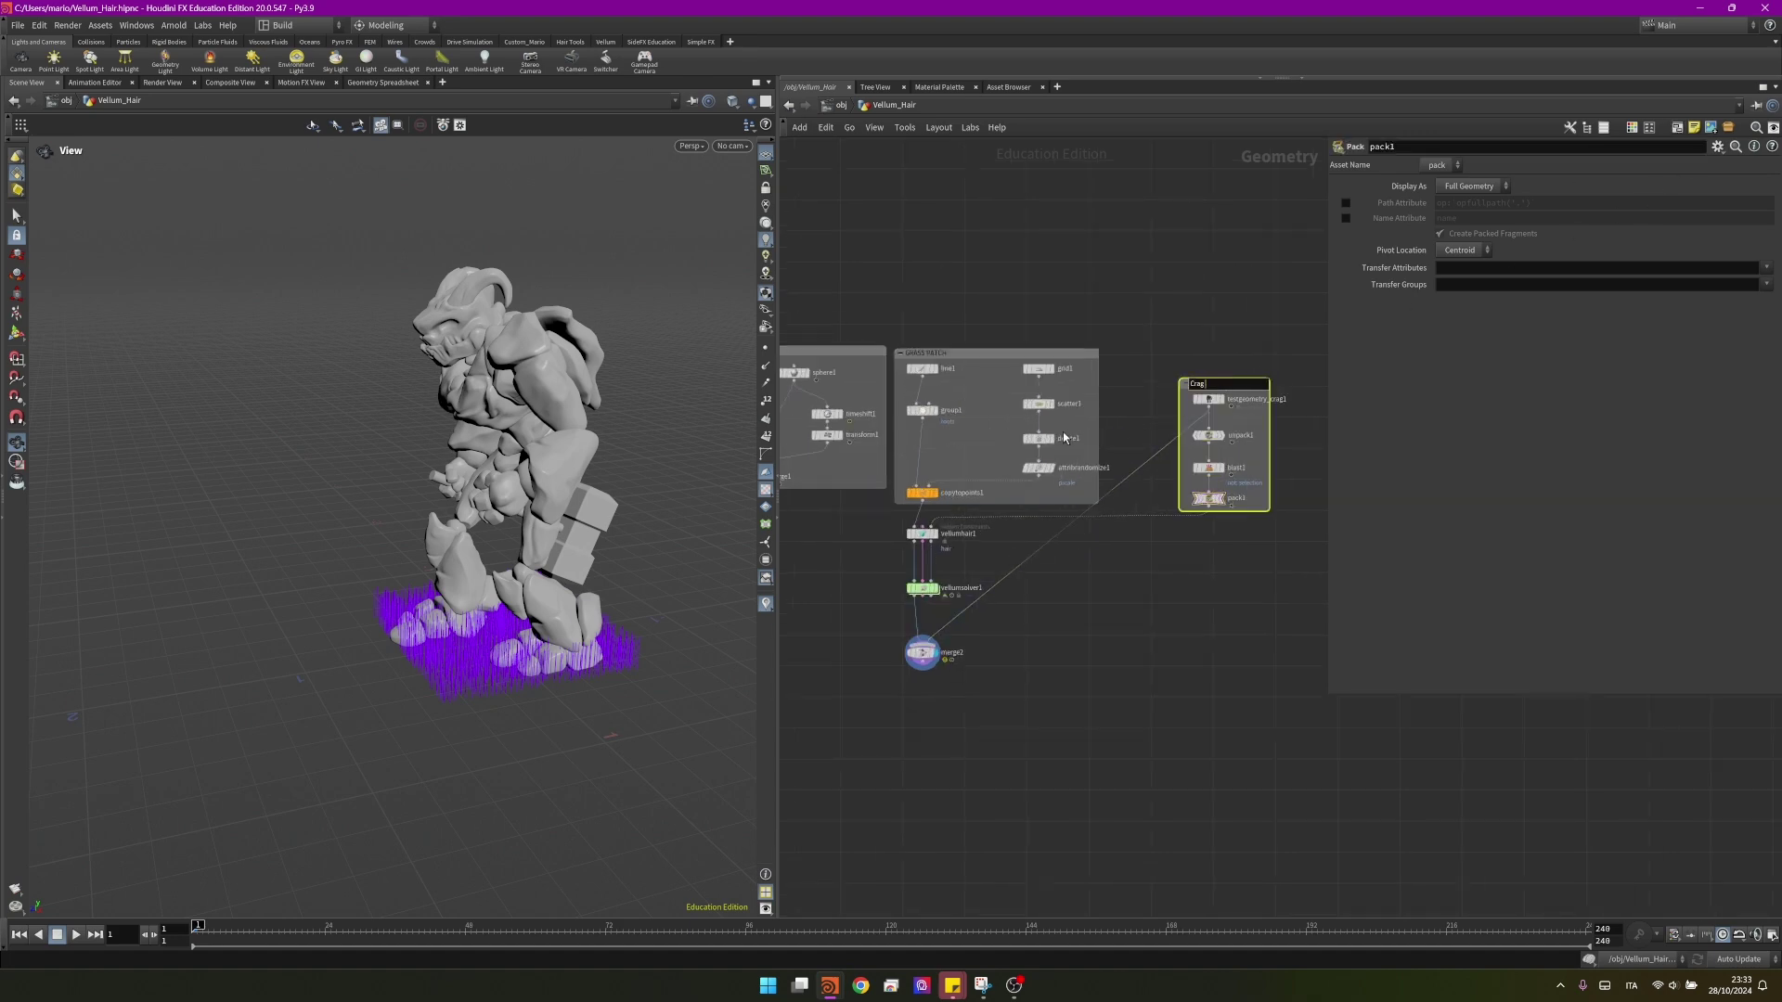
{"action": "key", "text": "Return"}
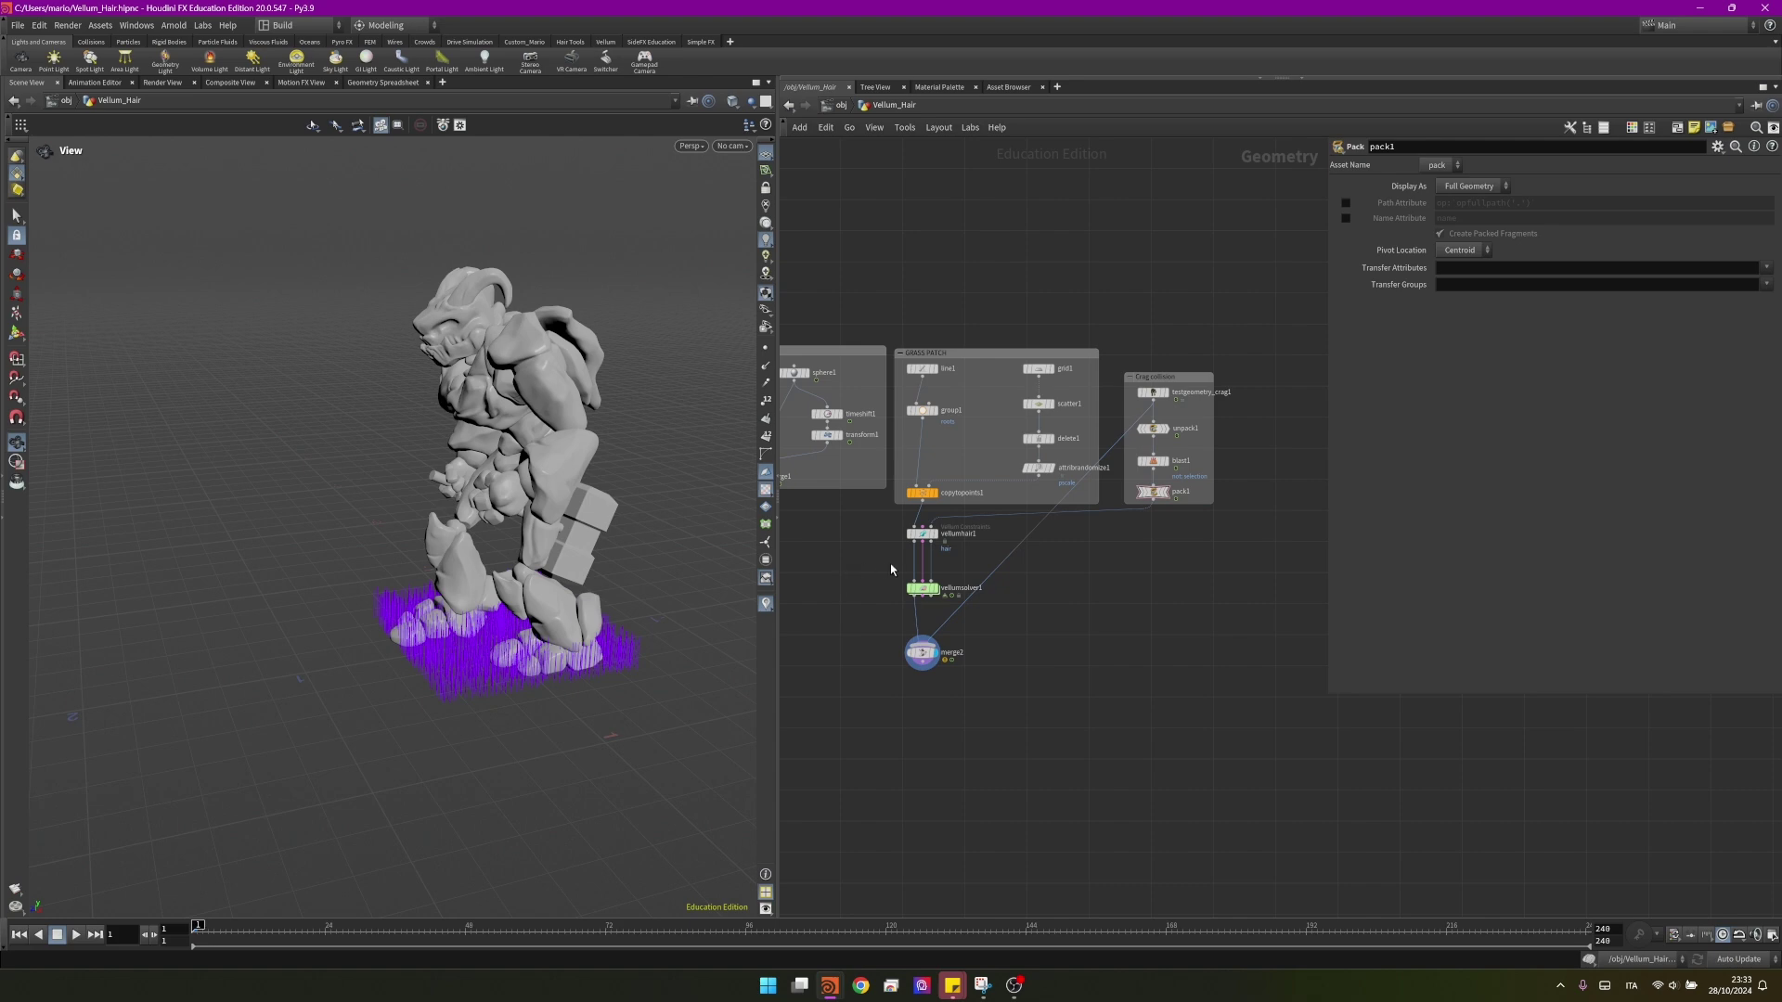
- Switch the network wires to the curved style, and undo a trial move of the Crag collision box
{"action": "middle_click_drag", "start_coordinate": [889, 564], "coordinate": [977, 597]}
{"action": "left_click_drag", "start_coordinate": [830, 430], "coordinate": [887, 471]}
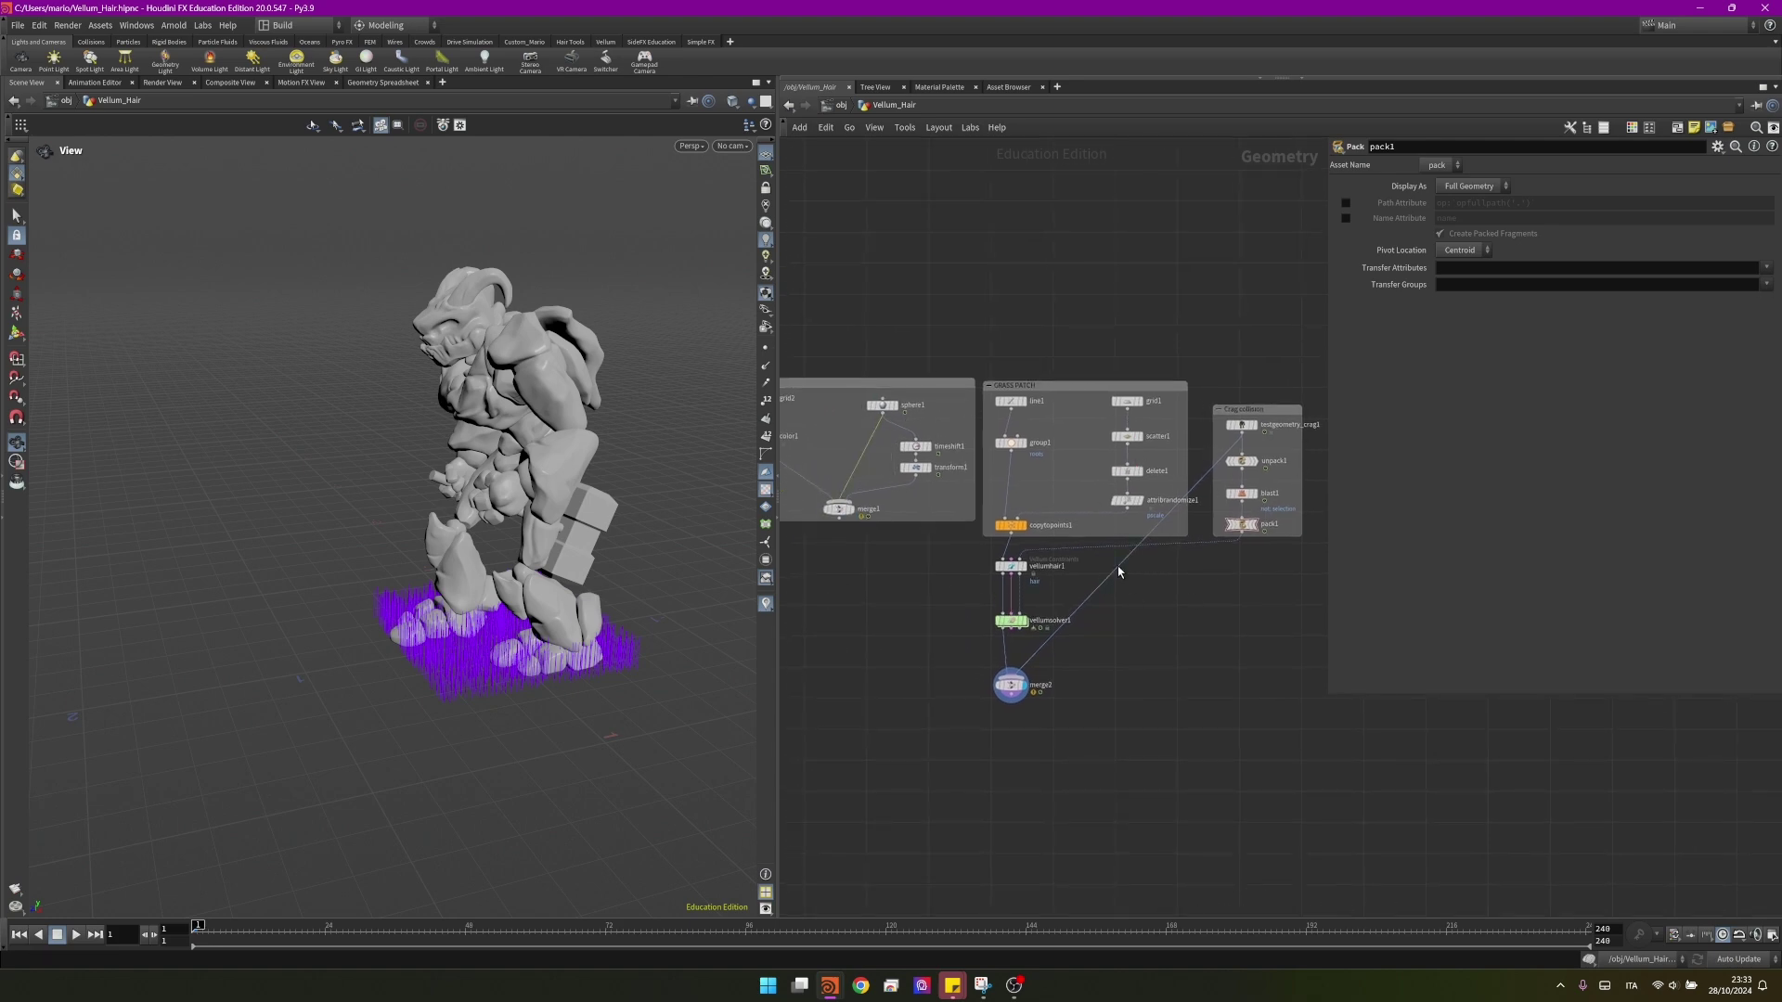
{"action": "key", "text": "shift+s"}
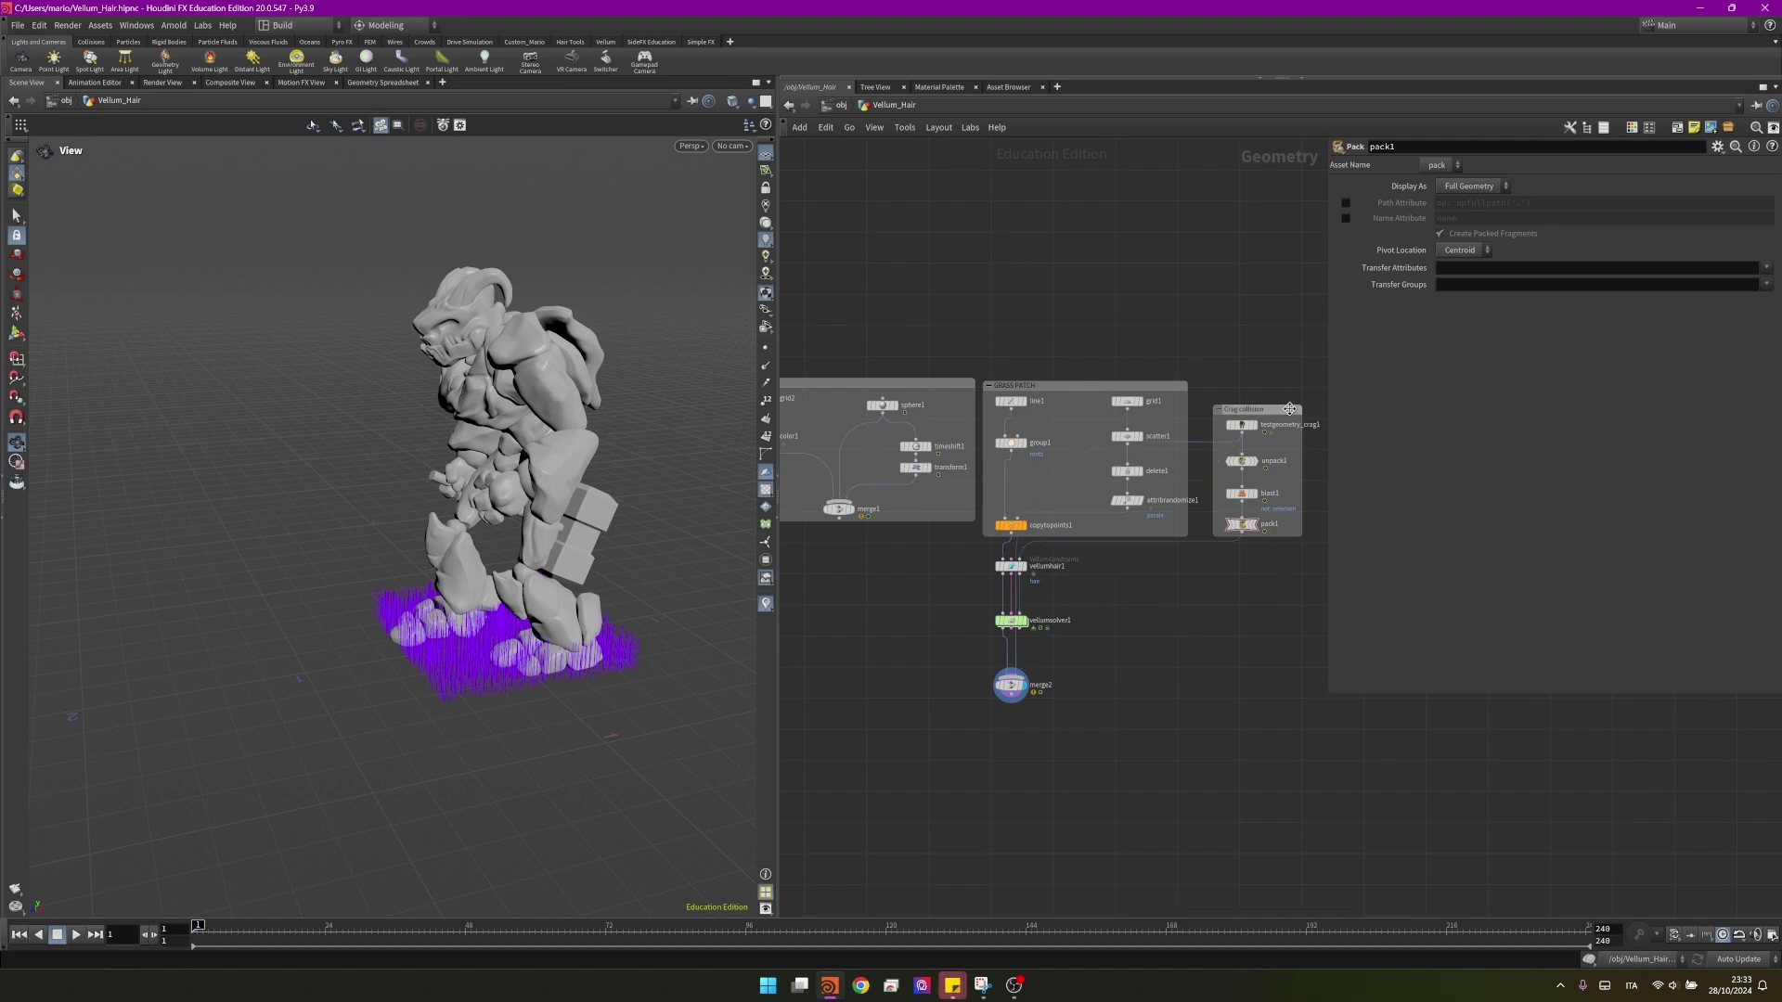
{"action": "left_click_drag", "start_coordinate": [1289, 409], "coordinate": [1293, 514]}
{"action": "key", "text": "ctrl+z"}
{"action": "middle_click_drag", "start_coordinate": [1141, 629], "coordinate": [1204, 561]}
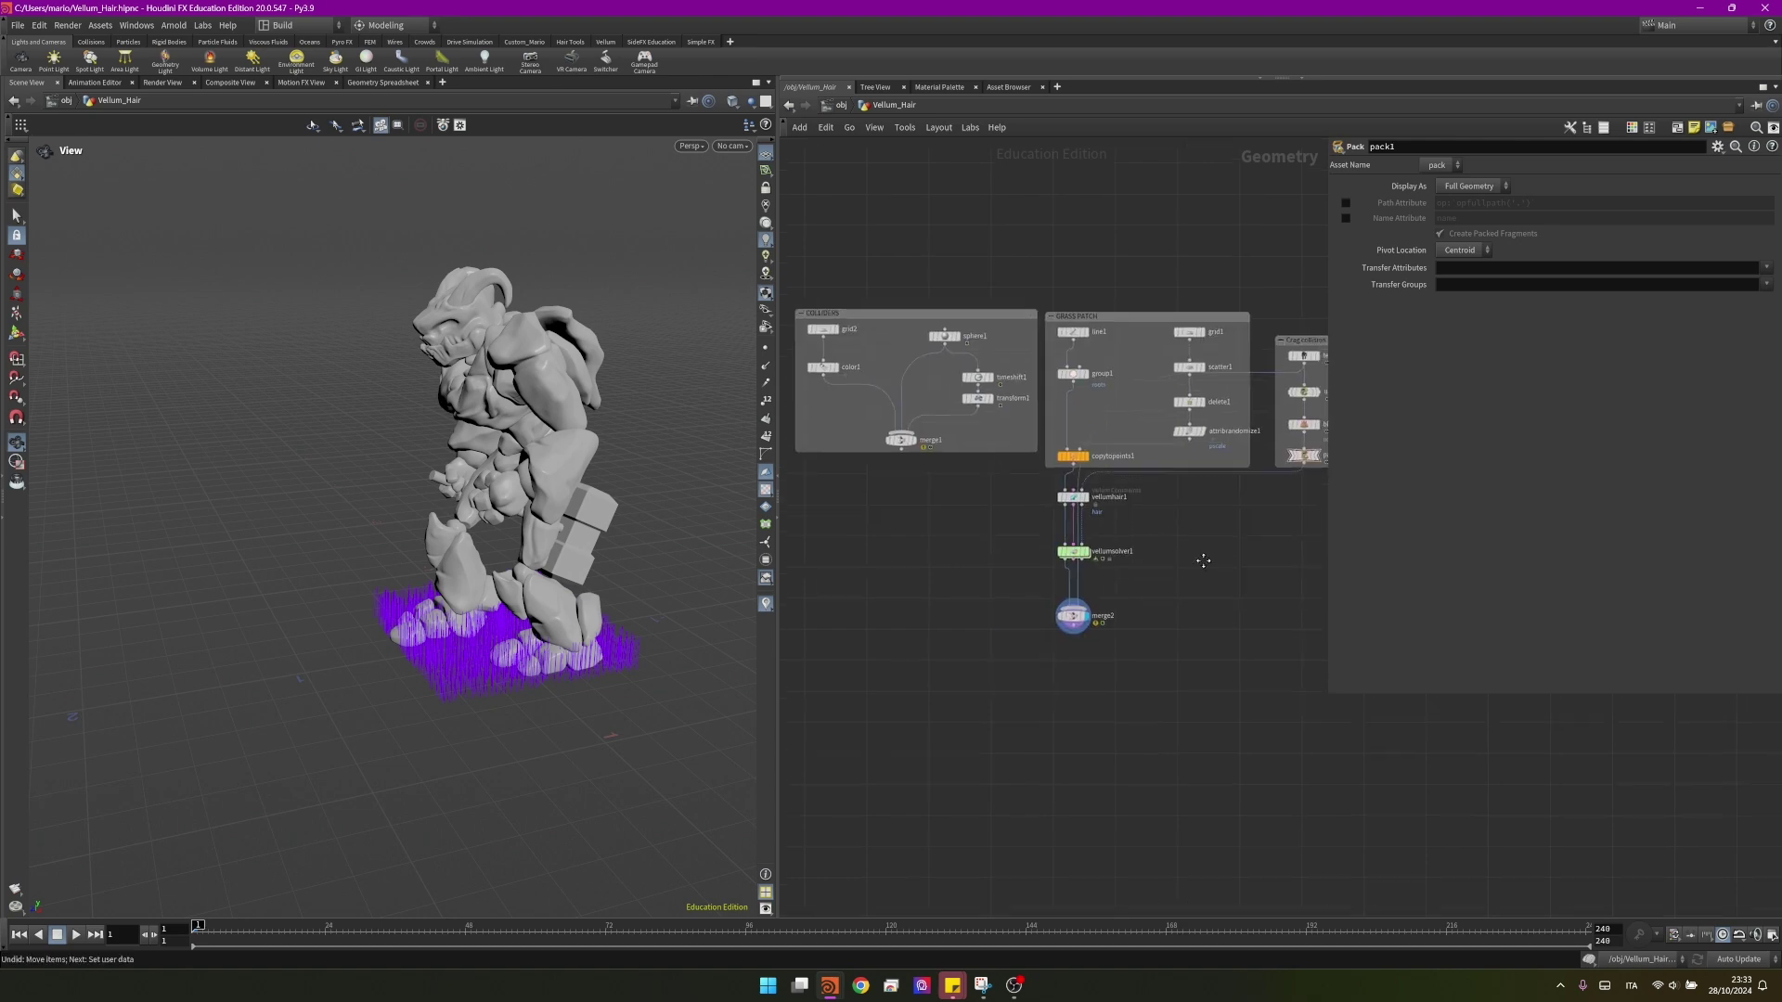
{"action": "key", "text": "h"}
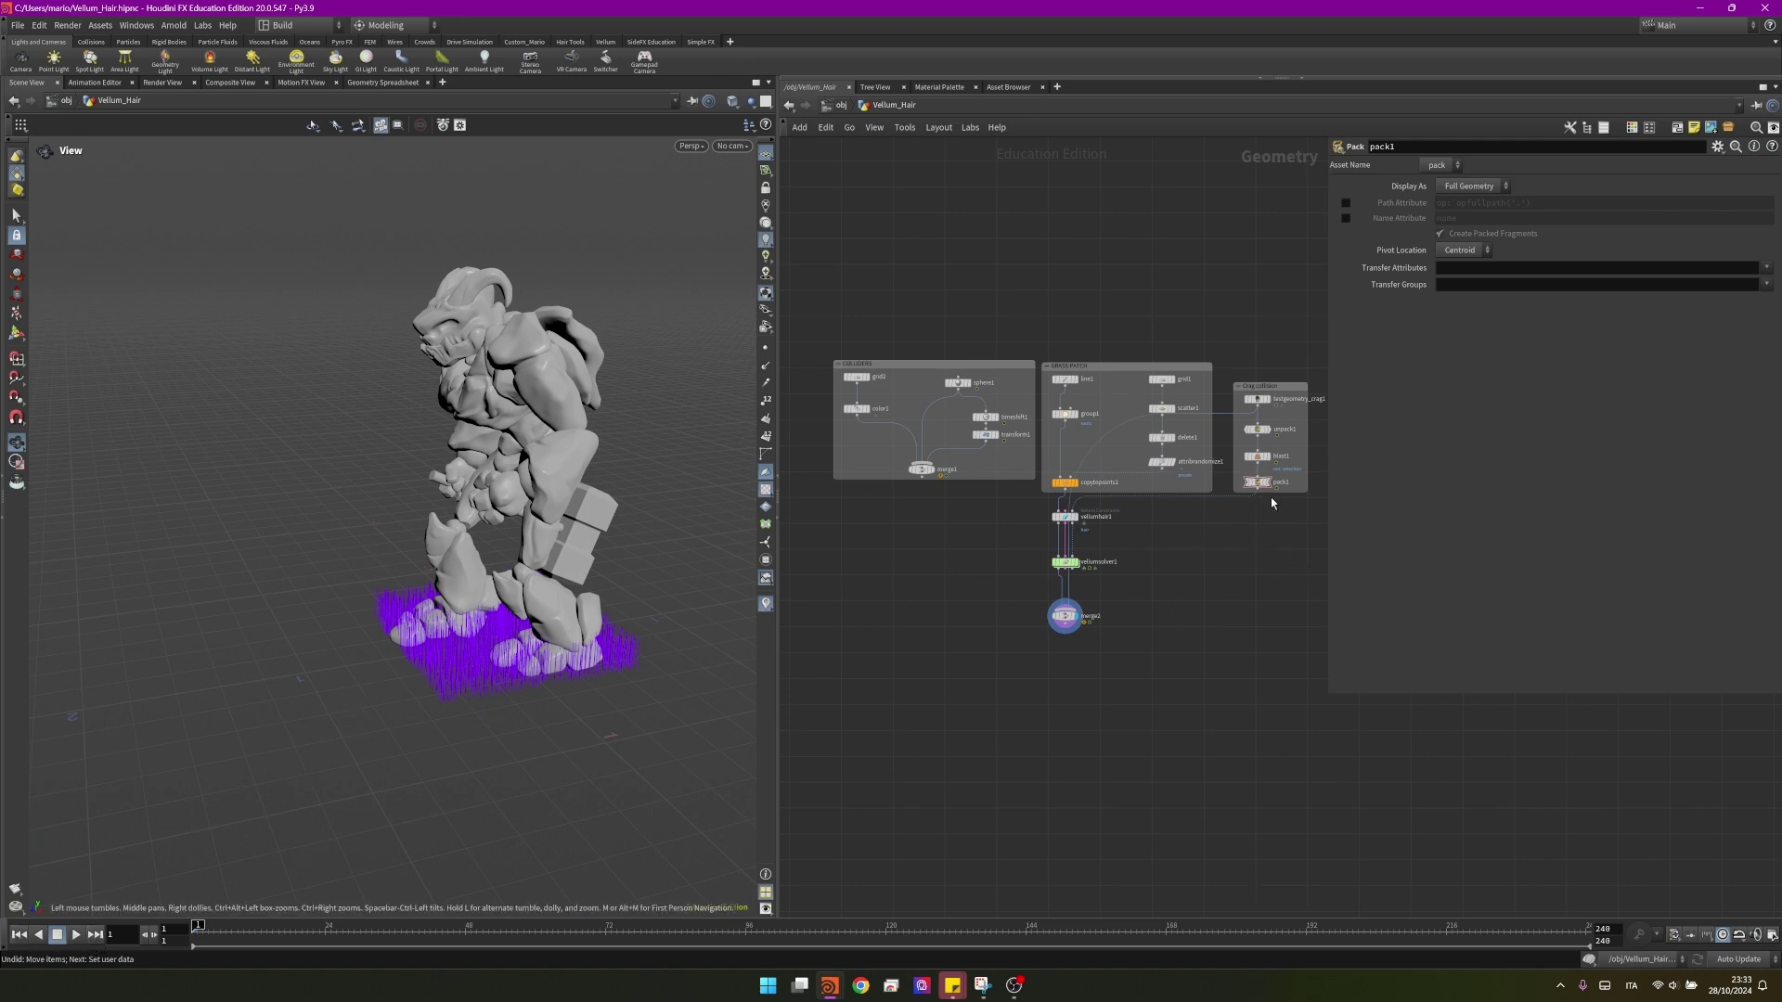
{"action": "scroll", "coordinate": [1269, 499], "scroll_direction": "up", "scroll_amount": 4}
{"action": "scroll", "coordinate": [1105, 522], "scroll_direction": "down", "scroll_amount": 4}
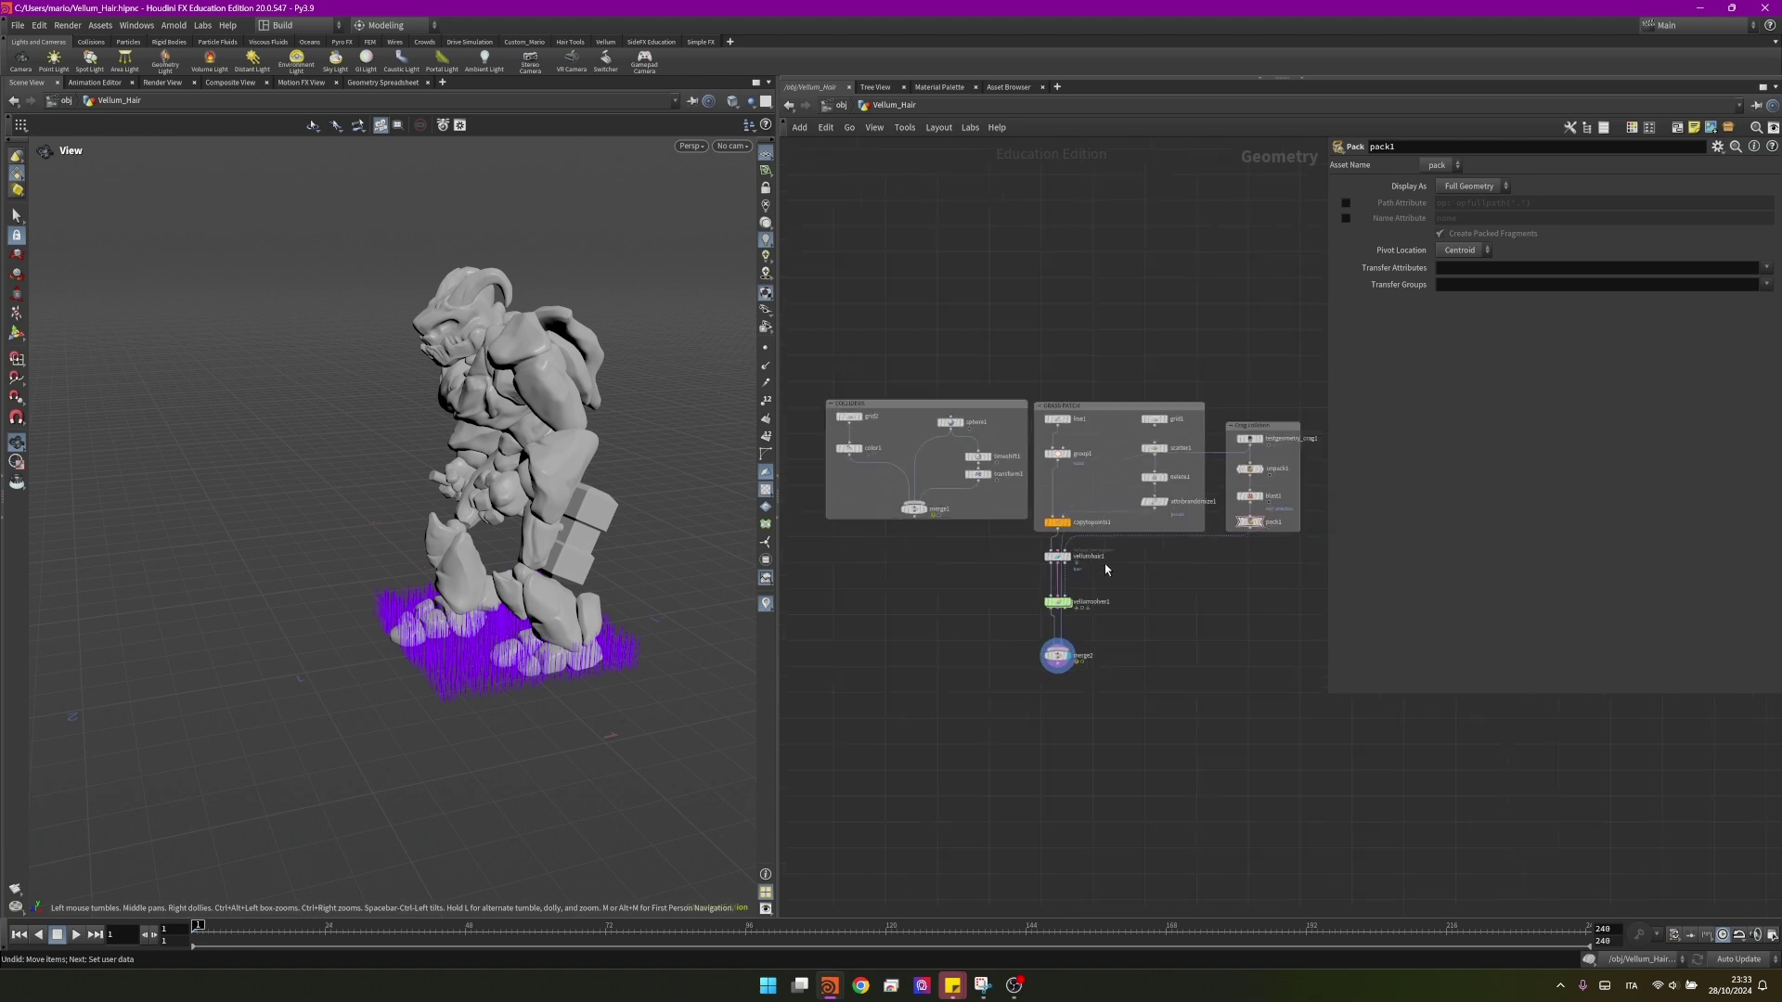
{"action": "middle_click_drag", "start_coordinate": [1167, 562], "coordinate": [1136, 572]}
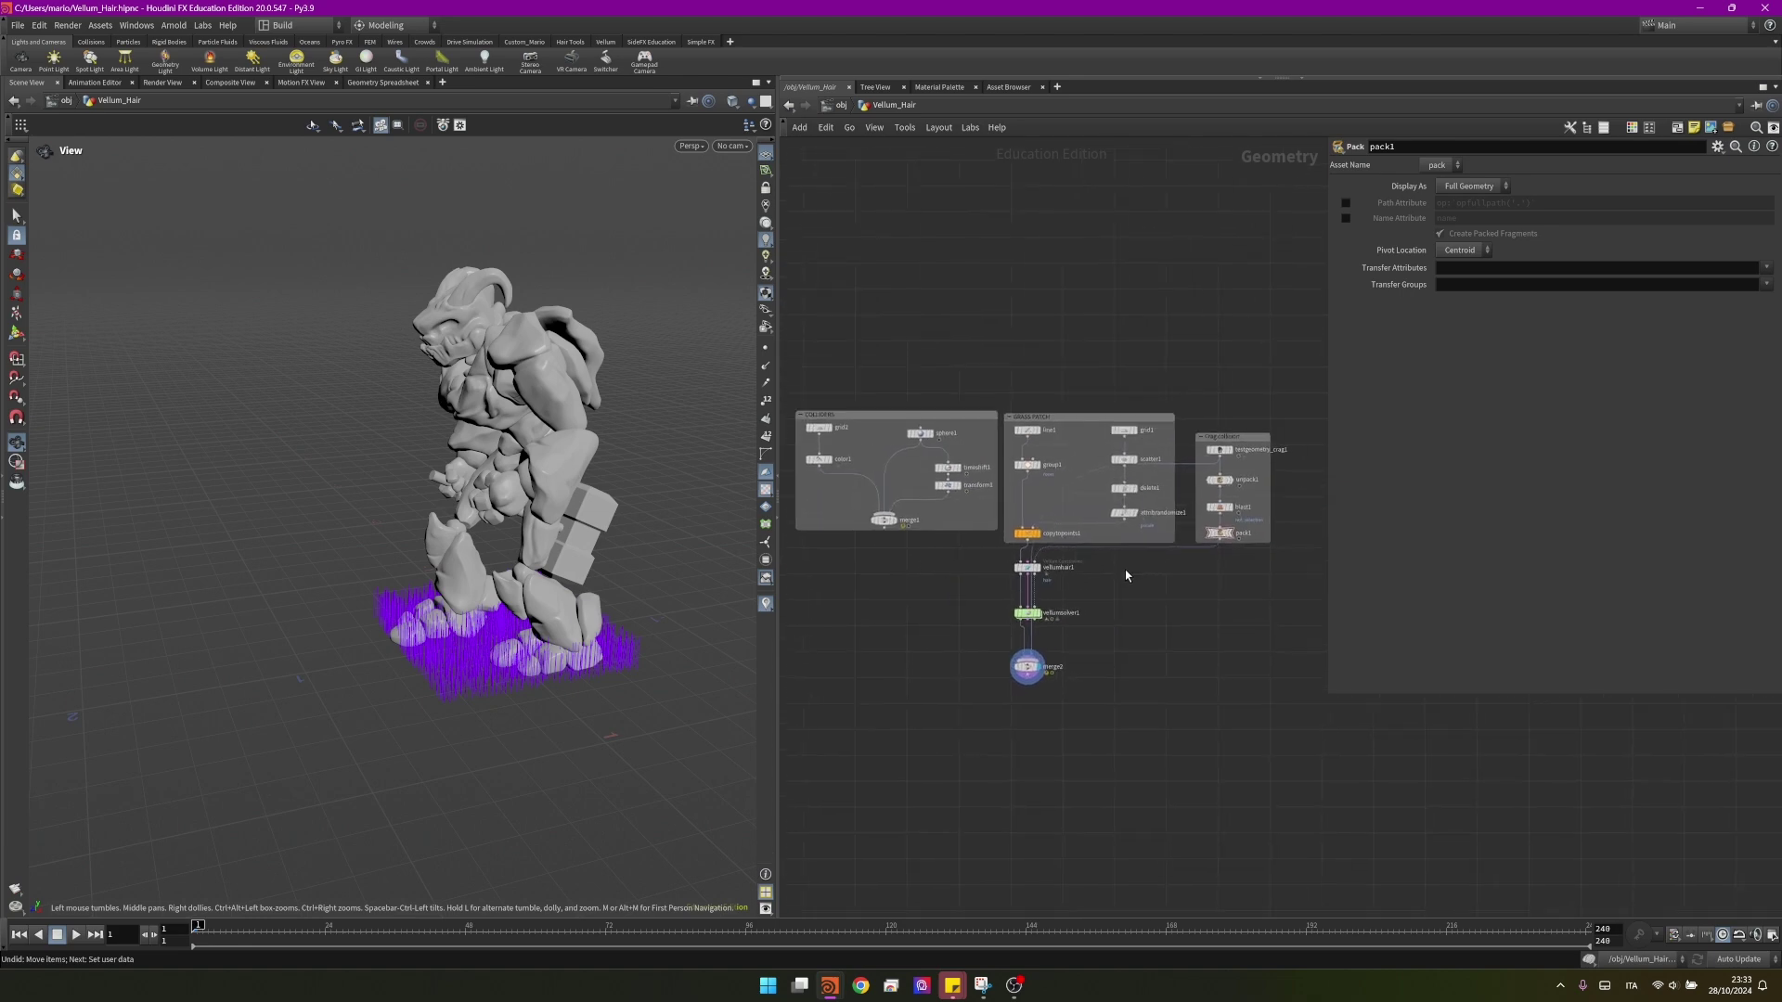
- Add another Merge node near vellumhair1 and connect pack1 to it
{"action": "key", "text": "Tab"}
{"action": "type", "text": "merge"}
{"action": "key", "text": "Return"}
{"action": "scroll", "coordinate": [1215, 506], "scroll_direction": "up", "scroll_amount": 2}
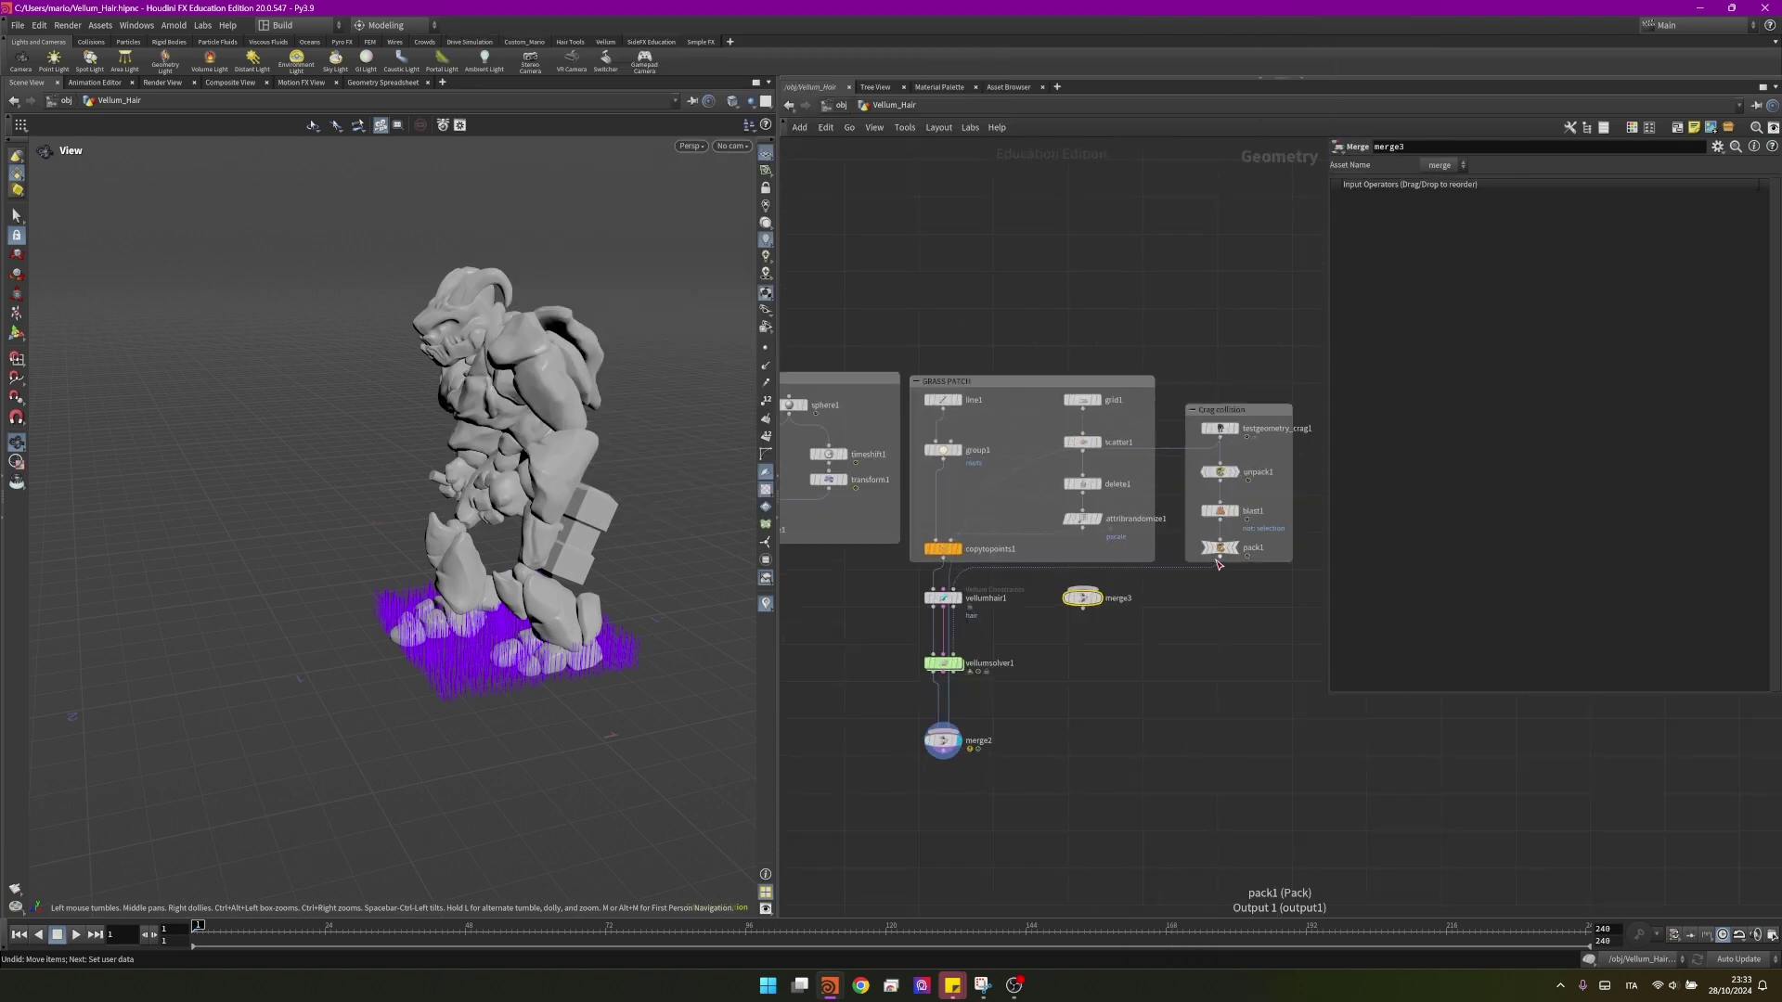
{"action": "left_click_drag", "start_coordinate": [1218, 563], "coordinate": [1085, 591]}
{"action": "middle_click_drag", "start_coordinate": [1062, 647], "coordinate": [1164, 643]}
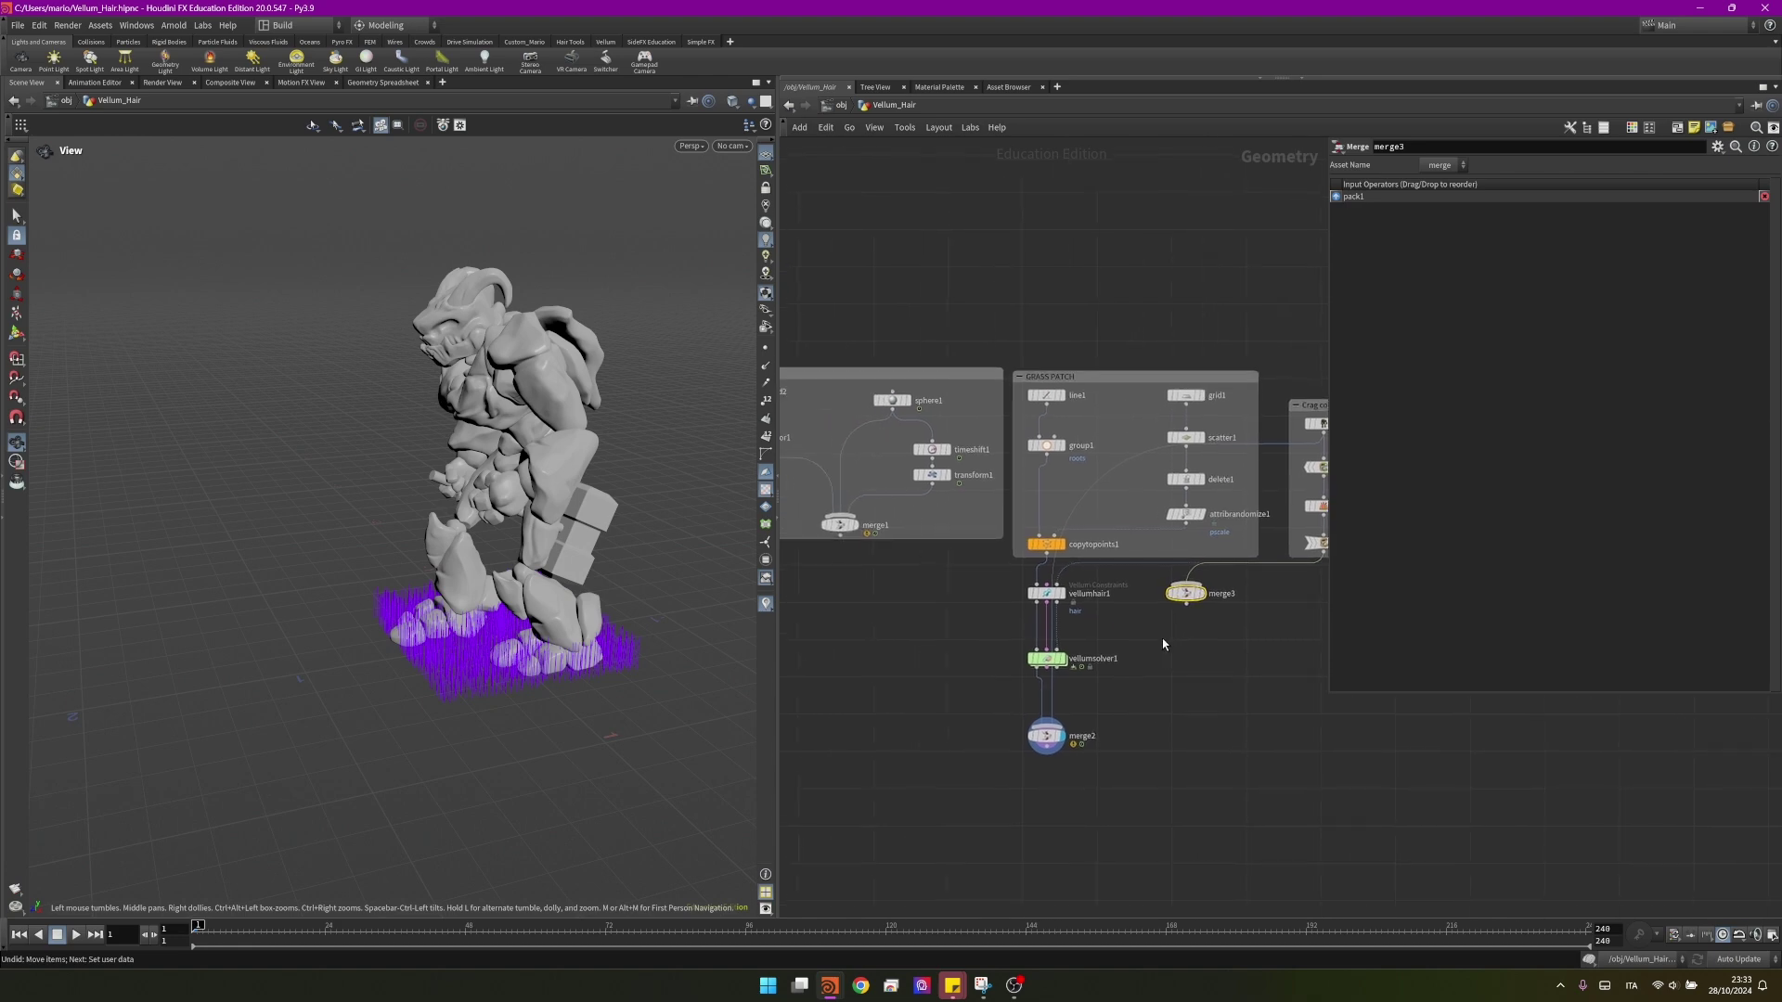
- Connect color1 to merge3 and feed merge3 into the third (collision) input of vellumhair1
{"action": "middle_click_drag", "start_coordinate": [913, 532], "coordinate": [847, 525]}
{"action": "left_click", "coordinate": [880, 432]}
{"action": "scroll", "coordinate": [1042, 563], "scroll_direction": "down", "scroll_amount": 1}
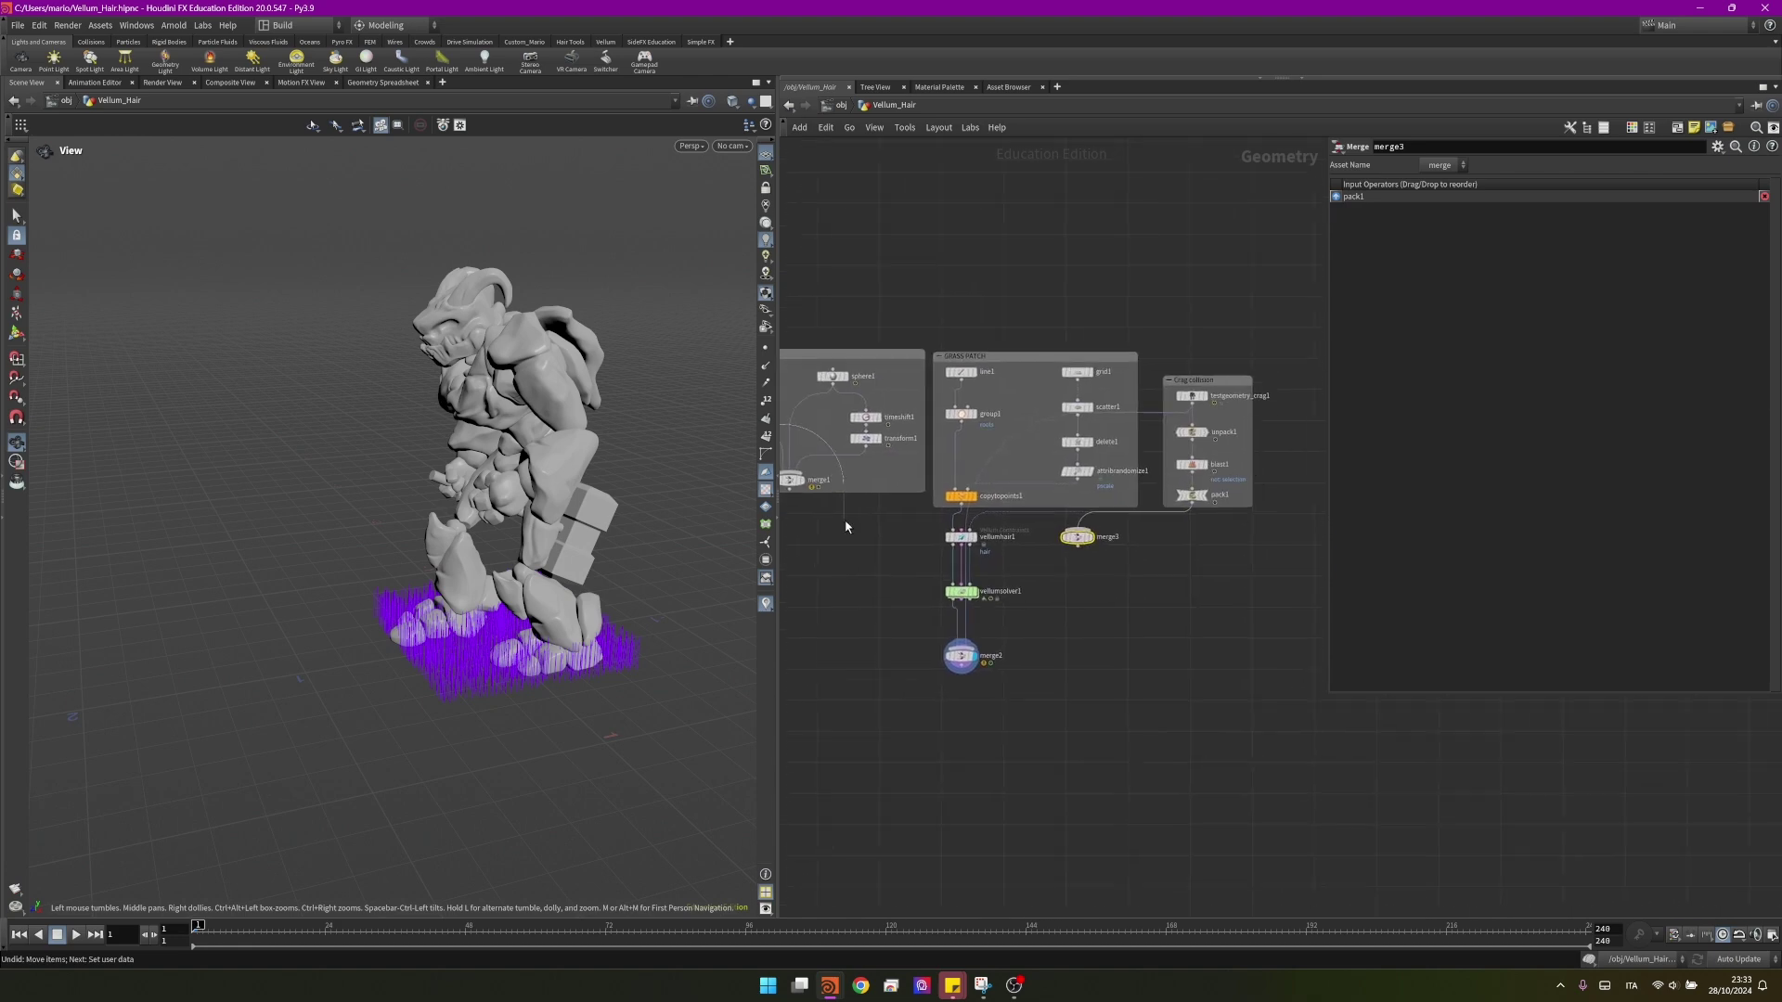
{"action": "left_click", "coordinate": [1076, 533]}
{"action": "left_click", "coordinate": [1078, 549]}
{"action": "left_click", "coordinate": [991, 535]}
- Place merge3 below the COLLIDERS box and move vellumhair1, vellumsolver1 and merge2 further down
{"action": "left_click_drag", "start_coordinate": [1080, 539], "coordinate": [1082, 532]}
{"action": "middle_click_drag", "start_coordinate": [1057, 606], "coordinate": [1193, 518]}
{"action": "left_click_drag", "start_coordinate": [1164, 607], "coordinate": [1072, 427]}
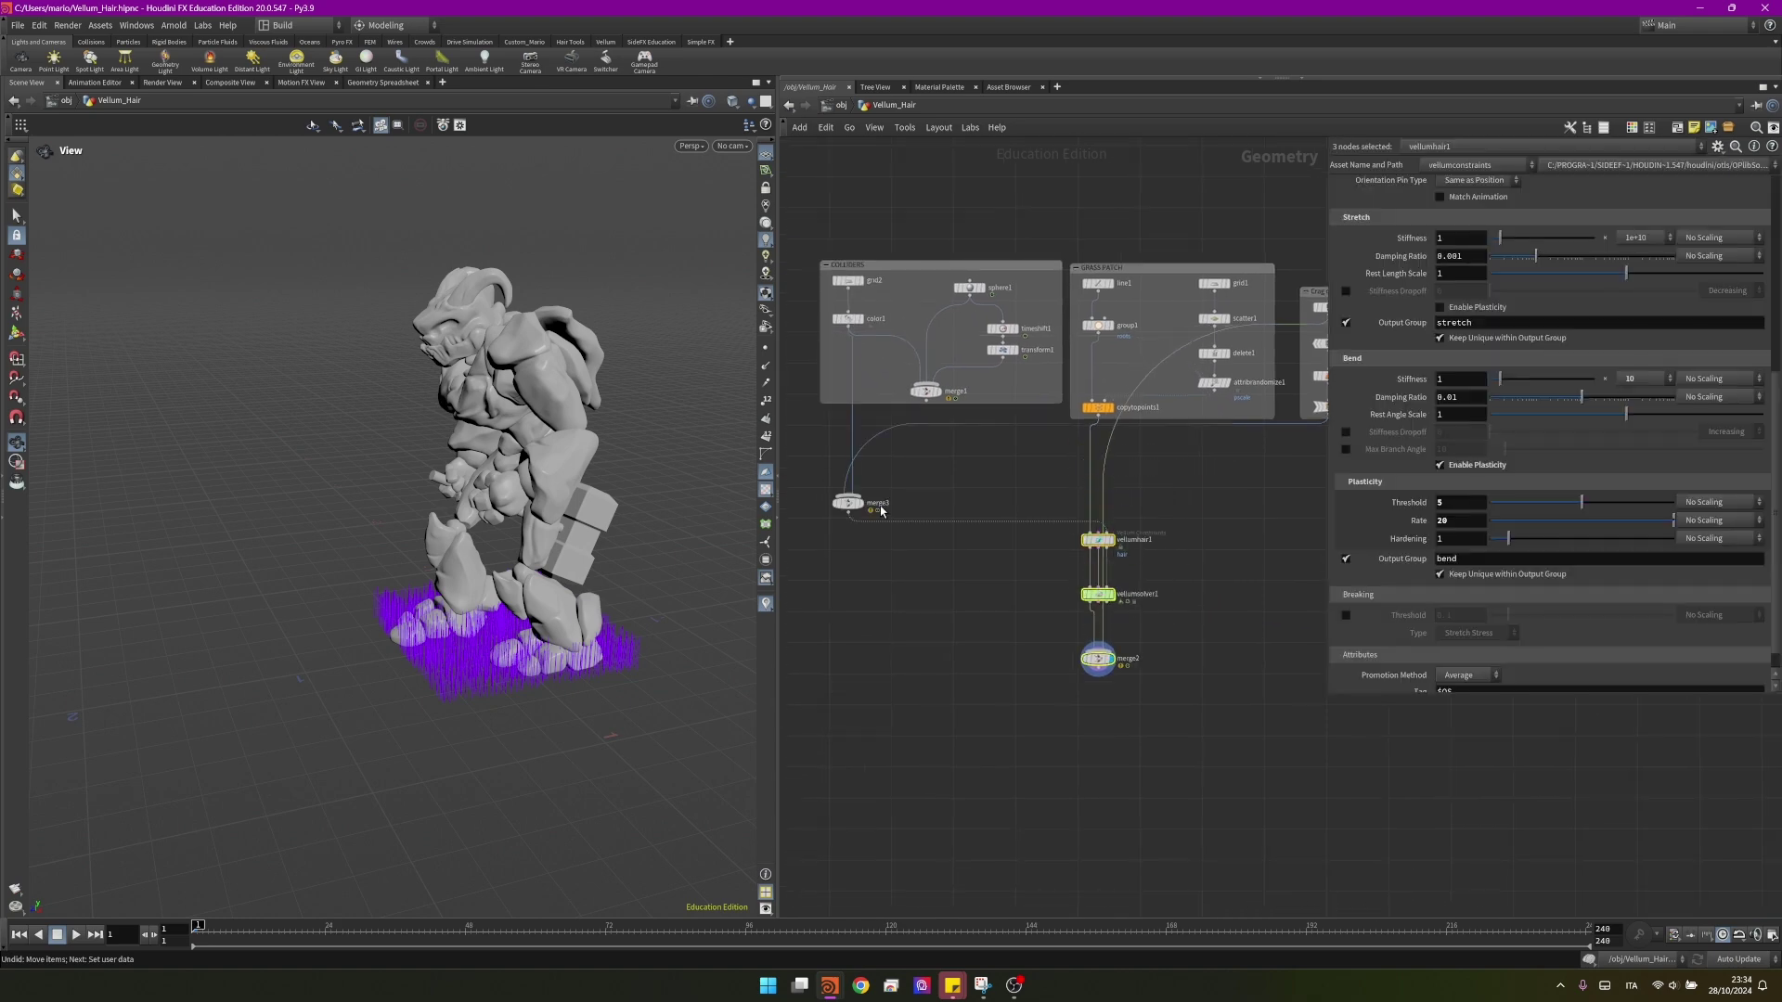
- Rename merge3 to OUT_COLLISION
{"action": "left_click", "coordinate": [882, 506]}
{"action": "type", "text": "OUT_COLLISION"}
{"action": "key", "text": "Return"}
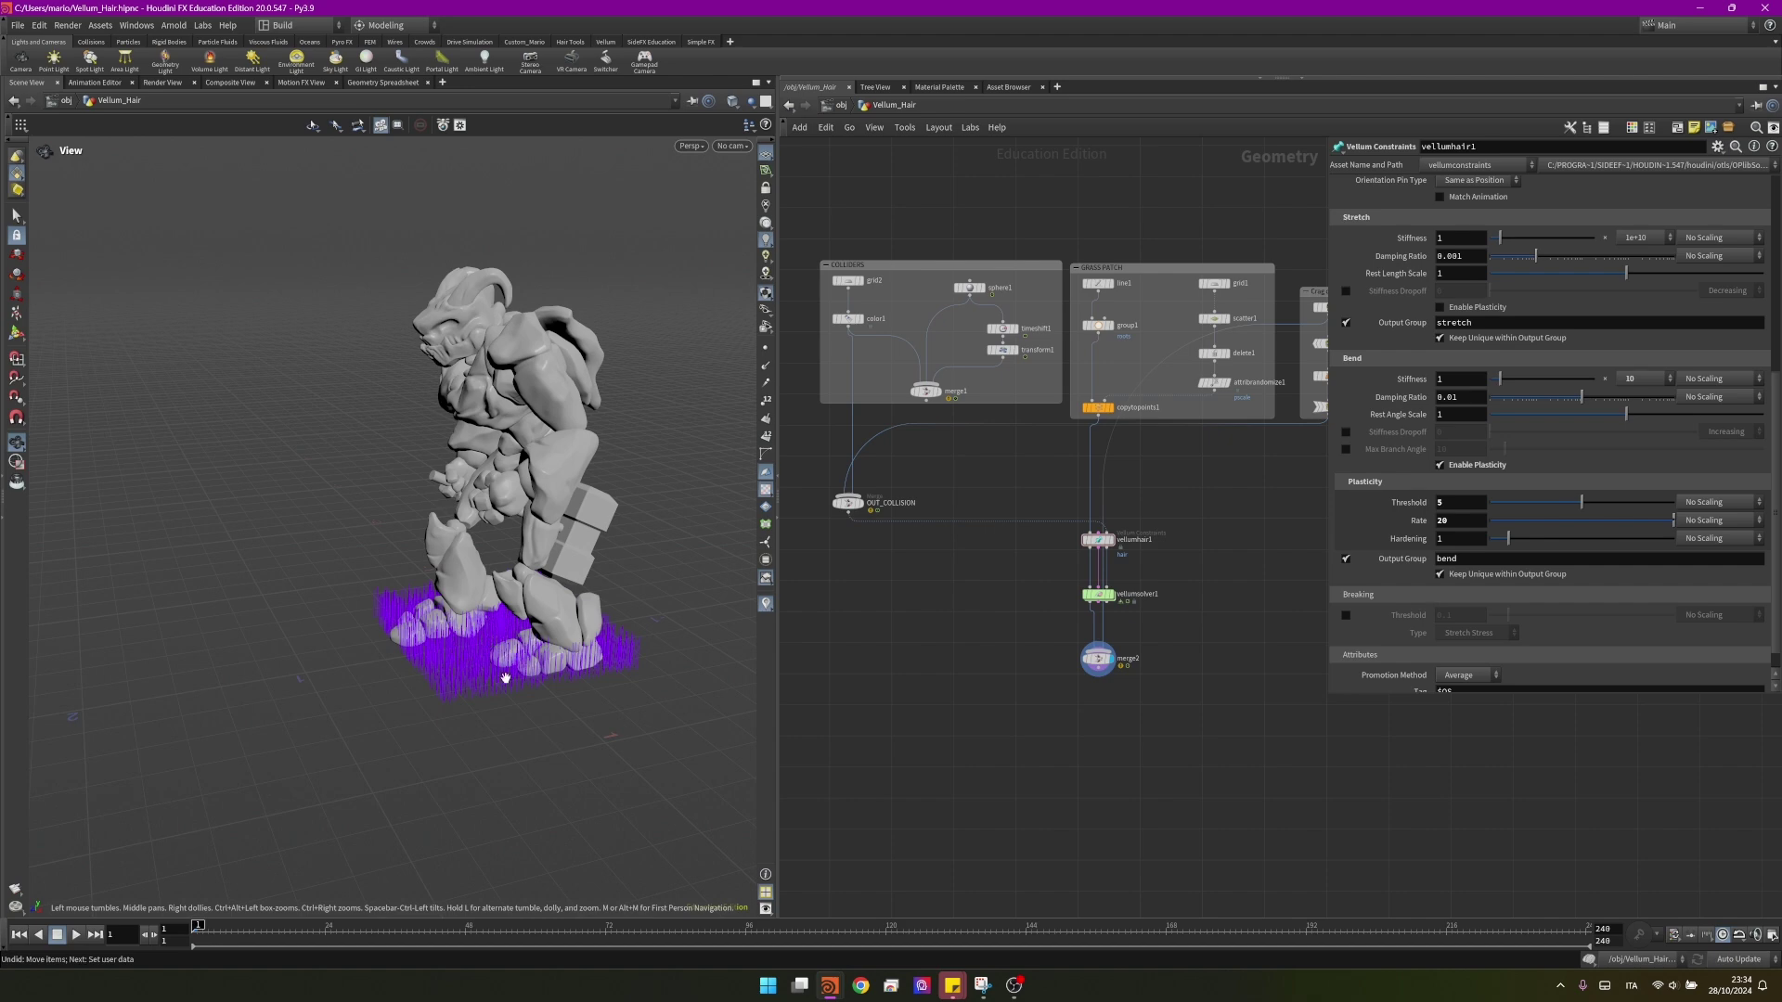
- Set the Z translation of testgeometry_crag1 to -0.88
{"action": "middle_click_drag", "start_coordinate": [1243, 534], "coordinate": [984, 658]}
{"action": "scroll", "coordinate": [1108, 462], "scroll_direction": "up", "scroll_amount": 4}
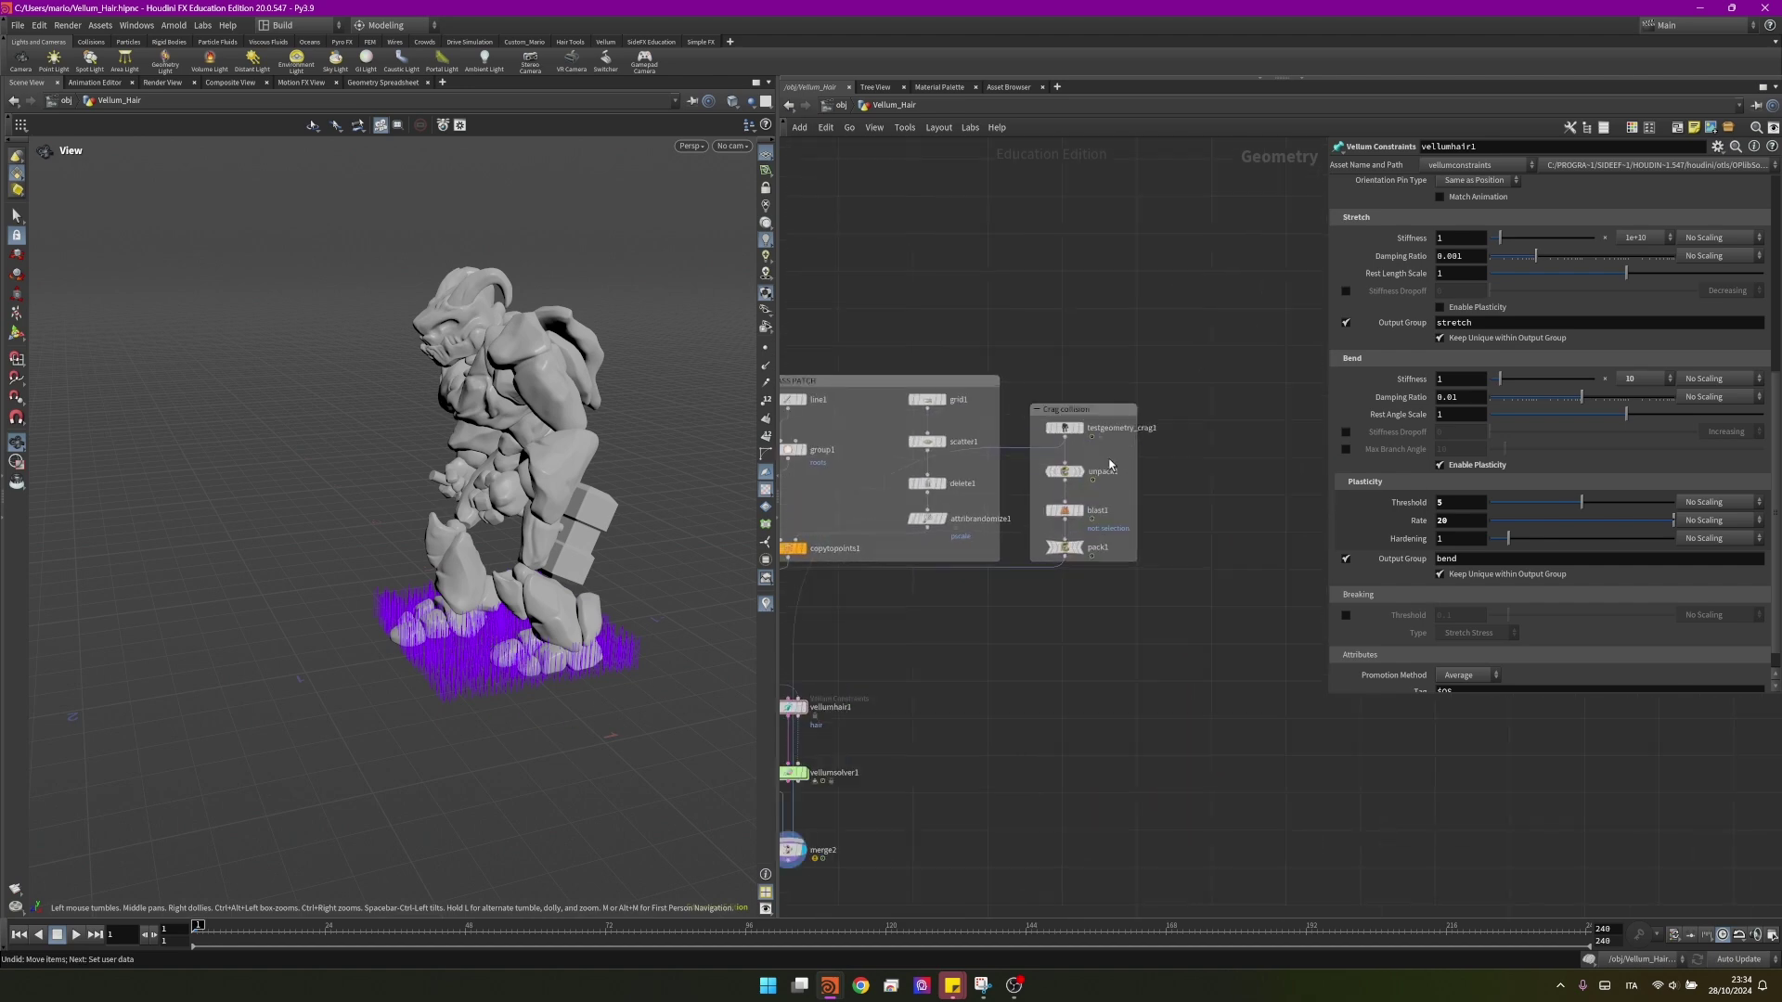
{"action": "left_click", "coordinate": [1027, 411]}
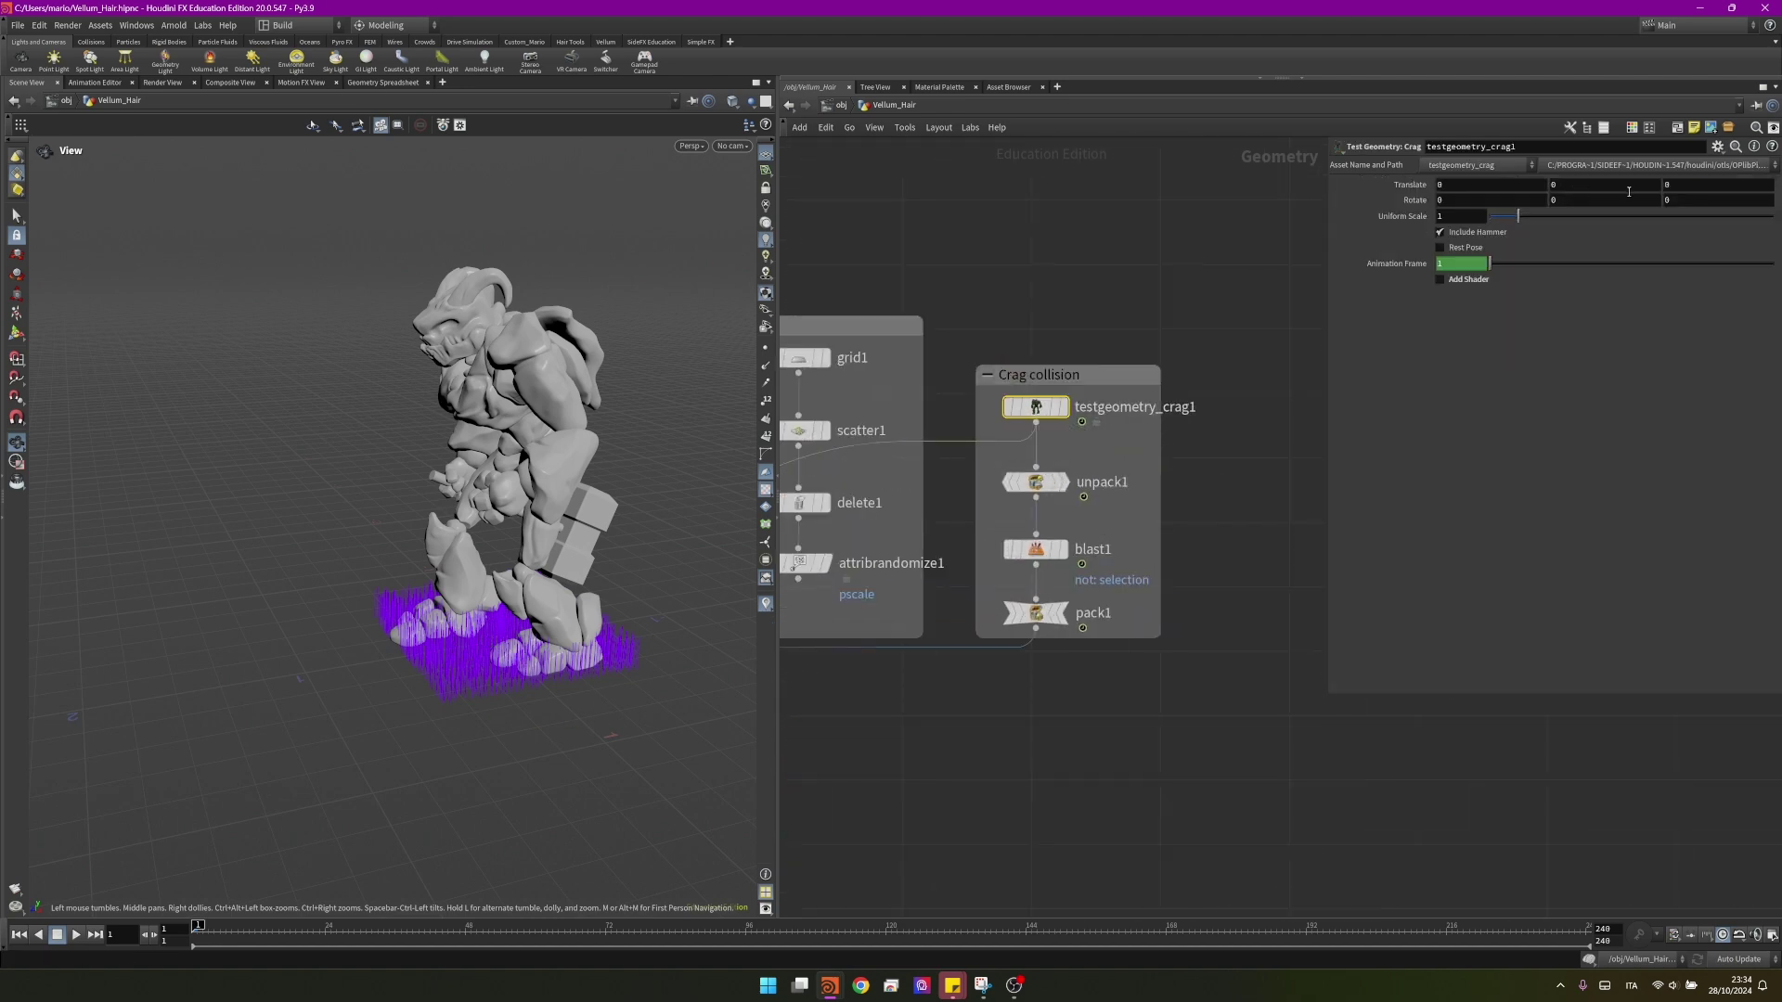
{"action": "left_click", "coordinate": [1703, 184]}
{"action": "key", "text": "Return"}
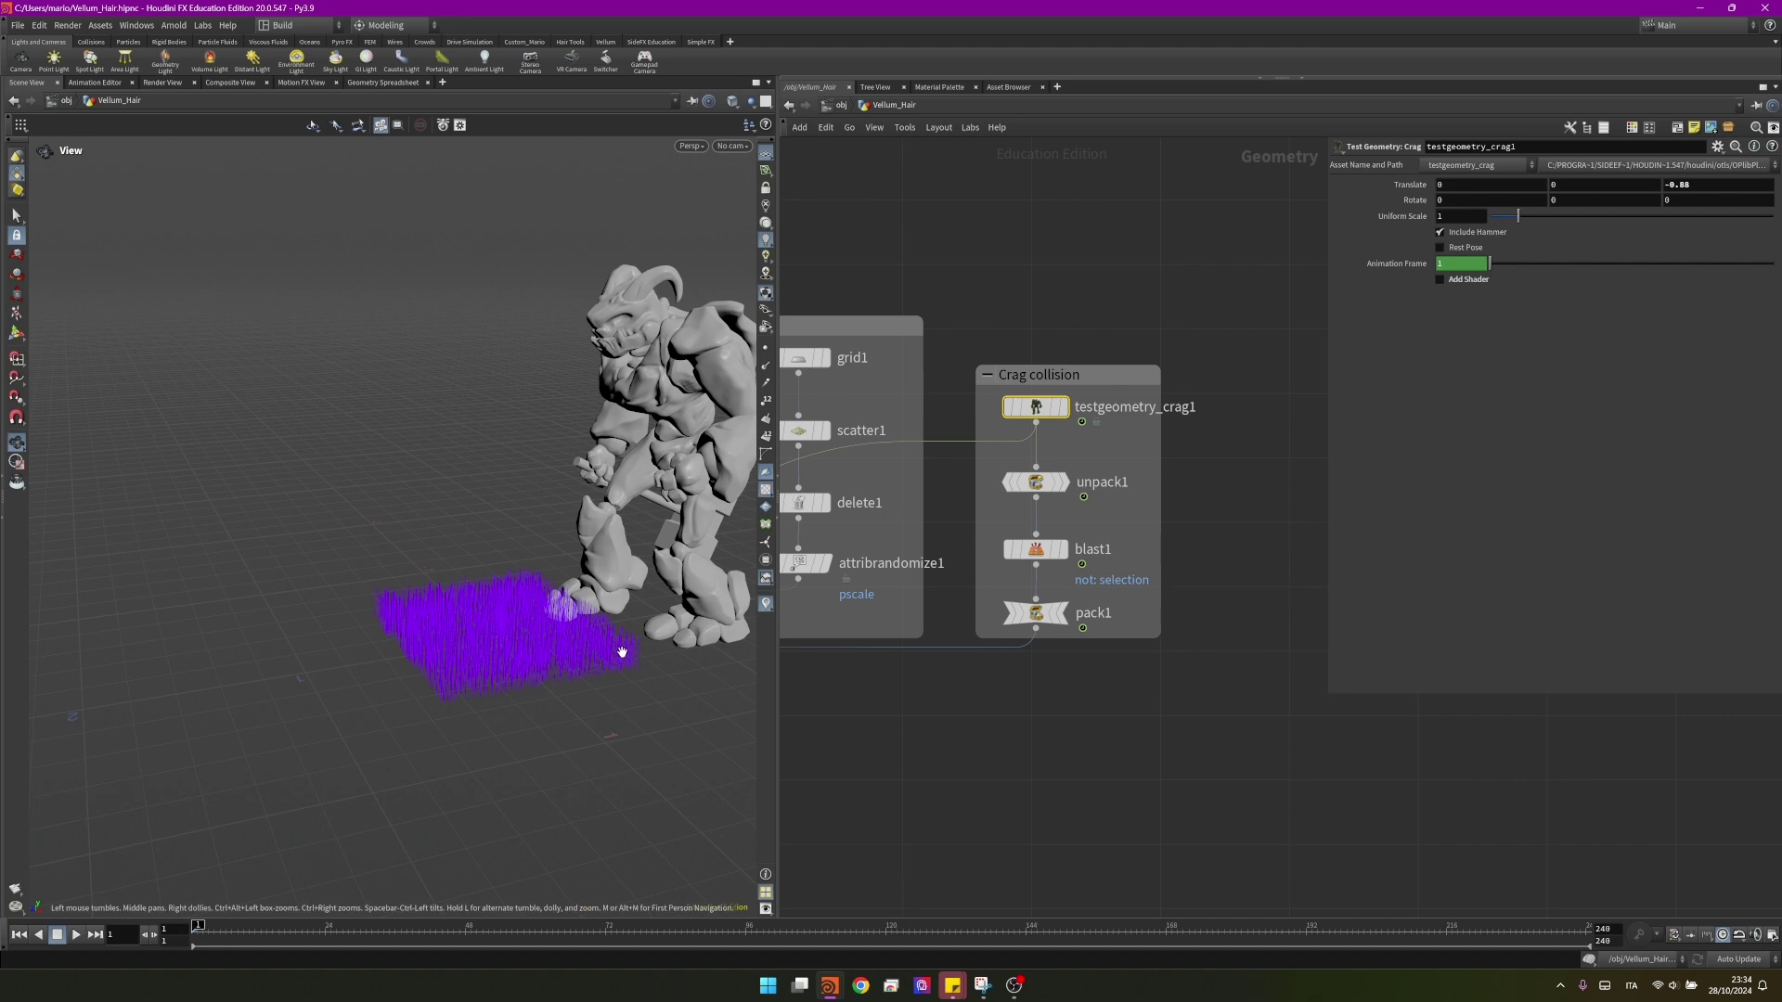
- Set the Y translation of testgeometry_crag1 to 0.012 and its uniform scale to 0.68
{"action": "scroll", "coordinate": [616, 644], "scroll_direction": "up", "scroll_amount": 5}
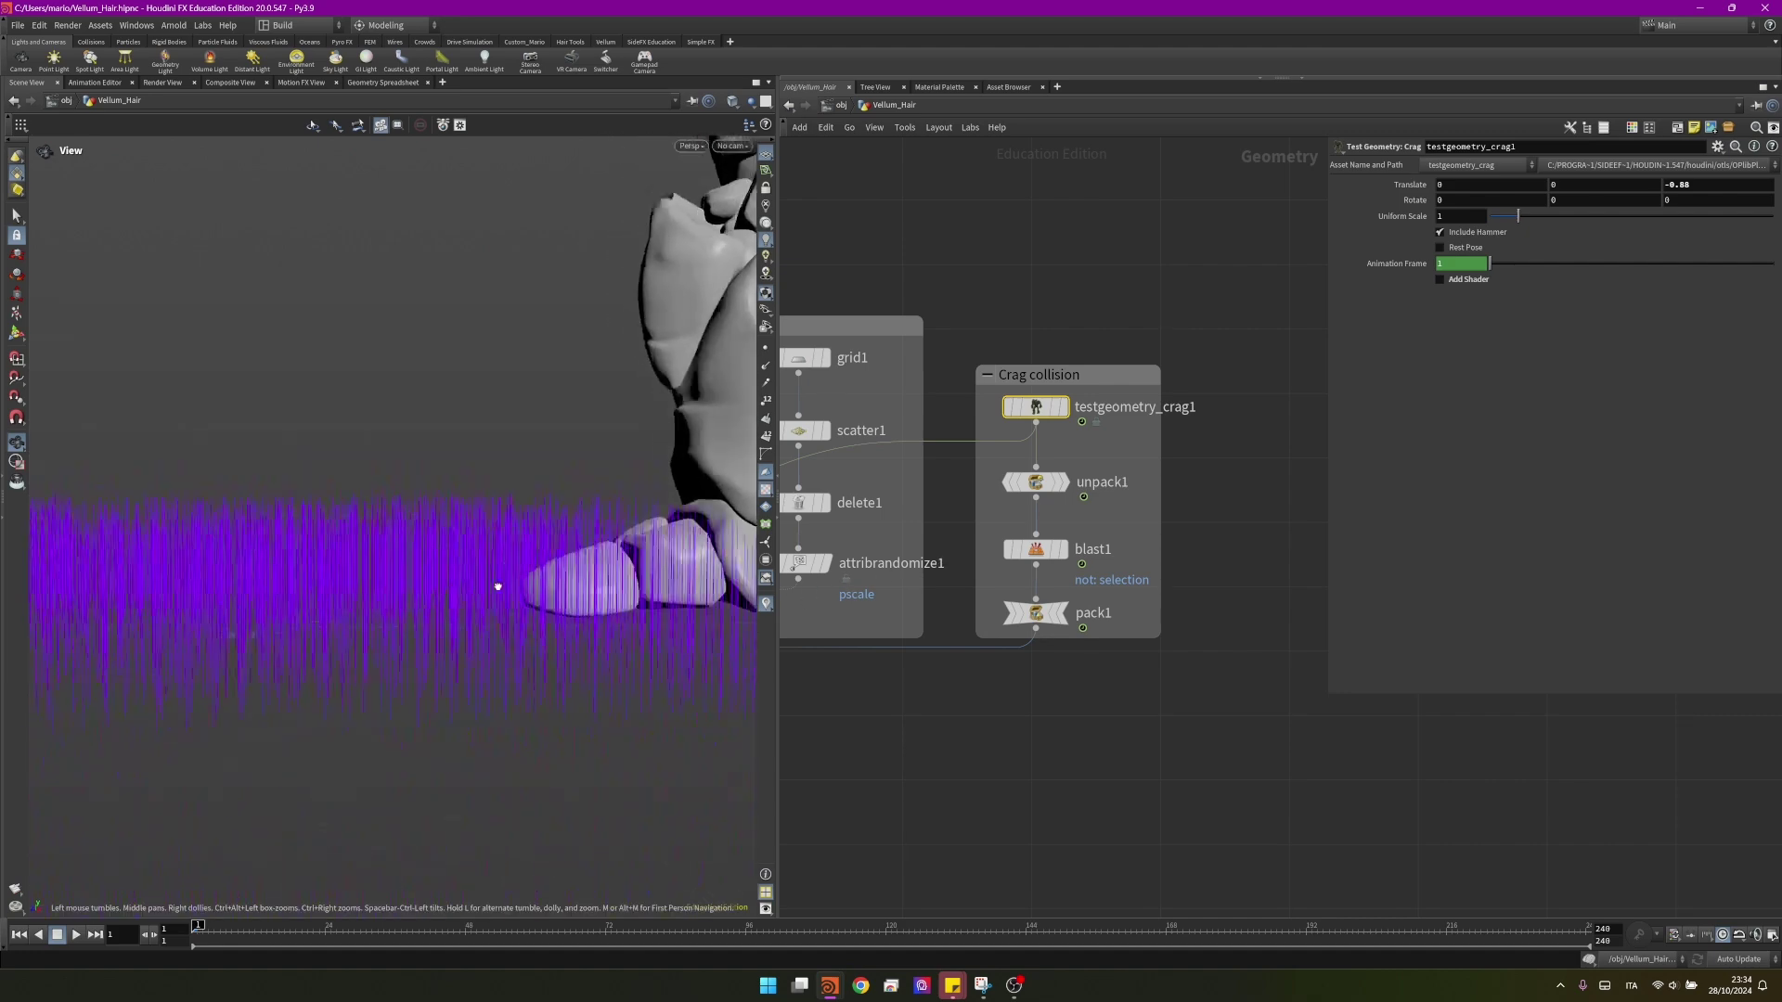
{"action": "left_click_drag", "start_coordinate": [497, 586], "coordinate": [476, 567]}
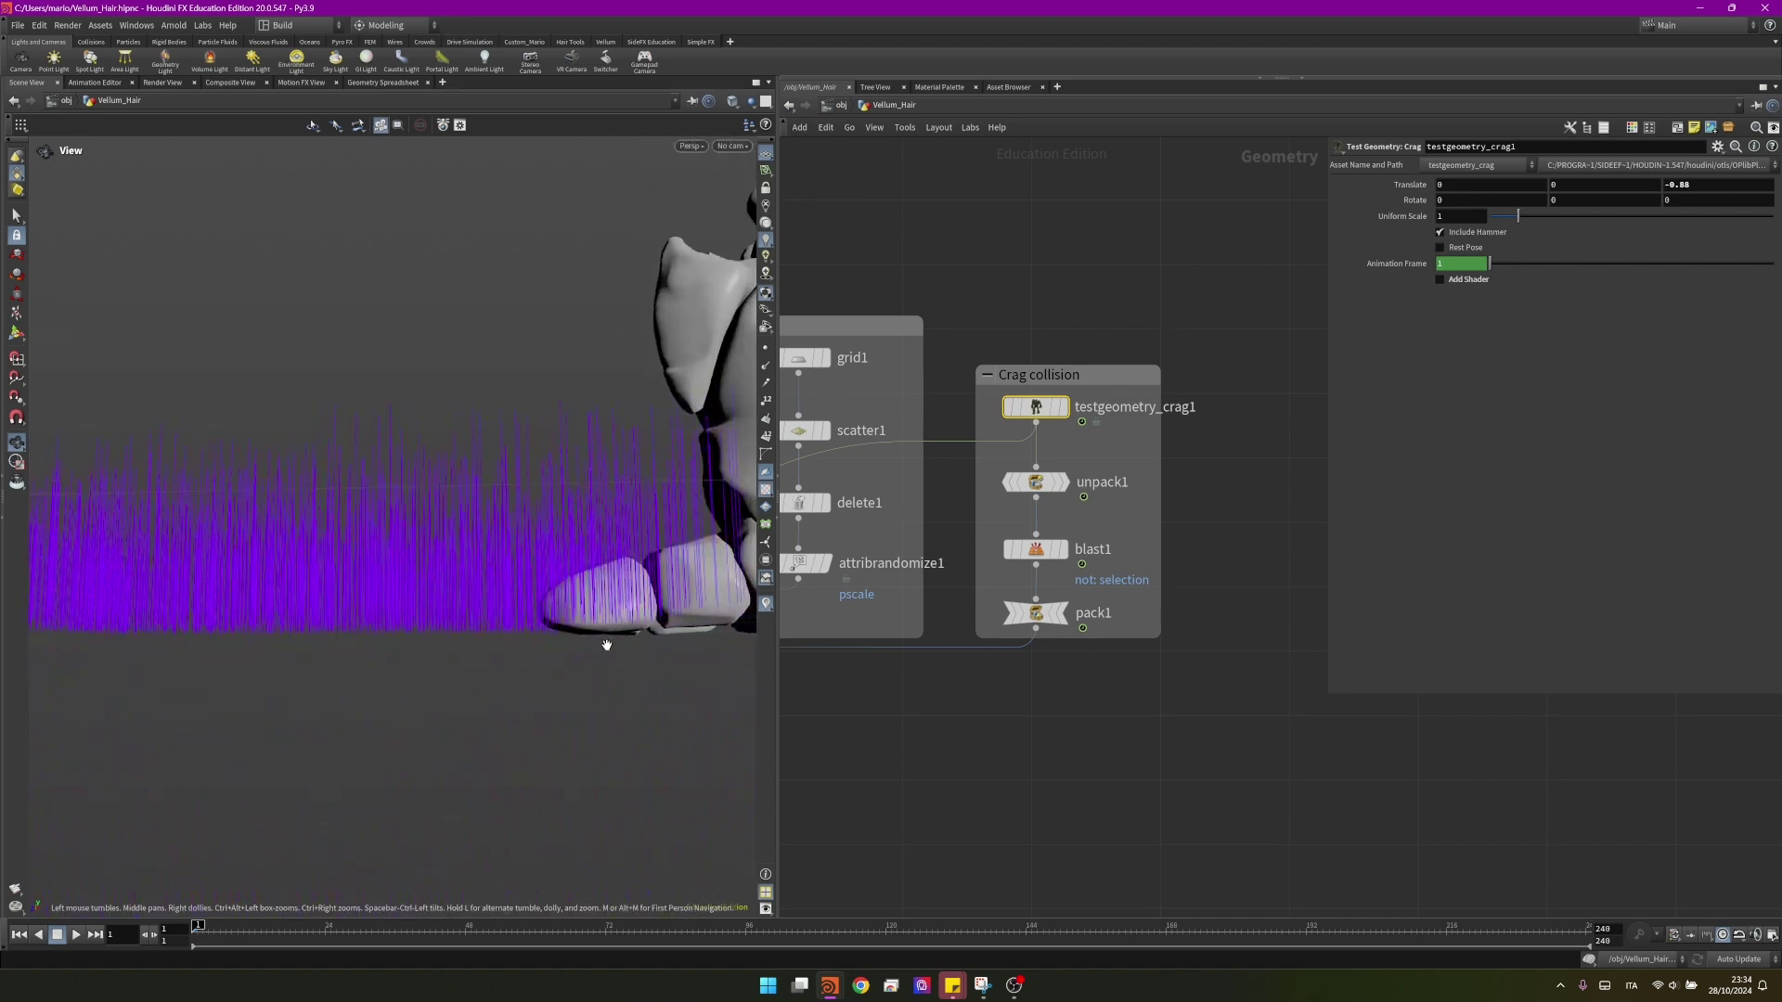
{"action": "left_click_drag", "start_coordinate": [602, 636], "coordinate": [555, 629]}
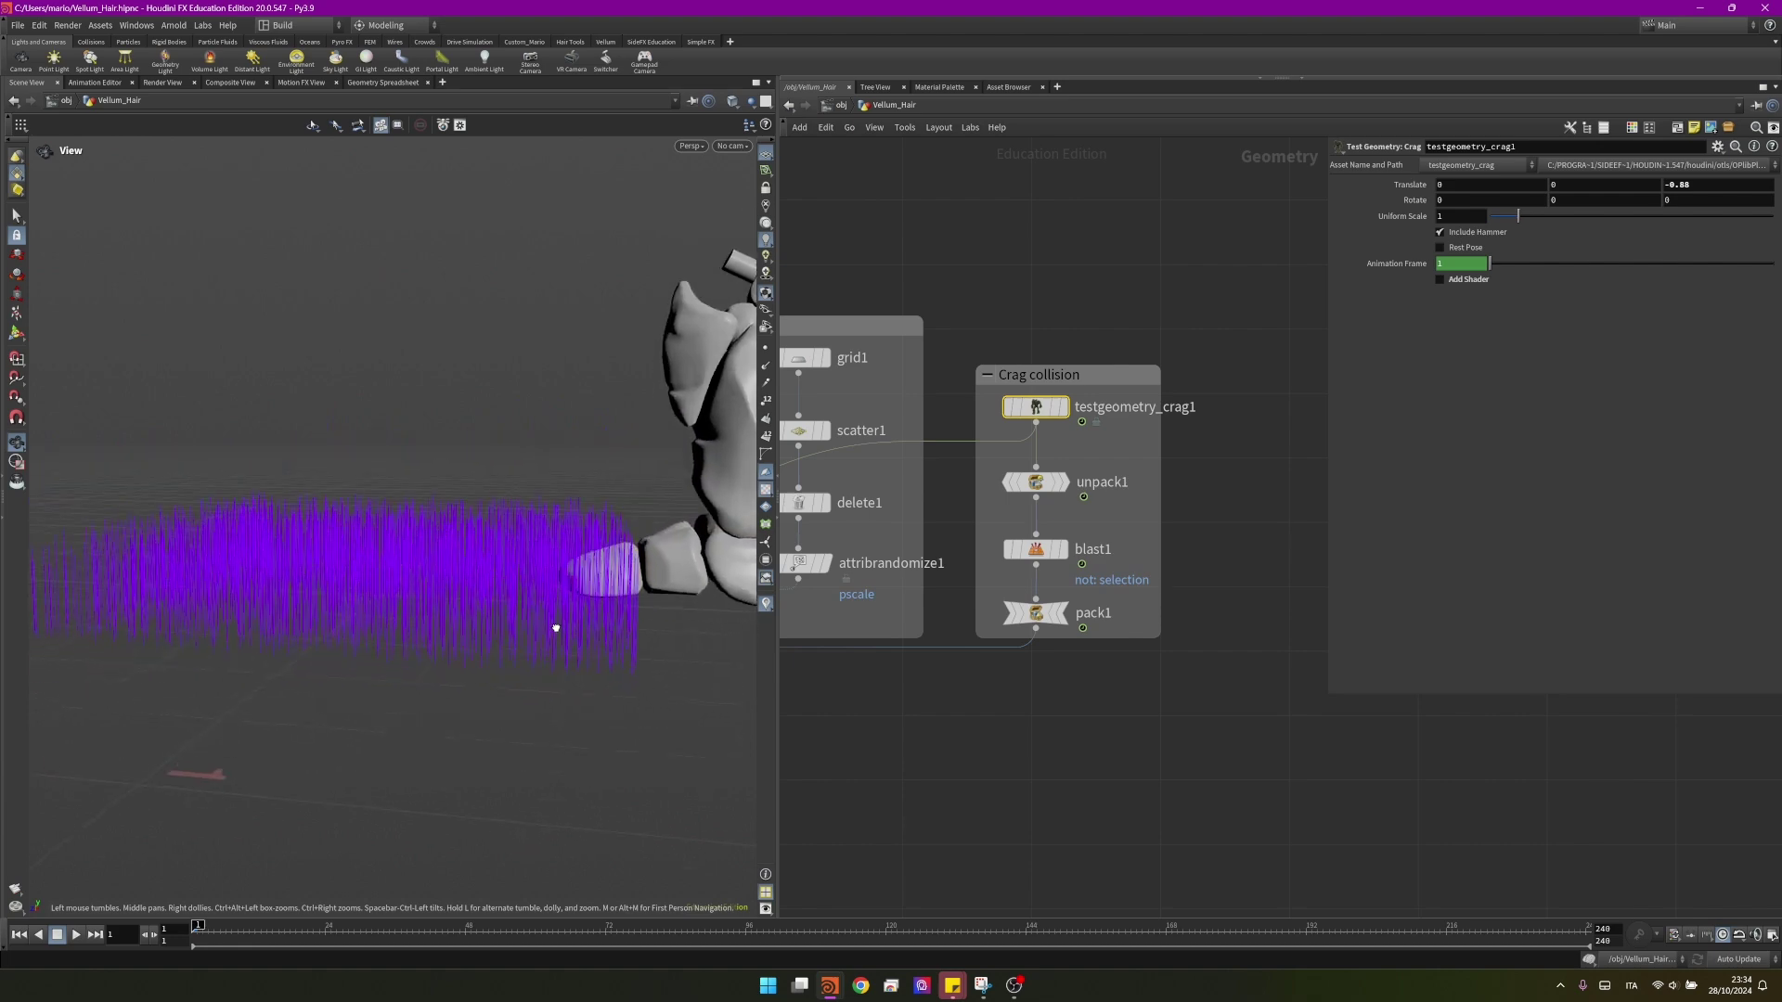
{"action": "left_click", "coordinate": [1586, 193]}
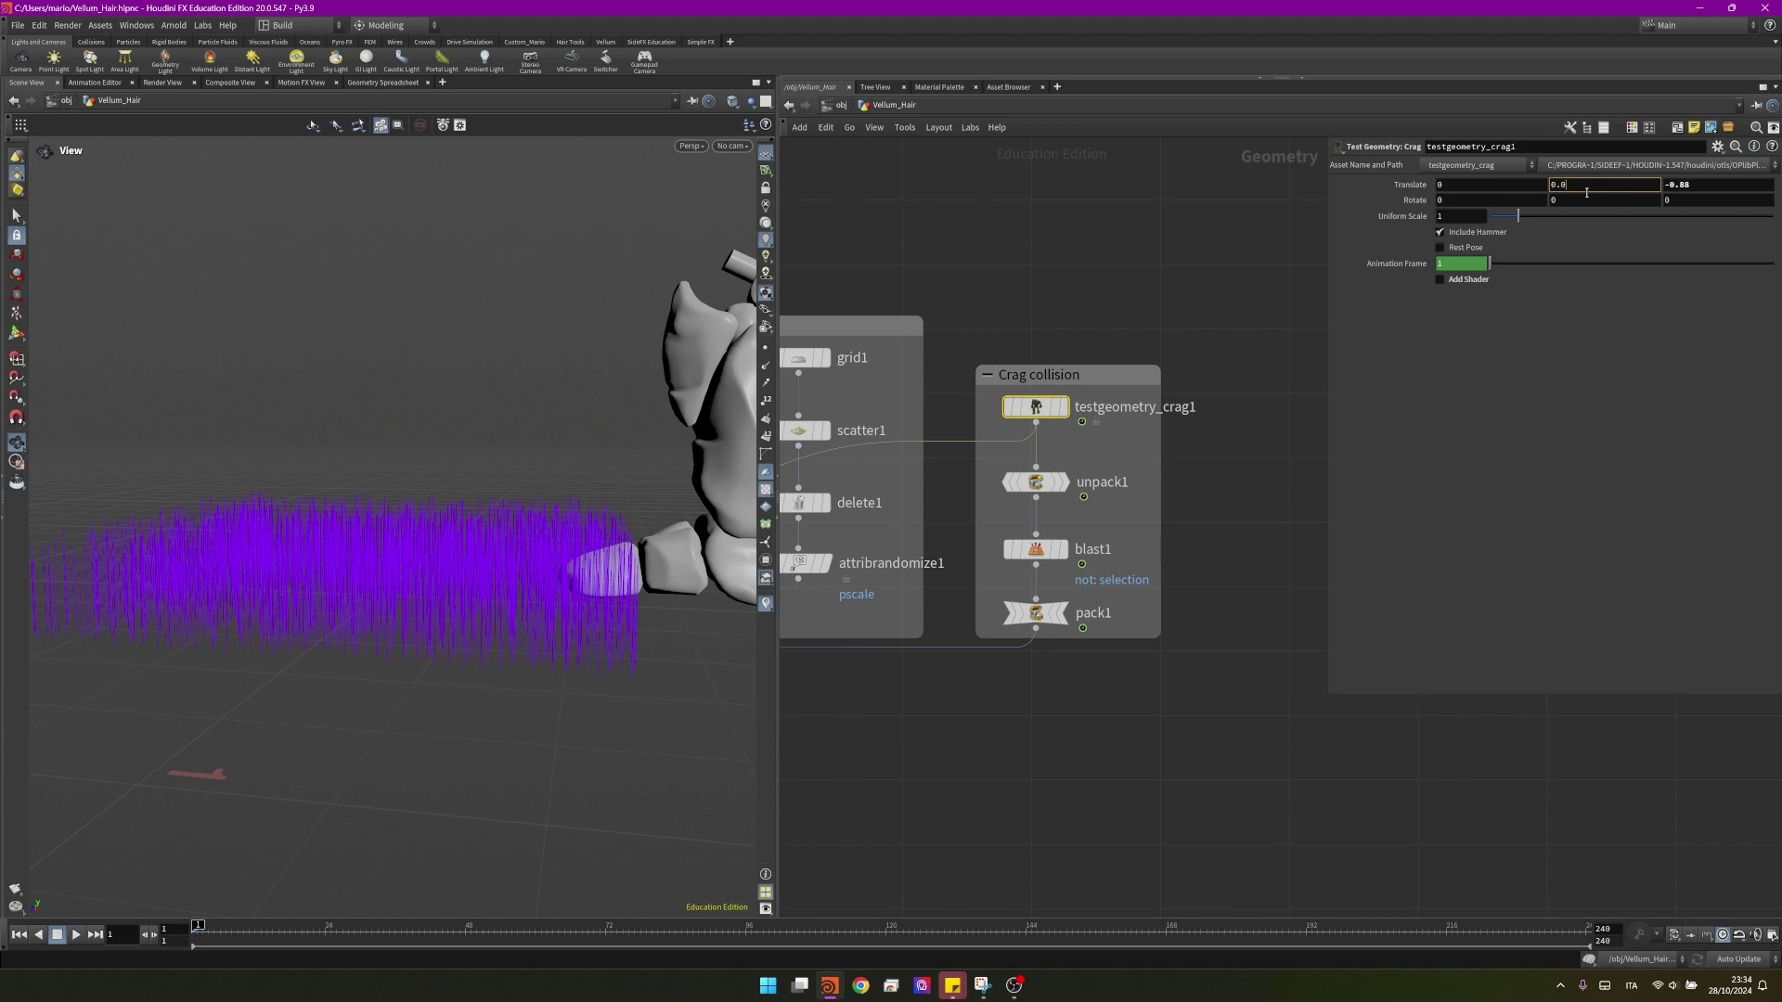
{"action": "type", "text": "2"}
{"action": "key", "text": "Return"}
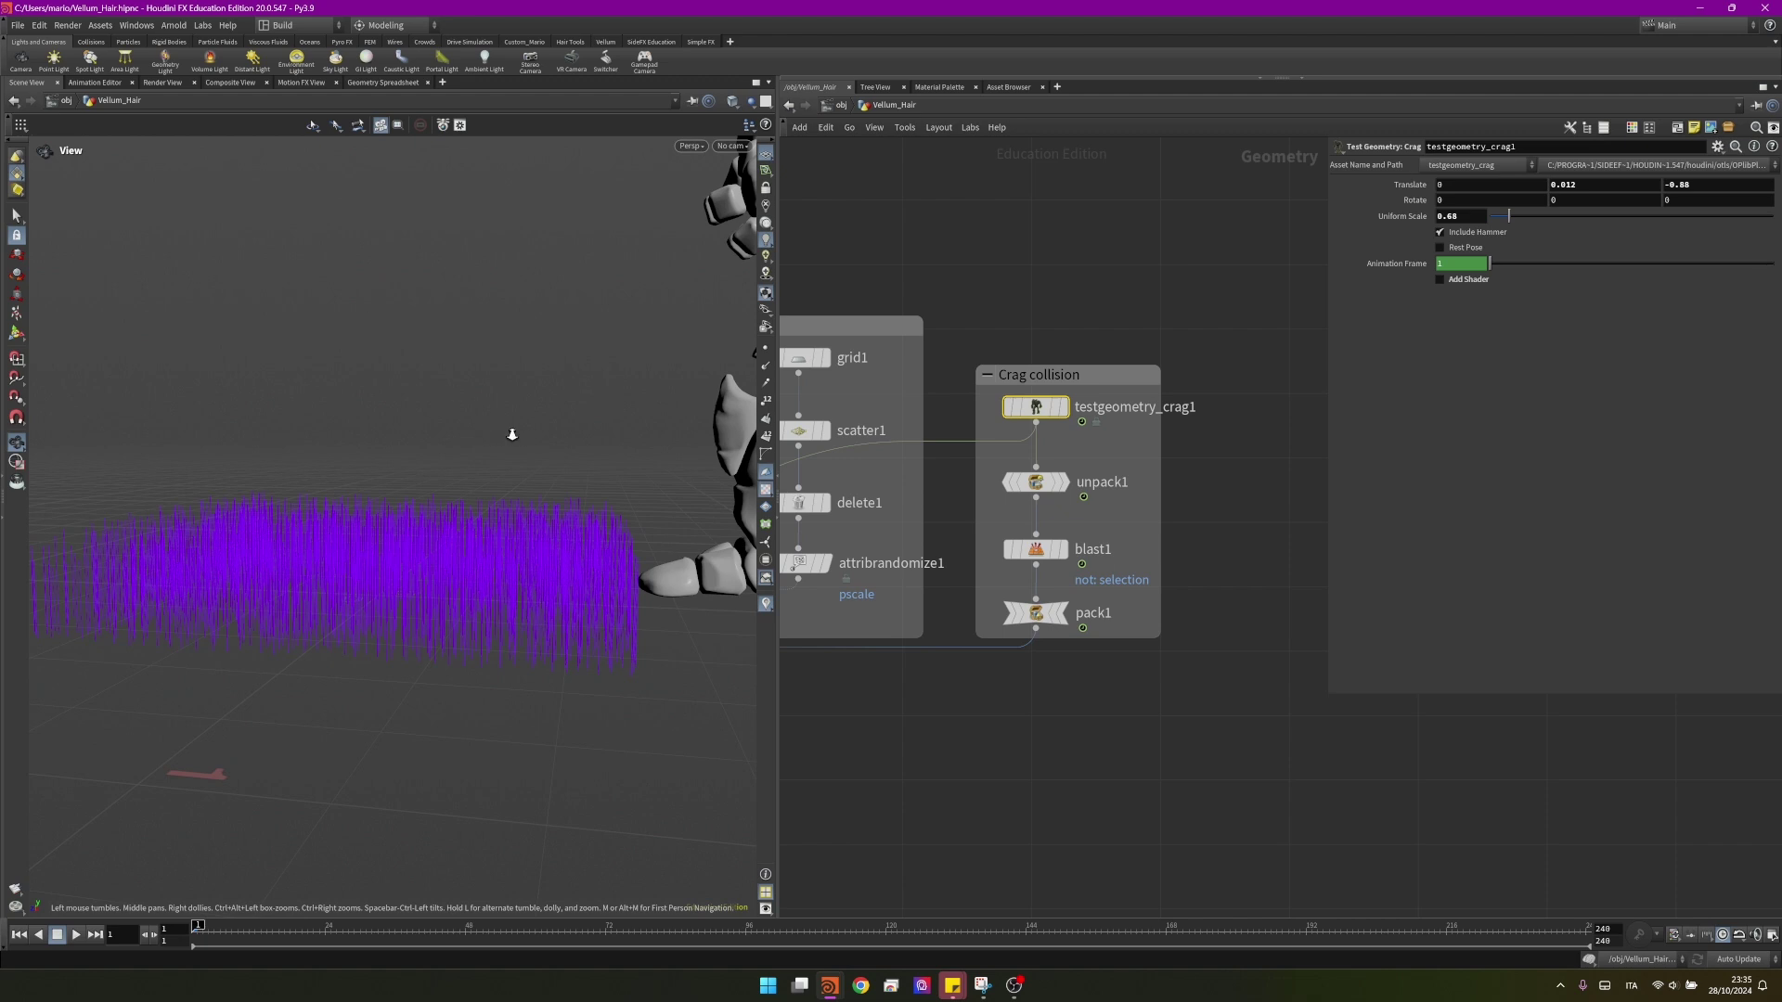
{"action": "left_click_drag", "start_coordinate": [510, 429], "coordinate": [439, 575]}
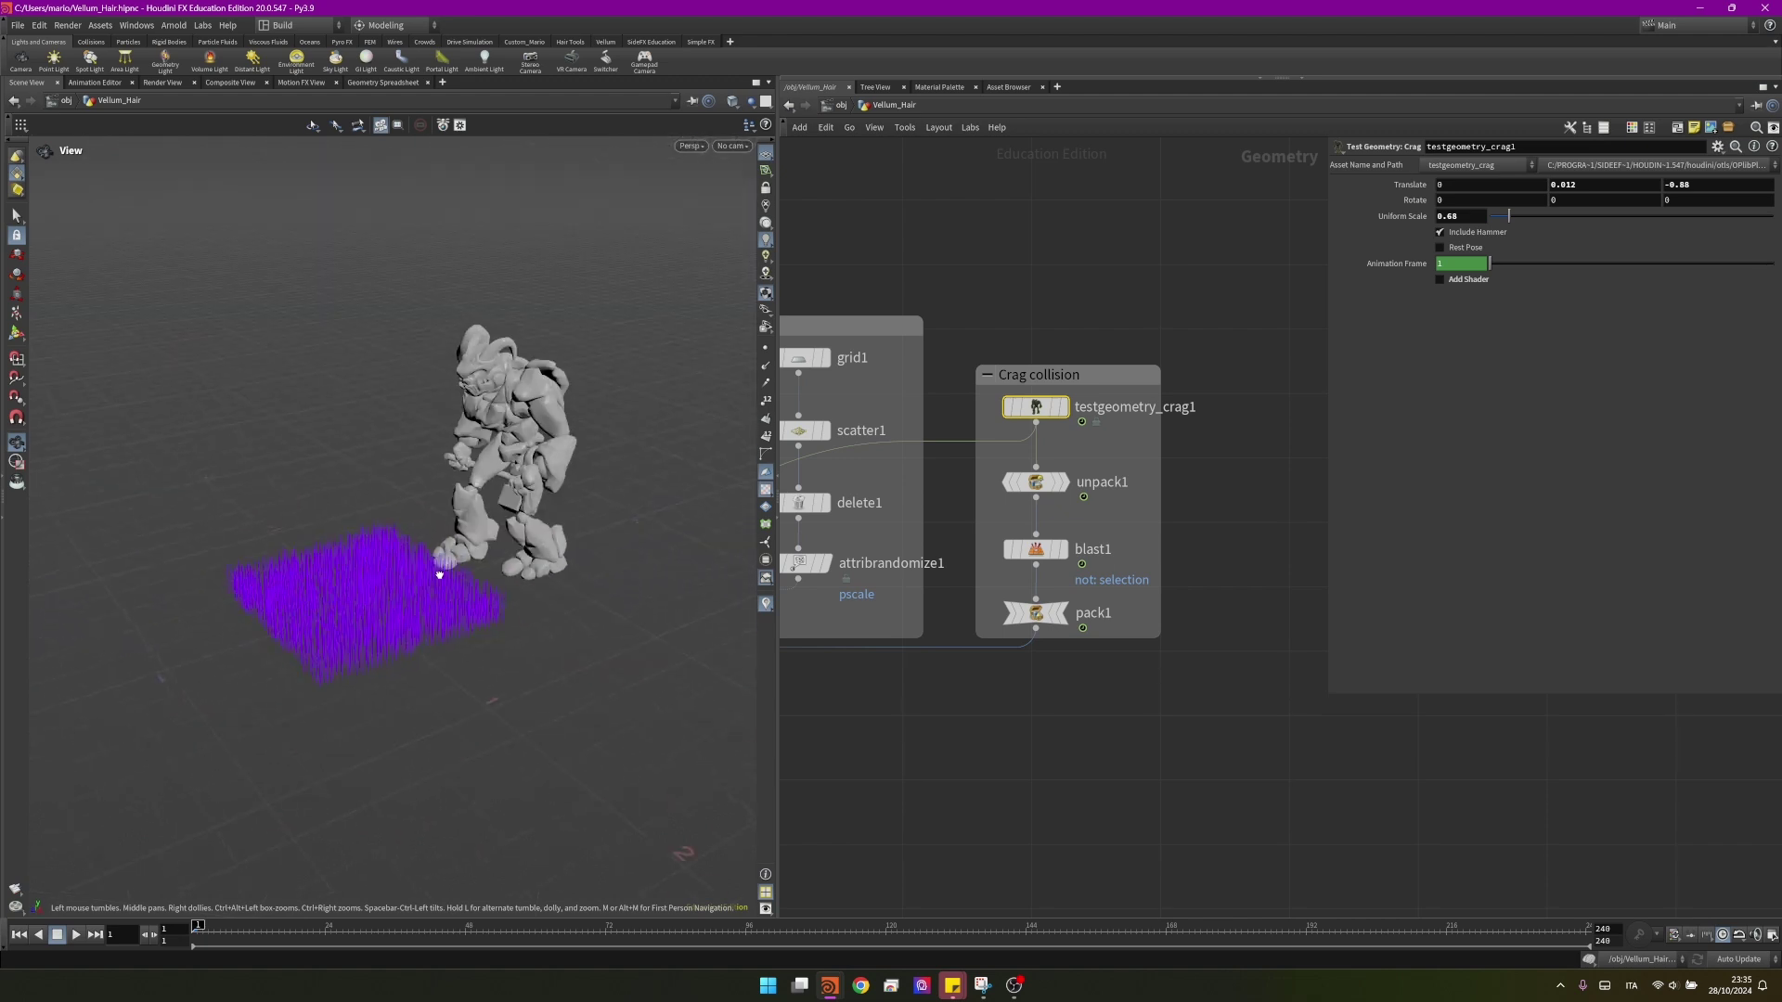
- Play the simulation with the rescaled Crag and stop it at frame 83
{"action": "left_click", "coordinate": [76, 935]}
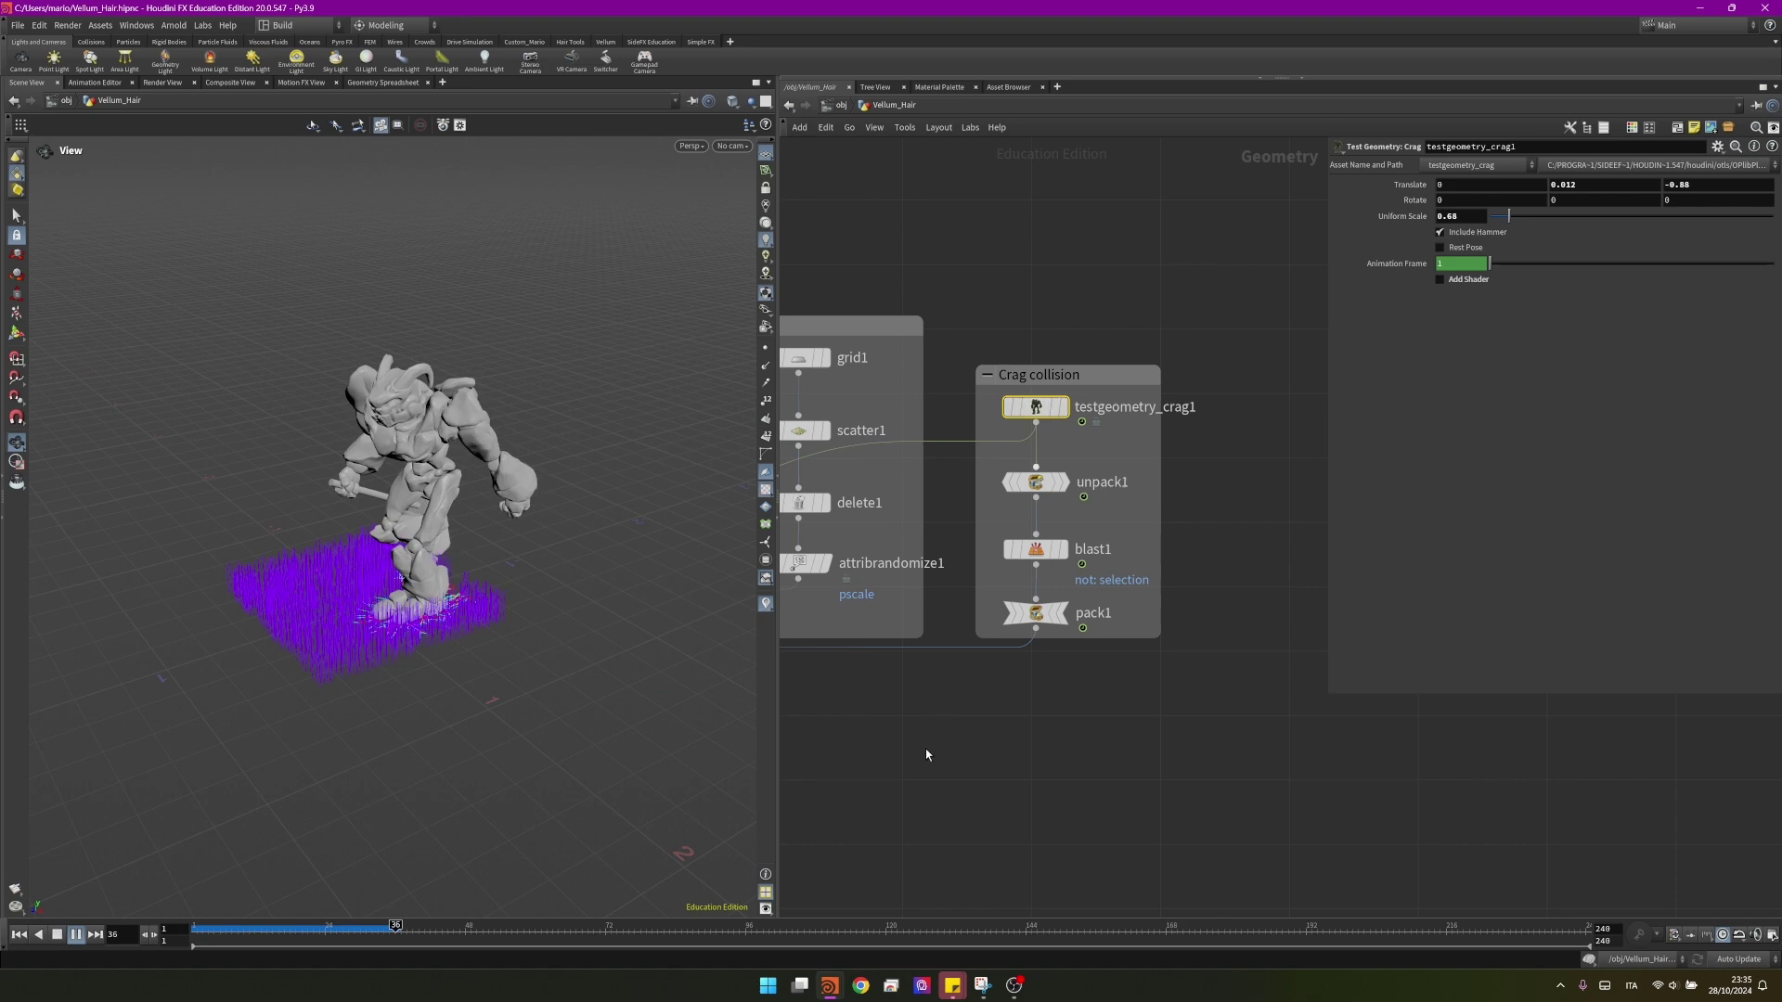
{"action": "scroll", "coordinate": [1290, 686], "scroll_direction": "down", "scroll_amount": 3}
{"action": "middle_click_drag", "start_coordinate": [845, 771], "coordinate": [1093, 723]}
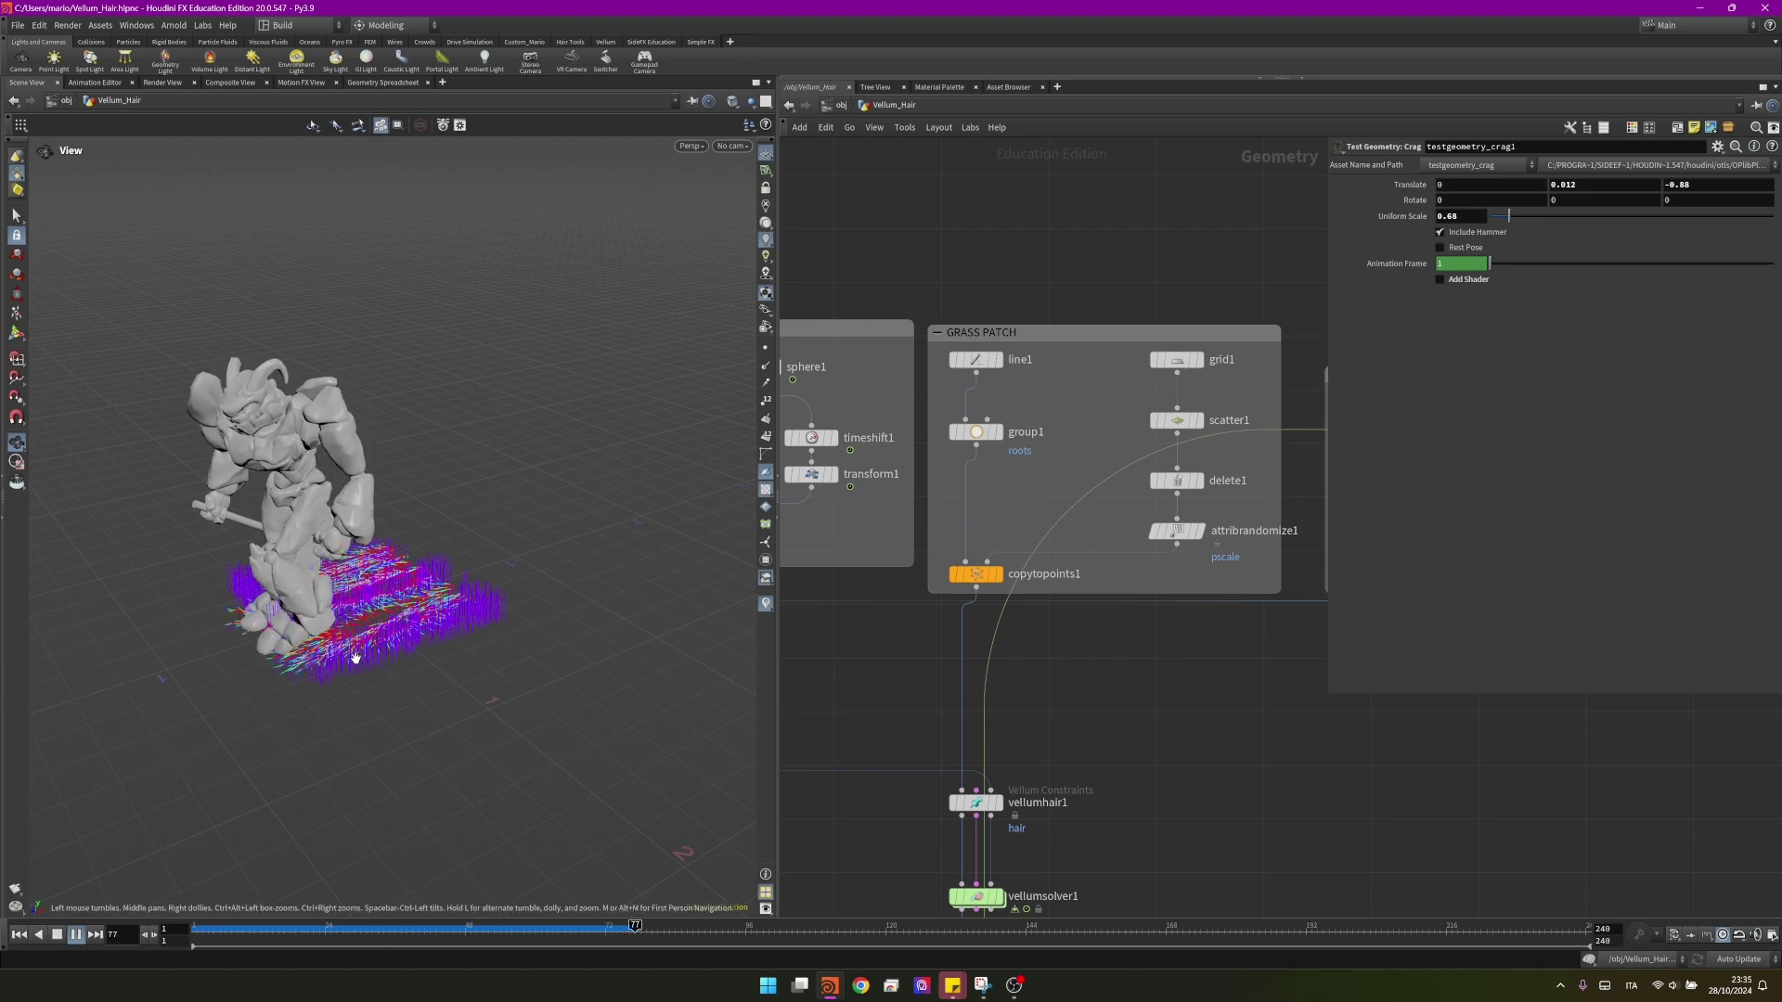
{"action": "left_click", "coordinate": [59, 934]}
- Examine the solver settings of vellumsolver1 and how the flattened grass meets the ground and Crag's feet
{"action": "scroll", "coordinate": [961, 726], "scroll_direction": "down", "scroll_amount": 2}
{"action": "middle_click_drag", "start_coordinate": [1058, 721], "coordinate": [1137, 460]}
{"action": "scroll", "coordinate": [1059, 587], "scroll_direction": "up", "scroll_amount": 4}
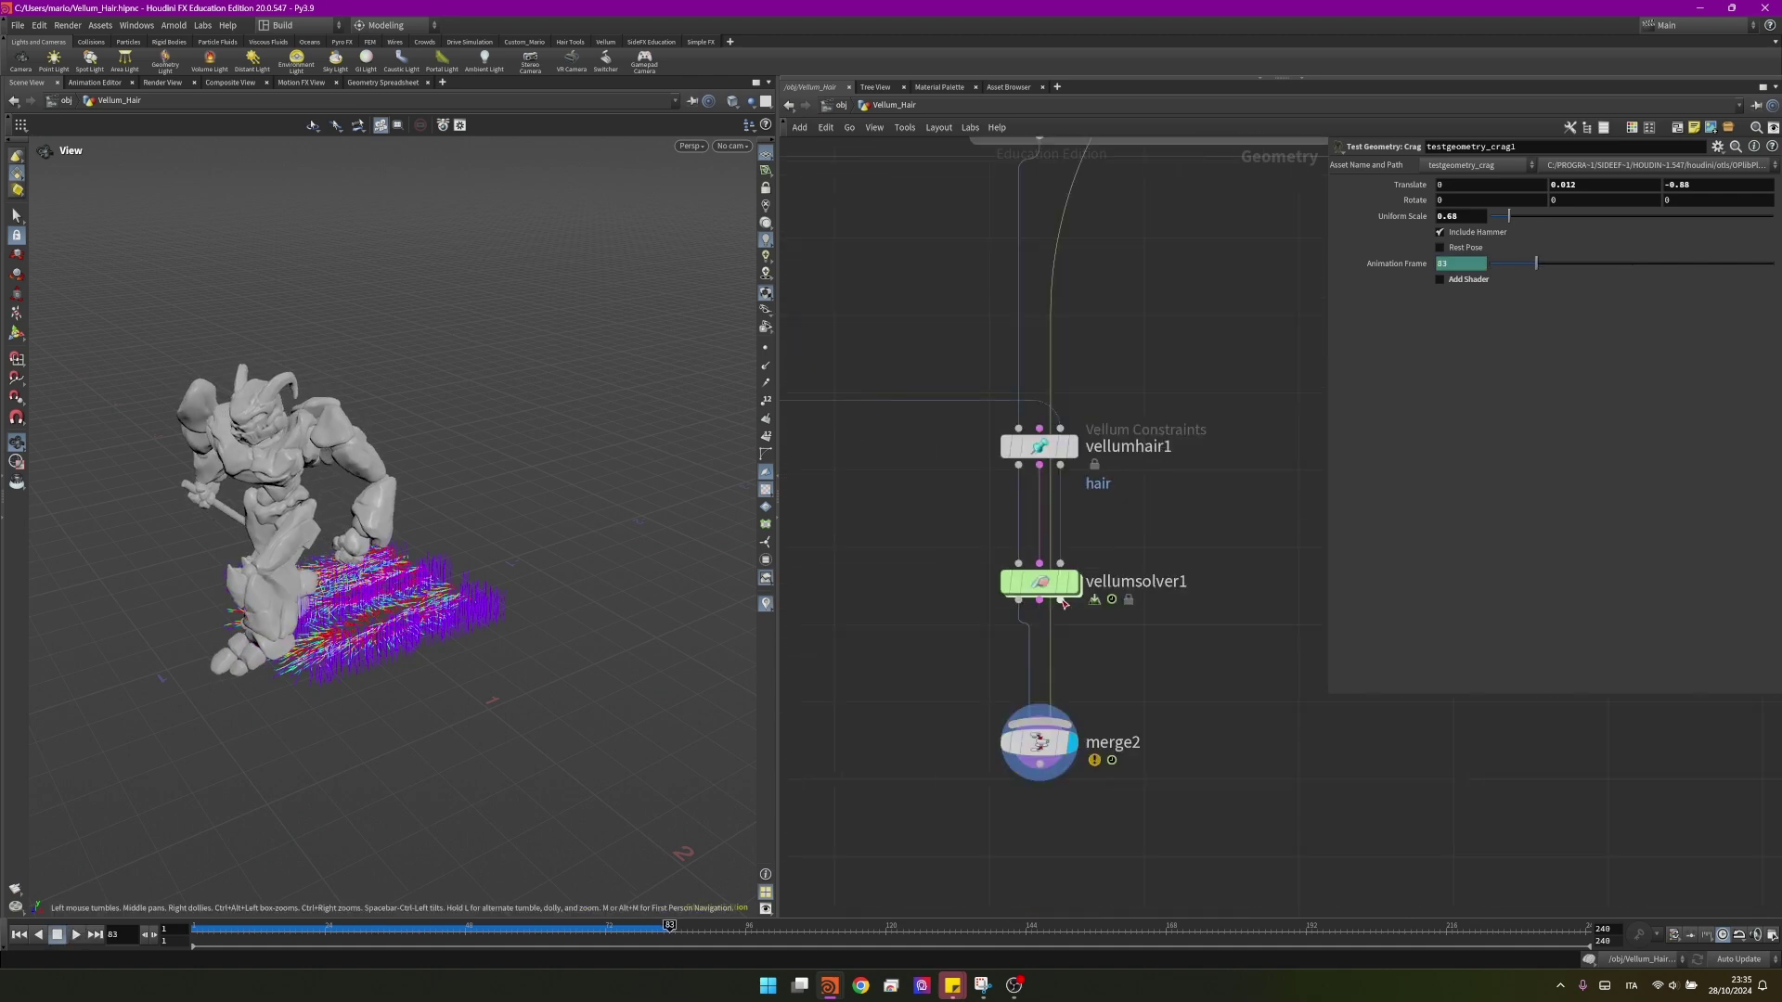
{"action": "left_click", "coordinate": [1052, 585]}
{"action": "left_click", "coordinate": [1345, 221]}
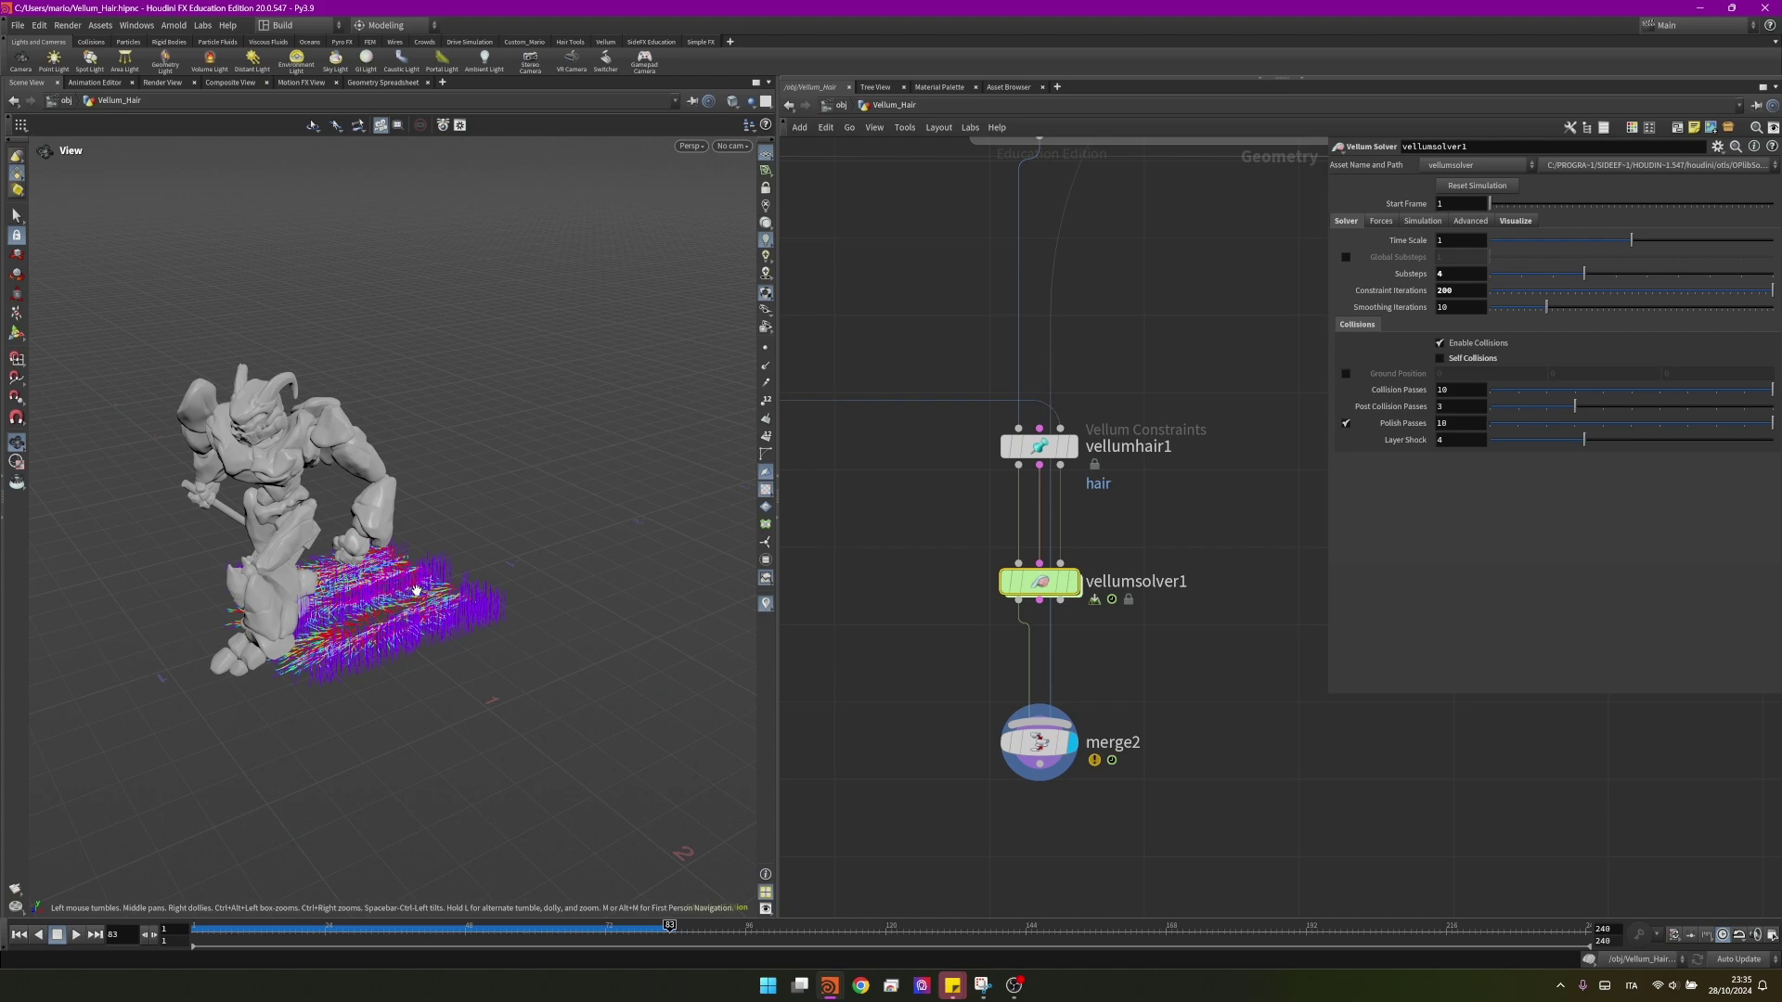
{"action": "right_click_drag", "start_coordinate": [413, 588], "coordinate": [704, 532]}
{"action": "left_click_drag", "start_coordinate": [704, 533], "coordinate": [167, 543]}
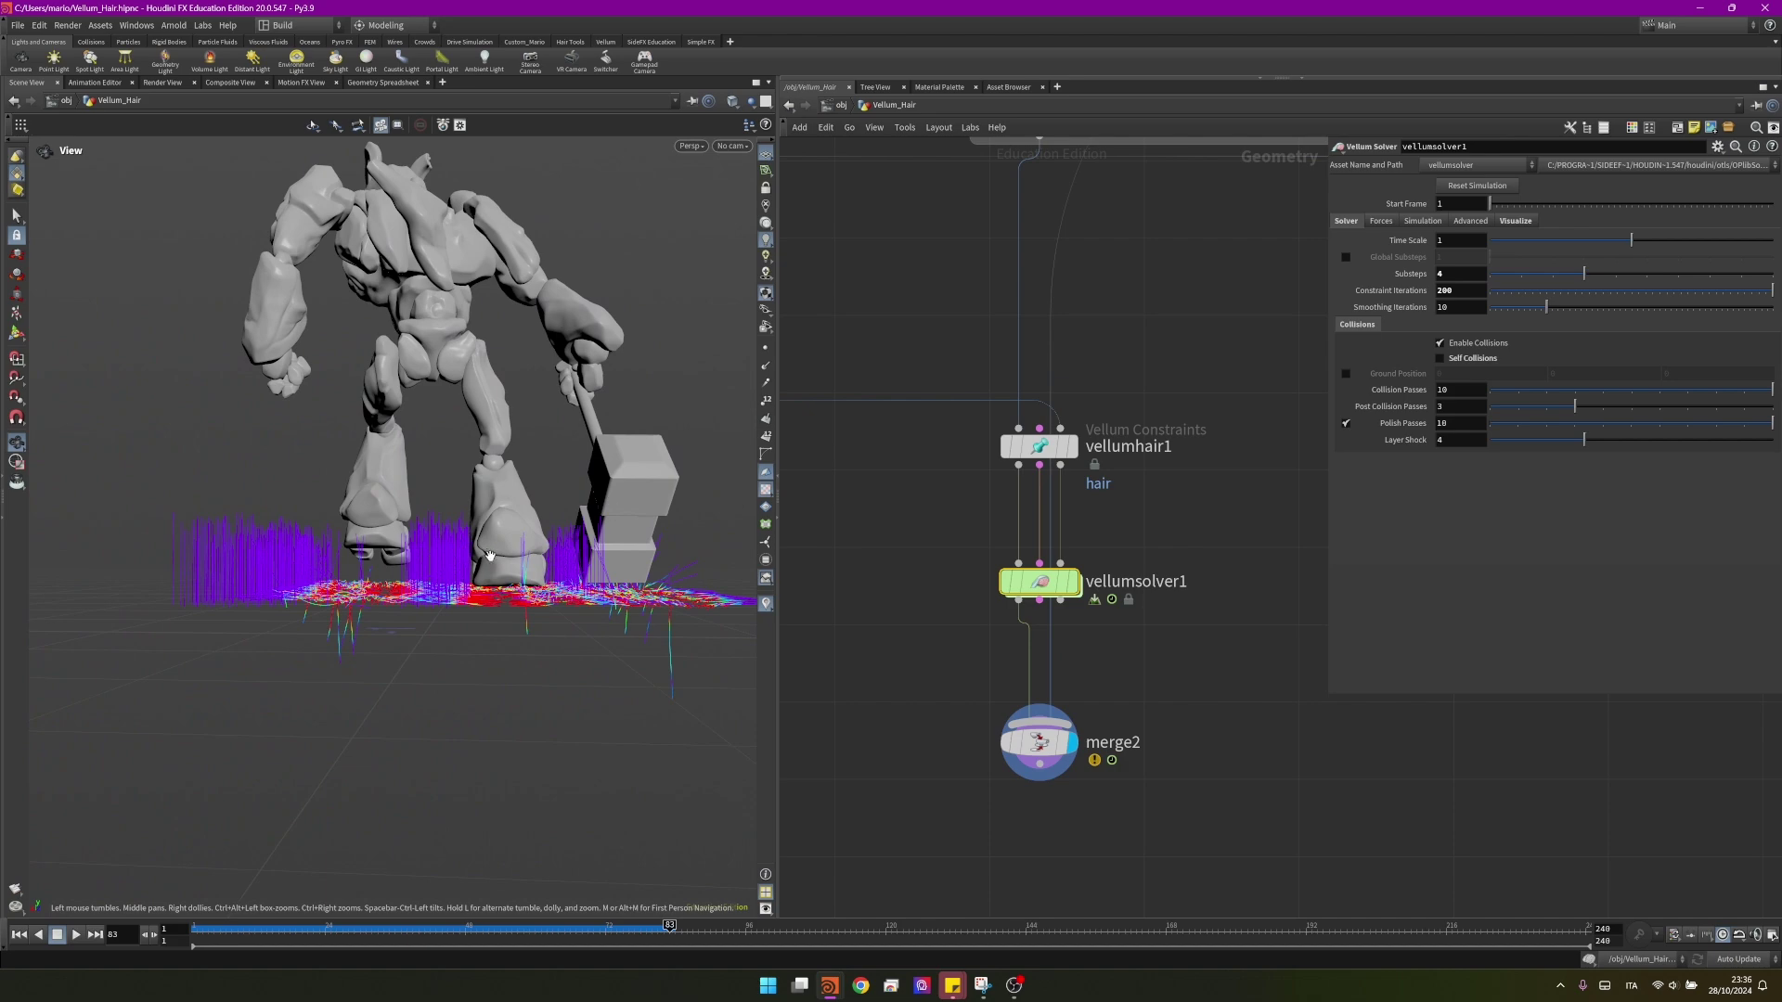
{"action": "left_click_drag", "start_coordinate": [490, 555], "coordinate": [984, 417]}
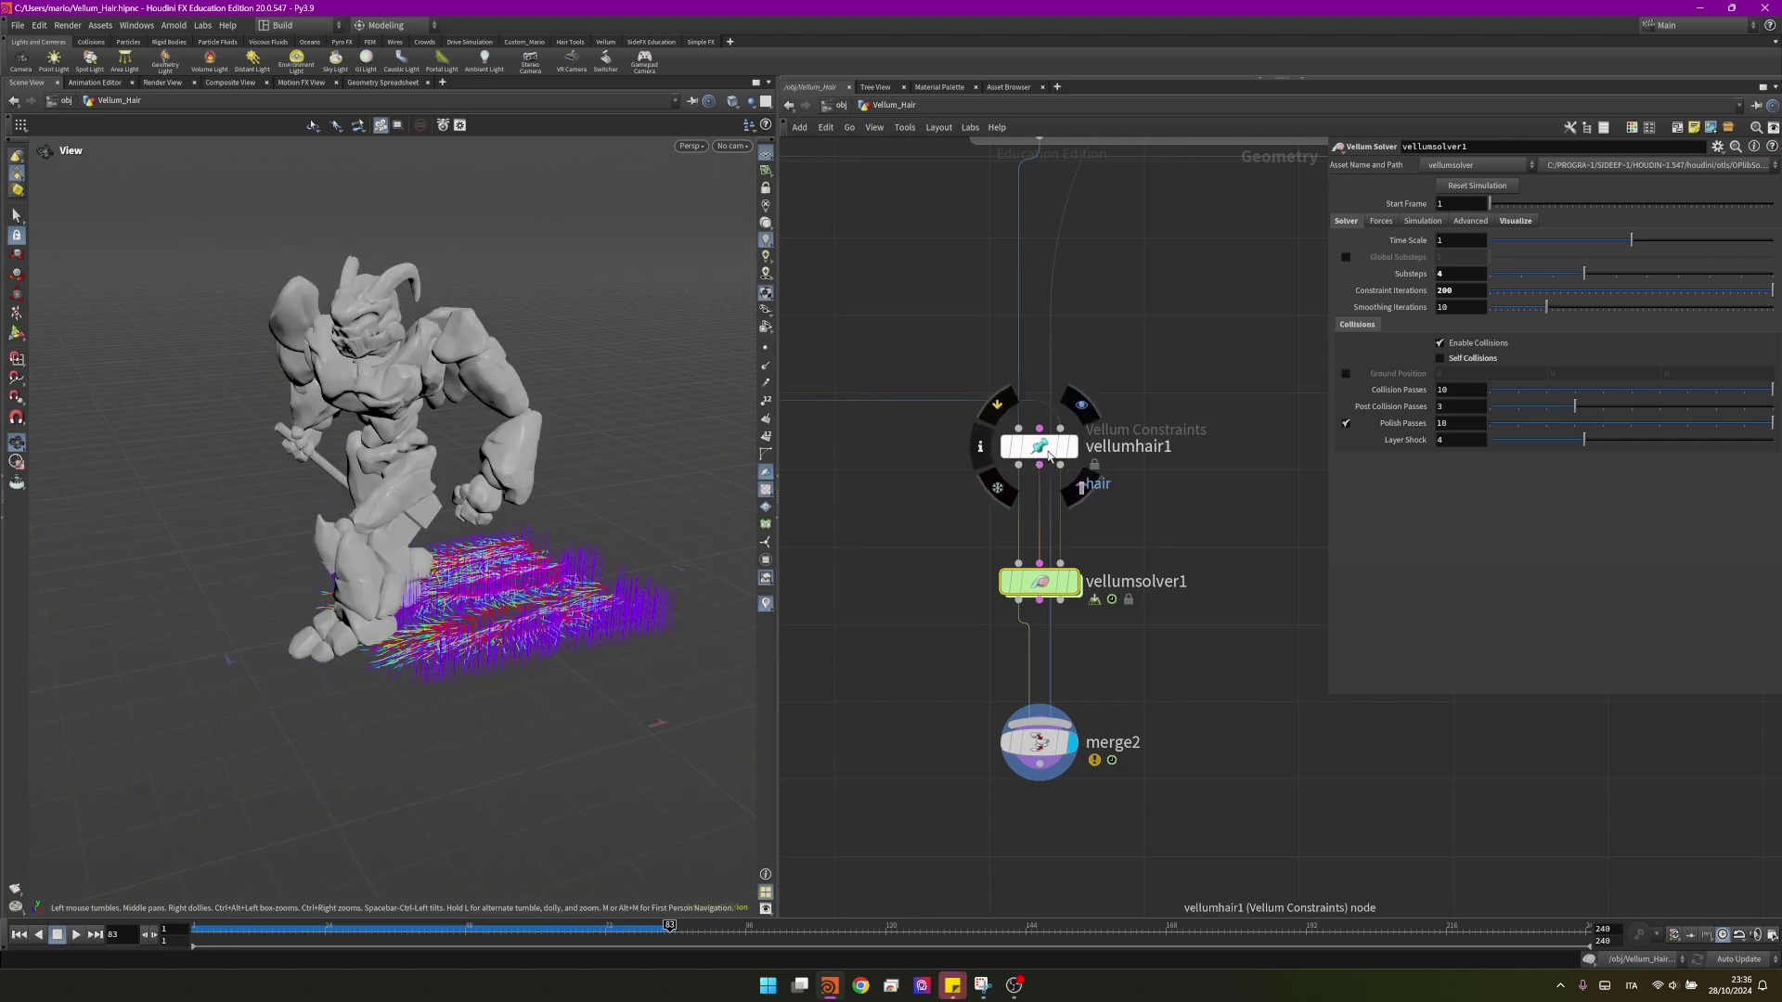
- Add a POP Wind node inside the forces network of vellumsolver1, wired into the FORCE output
{"action": "double_click", "coordinate": [1039, 582]}
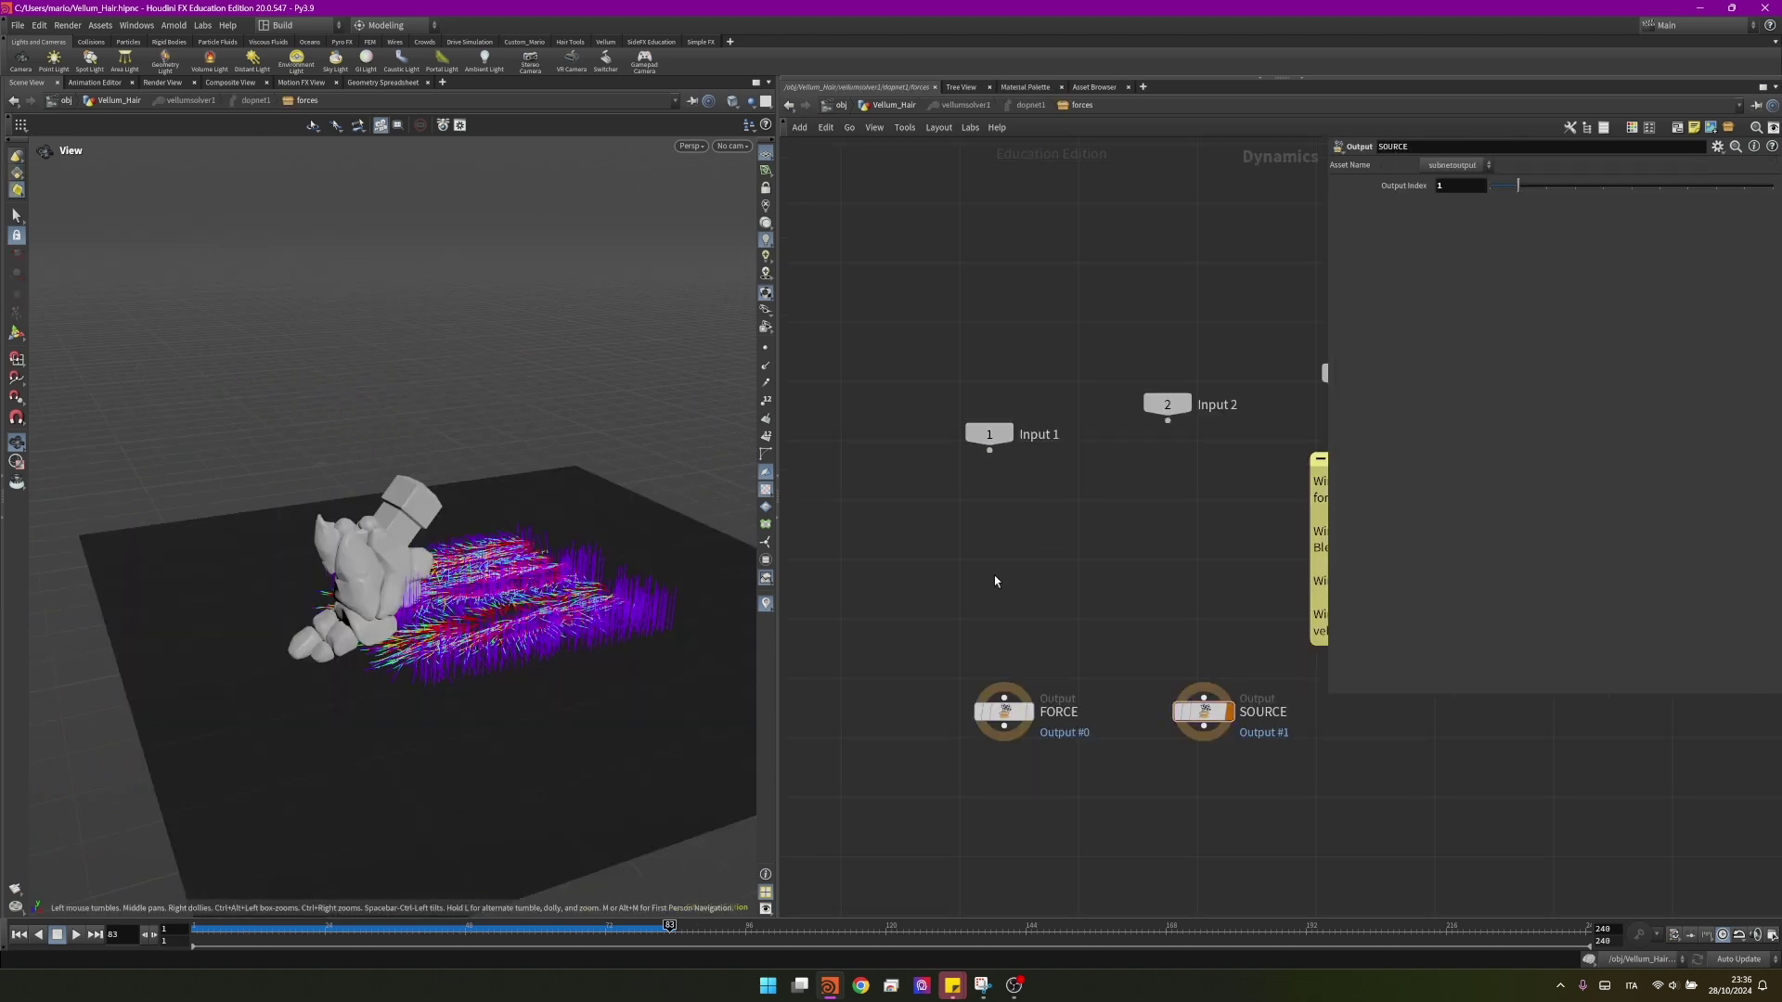
{"action": "key", "text": "Tab"}
{"action": "type", "text": "popwin"}
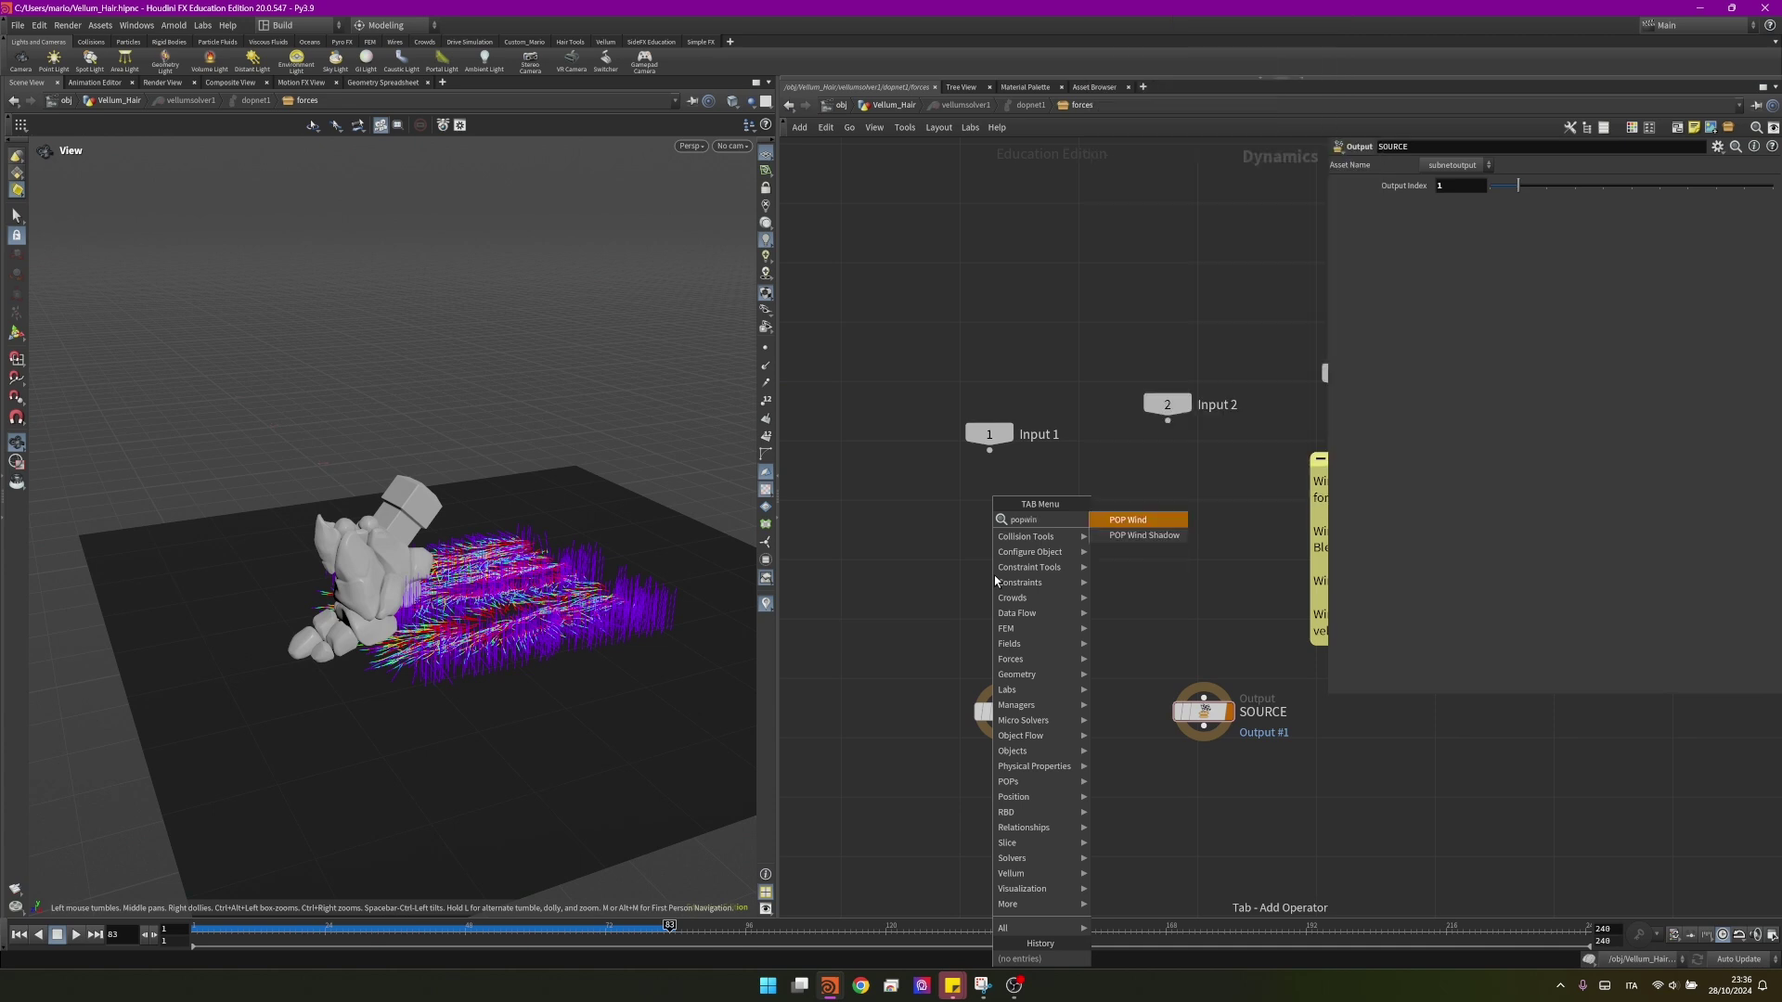
{"action": "key", "text": "Return"}
{"action": "left_click", "coordinate": [995, 582]}
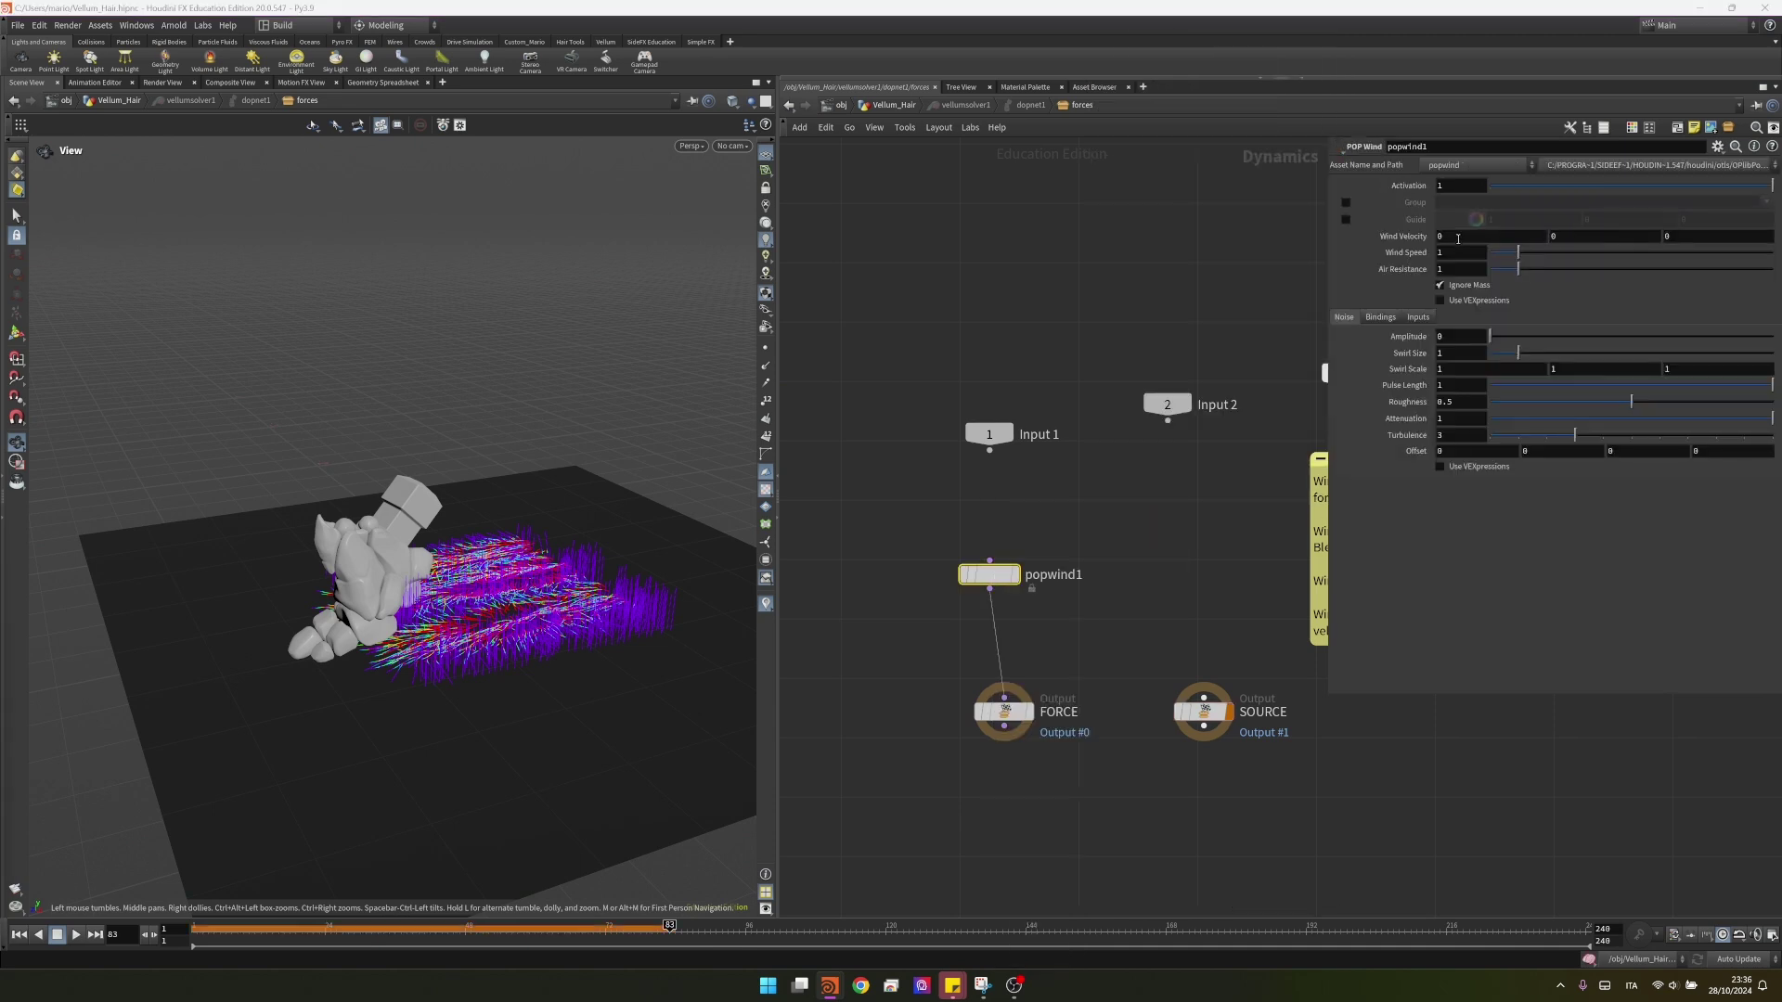
- Set the X wind velocity of popwind1 to 0.2 and its noise amplitude to 0.3, and return to the Vellum_Hair network
{"action": "left_click", "coordinate": [1458, 238]}
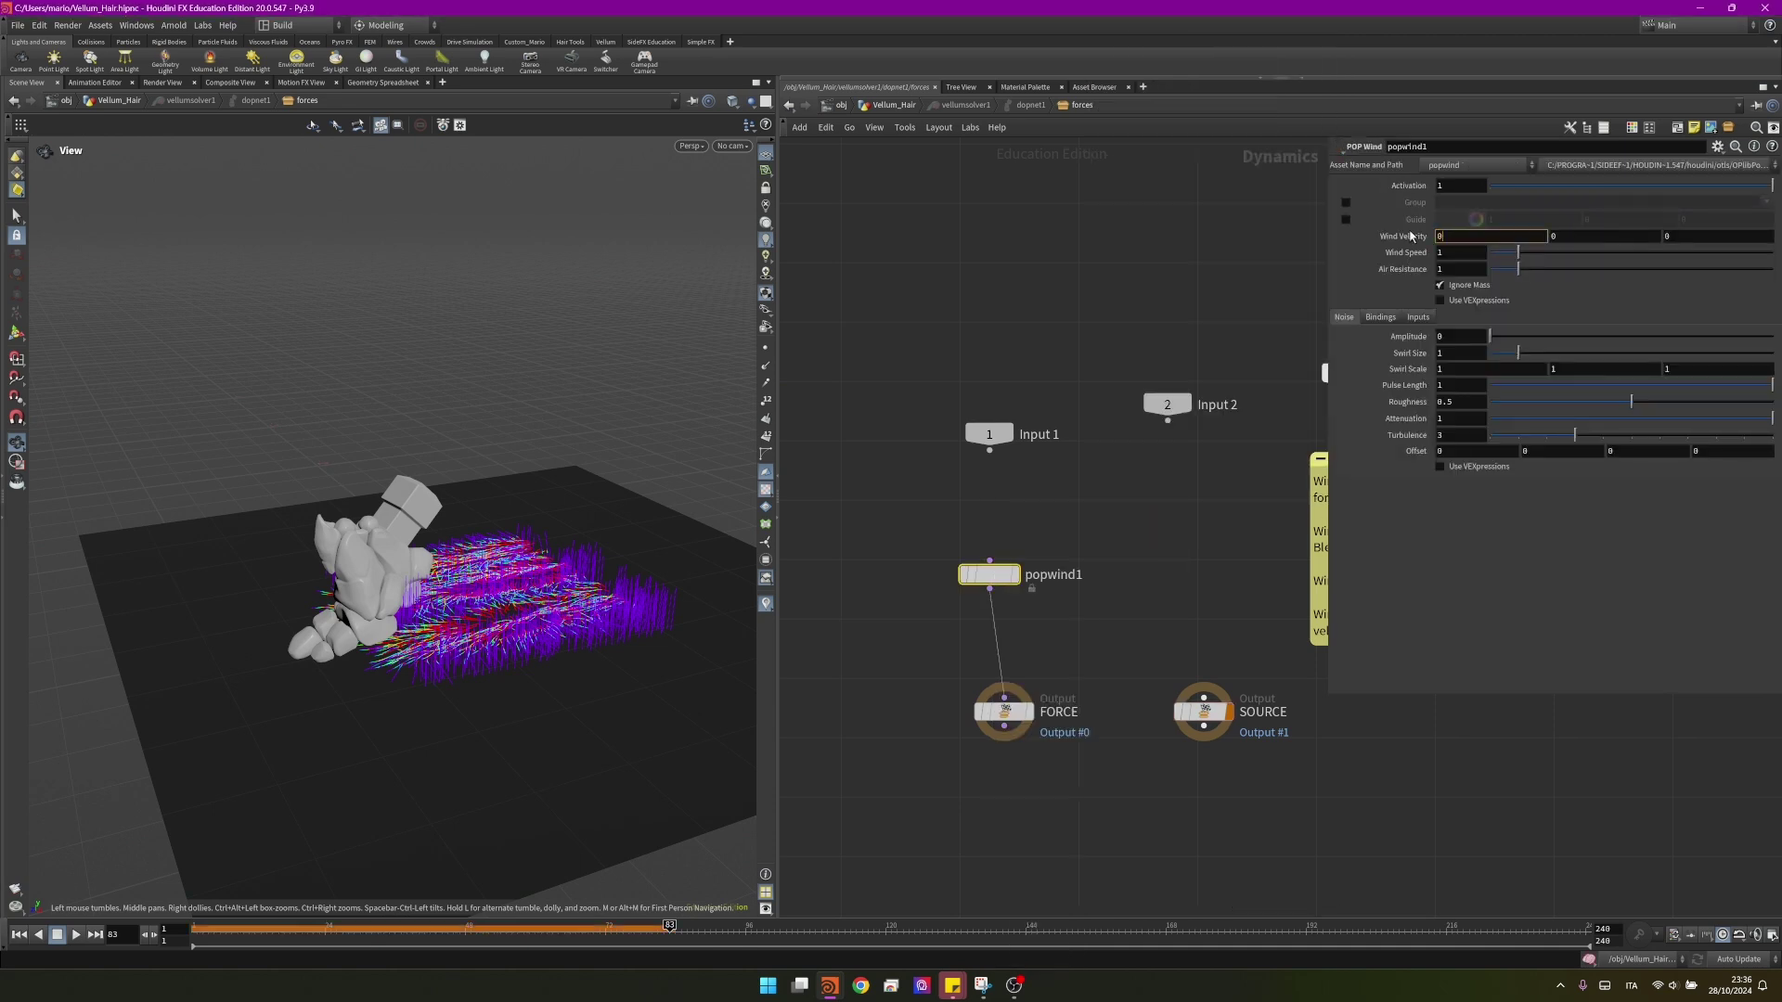
{"action": "key", "text": "Return"}
{"action": "left_click", "coordinate": [1444, 337]}
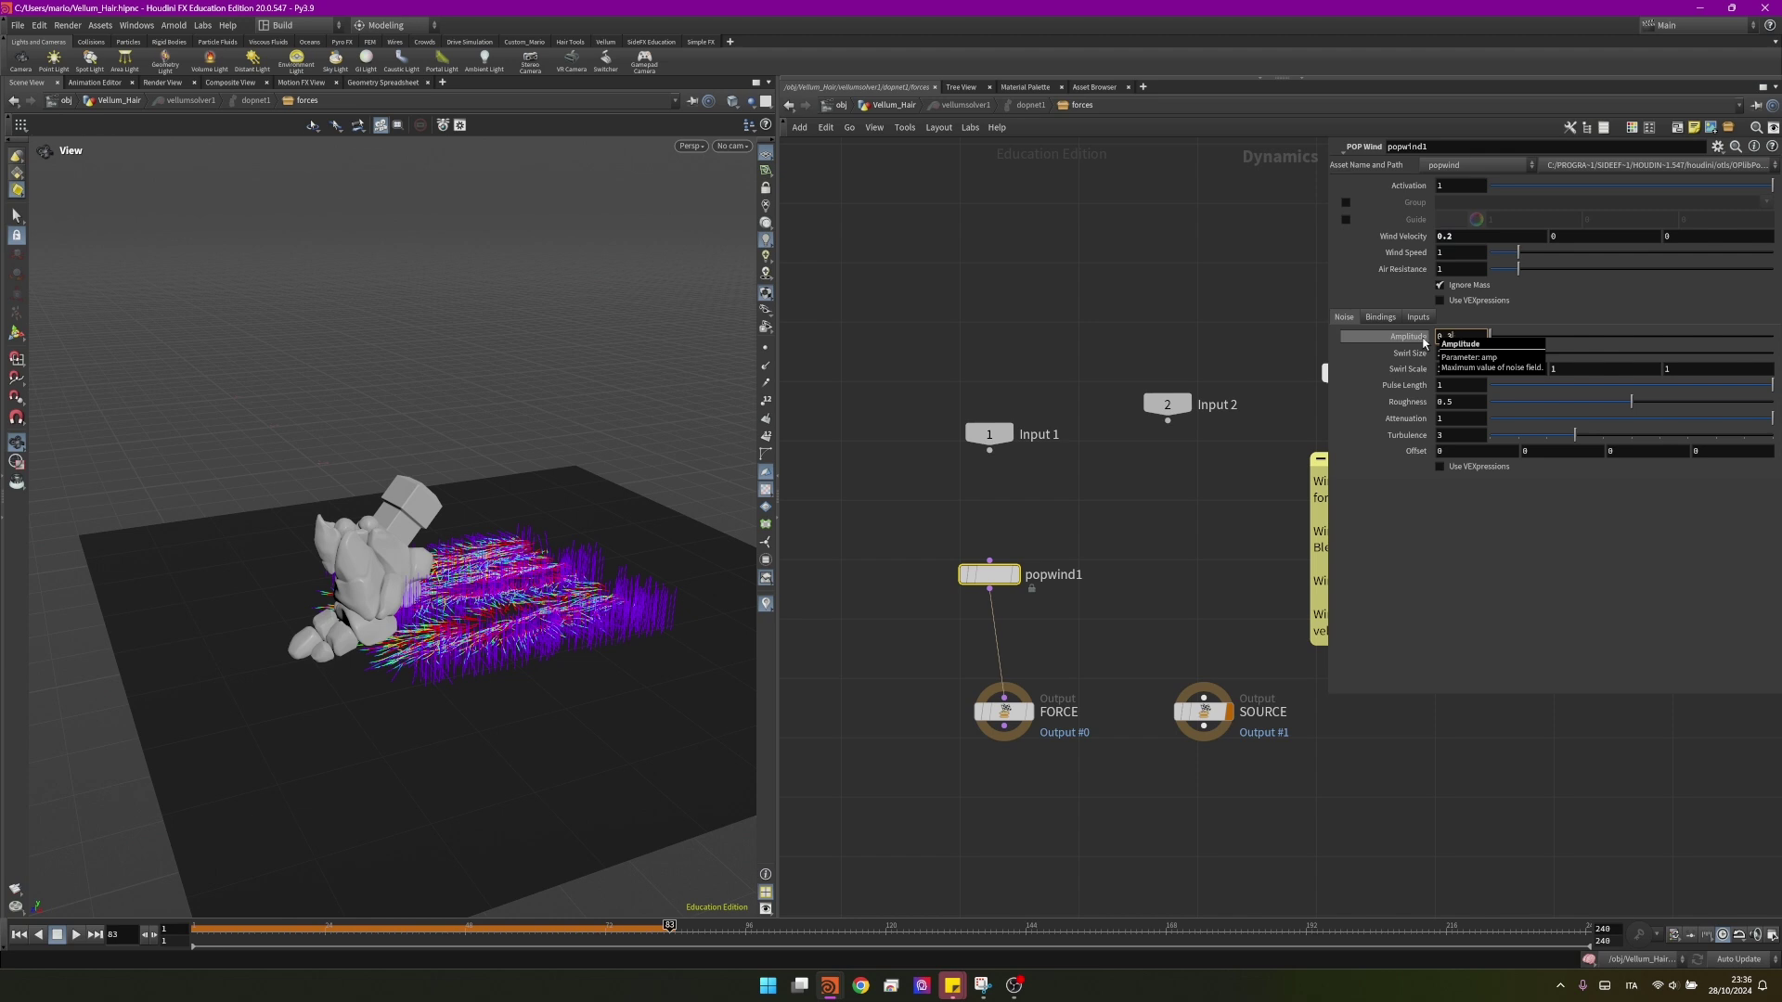
{"action": "type", "text": "0.3"}
{"action": "key", "text": "Return"}
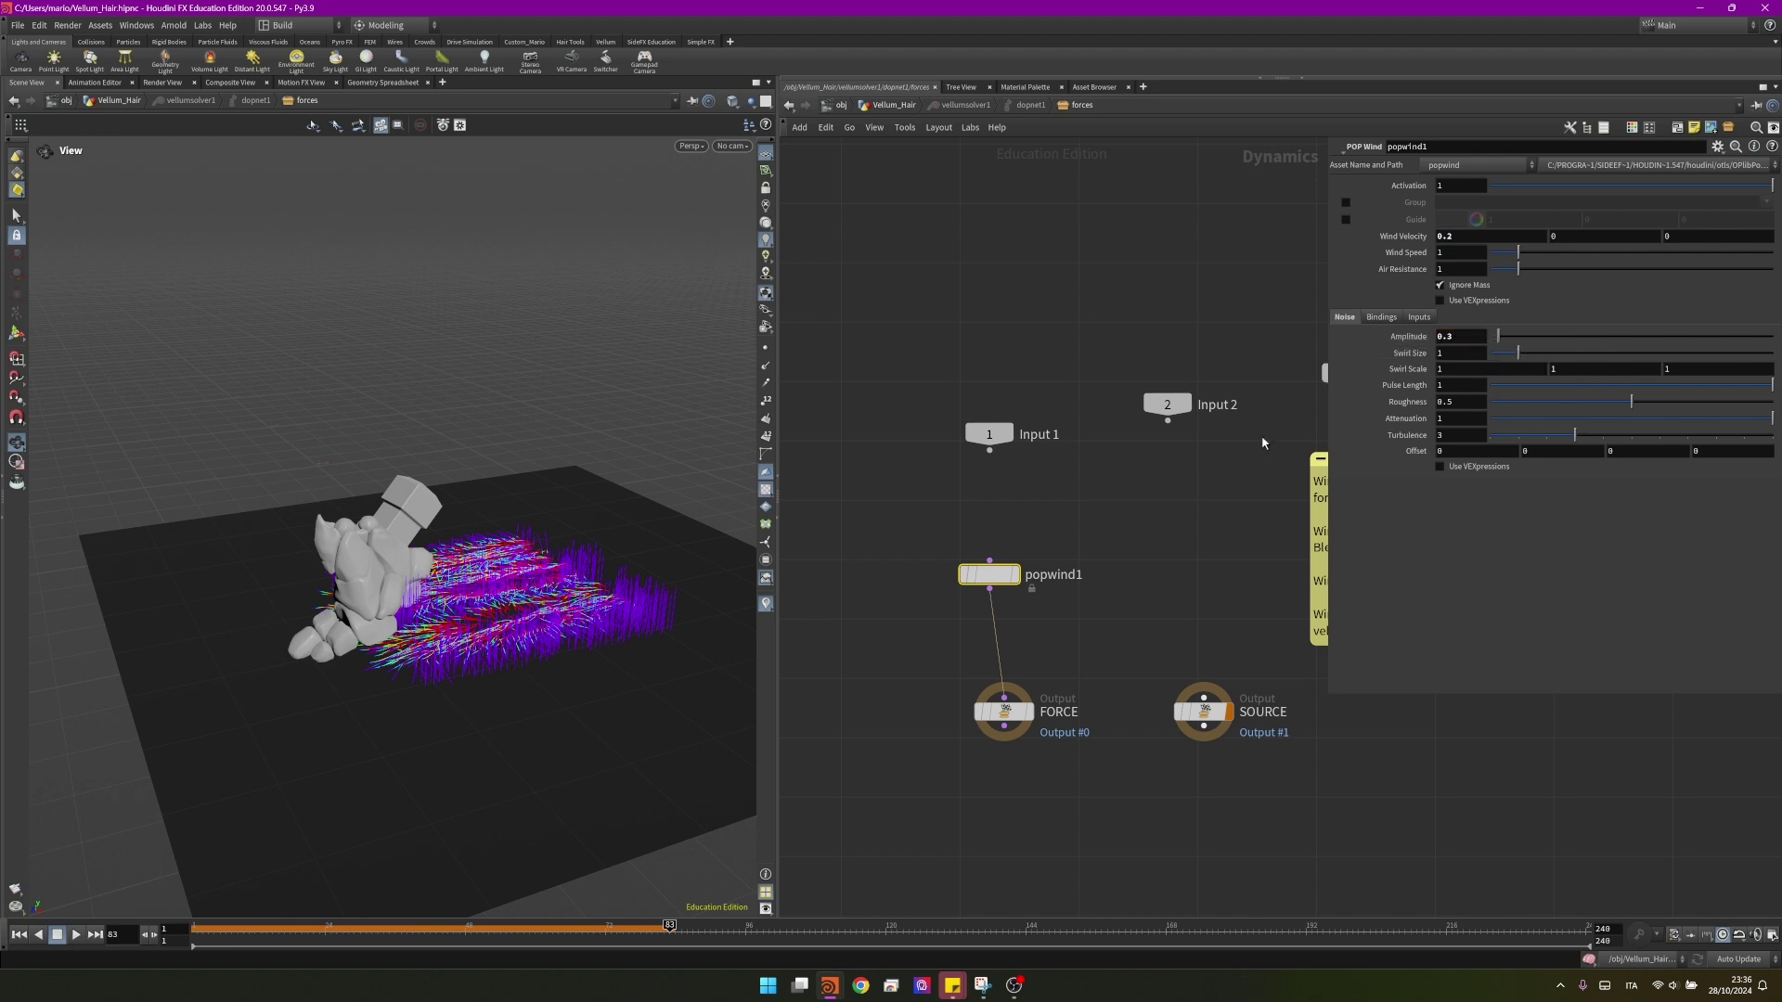
{"action": "double_click", "coordinate": [1463, 356]}
{"action": "left_click", "coordinate": [1469, 401]}
{"action": "key", "text": "Return"}
{"action": "key", "text": "u"}
{"action": "key", "text": "u"}
{"action": "key", "text": "u"}
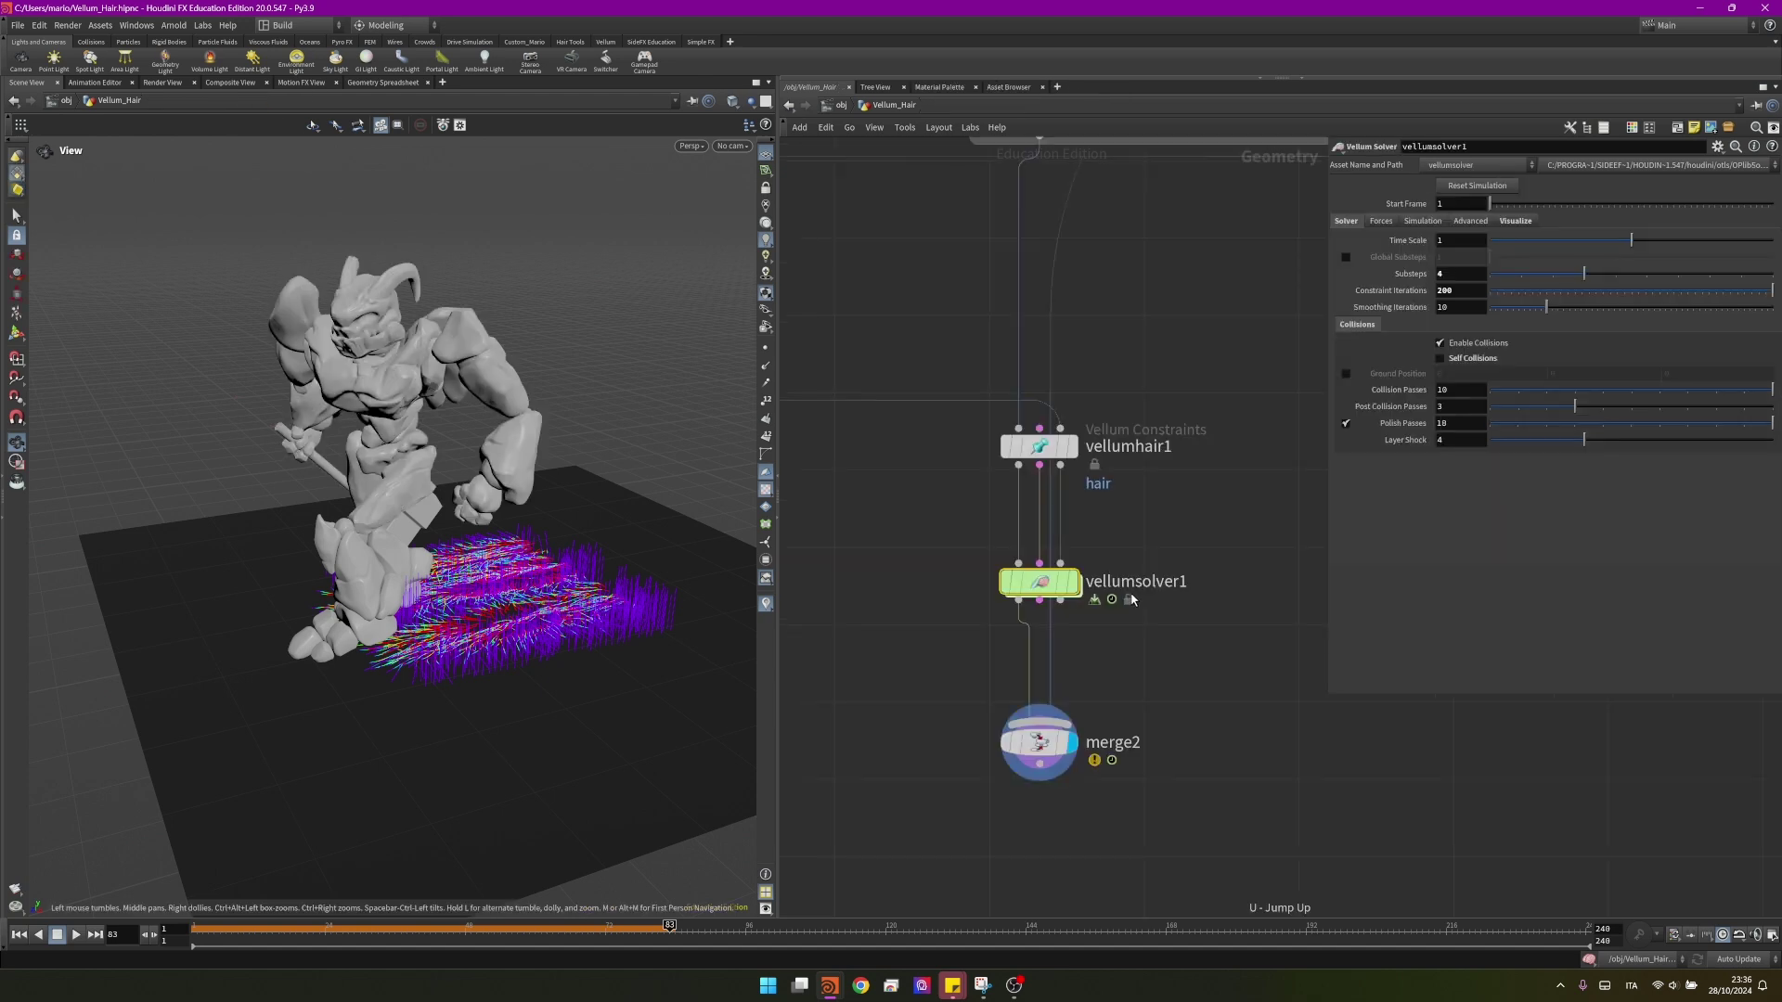
- Replay the simulation with wind from the first frame up to frame 99
{"action": "left_click", "coordinate": [18, 936]}
{"action": "left_click", "coordinate": [76, 934]}
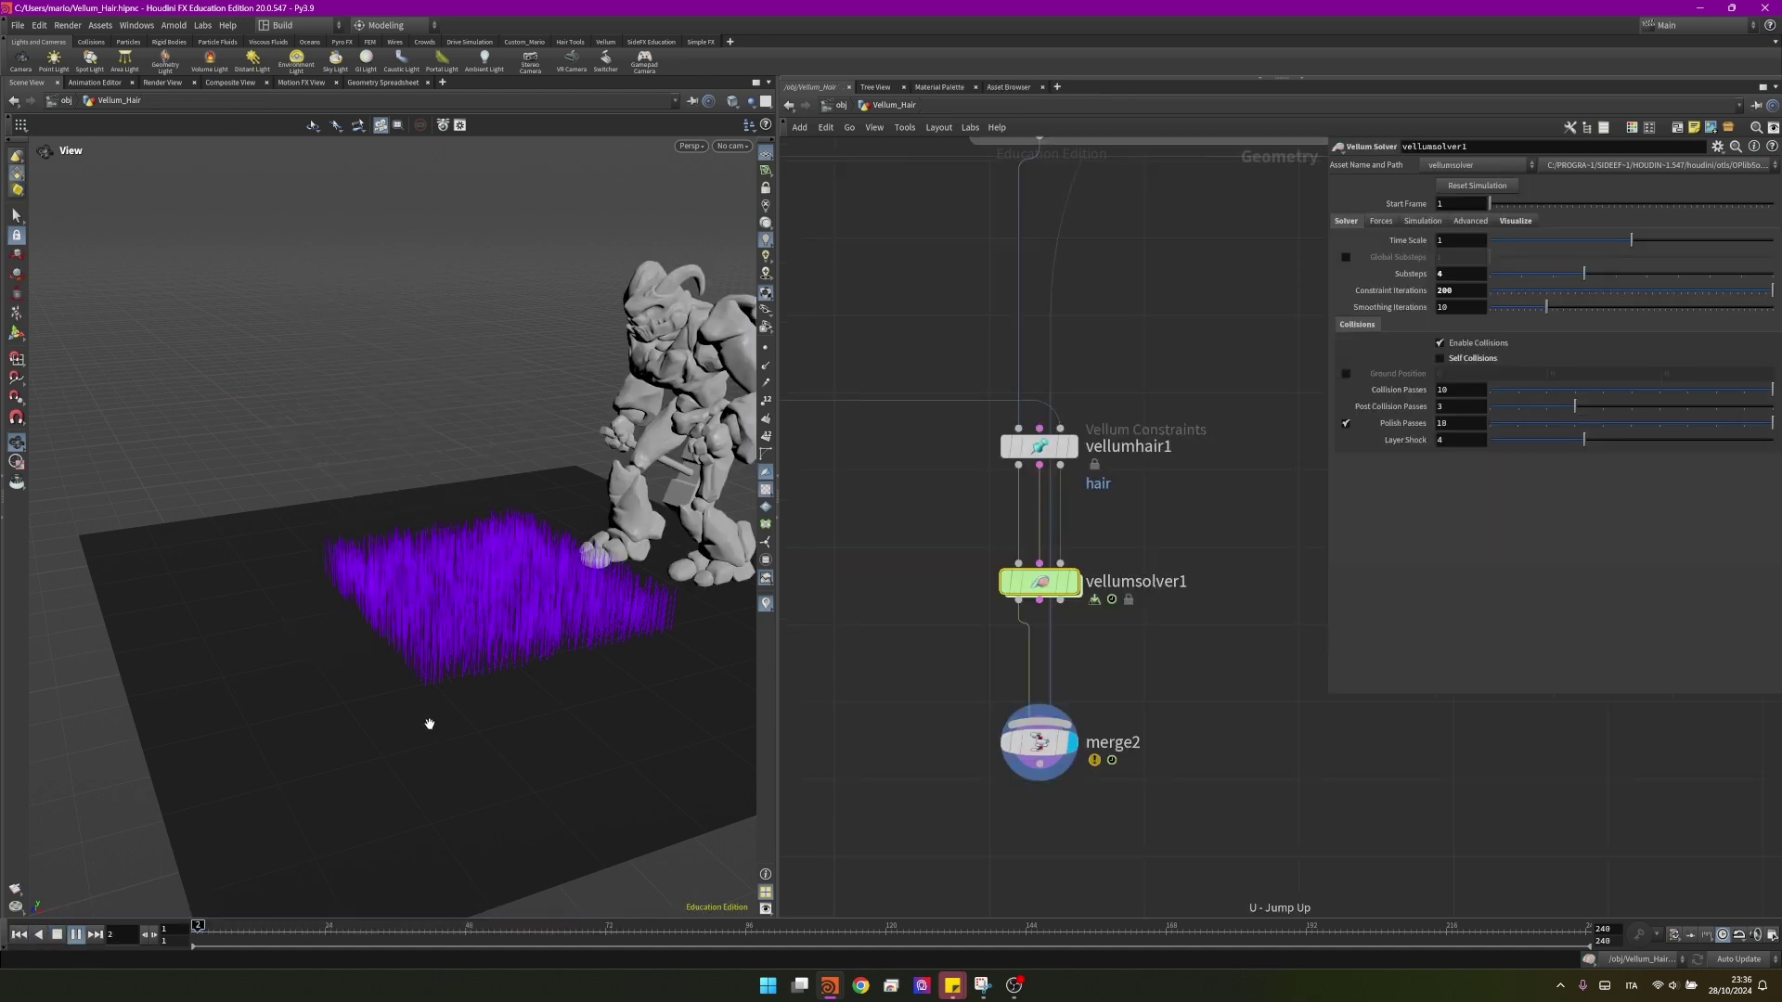
{"action": "left_click_drag", "start_coordinate": [430, 720], "coordinate": [437, 588]}
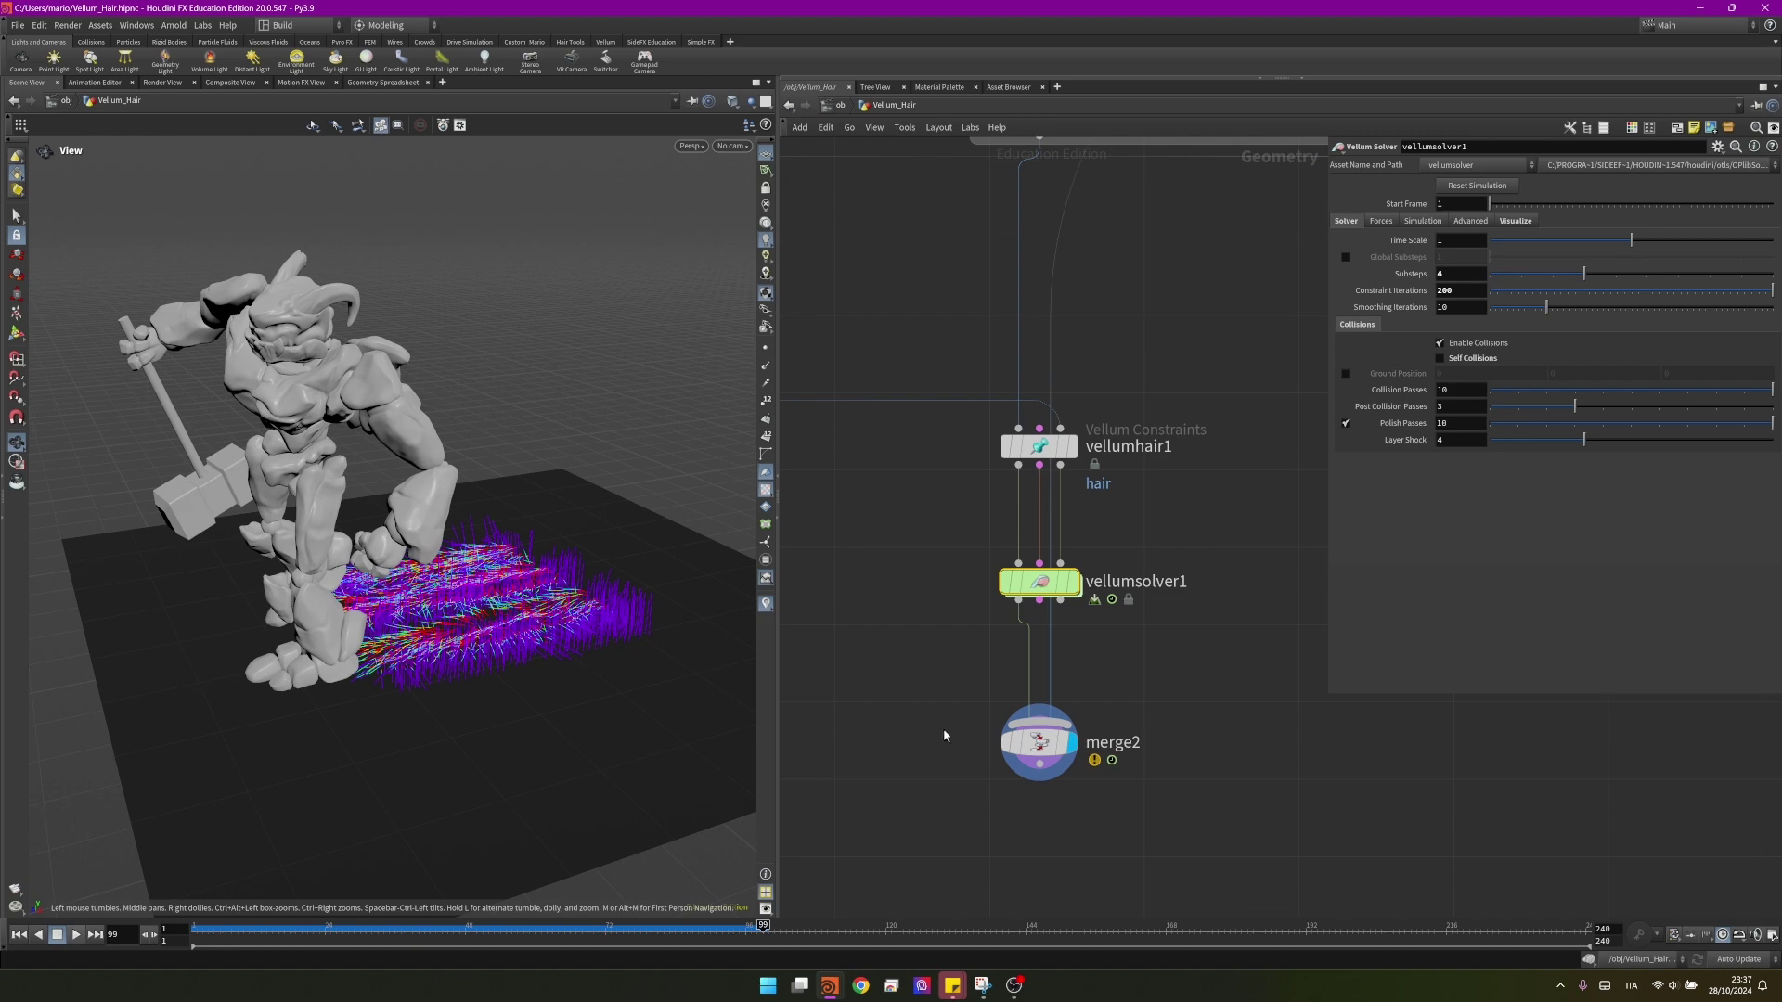
- Add a Blast node below merge2 and connect it to the output of merge2
{"action": "middle_click_drag", "start_coordinate": [944, 735], "coordinate": [931, 599]}
{"action": "scroll", "coordinate": [931, 598], "scroll_direction": "down", "scroll_amount": 1}
{"action": "left_click", "coordinate": [993, 696]}
{"action": "key", "text": "Tab"}
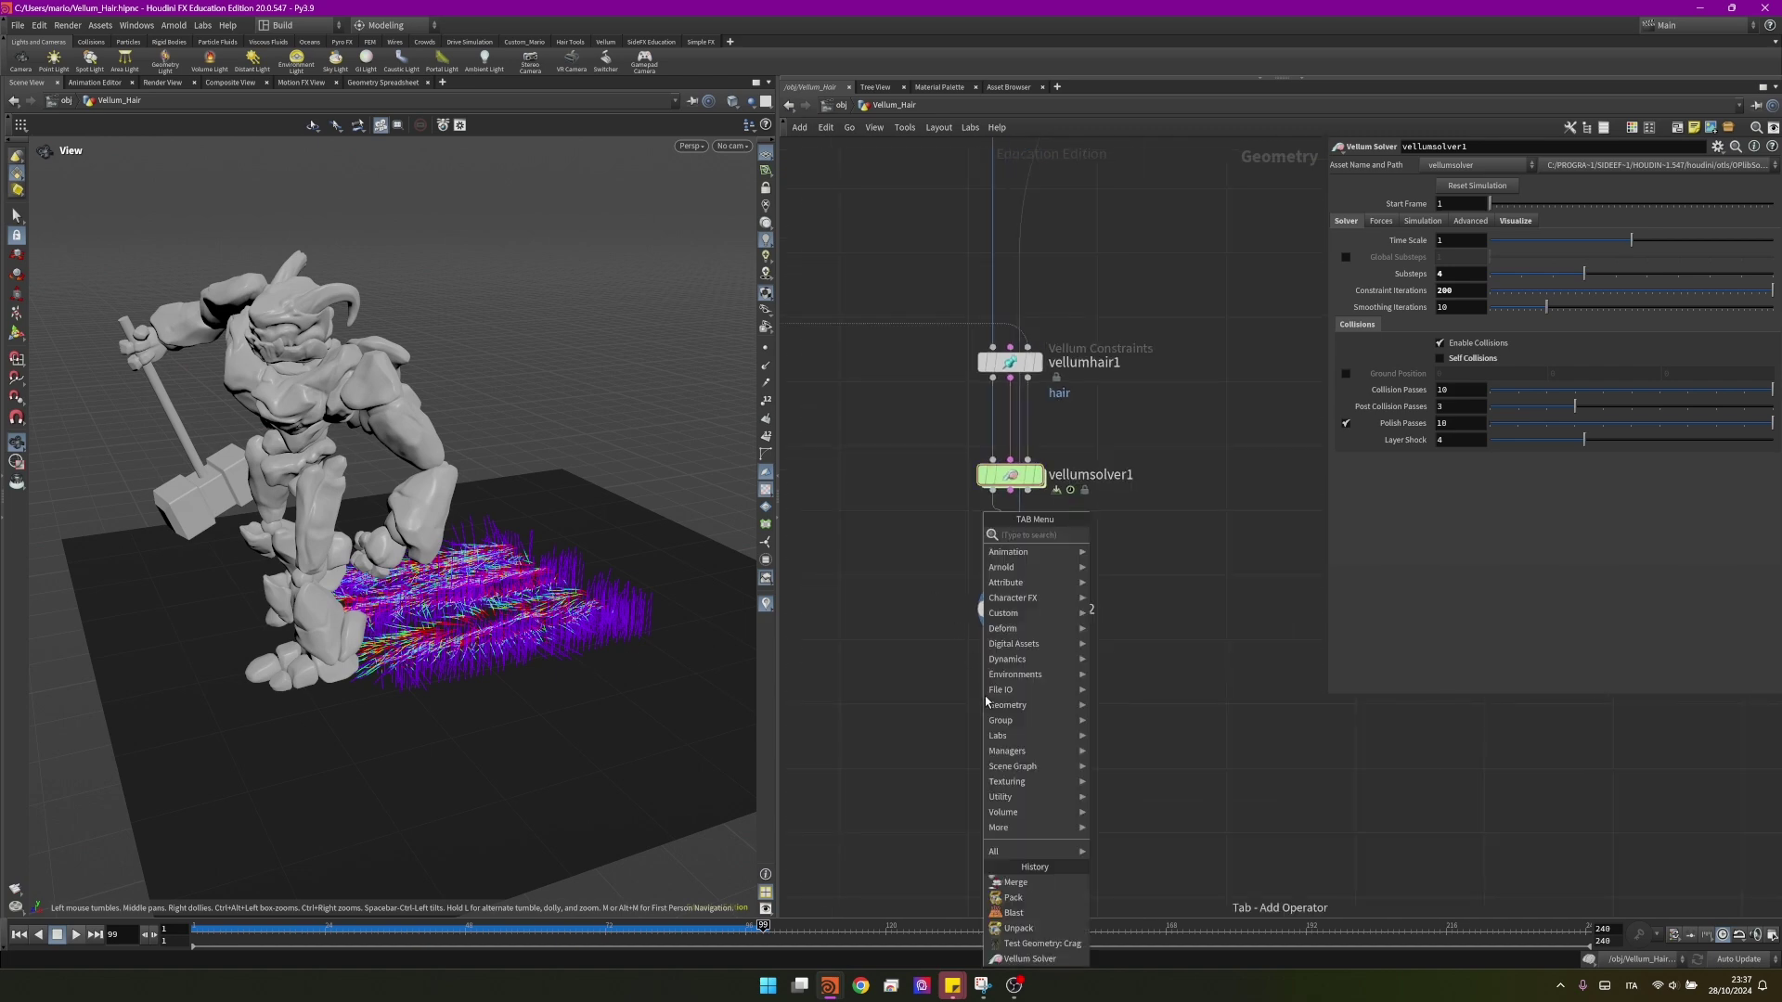
{"action": "type", "text": "bla"}
{"action": "key", "text": "Return"}
{"action": "left_click", "coordinate": [1009, 745]}
- Enclose vellumhair1, vellumsolver1 and merge2 in a network box titled VELLUM SIM
{"action": "scroll", "coordinate": [916, 802], "scroll_direction": "down", "scroll_amount": 2}
{"action": "left_click_drag", "start_coordinate": [1096, 716], "coordinate": [911, 435]}
{"action": "key", "text": "shift+o"}
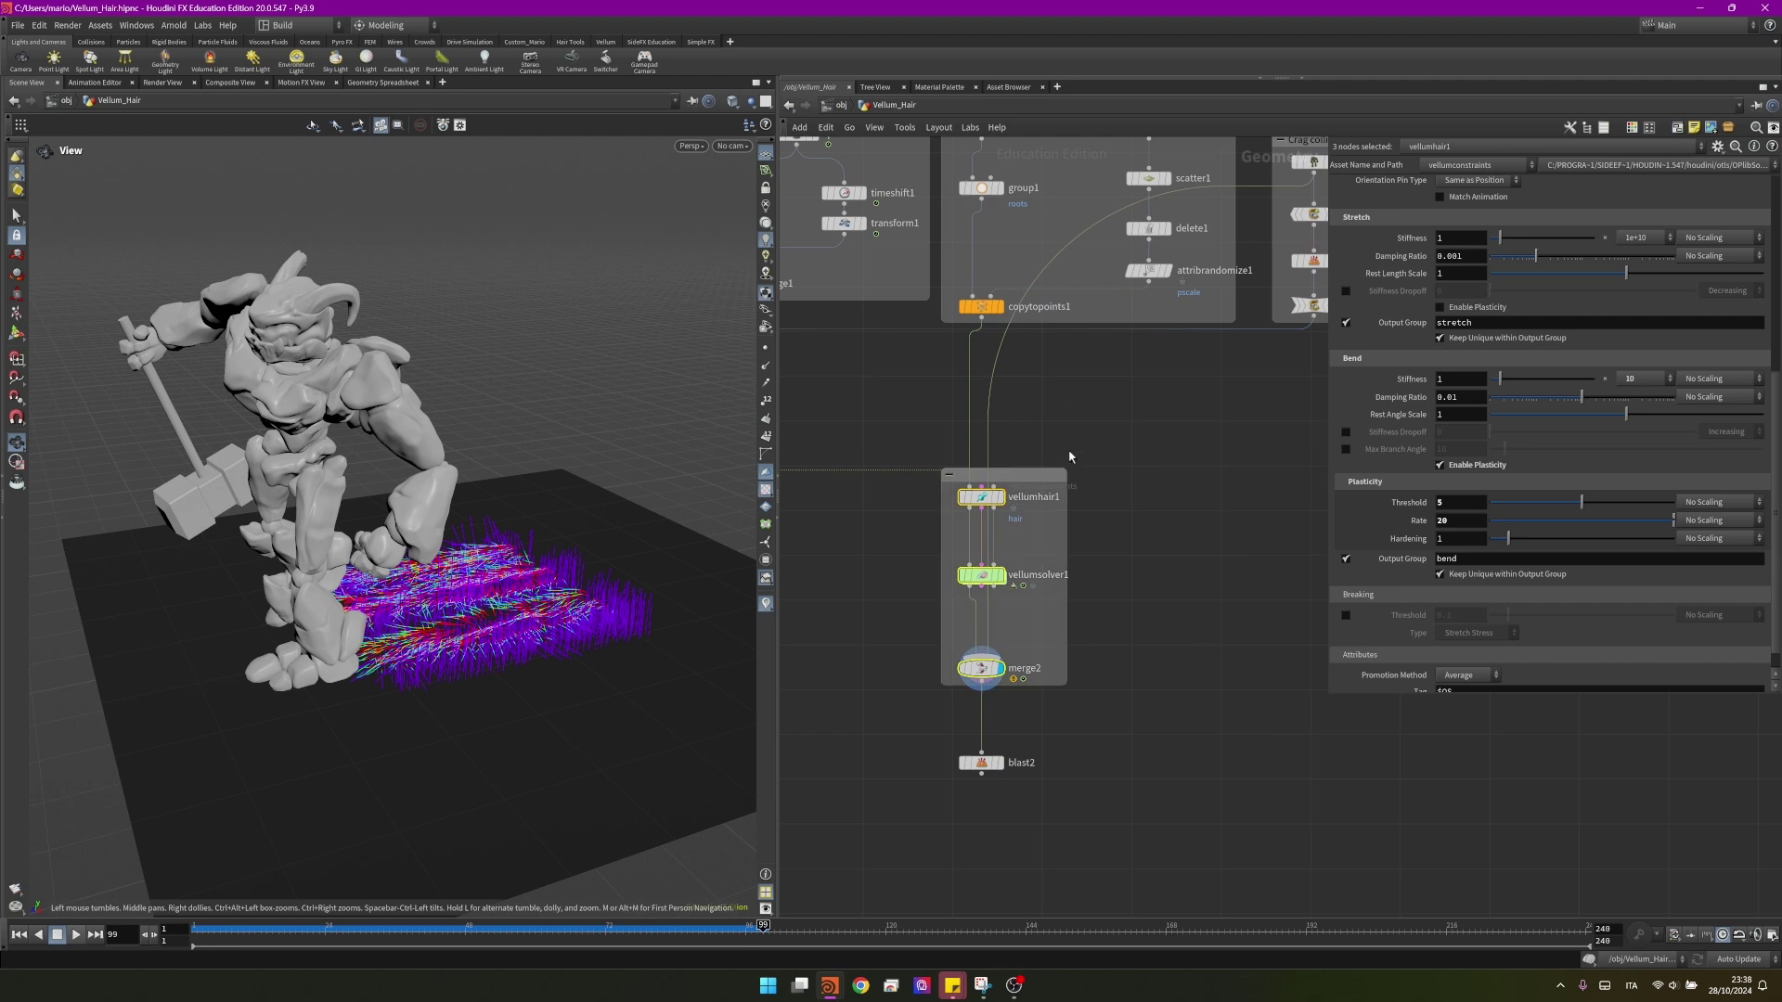
{"action": "double_click", "coordinate": [1034, 475]}
{"action": "type", "text": "VELLUM SIM"}
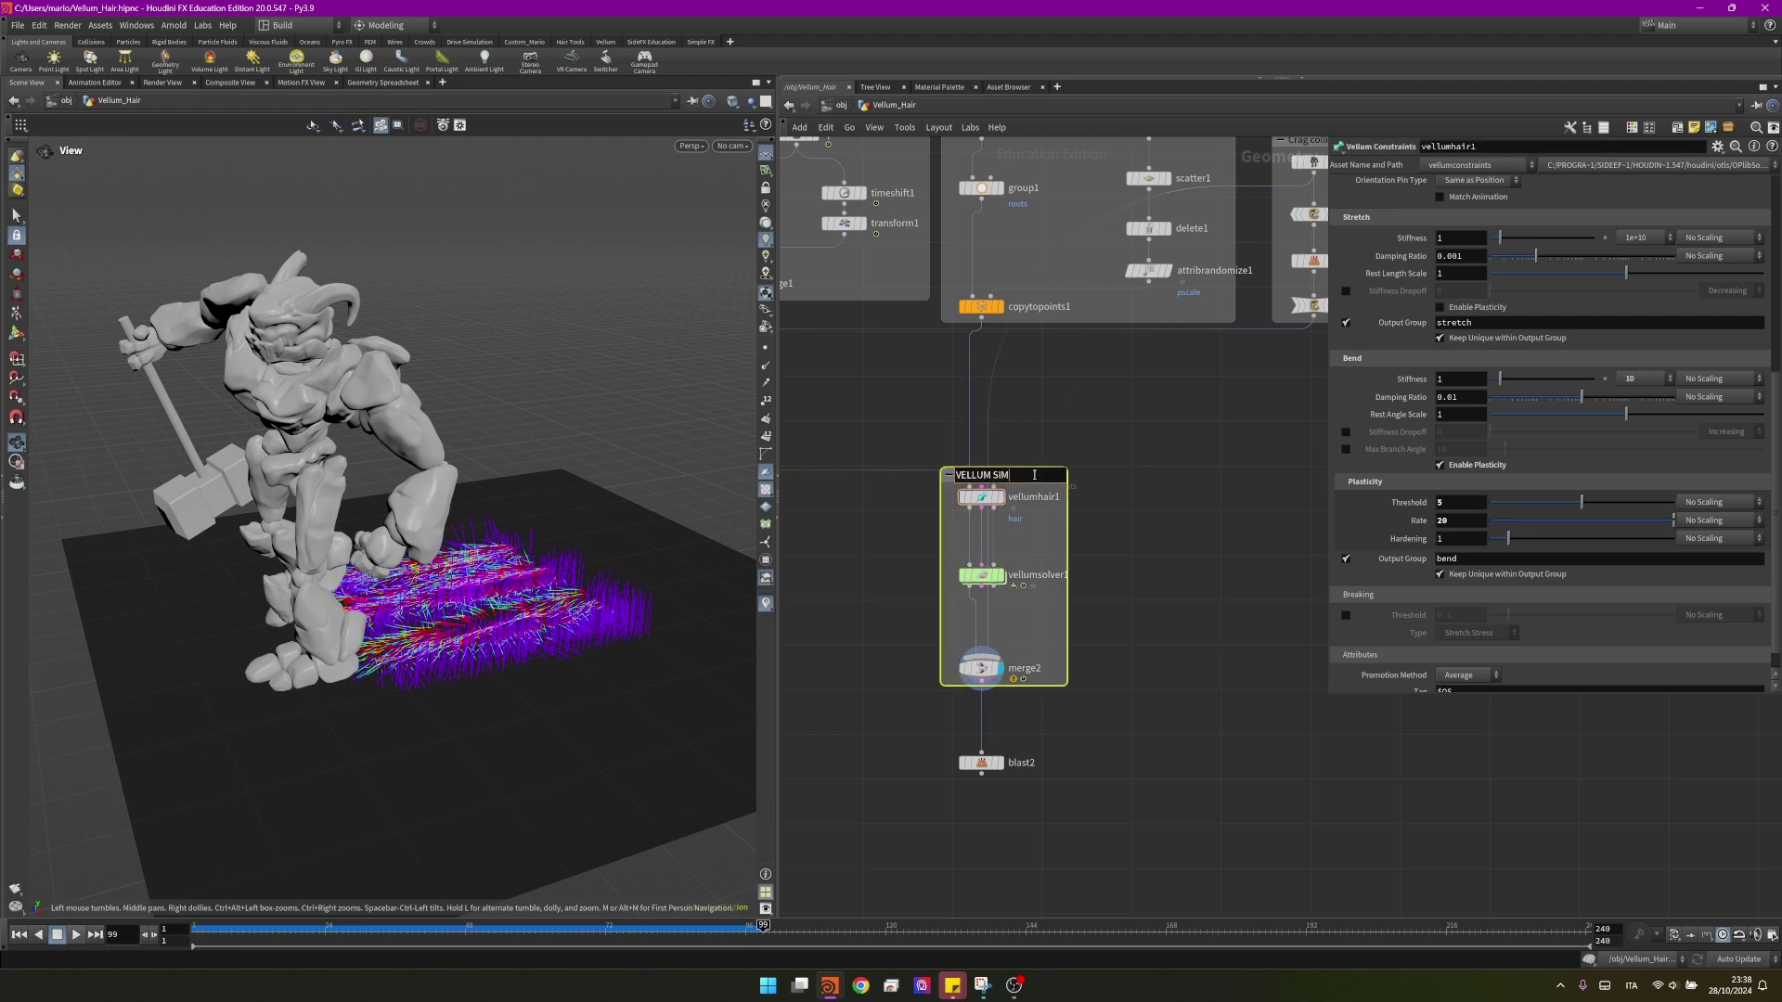
{"action": "key", "text": "Return"}
{"action": "middle_click_drag", "start_coordinate": [1034, 474], "coordinate": [1064, 291]}
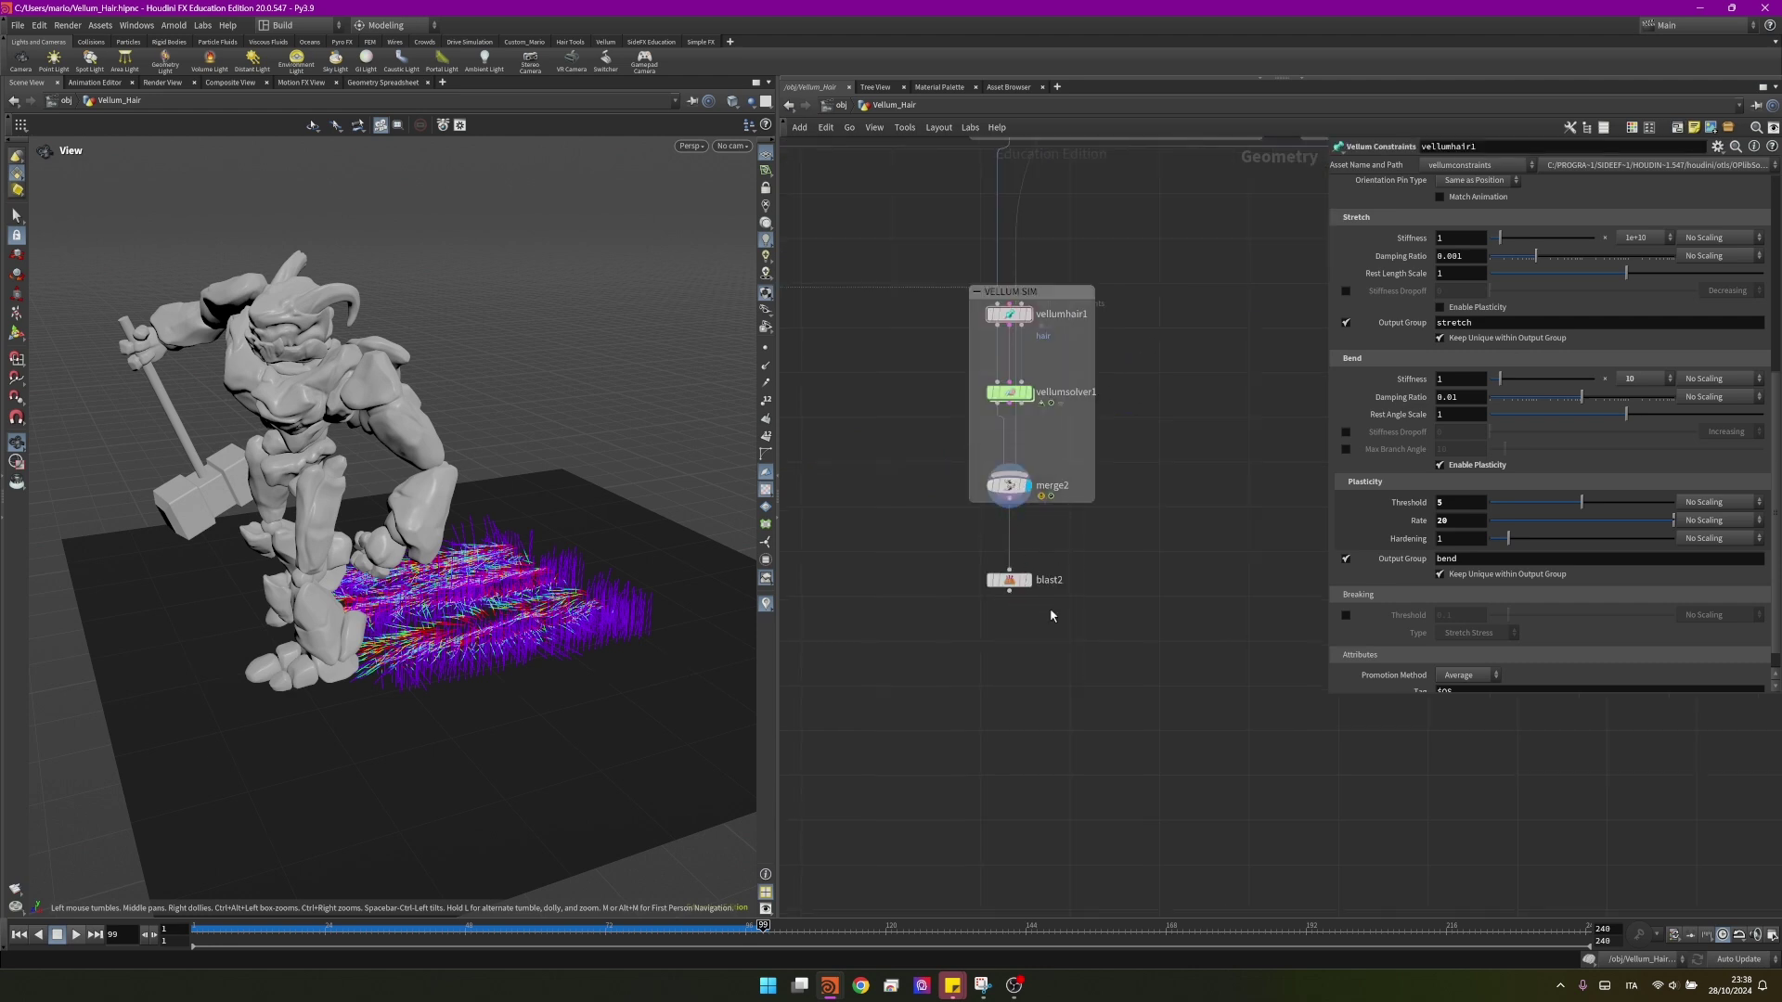
- Move blast2 slightly down, rename it to Clean_up and set its group type to Primitives
{"action": "mouse_move", "coordinate": [1021, 583]}
{"action": "left_click_drag", "start_coordinate": [1020, 582], "coordinate": [1020, 615]}
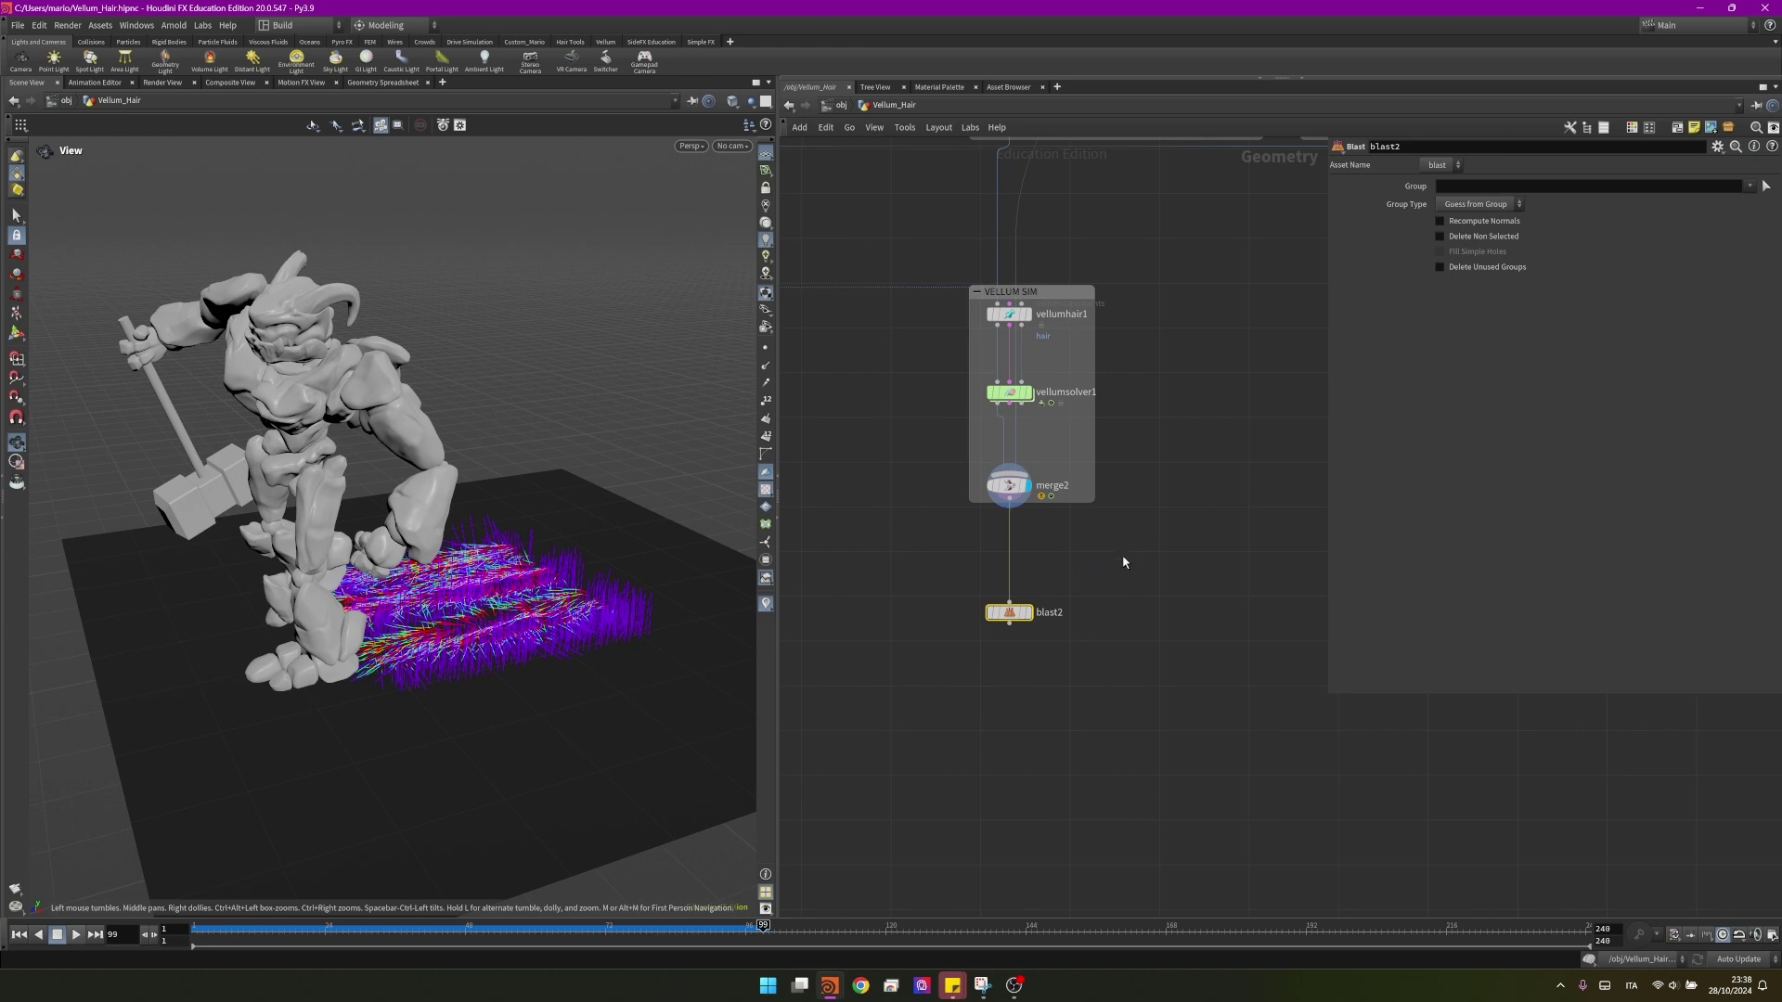
{"action": "double_click", "coordinate": [1050, 613]}
{"action": "type", "text": "Clean_up"}
{"action": "key", "text": "Return"}
{"action": "left_click", "coordinate": [1478, 205]}
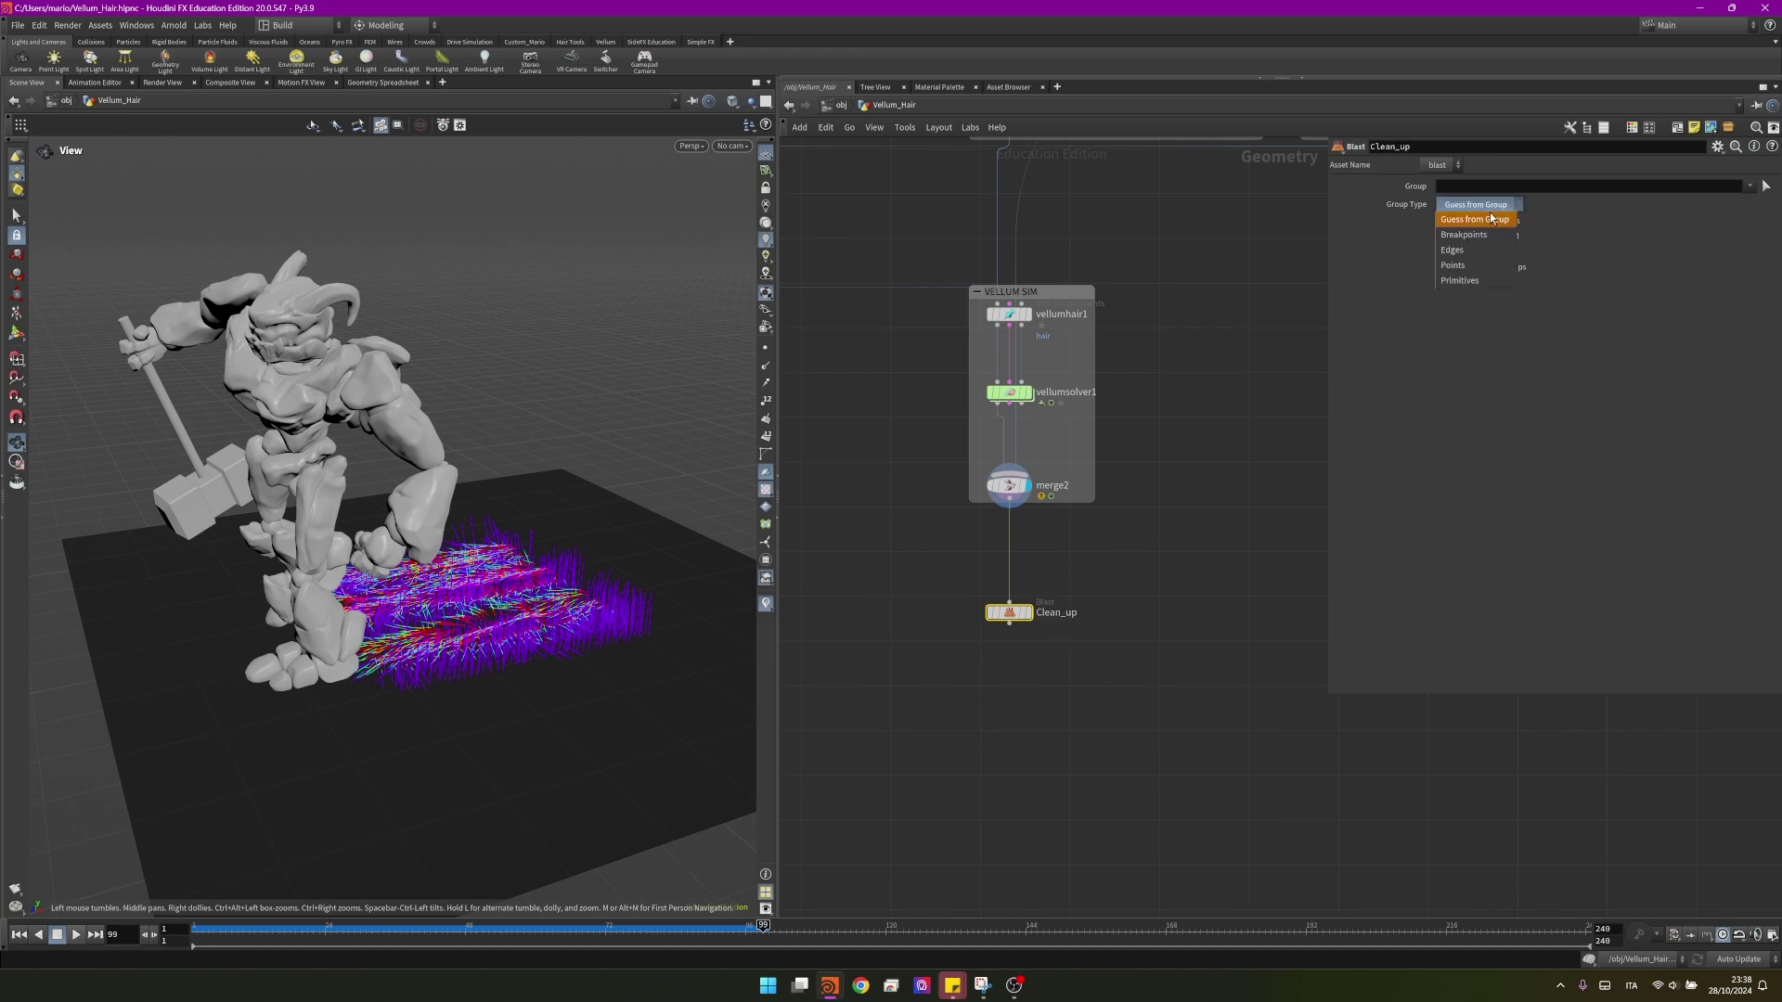
{"action": "left_click", "coordinate": [1466, 281]}
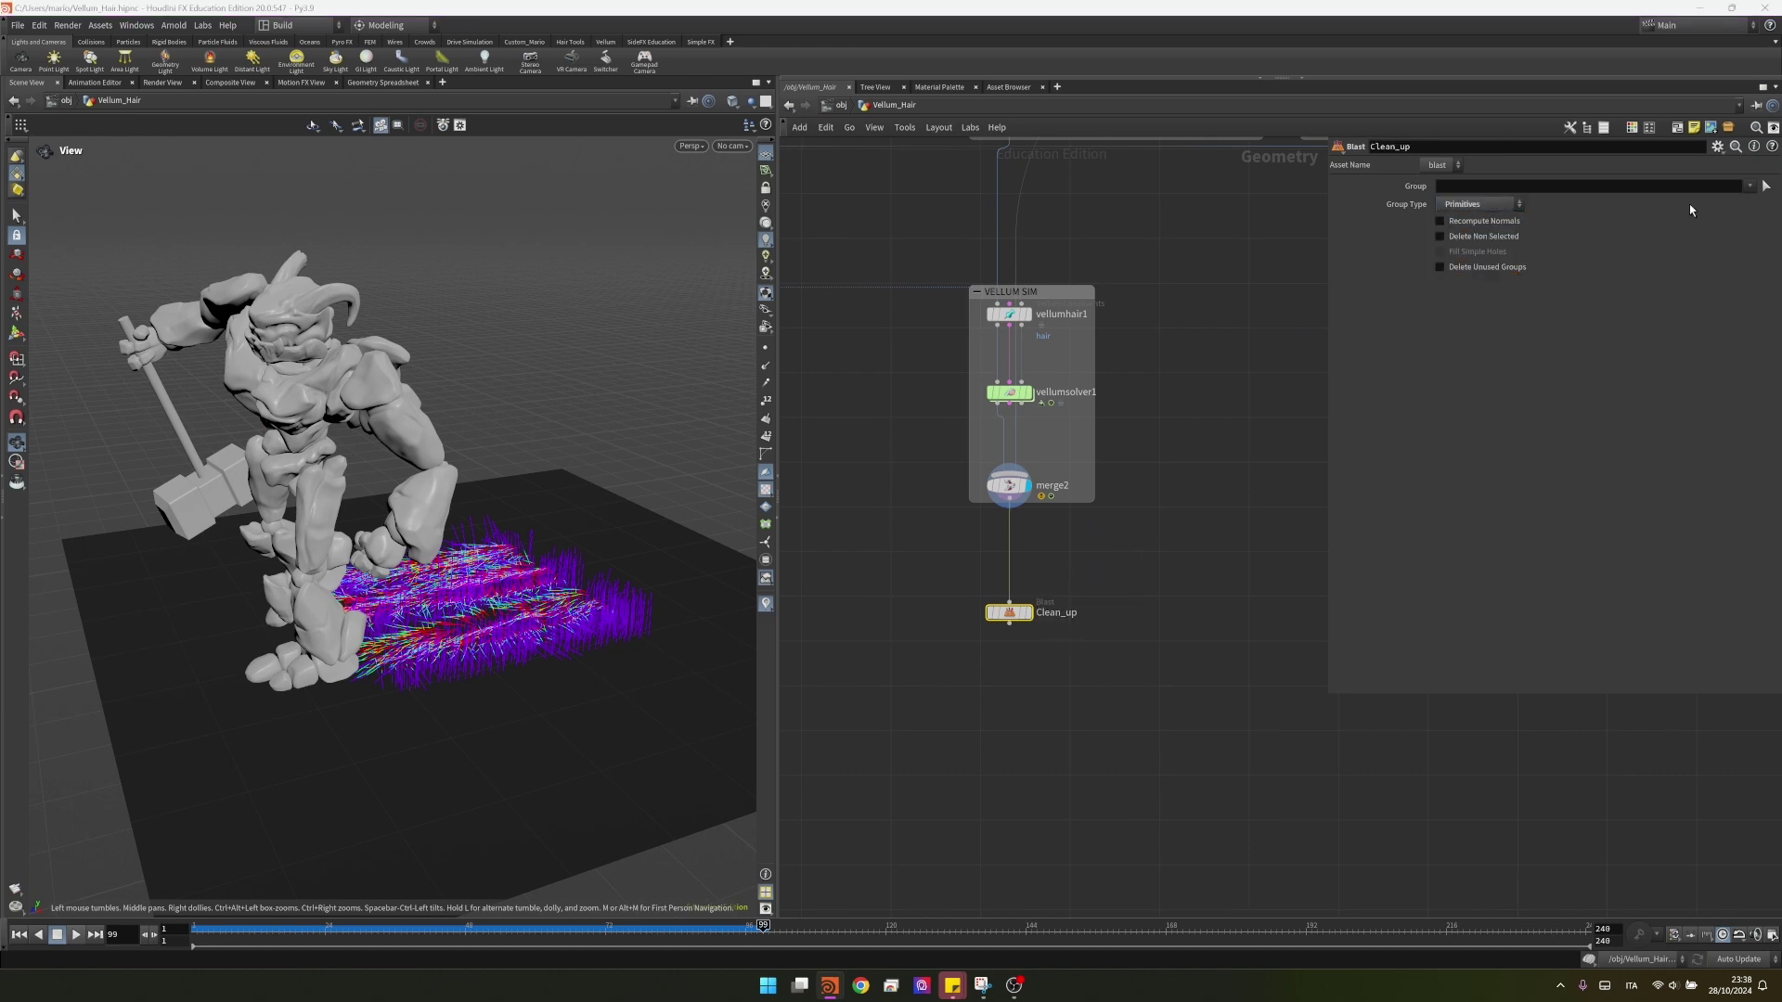
- Start picking the primitives for the Clean_up group in the viewport, with the bent grass in close view
{"action": "left_click", "coordinate": [1765, 187]}
{"action": "scroll", "coordinate": [732, 601], "scroll_direction": "up", "scroll_amount": 3}
{"action": "left_click_drag", "start_coordinate": [732, 600], "coordinate": [362, 732], "text": "alt"}
{"action": "middle_click_drag", "start_coordinate": [362, 732], "coordinate": [56, 676], "text": "alt"}
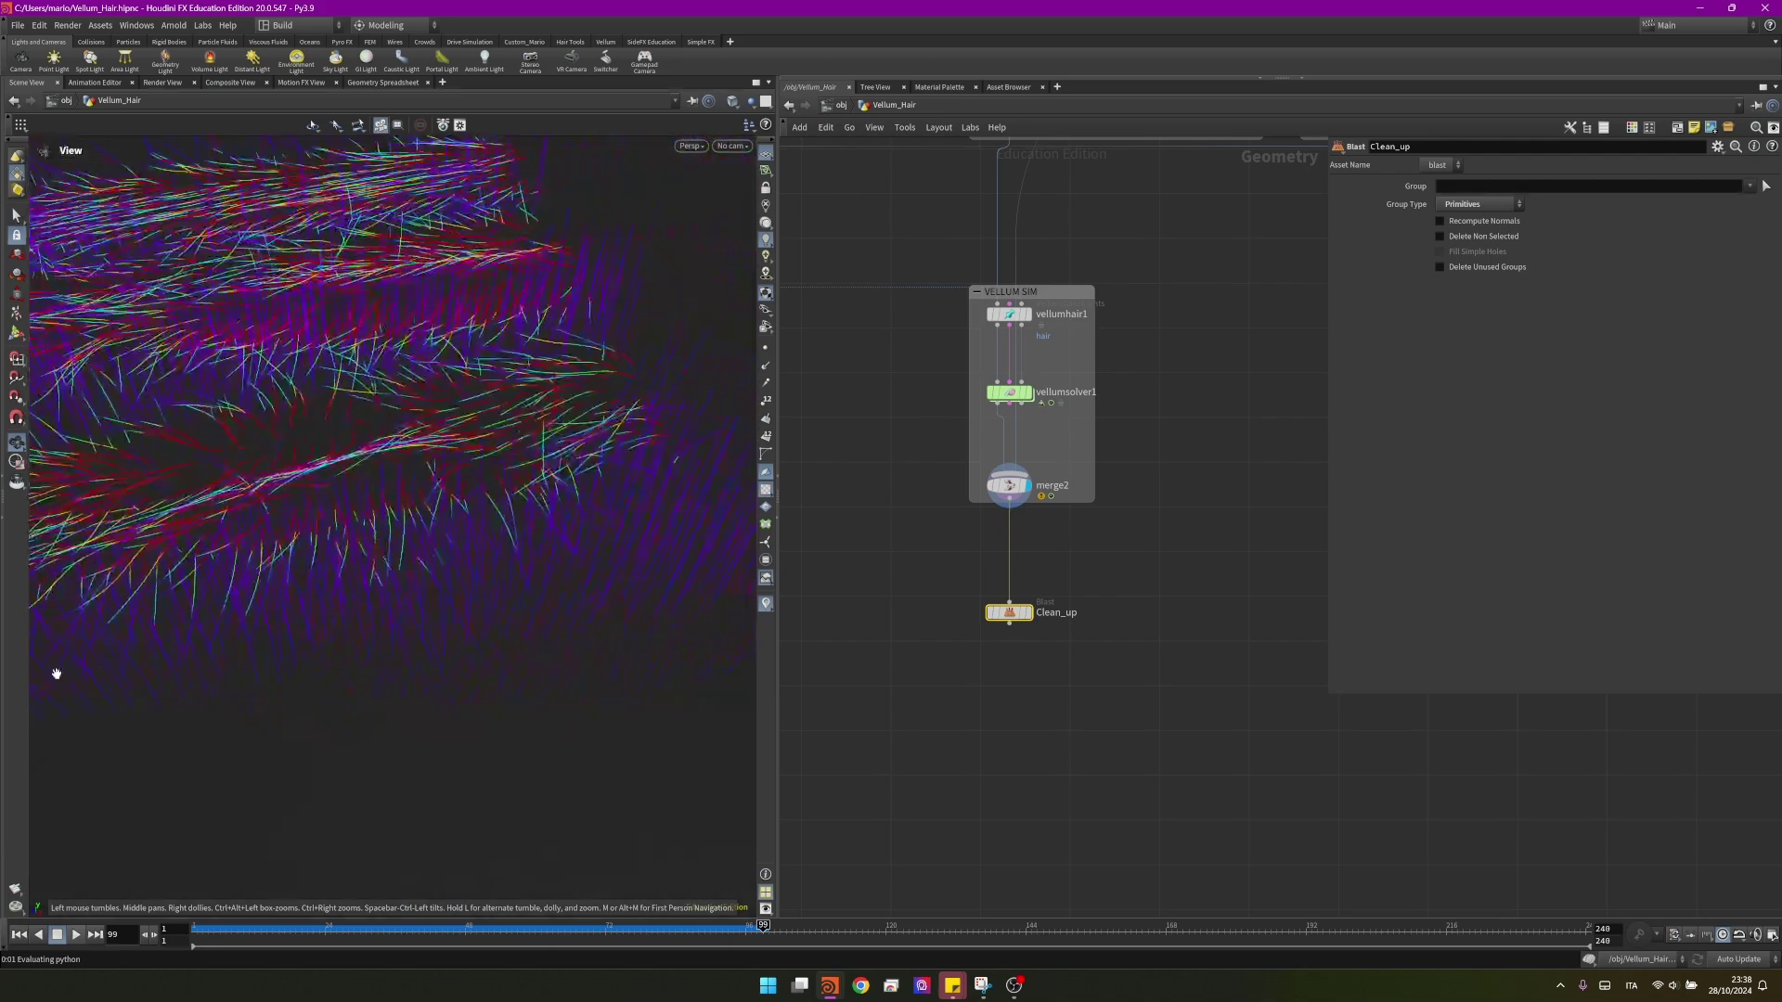
{"action": "left_click_drag", "start_coordinate": [532, 610], "coordinate": [600, 541], "text": "alt"}
{"action": "right_click_drag", "start_coordinate": [601, 541], "coordinate": [433, 504], "text": "alt"}
{"action": "middle_click_drag", "start_coordinate": [434, 505], "coordinate": [374, 532], "text": "alt"}
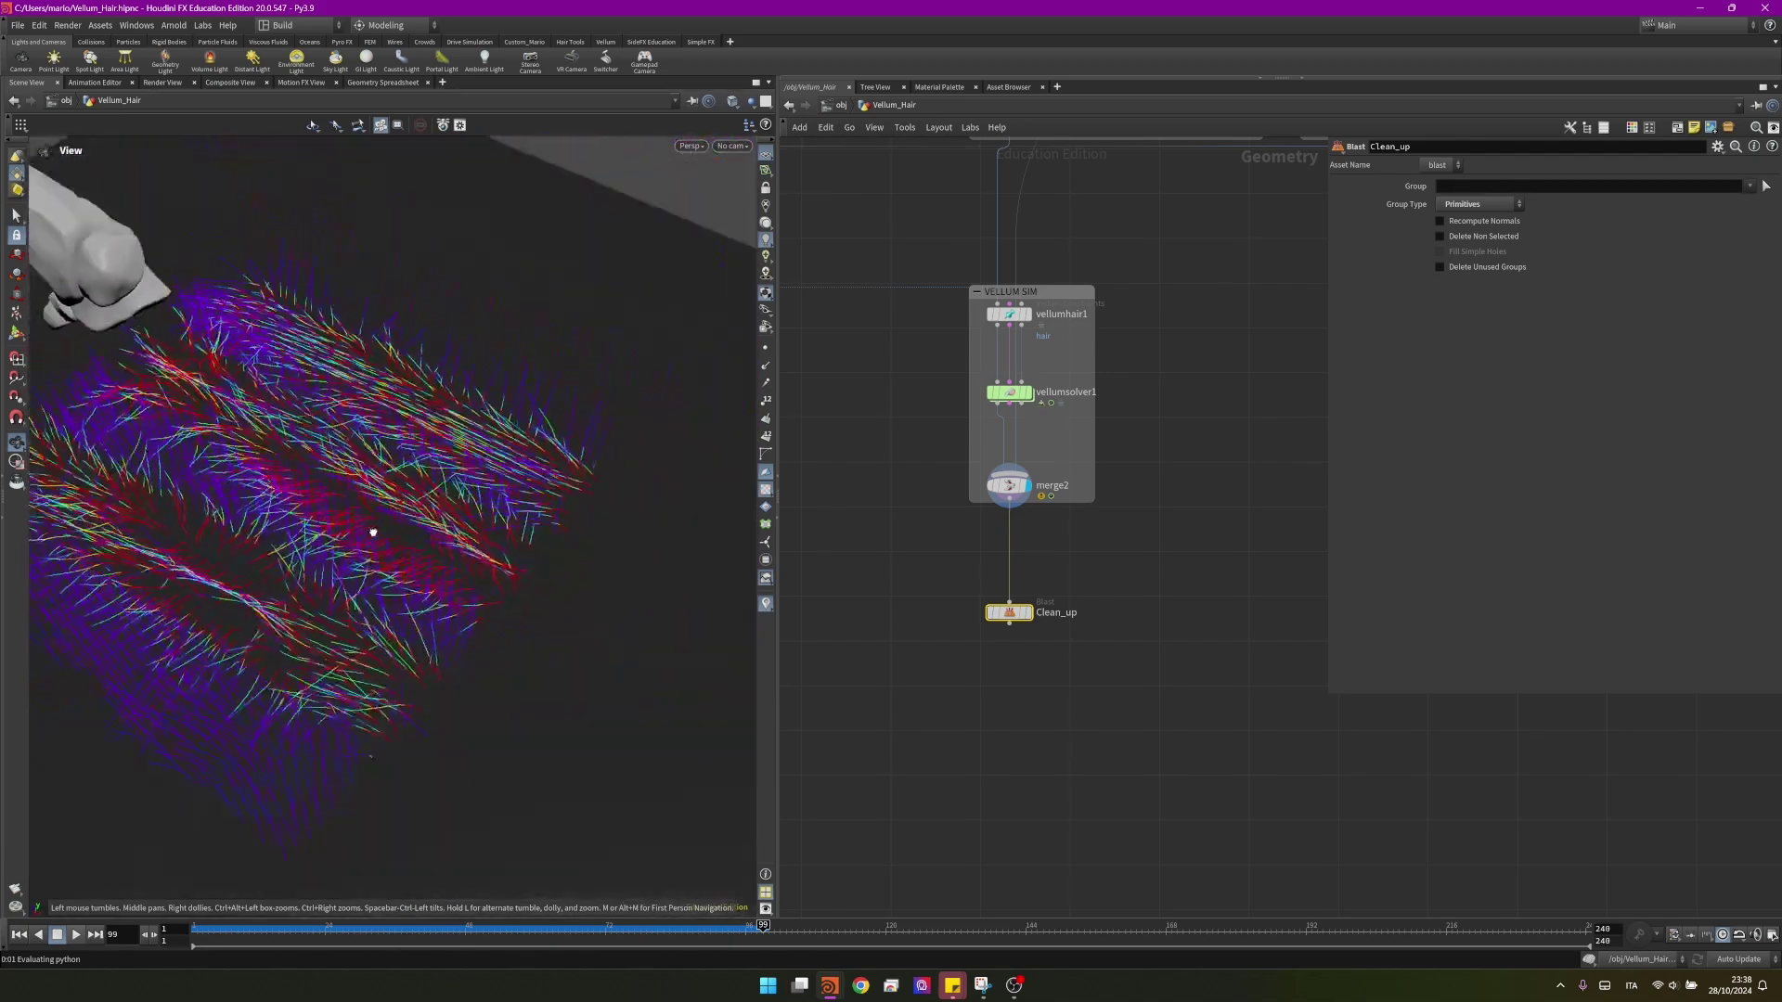
{"action": "left_click_drag", "start_coordinate": [374, 532], "coordinate": [278, 417], "text": "alt"}
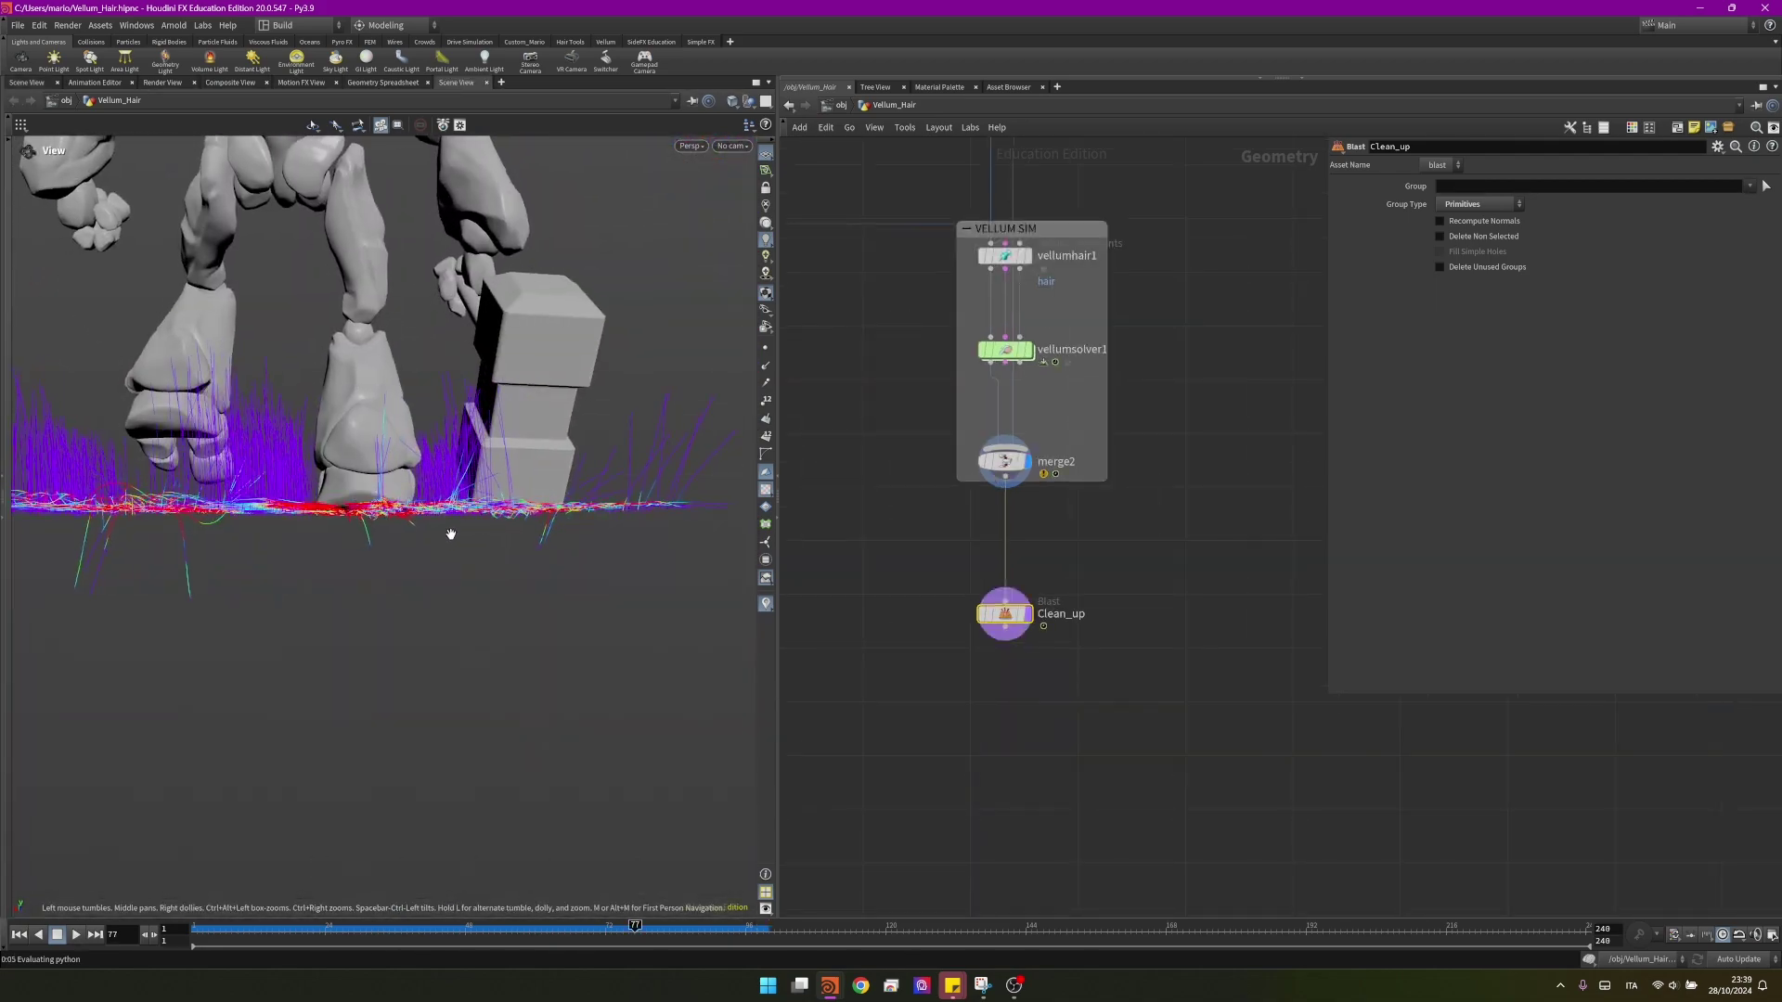
- Box-select the stray strands hanging below ground level beneath the Crag figure for the Clean_up group
{"action": "middle_click_drag", "start_coordinate": [447, 533], "coordinate": [469, 520]}
{"action": "left_click_drag", "start_coordinate": [469, 520], "coordinate": [493, 554], "text": "alt"}
{"action": "left_click_drag", "start_coordinate": [671, 643], "coordinate": [26, 512]}
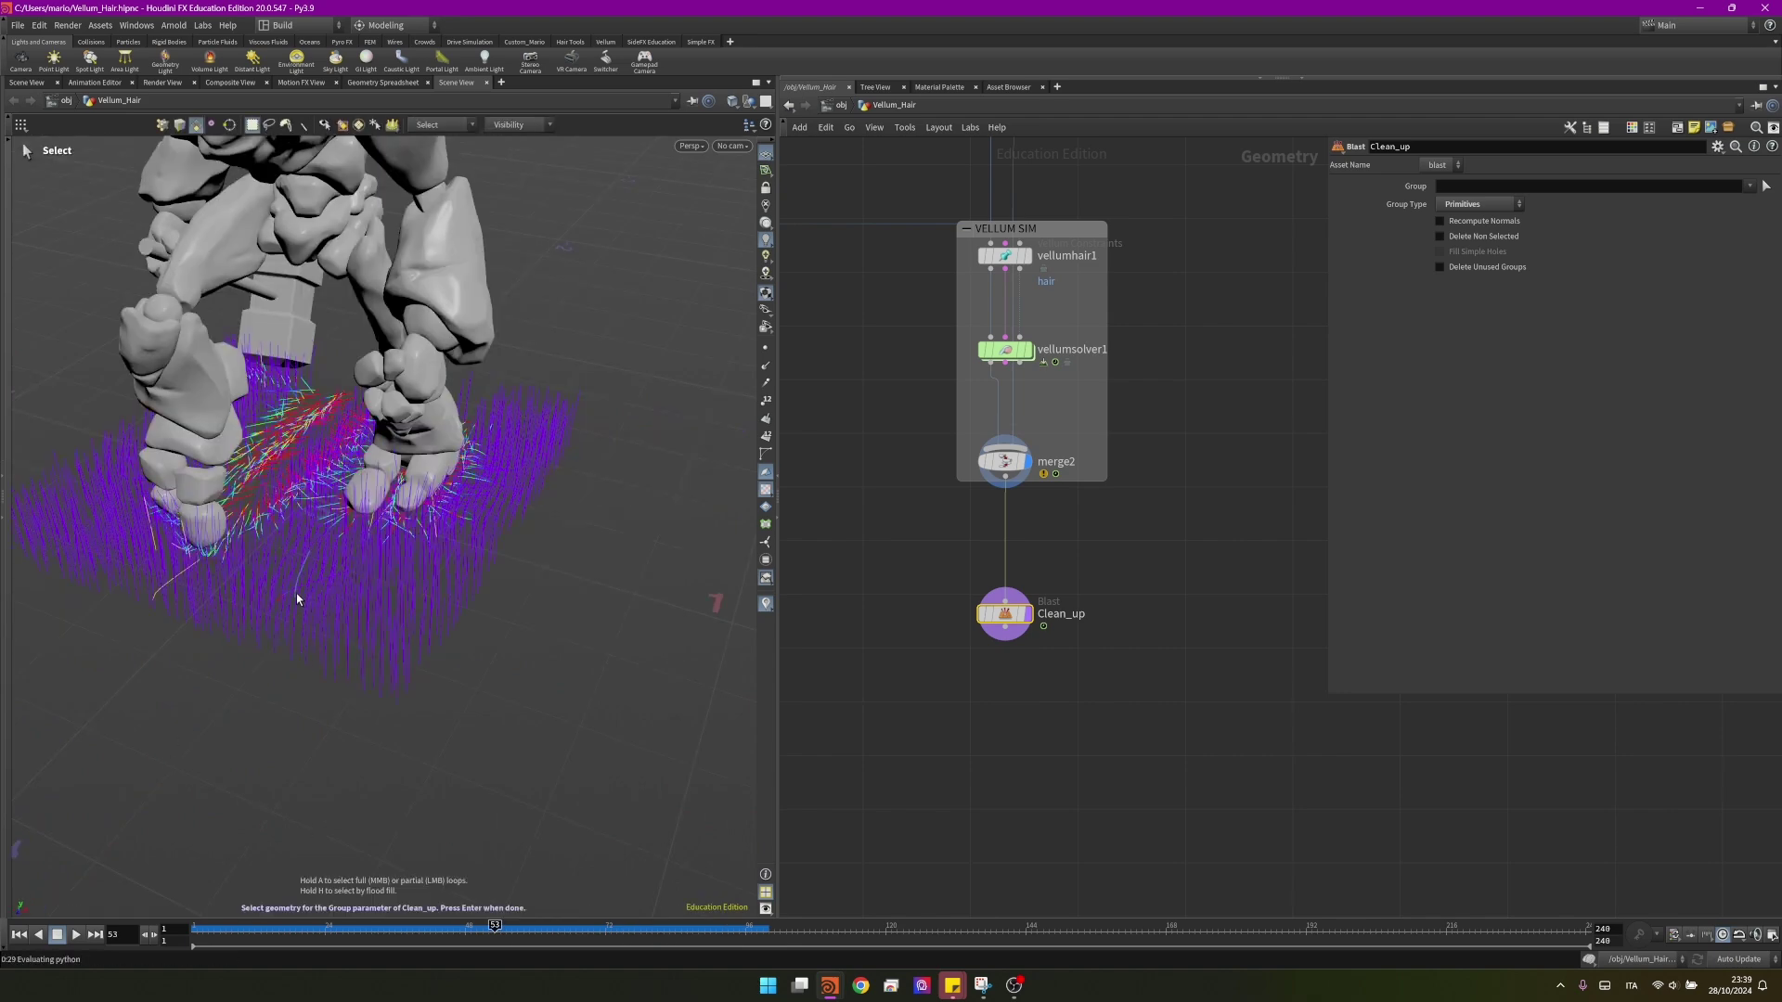
- Scrub to frame 67 and add the overstretched strands in front of Crag's foot to the Clean_up selection
{"action": "scroll", "coordinate": [297, 599], "scroll_direction": "up", "scroll_amount": 5}
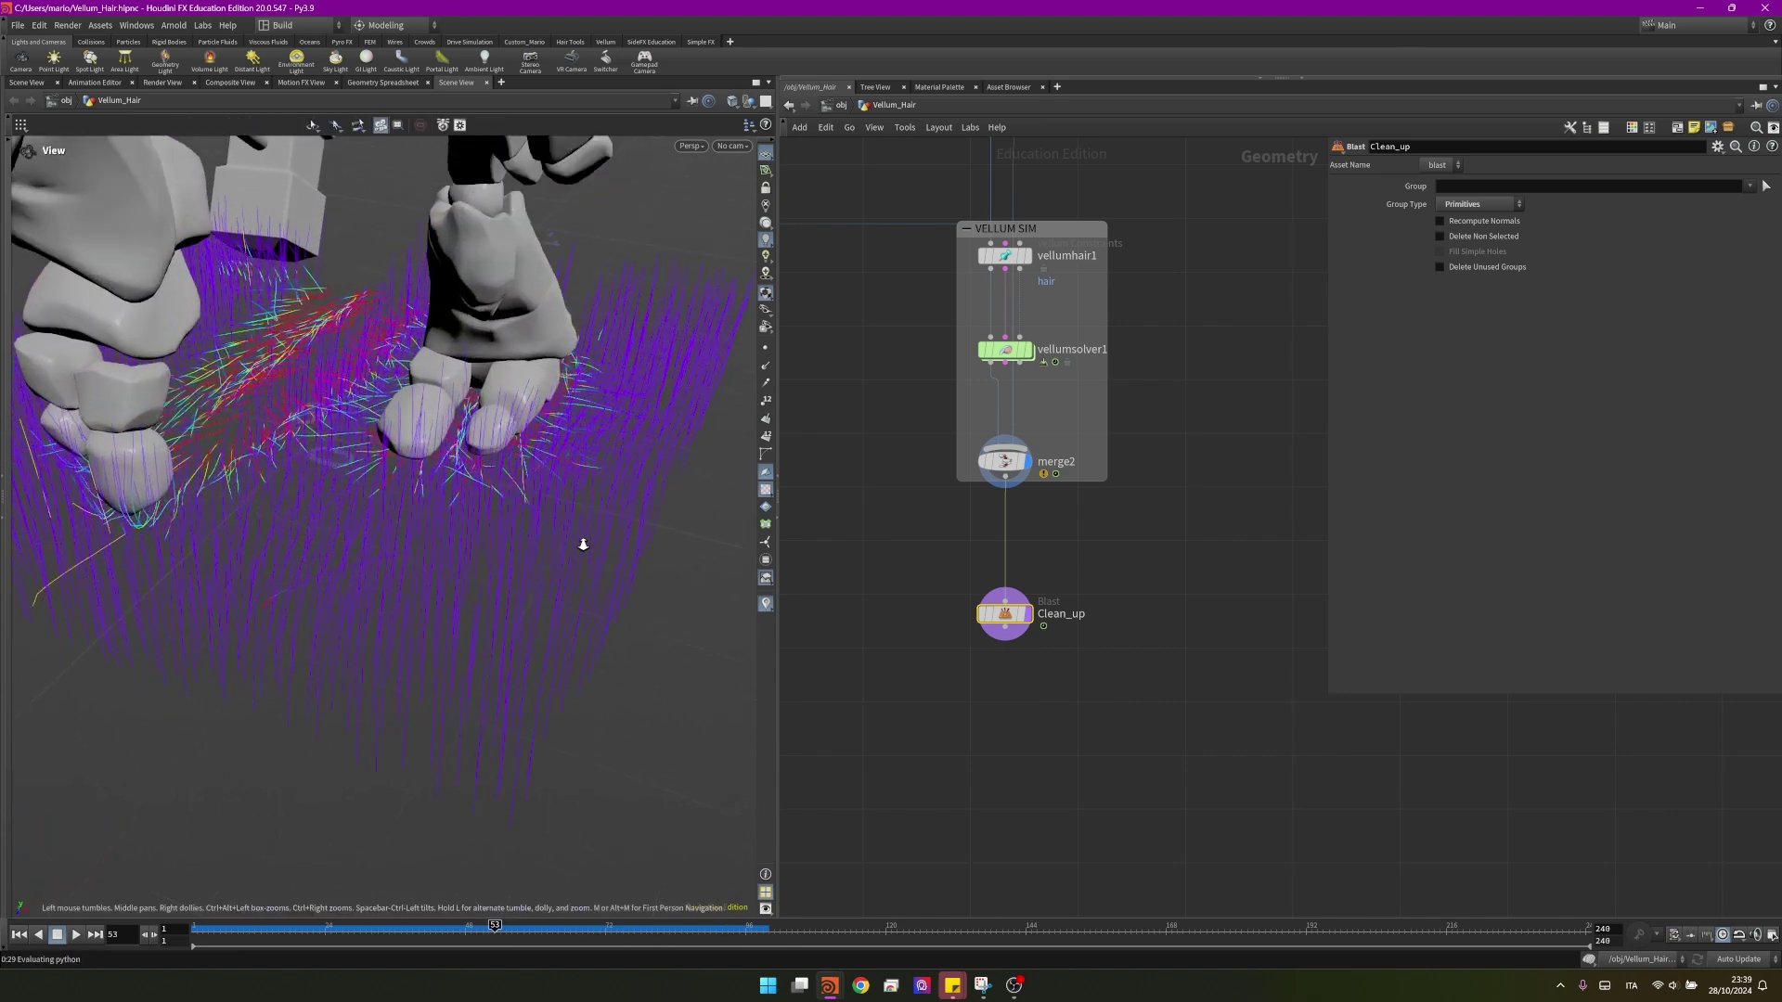
{"action": "scroll", "coordinate": [320, 576], "scroll_direction": "down", "scroll_amount": 5}
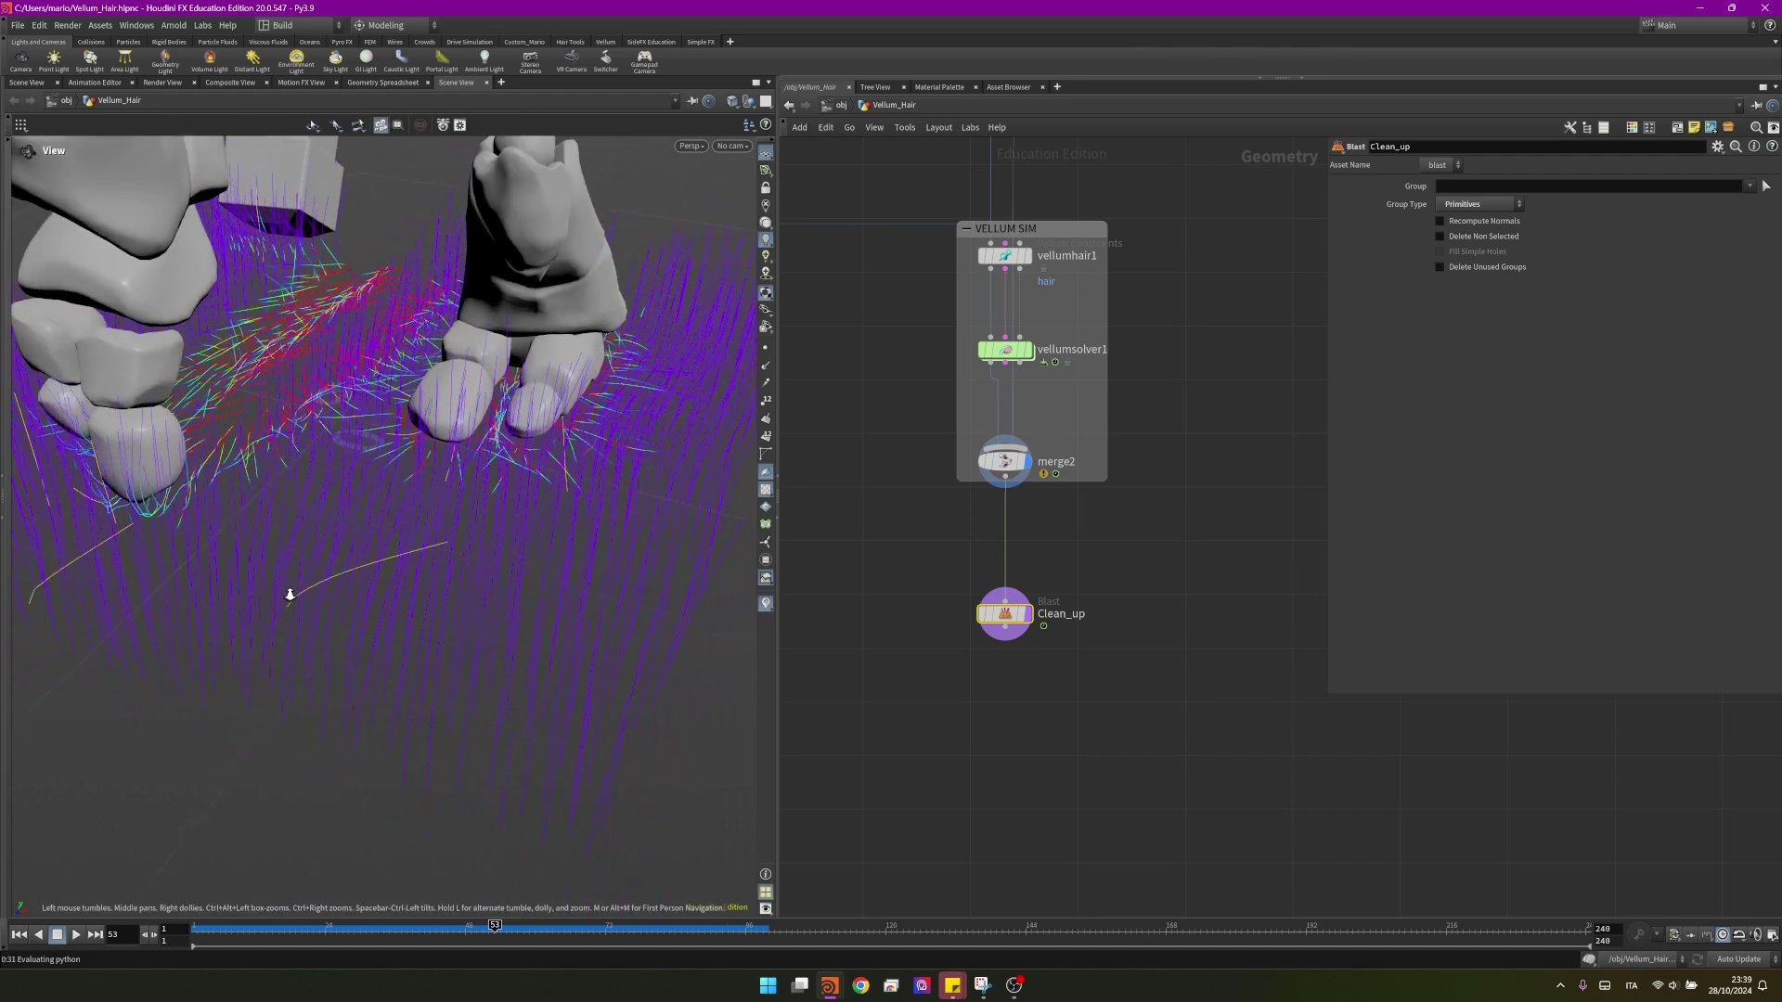
{"action": "left_click_drag", "start_coordinate": [264, 928], "coordinate": [576, 927]}
{"action": "right_click_drag", "start_coordinate": [295, 589], "coordinate": [607, 550], "text": "alt"}
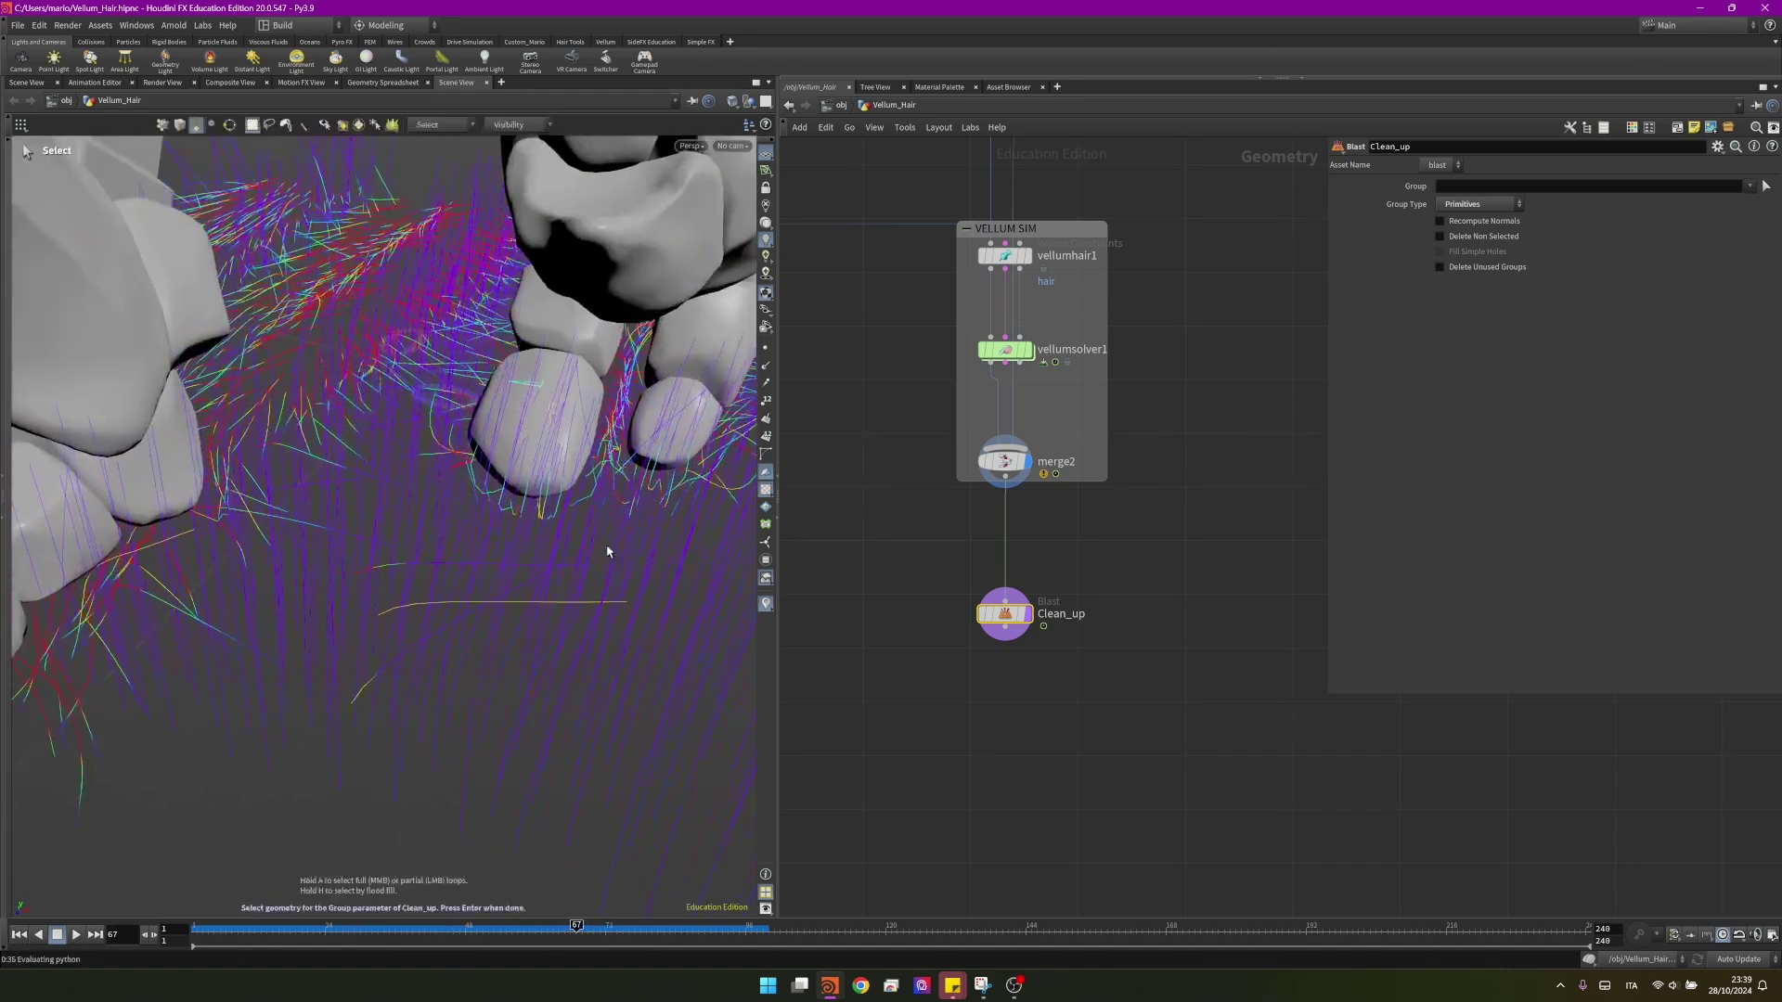
{"action": "left_click", "coordinate": [425, 564], "text": "shift"}
- Check the grass from other sides up to frame 87 for stray strands and accept the selection as the Clean_up group
{"action": "right_click_drag", "start_coordinate": [498, 544], "coordinate": [163, 600], "text": "alt"}
{"action": "left_click_drag", "start_coordinate": [164, 600], "coordinate": [290, 557], "text": "alt"}
{"action": "right_click_drag", "start_coordinate": [290, 556], "coordinate": [211, 517], "text": "alt"}
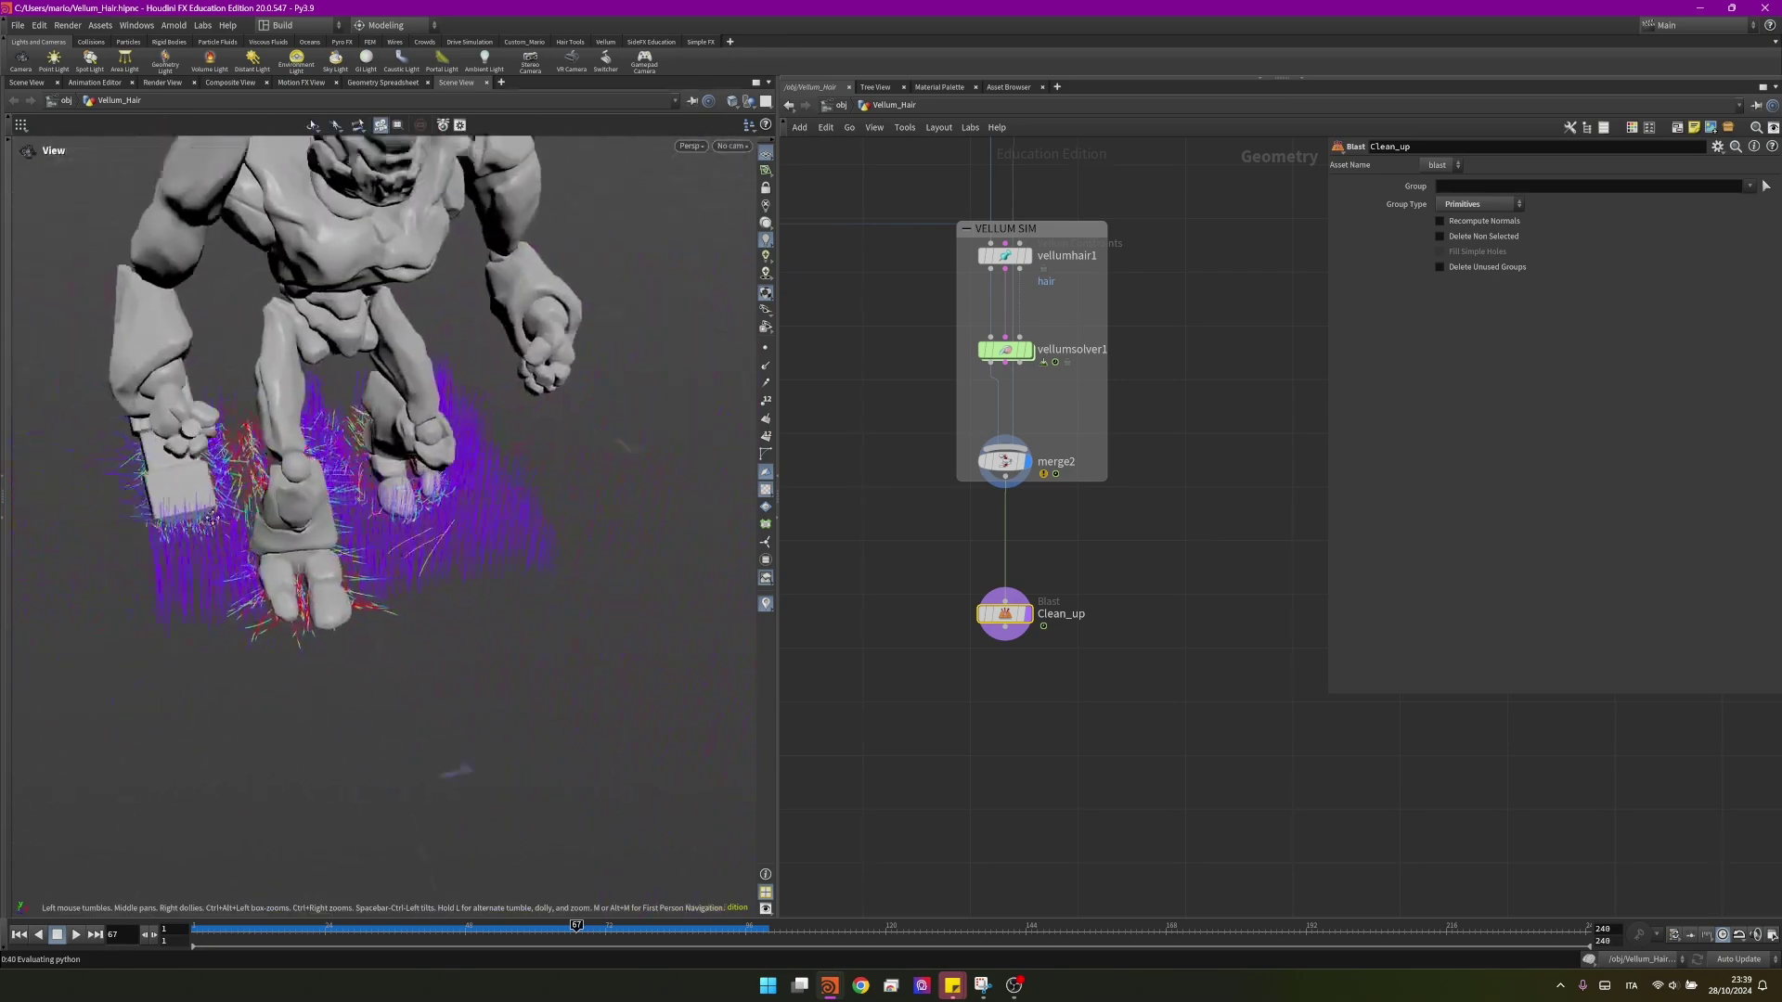
{"action": "left_click_drag", "start_coordinate": [211, 517], "coordinate": [436, 594], "text": "alt"}
{"action": "middle_click_drag", "start_coordinate": [436, 593], "coordinate": [315, 557], "text": "alt"}
{"action": "right_click_drag", "start_coordinate": [316, 557], "coordinate": [349, 615], "text": "alt"}
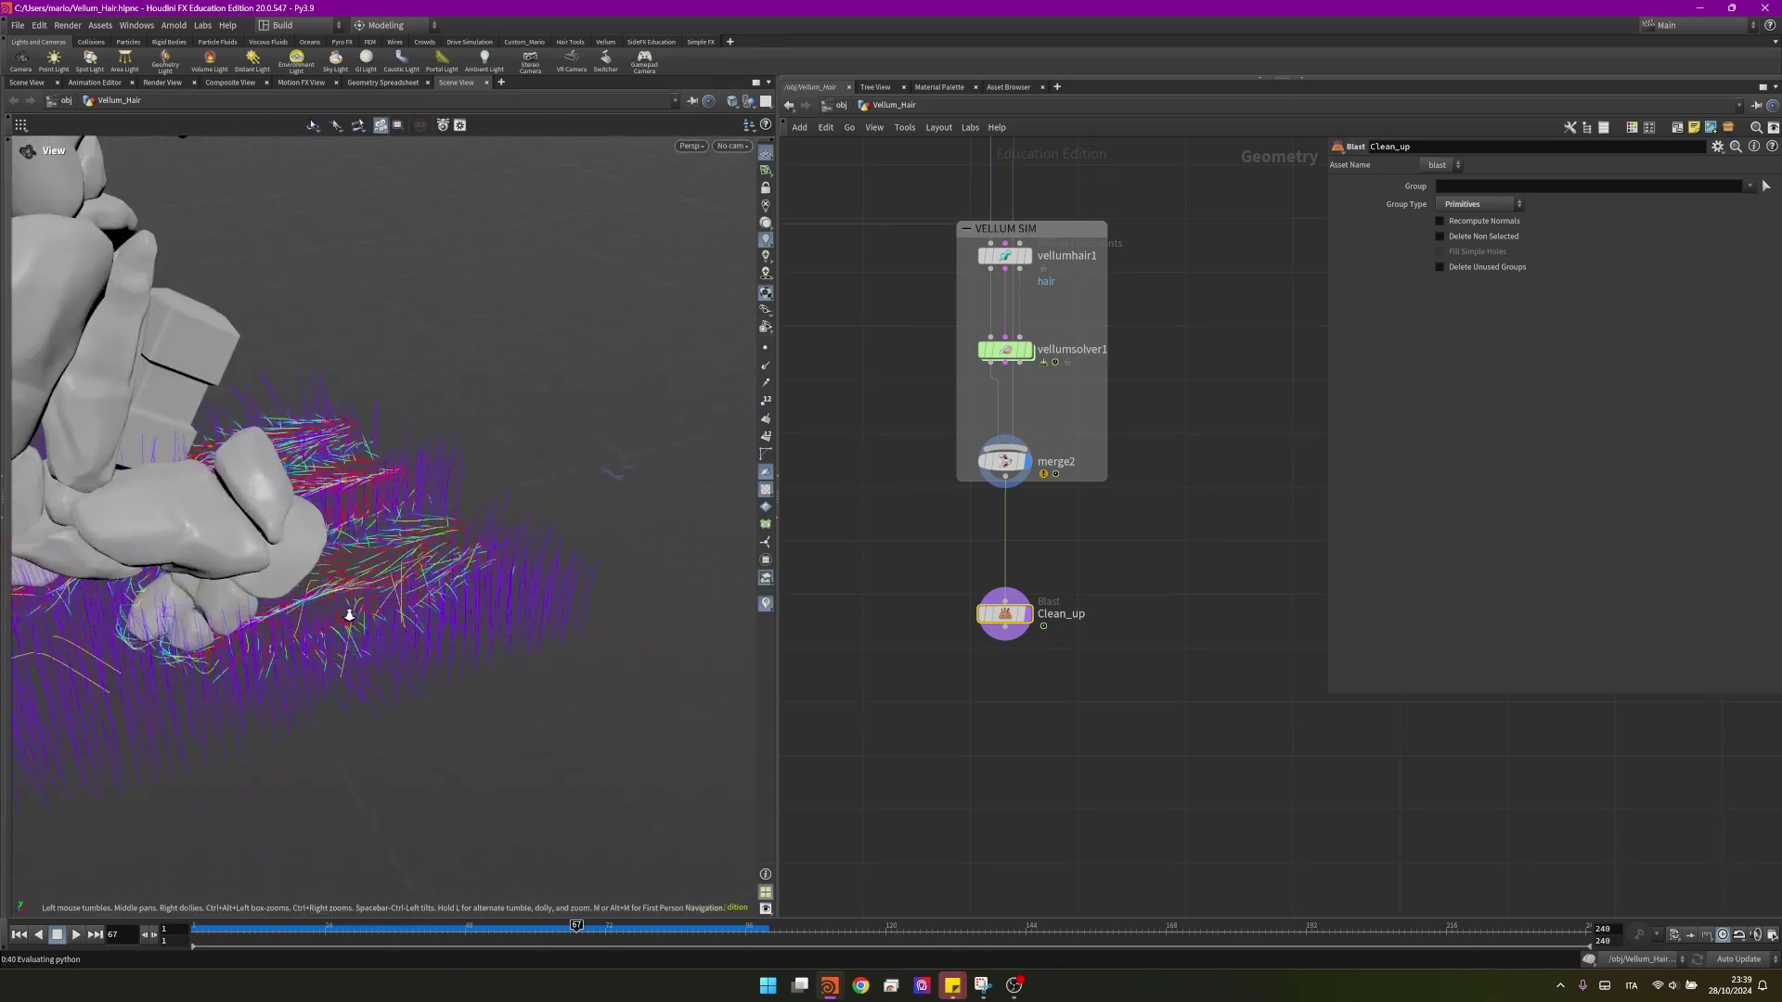
{"action": "left_click_drag", "start_coordinate": [348, 616], "coordinate": [307, 532]}
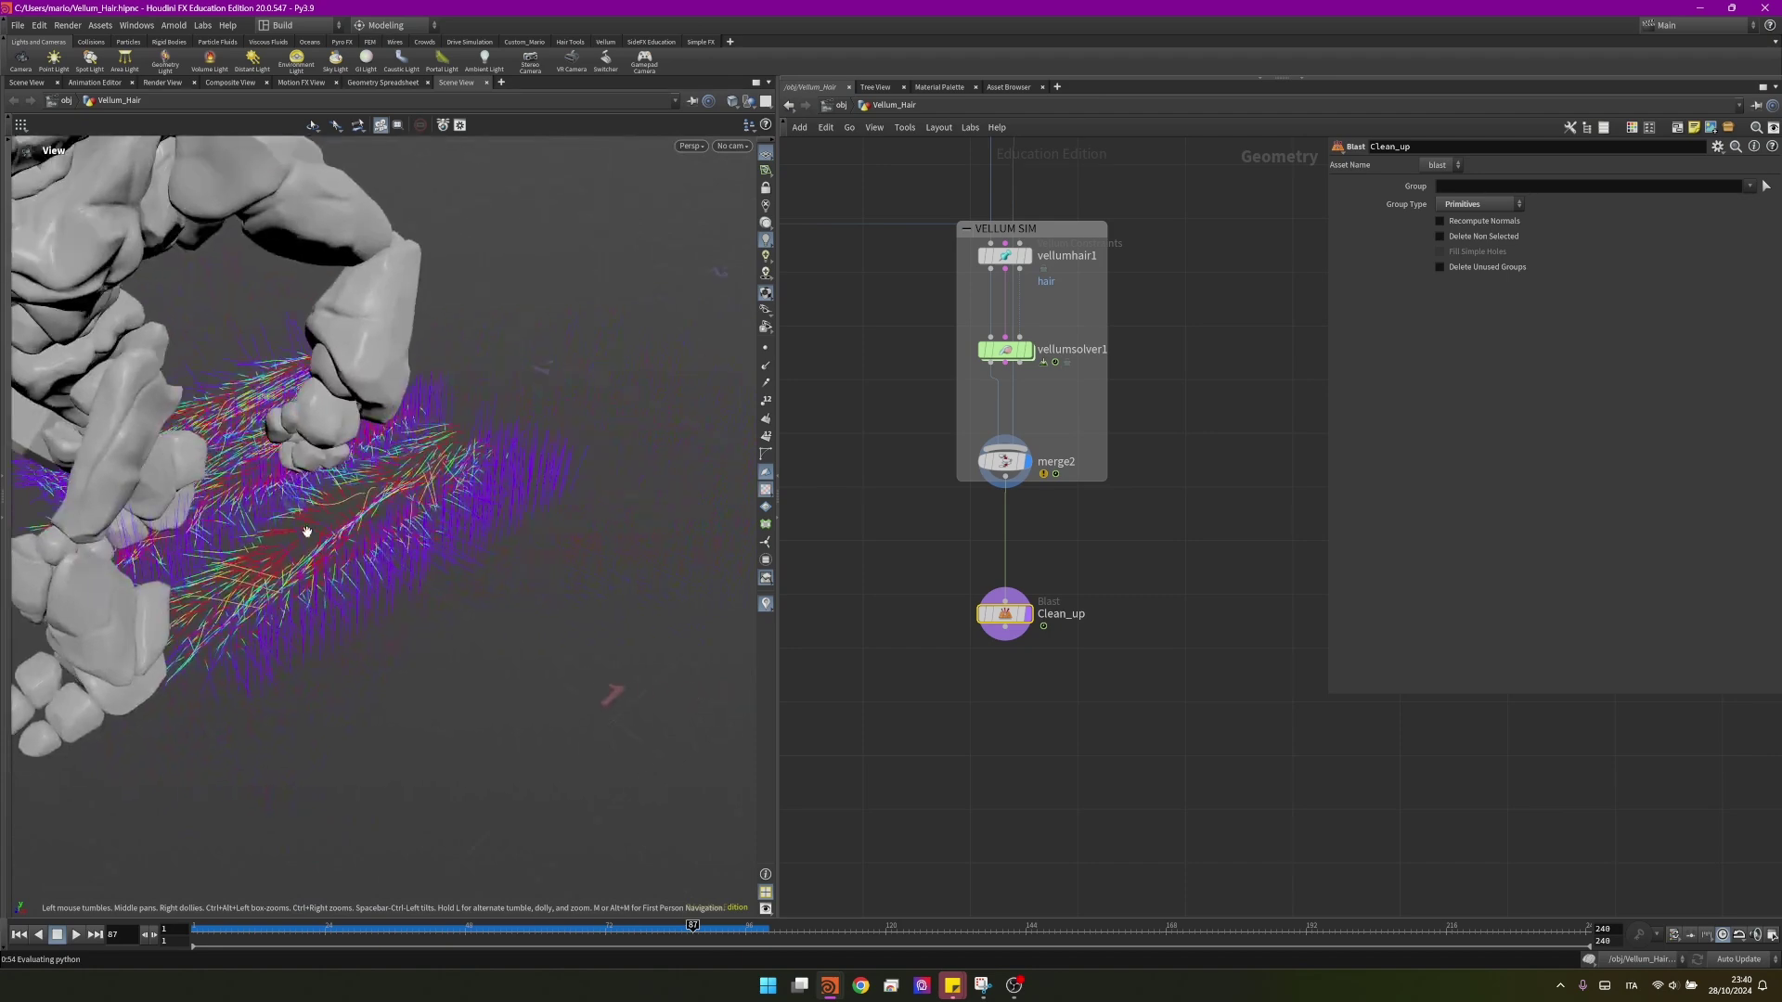
{"action": "key", "text": "Return"}
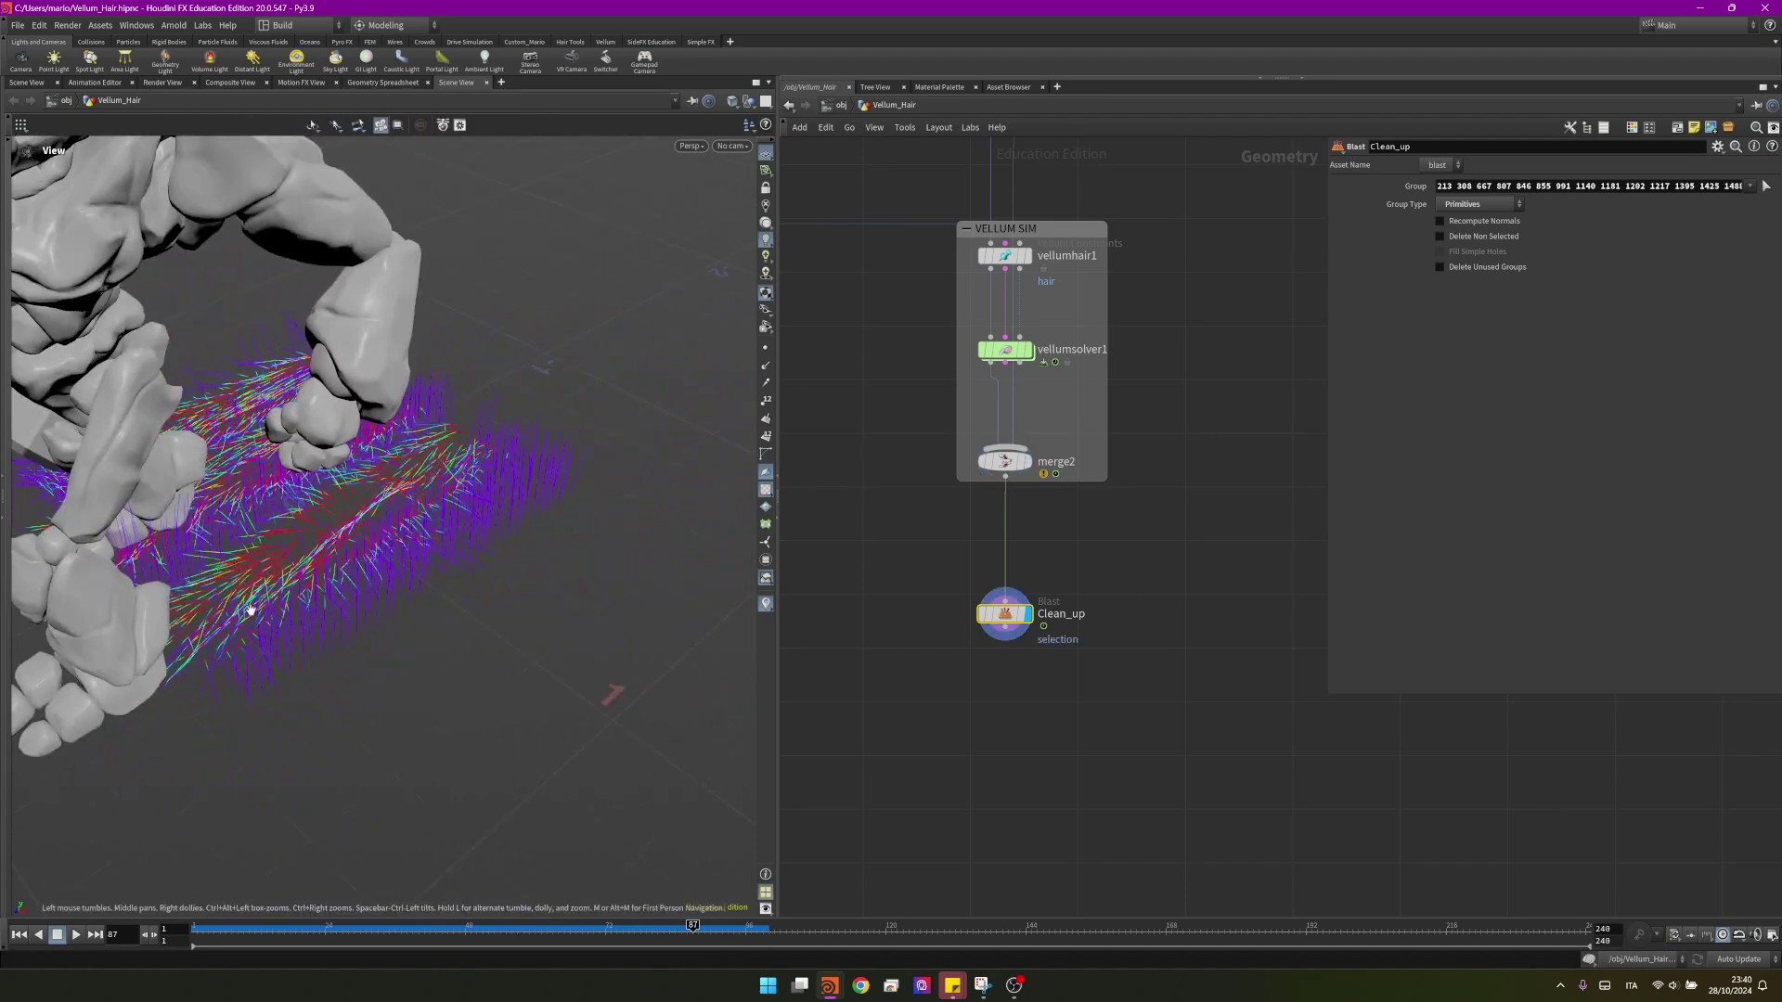
- Play the cleaned simulation from the first frame and stop it at frame 92
{"action": "left_click", "coordinate": [196, 922]}
{"action": "left_click", "coordinate": [75, 934]}
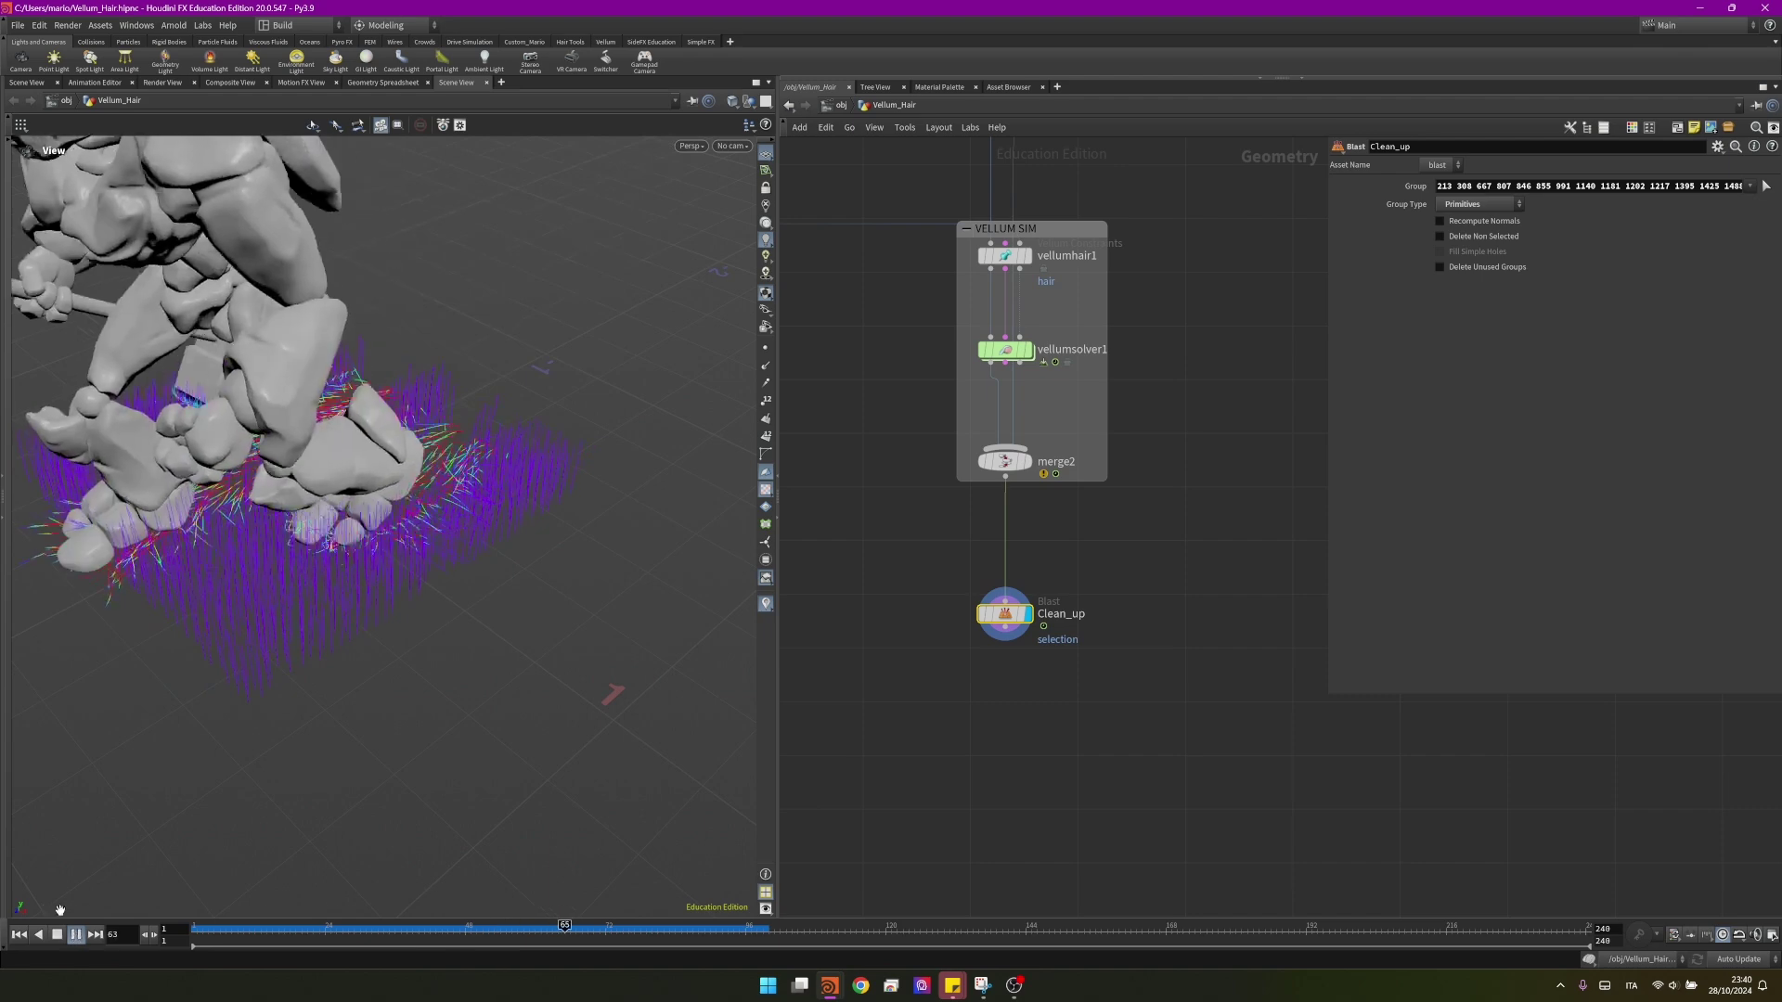
{"action": "left_click", "coordinate": [57, 934]}
- Examine the cleaned grass around Crag's feet at frame 92 from several angles, along with the complete node network
{"action": "right_click_drag", "start_coordinate": [164, 614], "coordinate": [311, 553]}
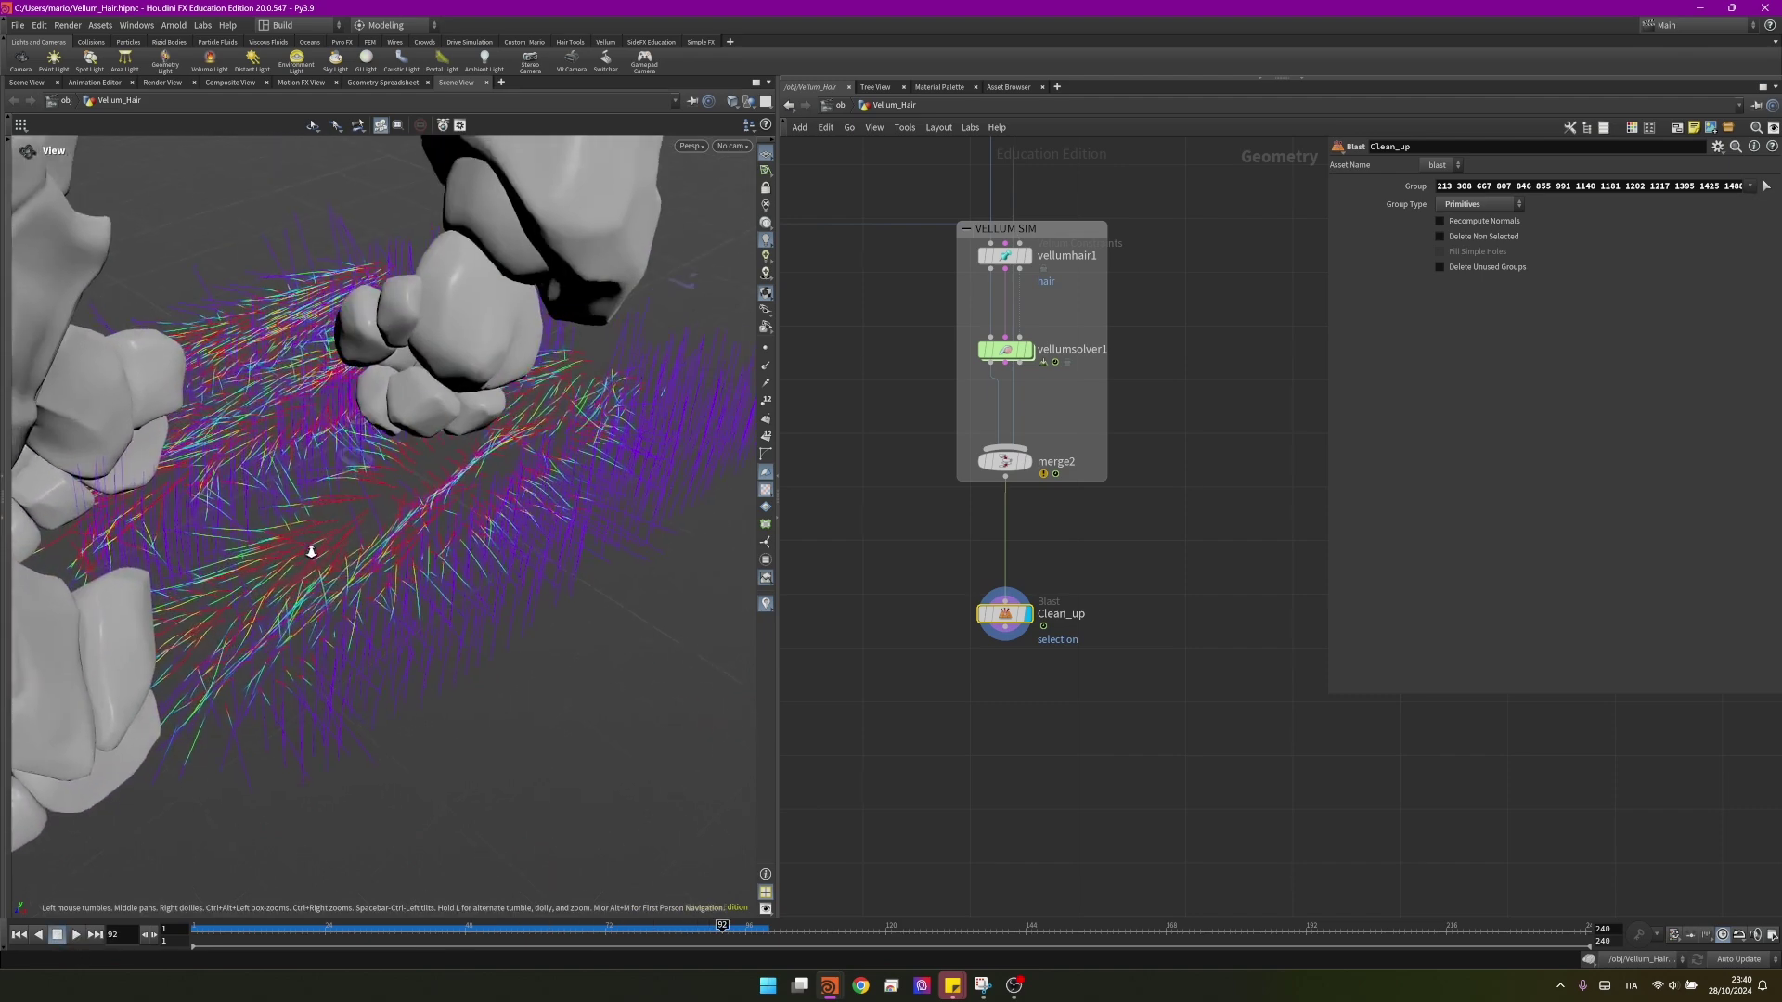
{"action": "left_click_drag", "start_coordinate": [311, 552], "coordinate": [307, 415]}
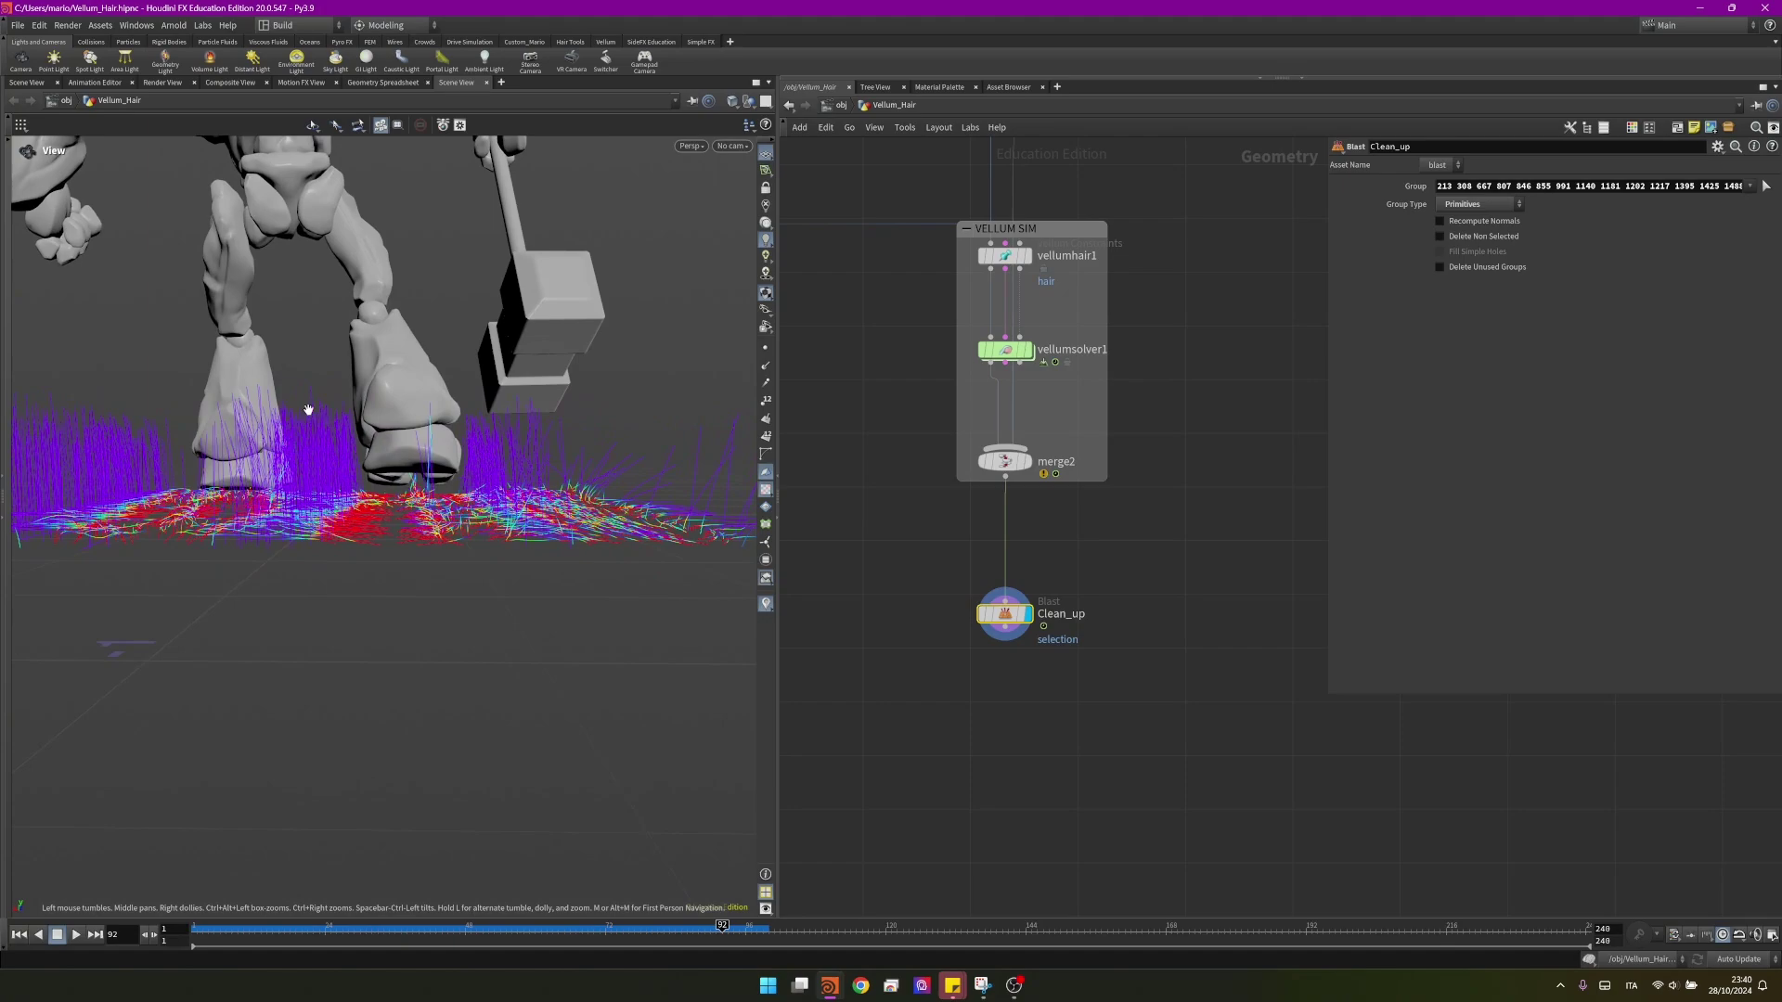
{"action": "left_click_drag", "start_coordinate": [473, 477], "coordinate": [462, 589]}
{"action": "right_click_drag", "start_coordinate": [388, 465], "coordinate": [799, 391]}
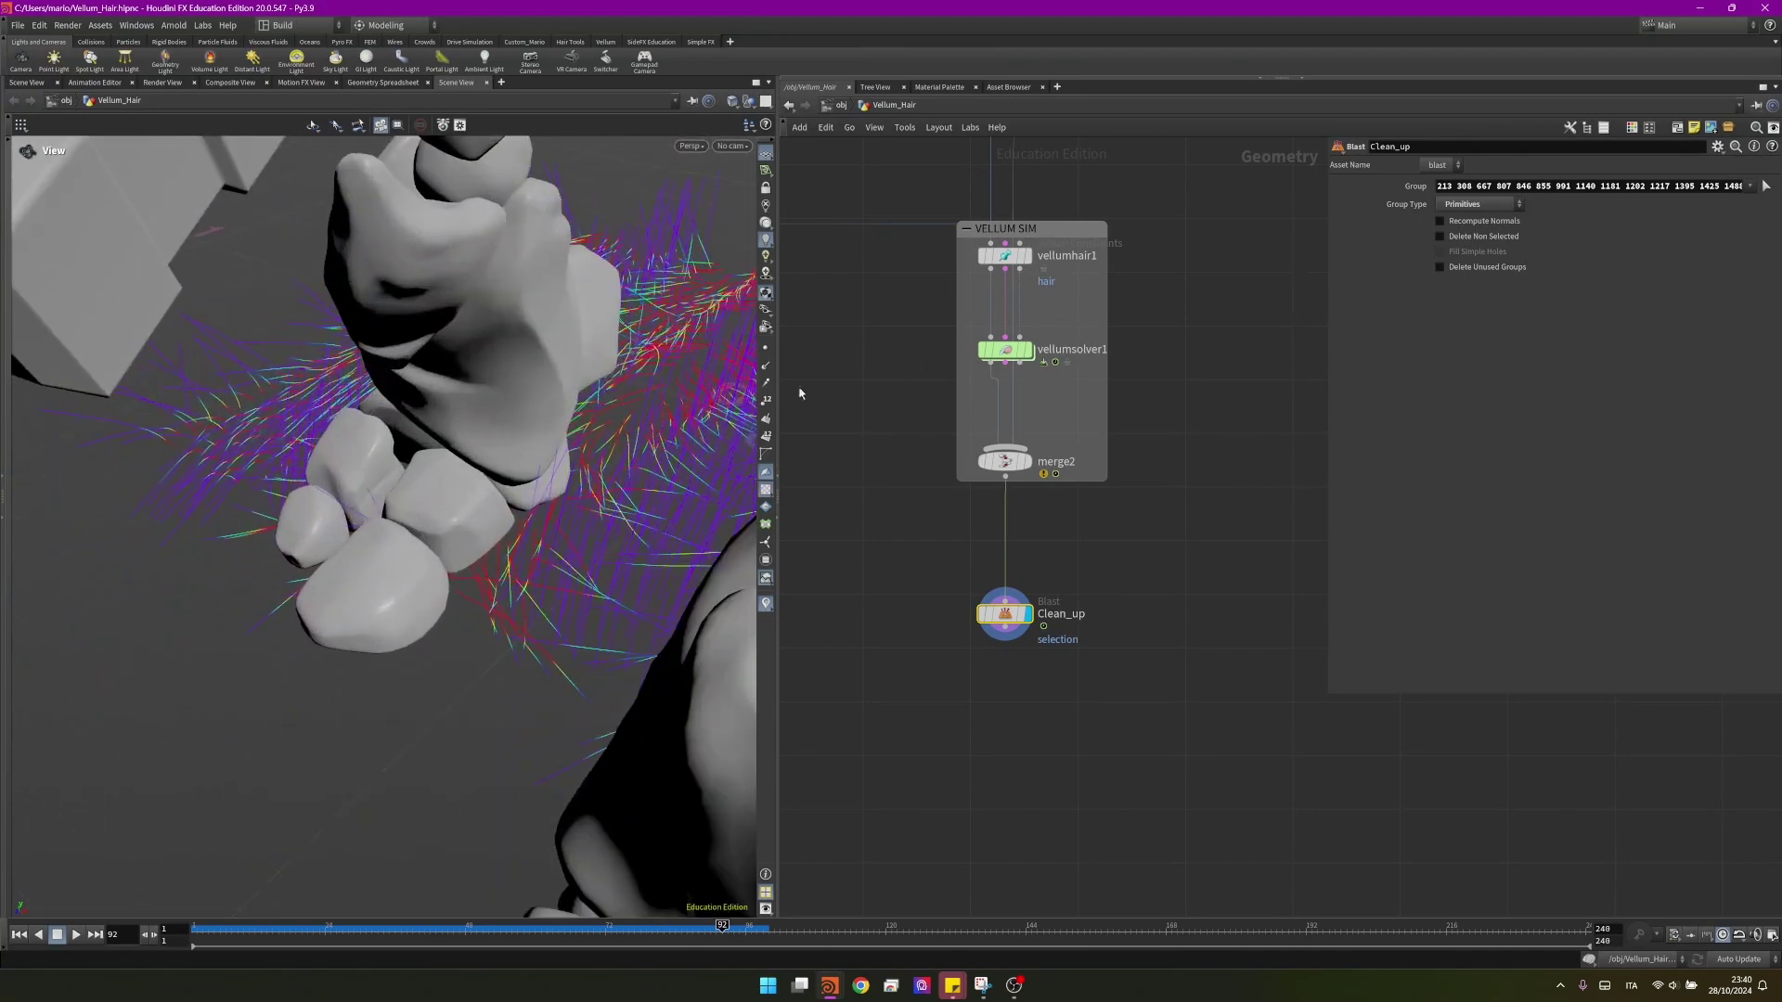
{"action": "left_click_drag", "start_coordinate": [411, 510], "coordinate": [579, 460]}
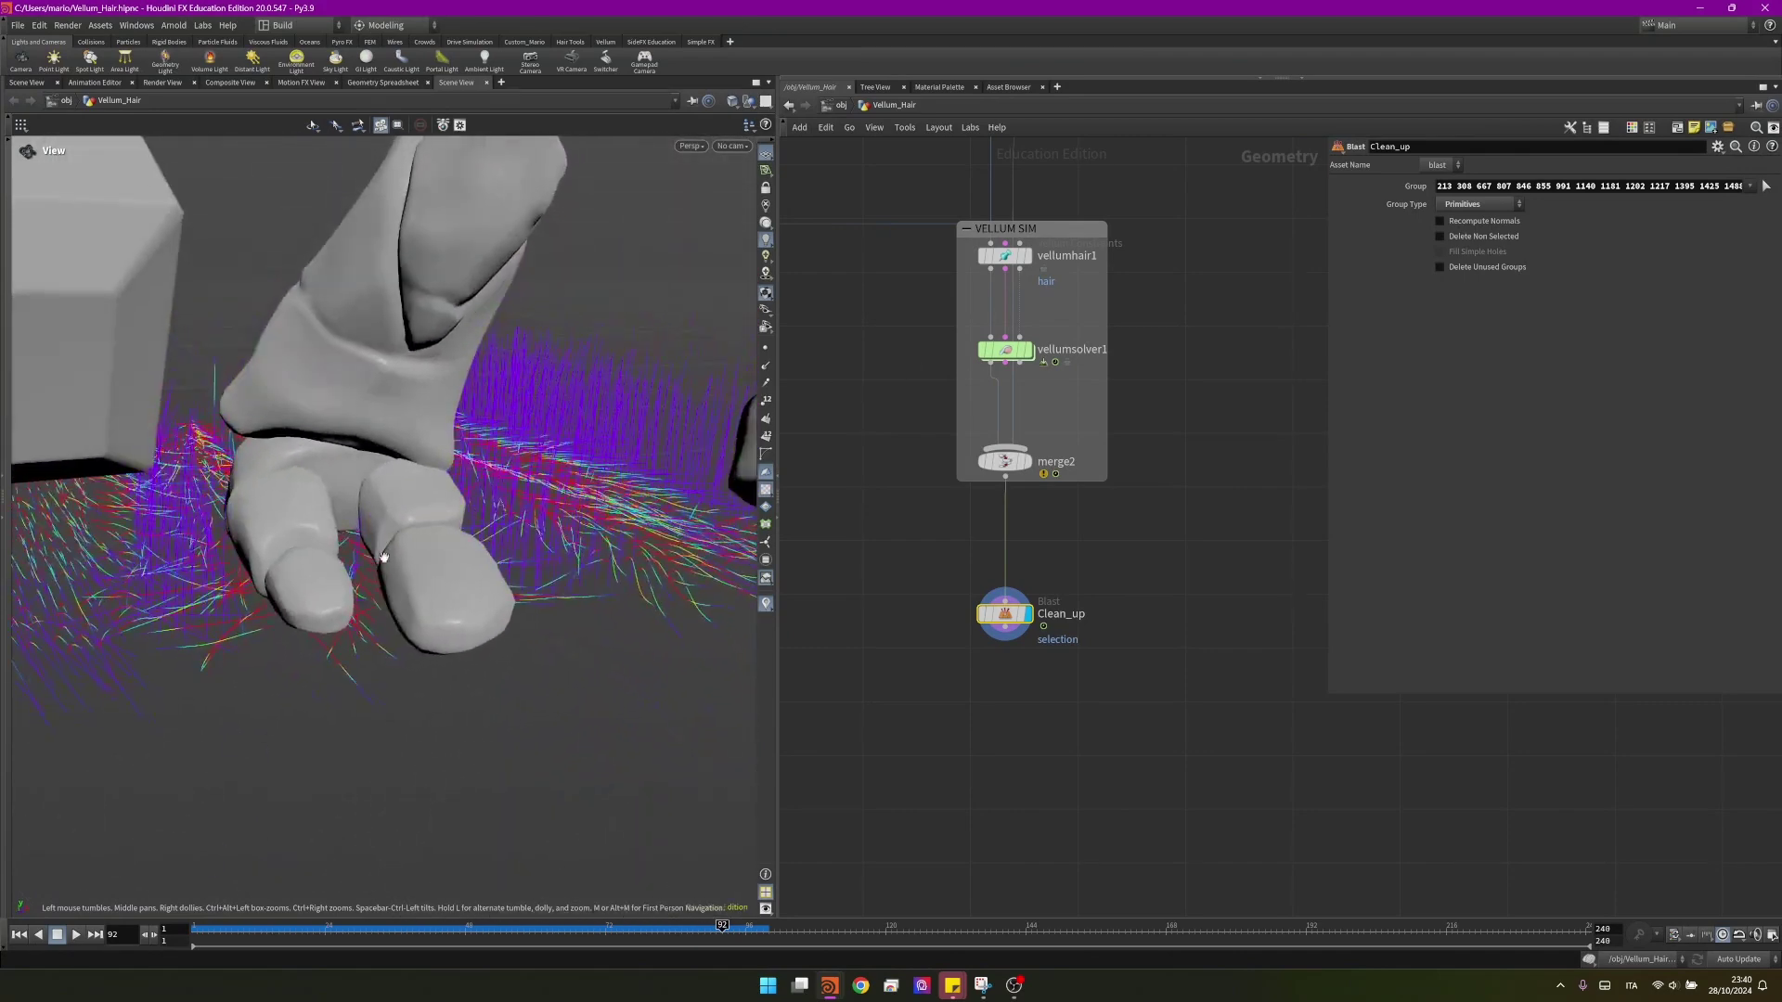
{"action": "right_click_drag", "start_coordinate": [381, 557], "coordinate": [422, 386]}
{"action": "left_click_drag", "start_coordinate": [421, 386], "coordinate": [402, 567]}
{"action": "scroll", "coordinate": [933, 757], "scroll_direction": "down", "scroll_amount": 3}
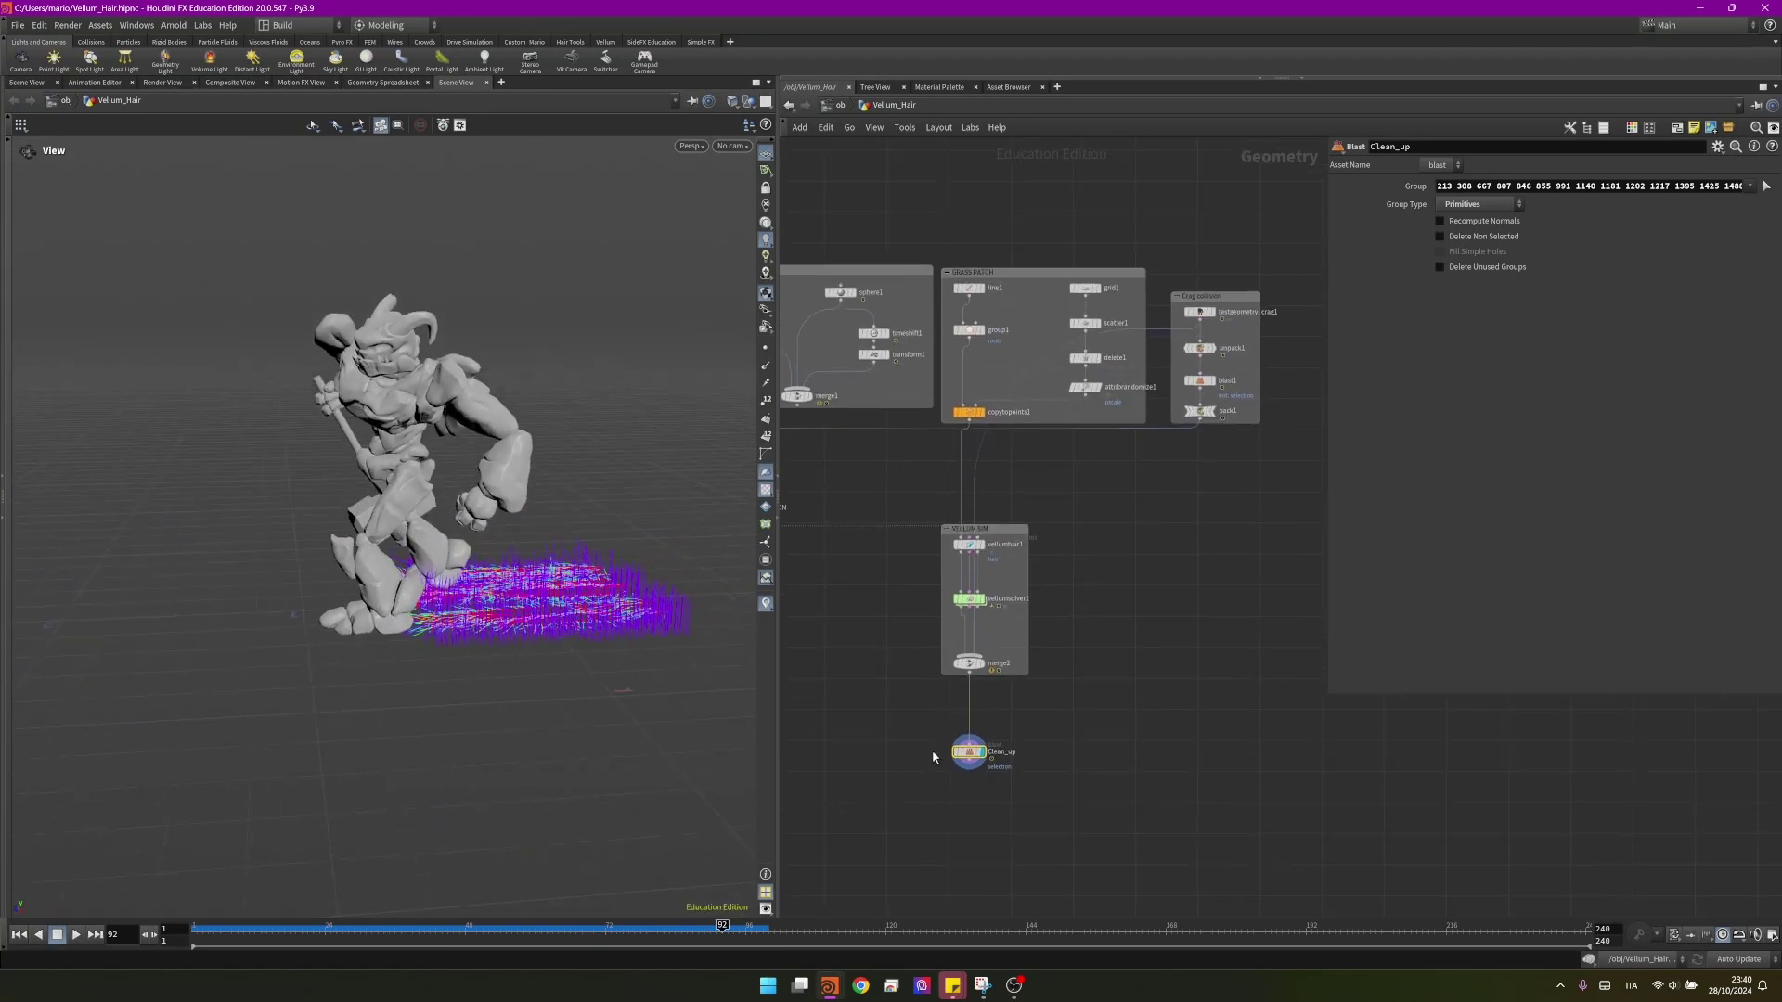
{"action": "scroll", "coordinate": [1162, 520], "scroll_direction": "down", "scroll_amount": 4}
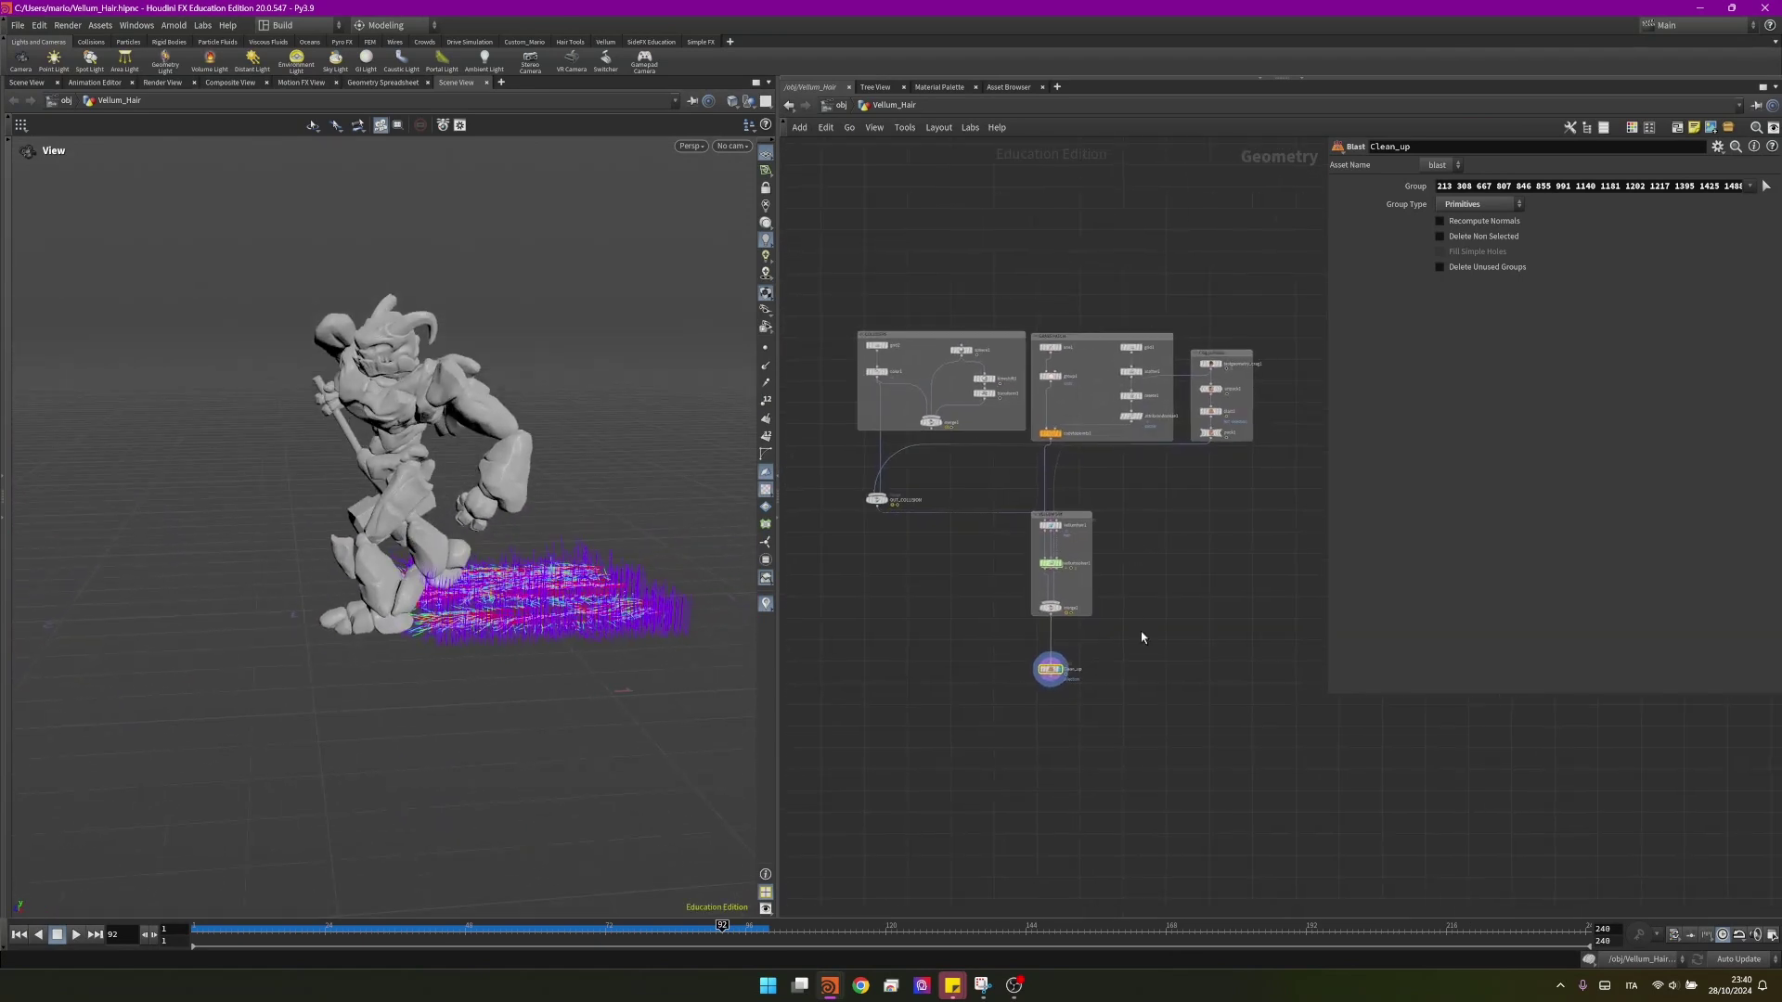
- Examine the grass patch with the sphere colliders and their crossing trails at frame 42 from several angles
{"action": "left_click_drag", "start_coordinate": [468, 583], "coordinate": [649, 598]}
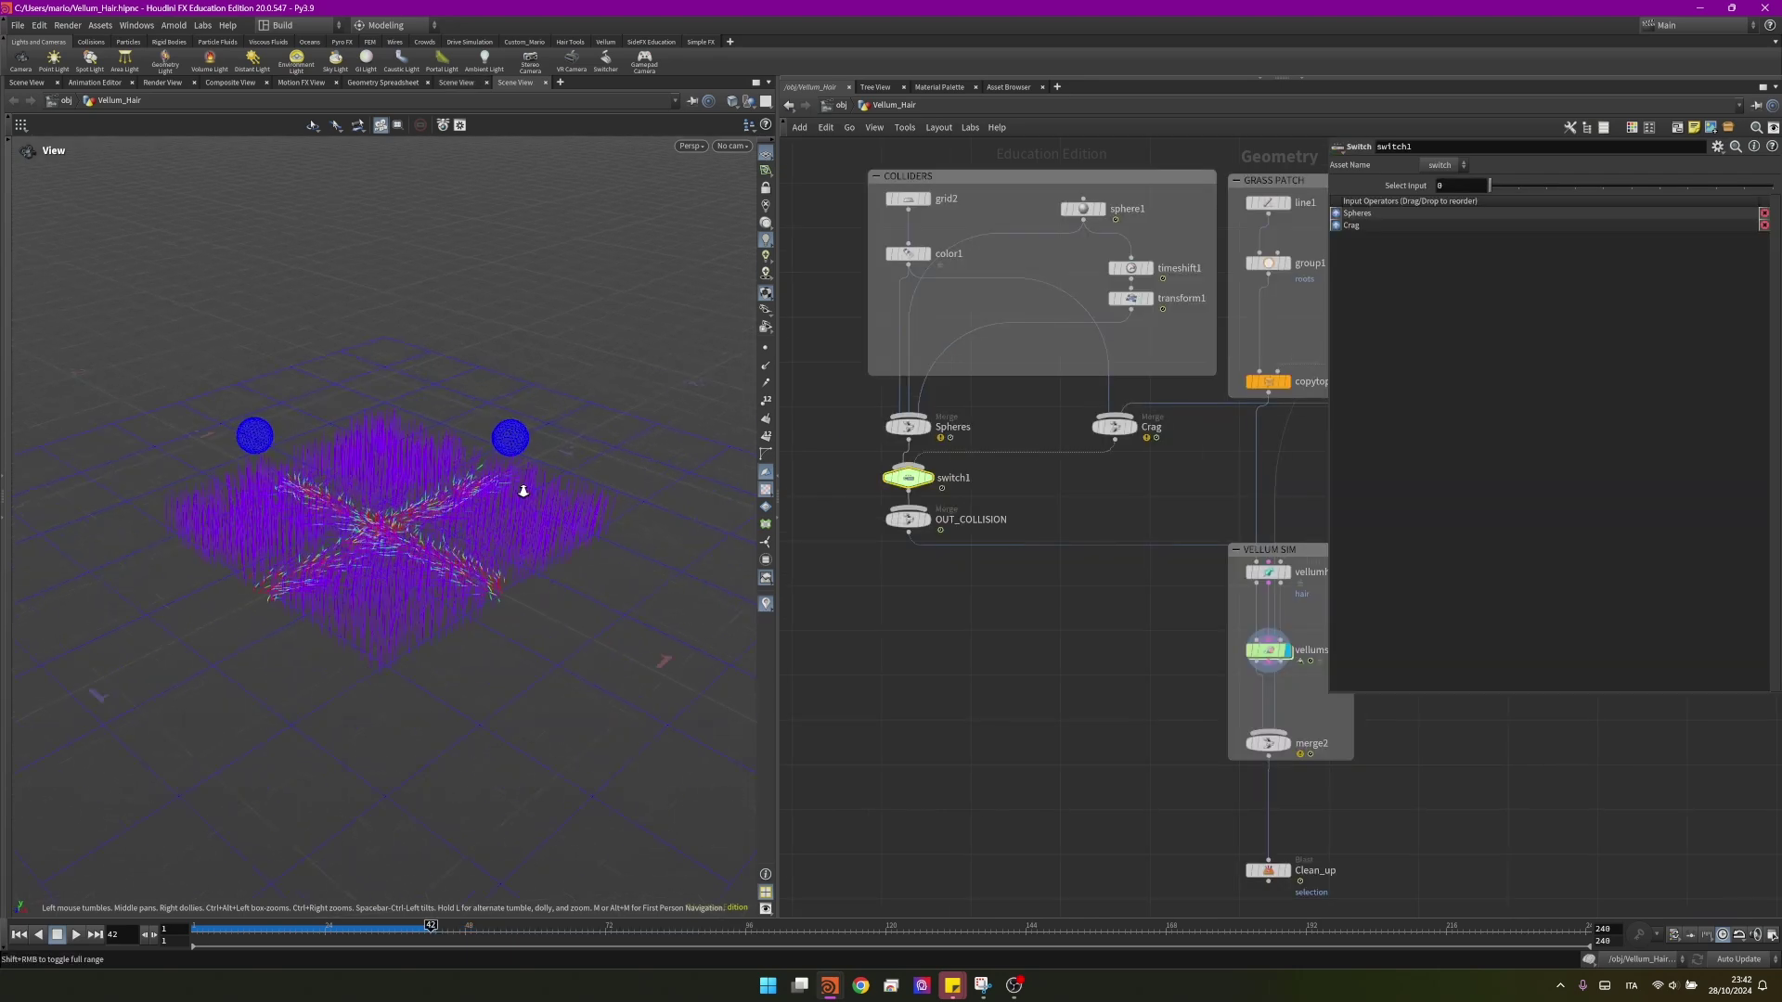
{"action": "left_click_drag", "start_coordinate": [517, 484], "coordinate": [433, 525]}
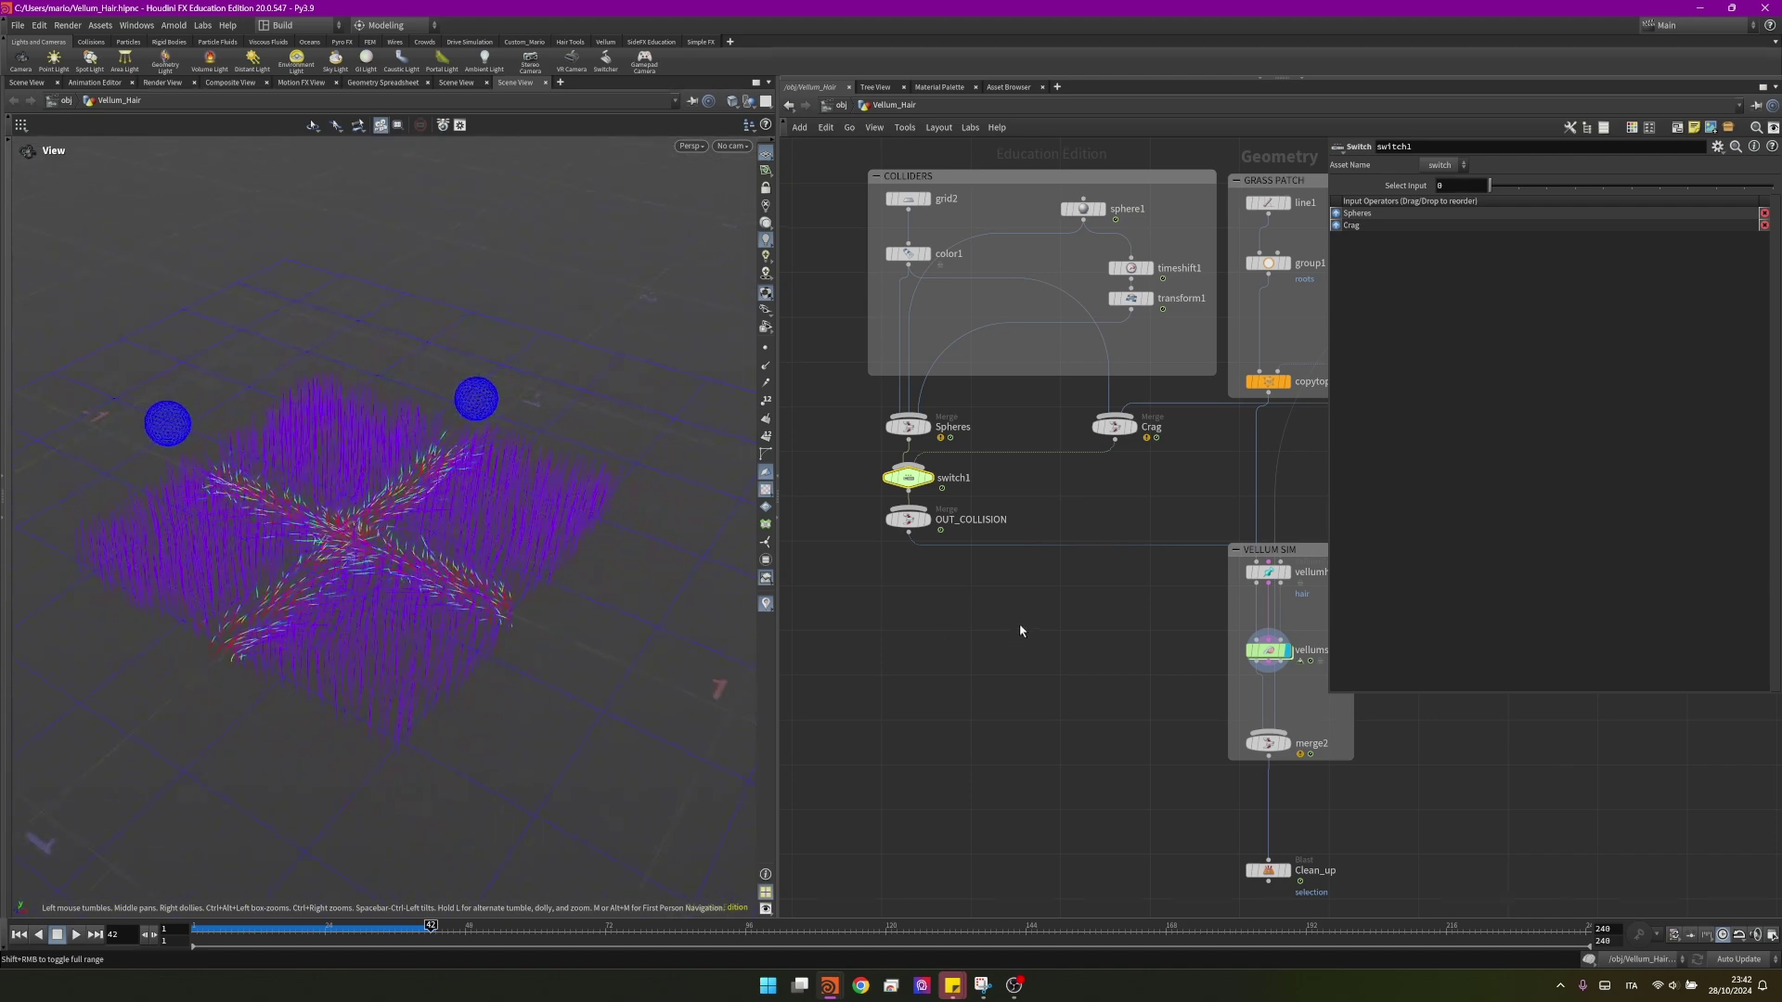
{"action": "key", "text": "h"}
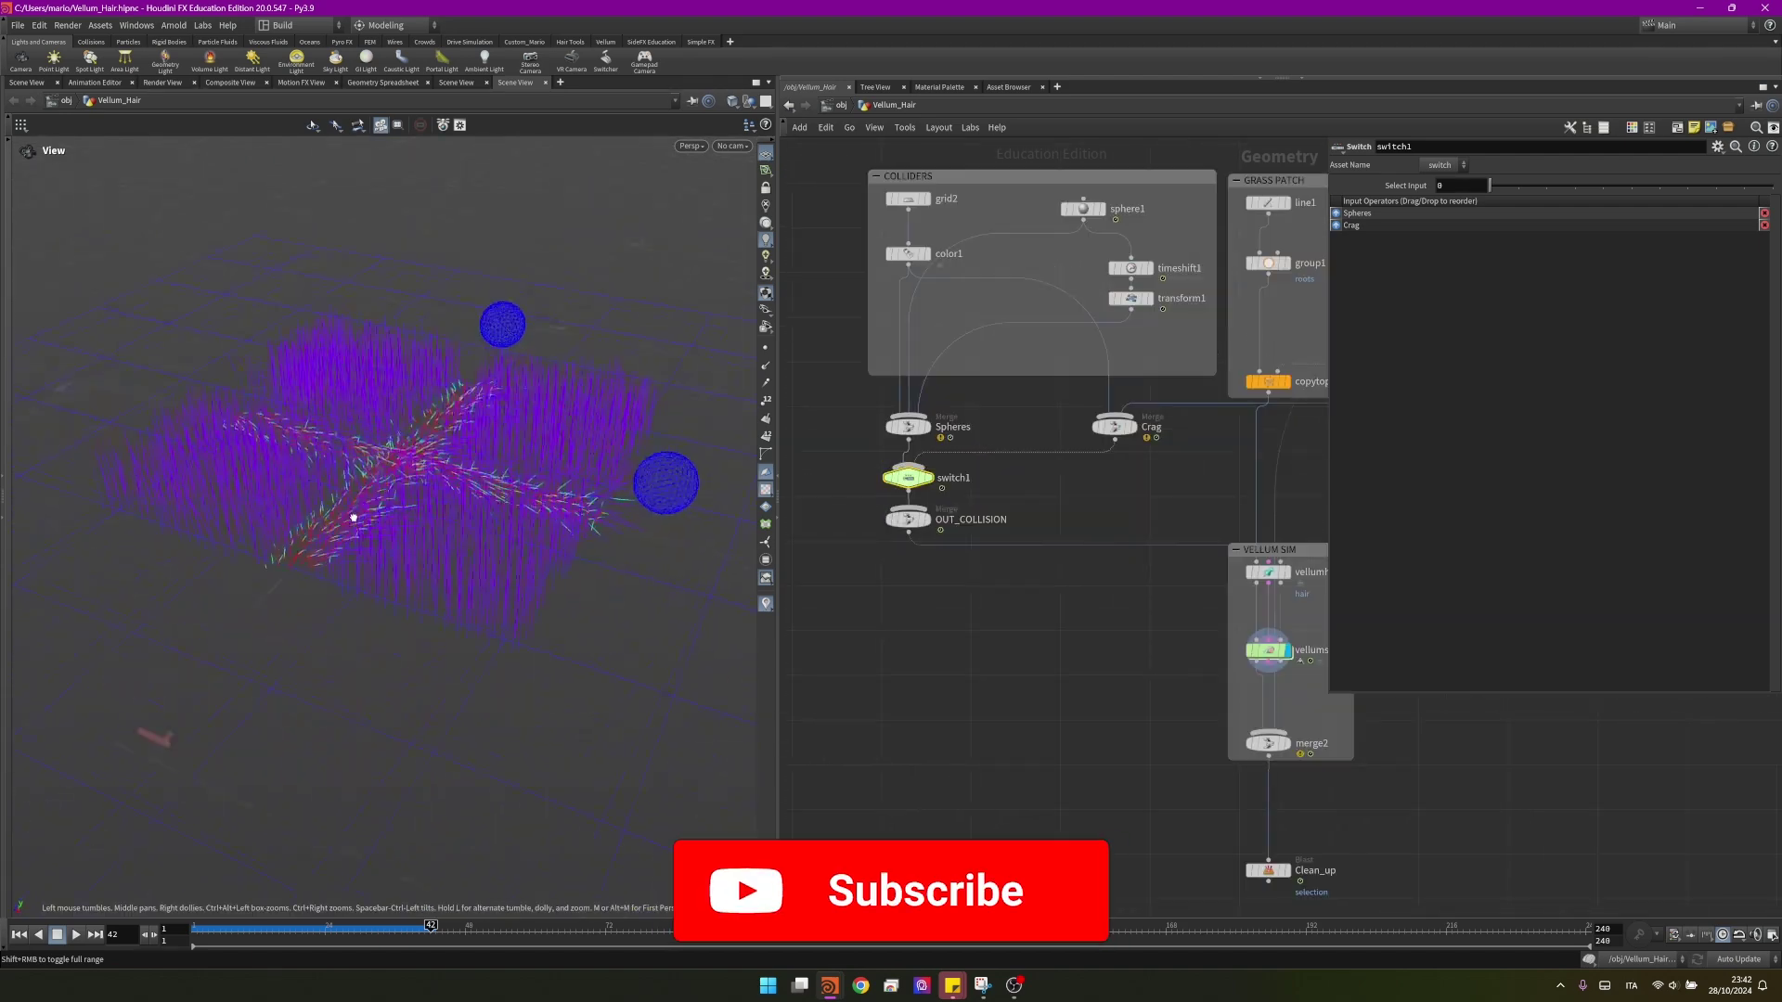
{"action": "left_click_drag", "start_coordinate": [350, 510], "coordinate": [432, 522]}
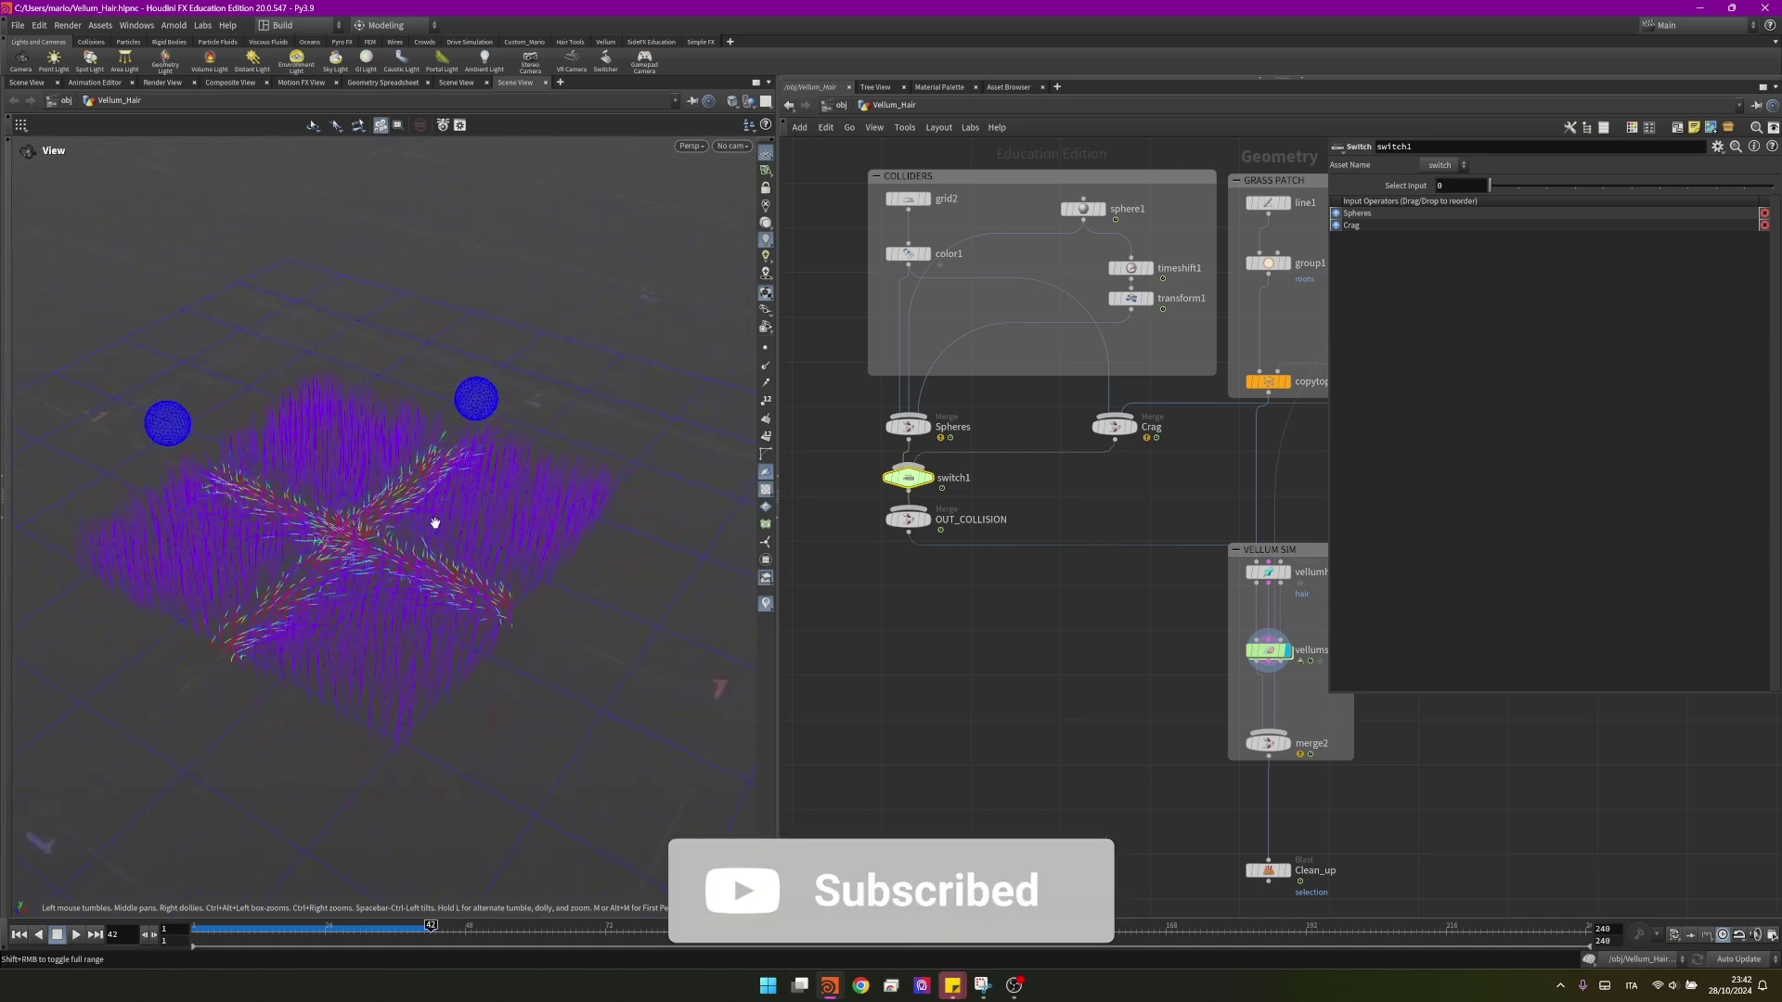
- Move the Clean_up node up, closer to merge2 and the VELLUM SIM network box
{"action": "key", "text": "h"}
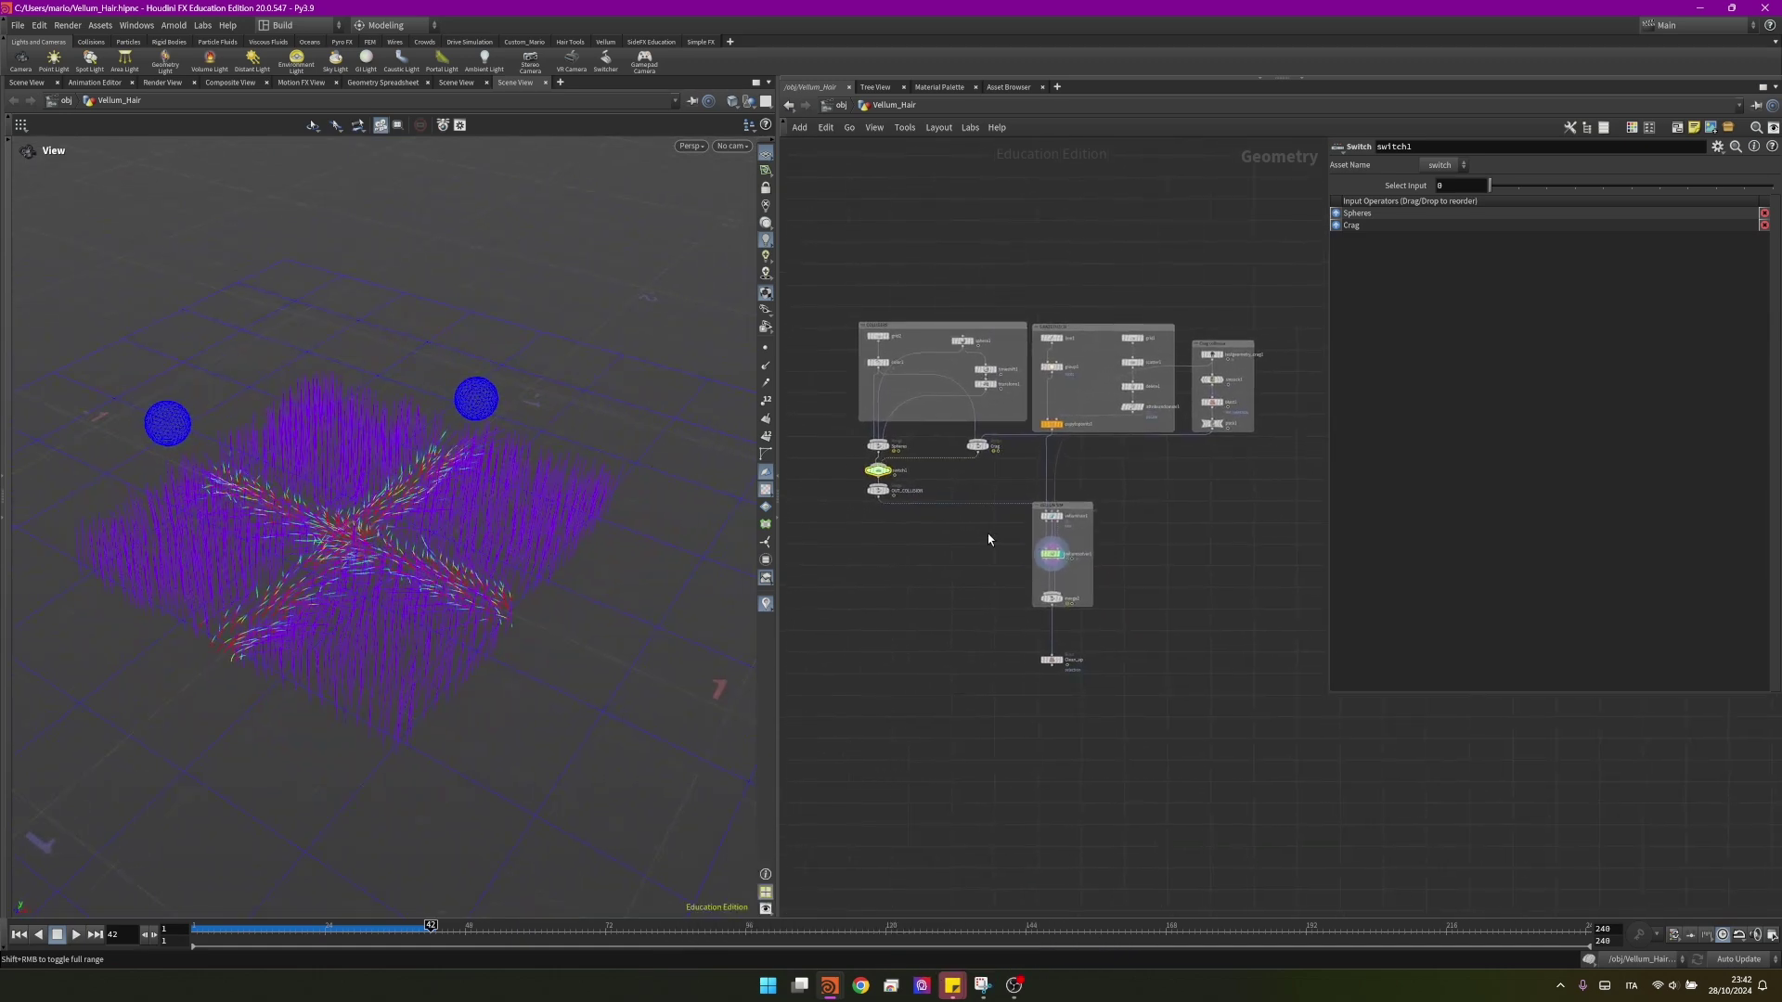
{"action": "scroll", "coordinate": [1073, 594], "scroll_direction": "up", "scroll_amount": 2}
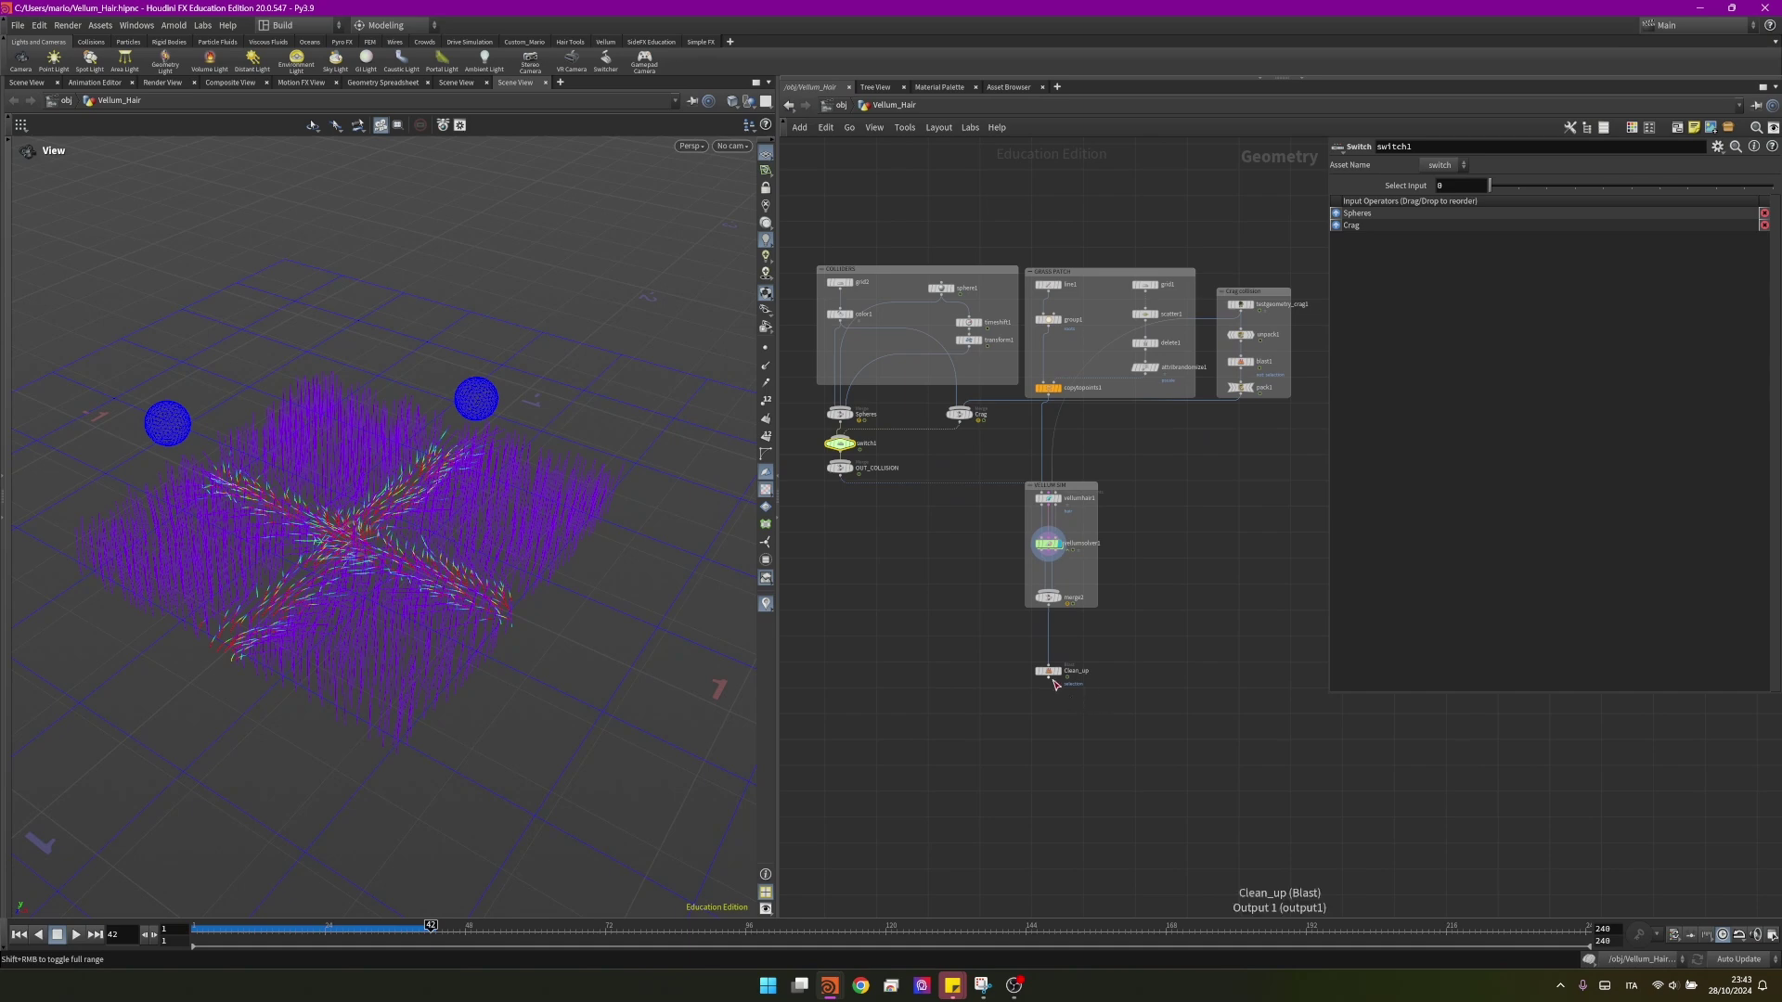
{"action": "left_click_drag", "start_coordinate": [1052, 673], "coordinate": [1051, 638]}
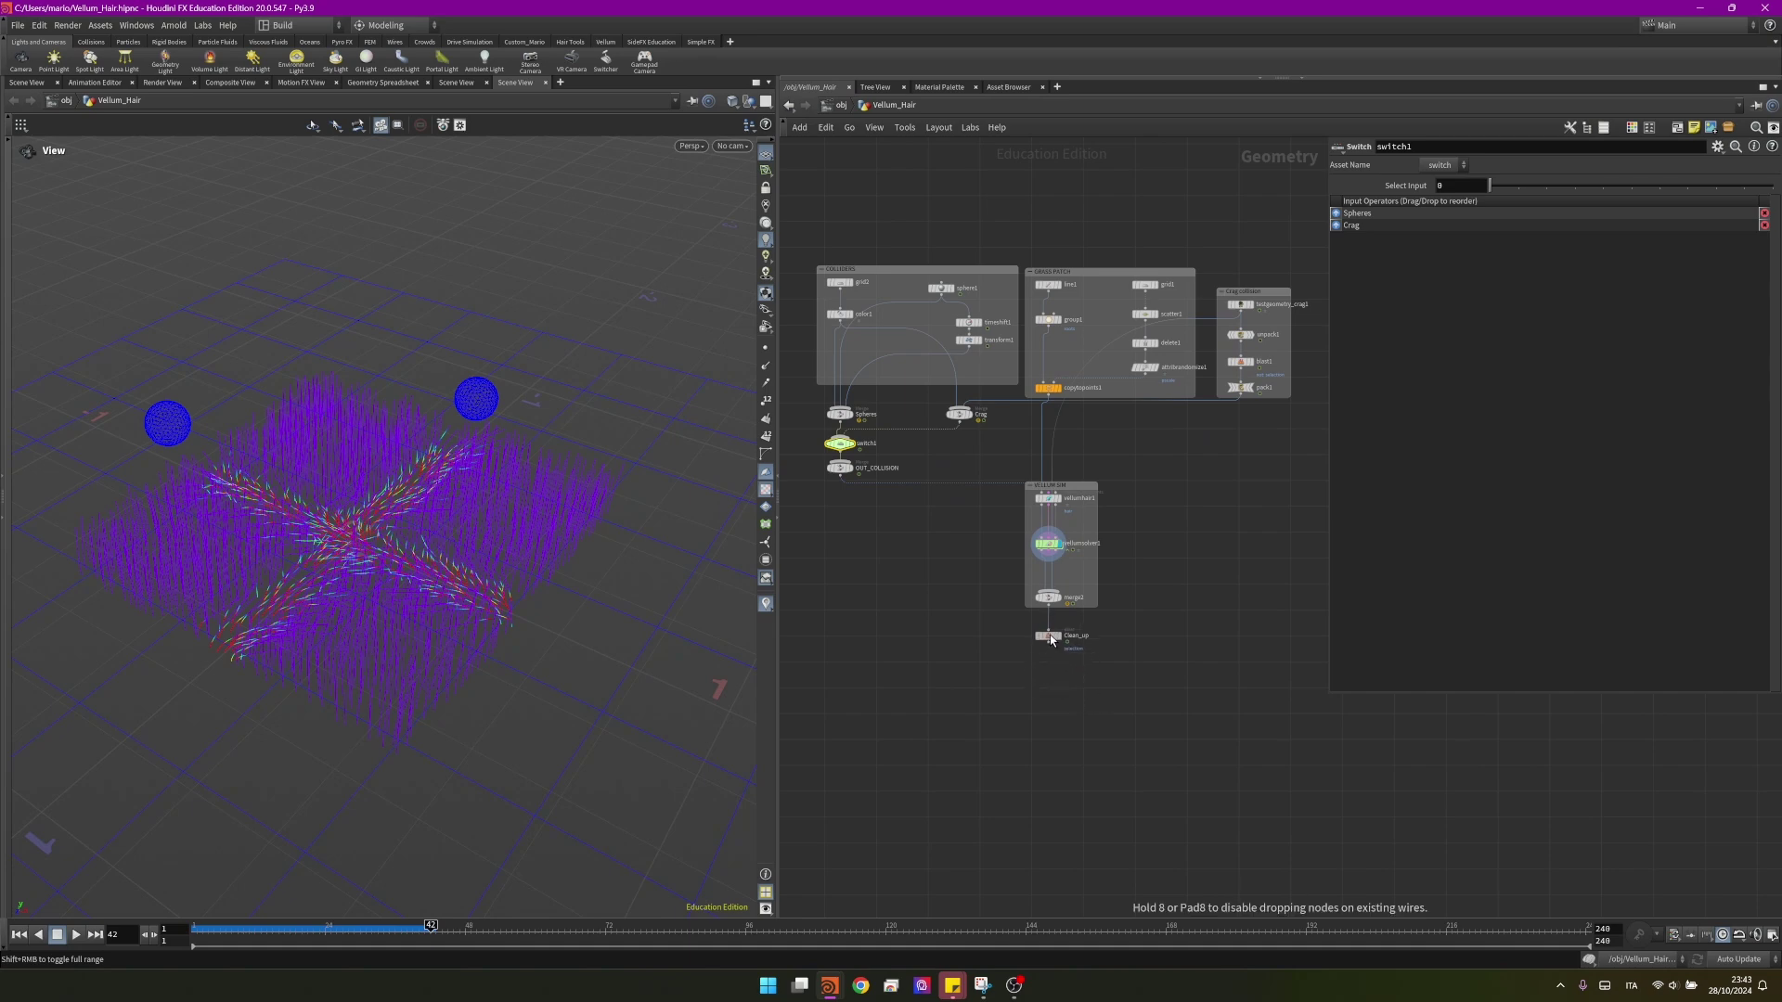